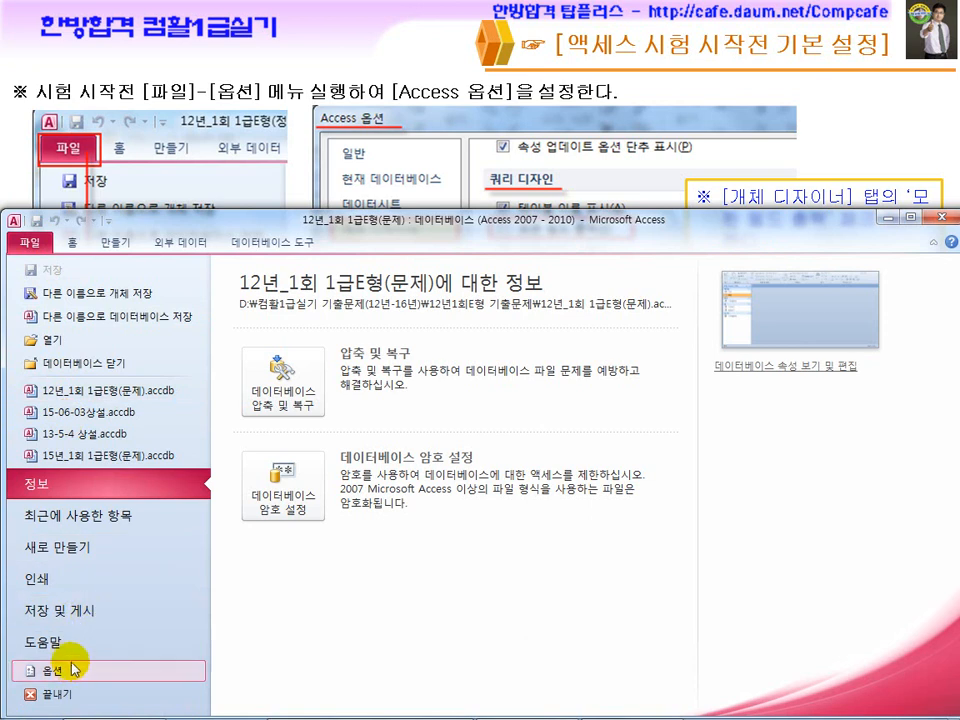
# Step: Review the object designer's query design options and the Trust Center macro settings in the Access options
pyautogui.click(70, 670)
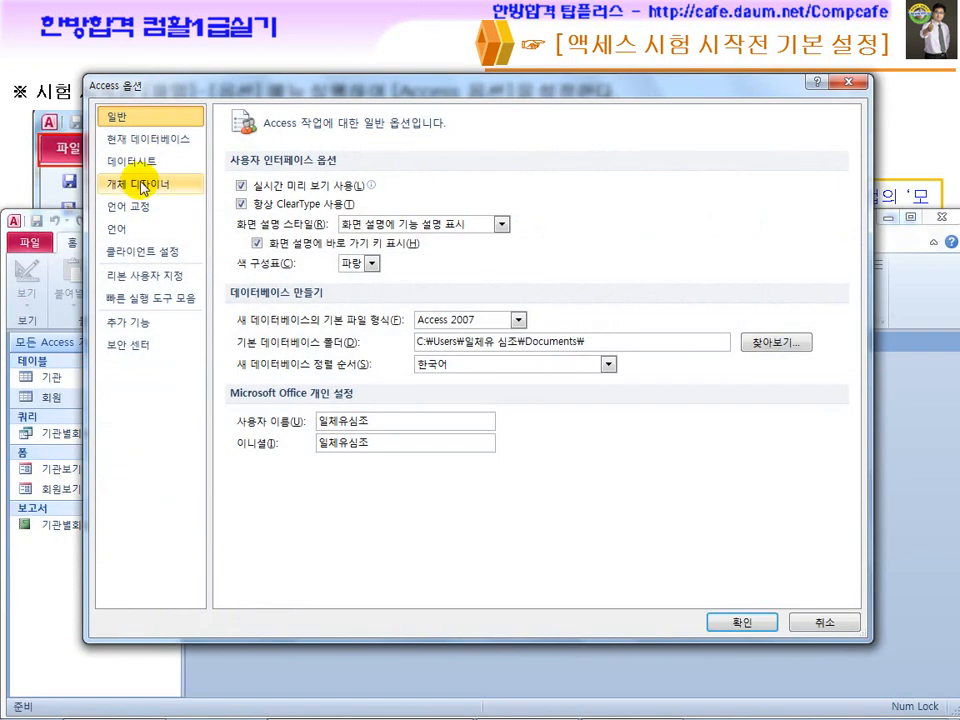
pyautogui.click(175, 183)
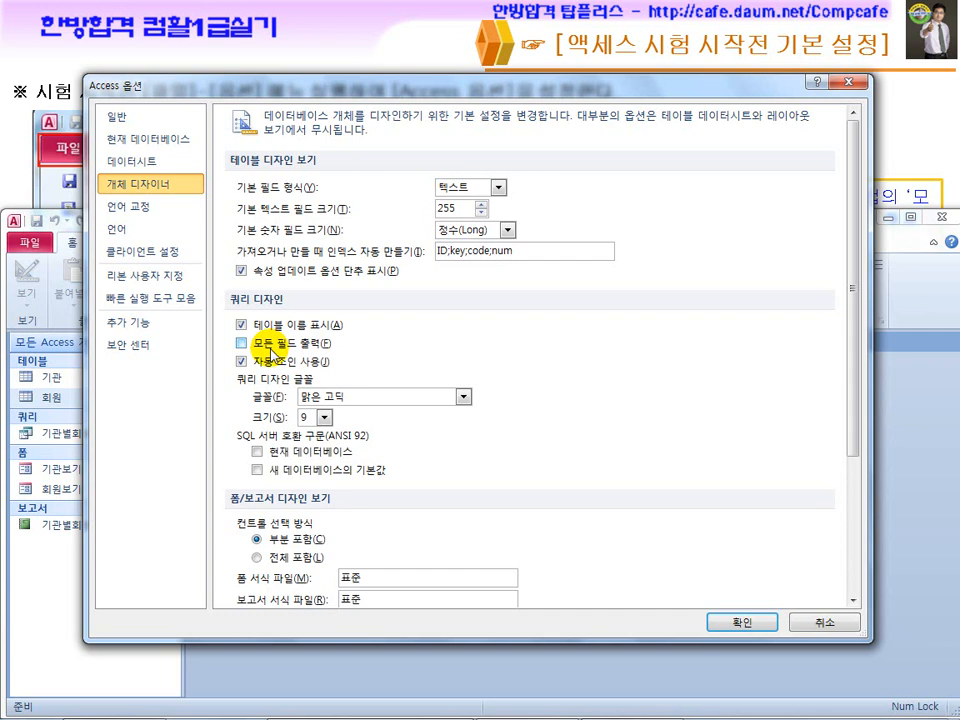
pyautogui.click(133, 349)
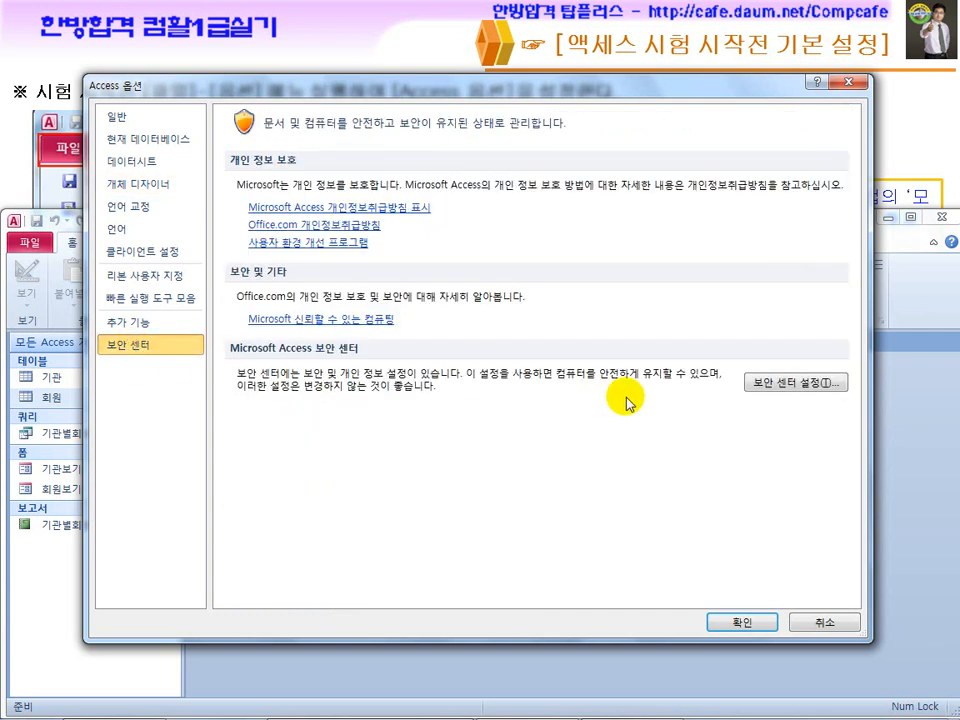
pyautogui.click(789, 386)
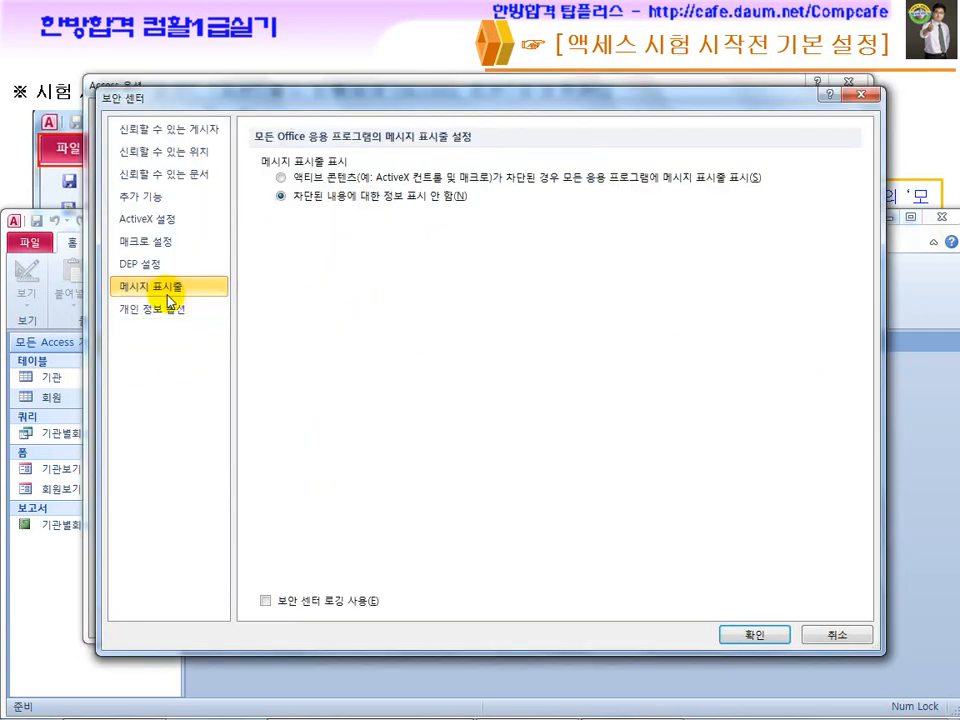
pyautogui.click(160, 242)
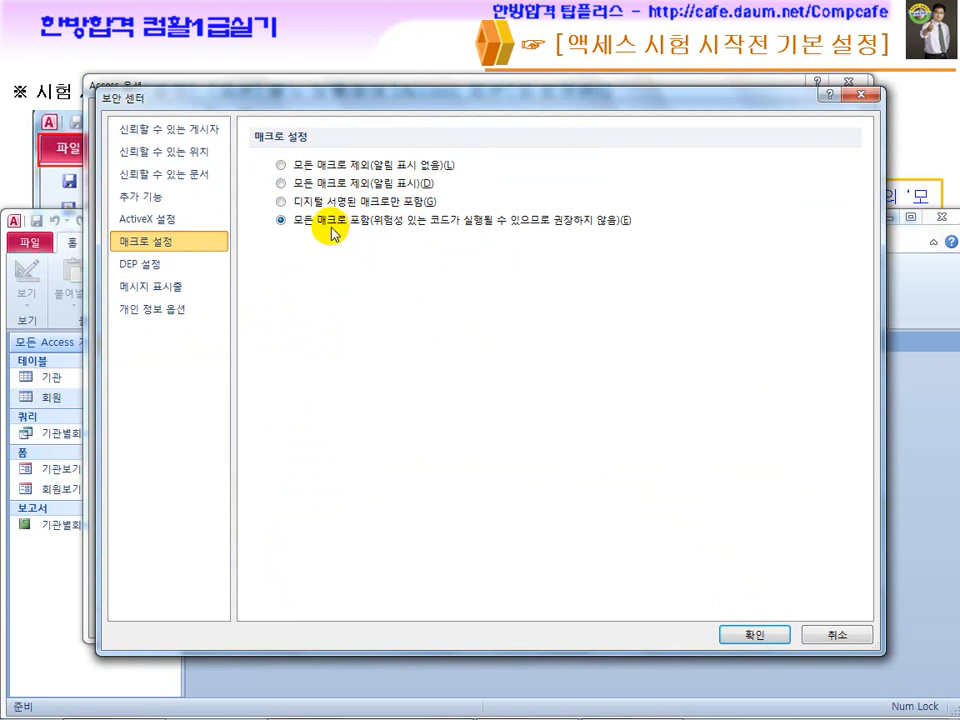
pyautogui.click(740, 634)
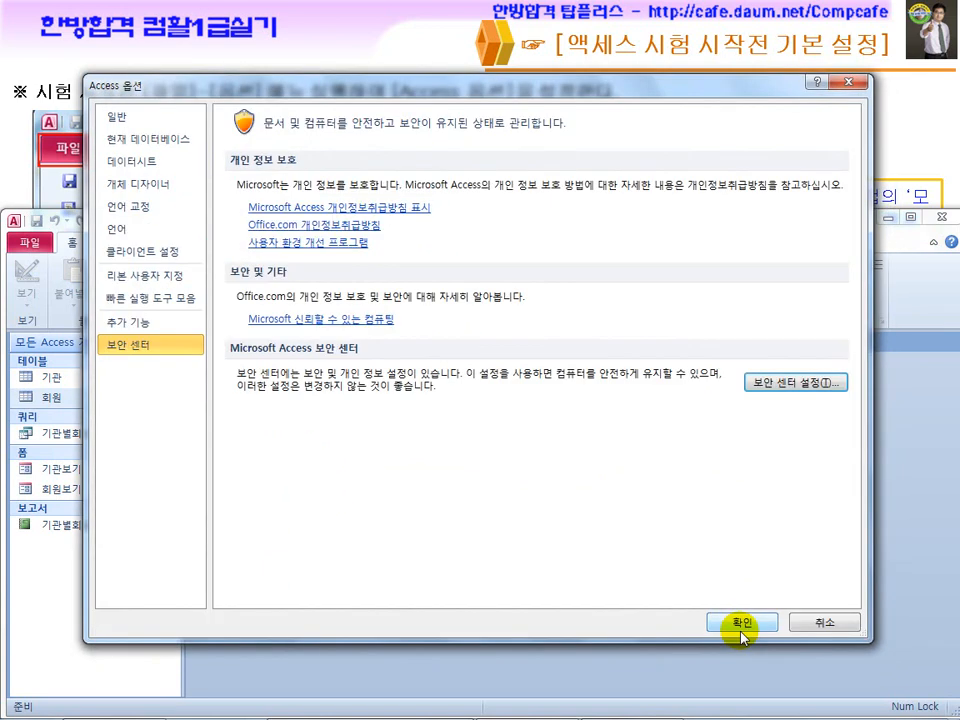
pyautogui.click(738, 622)
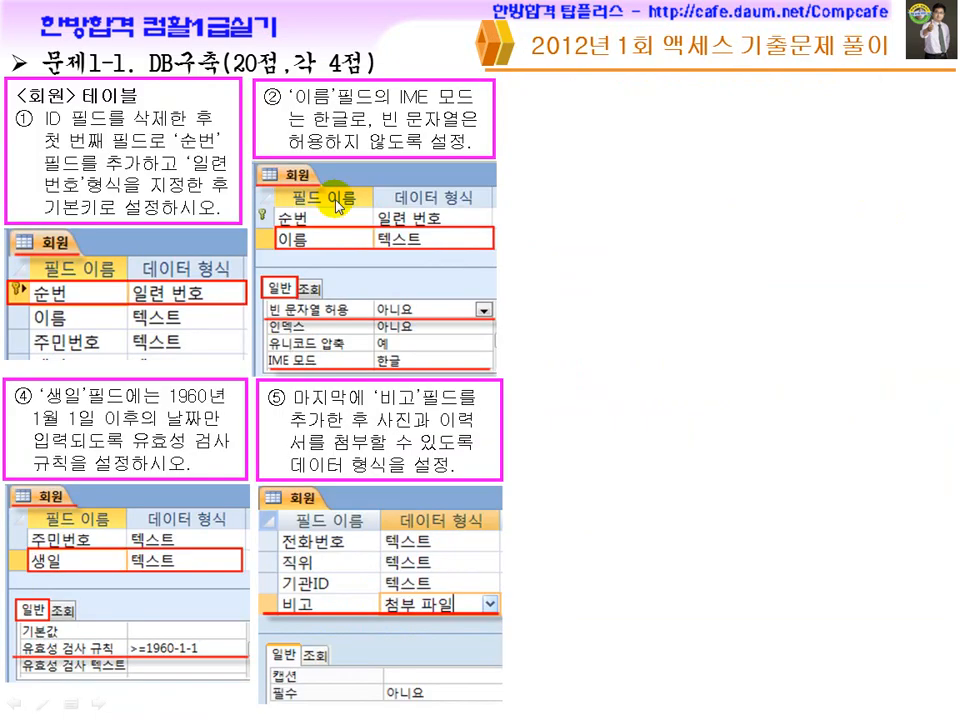
pyautogui.scroll(1, 261, 271)
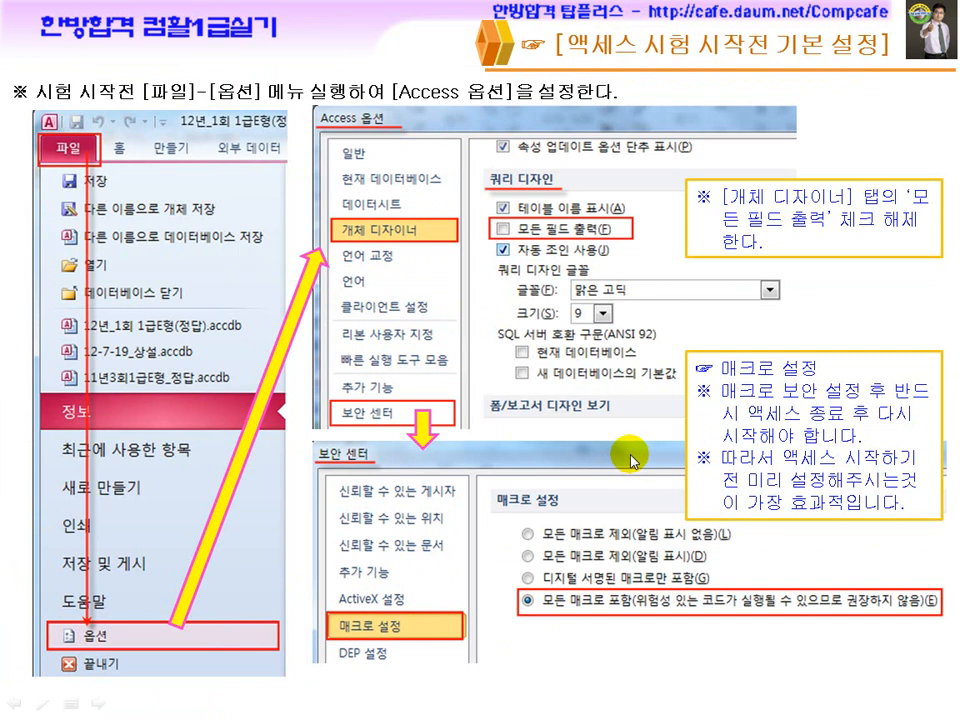
pyautogui.click(602, 428)
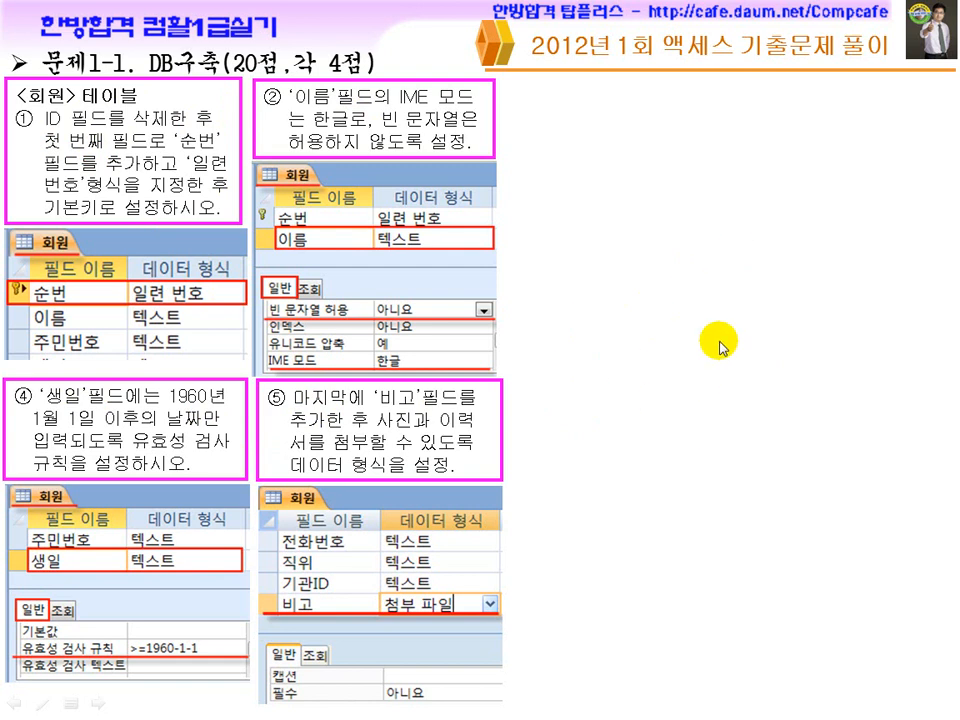
# Step: Bring up the exam document 12년1회1급E형(엑셀-액세스).hwp in Hangul together with the Access database 12년_1회 1급E형(문제)
pyautogui.press('super')
pyautogui.click(623, 705)
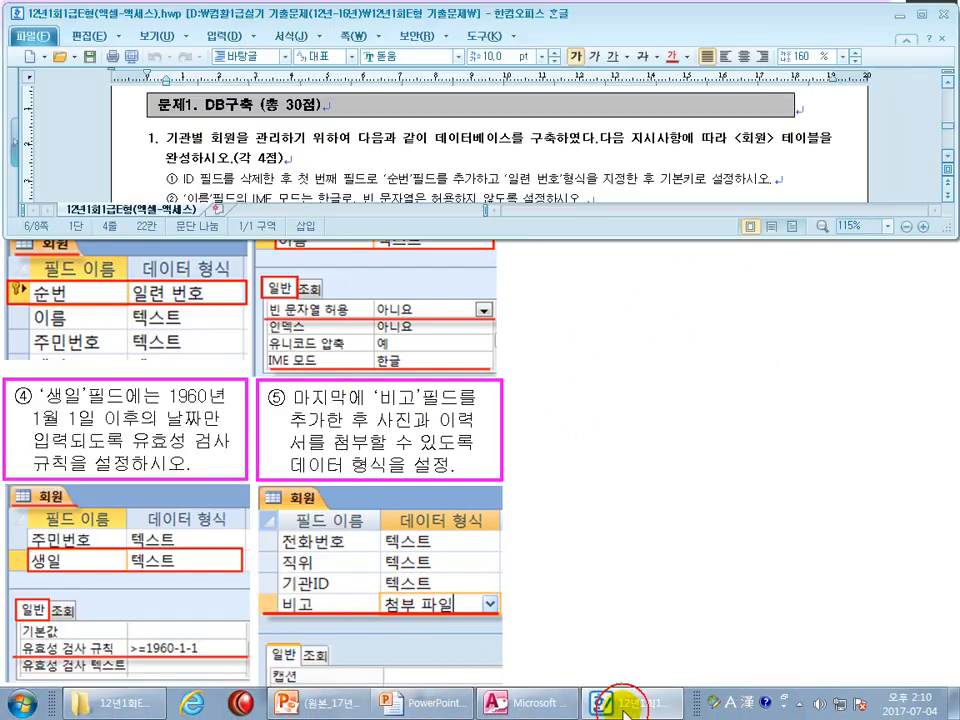
pyautogui.click(517, 705)
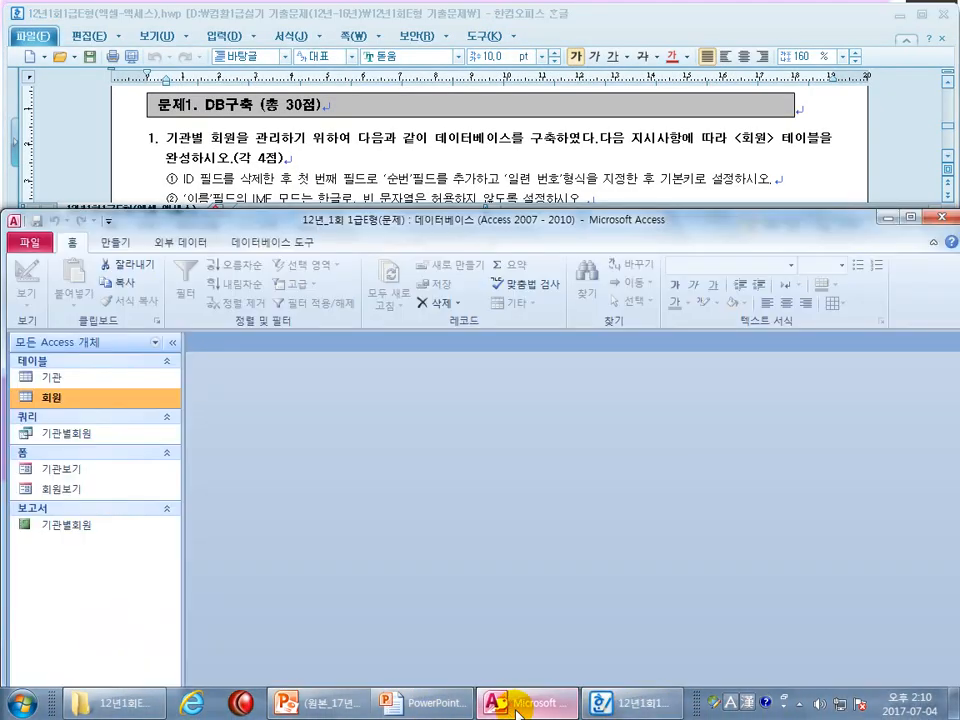
# Step: Read the tasks for the 회원 table under 문제1. DB구축 in the Hangul exam document
pyautogui.click(345, 182)
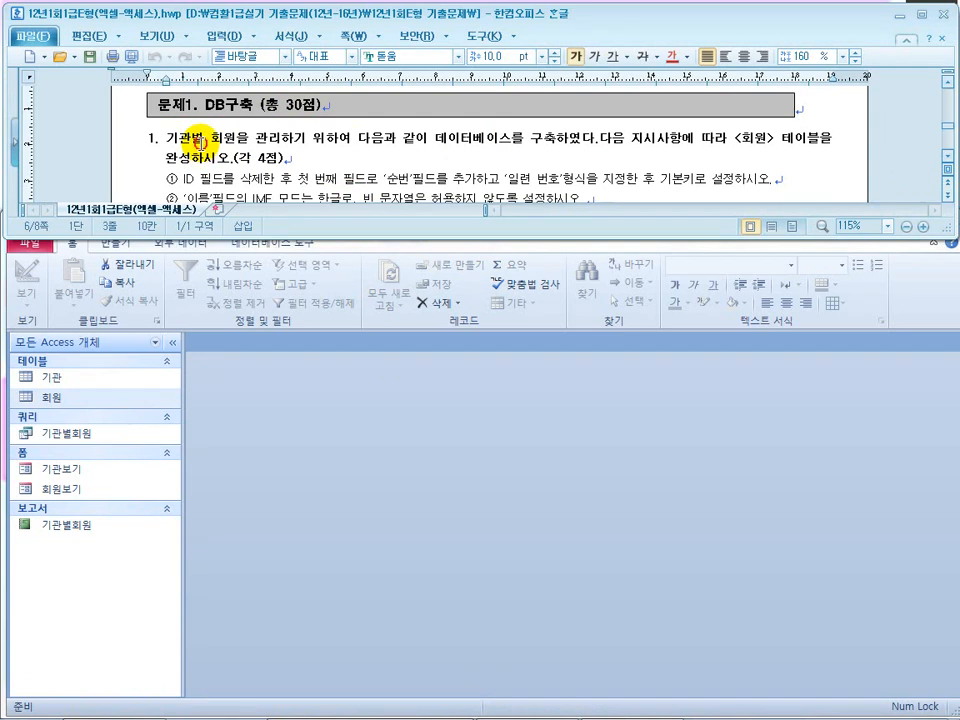
pyautogui.scroll(-1, 297, 174)
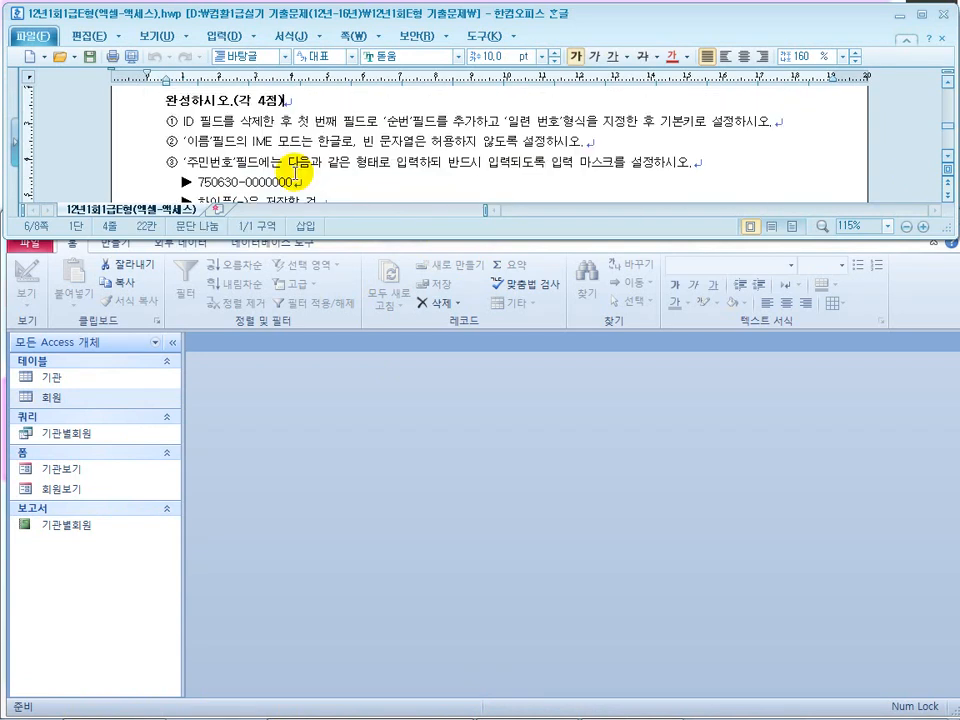
pyautogui.scroll(-1, 297, 172)
pyautogui.scroll(4, 296, 174)
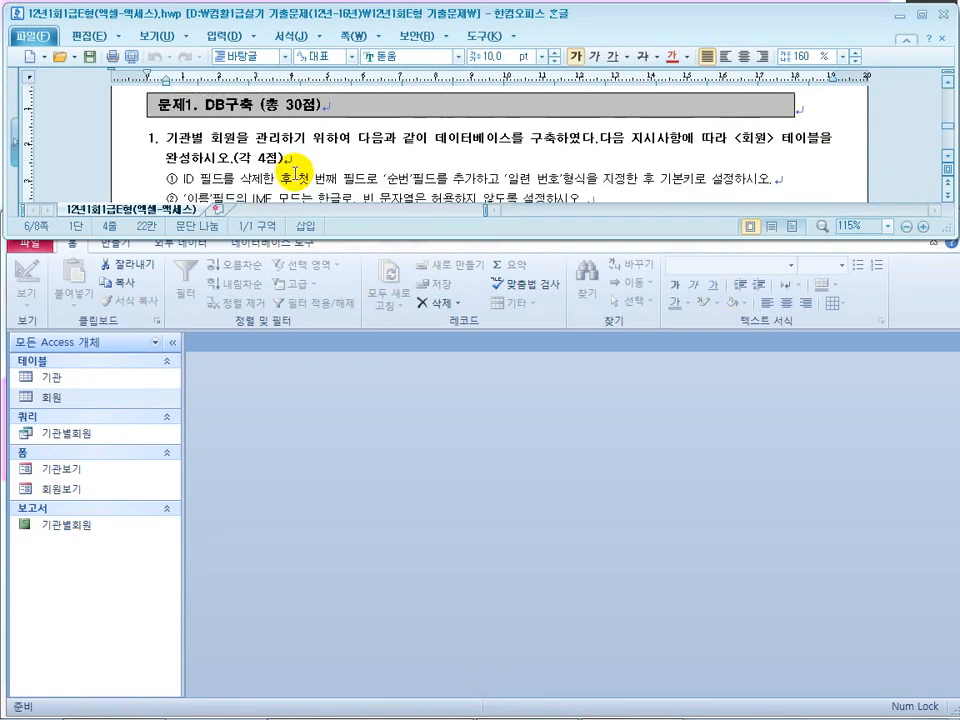
pyautogui.click(283, 178)
pyautogui.scroll(-2, 283, 178)
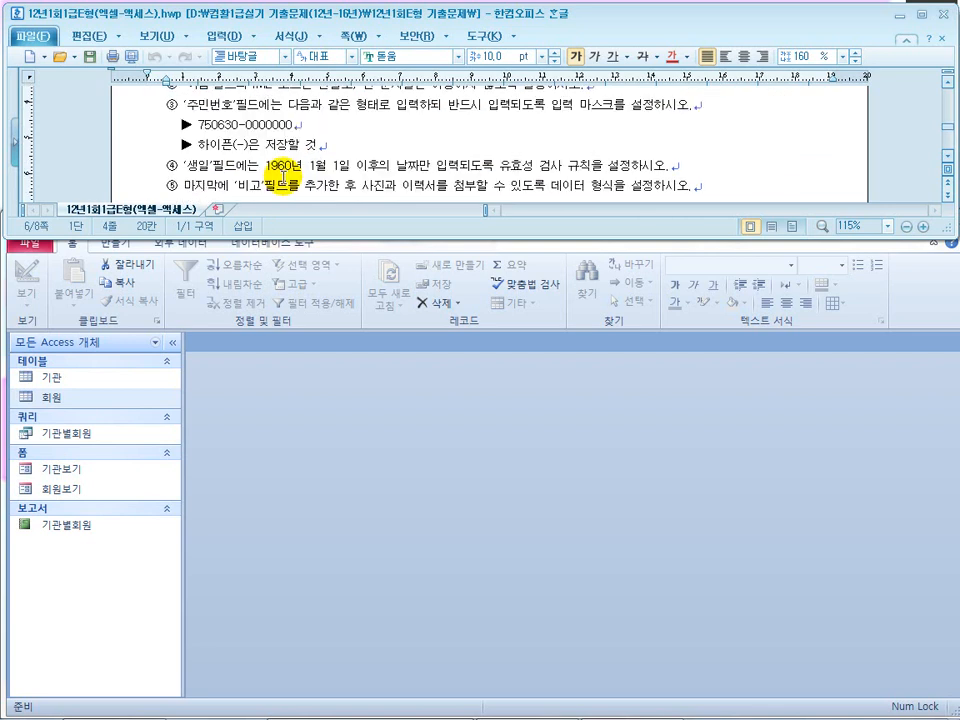
pyautogui.scroll(2, 260, 178)
pyautogui.click(272, 140)
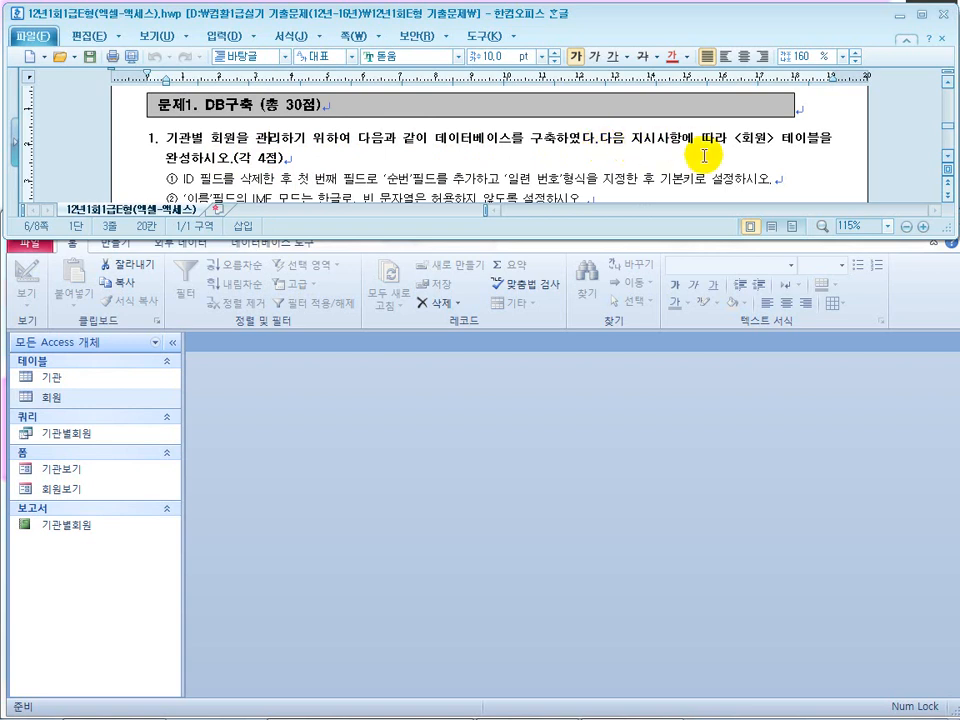
# Step: Switch to Access and open the 회원 table in Design View
pyautogui.click(51, 398)
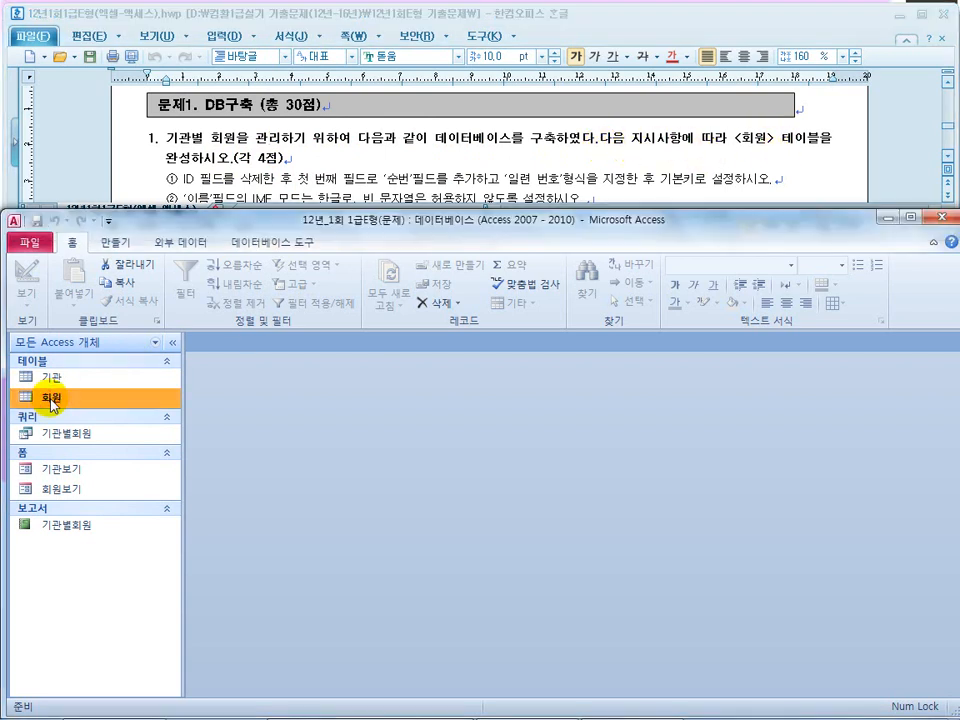
pyautogui.rightClick(51, 398)
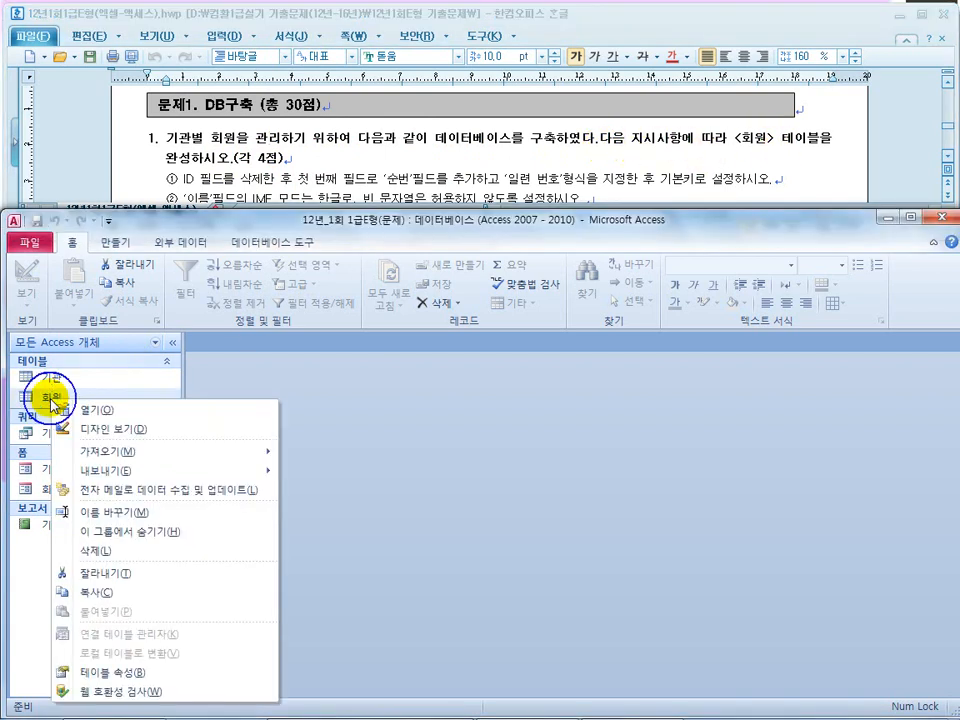
pyautogui.click(107, 431)
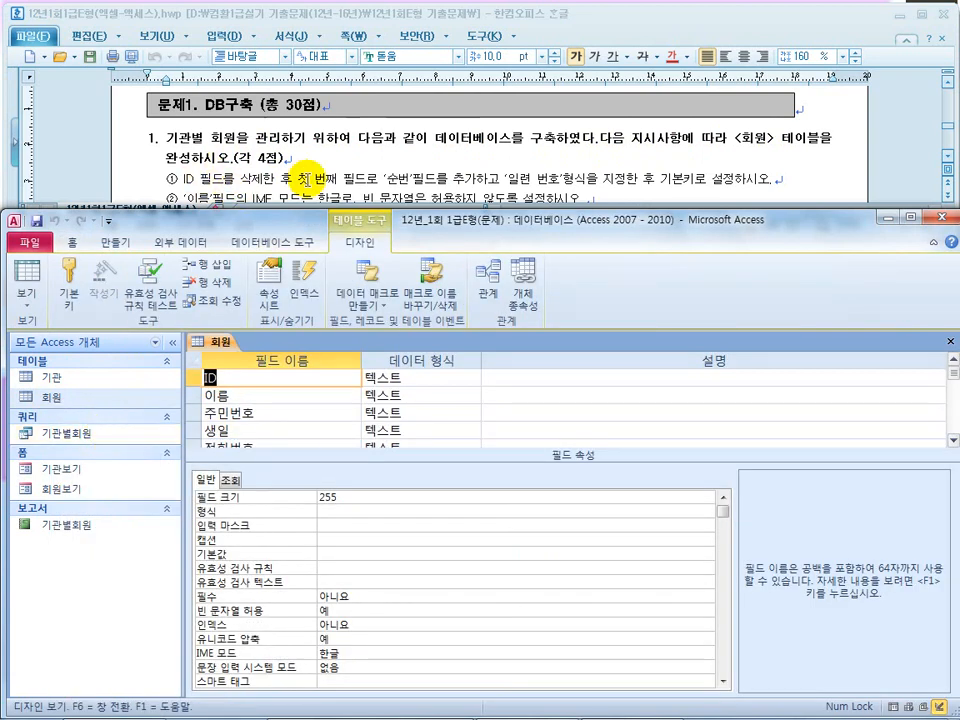
# Step: Examine task ① in the exam document for the 순번 field's position, data type and key requirement, comparing it with the table's ID row
pyautogui.click(192, 378)
pyautogui.rightClick(197, 384)
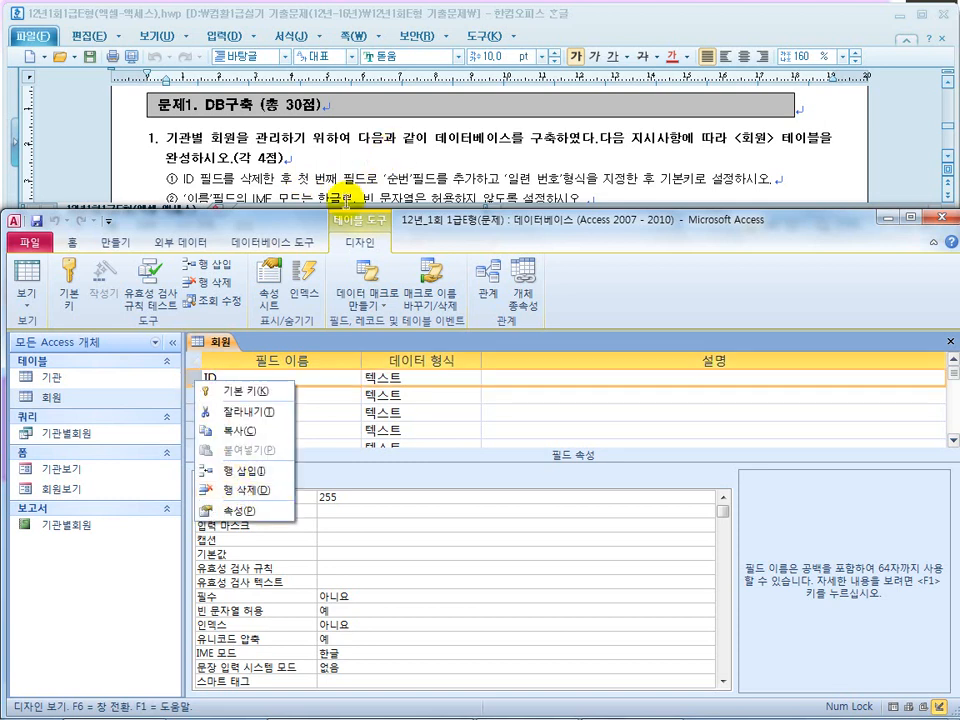
pyautogui.click(316, 179)
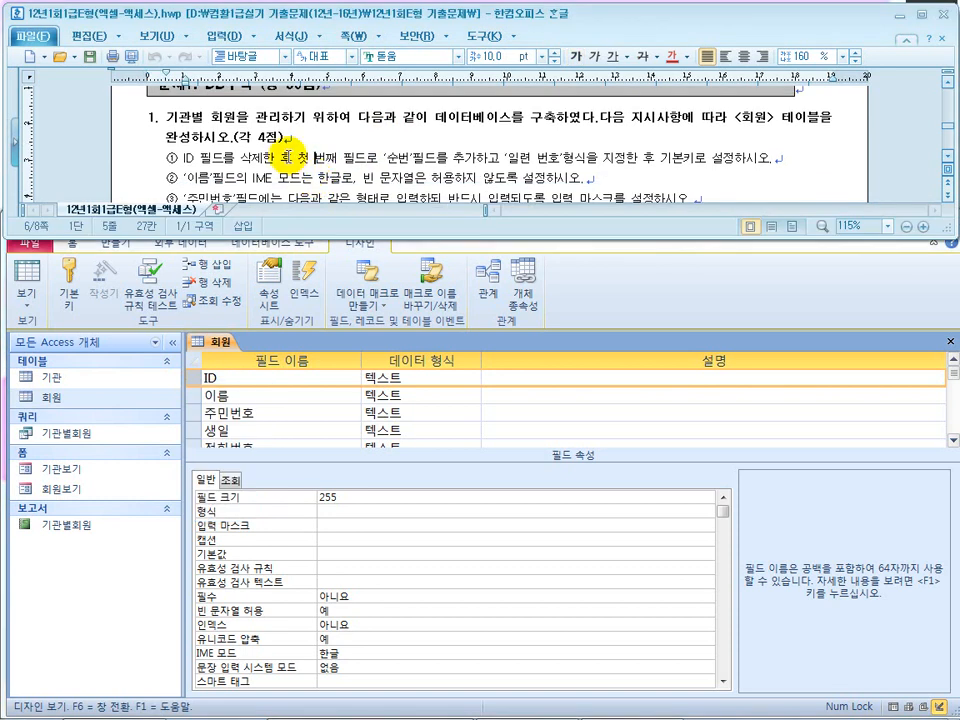
pyautogui.moveTo(291, 153); pyautogui.dragTo(384, 152)
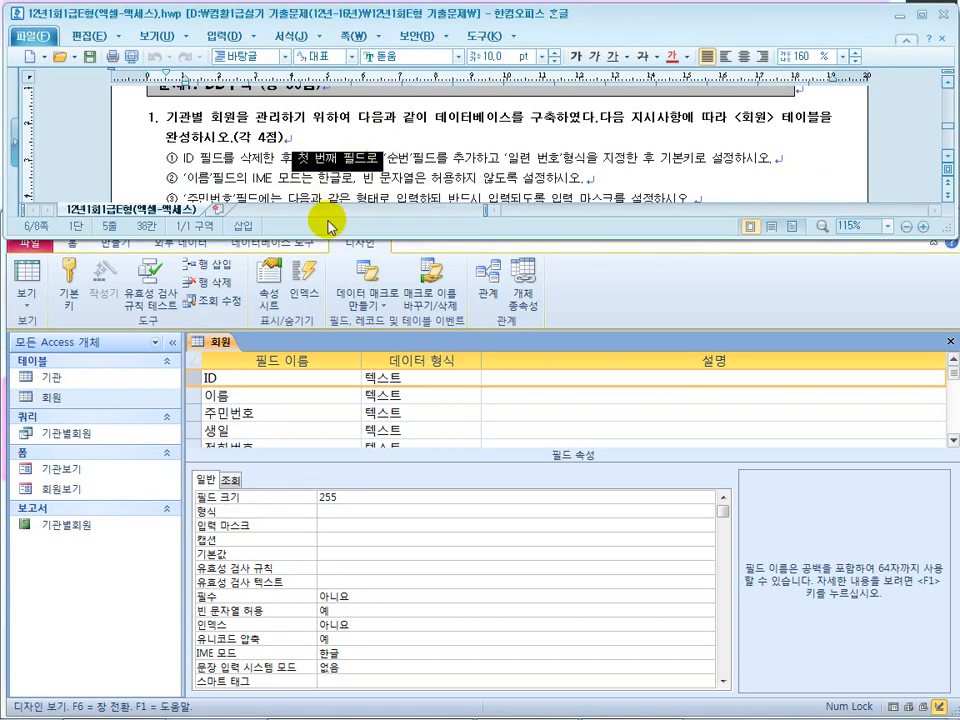
pyautogui.click(189, 378)
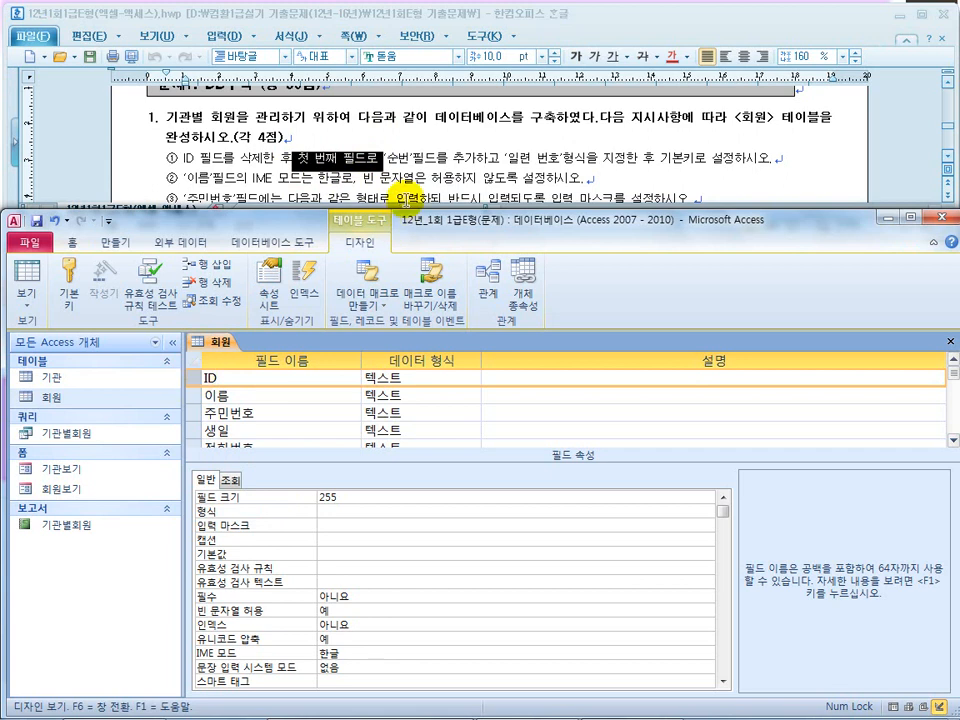
pyautogui.moveTo(410, 157); pyautogui.dragTo(483, 155)
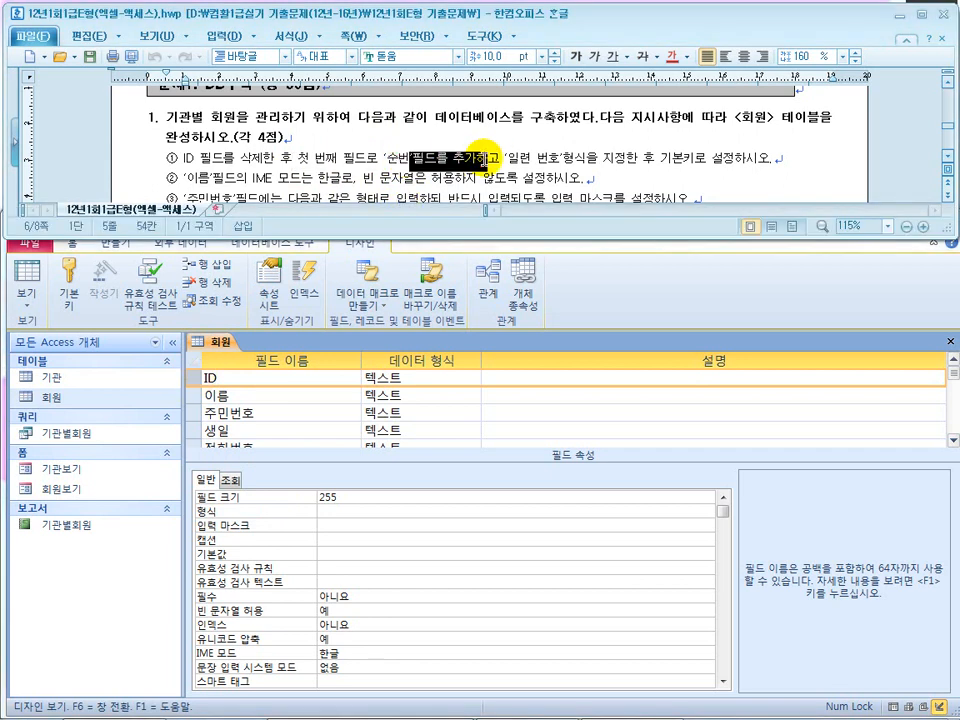
pyautogui.moveTo(576, 156); pyautogui.dragTo(509, 156)
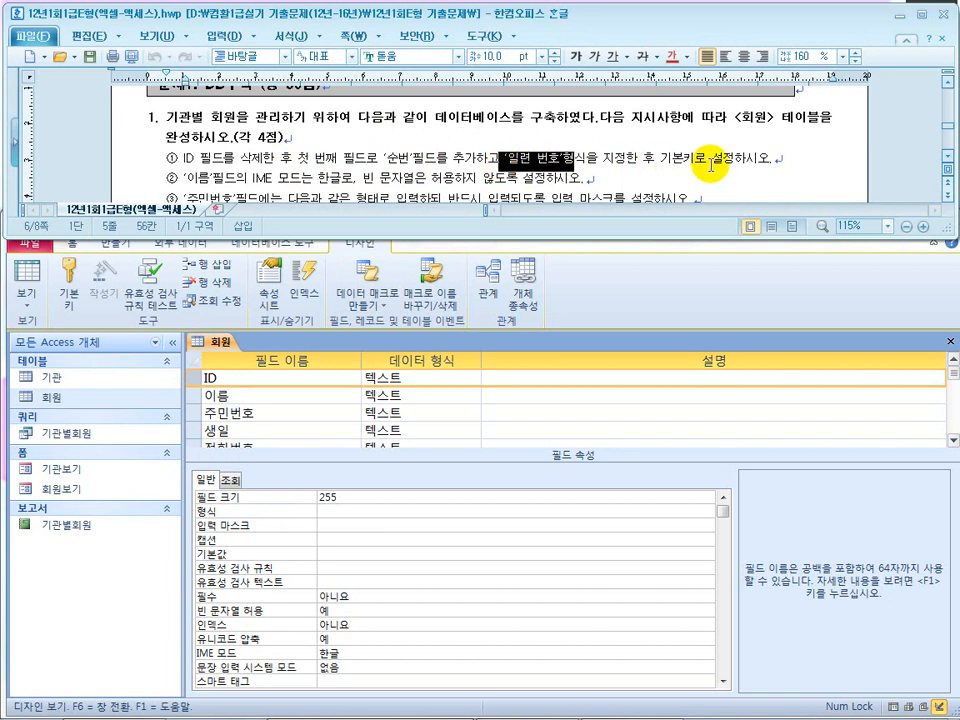
pyautogui.moveTo(712, 158); pyautogui.dragTo(648, 163)
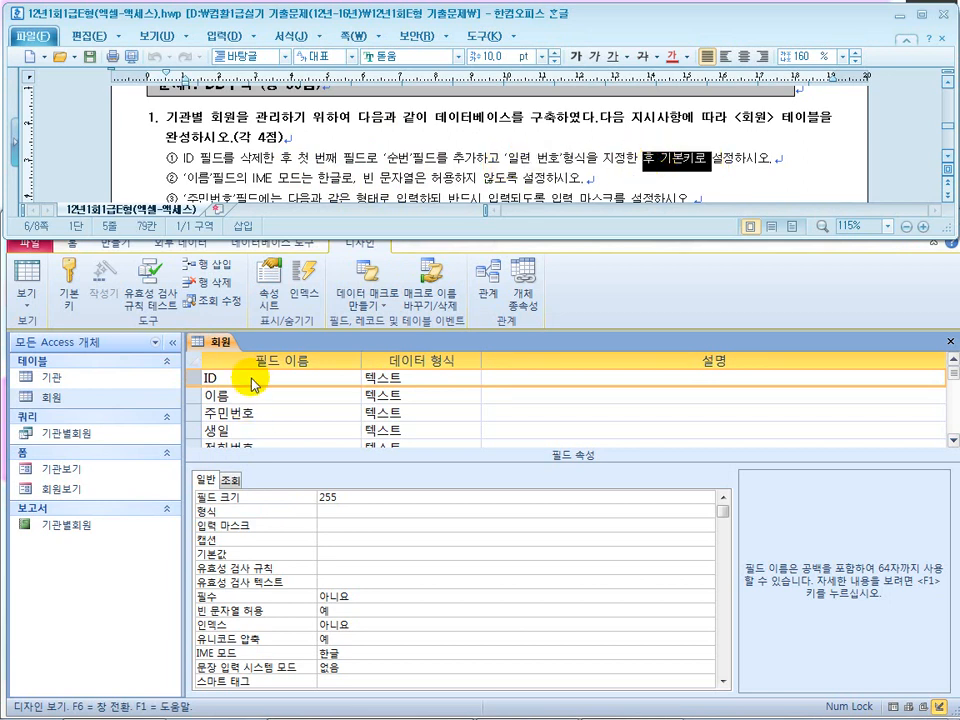
# Step: Try to change the ID field's data type from 텍스트 to 일련 번호
pyautogui.click(287, 381)
pyautogui.click(420, 381)
pyautogui.click(473, 379)
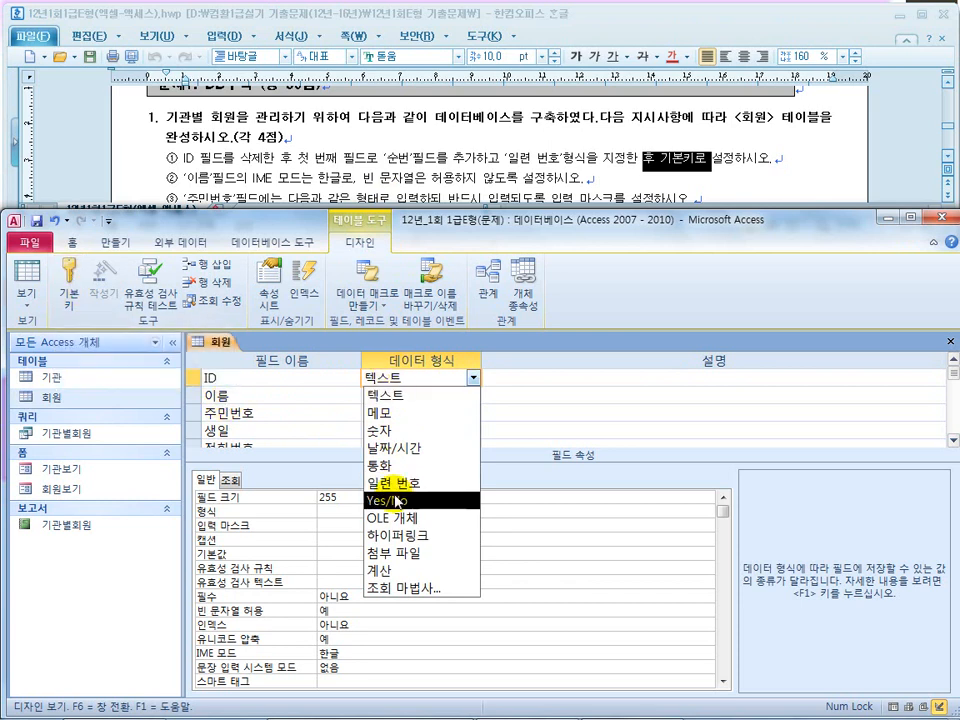
pyautogui.click(393, 482)
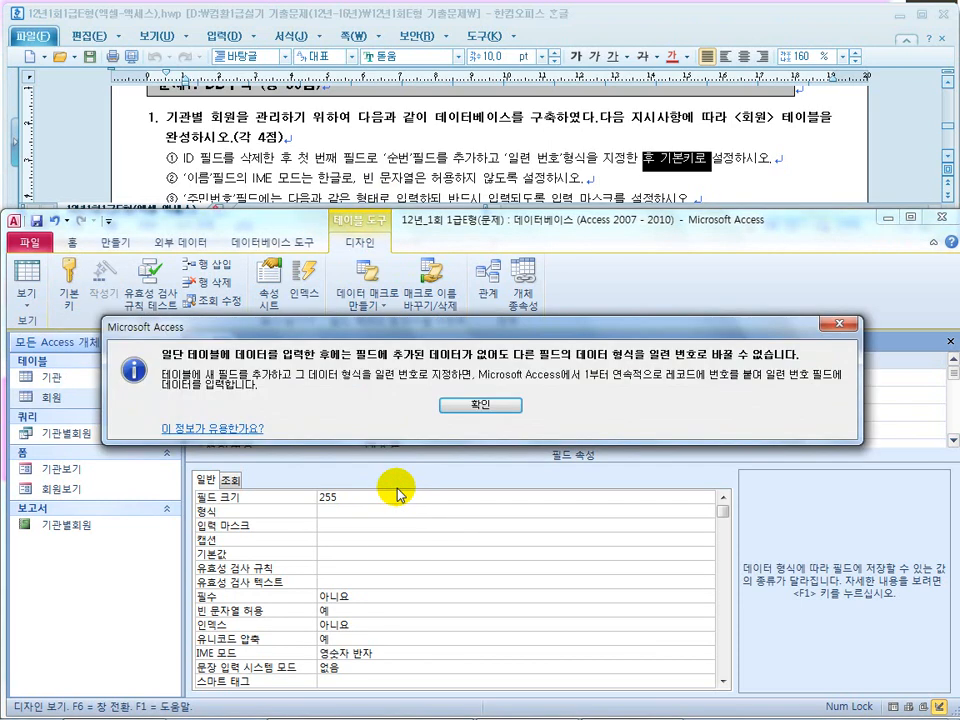
pyautogui.click(482, 403)
# Step: Set the ID field's data type to 숫자 and 날짜/시간, and try 일련 번호 again
pyautogui.click(470, 377)
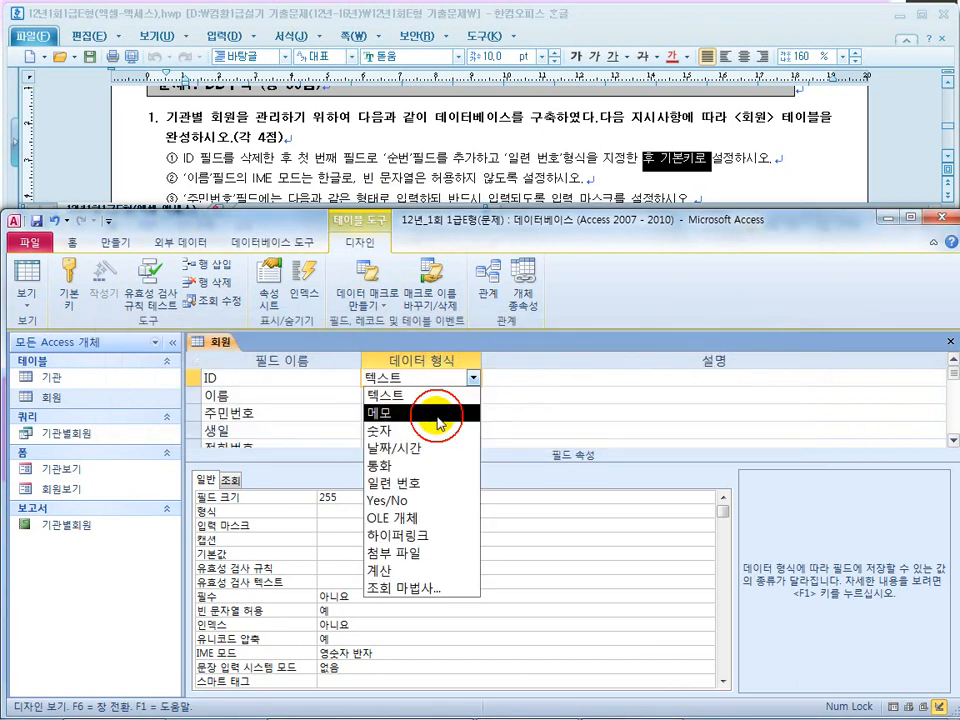
pyautogui.click(431, 429)
pyautogui.click(472, 377)
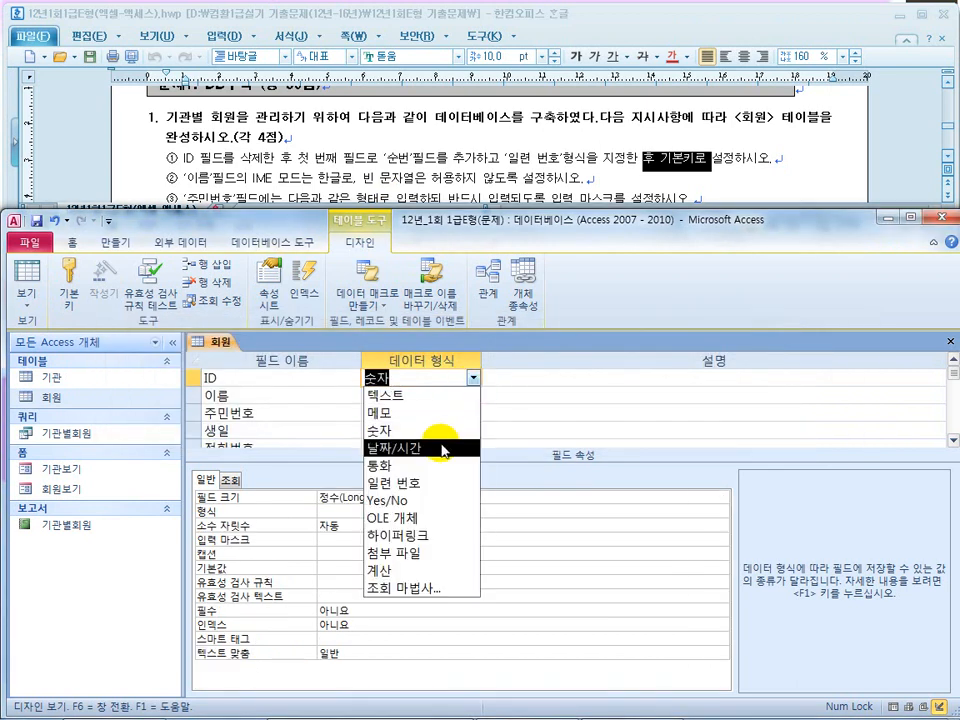
pyautogui.click(439, 388)
pyautogui.click(472, 377)
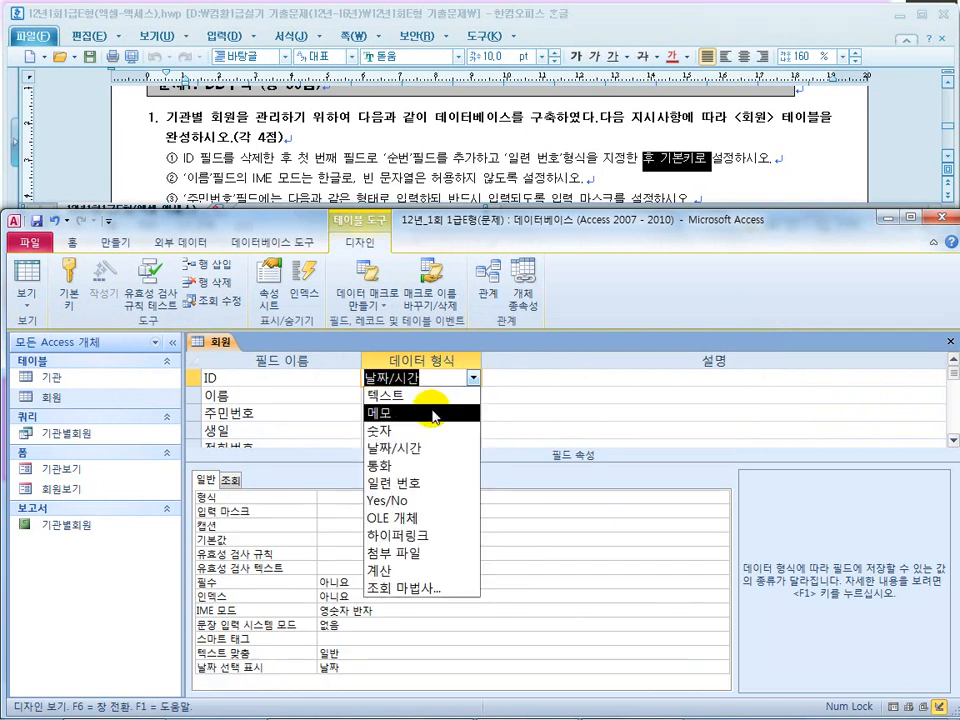
pyautogui.click(429, 482)
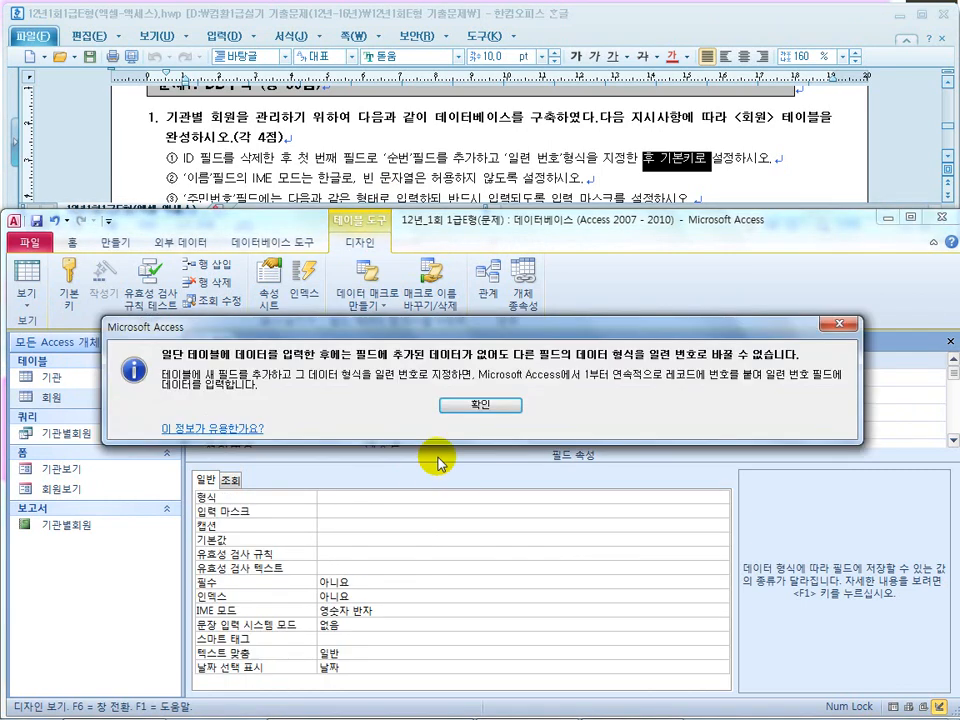
pyautogui.click(478, 404)
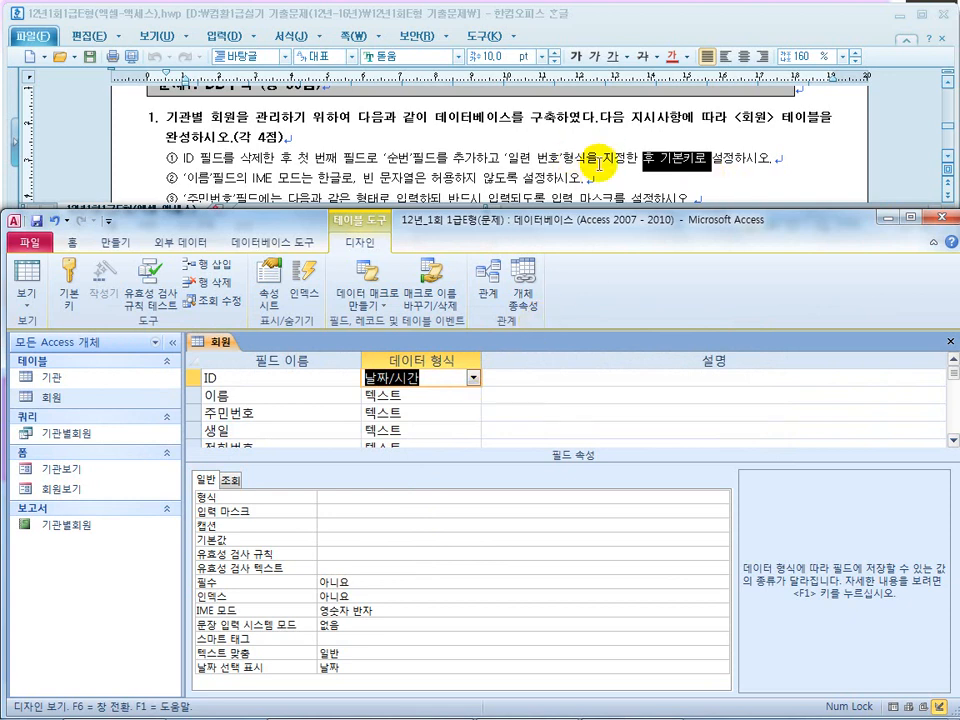
# Step: Delete the ID field from the 회원 table, including its data
pyautogui.click(191, 383)
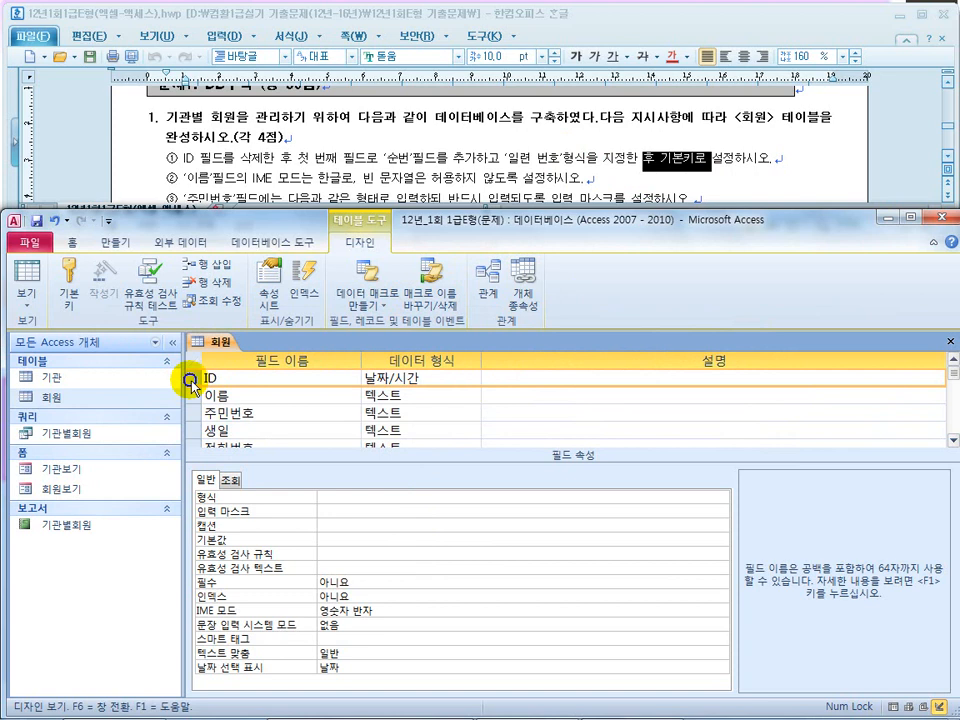
pyautogui.rightClick(191, 383)
pyautogui.click(200, 490)
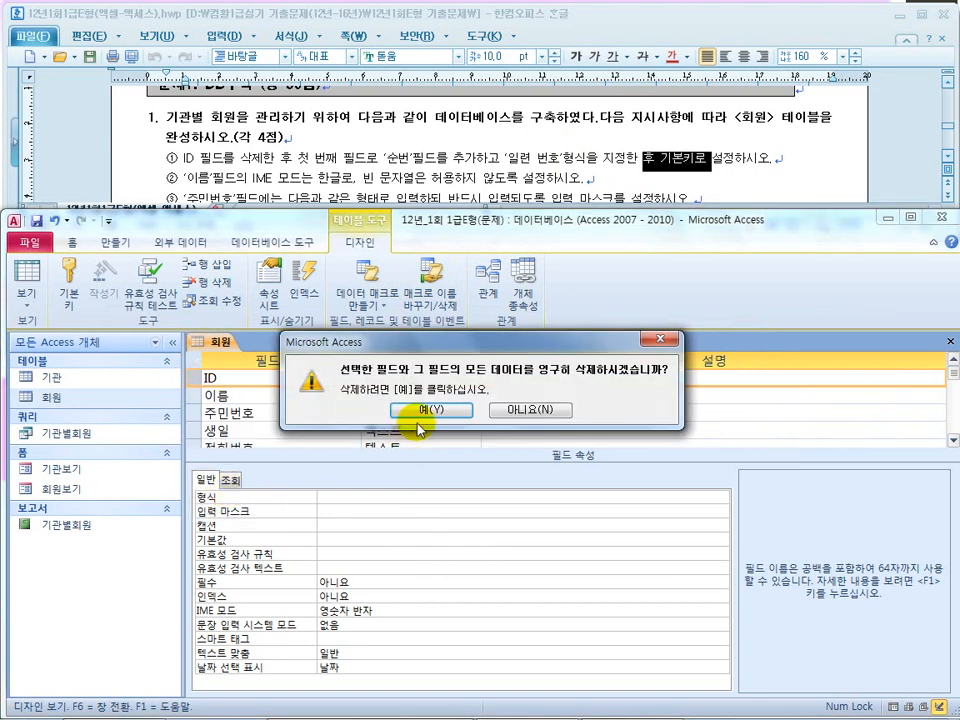
pyautogui.click(426, 409)
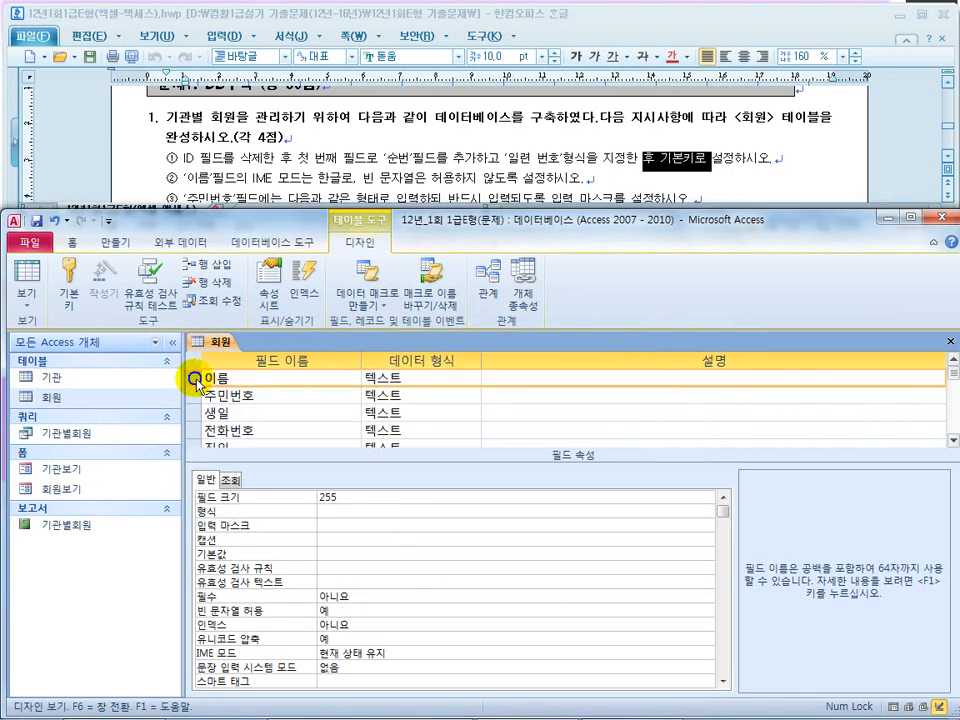
# Step: Insert a new first row above the 이름 field and name the field 순번
pyautogui.rightClick(190, 380)
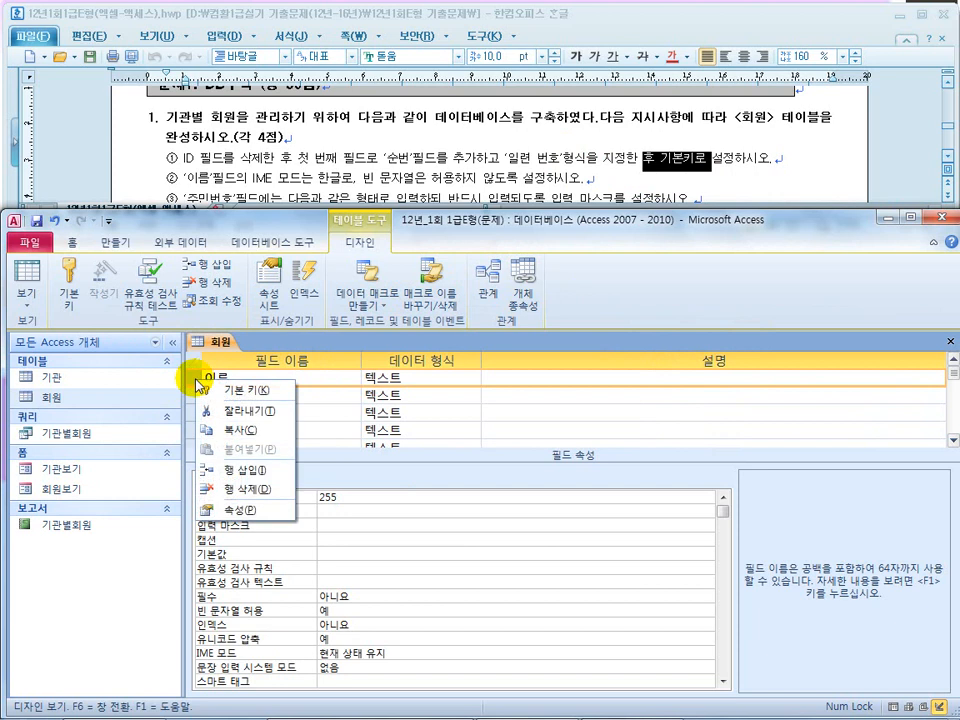
pyautogui.click(245, 470)
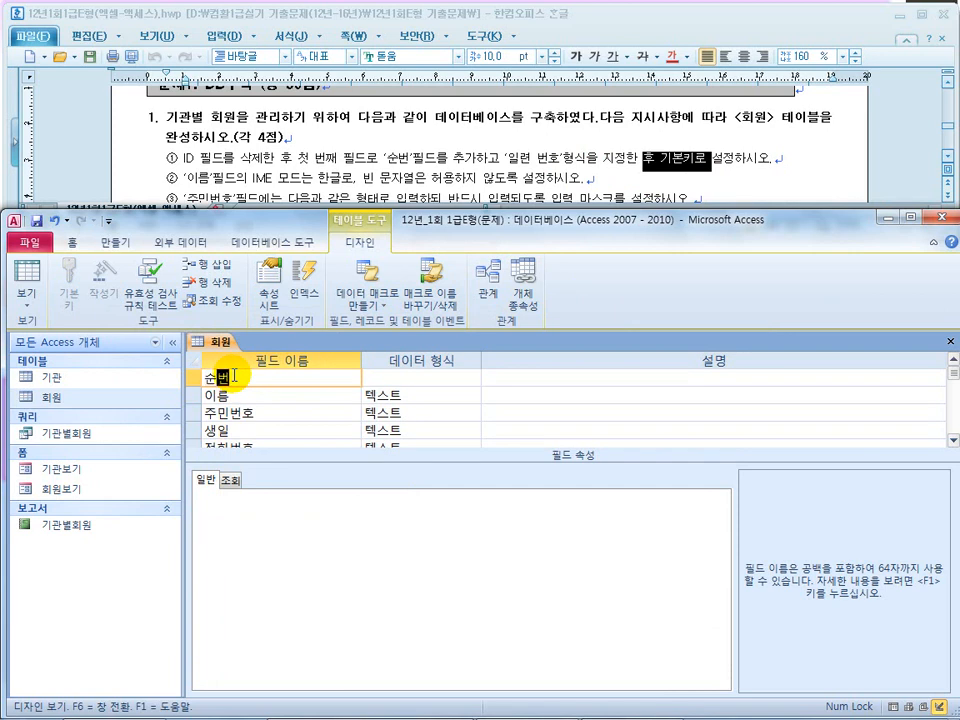
pyautogui.write('순번')
# Step: Set the 순번 field's data type to 일련 번호 and make it the table's primary key
pyautogui.click(430, 378)
pyautogui.click(476, 379)
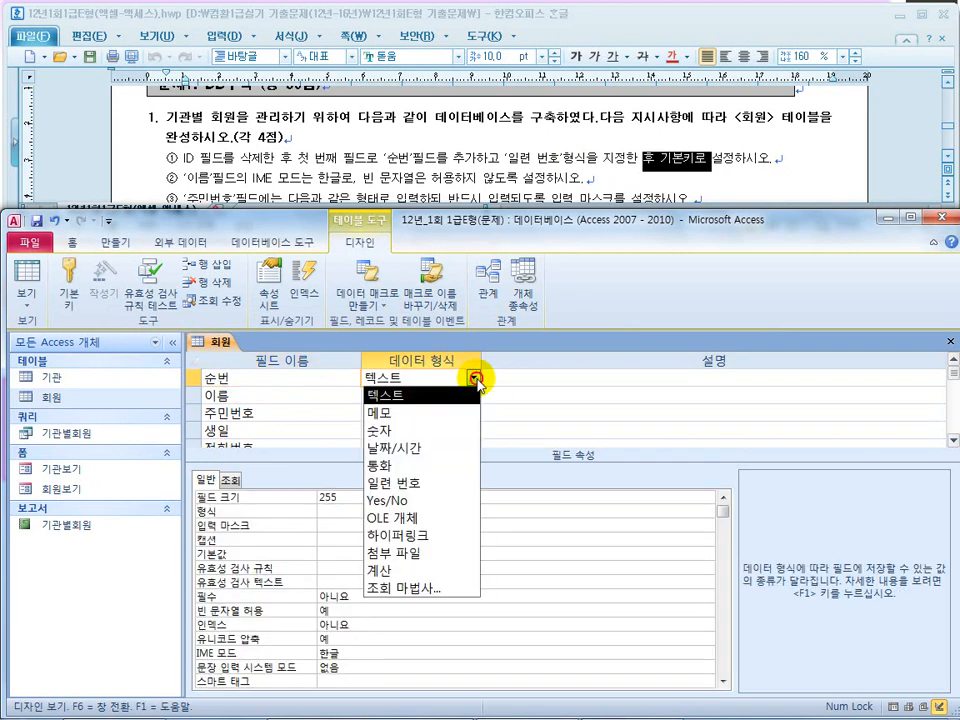
pyautogui.click(428, 485)
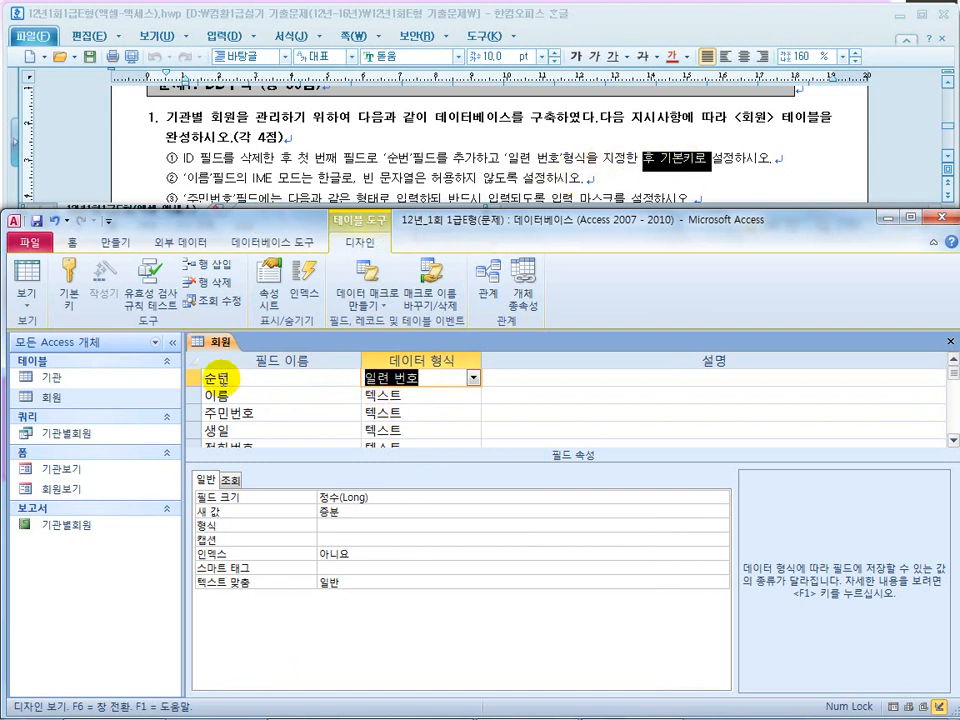
pyautogui.click(194, 378)
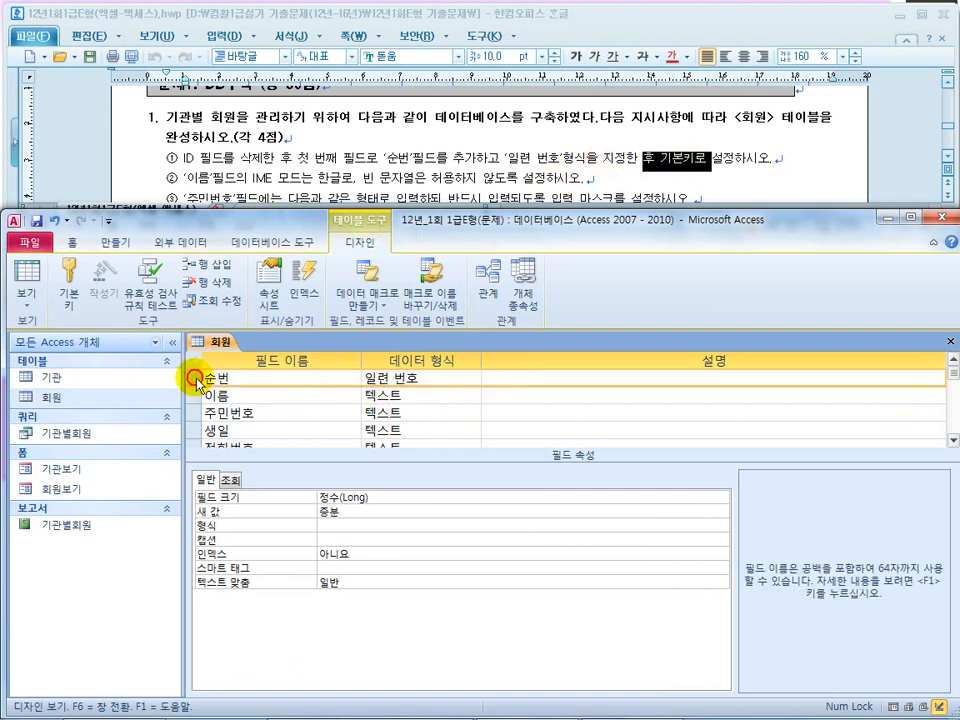
pyautogui.click(72, 285)
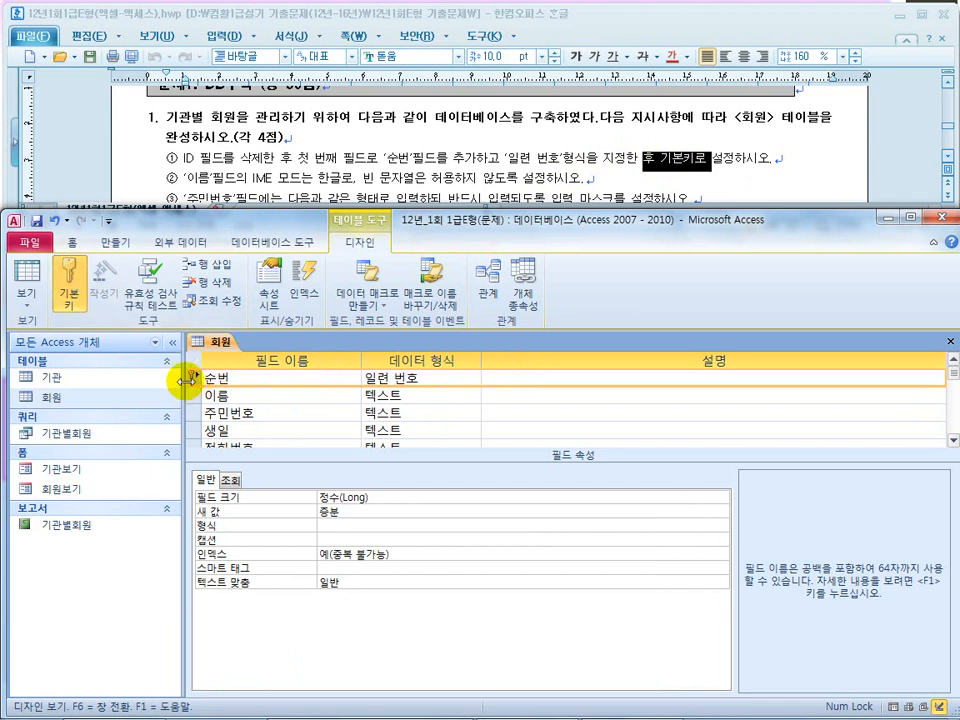
# Step: Check the first requirement of task ② and set the 이름 field's IME 모드 to 한글
pyautogui.moveTo(175, 162); pyautogui.dragTo(292, 158)
pyautogui.moveTo(183, 178); pyautogui.dragTo(300, 180)
pyautogui.click(228, 395)
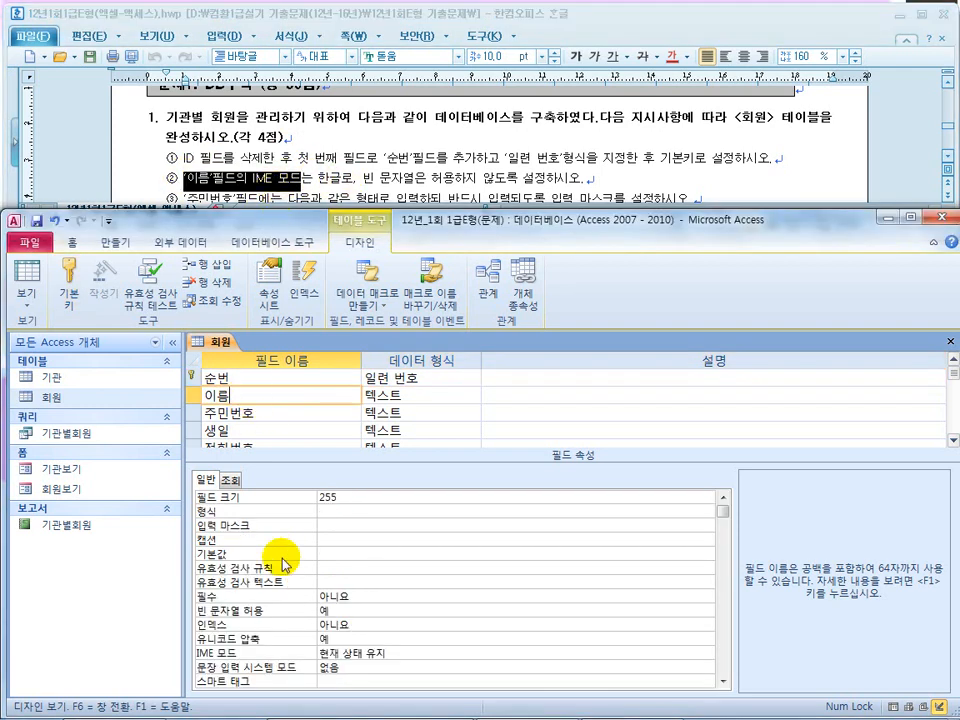
pyautogui.click(404, 655)
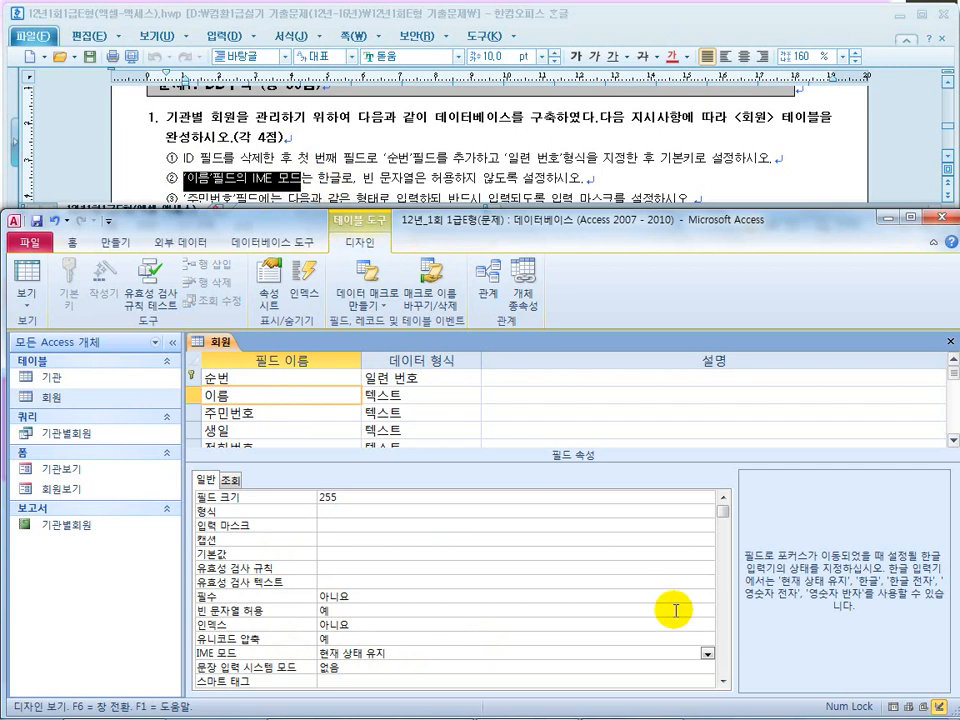
pyautogui.click(706, 655)
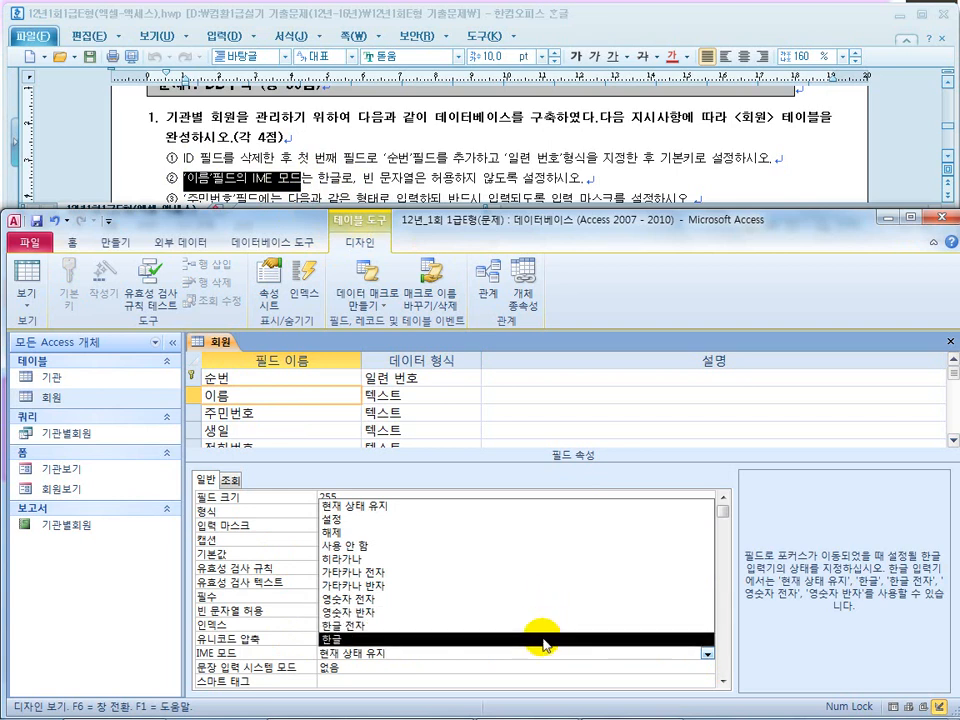
pyautogui.click(543, 640)
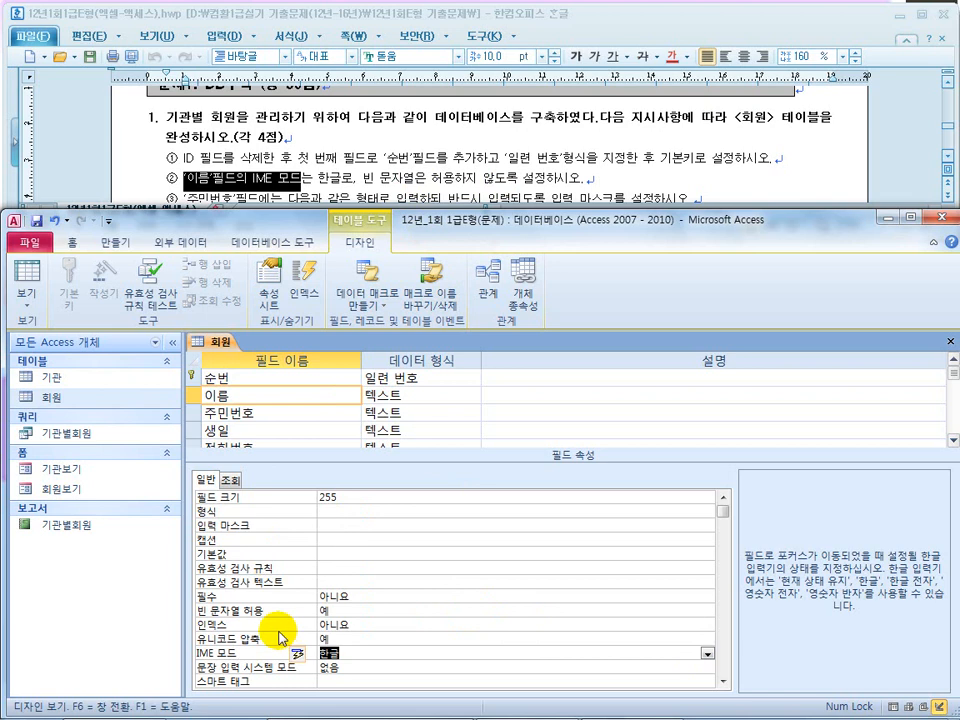
# Step: Set the 이름 field's 빈 문자열 허용 property to 아니요
pyautogui.click(357, 610)
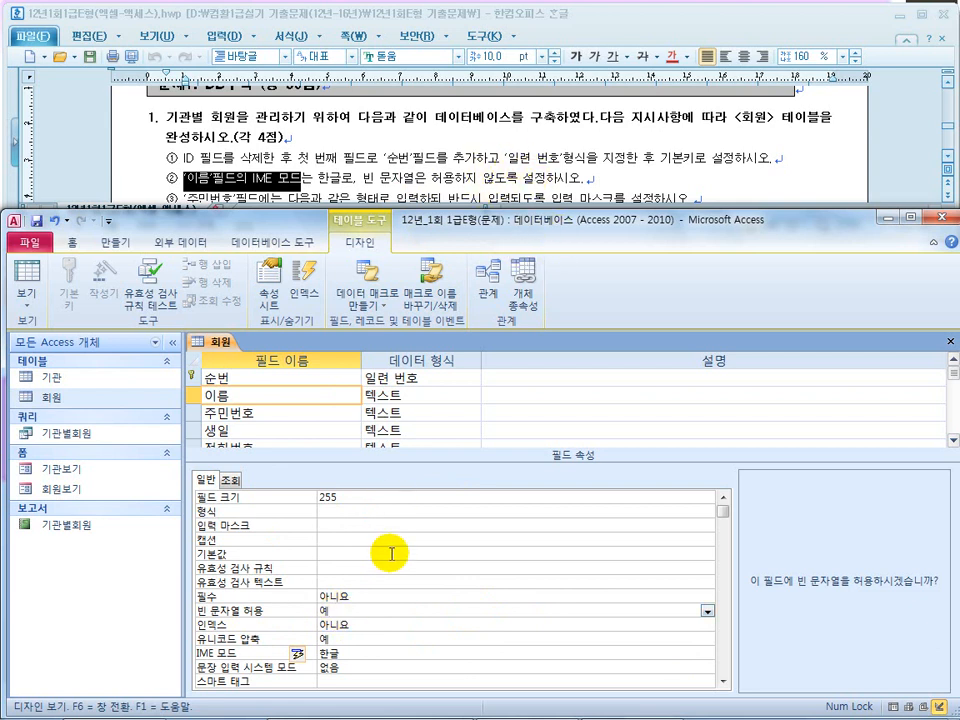
pyautogui.doubleClick(358, 611)
pyautogui.click(359, 610)
# Step: Examine task ③'s input mask requirement for 주민번호 and reveal the slide's reference notes on data types and input mask symbols
pyautogui.click(302, 145)
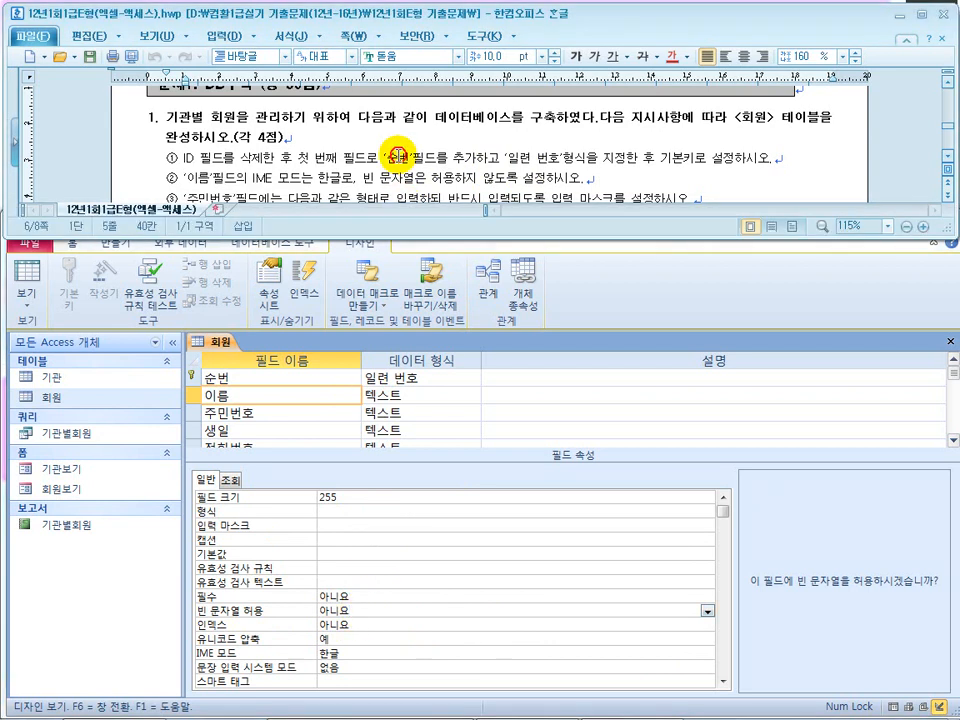
pyautogui.scroll(-1, 943, 155)
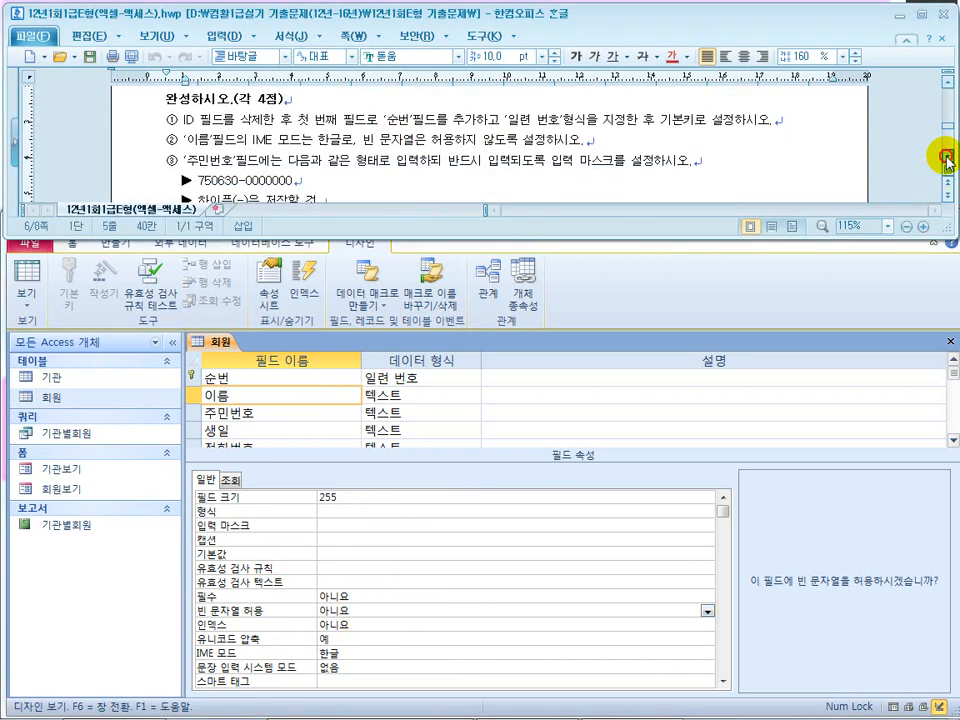
pyautogui.moveTo(189, 160); pyautogui.dragTo(630, 163)
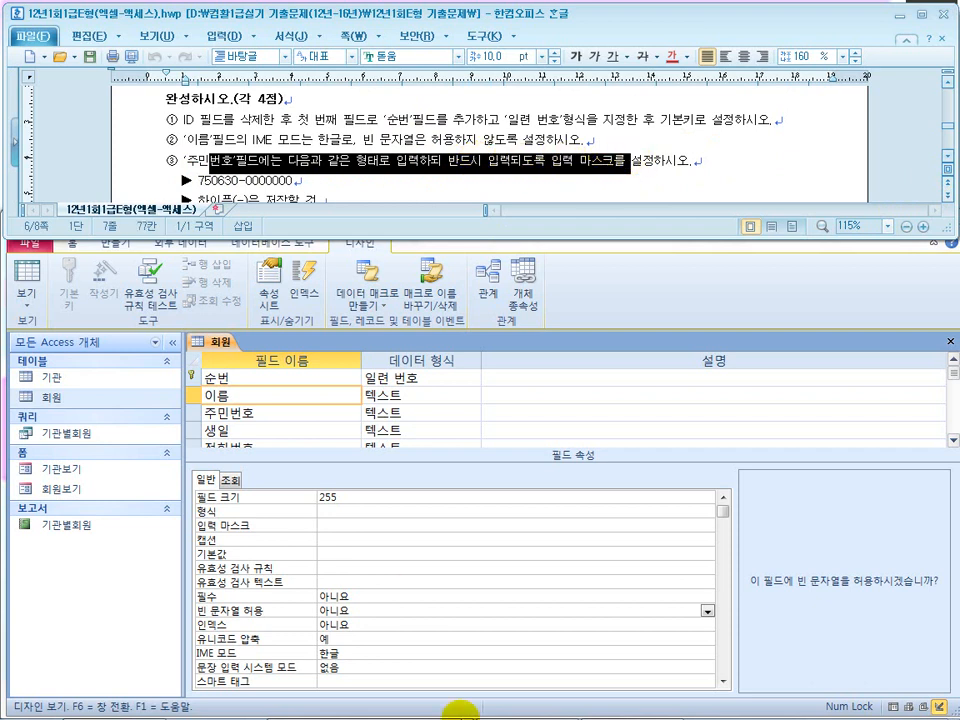
pyautogui.click(430, 705)
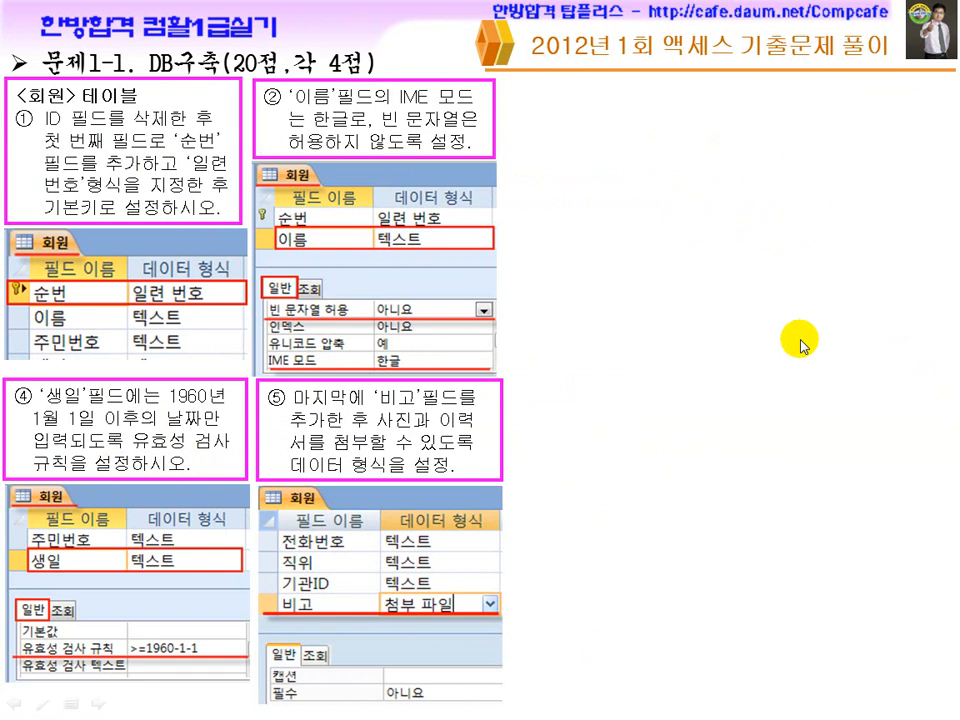
pyautogui.click(800, 344)
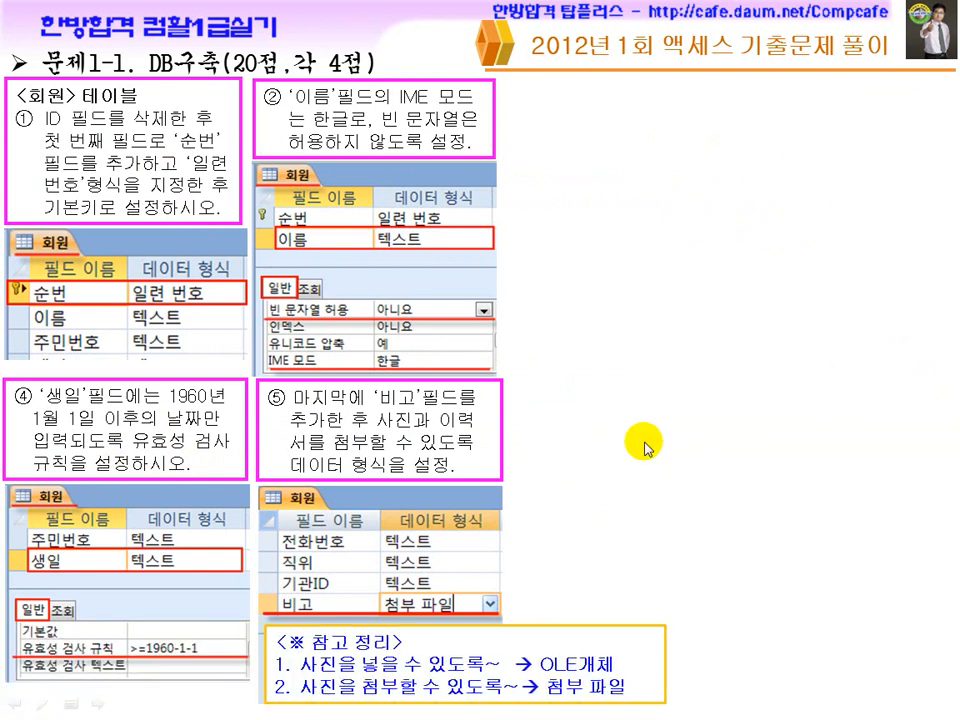
pyautogui.click(853, 421)
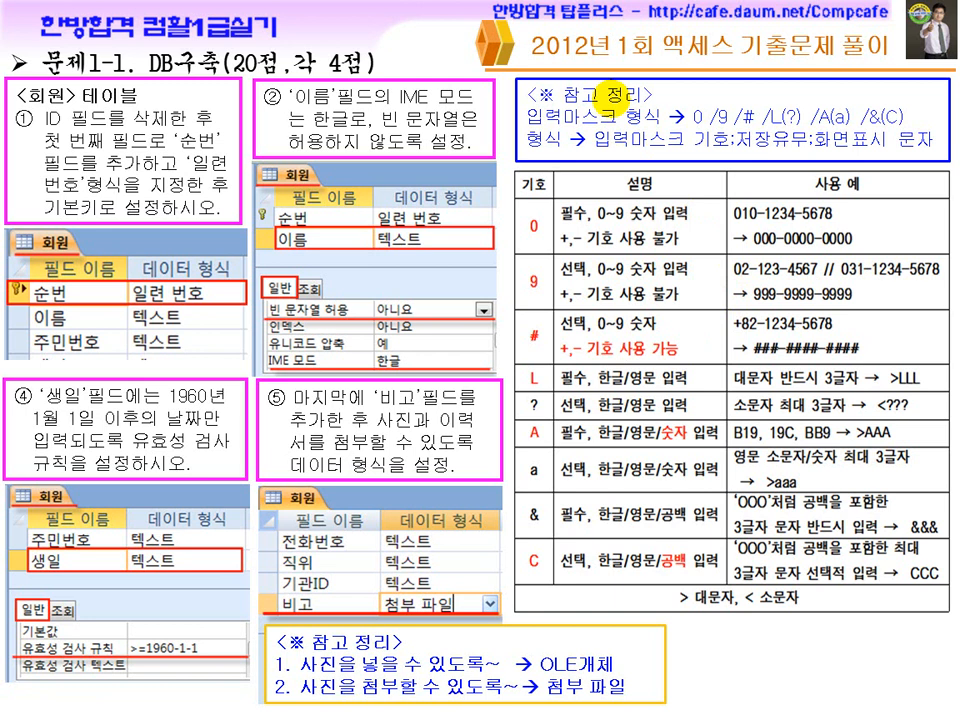
# Step: Return to the exam document over Access and examine task ④'s date condition for the 생일 field
pyautogui.press('super')
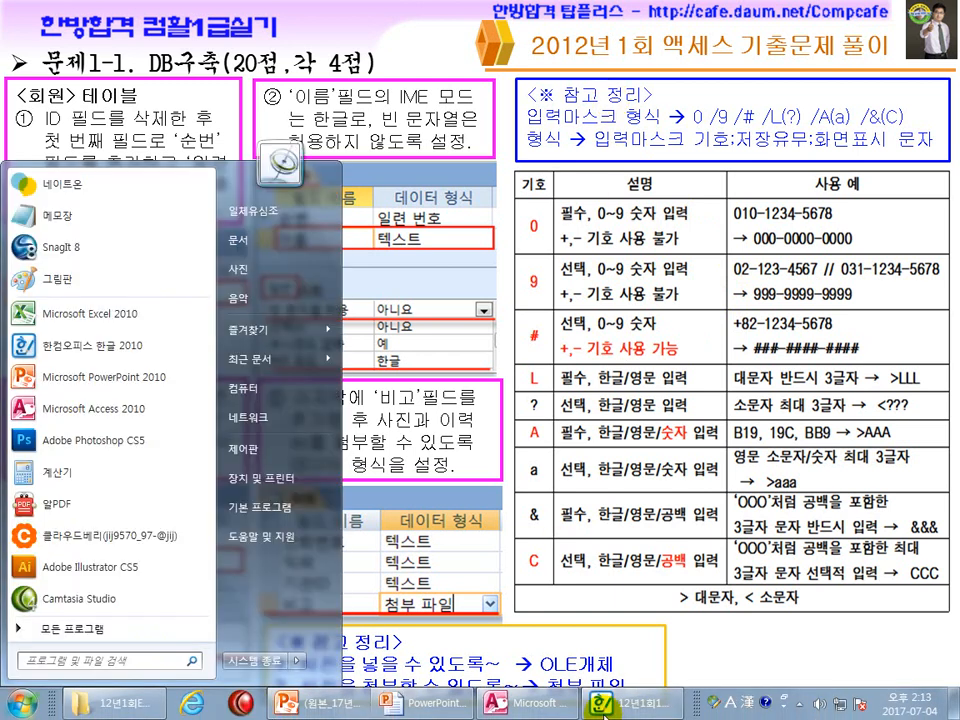
pyautogui.click(540, 706)
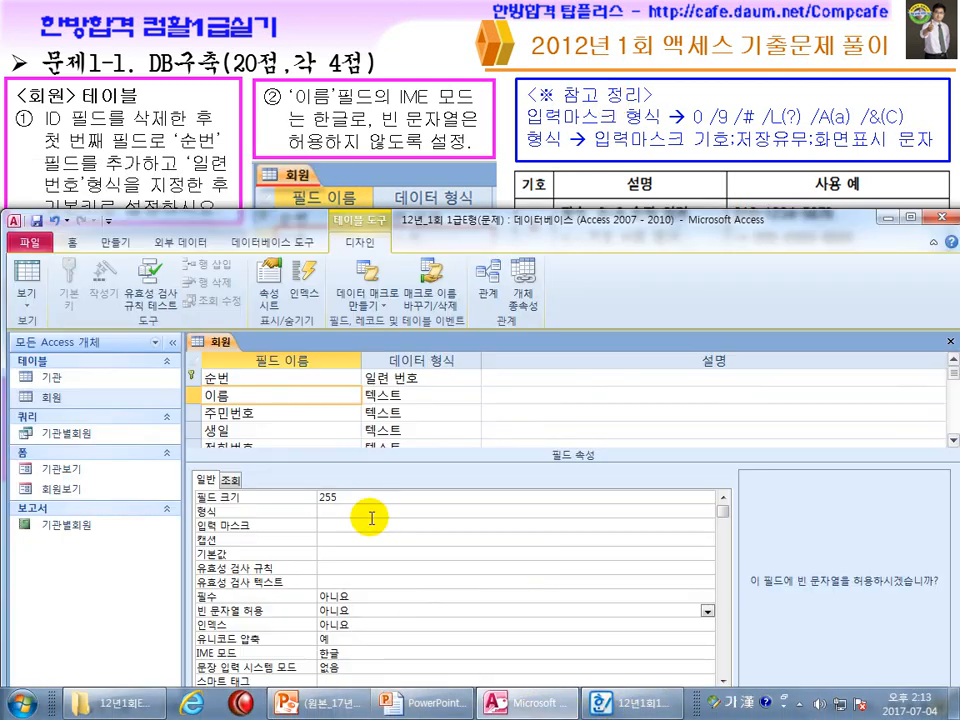
pyautogui.click(617, 709)
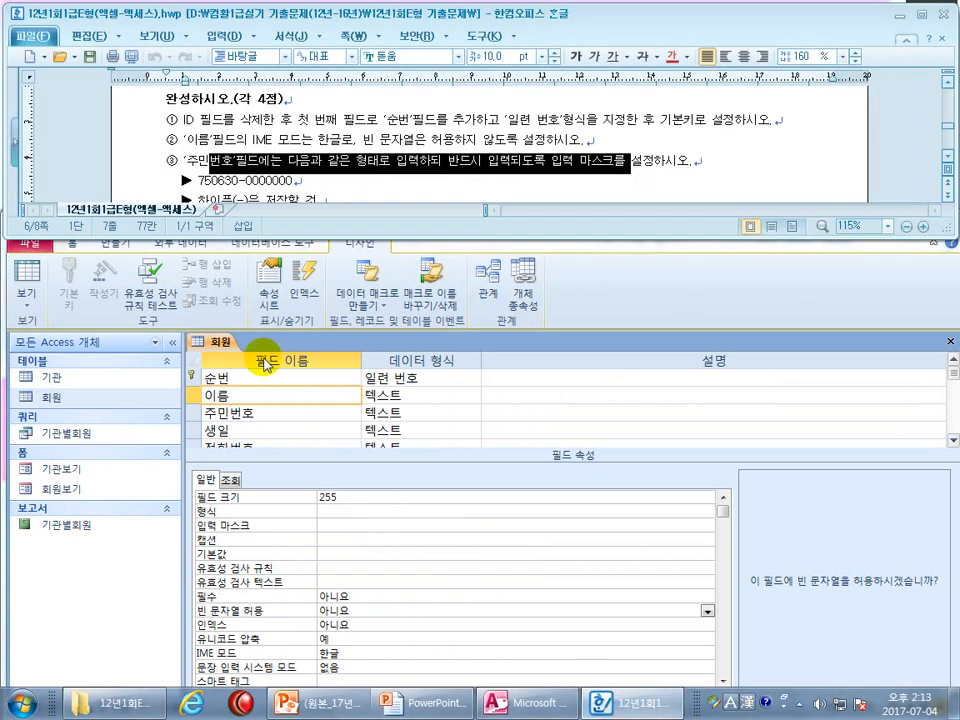
pyautogui.click(259, 157)
pyautogui.scroll(-3, 317, 199)
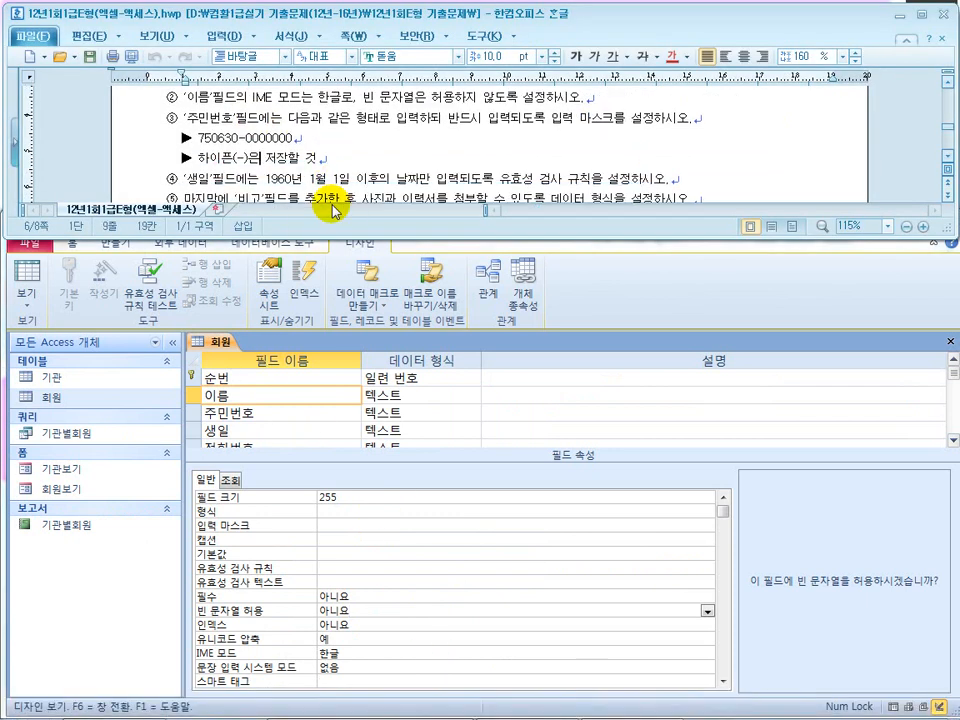
pyautogui.moveTo(250, 158); pyautogui.dragTo(372, 158)
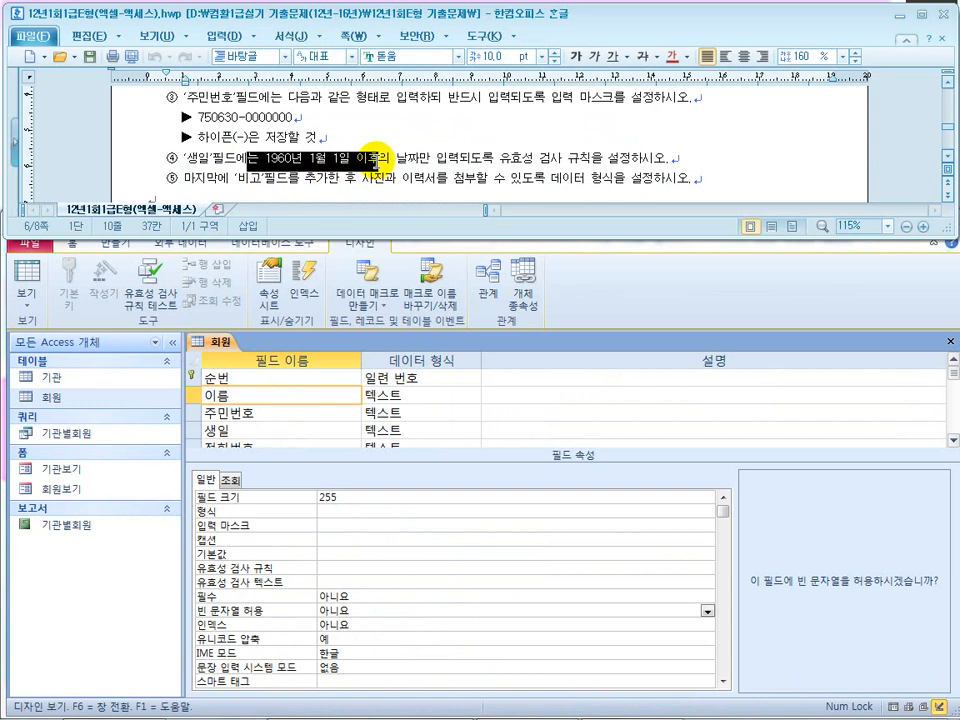
pyautogui.click(279, 157)
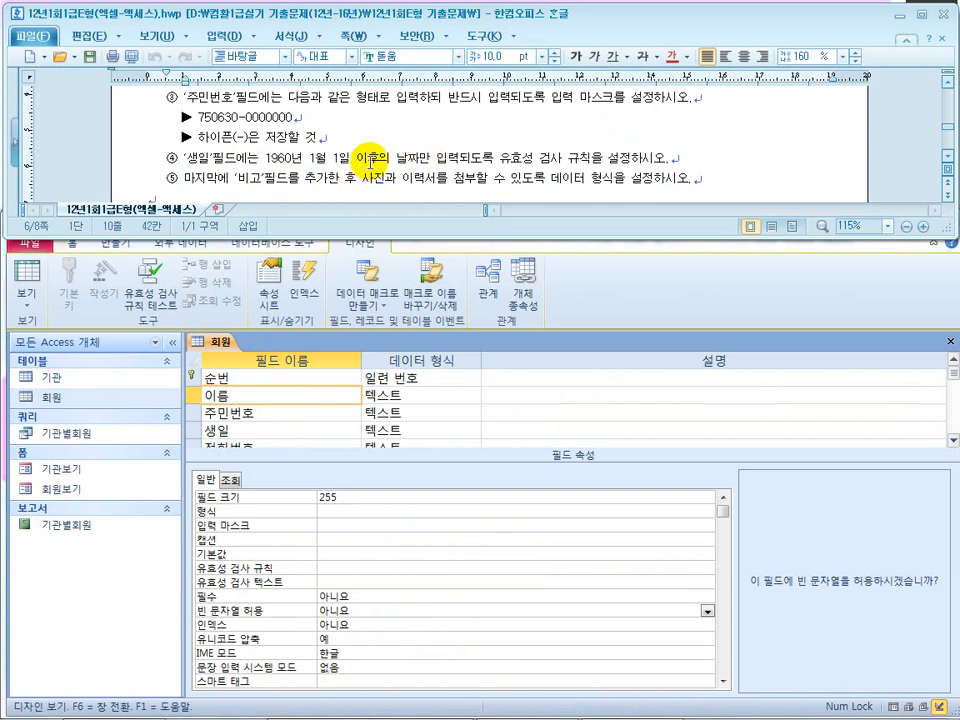
pyautogui.moveTo(378, 157); pyautogui.dragTo(355, 157)
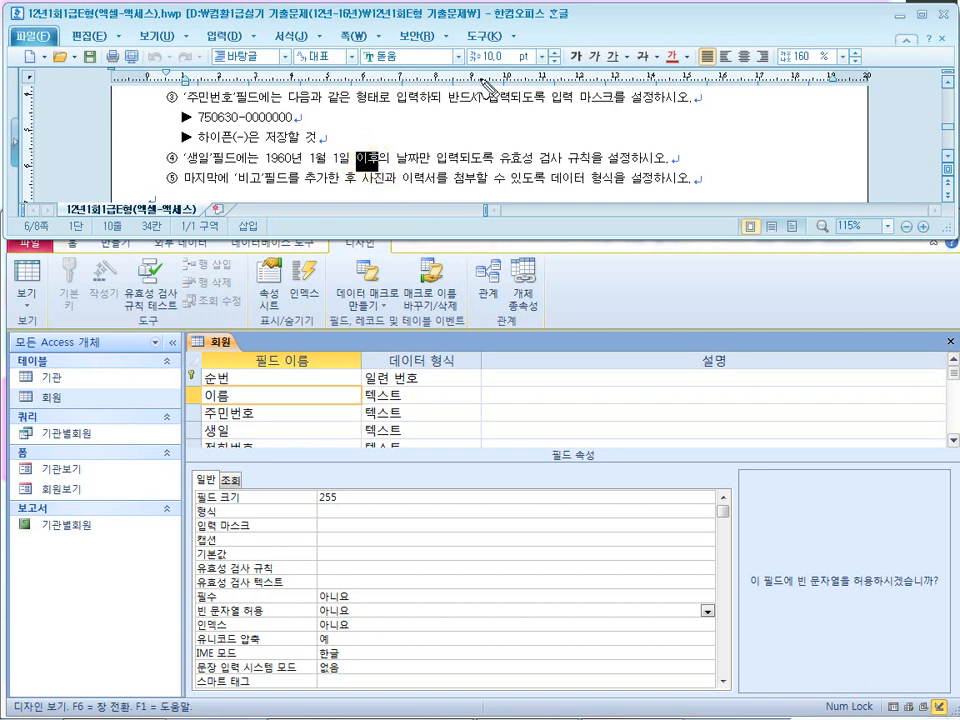
# Step: Mark up task ④ with handwritten >= and <= signs, a circle around 이후 and an underline under 유효성 검사 규칙
pyautogui.moveTo(420, 113)
pyautogui.mouseDown()
pyautogui.moveTo(425, 147)
pyautogui.moveTo(455, 124)
pyautogui.mouseUp()
pyautogui.moveTo(440, 133); pyautogui.dragTo(456, 132)
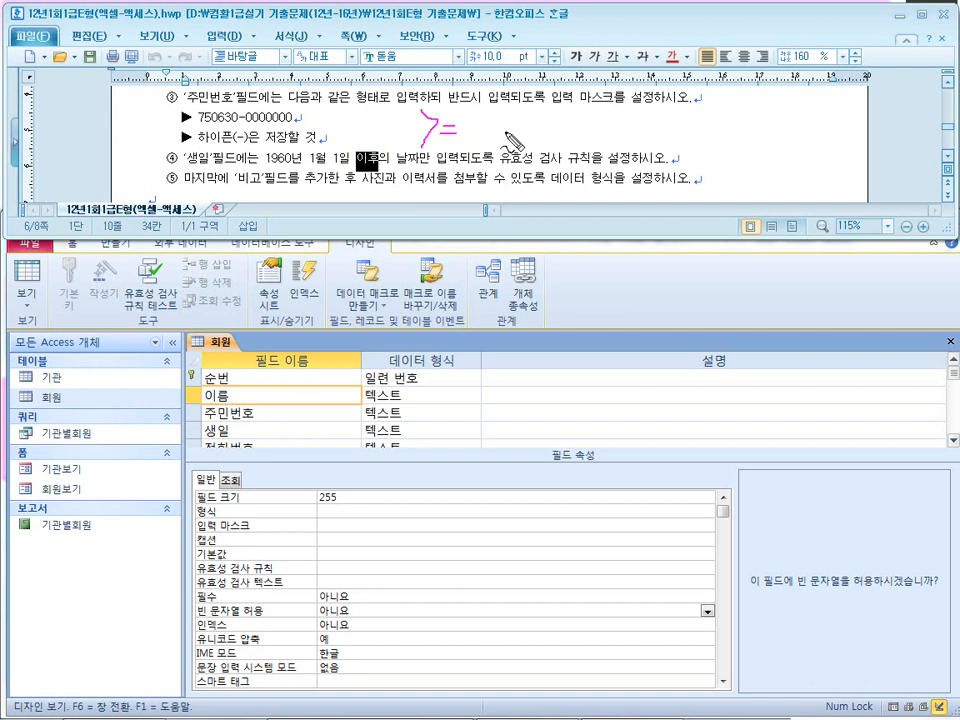
pyautogui.moveTo(544, 119); pyautogui.dragTo(545, 140)
pyautogui.moveTo(548, 134); pyautogui.dragTo(568, 123)
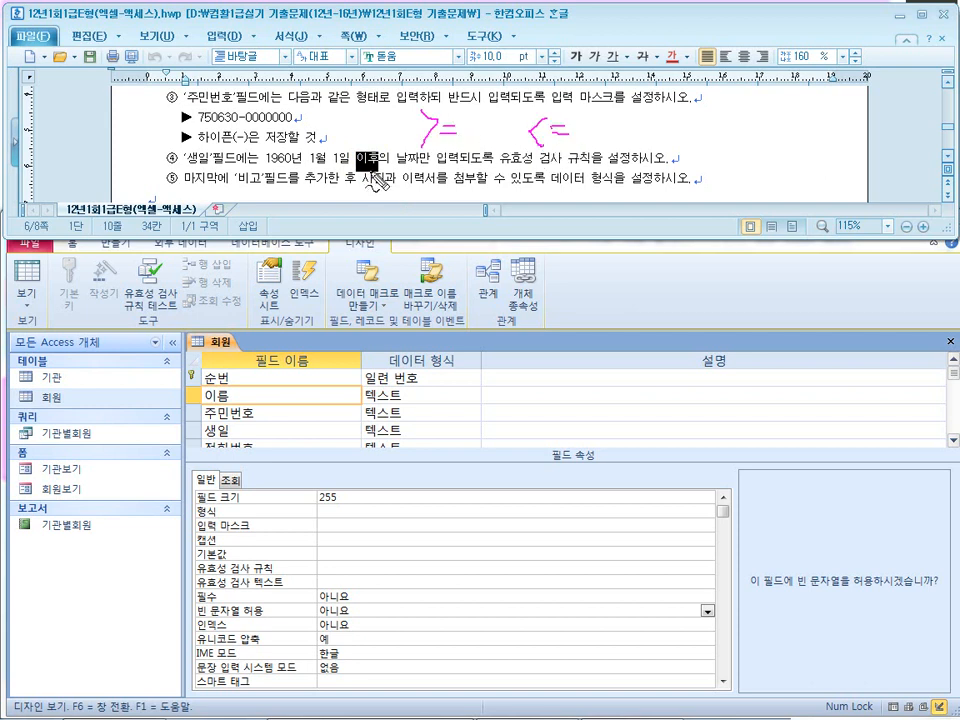
pyautogui.moveTo(386, 146)
pyautogui.mouseDown()
pyautogui.moveTo(380, 141)
pyautogui.moveTo(442, 145)
pyautogui.mouseUp()
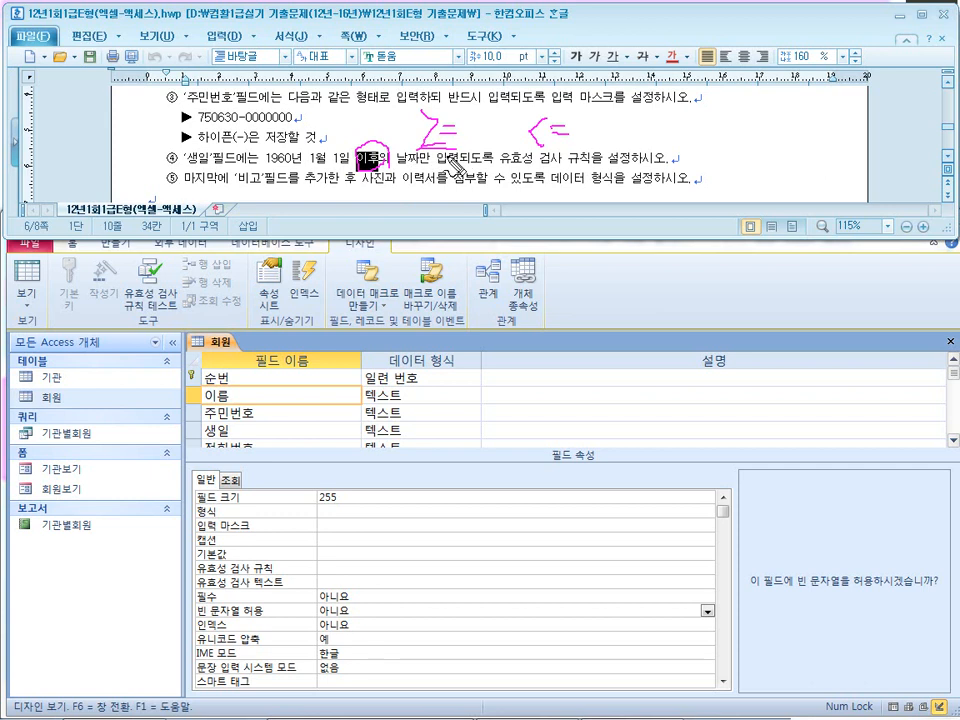
pyautogui.moveTo(500, 163); pyautogui.dragTo(605, 158)
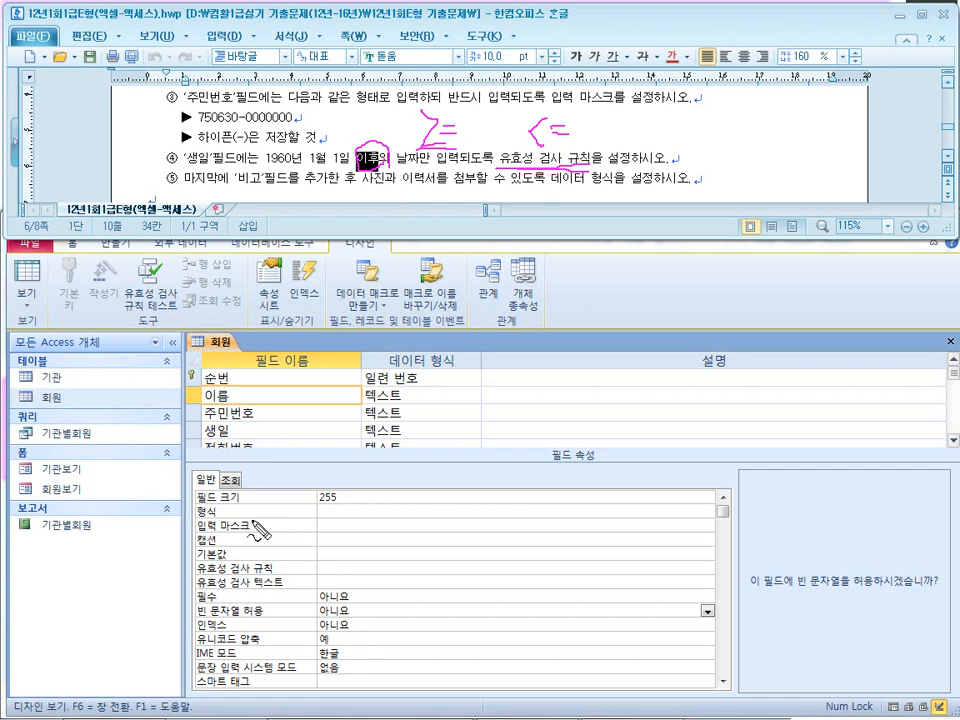
# Step: Set the 생일 field's 유효성 검사 규칙 to >=1960-1-1, marking up task ④'s date with a handwritten 년-월-일 pattern
pyautogui.click(252, 430)
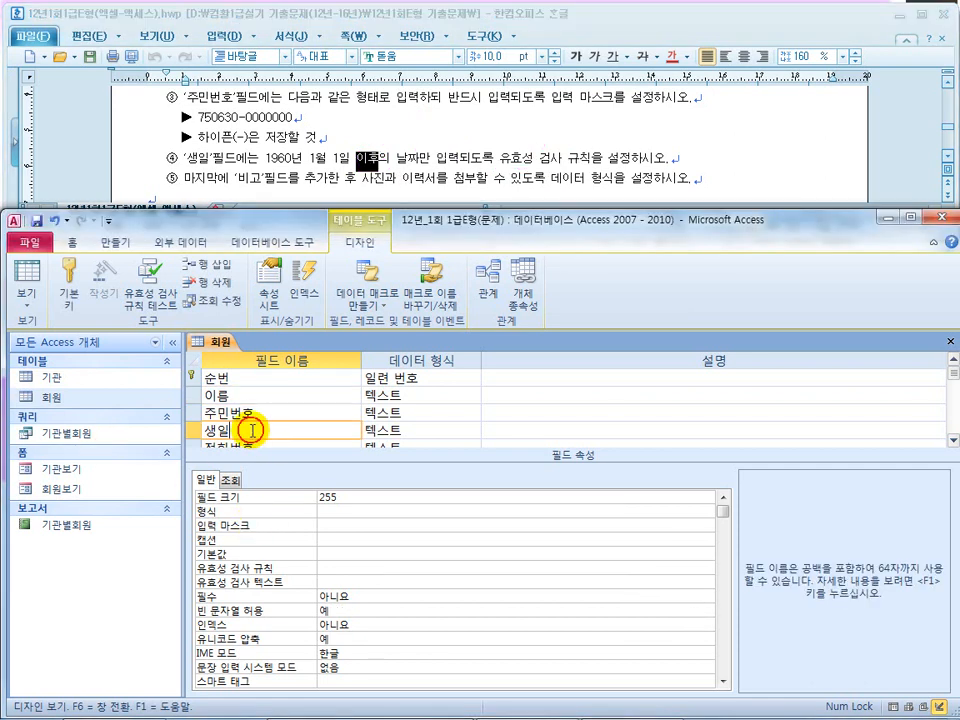
pyautogui.click(337, 569)
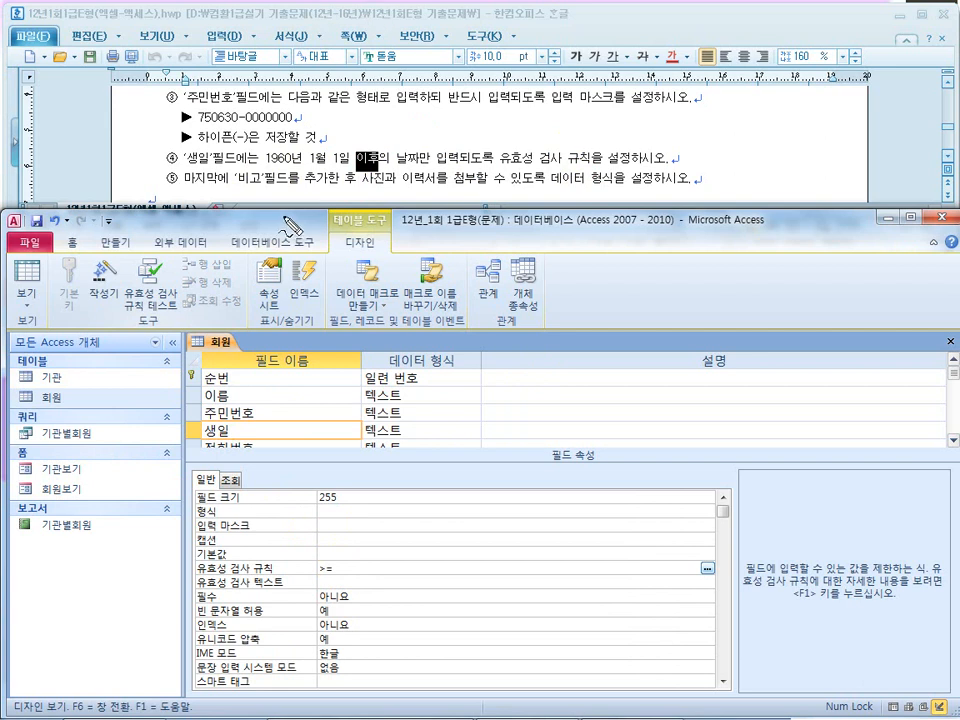
pyautogui.moveTo(262, 166)
pyautogui.mouseDown()
pyautogui.moveTo(325, 167)
pyautogui.moveTo(355, 180)
pyautogui.mouseUp()
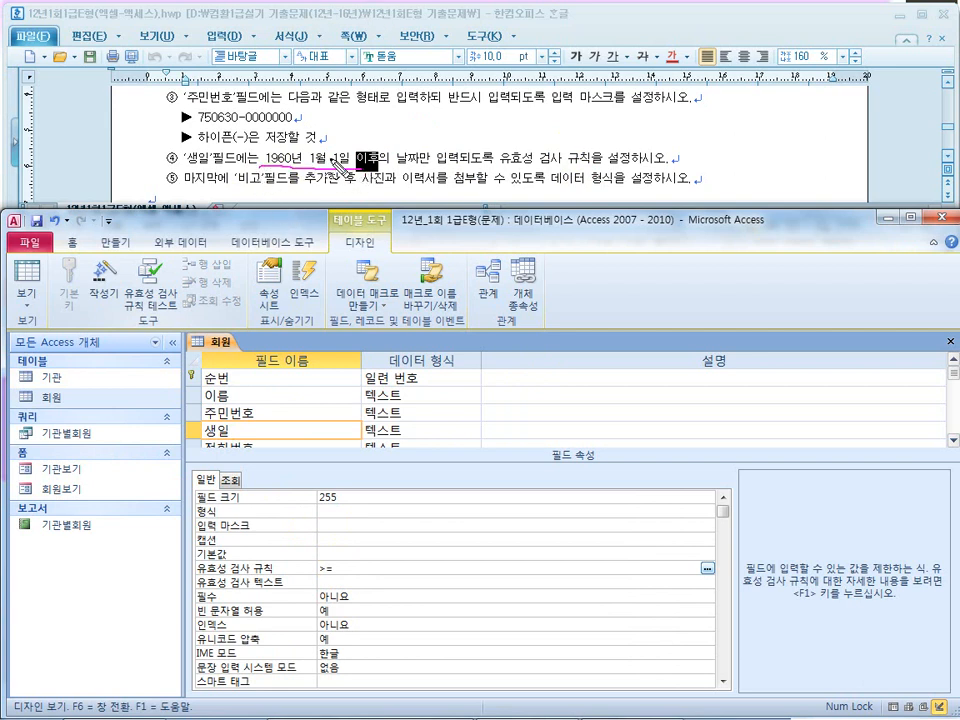
pyautogui.moveTo(436, 124)
pyautogui.mouseDown()
pyautogui.moveTo(437, 111)
pyautogui.moveTo(450, 131)
pyautogui.moveTo(530, 122)
pyautogui.moveTo(548, 145)
pyautogui.moveTo(479, 157)
pyautogui.mouseUp()
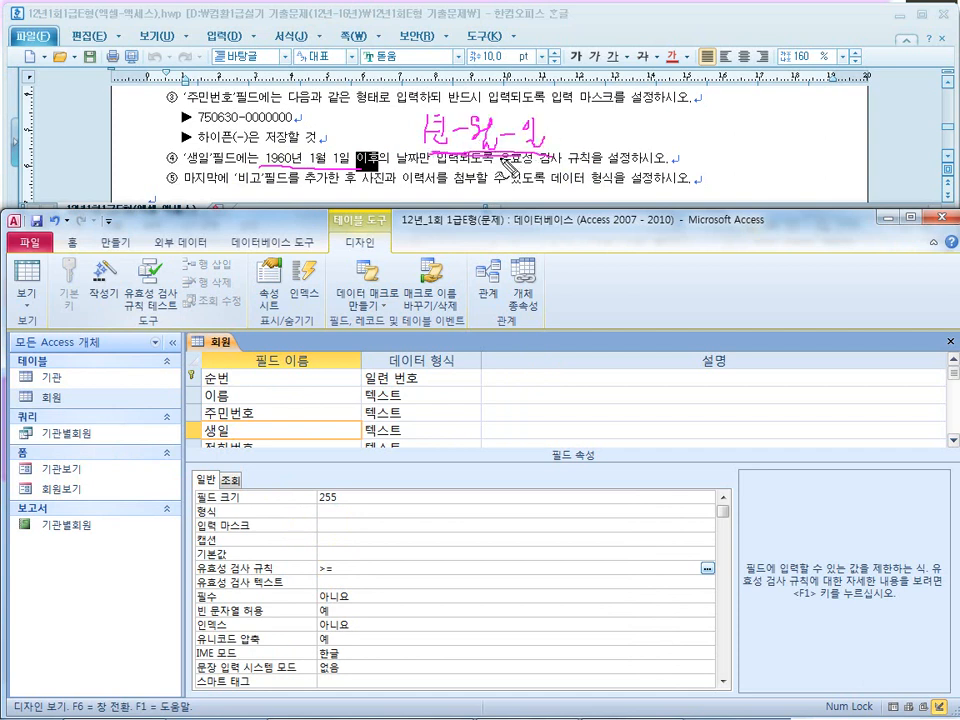
pyautogui.moveTo(309, 165); pyautogui.dragTo(355, 168)
pyautogui.moveTo(603, 123); pyautogui.dragTo(603, 137)
pyautogui.moveTo(613, 138)
pyautogui.mouseDown()
pyautogui.moveTo(643, 130)
pyautogui.moveTo(688, 140)
pyautogui.moveTo(682, 134)
pyautogui.moveTo(672, 158)
pyautogui.mouseUp()
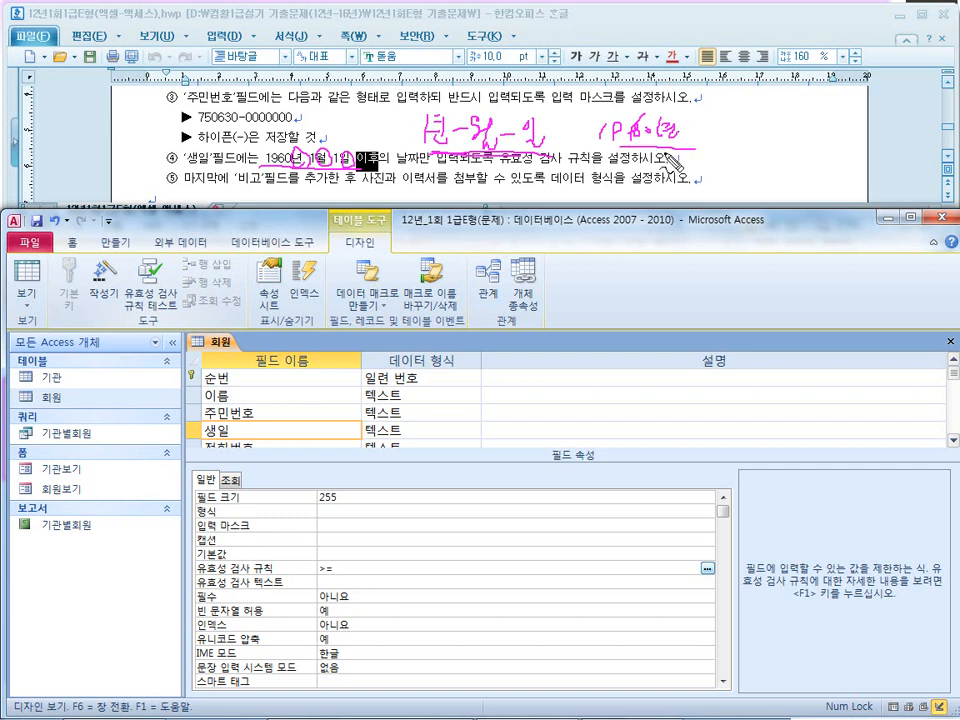
pyautogui.moveTo(444, 148); pyautogui.dragTo(446, 146)
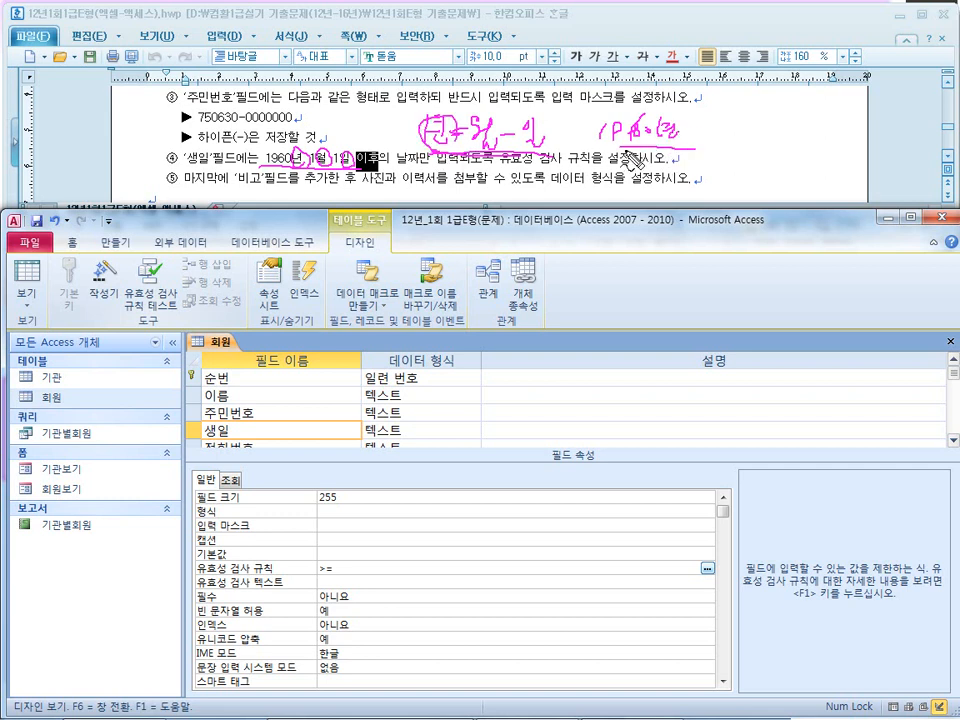
pyautogui.moveTo(655, 132); pyautogui.dragTo(698, 129)
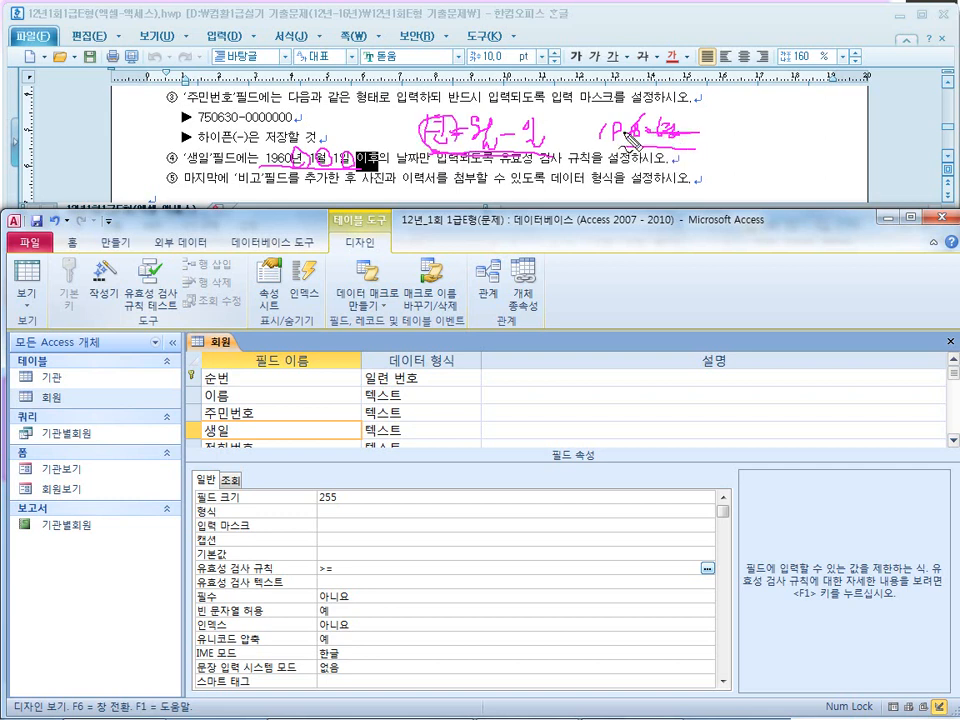
pyautogui.press('Escape')
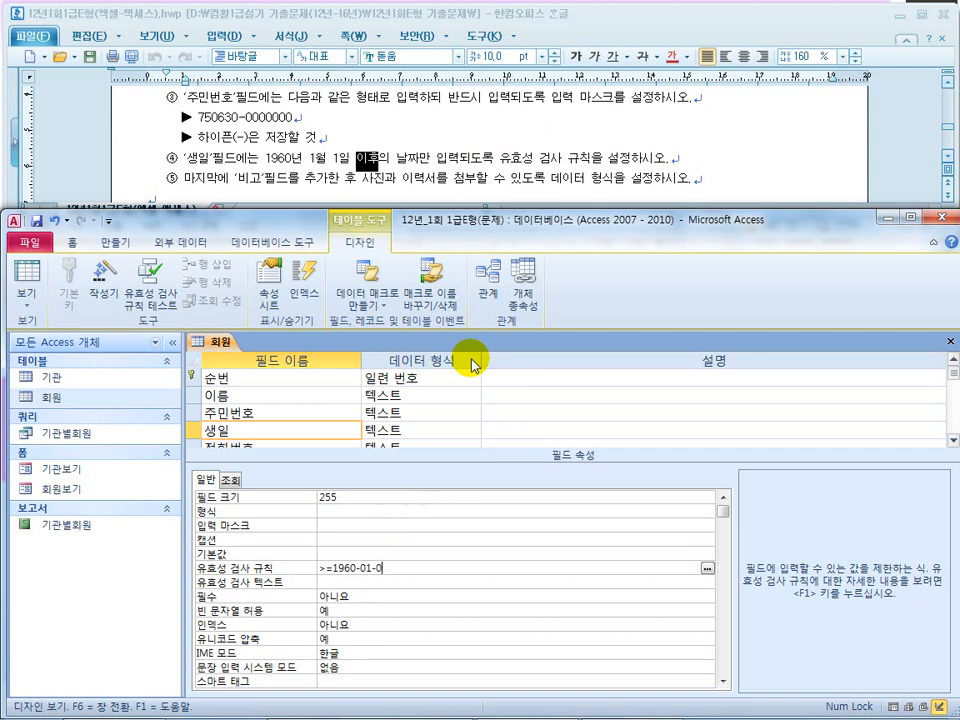
pyautogui.press('Return')
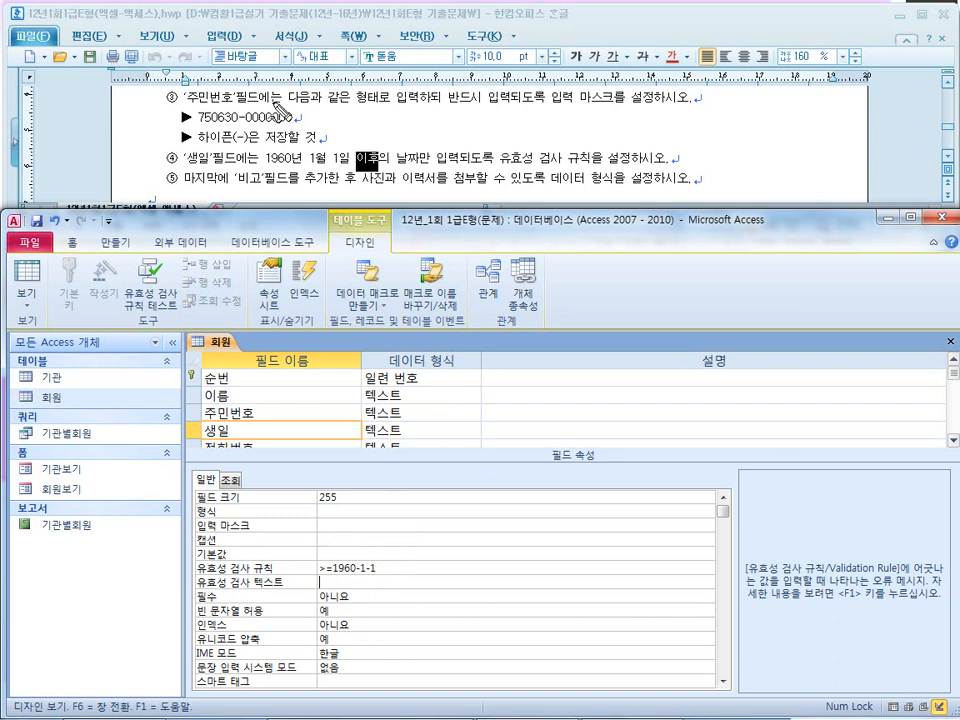
# Step: Circle 1960년 and 1일 in task ④, handwrite part of the date and underline the entered rule, clearing the markup at the end
pyautogui.moveTo(268, 166)
pyautogui.mouseDown()
pyautogui.moveTo(318, 165)
pyautogui.moveTo(296, 183)
pyautogui.mouseUp()
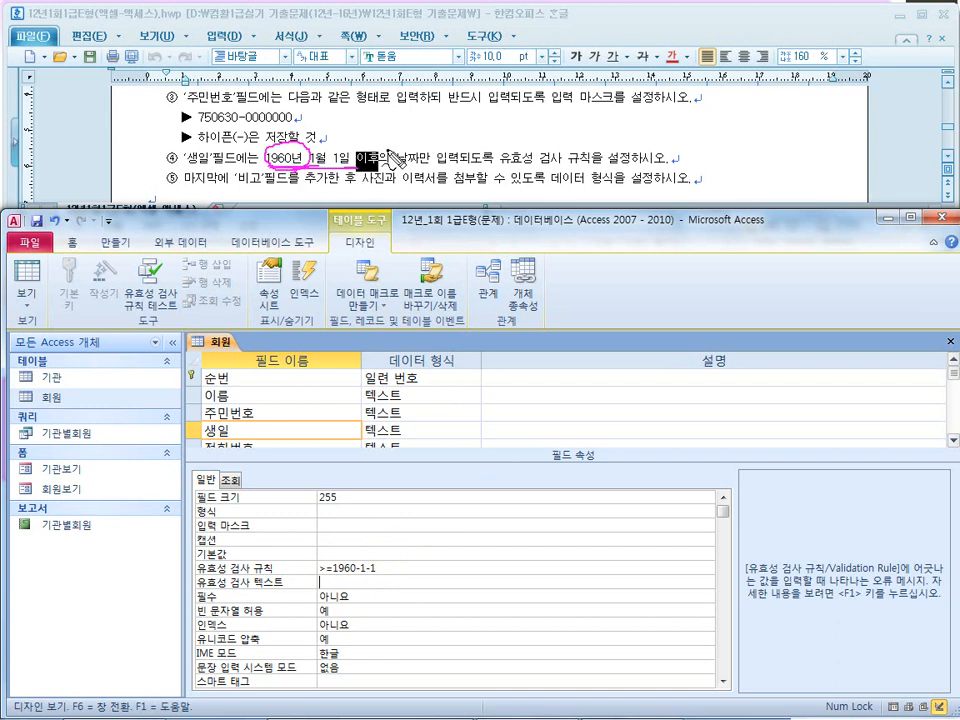
pyautogui.moveTo(458, 120)
pyautogui.mouseDown()
pyautogui.moveTo(459, 138)
pyautogui.moveTo(480, 134)
pyautogui.mouseUp()
pyautogui.moveTo(492, 124); pyautogui.dragTo(530, 131)
pyautogui.moveTo(537, 121); pyautogui.dragTo(539, 139)
pyautogui.moveTo(352, 168); pyautogui.dragTo(346, 176)
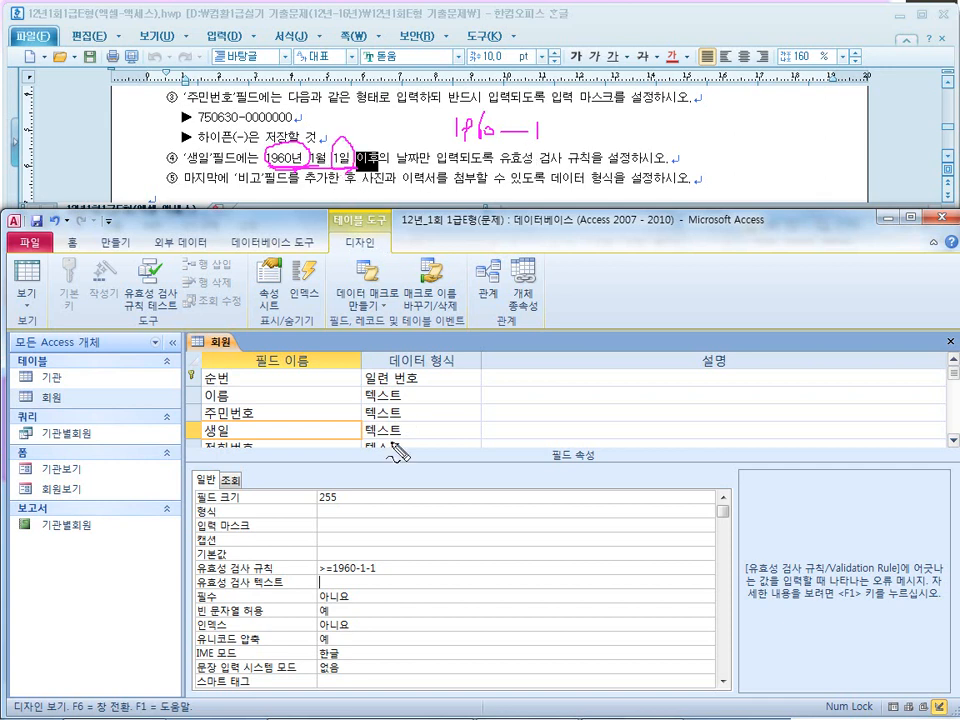
pyautogui.moveTo(319, 574); pyautogui.dragTo(372, 577)
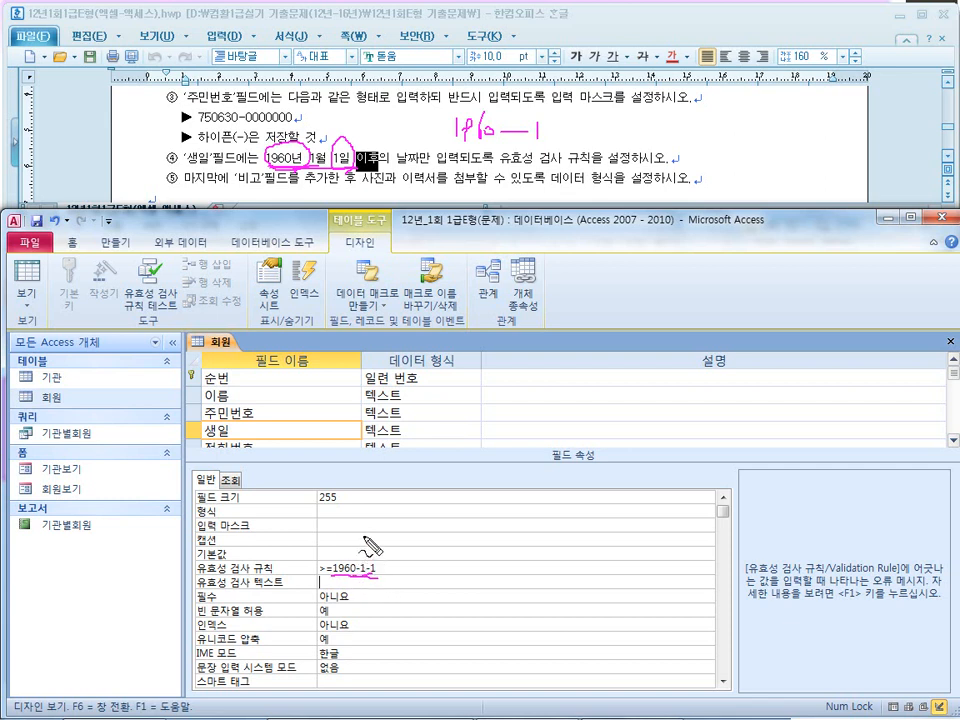
pyautogui.press('Escape')
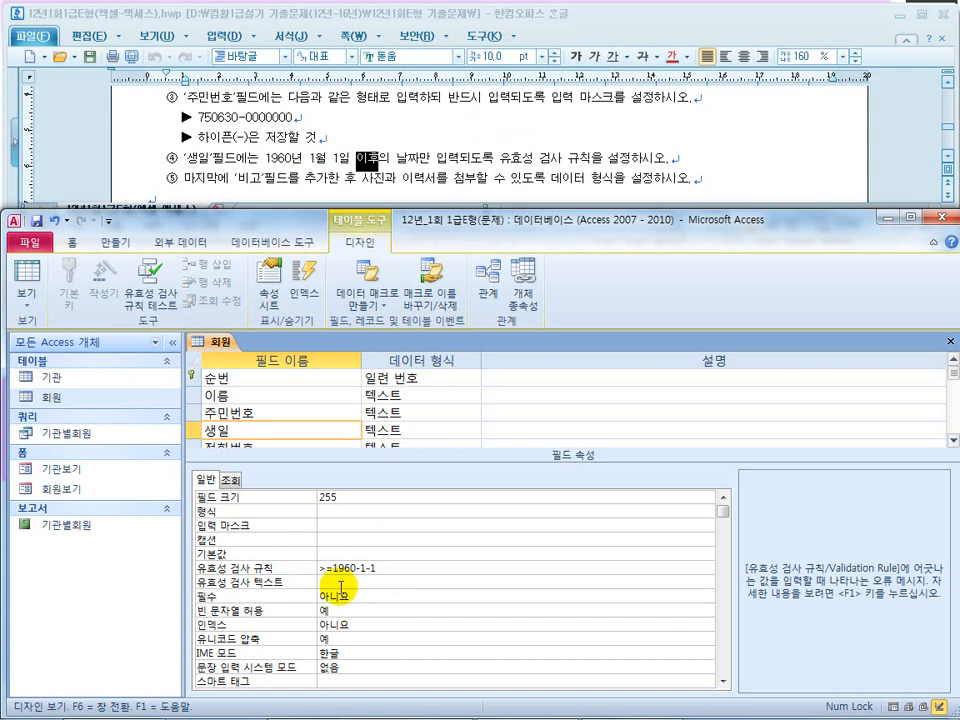
pyautogui.write('ㅎㅎㅇㅎㅎㅇ')
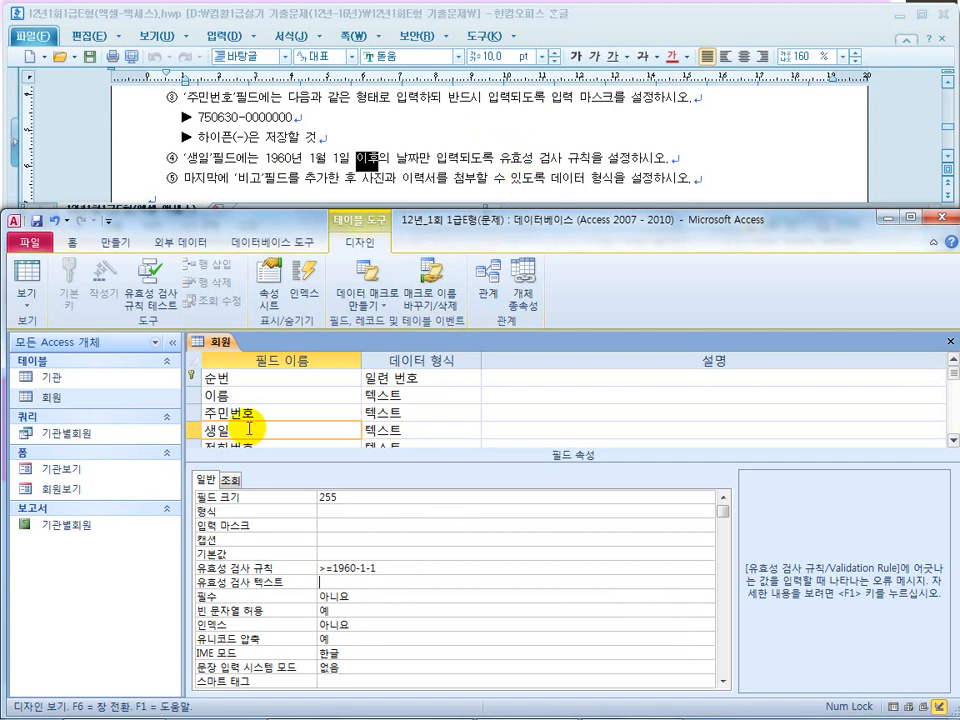
# Step: Add a 비고 field below 기관ID in the 회원 table with the 첨부 파일 data type
pyautogui.click(204, 182)
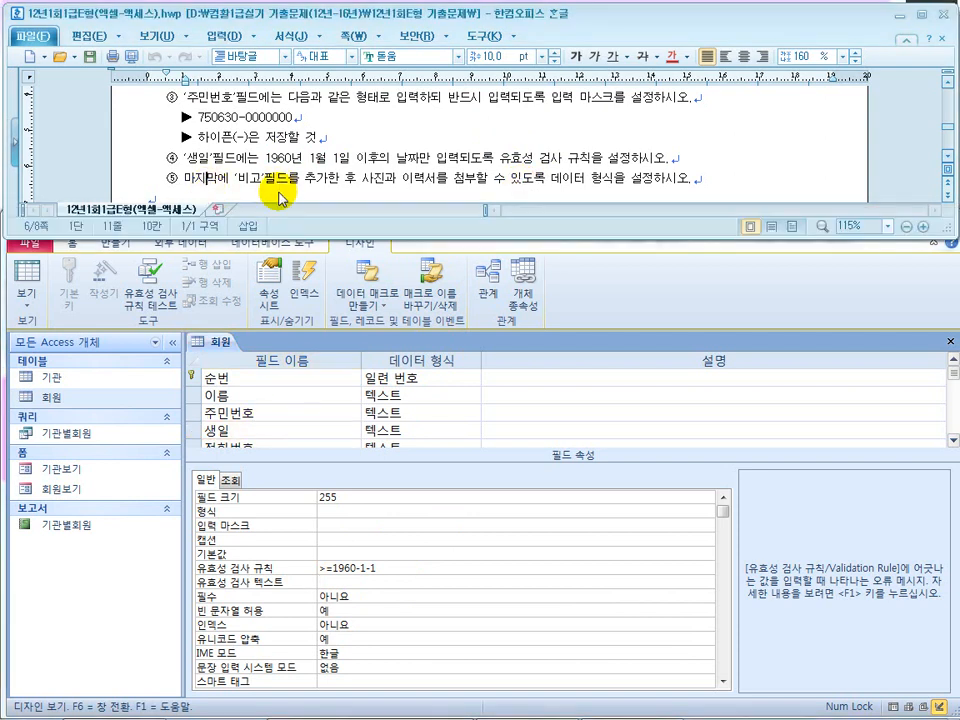
pyautogui.click(291, 430)
pyautogui.press('Down')
pyautogui.press('Down')
pyautogui.press('Down')
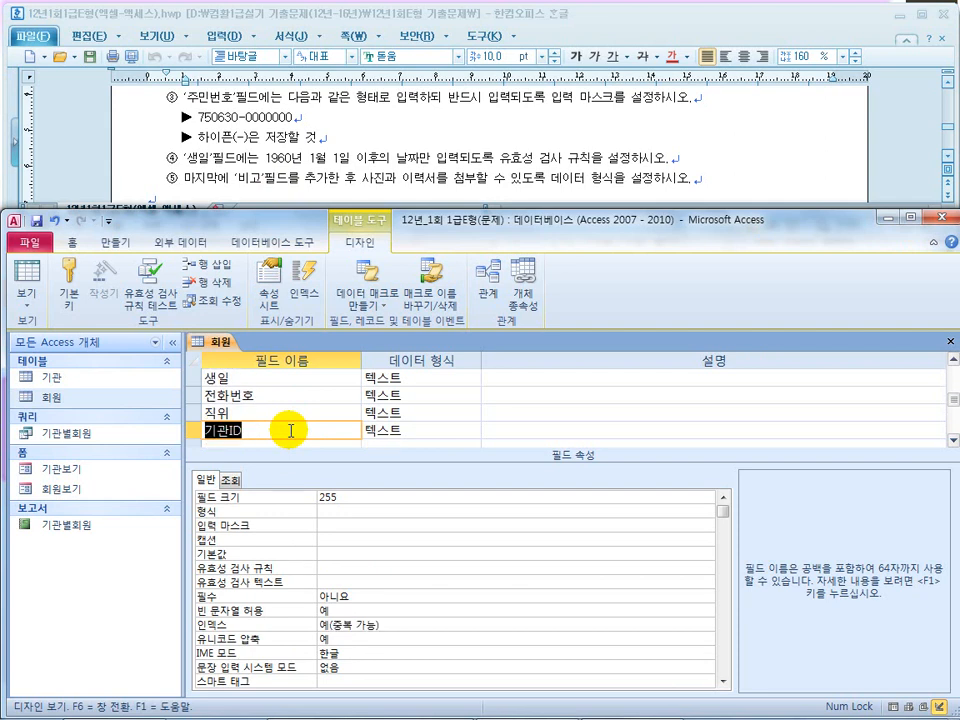
pyautogui.press('Down')
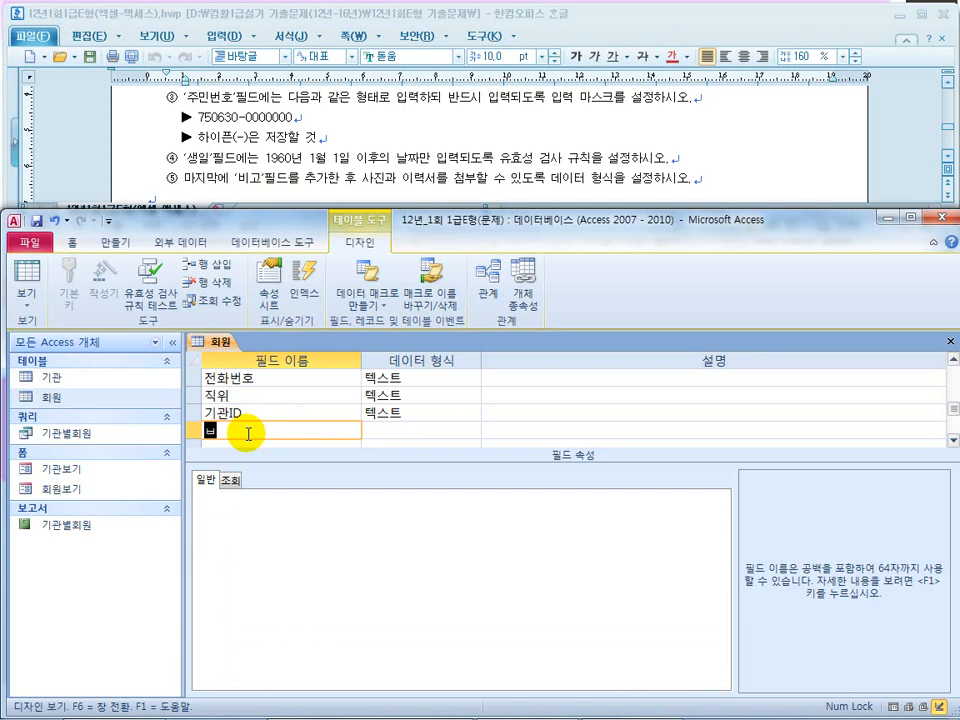
pyautogui.write('비고')
pyautogui.press('Tab')
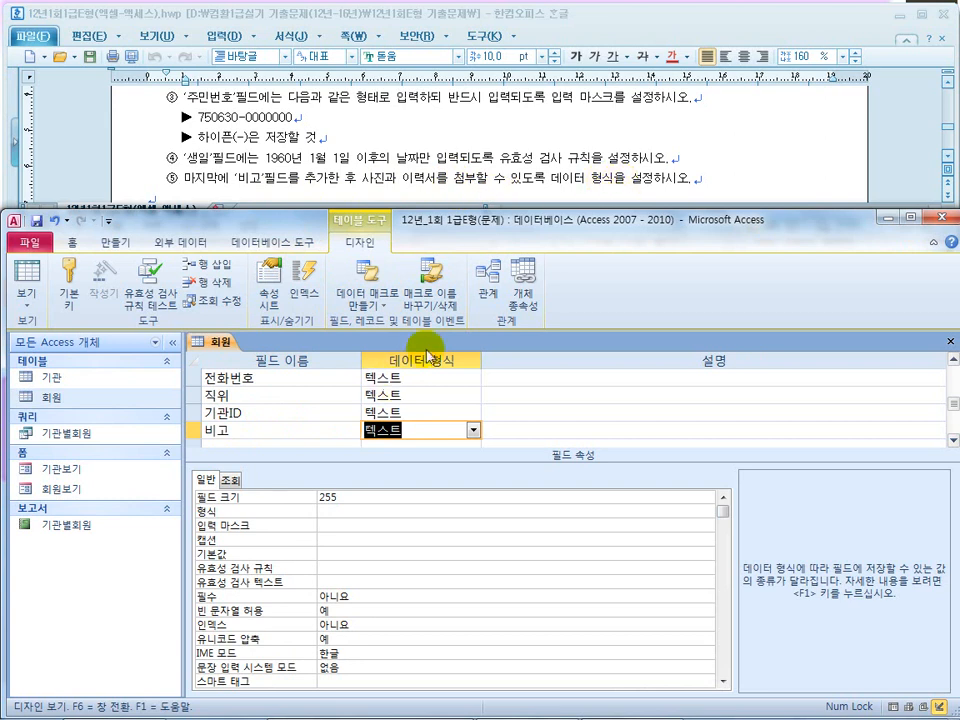
pyautogui.click(473, 430)
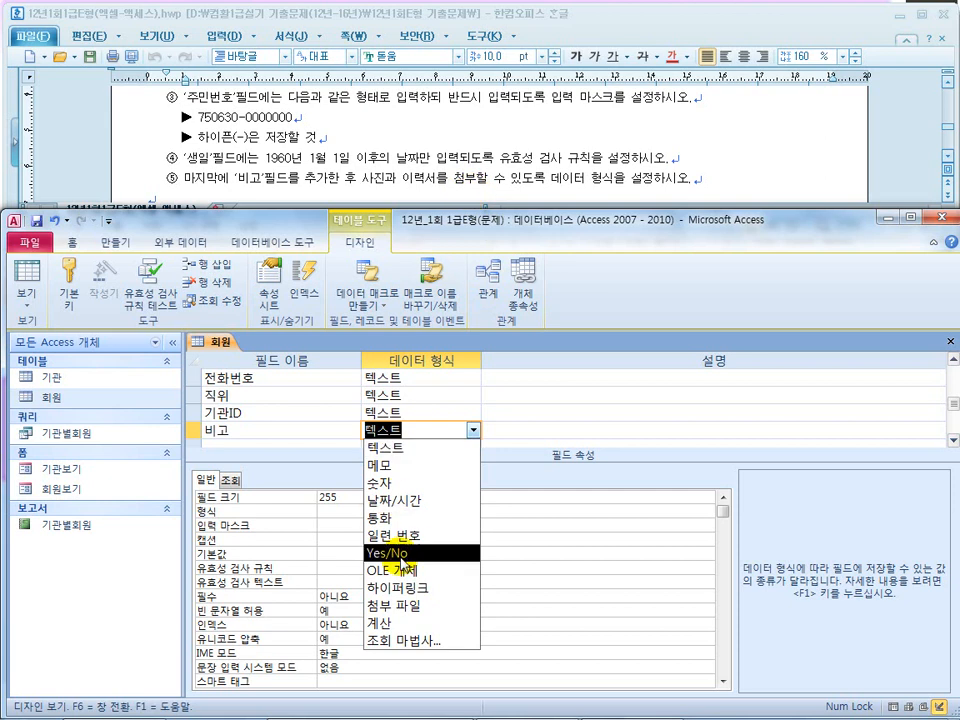
pyautogui.click(402, 610)
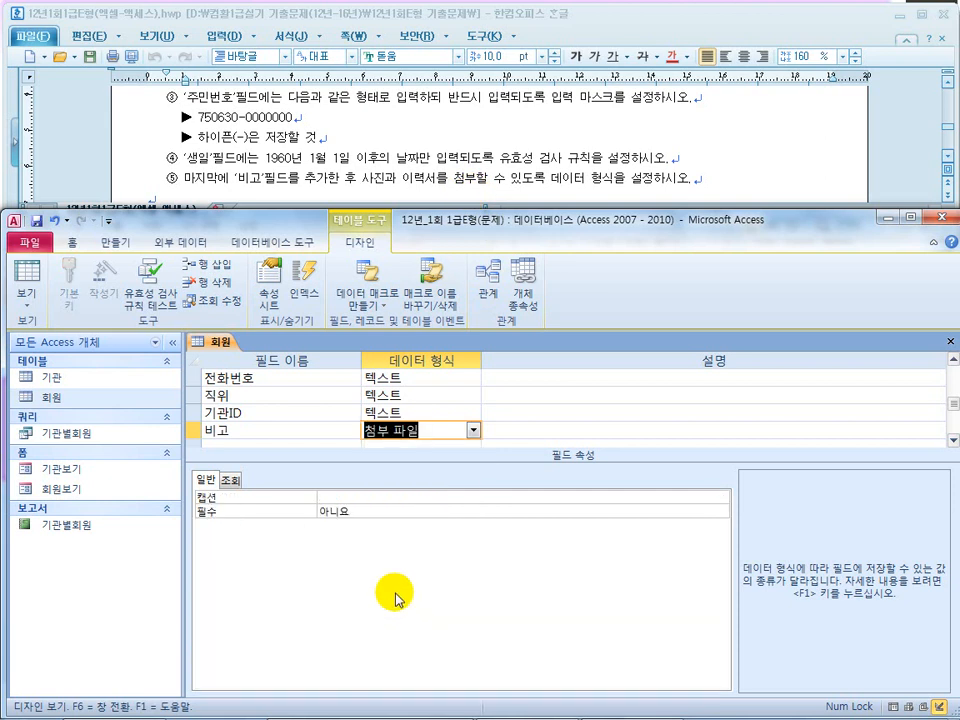
# Step: Highlight 사진과 in task ⑤ and compare it with the data type options, keeping 첨부 파일 for the 비고 field
pyautogui.moveTo(432, 179); pyautogui.dragTo(368, 185)
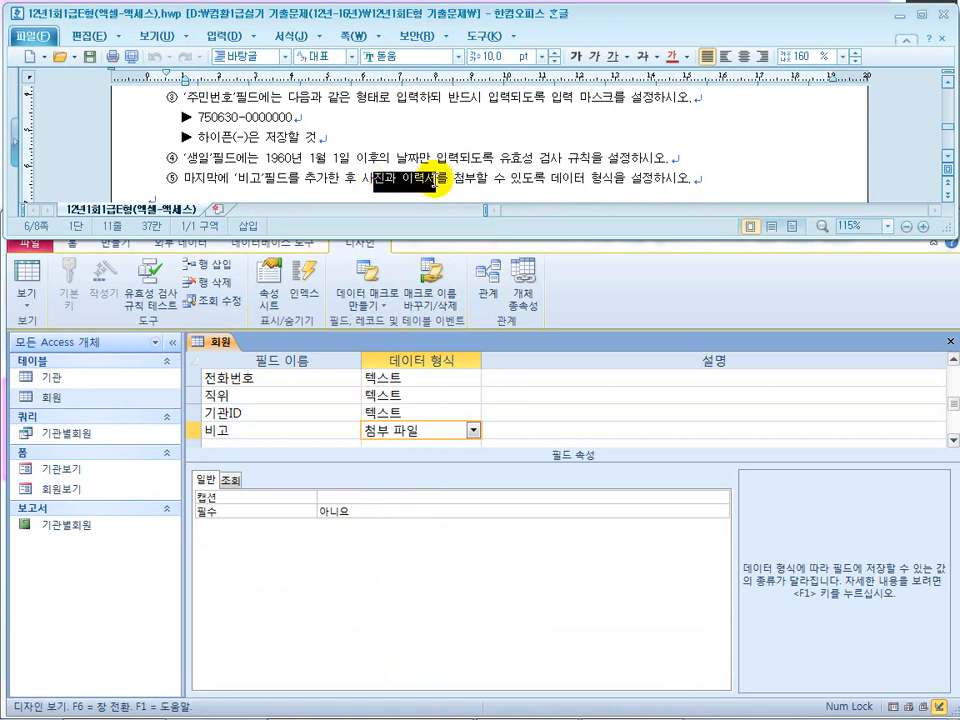
pyautogui.click(392, 182)
pyautogui.moveTo(390, 157); pyautogui.dragTo(365, 153)
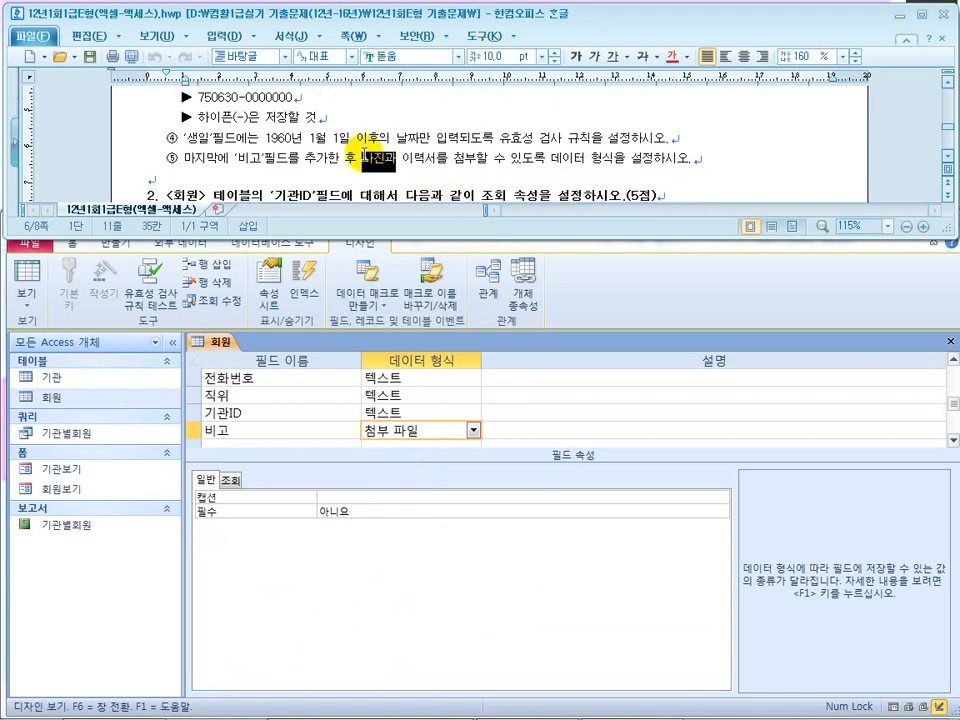
pyautogui.click(473, 430)
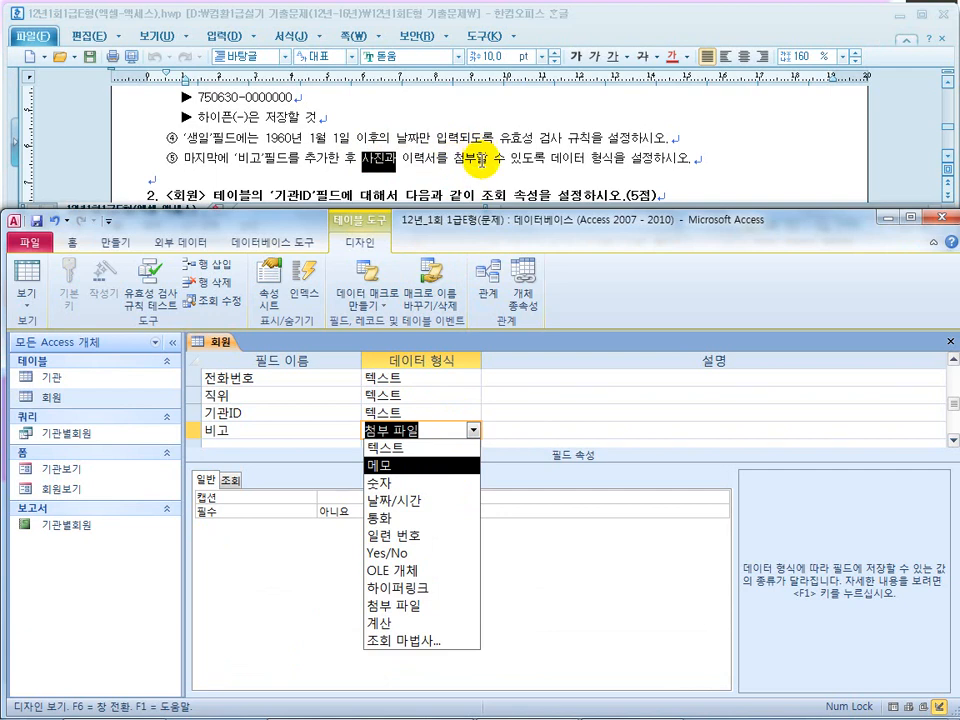
pyautogui.click(415, 608)
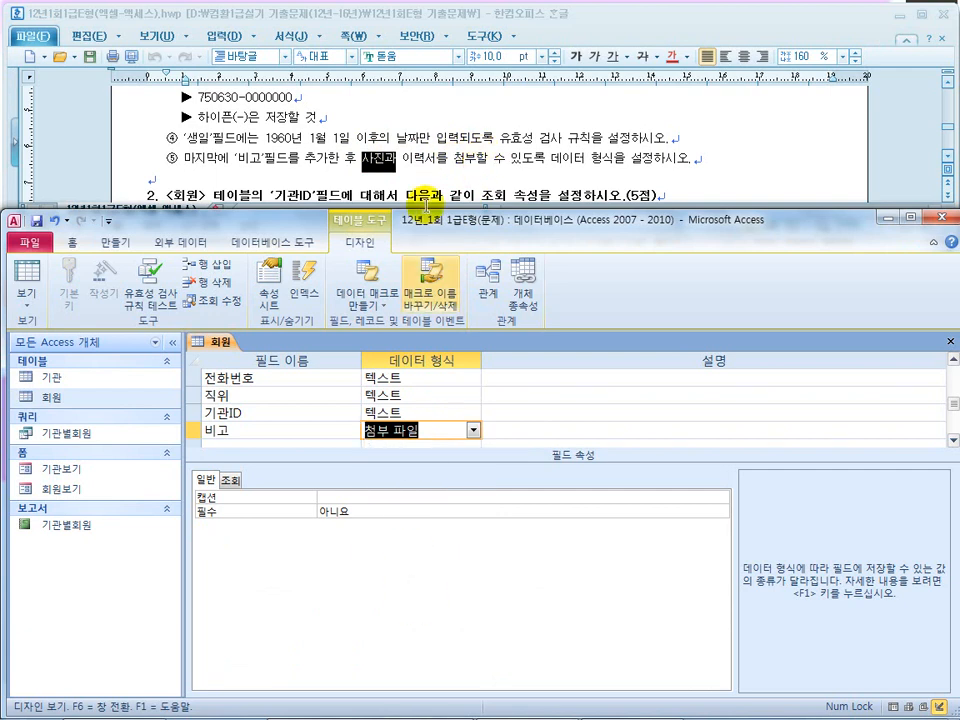
# Step: Switch to the PowerPoint slide show, mark up the notes on OLE개체 versus 첨부 파일 with the pen, and erase the ink
pyautogui.click(424, 158)
pyautogui.press('super')
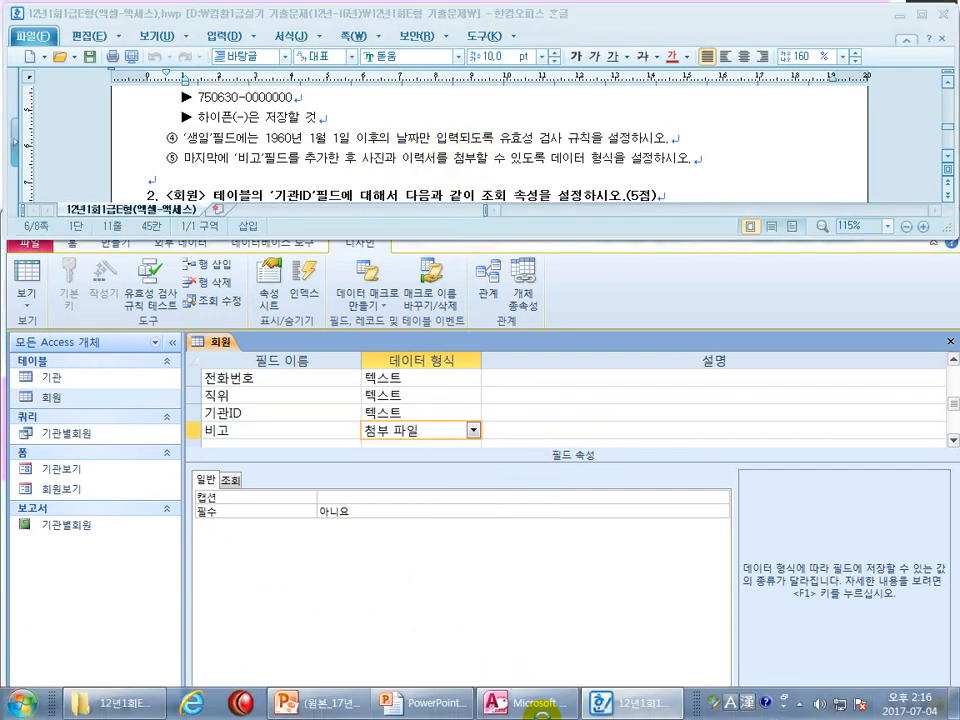
pyautogui.click(412, 708)
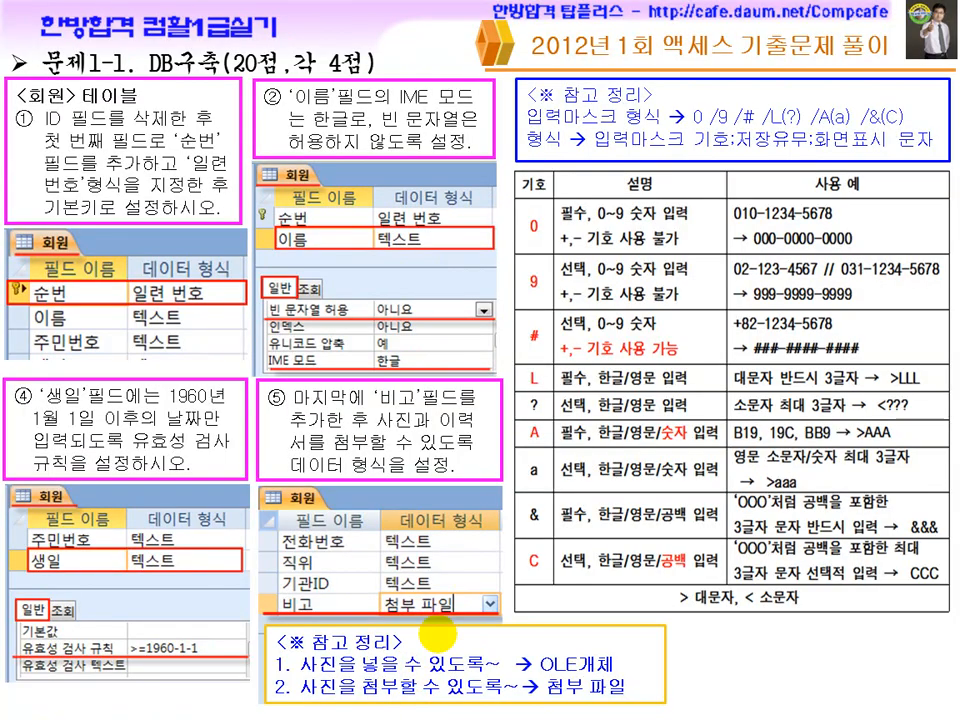
pyautogui.hotkey('ctrl', 'p')
pyautogui.hotkey('ctrl', 'a')
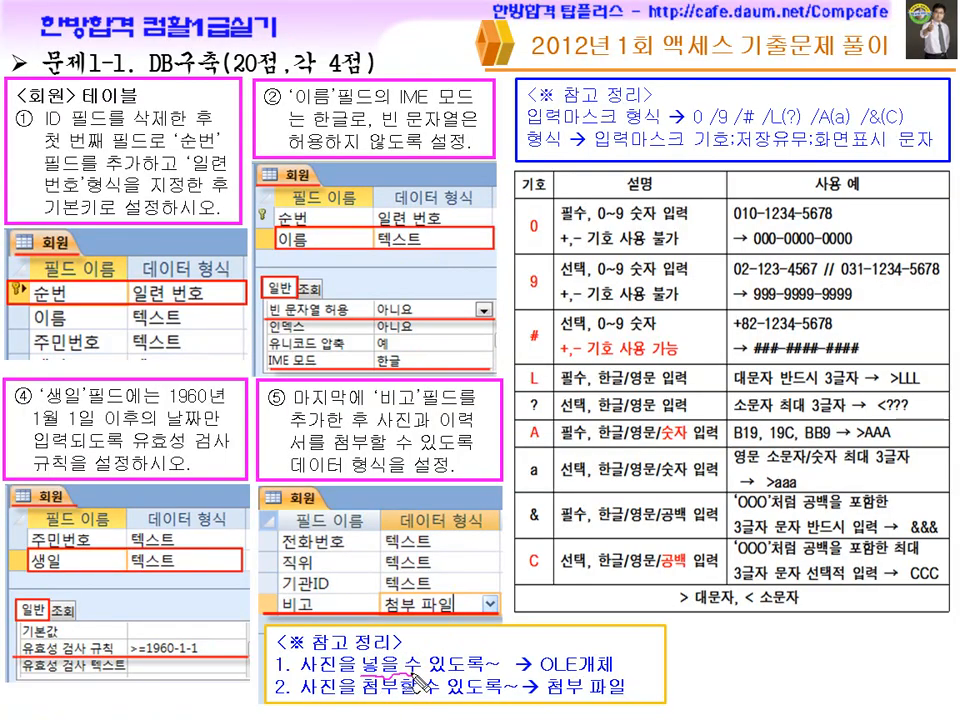
pyautogui.hotkey('ctrl', 'p')
pyautogui.moveTo(404, 675); pyautogui.dragTo(440, 676)
pyautogui.moveTo(545, 677)
pyautogui.mouseDown()
pyautogui.moveTo(612, 676)
pyautogui.moveTo(585, 693)
pyautogui.mouseUp()
pyautogui.moveTo(350, 693)
pyautogui.mouseDown()
pyautogui.moveTo(398, 694)
pyautogui.moveTo(367, 697)
pyautogui.mouseUp()
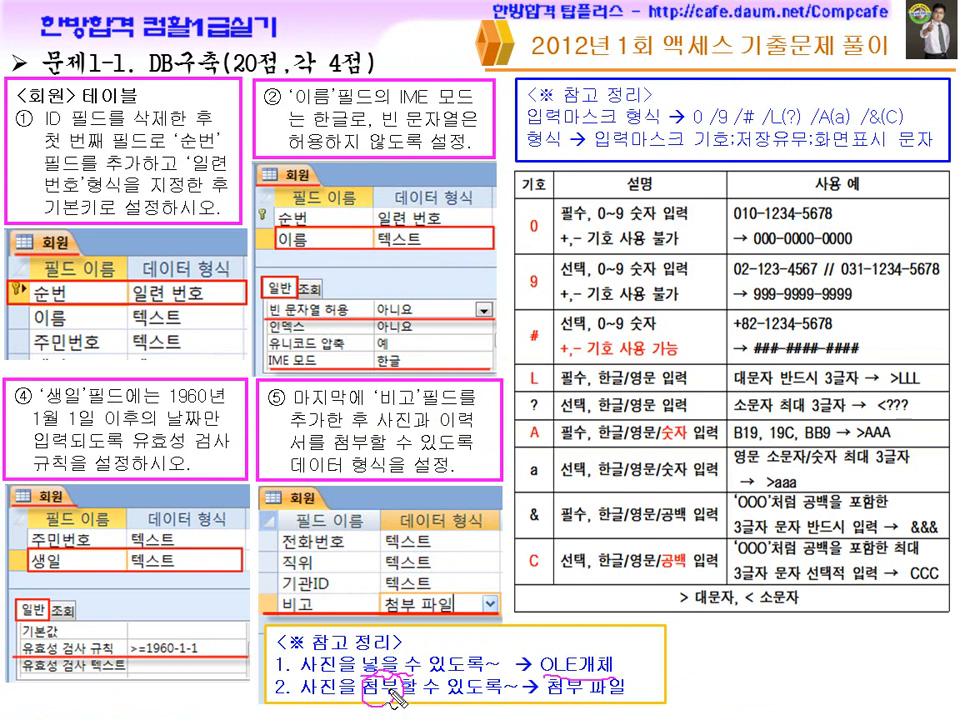
pyautogui.moveTo(549, 700); pyautogui.dragTo(642, 700)
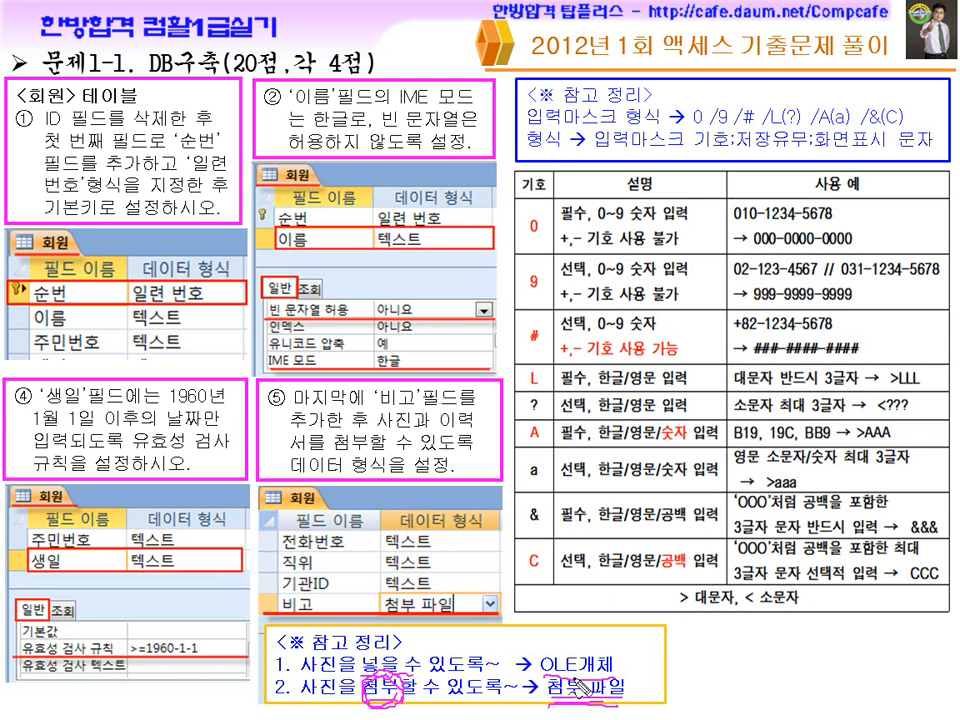
pyautogui.moveTo(450, 598)
pyautogui.mouseDown()
pyautogui.moveTo(462, 608)
pyautogui.moveTo(475, 582)
pyautogui.mouseUp()
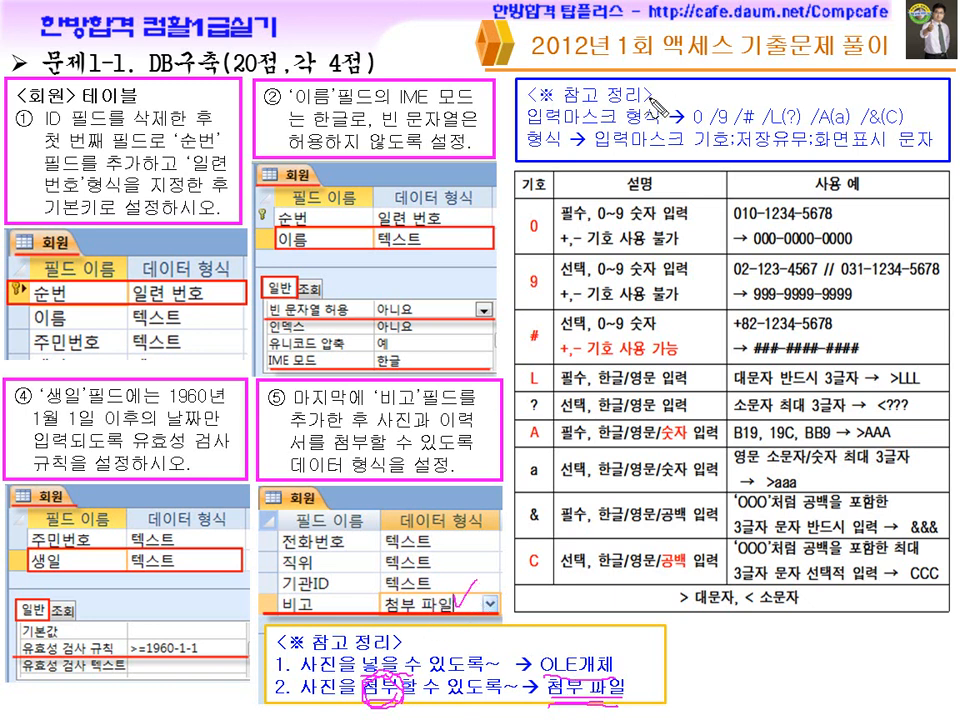
pyautogui.moveTo(664, 88); pyautogui.dragTo(679, 80)
pyautogui.press('e')
# Step: Review the slide's input mask notes, using the pen to mark the 입력마스크 기호 and 저장유무 parts and circle the symbol column
pyautogui.press('Right')
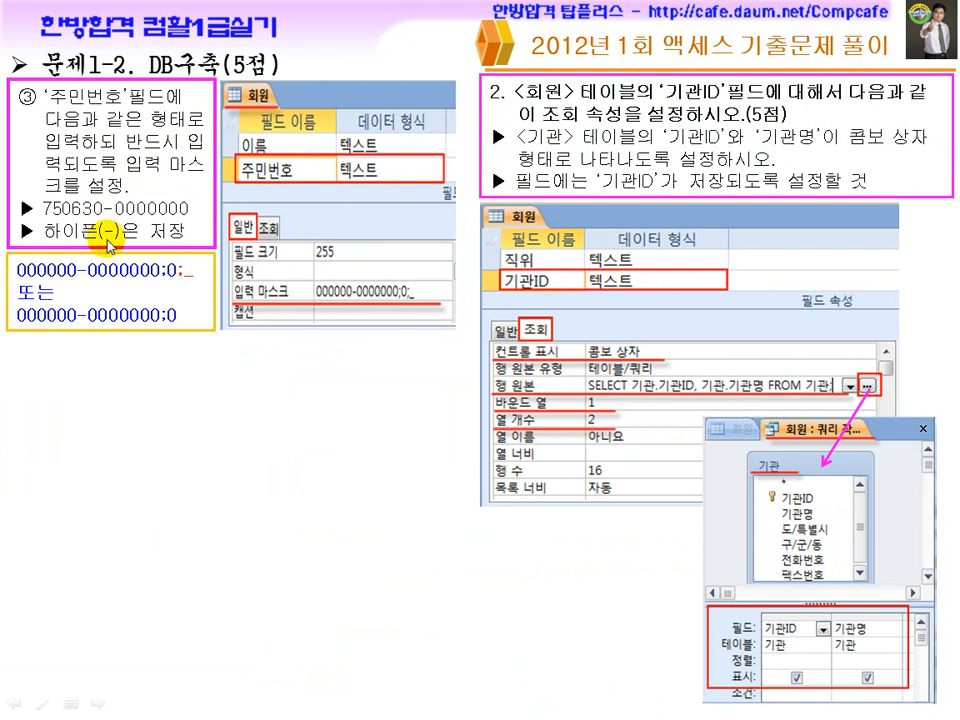
pyautogui.press('pageup')
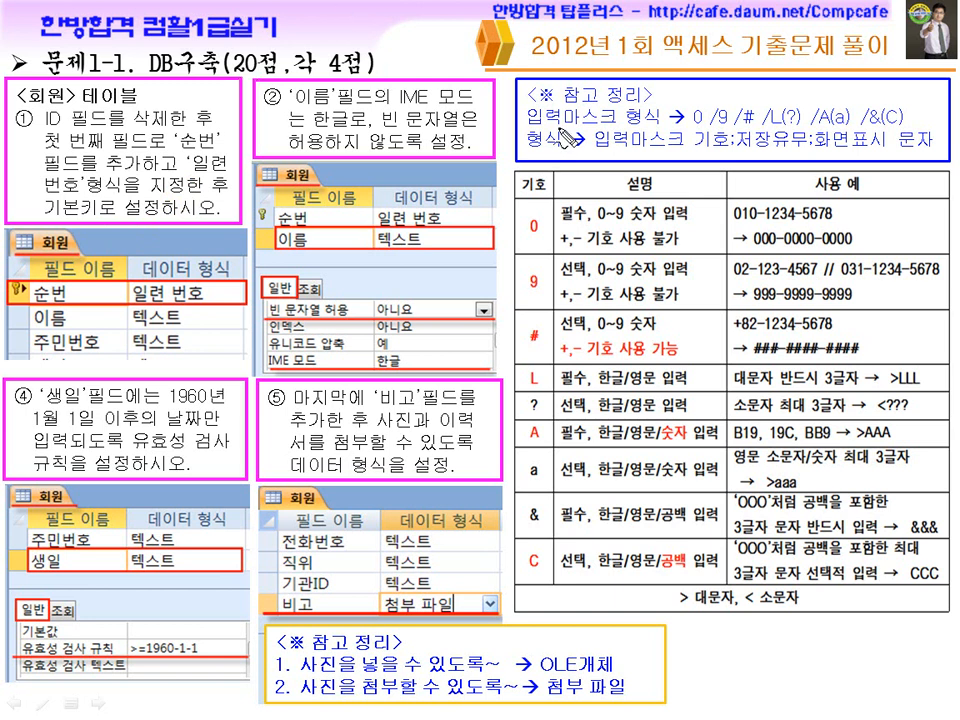
pyautogui.moveTo(594, 157); pyautogui.dragTo(710, 156)
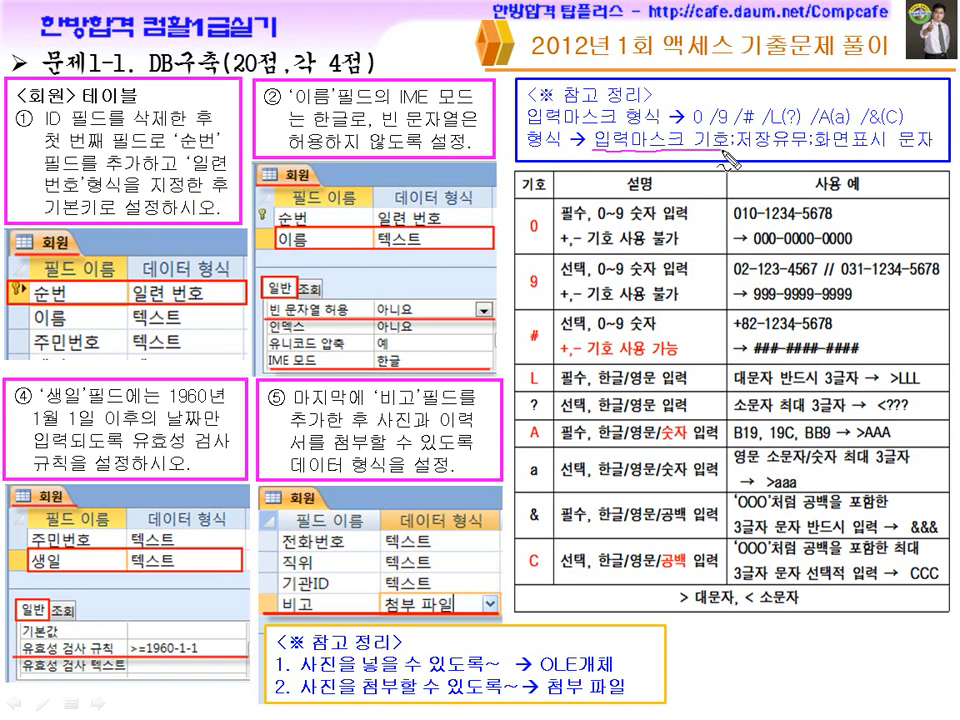
pyautogui.moveTo(526, 236)
pyautogui.mouseDown()
pyautogui.moveTo(495, 440)
pyautogui.moveTo(512, 565)
pyautogui.moveTo(538, 228)
pyautogui.moveTo(524, 253)
pyautogui.mouseUp()
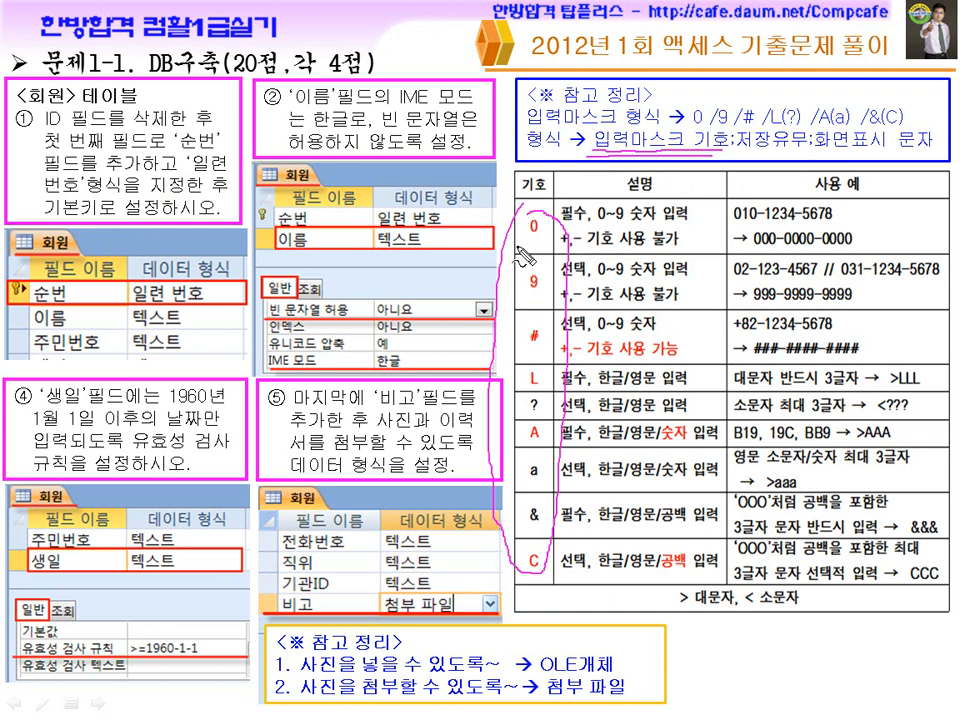
pyautogui.moveTo(733, 157); pyautogui.dragTo(808, 157)
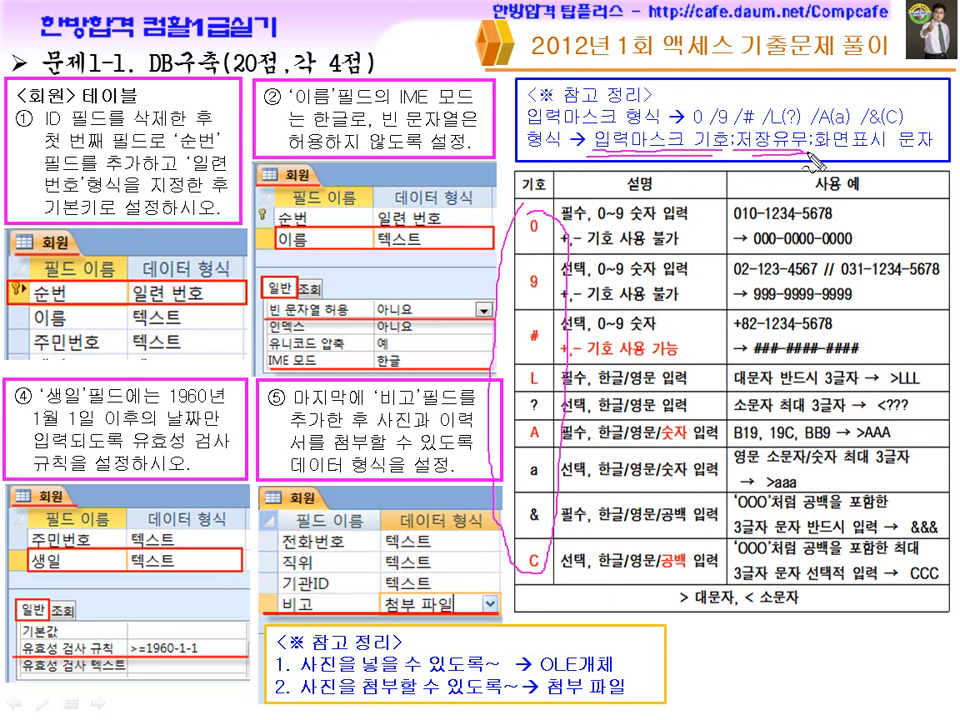
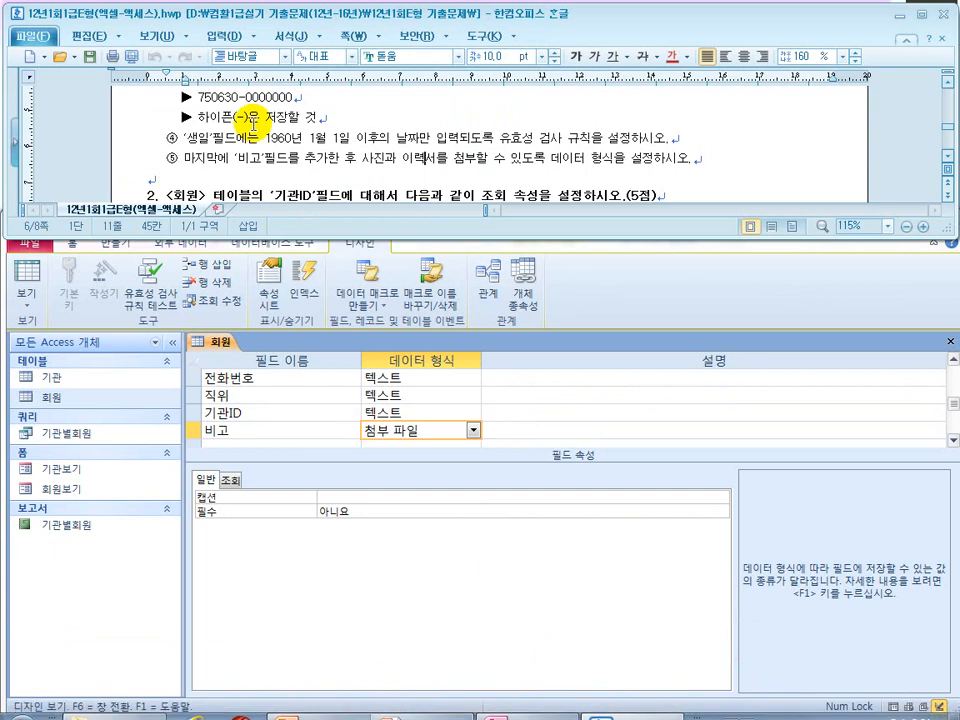
pyautogui.moveTo(224, 148); pyautogui.dragTo(352, 148)
pyautogui.click(262, 382)
pyautogui.press('Up')
pyautogui.press('Up')
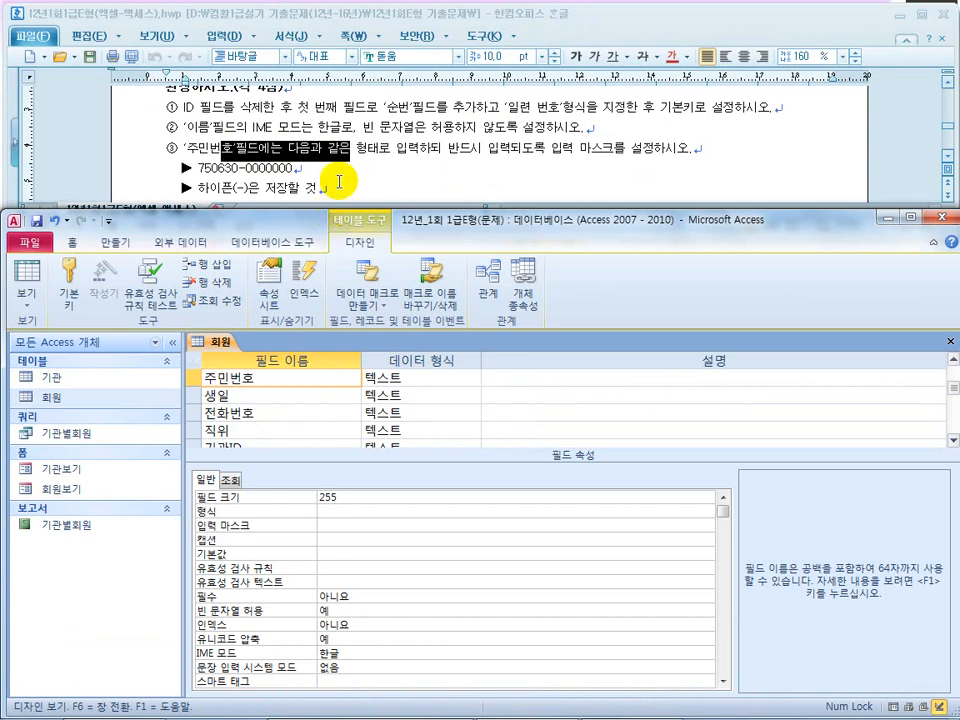
pyautogui.click(600, 152)
pyautogui.moveTo(600, 152); pyautogui.dragTo(577, 152)
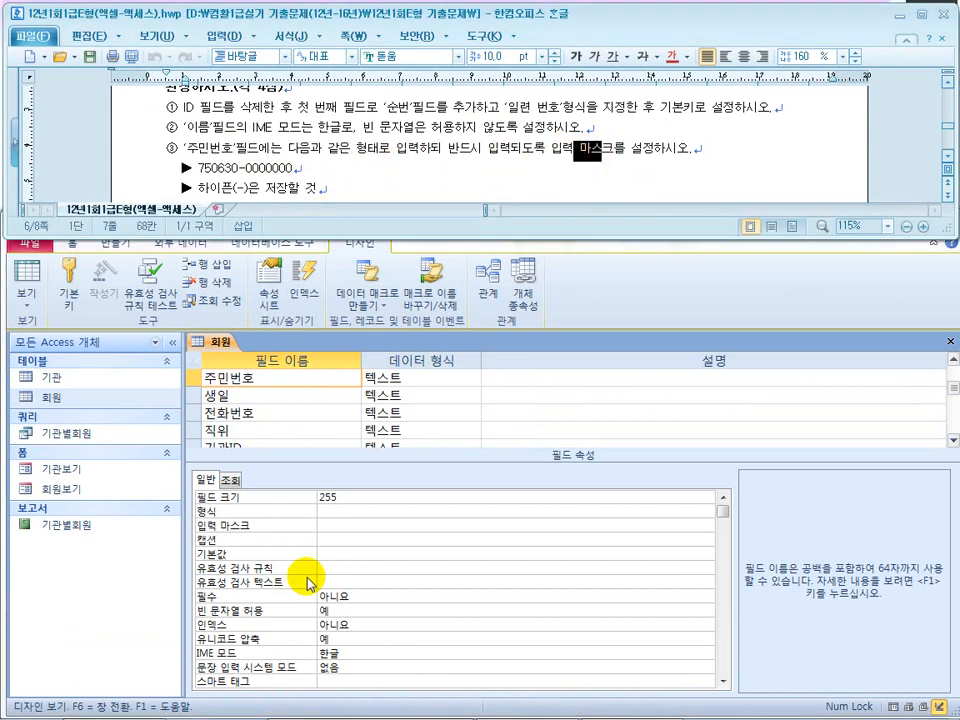
pyautogui.click(340, 525)
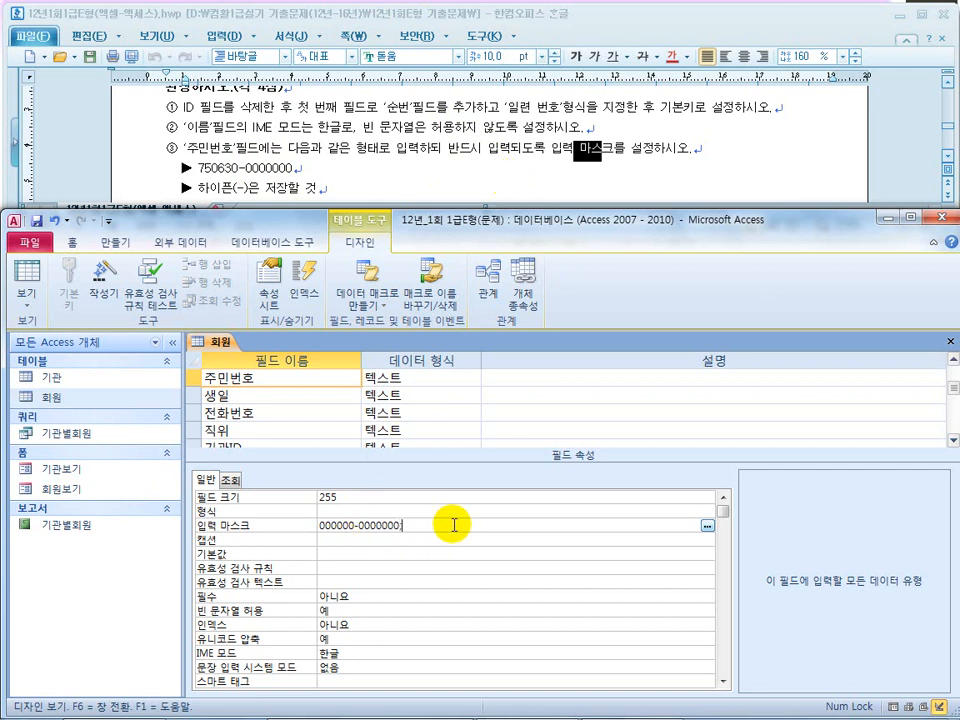
pyautogui.write(';0;_')
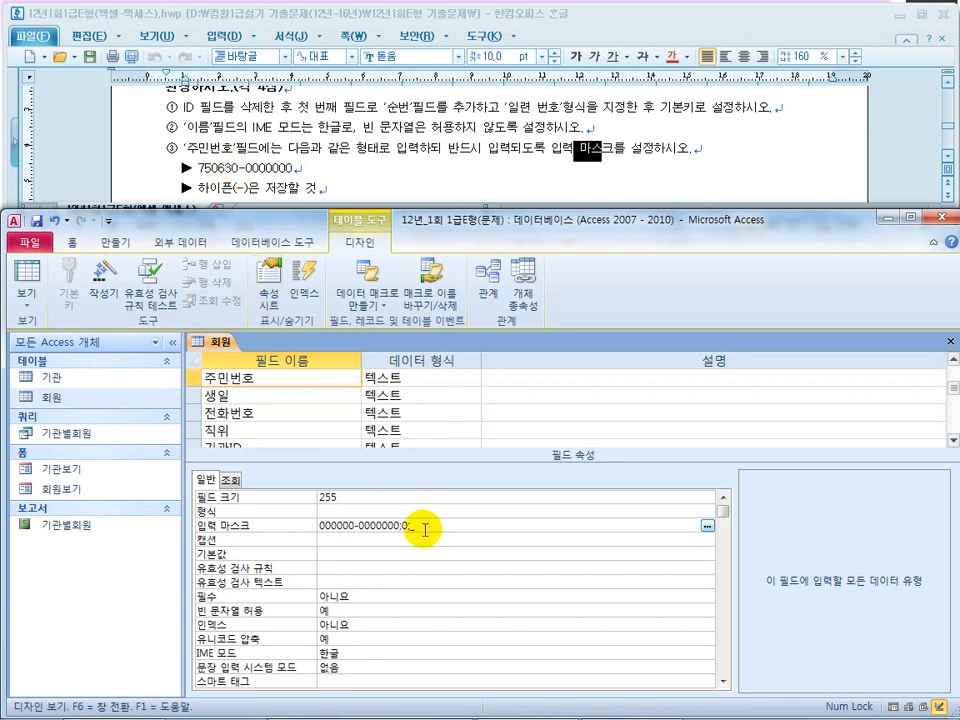
pyautogui.click(424, 530)
pyautogui.press('Return')
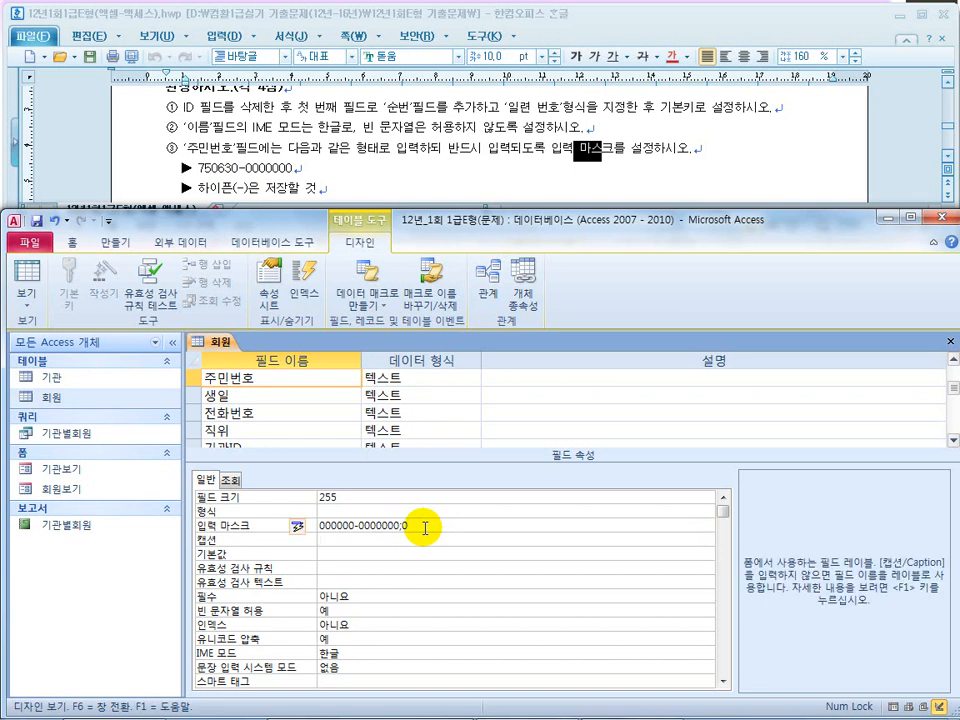
# Step: Save the 회원 table, test the existing data against the new rules, and show it in Datasheet View
pyautogui.click(26, 274)
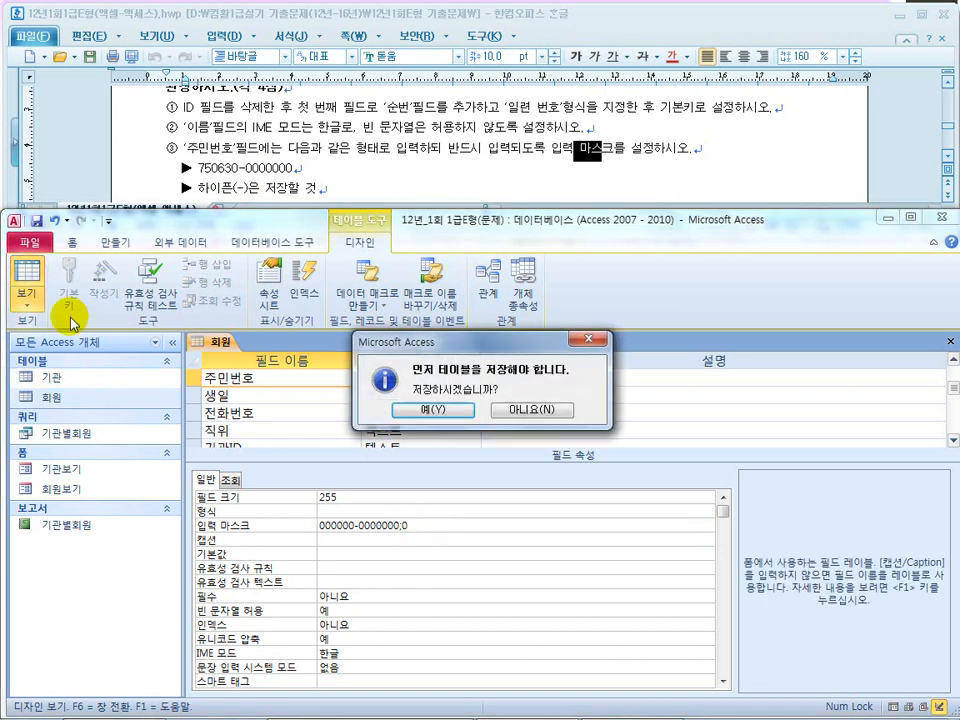
pyautogui.click(430, 409)
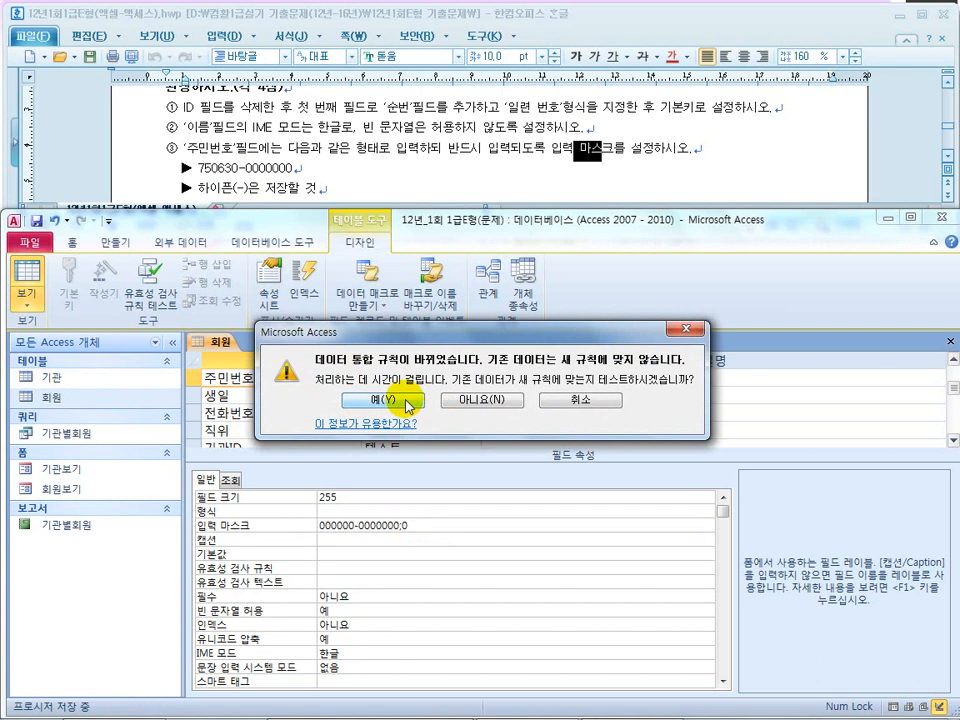
pyautogui.click(408, 402)
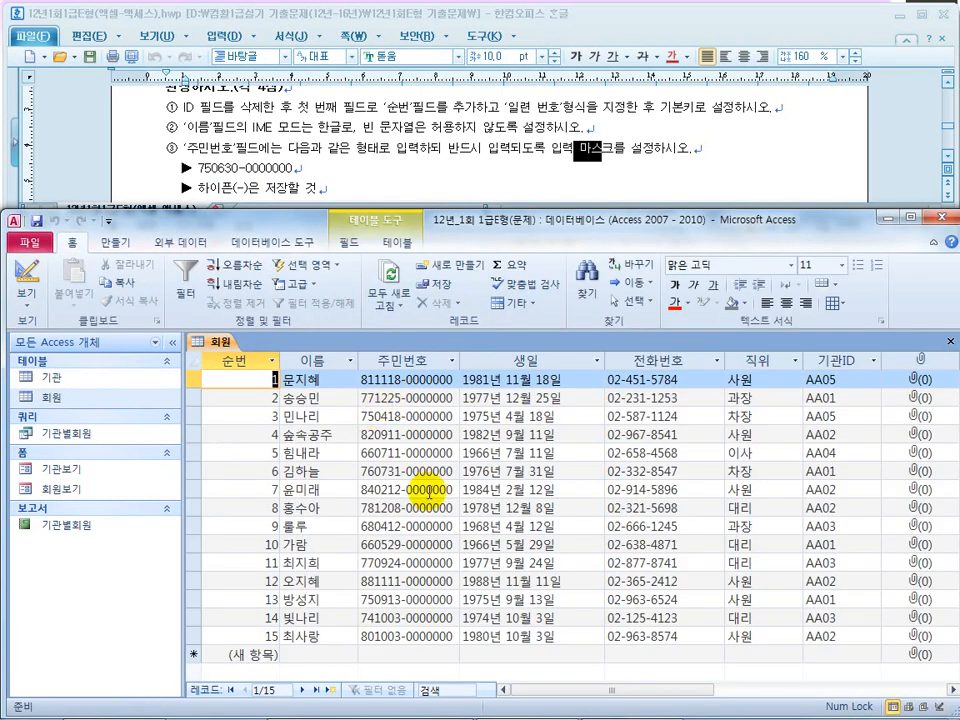
# Step: Enter a sample resident registration number in the 주민번호 field of a new record to test the mask
pyautogui.click(410, 560)
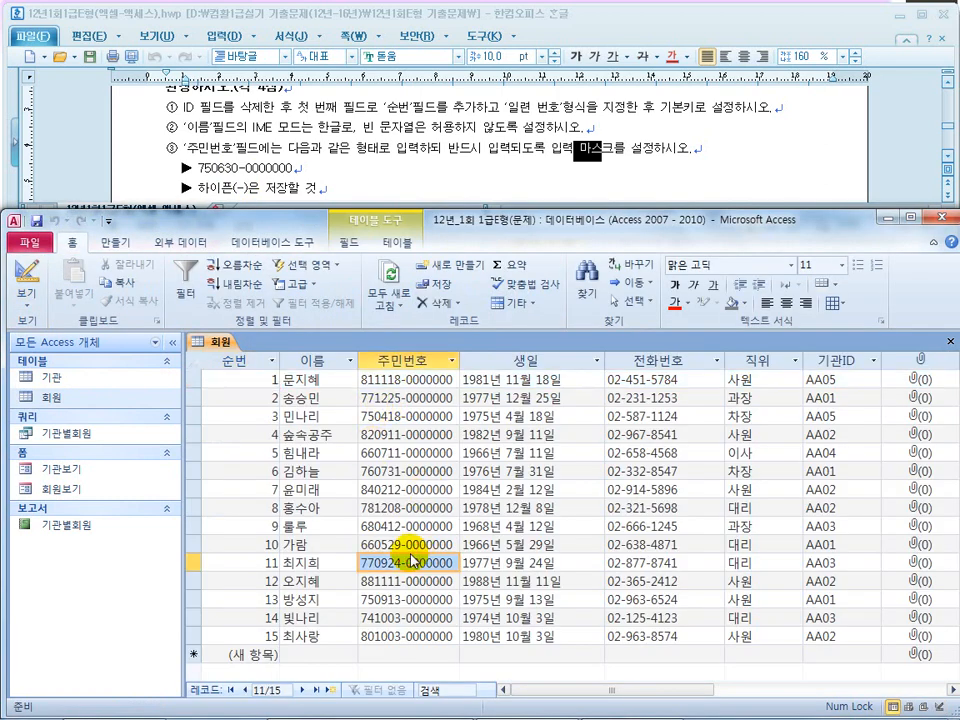
pyautogui.click(390, 654)
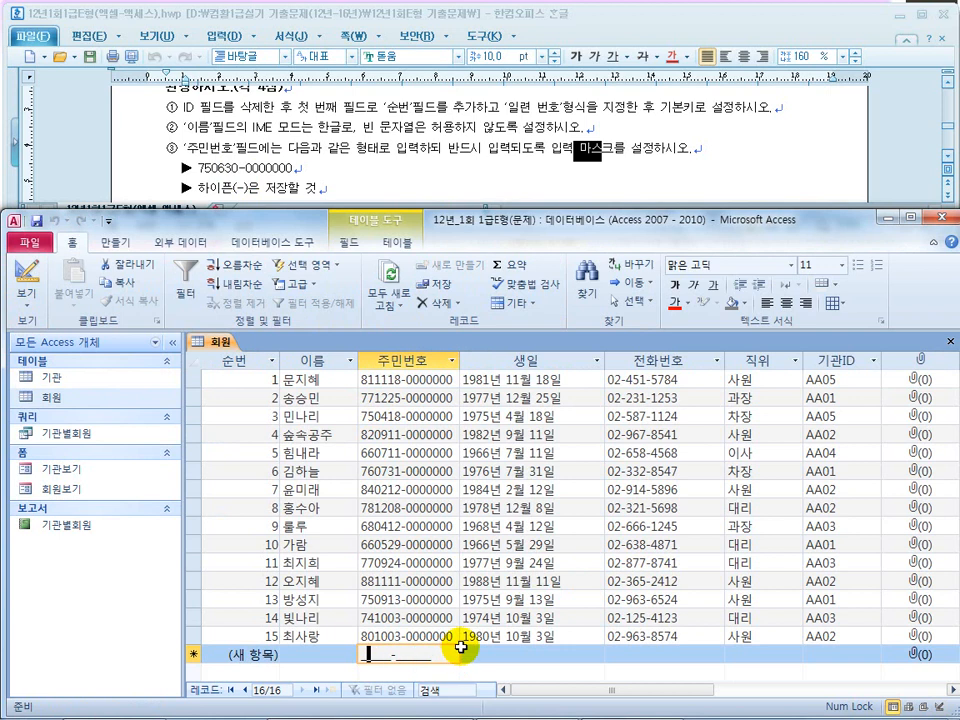
pyautogui.moveTo(380, 655); pyautogui.dragTo(365, 655)
pyautogui.click(365, 655)
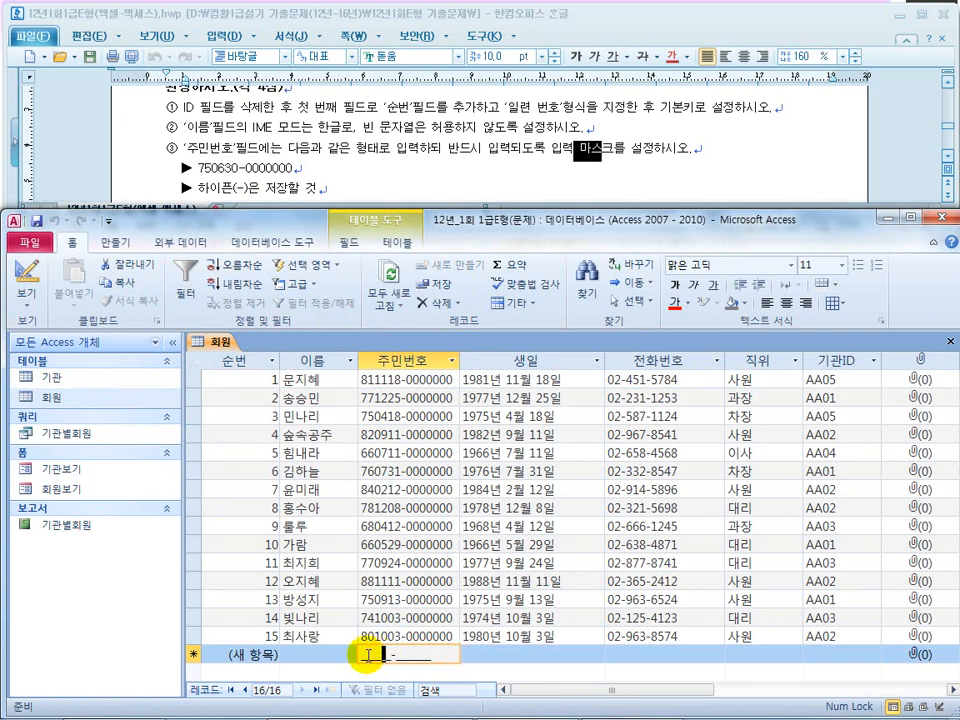
pyautogui.write('123456-1233655')
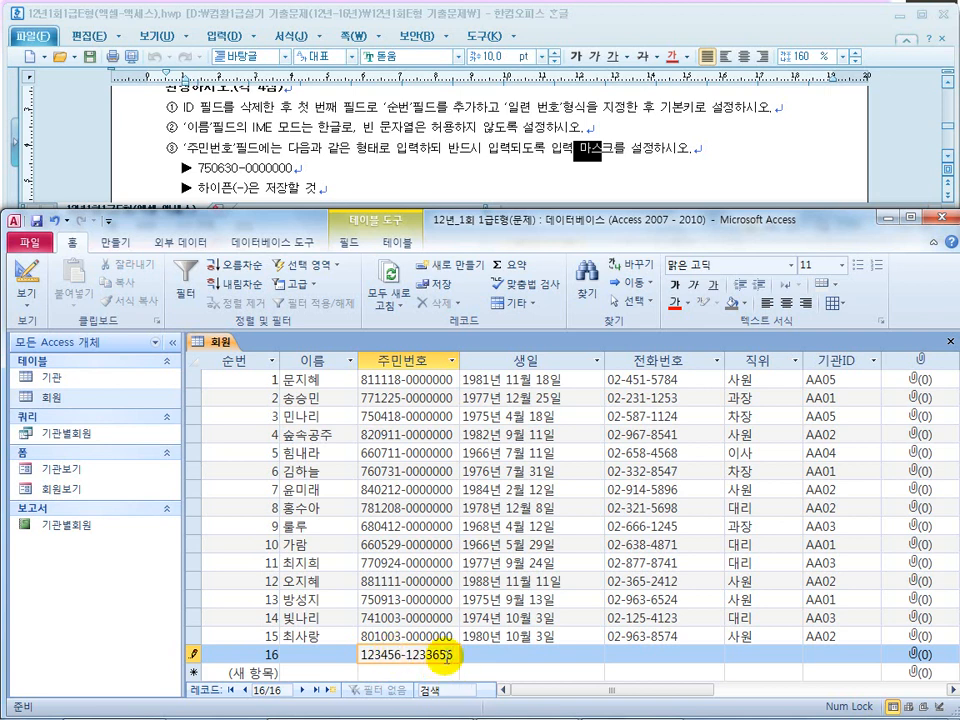
# Step: Erase the sample number from the new record's 주민번호 field
pyautogui.press('BackSpace')
pyautogui.press('BackSpace')
pyautogui.press('BackSpace')
pyautogui.press('BackSpace')
pyautogui.press('BackSpace')
pyautogui.press('BackSpace')
pyautogui.press('BackSpace')
pyautogui.press('BackSpace')
pyautogui.press('BackSpace')
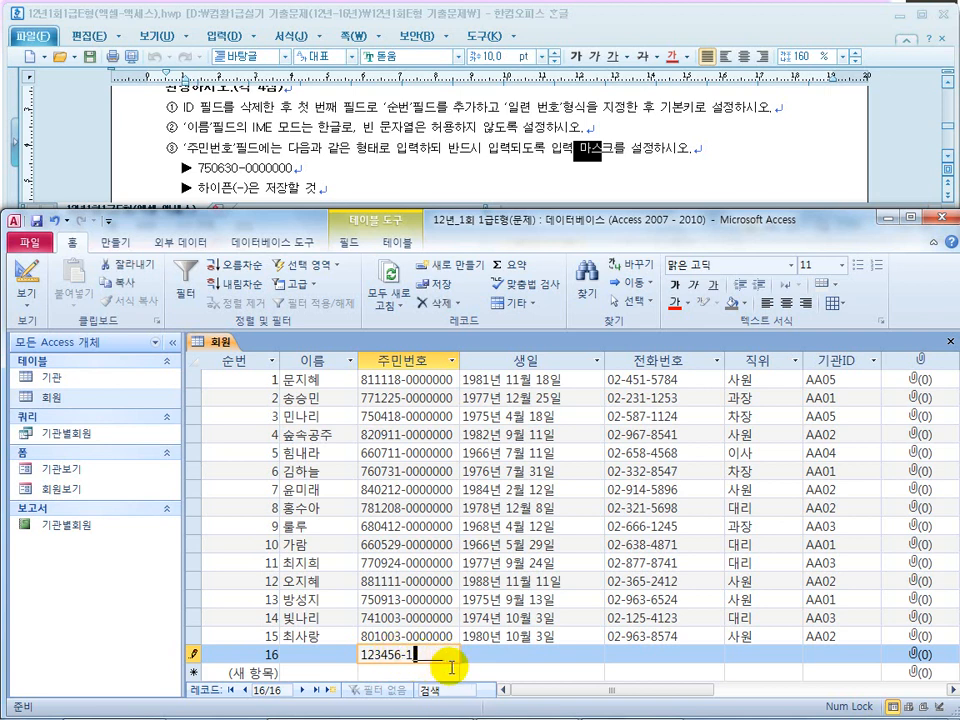
pyautogui.press('BackSpace')
pyautogui.press('BackSpace')
pyautogui.press('BackSpace')
pyautogui.press('BackSpace')
pyautogui.press('BackSpace')
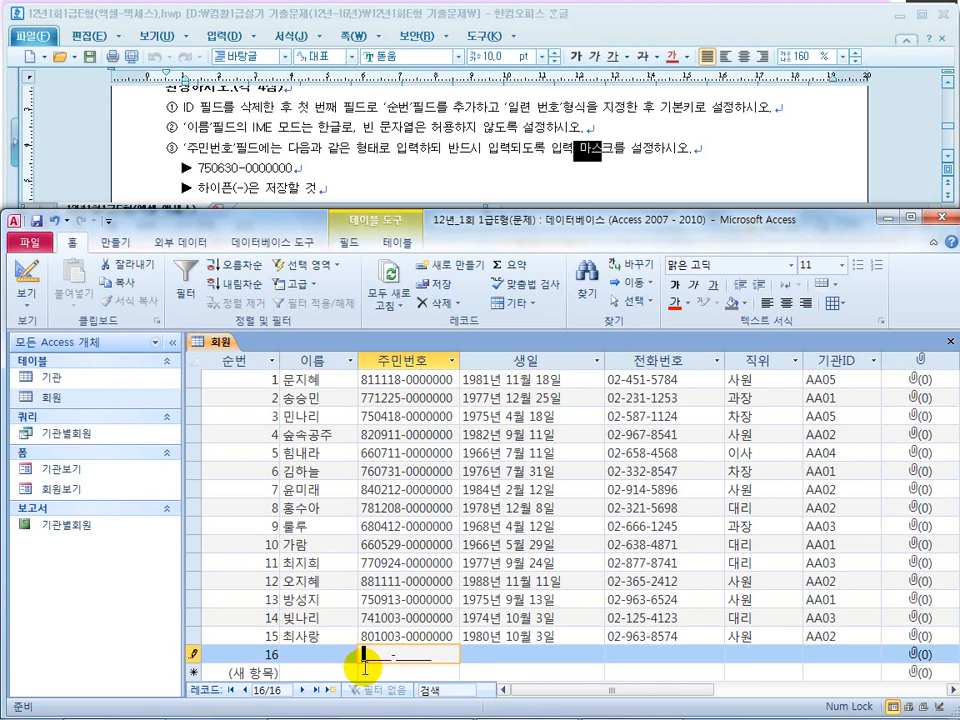
pyautogui.click(26, 273)
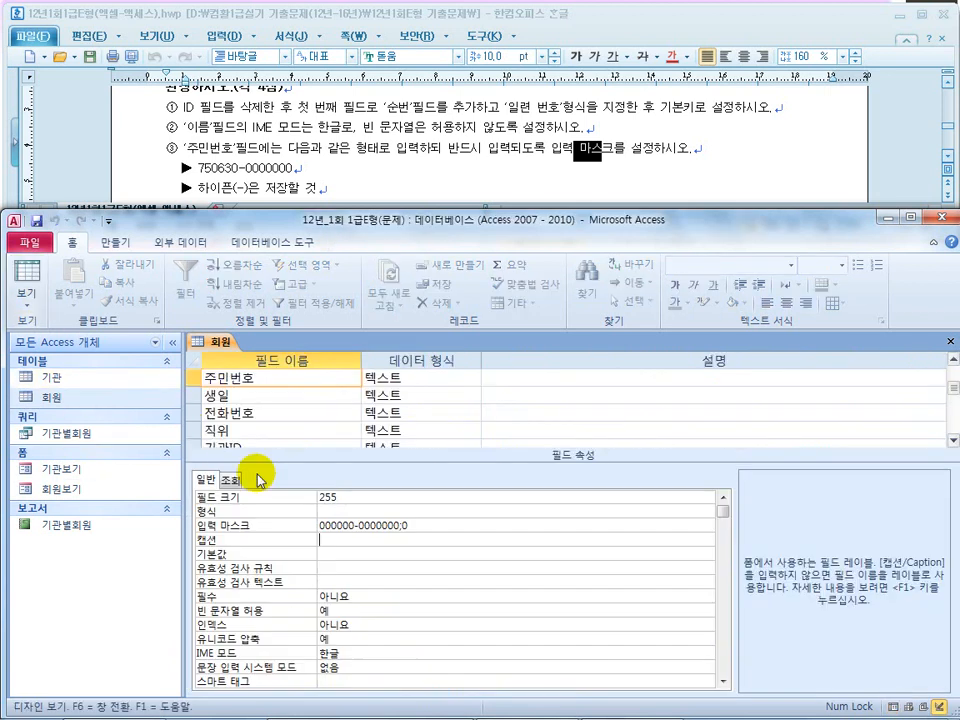
pyautogui.click(427, 526)
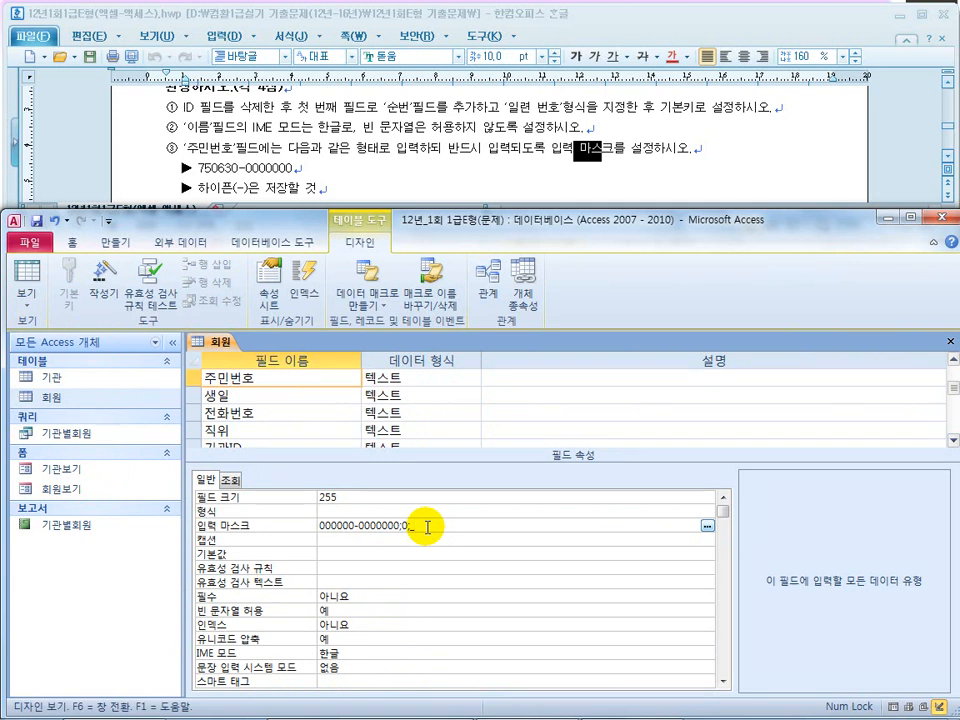
pyautogui.moveTo(427, 526); pyautogui.dragTo(400, 524)
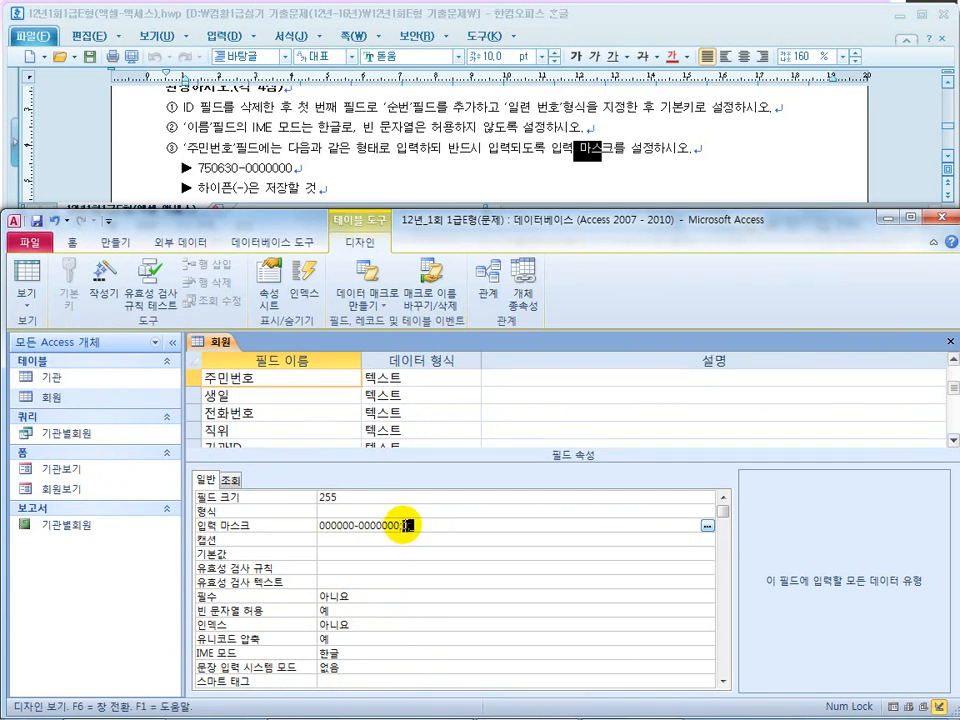
pyautogui.write('0;')
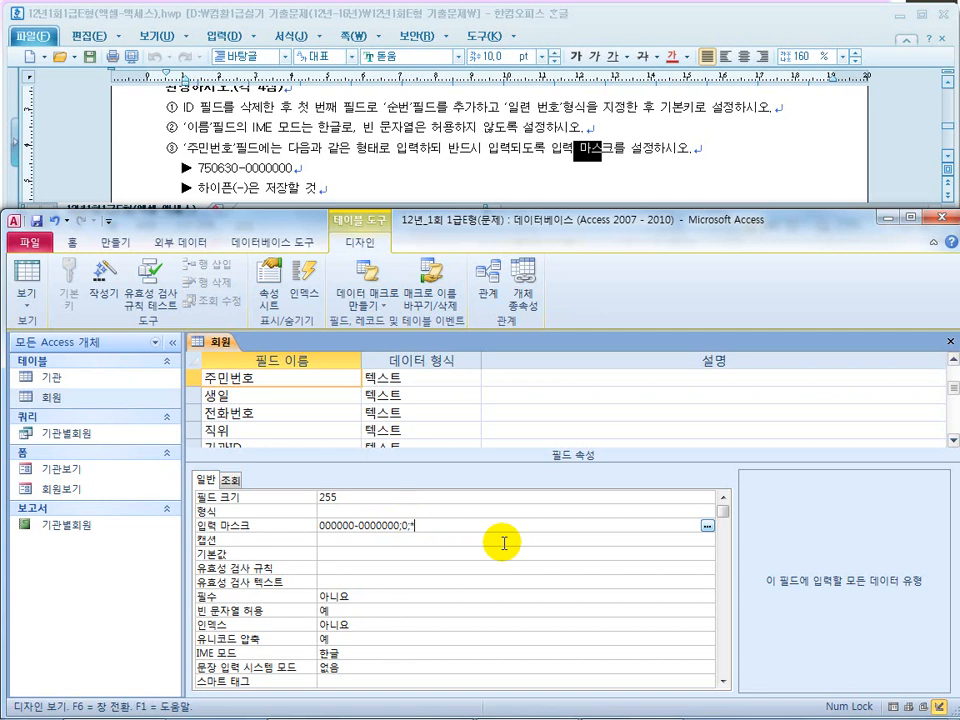
pyautogui.click(504, 543)
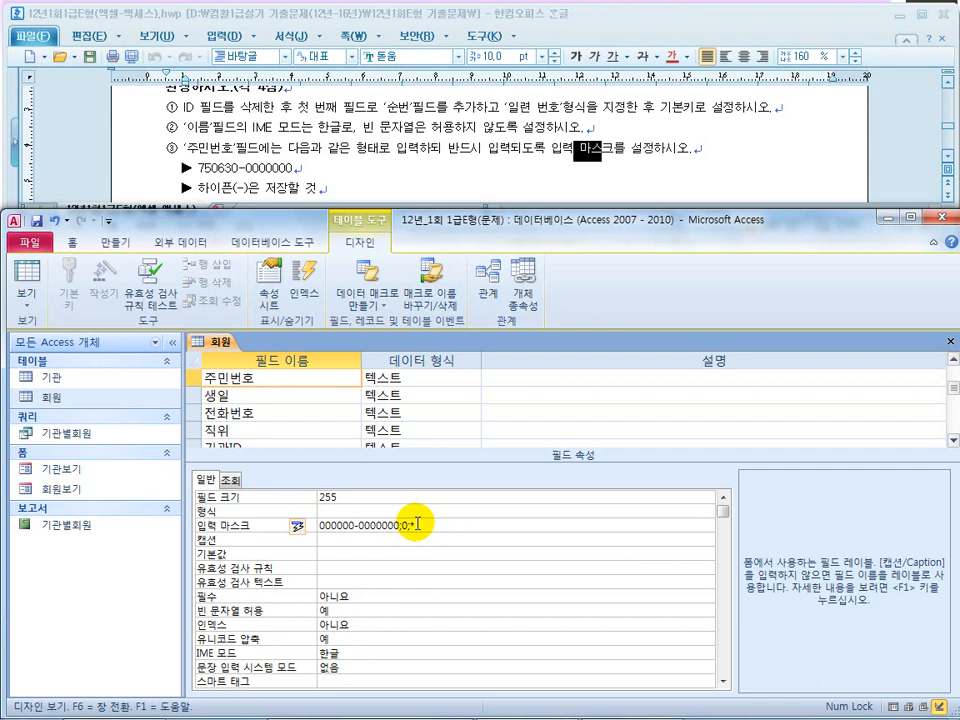
# Step: Save the table and check the placeholder character of the last record's empty 주민번호 in Datasheet View
pyautogui.click(26, 270)
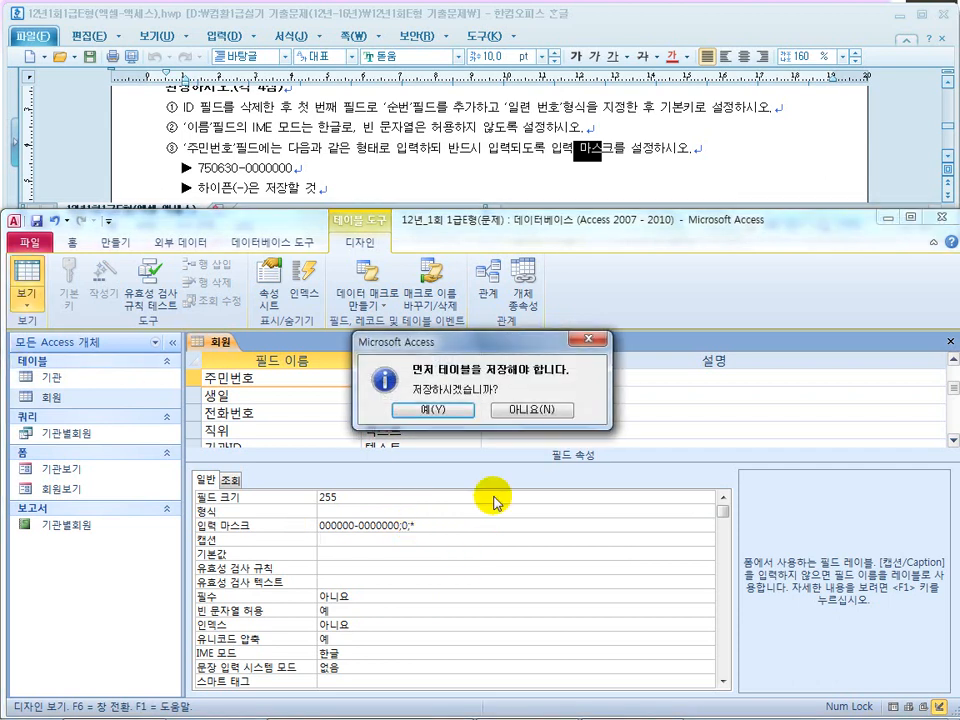
pyautogui.click(432, 411)
pyautogui.click(384, 655)
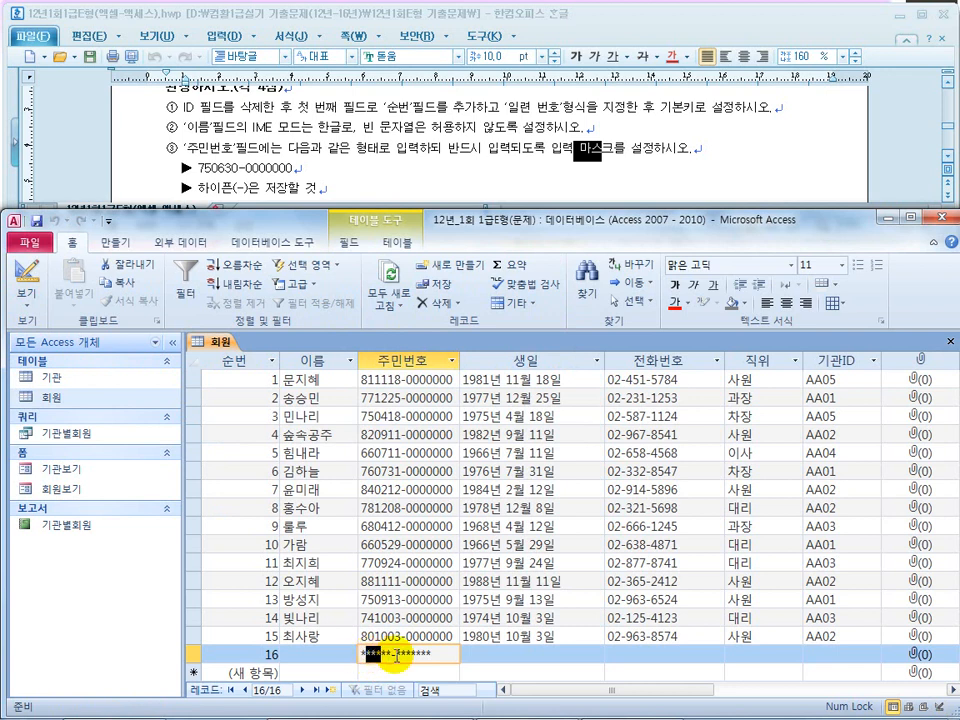
pyautogui.click(24, 275)
pyautogui.click(413, 521)
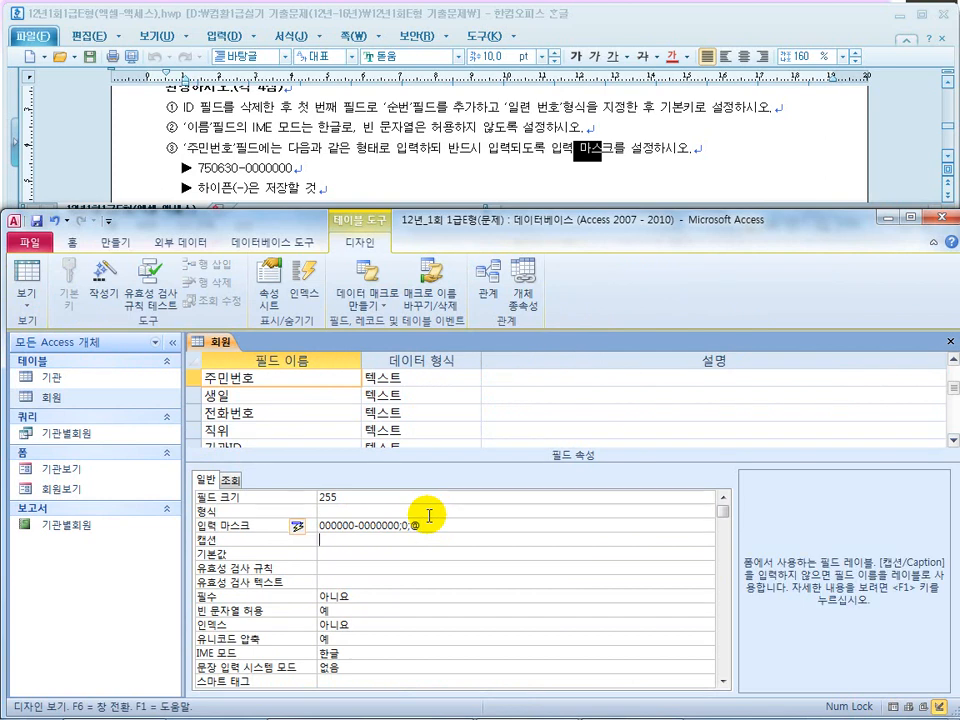
pyautogui.click(24, 274)
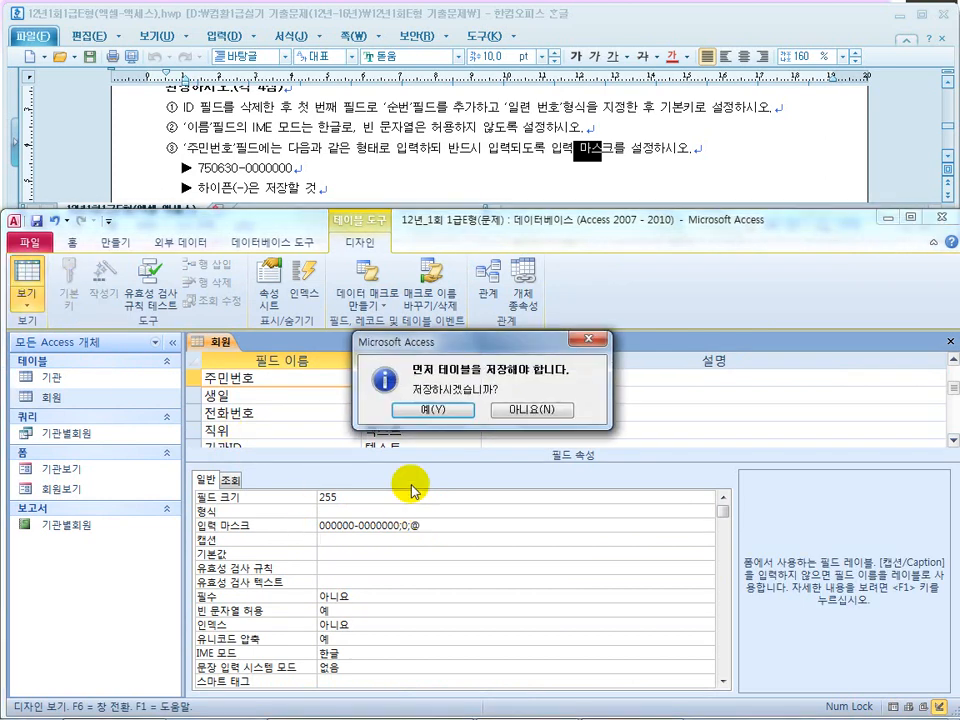
pyautogui.click(433, 410)
pyautogui.click(405, 655)
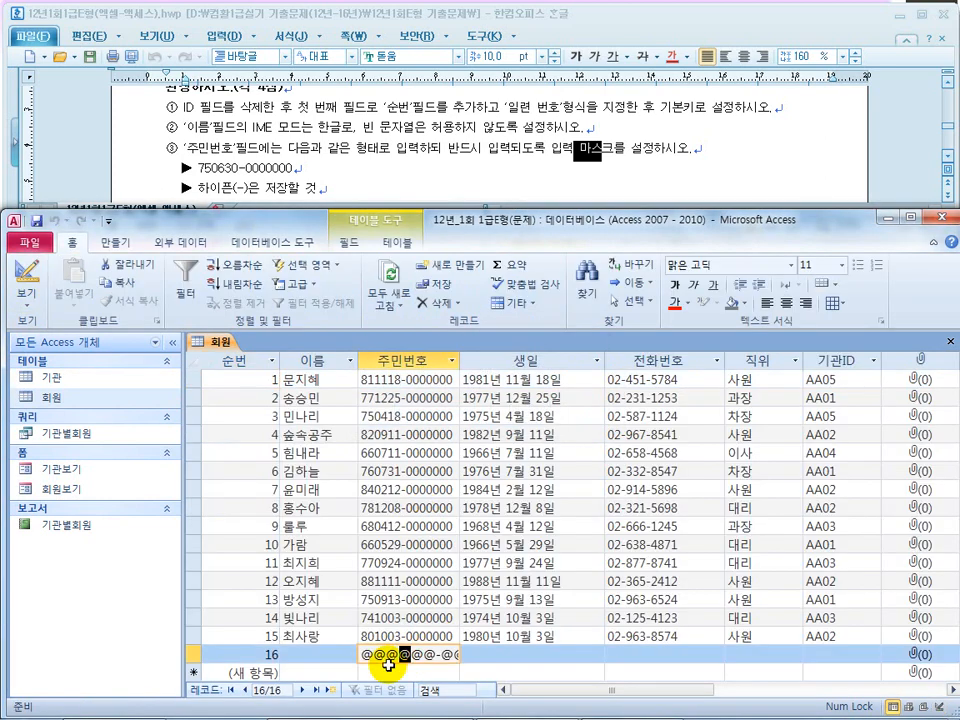
pyautogui.click(38, 288)
pyautogui.click(476, 521)
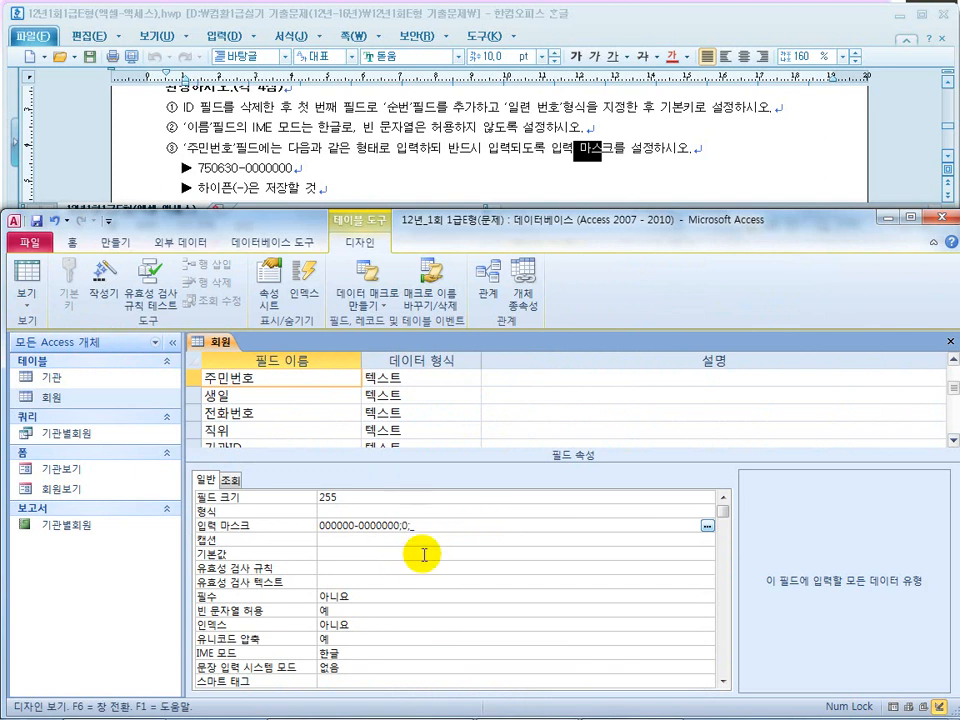
# Step: Switch to the PowerPoint slide show, circle the _ placeholder in the first mask with the pen, and mark the end of the alternative mask
pyautogui.moveTo(500, 712)
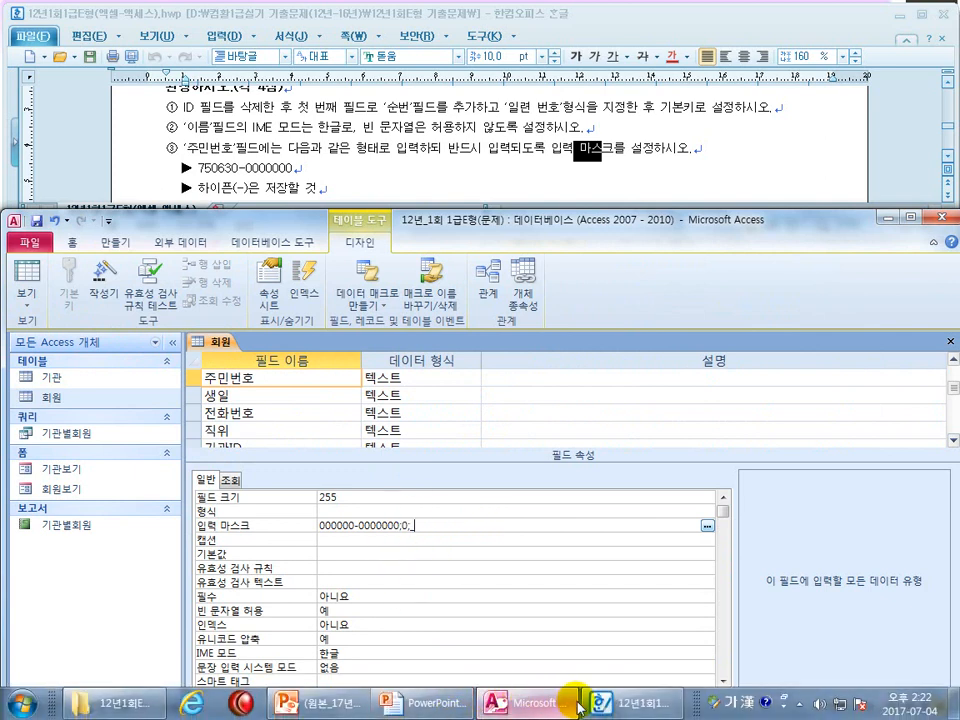
pyautogui.click(450, 714)
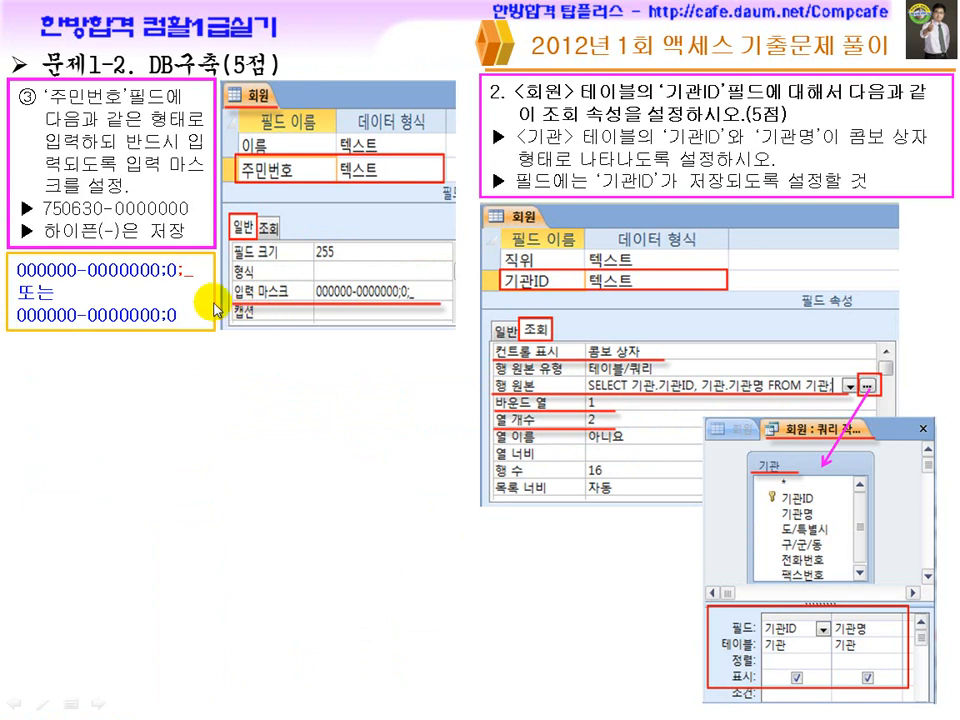
pyautogui.hotkey('ctrl', 'p')
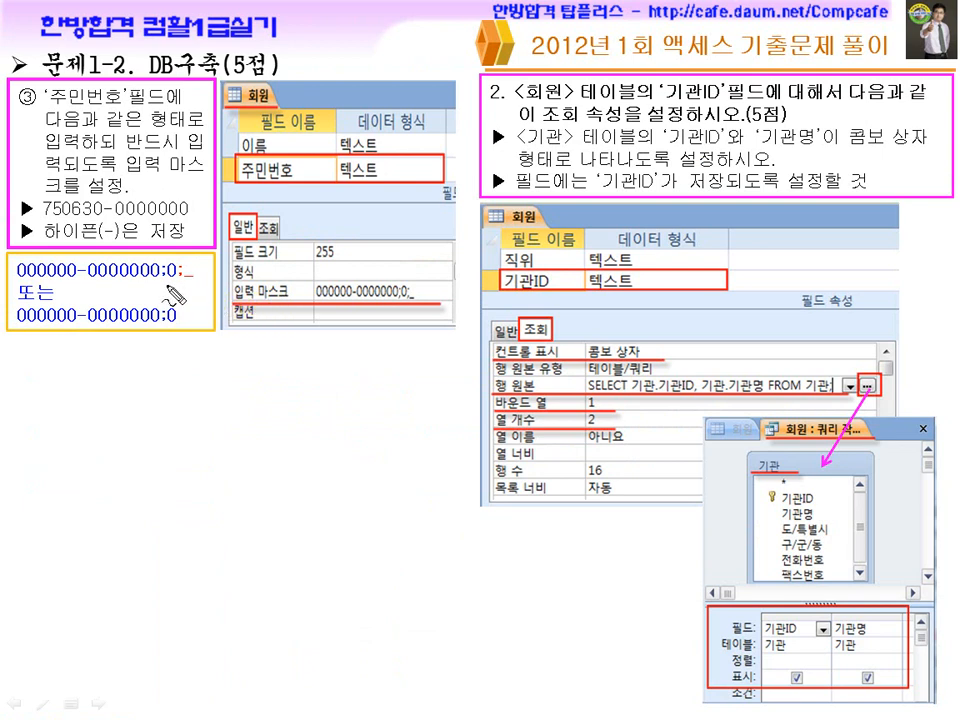
pyautogui.moveTo(170, 282); pyautogui.dragTo(186, 260)
pyautogui.click(172, 326)
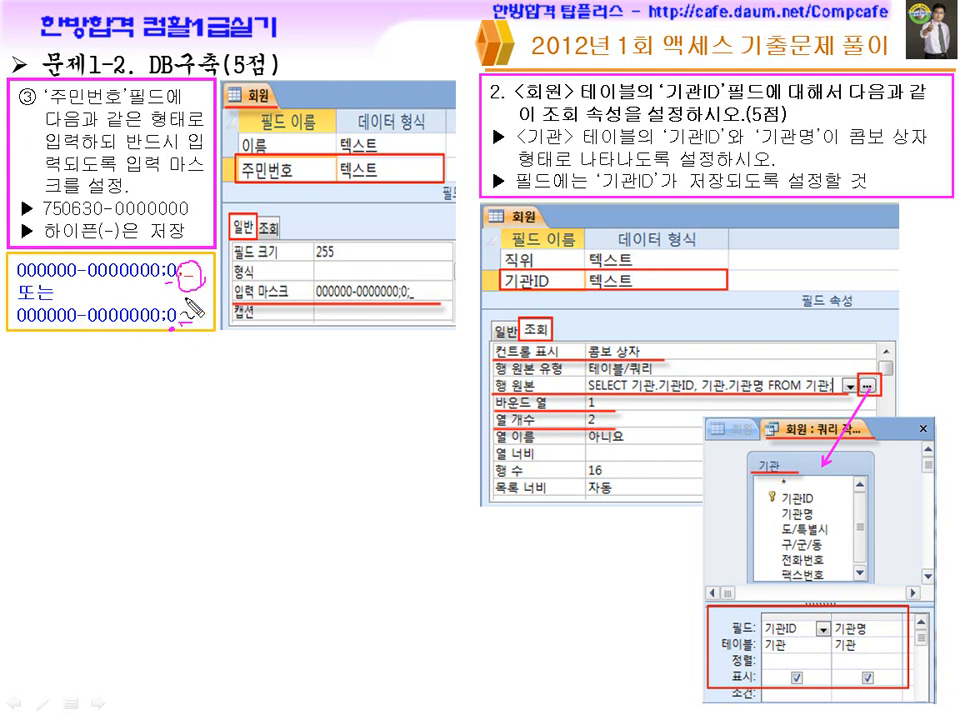
# Step: Clear the ink, reveal input mask practice problem 1, and underline its conditions with the pen while handwriting the mask >LL-00;0;* below
pyautogui.press('e')
pyautogui.click(236, 337)
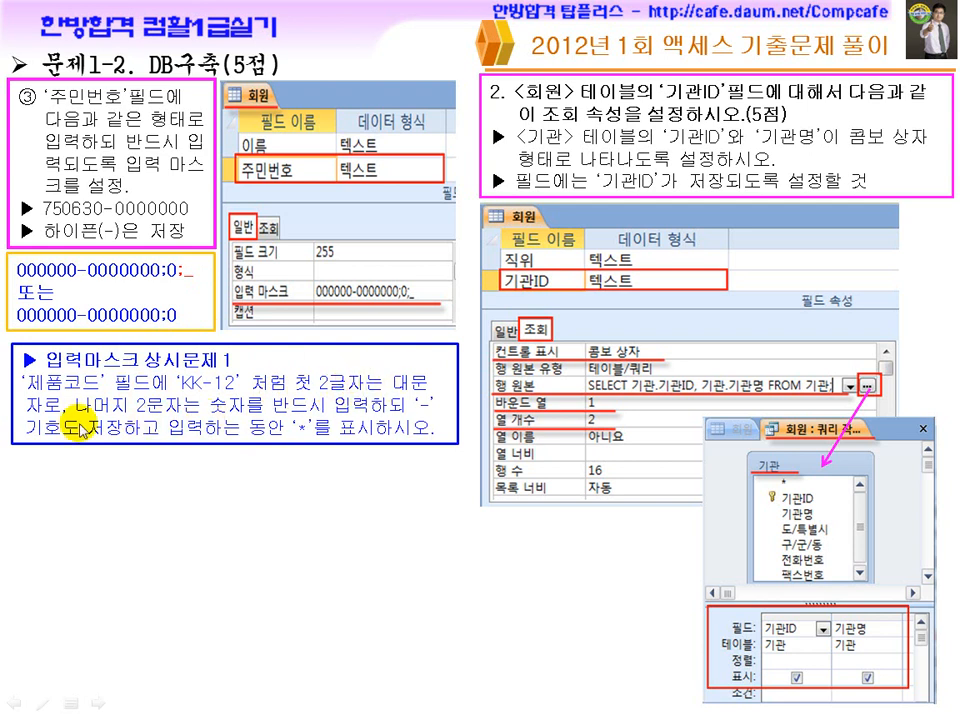
pyautogui.moveTo(177, 395); pyautogui.dragTo(206, 395)
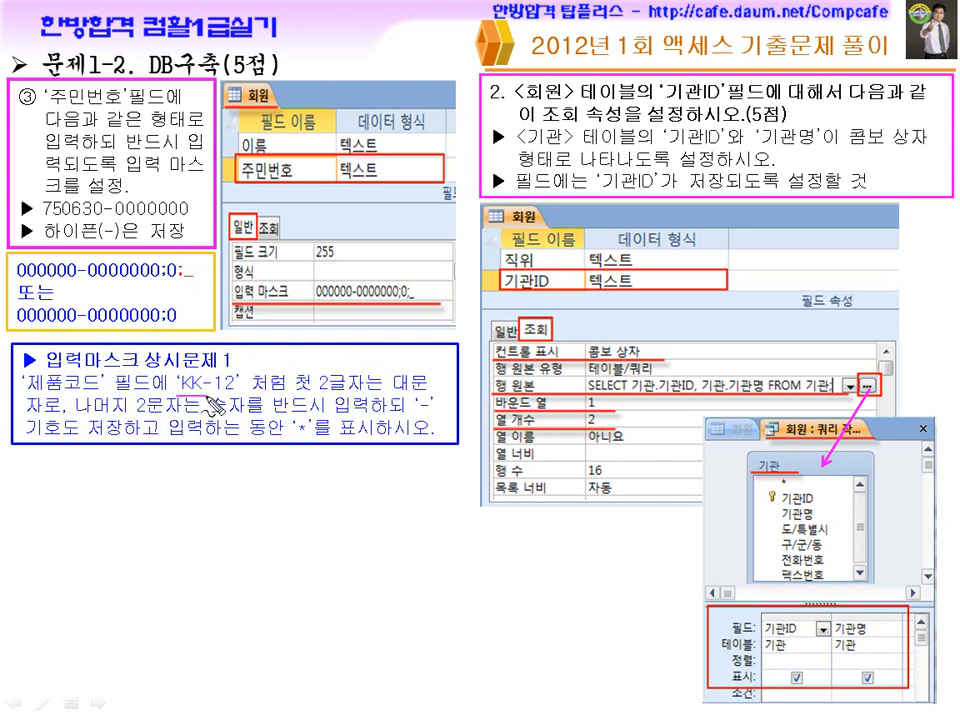
pyautogui.moveTo(169, 487); pyautogui.dragTo(181, 530)
pyautogui.moveTo(222, 490)
pyautogui.mouseDown()
pyautogui.moveTo(230, 519)
pyautogui.moveTo(244, 516)
pyautogui.mouseUp()
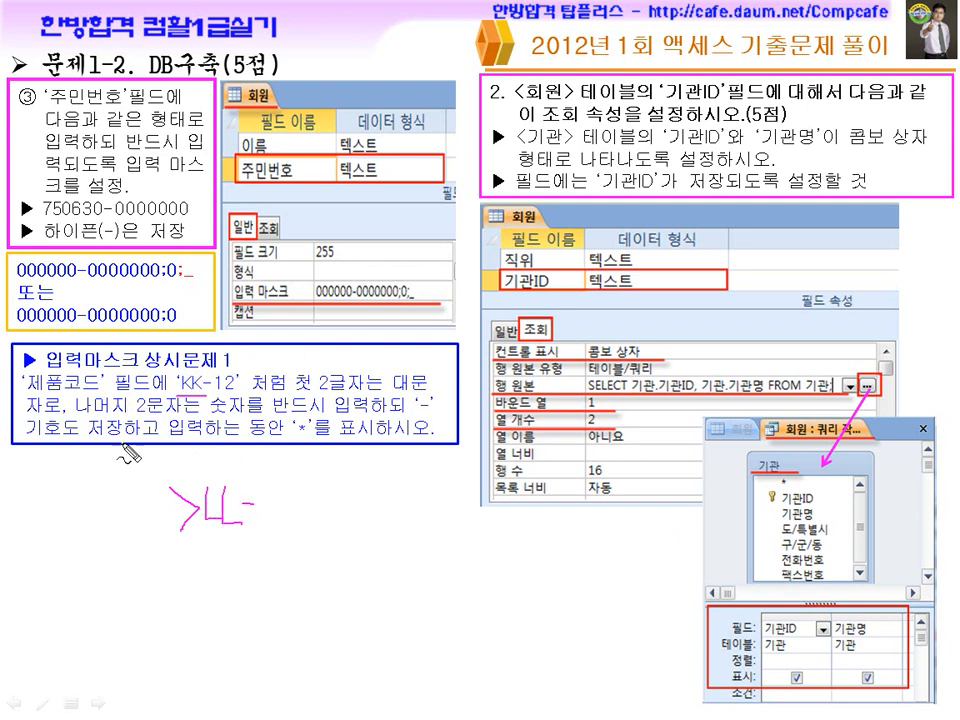
pyautogui.moveTo(128, 422)
pyautogui.mouseDown()
pyautogui.moveTo(258, 422)
pyautogui.moveTo(300, 440)
pyautogui.mouseUp()
pyautogui.moveTo(262, 500)
pyautogui.mouseDown()
pyautogui.moveTo(266, 512)
pyautogui.moveTo(298, 500)
pyautogui.mouseUp()
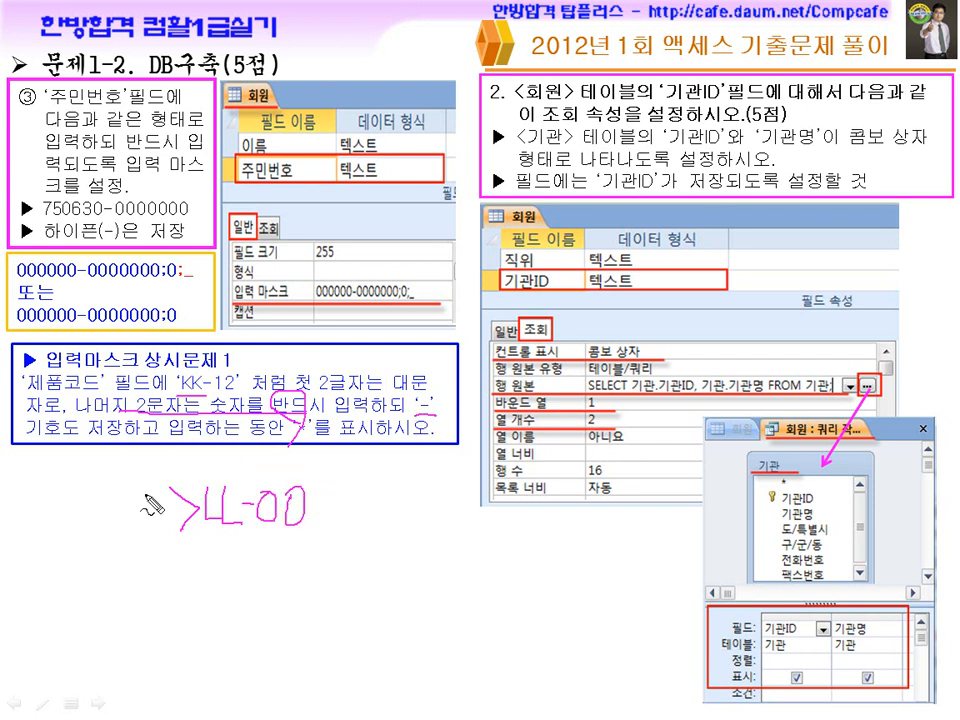
pyautogui.moveTo(25, 440); pyautogui.dragTo(130, 437)
pyautogui.moveTo(321, 489)
pyautogui.mouseDown()
pyautogui.moveTo(323, 503)
pyautogui.moveTo(342, 494)
pyautogui.moveTo(360, 515)
pyautogui.moveTo(388, 520)
pyautogui.moveTo(440, 496)
pyautogui.mouseUp()
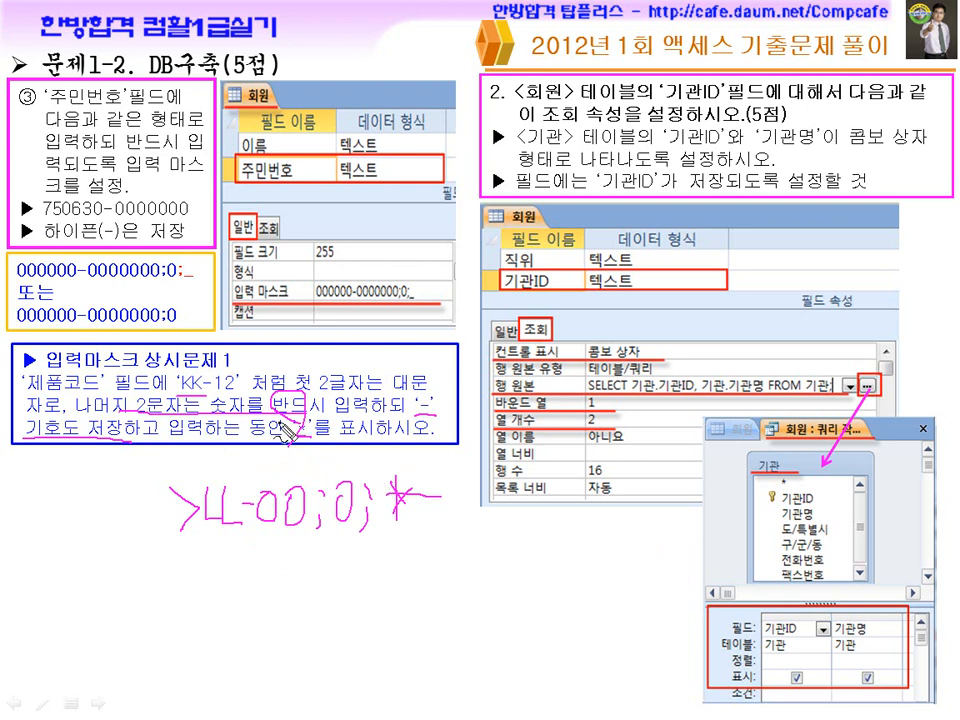
# Step: Erase the pen marks and reveal the answer to practice problem 1, followed by input mask practice problem 2
pyautogui.press('e')
pyautogui.click(202, 568)
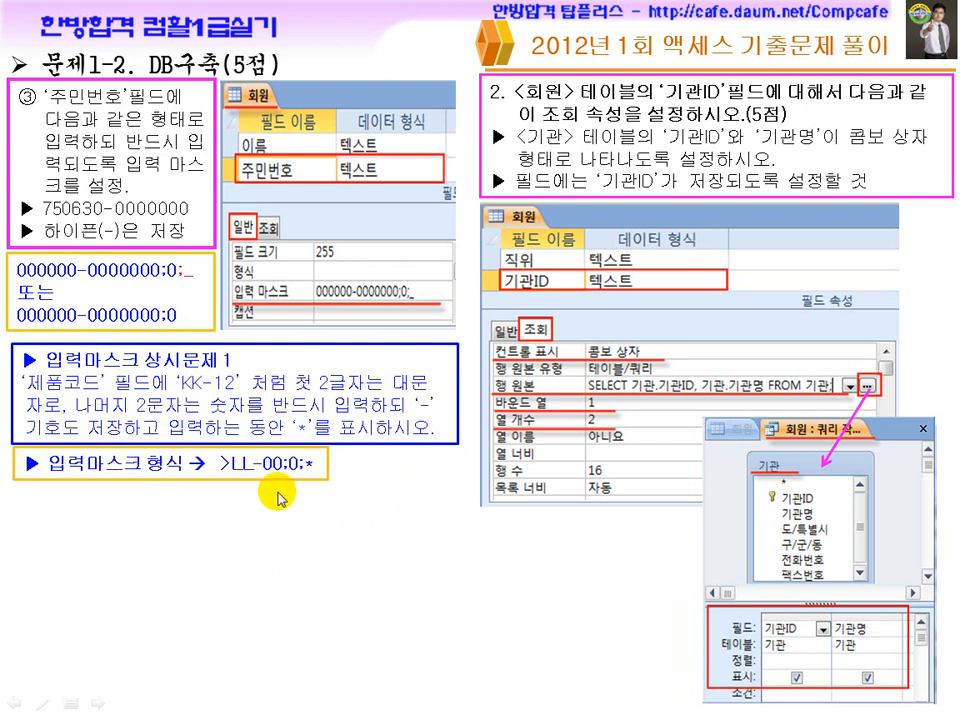
pyautogui.click(276, 525)
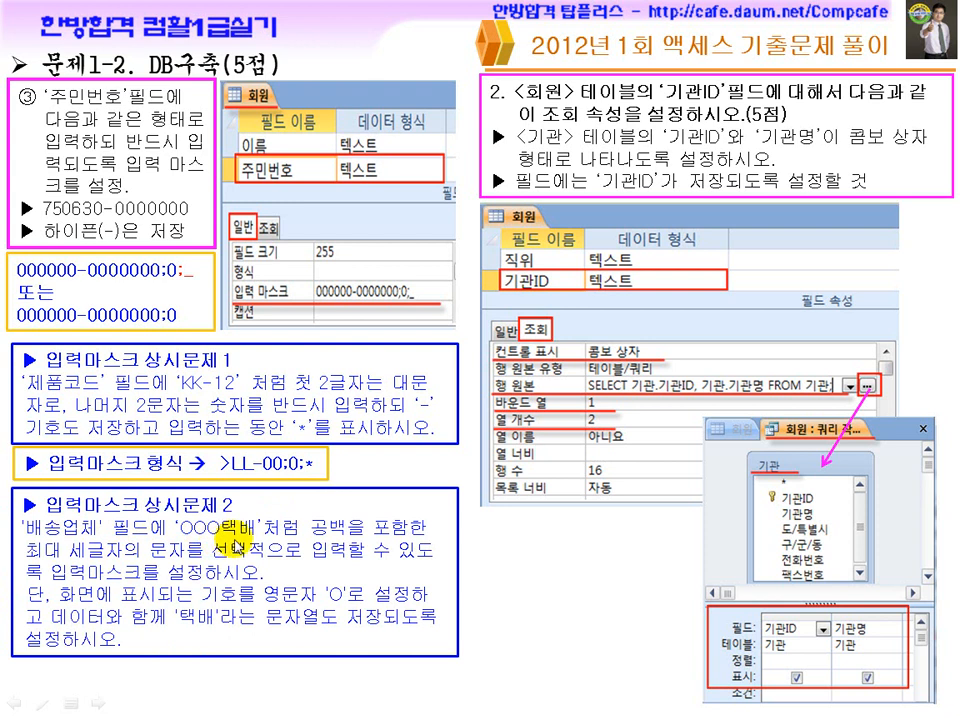
# Step: With the pen, mark the 공백, three-character and optional-entry conditions of practice problem 2, and handwrite the candidate symbols & and C, circling C
pyautogui.hotkey('ctrl', 'p')
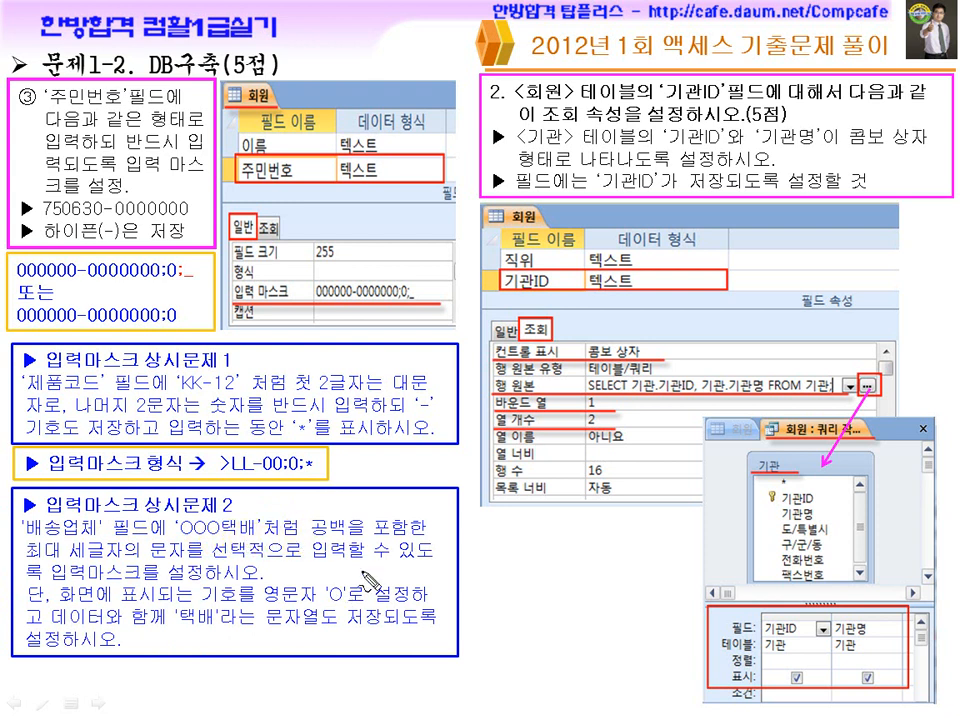
pyautogui.moveTo(348, 528)
pyautogui.mouseDown()
pyautogui.moveTo(308, 512)
pyautogui.moveTo(362, 534)
pyautogui.moveTo(432, 533)
pyautogui.mouseUp()
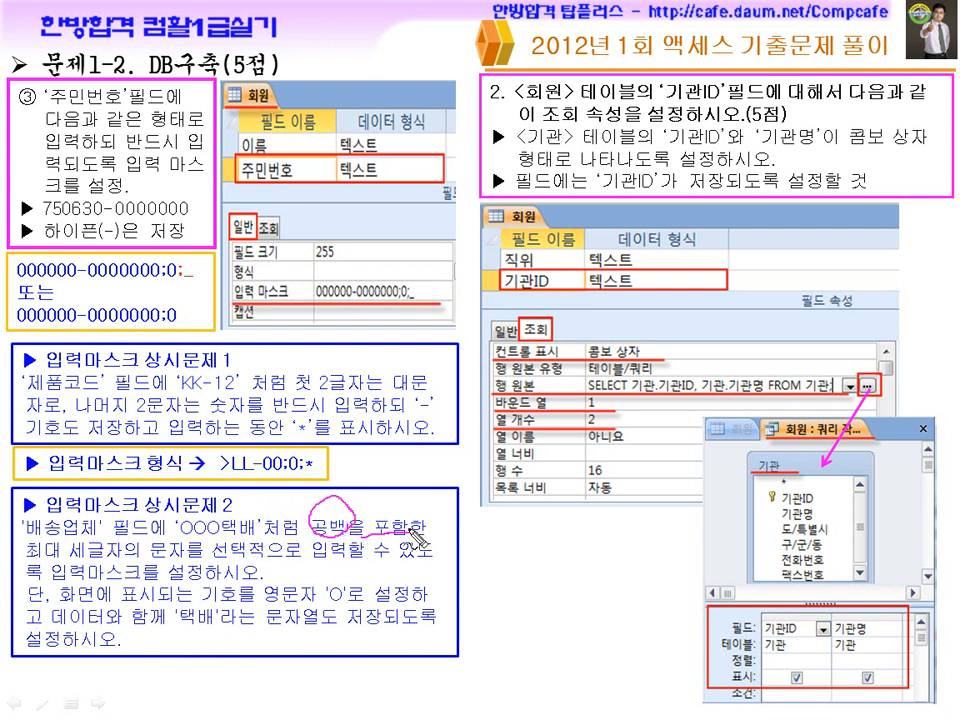
pyautogui.moveTo(372, 452); pyautogui.dragTo(350, 478)
pyautogui.moveTo(417, 457); pyautogui.dragTo(413, 476)
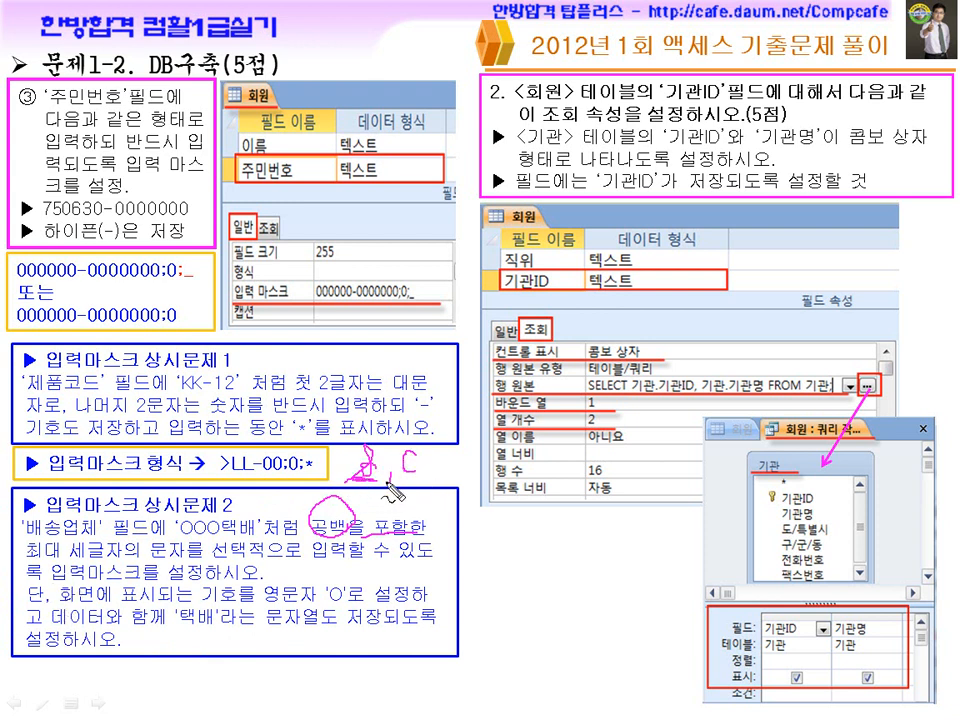
pyautogui.moveTo(36, 576); pyautogui.dragTo(148, 572)
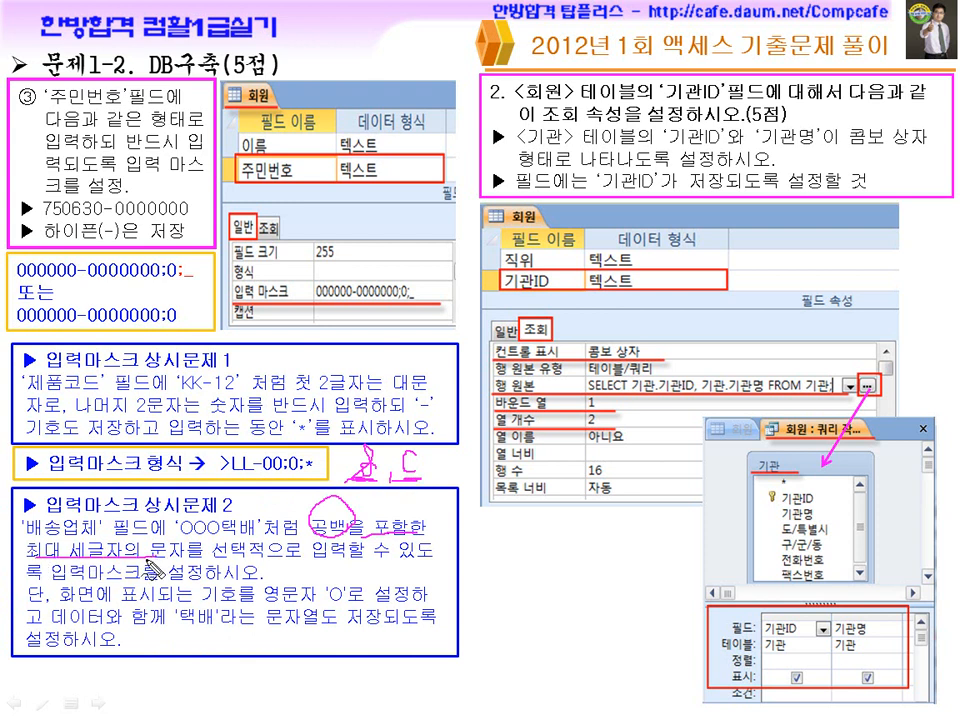
pyautogui.moveTo(420, 442); pyautogui.dragTo(414, 440)
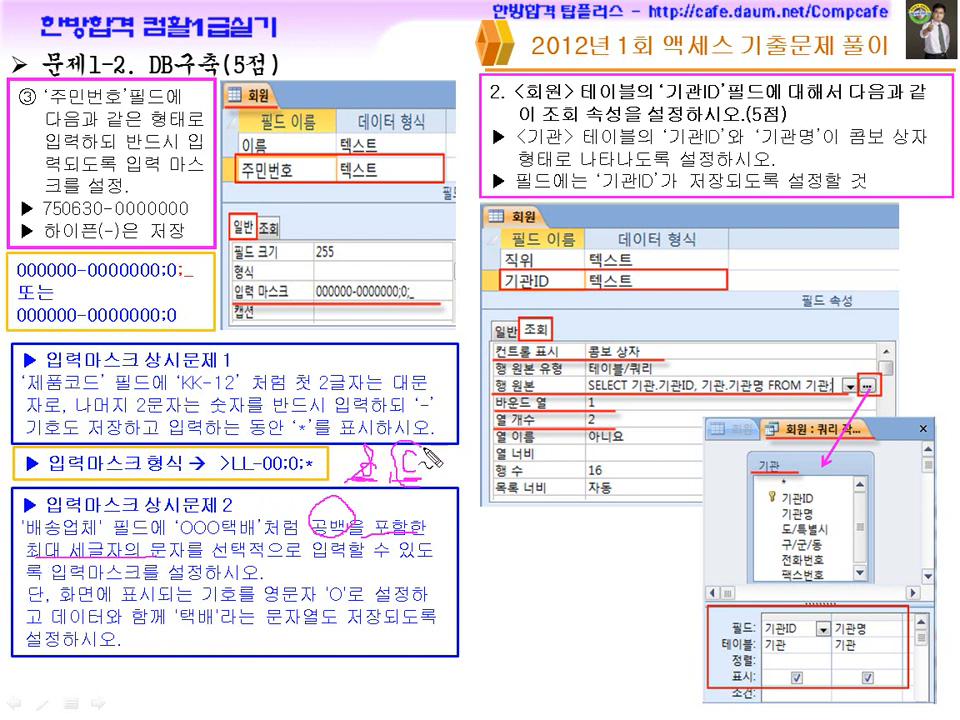
pyautogui.moveTo(218, 578); pyautogui.dragTo(366, 578)
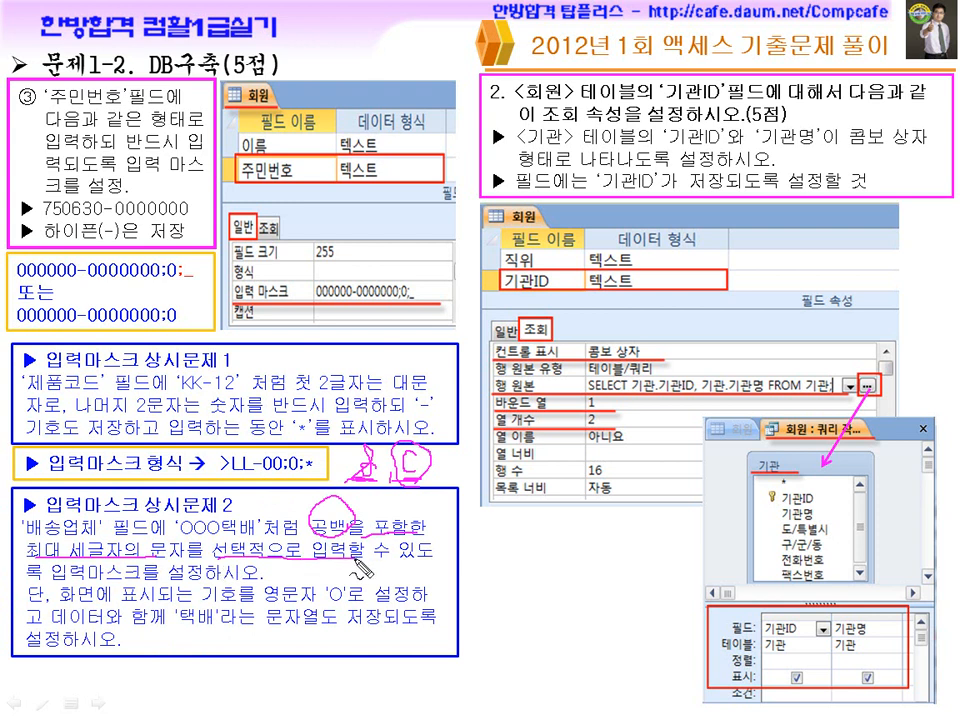
# Step: Mark the placeholder 'O' and the stored string '택배' conditions in practice problem 2, and handwrite ;0 beneath the problem
pyautogui.moveTo(108, 602); pyautogui.dragTo(246, 601)
pyautogui.moveTo(348, 574); pyautogui.dragTo(352, 580)
pyautogui.moveTo(165, 537); pyautogui.dragTo(190, 537)
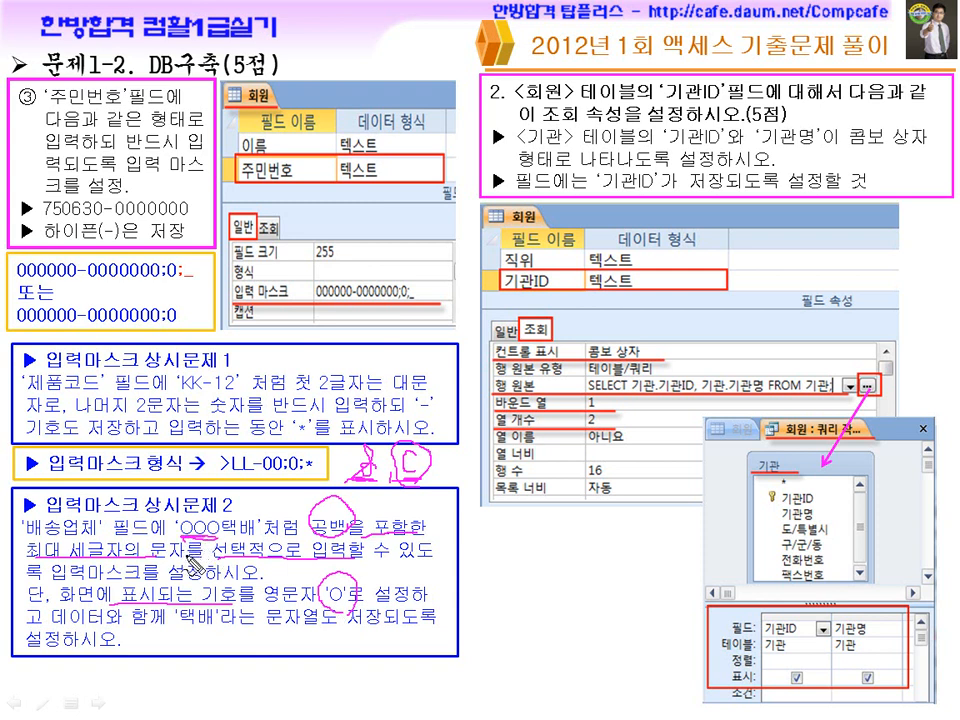
pyautogui.moveTo(180, 636); pyautogui.dragTo(222, 635)
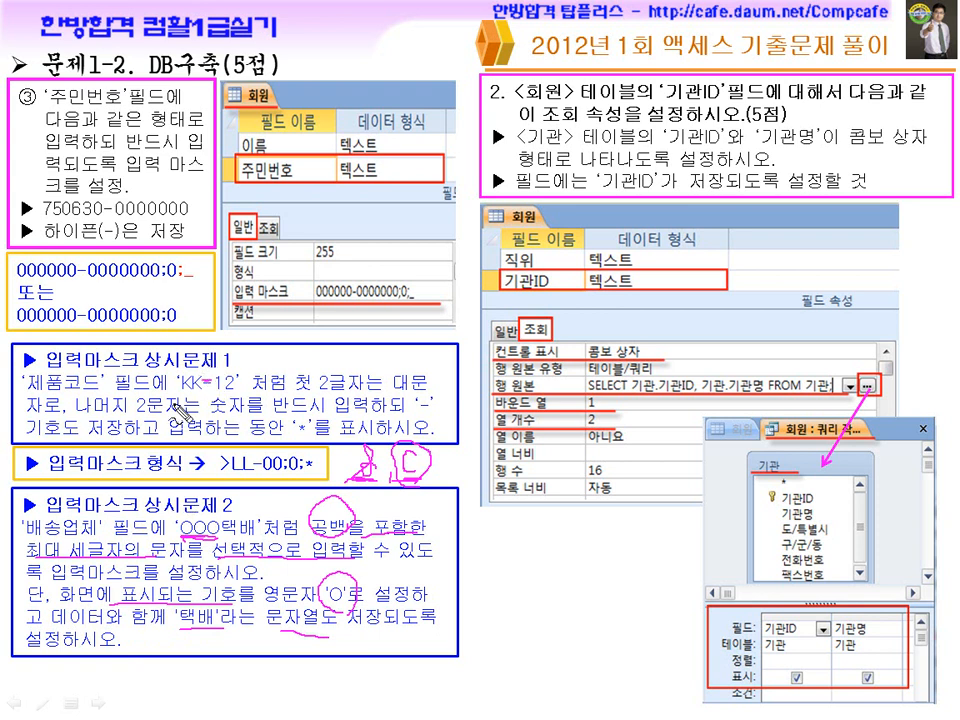
pyautogui.moveTo(212, 640)
pyautogui.mouseDown()
pyautogui.moveTo(180, 606)
pyautogui.moveTo(222, 594)
pyautogui.mouseUp()
pyautogui.moveTo(252, 518); pyautogui.dragTo(236, 516)
pyautogui.moveTo(365, 619); pyautogui.dragTo(402, 617)
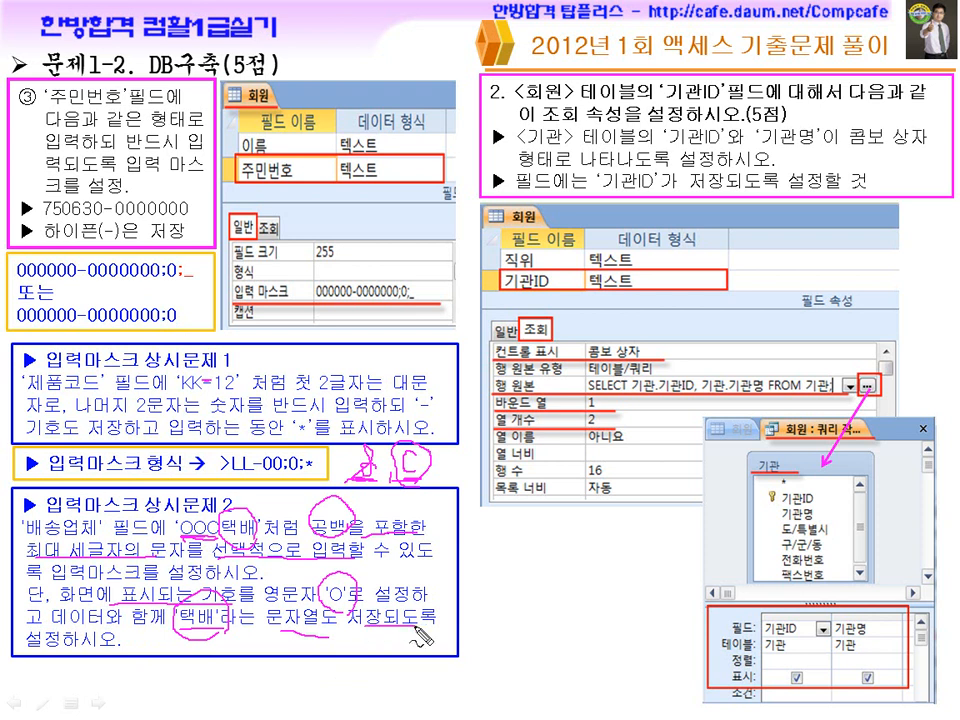
pyautogui.moveTo(278, 655)
pyautogui.mouseDown()
pyautogui.moveTo(272, 690)
pyautogui.moveTo(292, 650)
pyautogui.moveTo(288, 668)
pyautogui.mouseUp()
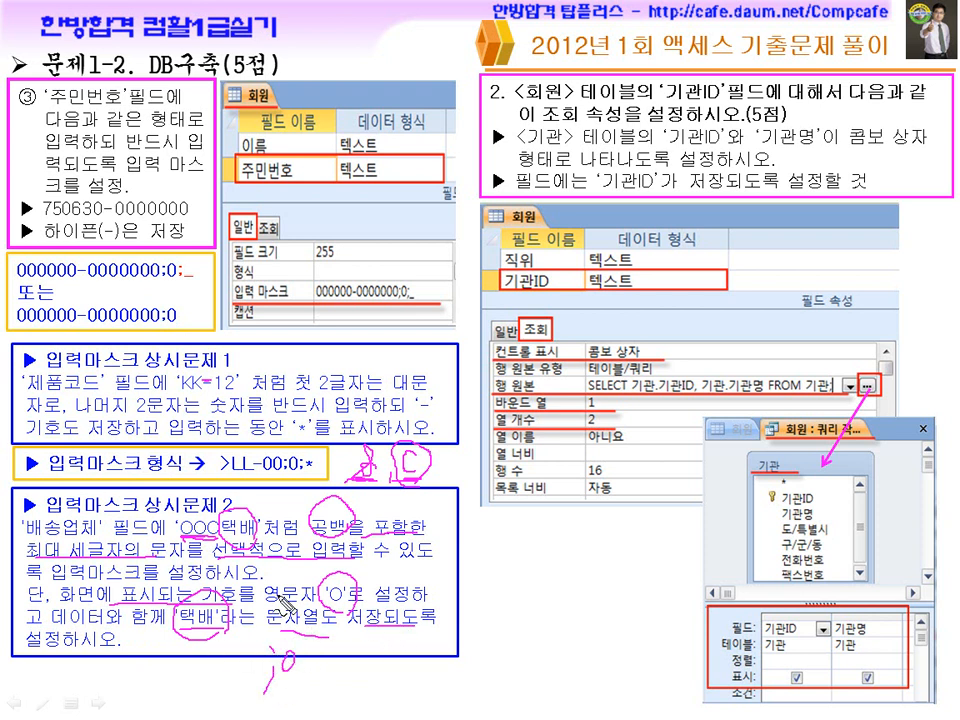
# Step: Clear the ink, reveal the answer > CCC"택배";0;O, and mark its CCC, "택배";0 and O parts against the problem text
pyautogui.press('e')
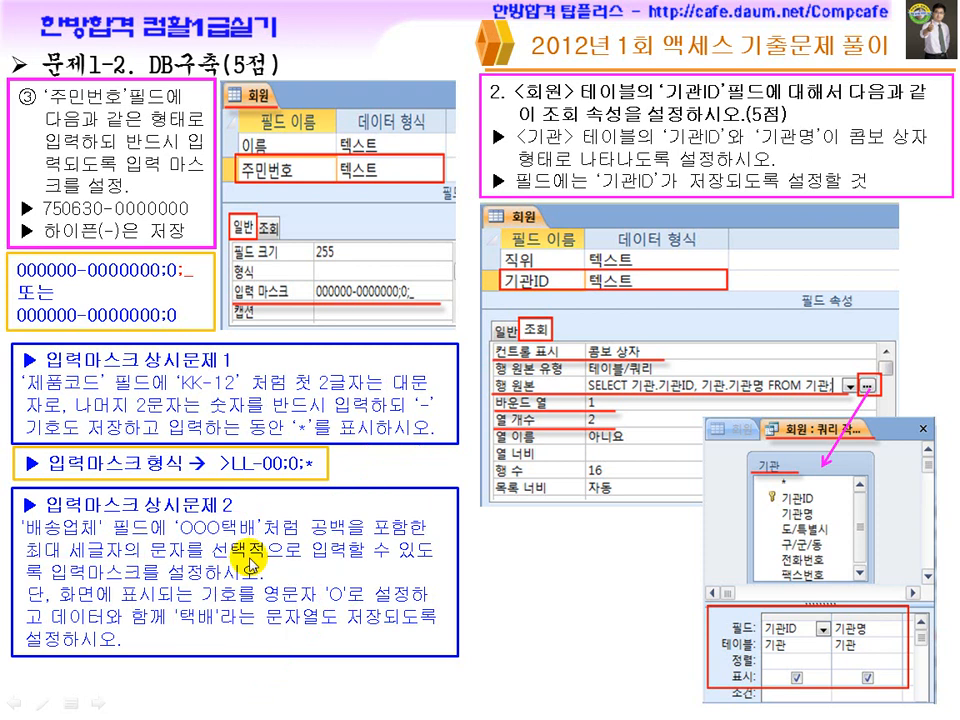
pyautogui.click(202, 541)
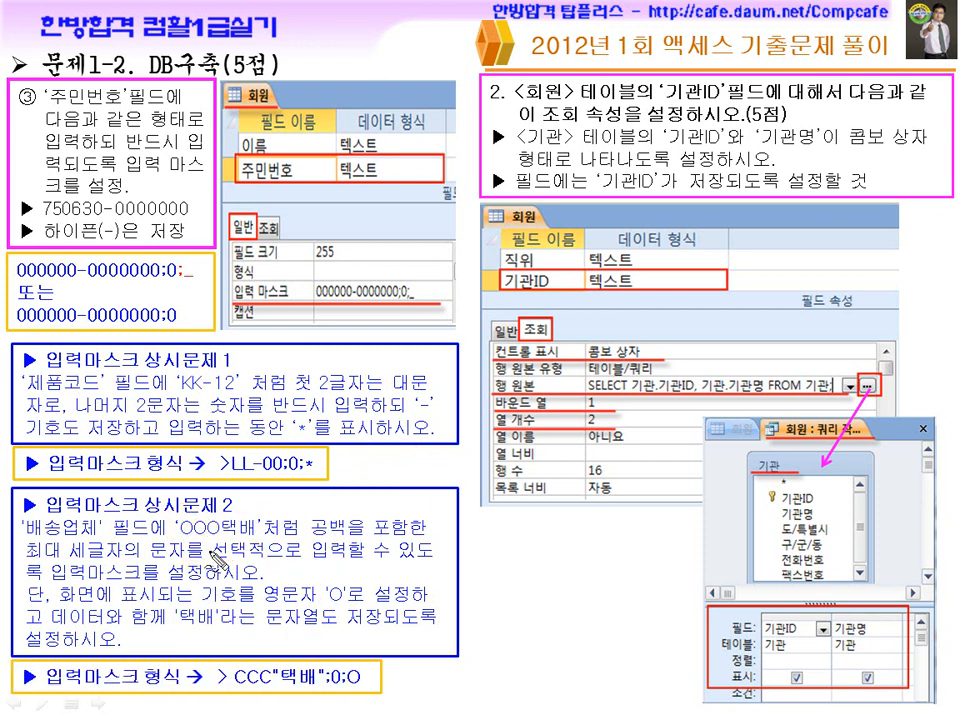
pyautogui.moveTo(233, 689); pyautogui.dragTo(266, 689)
pyautogui.moveTo(316, 548); pyautogui.dragTo(360, 548)
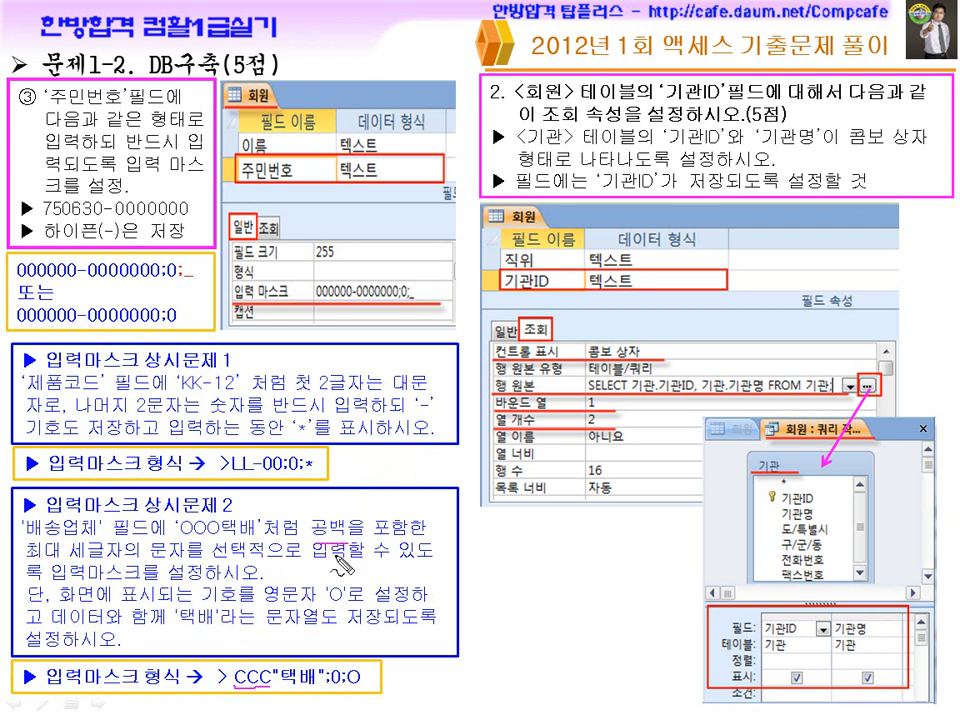
pyautogui.moveTo(279, 690); pyautogui.dragTo(328, 692)
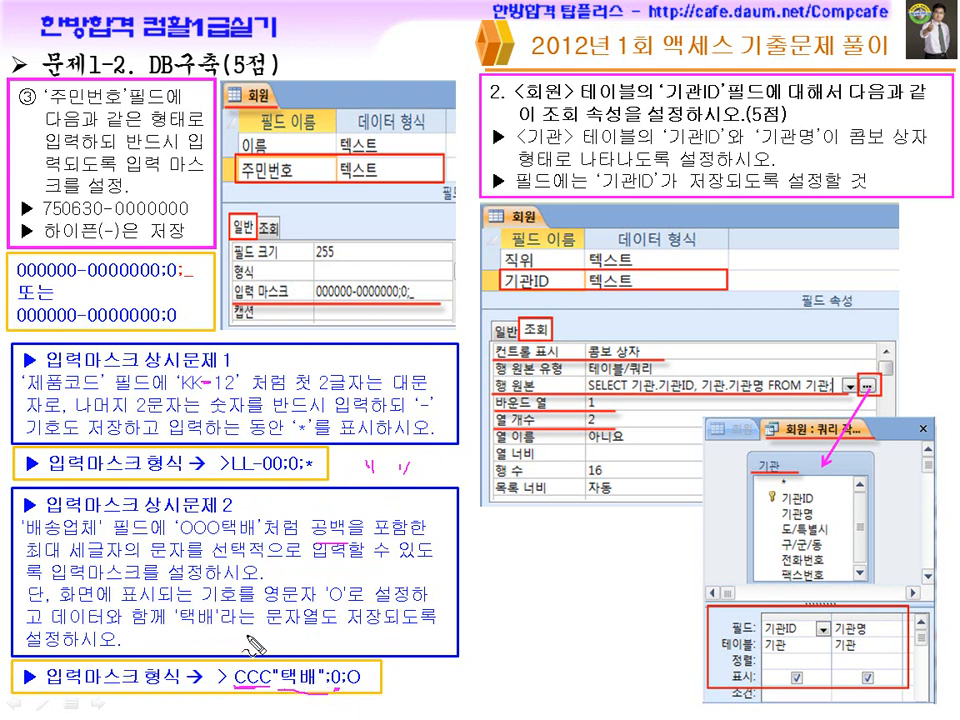
pyautogui.moveTo(330, 614)
pyautogui.mouseDown()
pyautogui.moveTo(322, 585)
pyautogui.moveTo(348, 614)
pyautogui.mouseUp()
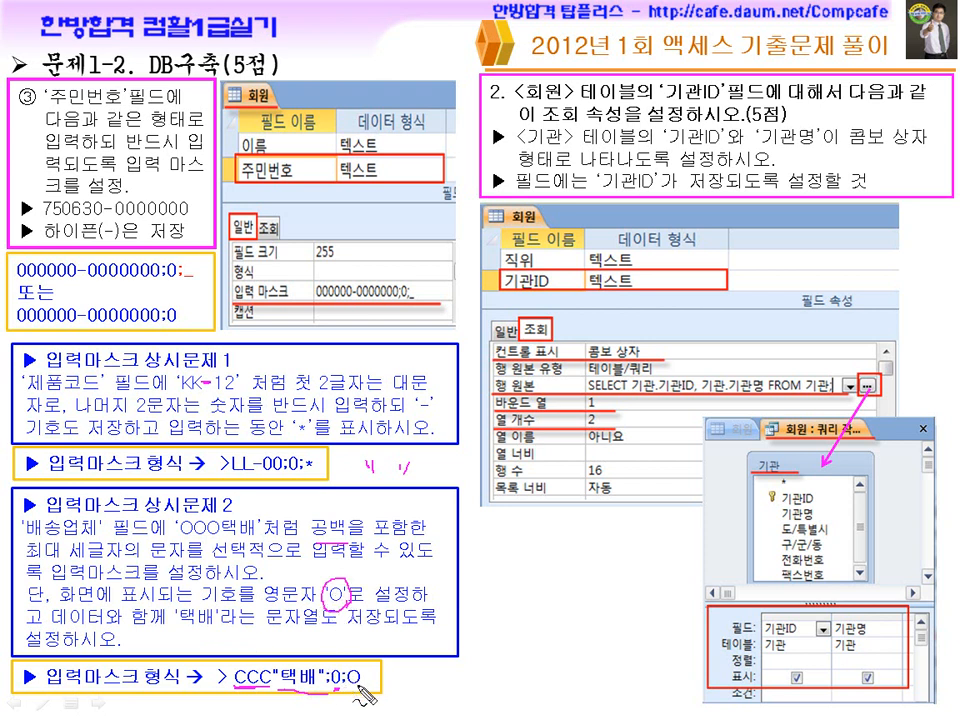
pyautogui.moveTo(349, 693); pyautogui.dragTo(369, 692)
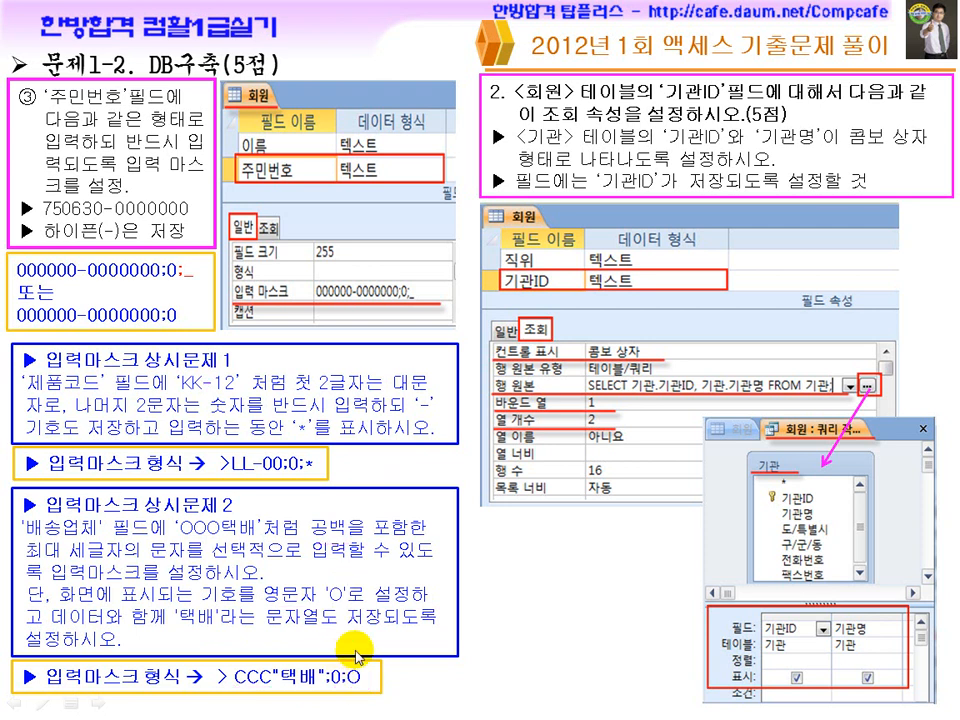
# Step: Leave the slide show for the Access window and bring up the Hangul exam document at the 주민번호 task
pyautogui.press('super')
pyautogui.click(619, 705)
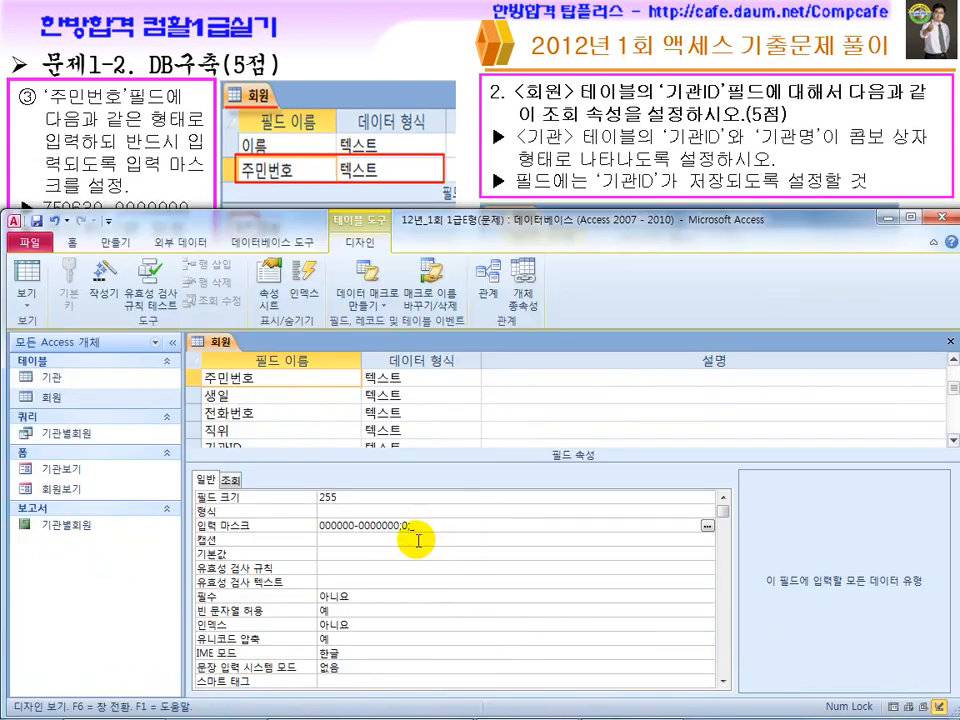
pyautogui.click(418, 538)
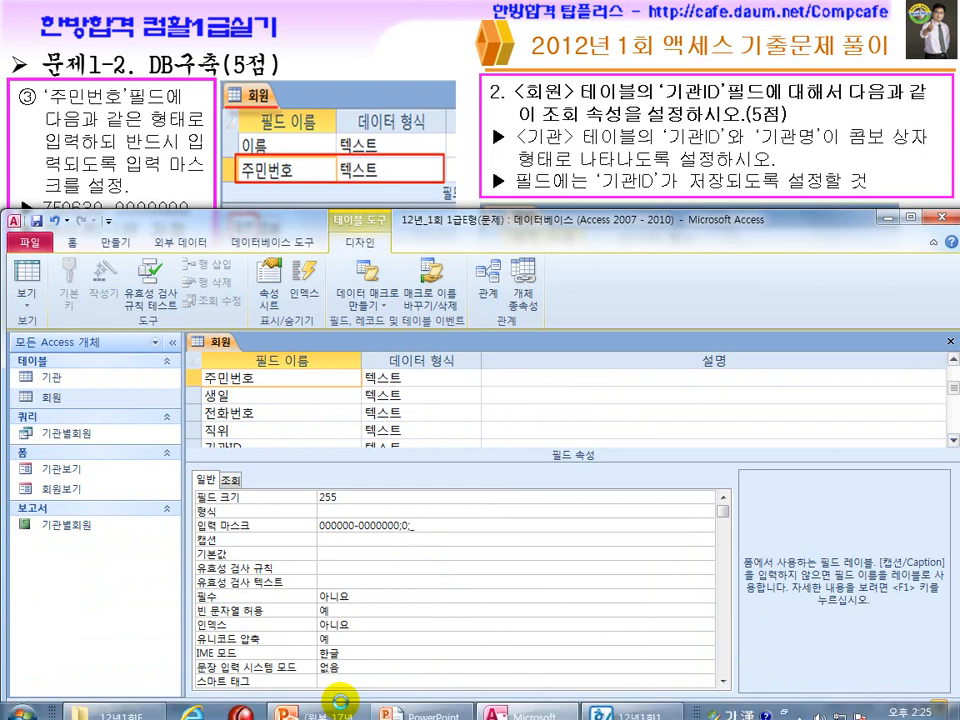
pyautogui.click(621, 708)
pyautogui.click(315, 176)
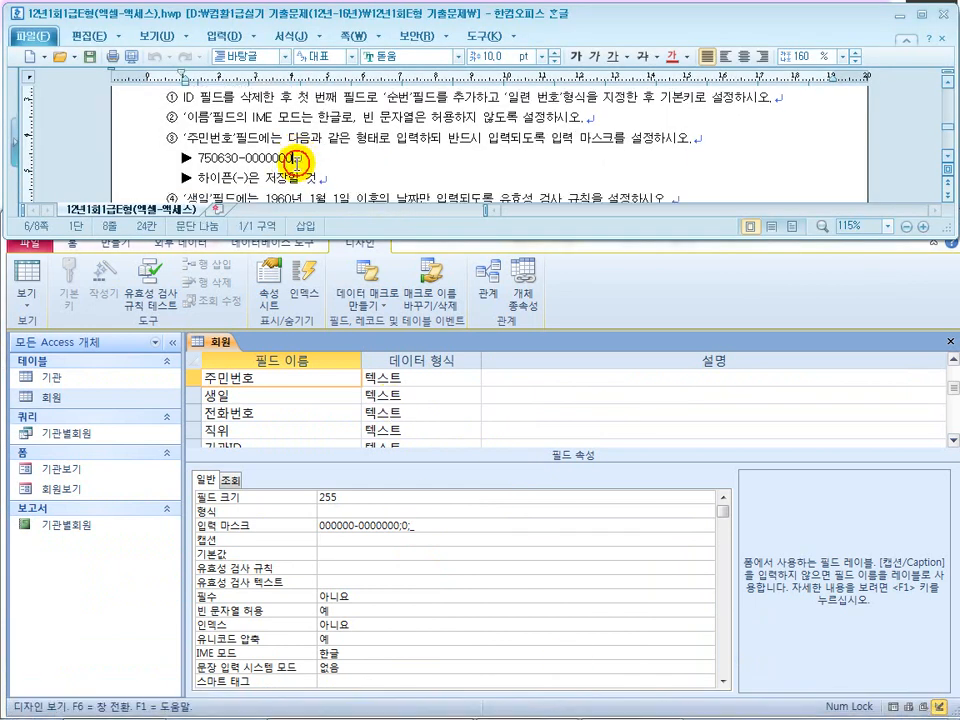
# Step: Close the 회원 table's Design View in Access and save its design changes
pyautogui.click(515, 472)
pyautogui.click(947, 344)
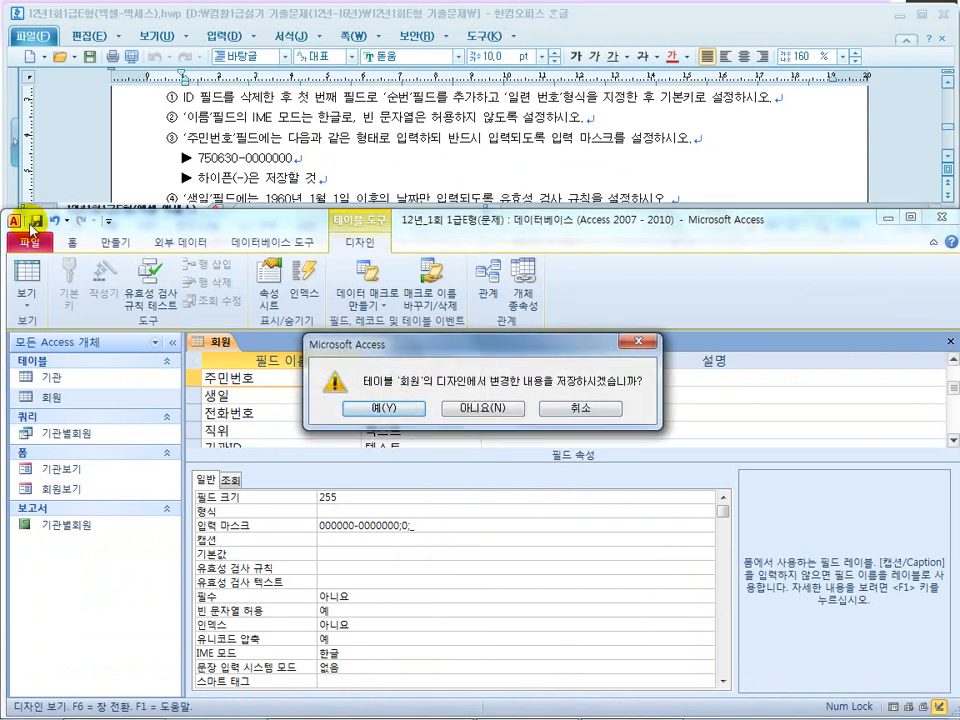
pyautogui.click(385, 409)
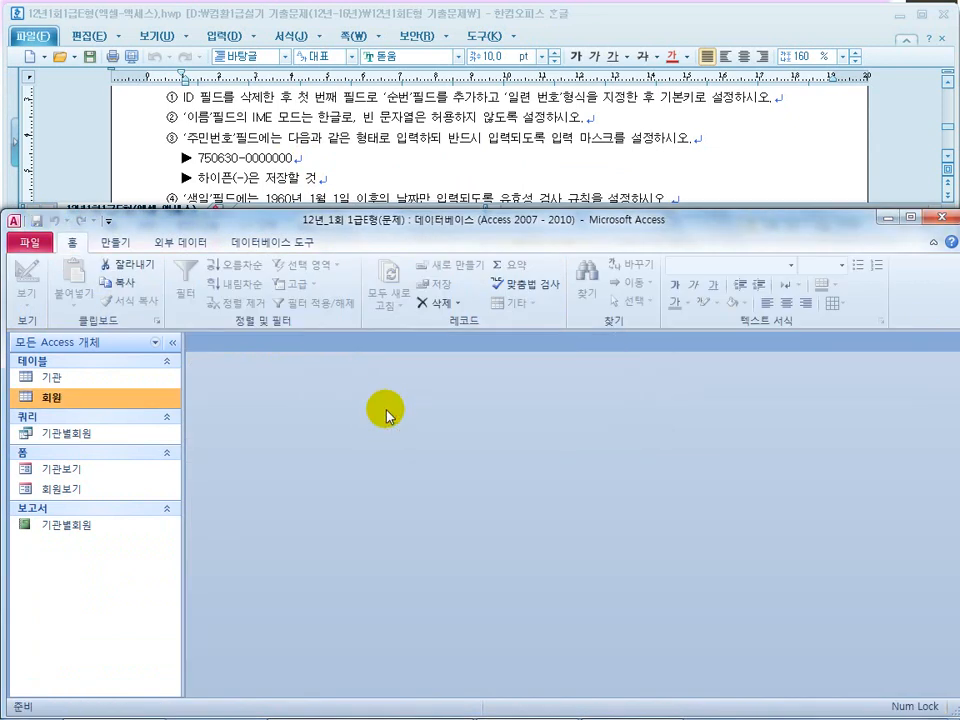
# Step: Read question 2 in the Hangul exam document, highlighting the 회원 table's 기관ID field and the lookup property requirement
pyautogui.click(401, 171)
pyautogui.scroll(-1, 402, 175)
pyautogui.scroll(-1, 402, 177)
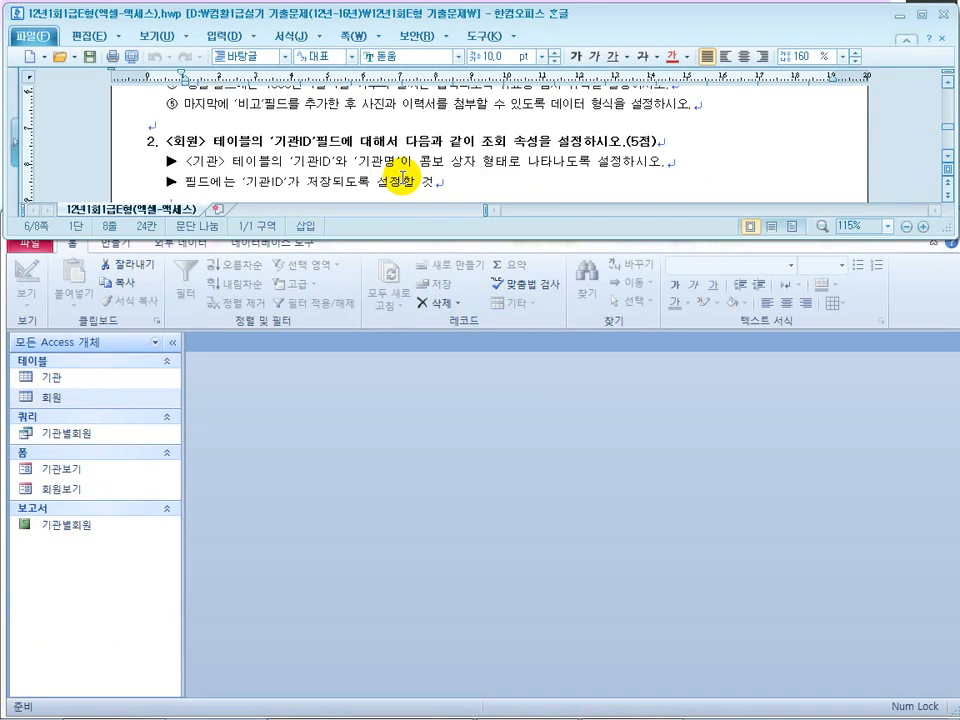
pyautogui.moveTo(186, 144); pyautogui.dragTo(315, 147)
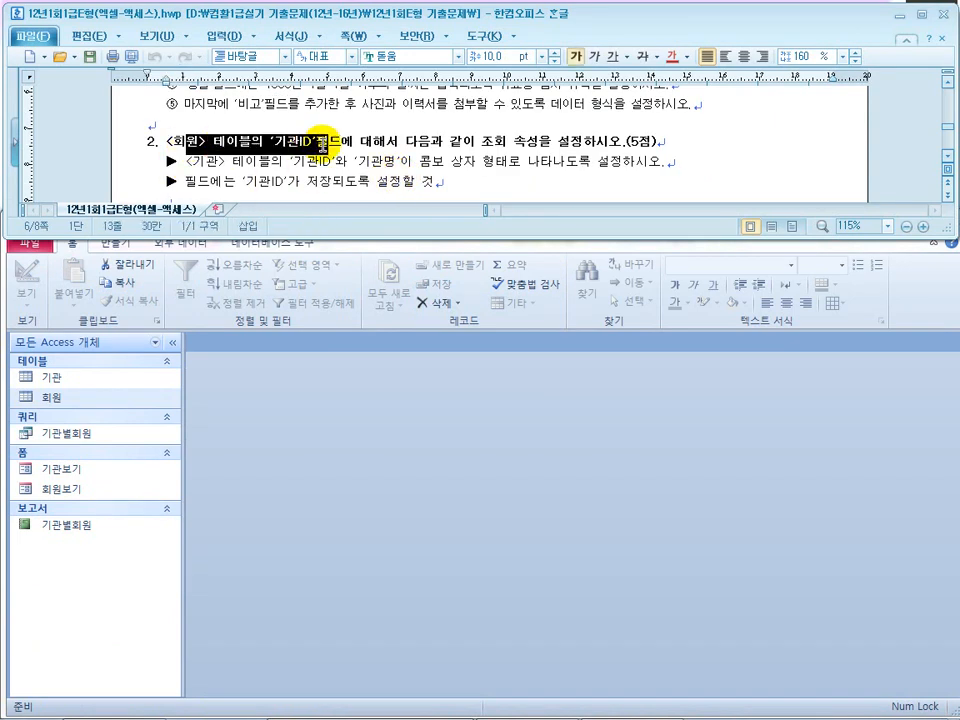
pyautogui.click(291, 148)
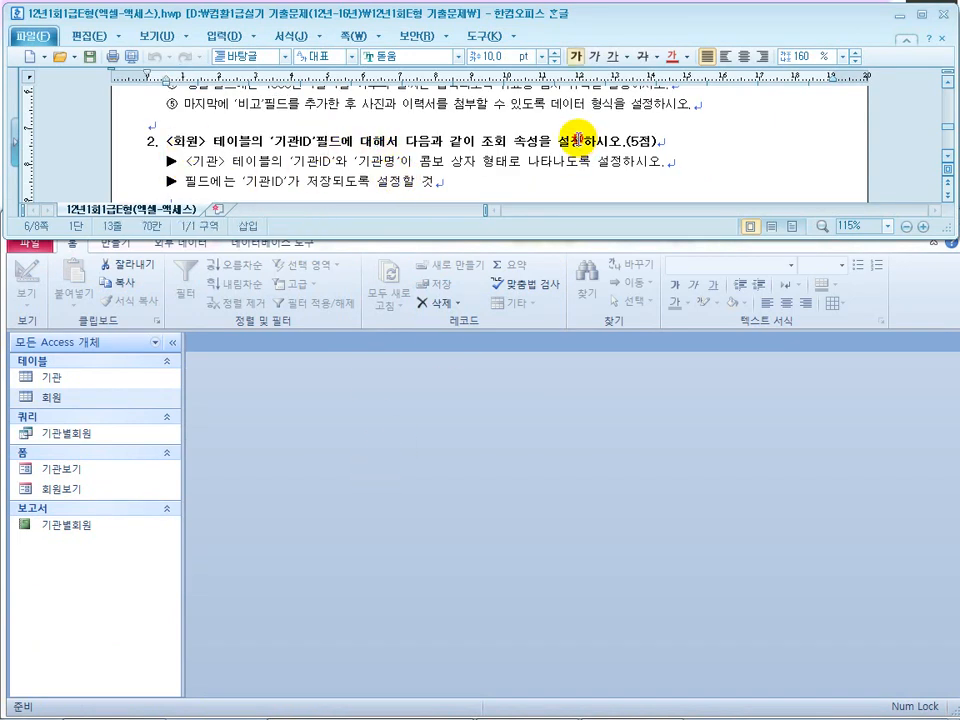
pyautogui.moveTo(585, 142); pyautogui.dragTo(495, 142)
# Step: Switch back to Access and open the 회원 table in Design View with the cursor in the first field name
pyautogui.click(407, 489)
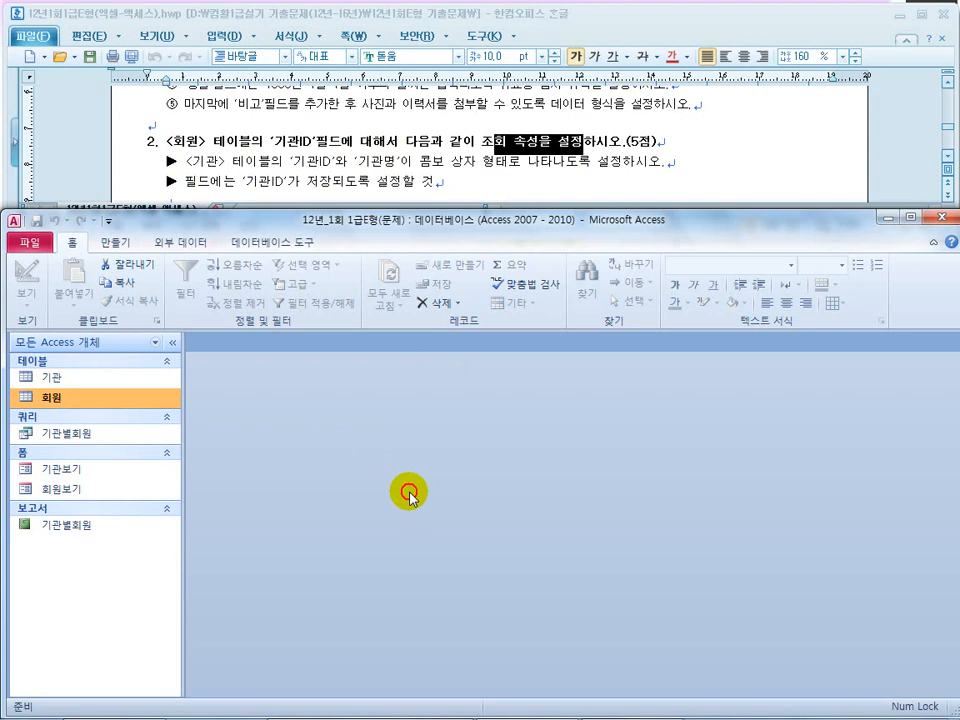
pyautogui.rightClick(75, 398)
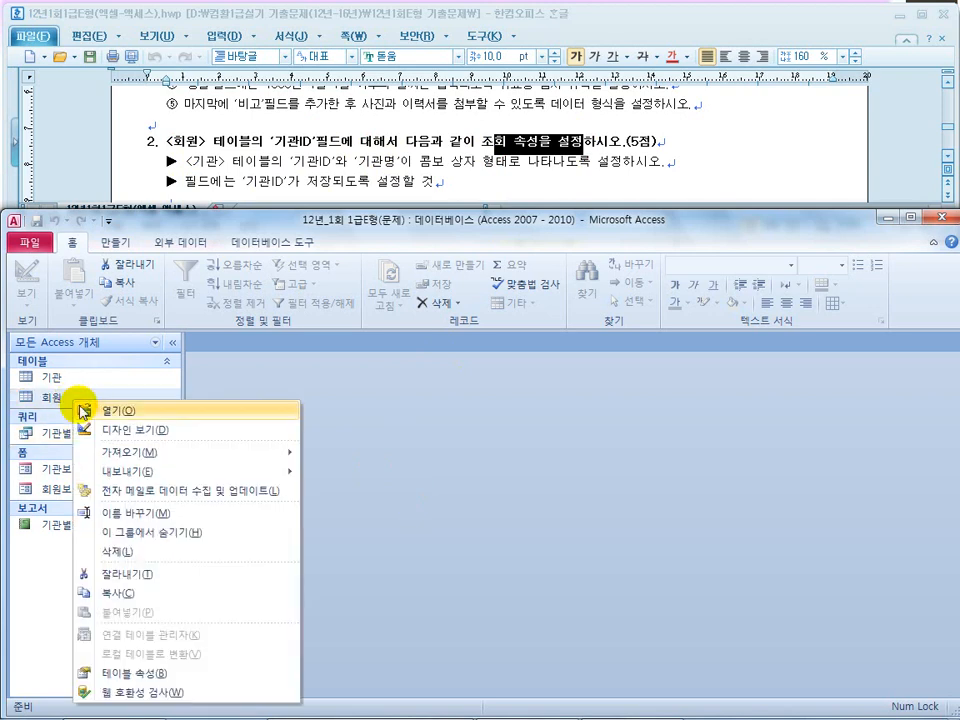
pyautogui.click(128, 430)
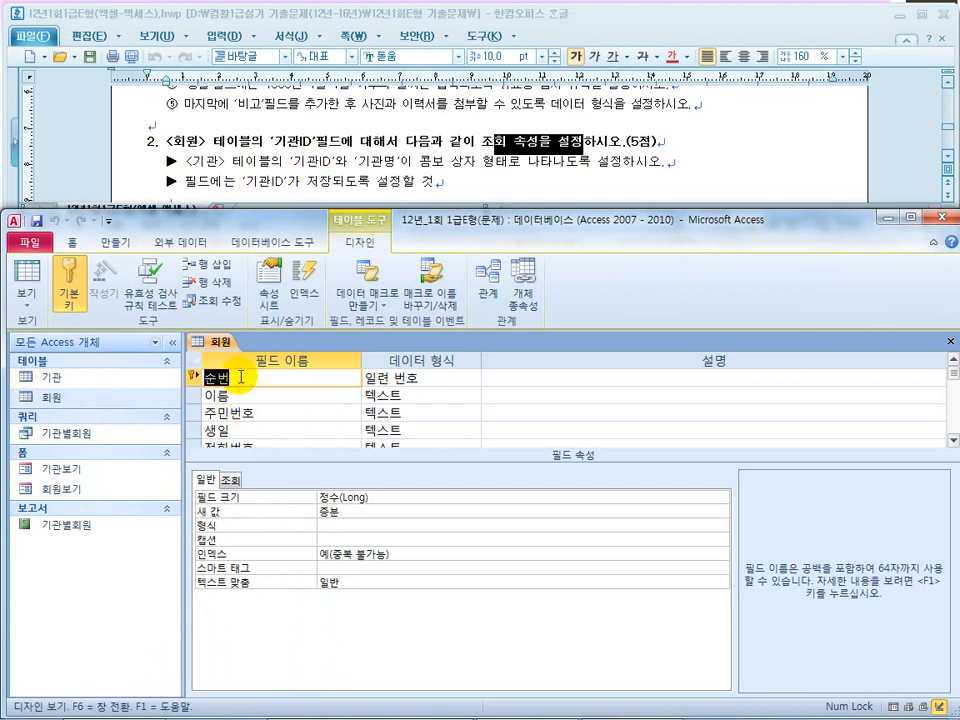
pyautogui.click(257, 376)
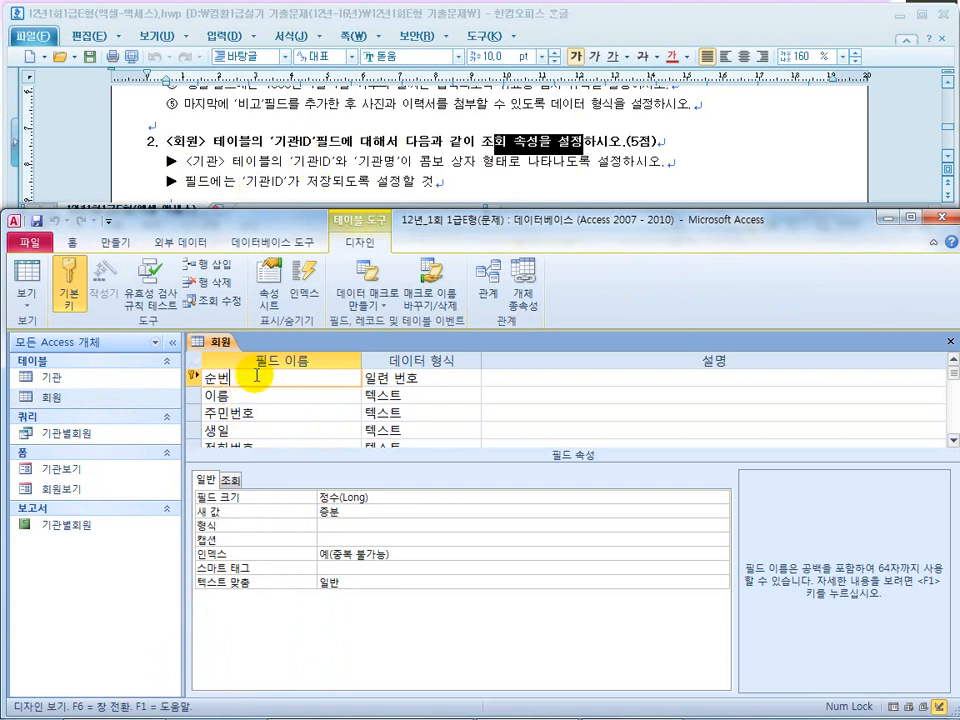
# Step: Select the 기관ID field of the 회원 table and set its lookup display control to 콤보 상자
pyautogui.press('Down')
pyautogui.press('Down')
pyautogui.press('Down')
pyautogui.press('Down')
pyautogui.press('Down')
pyautogui.press('Down')
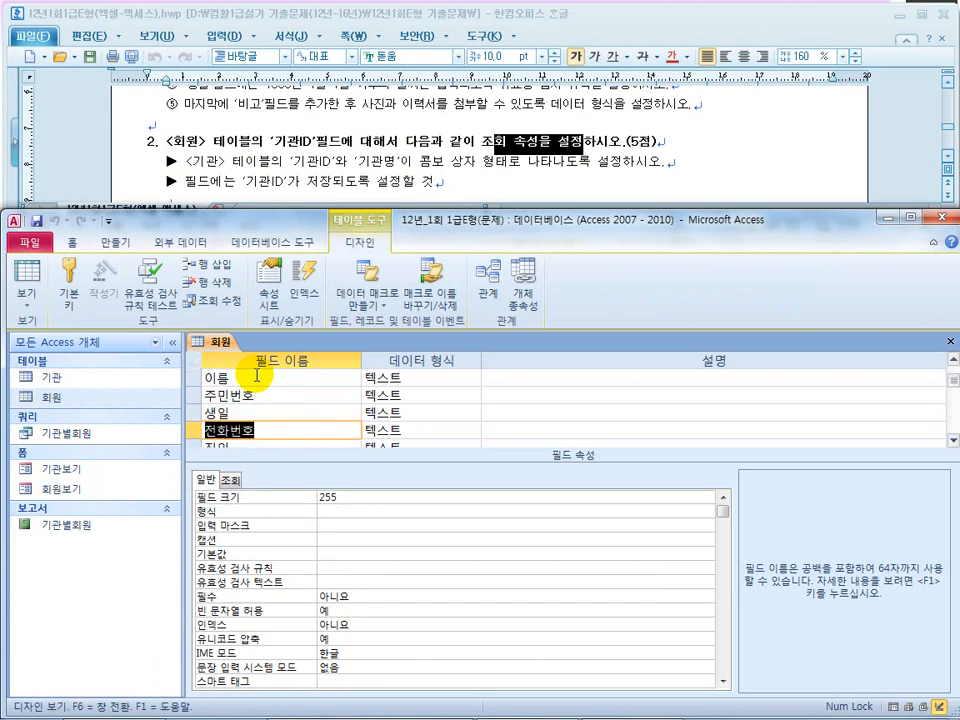
pyautogui.click(253, 424)
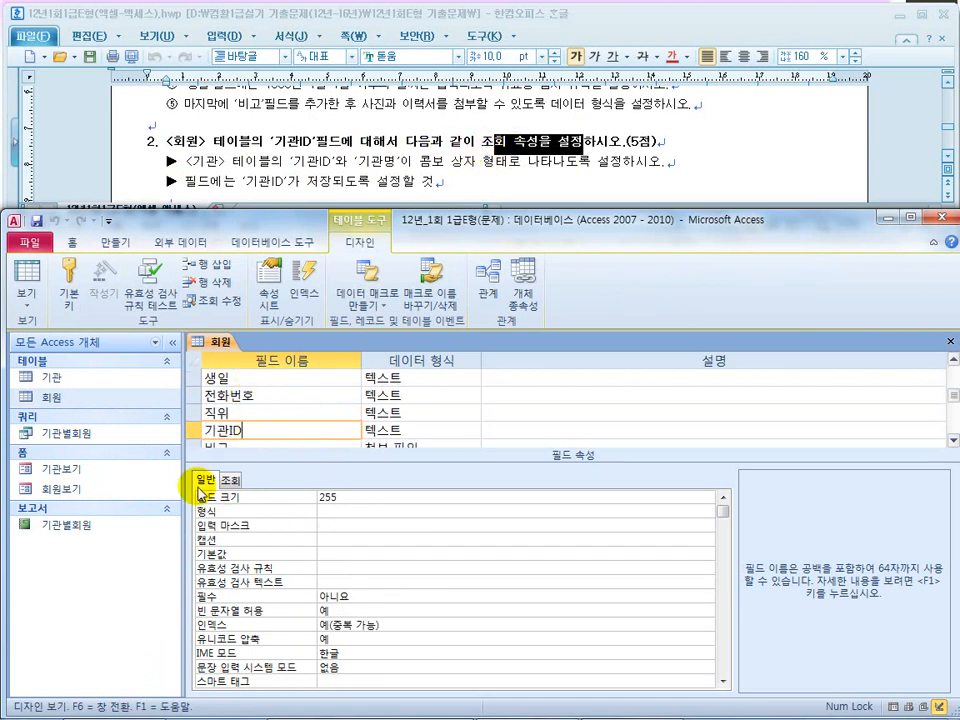
pyautogui.click(232, 480)
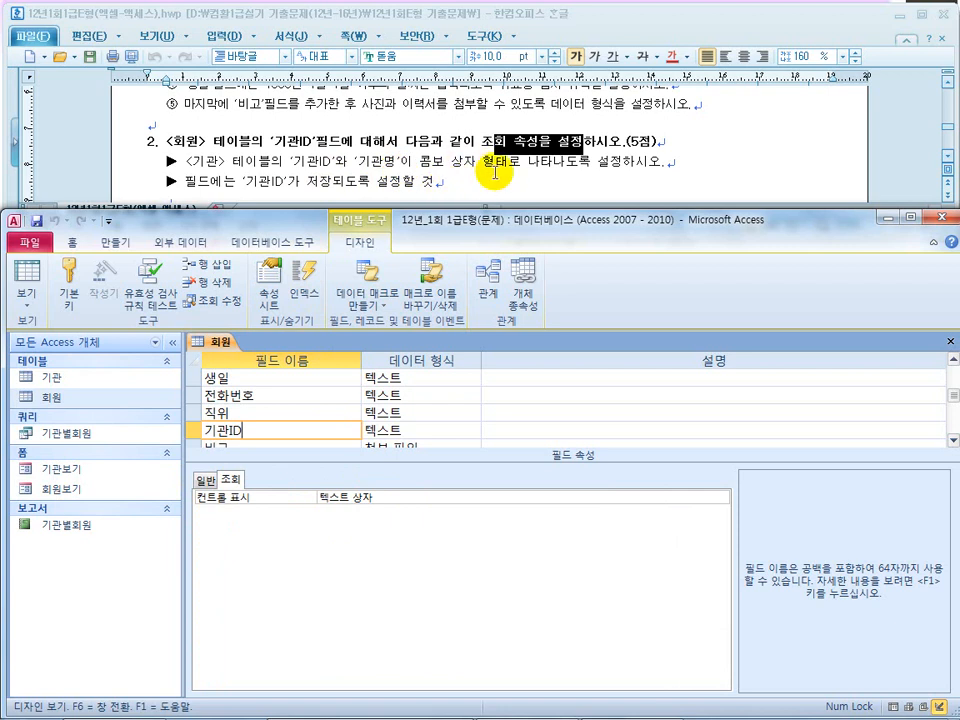
pyautogui.click(690, 497)
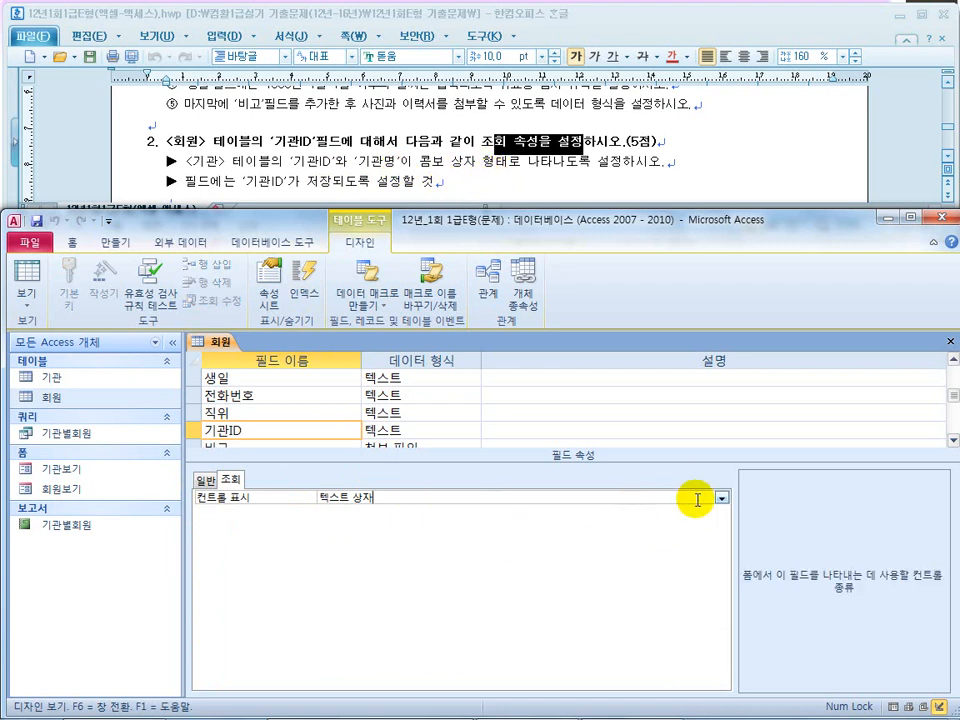
pyautogui.click(720, 498)
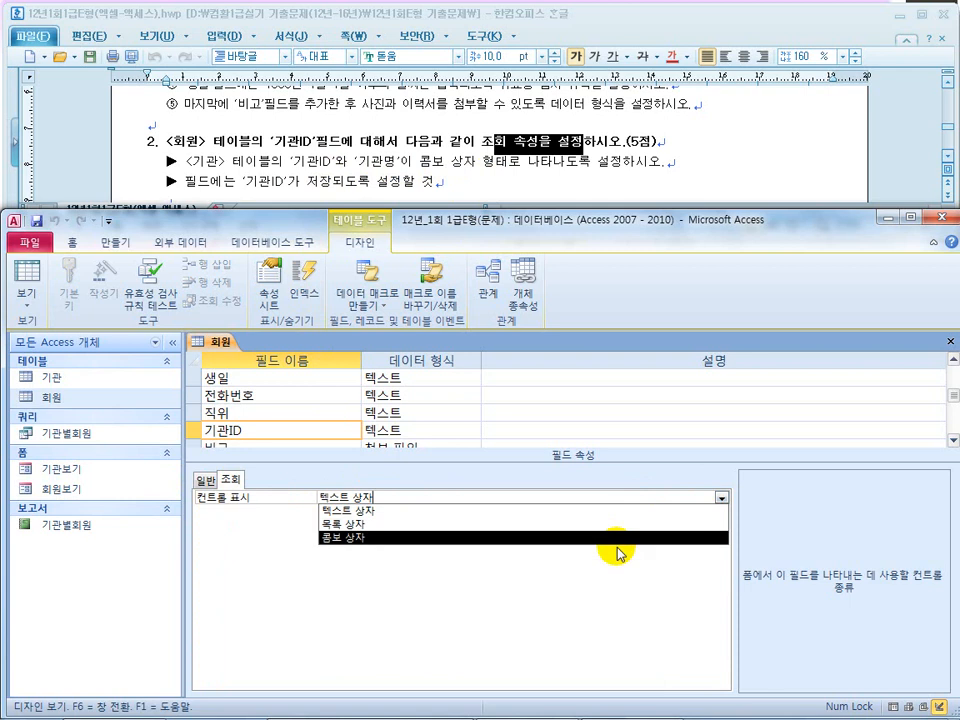
pyautogui.click(607, 539)
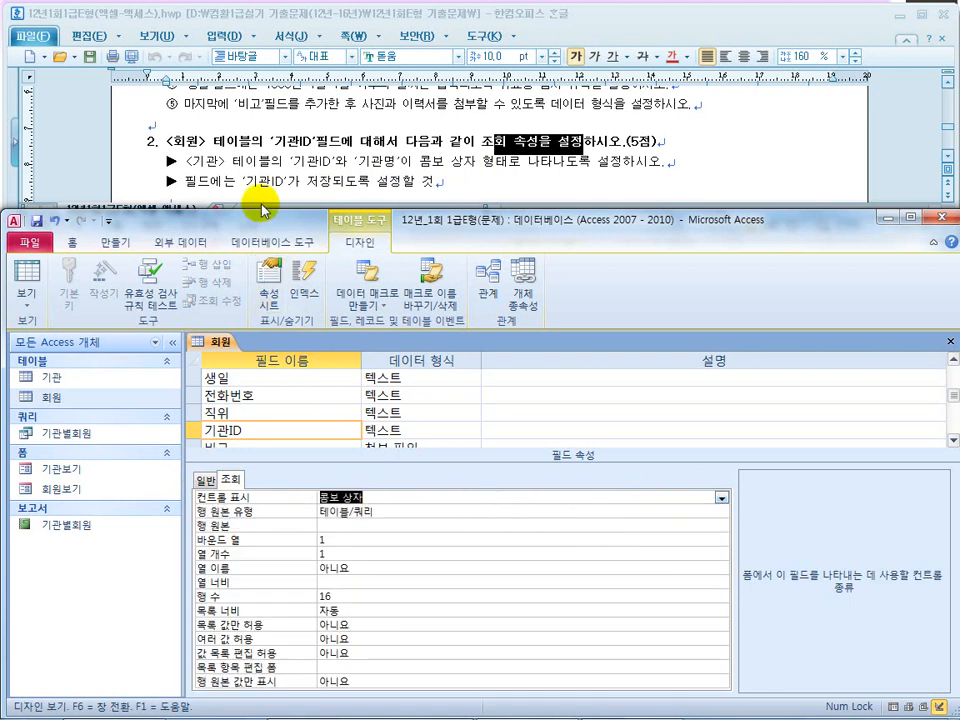
# Step: Check question 2's combo box requirement in the Hangul document and choose 테이블/쿼리 as the 기관ID lookup's row source type in Access
pyautogui.click(183, 161)
pyautogui.moveTo(183, 161); pyautogui.dragTo(298, 165)
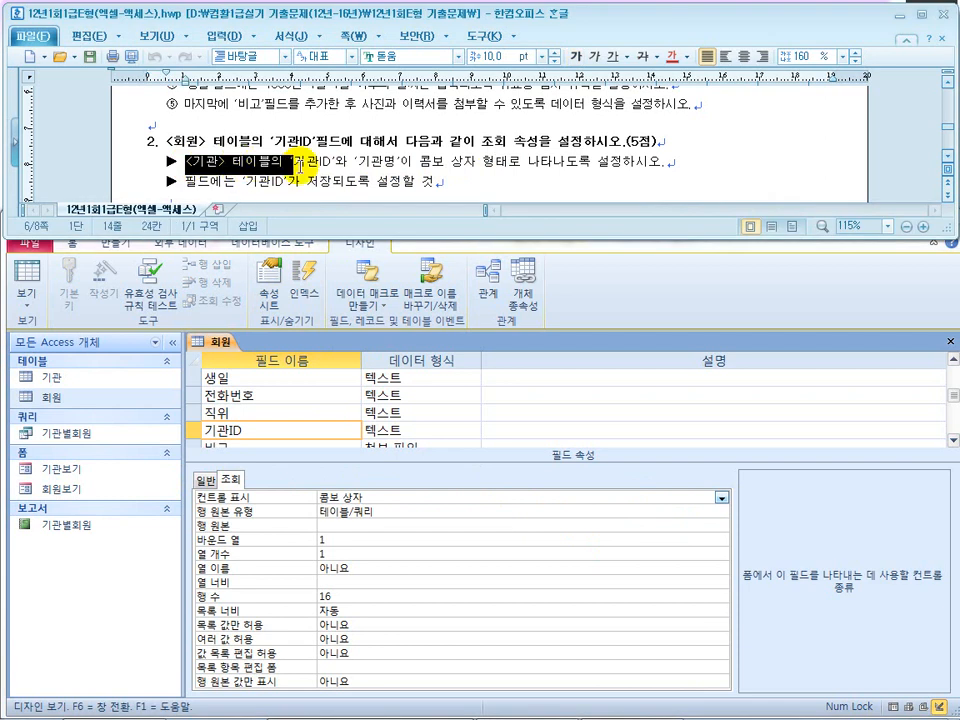
pyautogui.click(298, 164)
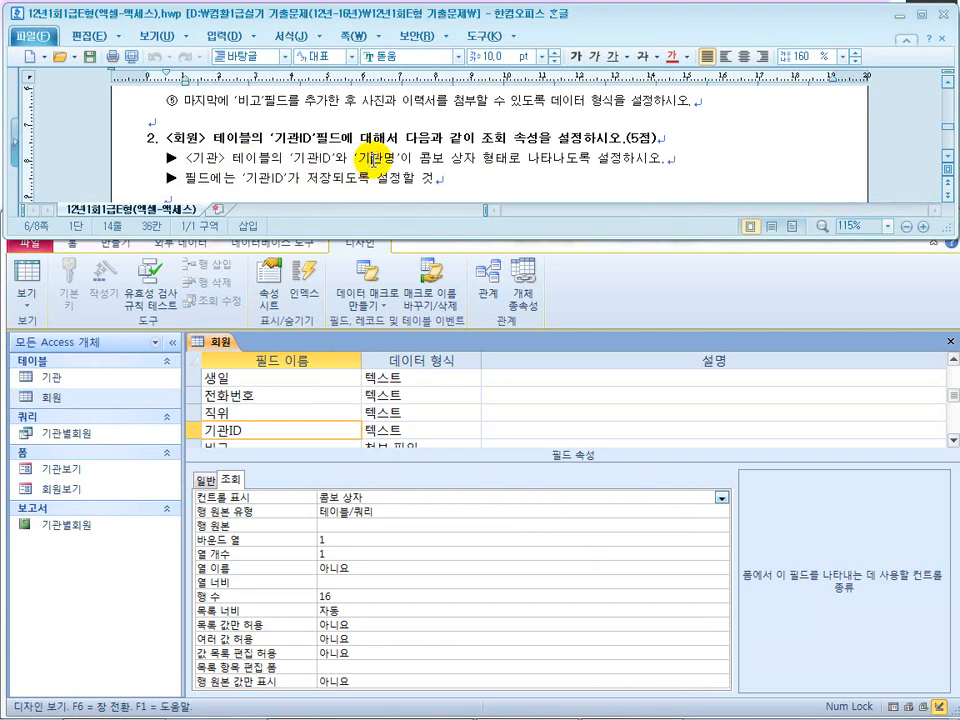
pyautogui.moveTo(565, 166); pyautogui.dragTo(548, 166)
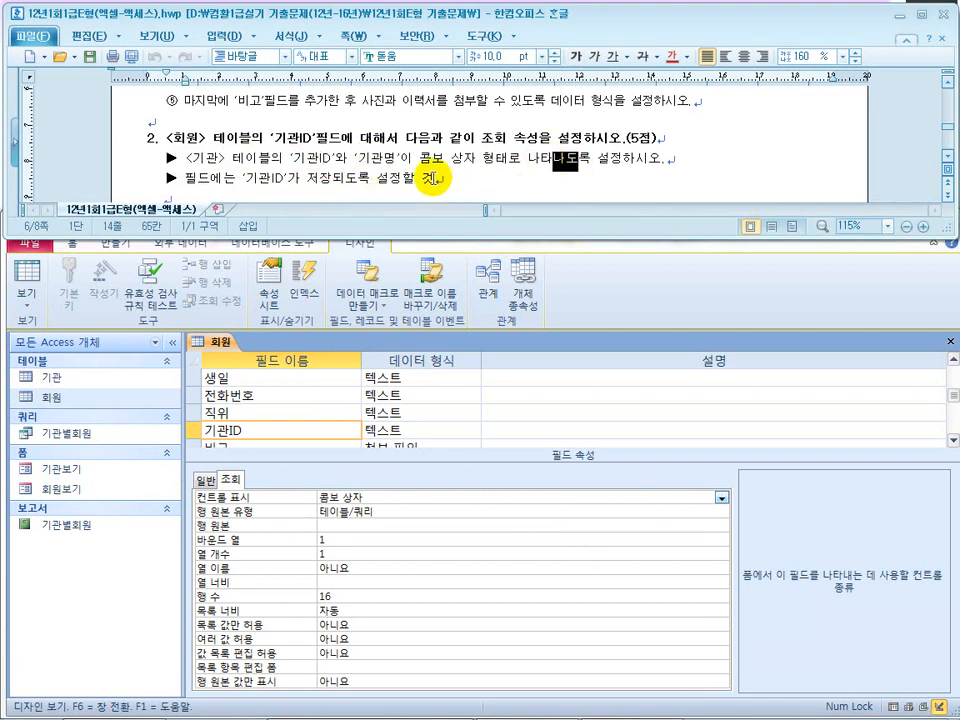
pyautogui.click(385, 512)
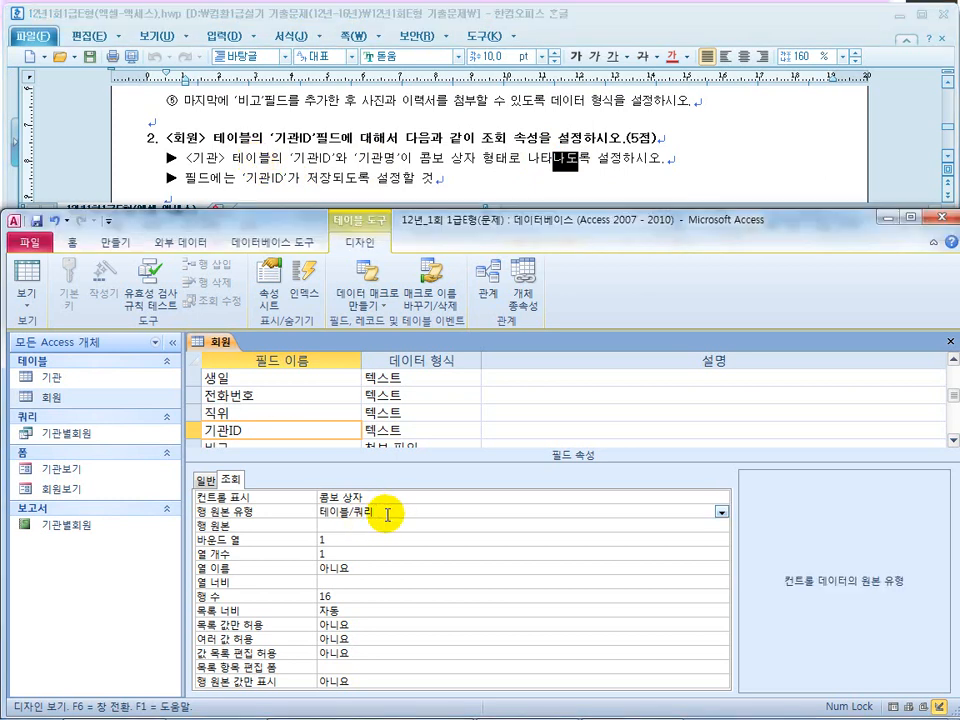
pyautogui.click(721, 511)
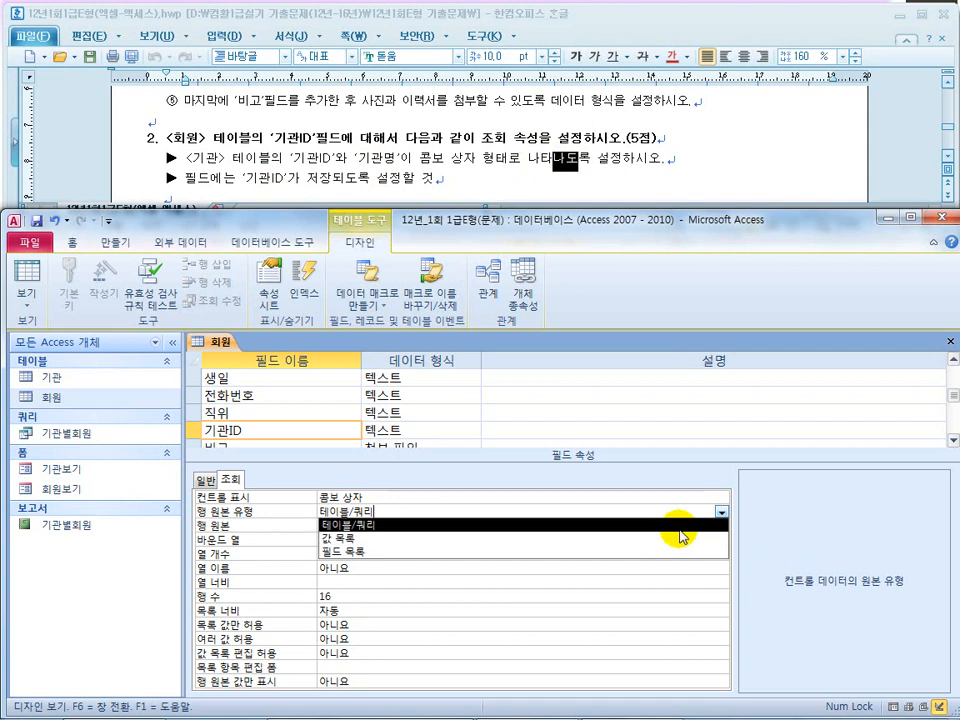
pyautogui.click(675, 524)
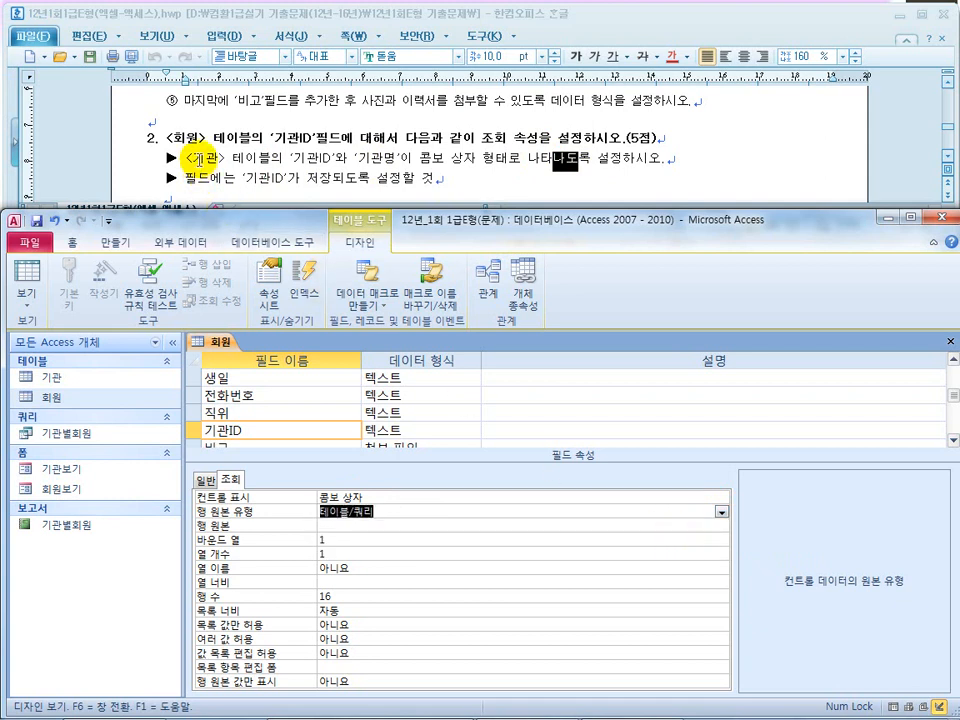
# Step: Start building the row source query from the 기관 table, adding its 기관ID and 기관명 fields to the grid
pyautogui.click(352, 526)
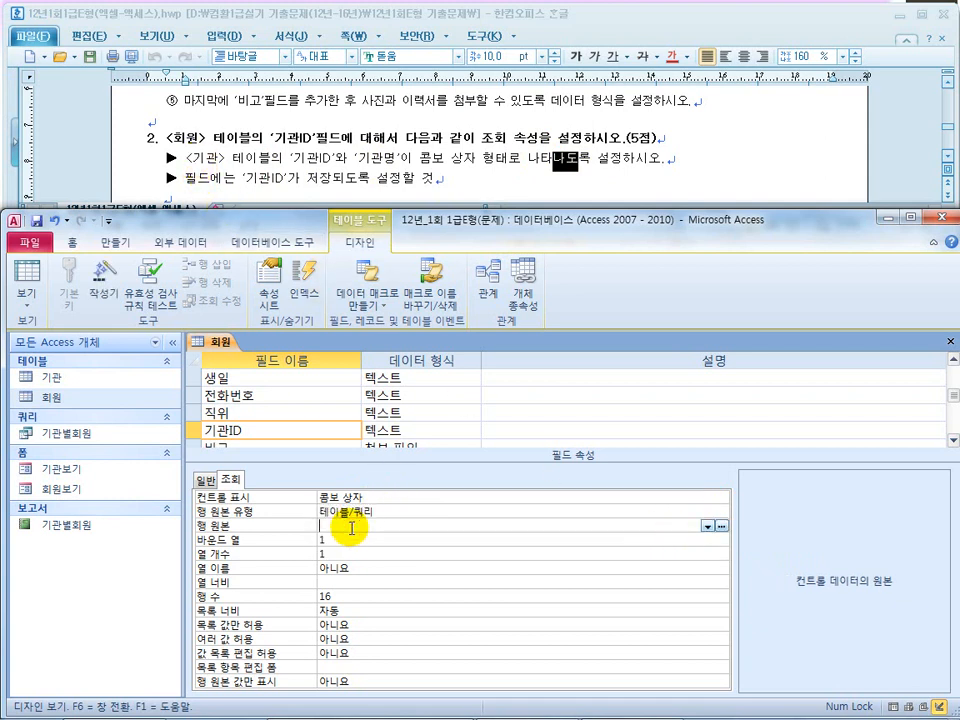
pyautogui.click(721, 527)
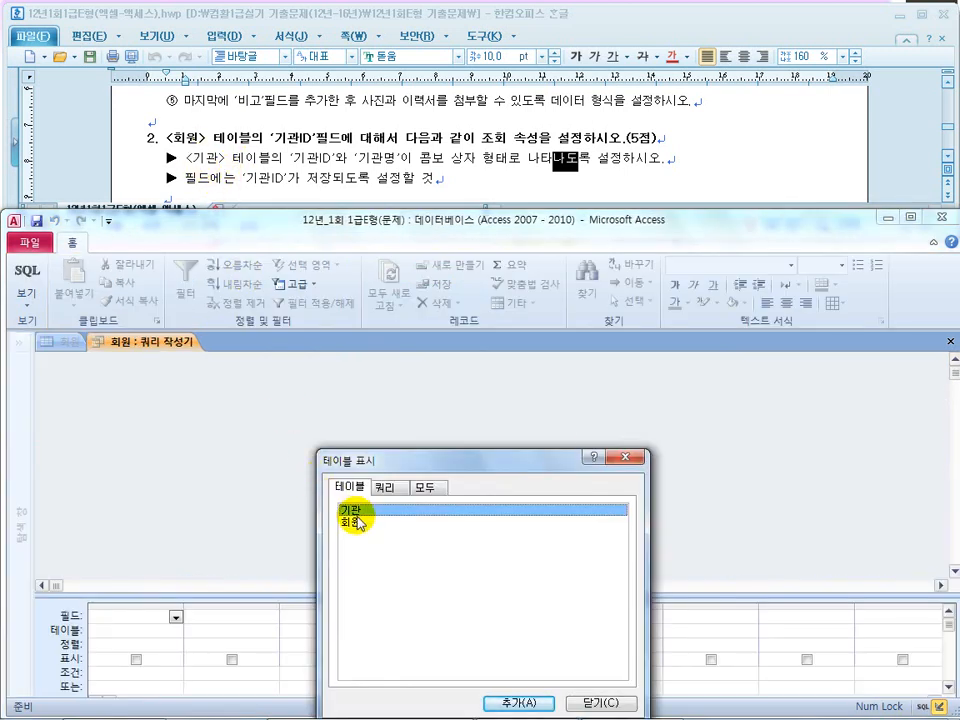
pyautogui.click(520, 703)
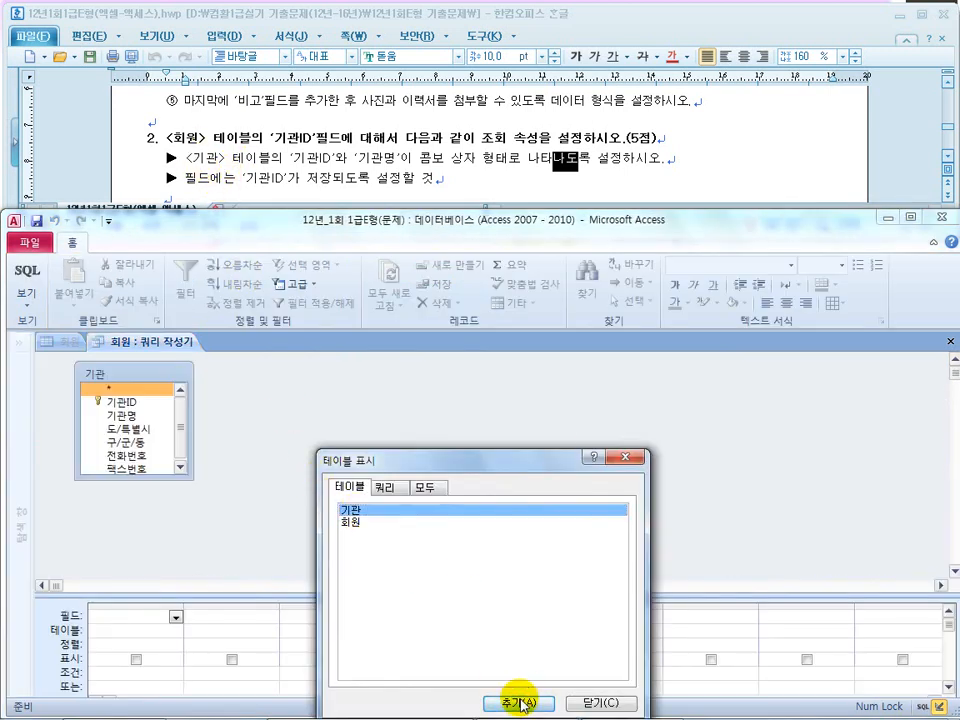
pyautogui.click(600, 703)
pyautogui.click(131, 403)
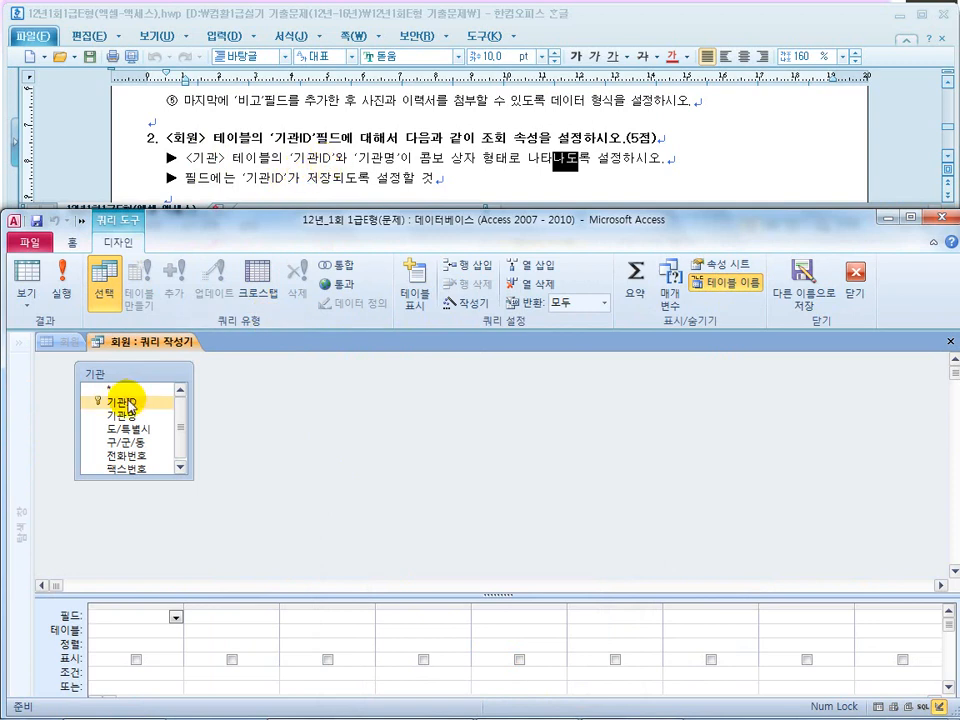
pyautogui.doubleClick(131, 403)
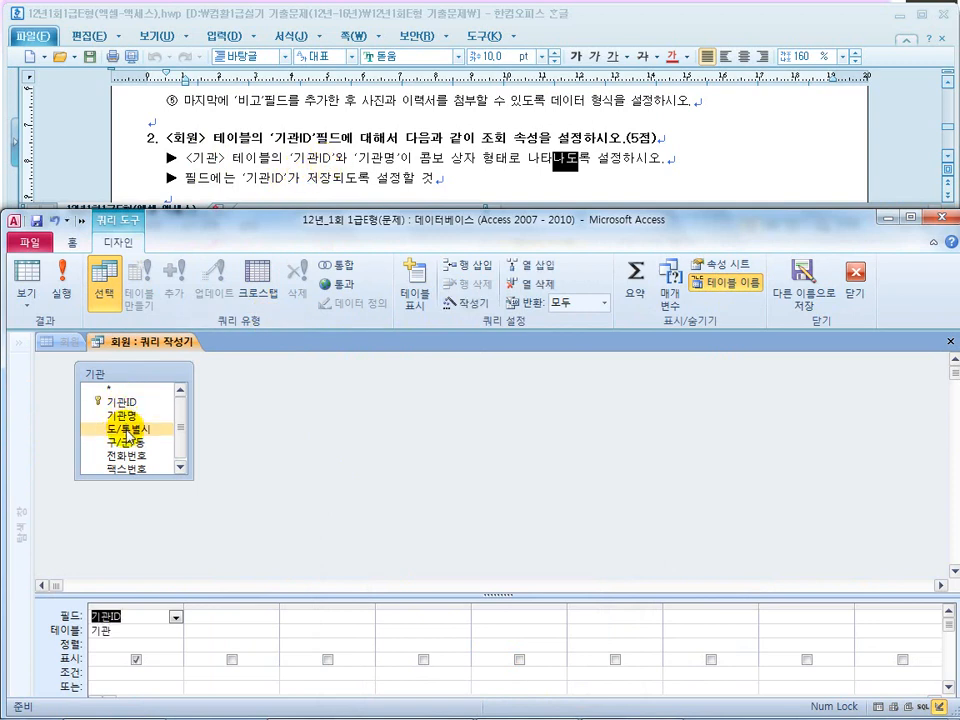
pyautogui.doubleClick(131, 424)
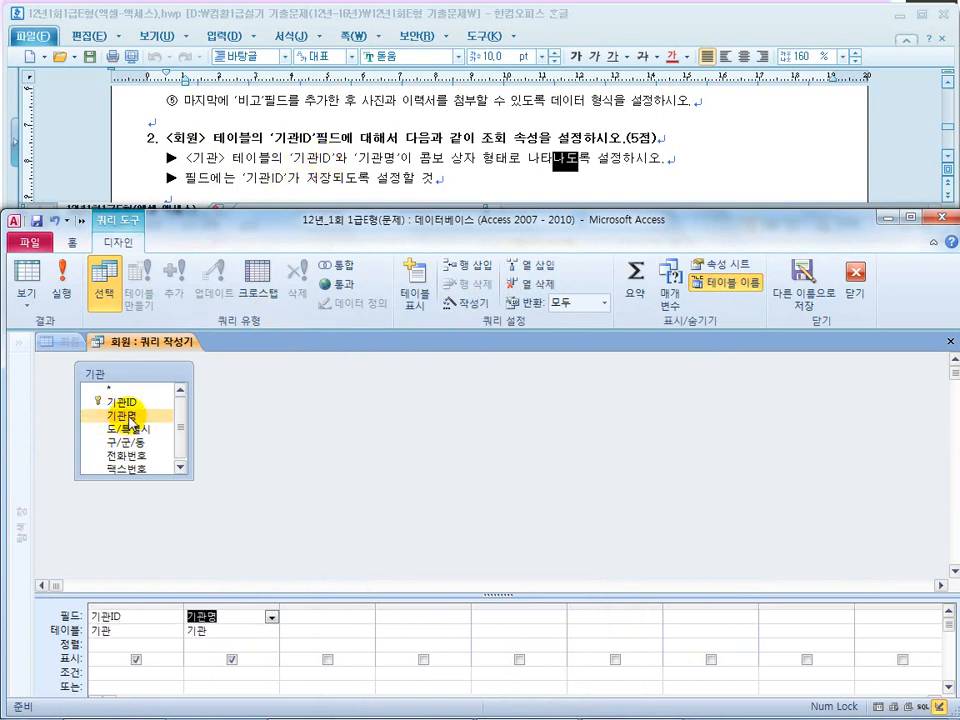
# Step: Switch to the slide show to review the DB구축 answer slides, and bring back the Access query builder and the Hangul exam document
pyautogui.press('super')
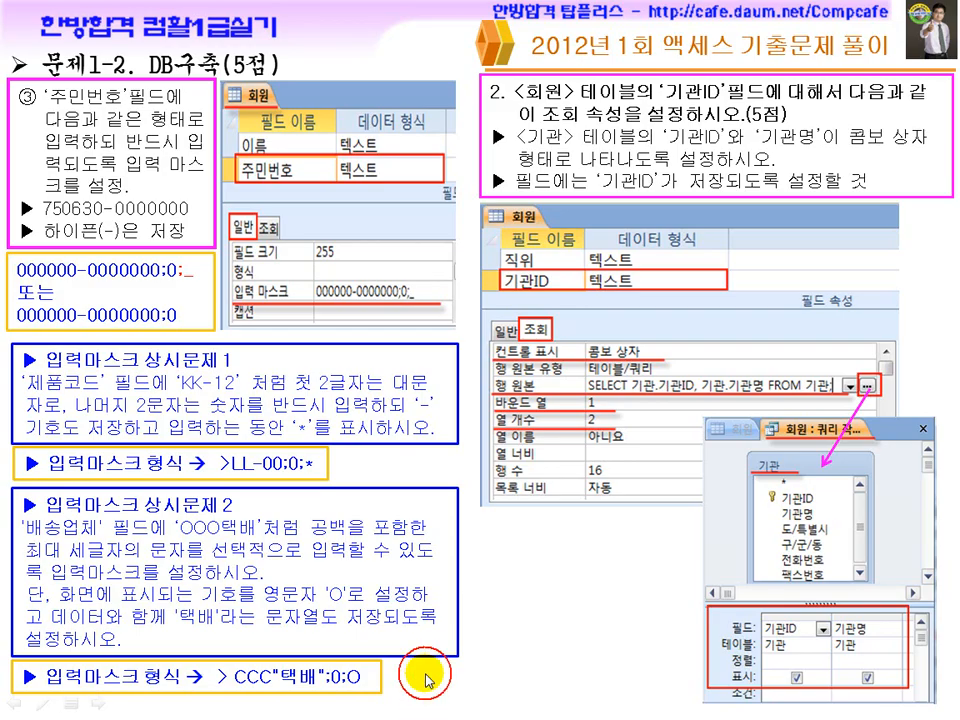
pyautogui.click(425, 703)
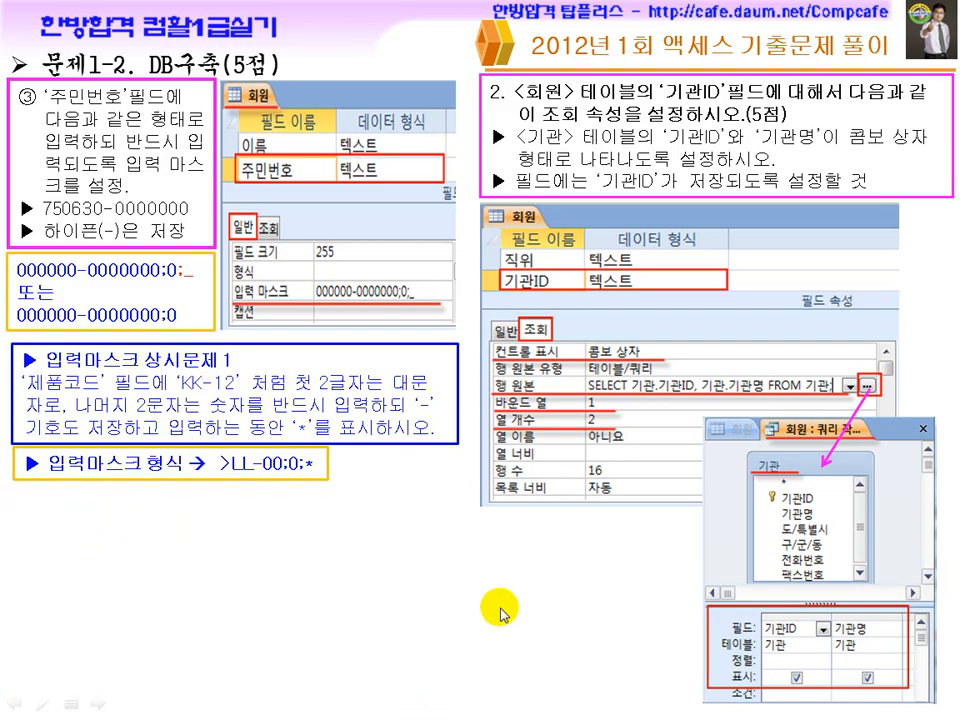
pyautogui.press('pageup')
pyautogui.press('pageup')
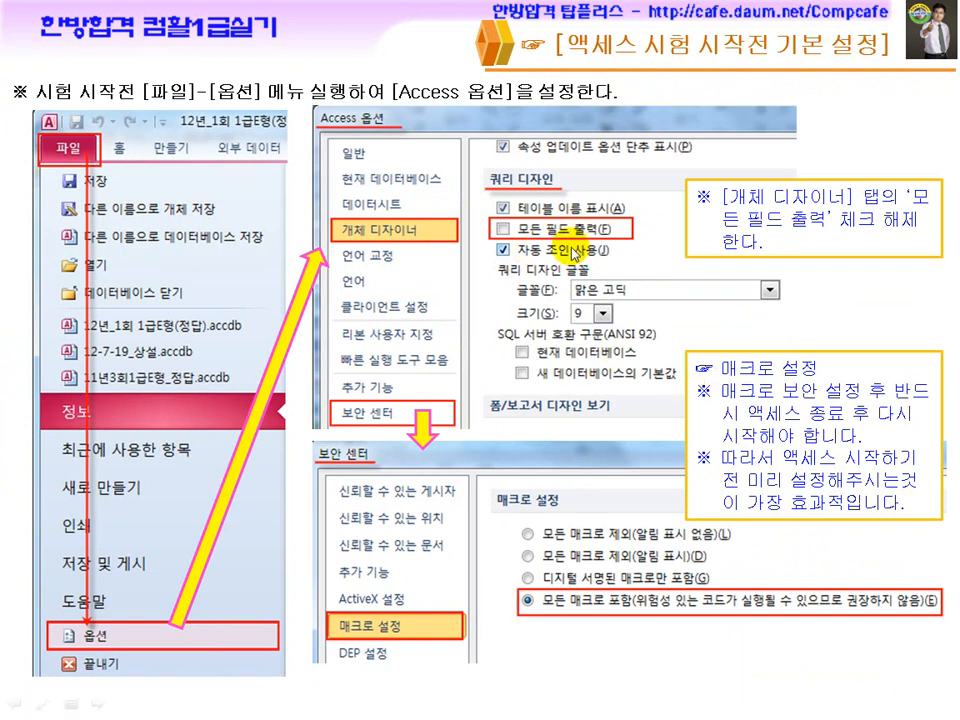
pyautogui.press('pagedown')
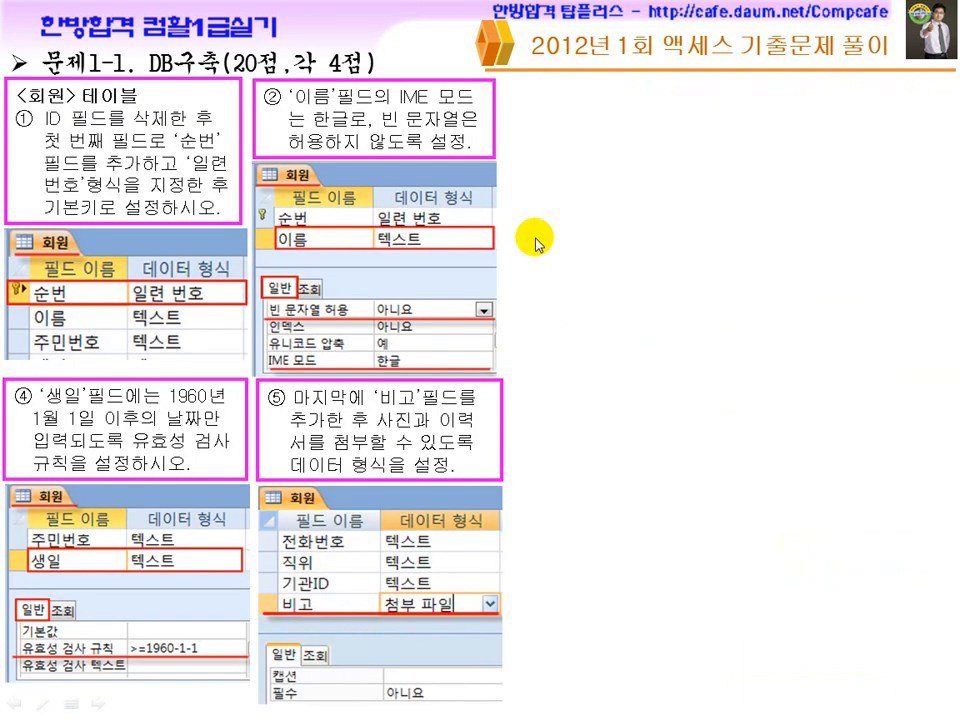
pyautogui.press('pagedown')
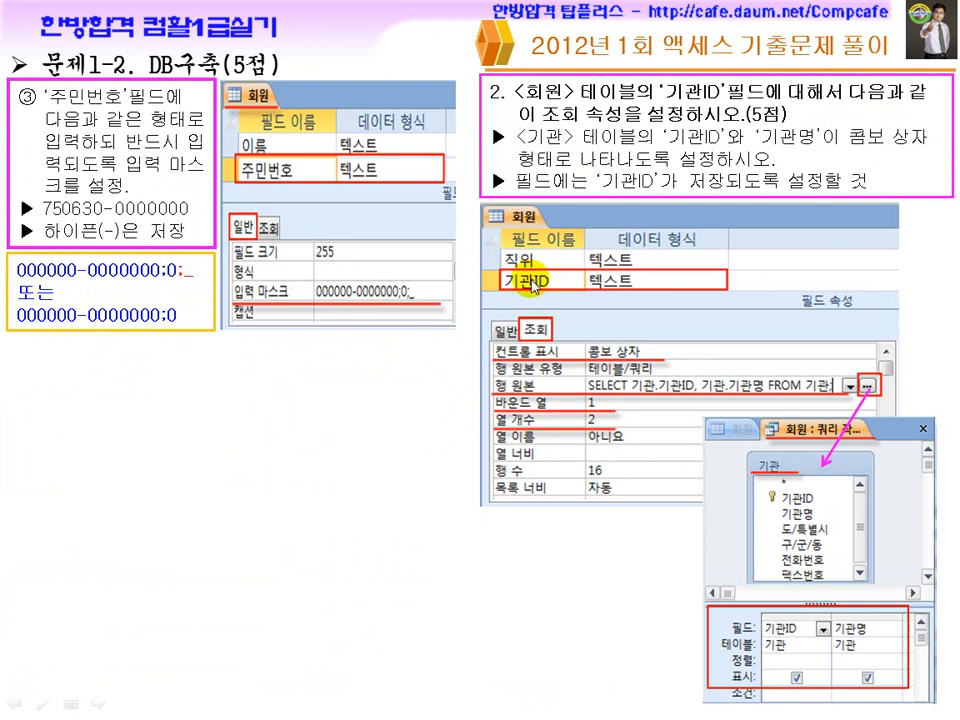
pyautogui.press('super')
pyautogui.click(494, 703)
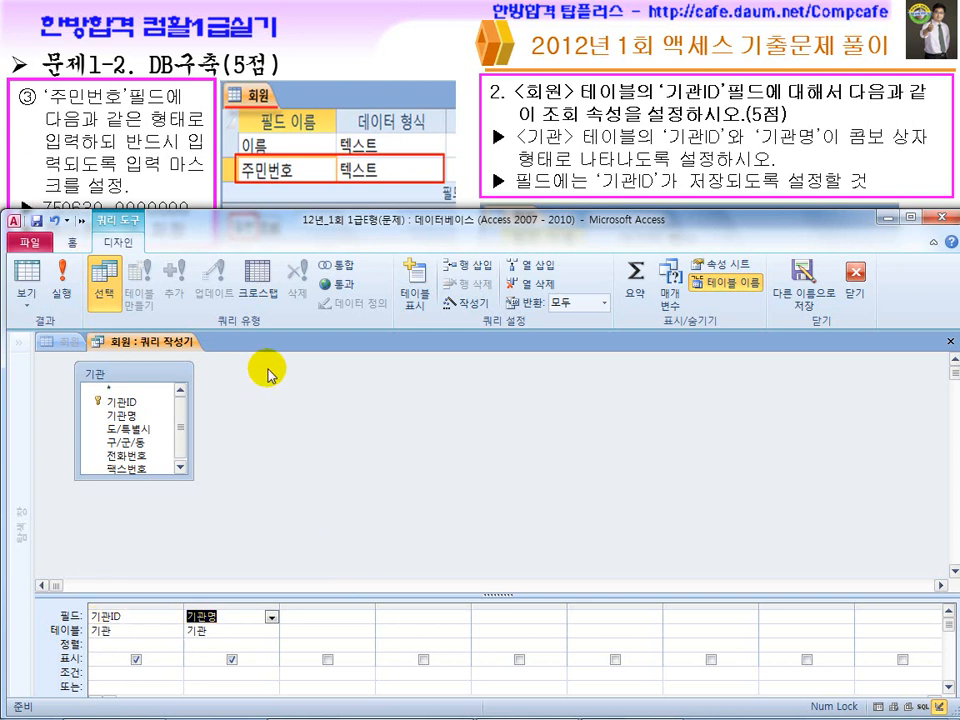
pyautogui.click(664, 693)
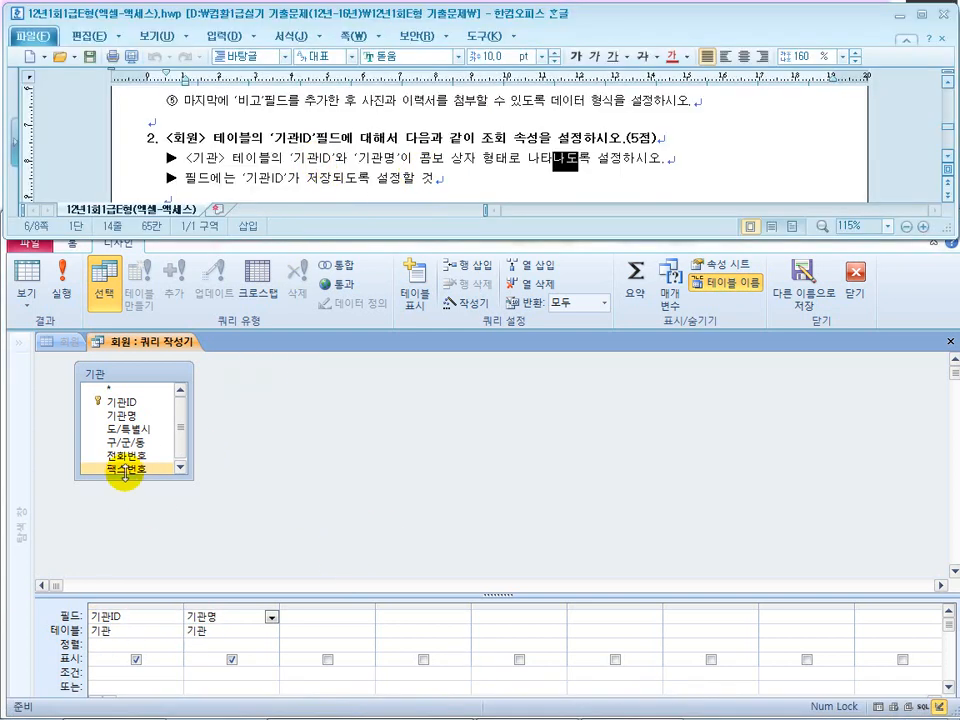
# Step: Close the query builder and save its SQL statement as the 기관ID lookup's row source
pyautogui.click(855, 285)
pyautogui.click(855, 285)
pyautogui.click(397, 418)
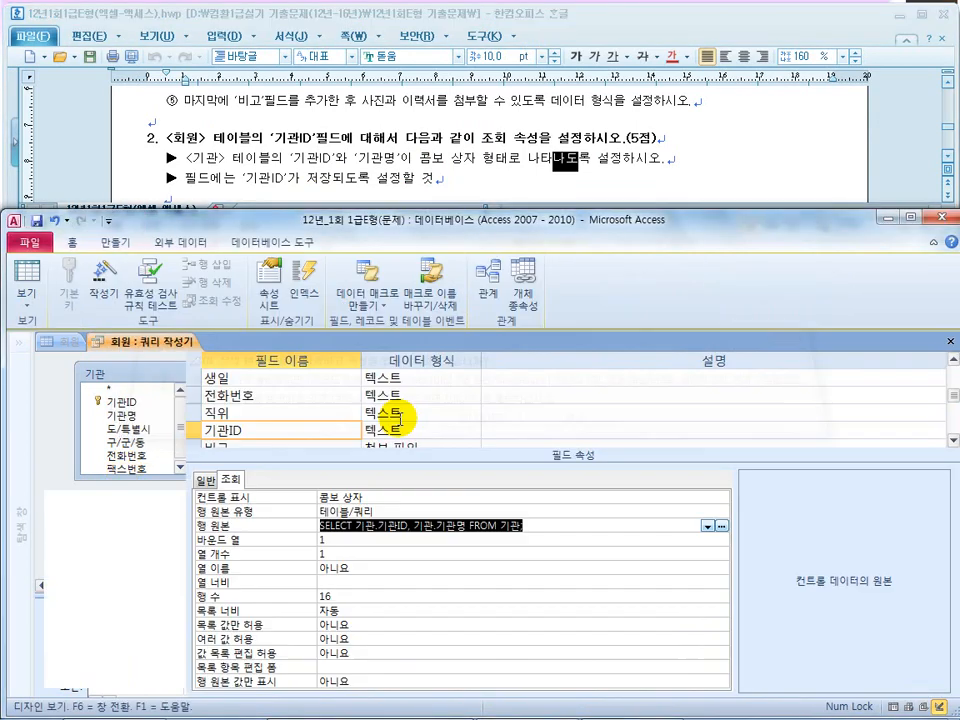
# Step: Examine the row source's fields and table, and compare the bound column with the document's requirement to store 기관ID
pyautogui.moveTo(379, 524); pyautogui.dragTo(413, 524)
pyautogui.click(456, 526)
pyautogui.moveTo(521, 524); pyautogui.dragTo(494, 520)
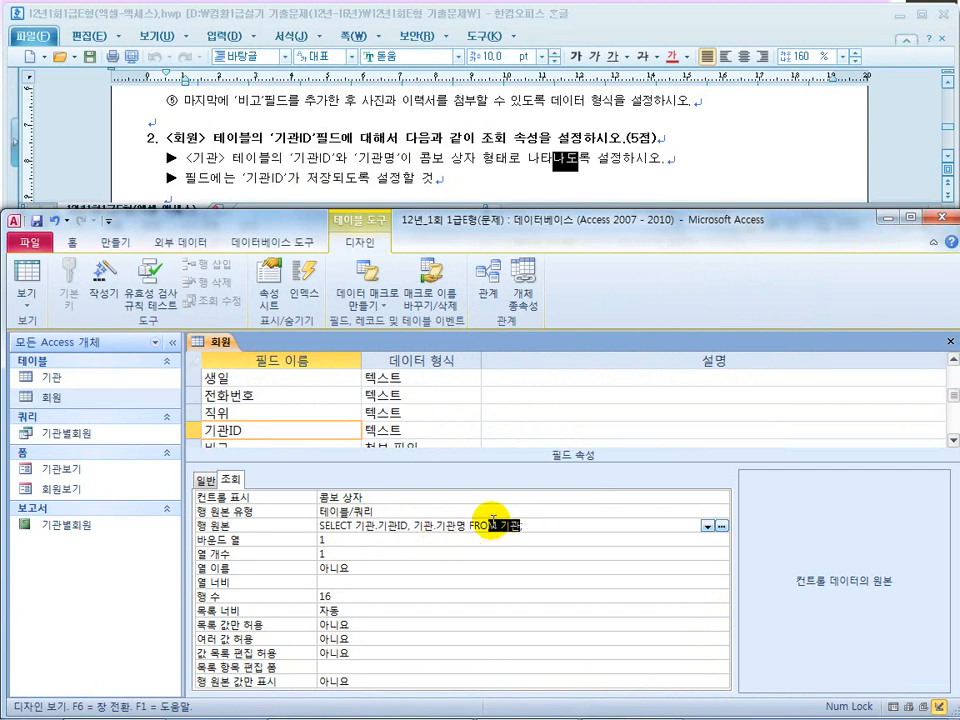
pyautogui.click(325, 540)
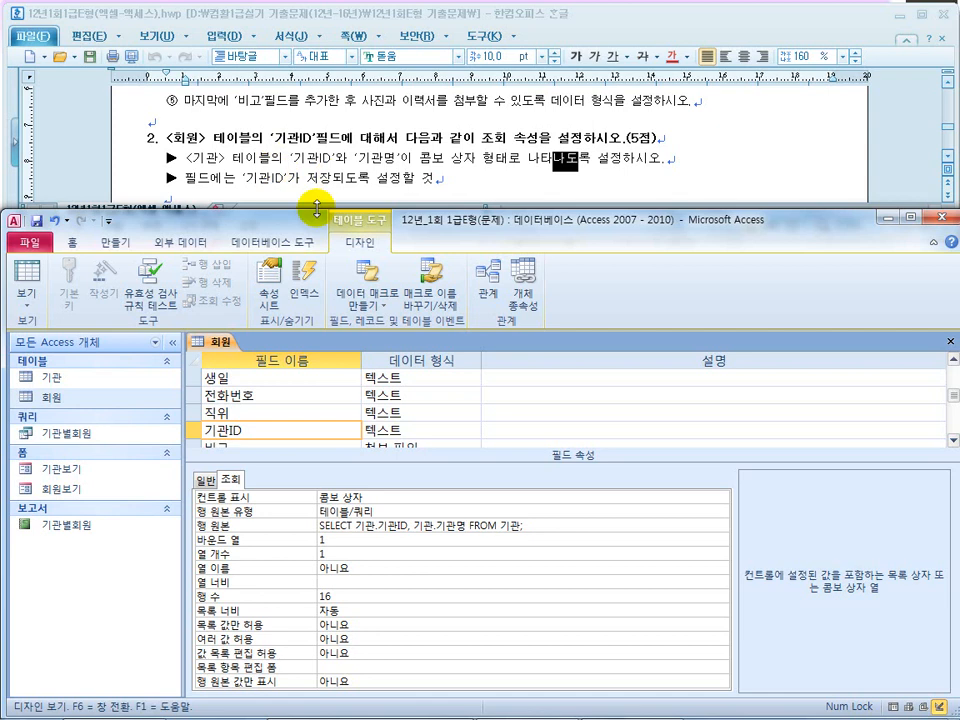
pyautogui.moveTo(240, 186)
pyautogui.mouseDown()
pyautogui.moveTo(345, 184)
pyautogui.moveTo(305, 188)
pyautogui.moveTo(322, 205)
pyautogui.moveTo(334, 172)
pyautogui.moveTo(397, 167)
pyautogui.mouseUp()
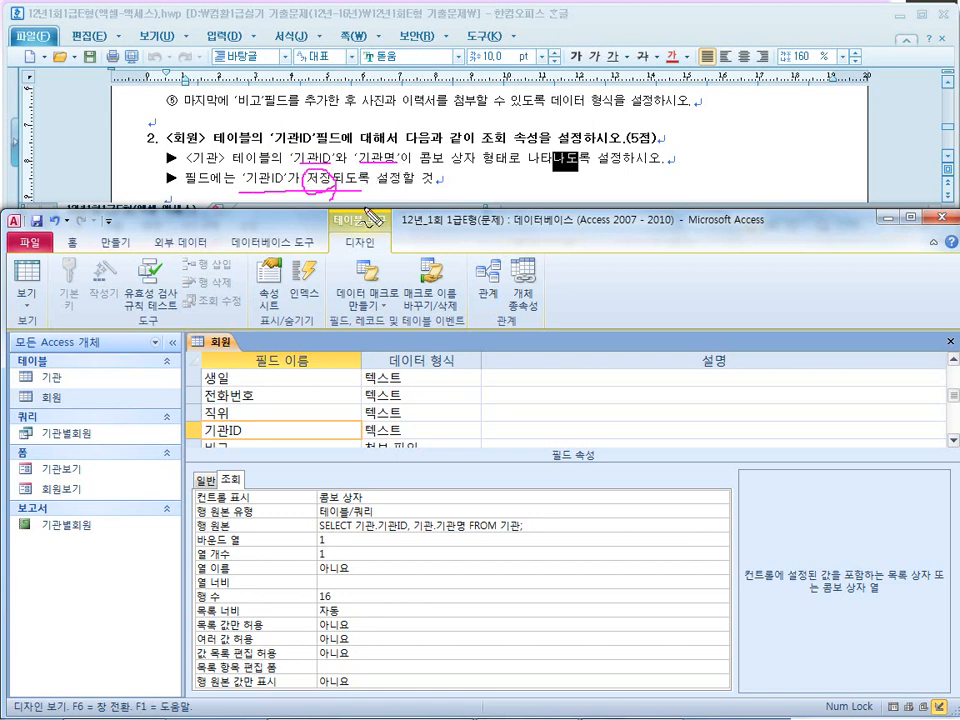
pyautogui.moveTo(287, 195)
pyautogui.mouseDown()
pyautogui.moveTo(283, 188)
pyautogui.moveTo(285, 236)
pyautogui.mouseUp()
pyautogui.moveTo(197, 547); pyautogui.dragTo(243, 547)
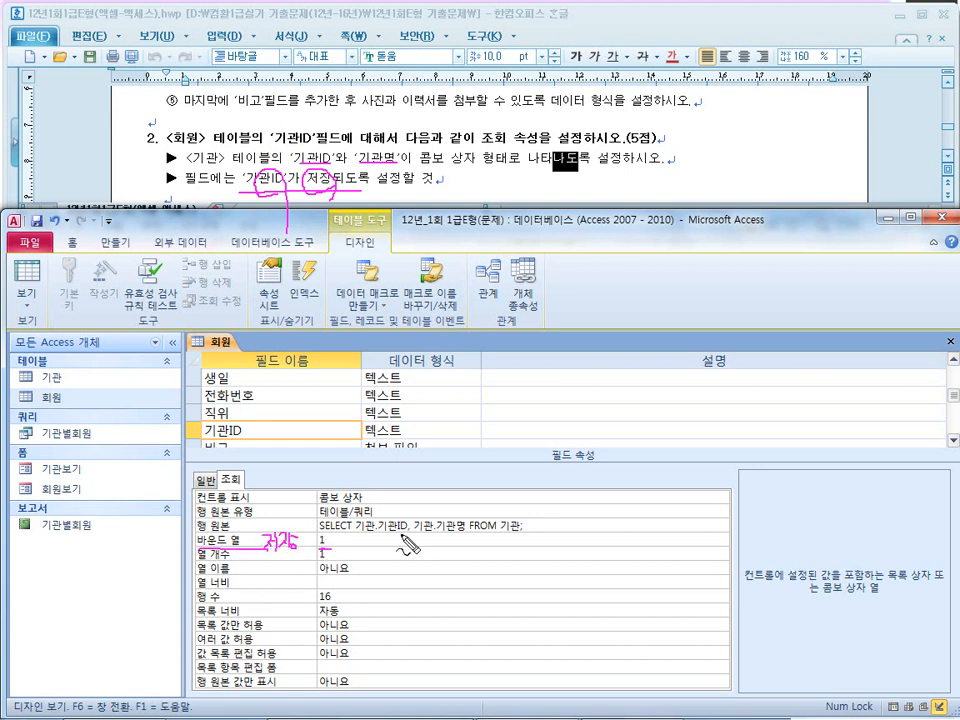
pyautogui.moveTo(446, 545); pyautogui.dragTo(455, 522)
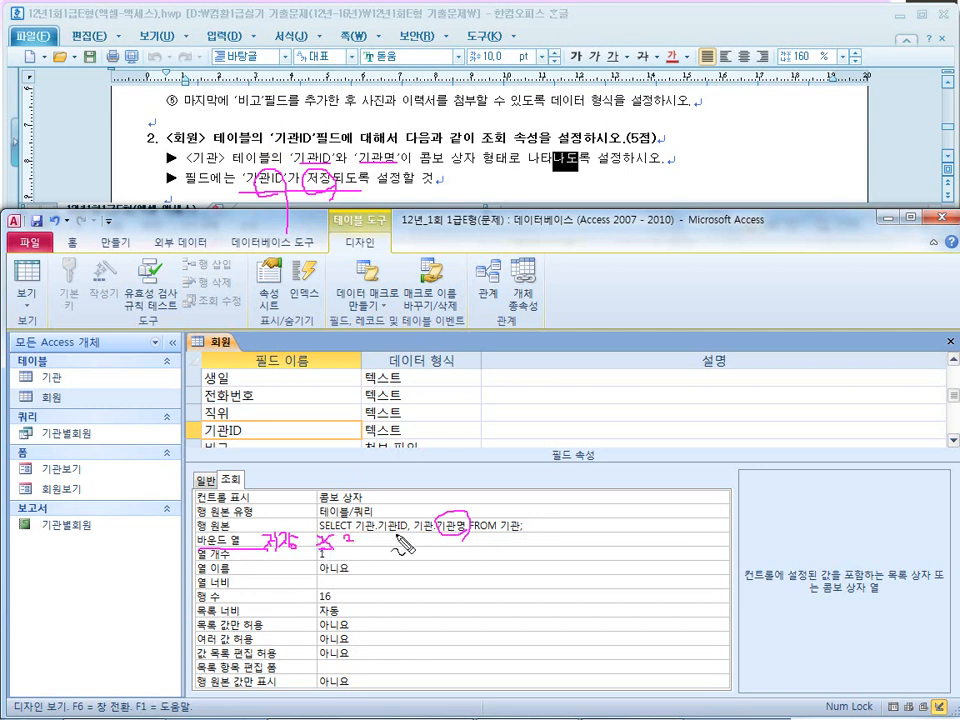
pyautogui.moveTo(400, 522); pyautogui.dragTo(455, 517)
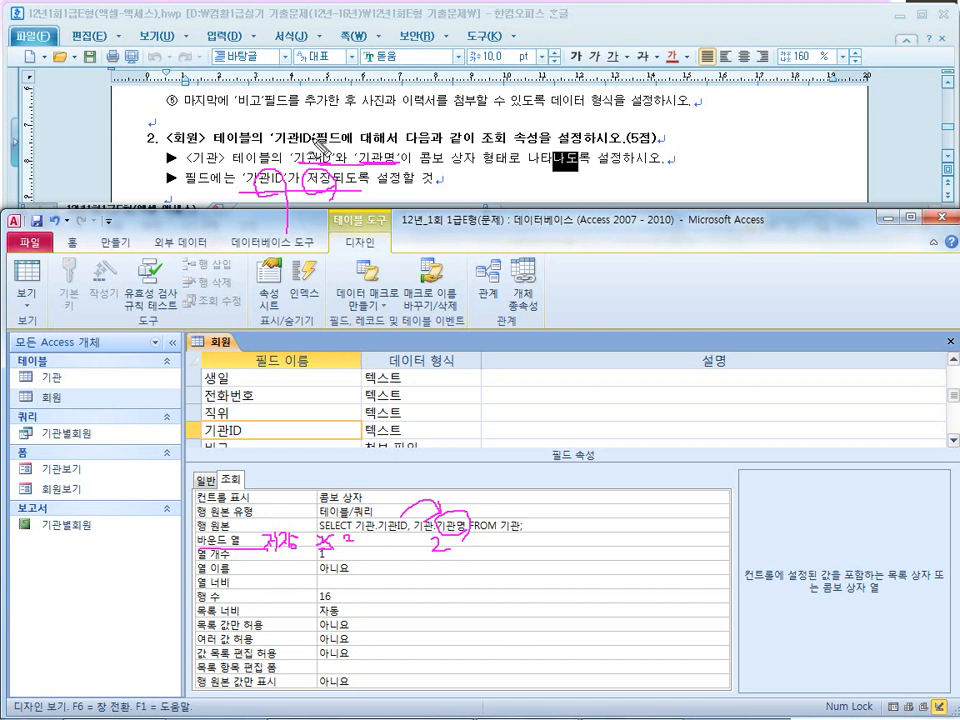
# Step: Set the column count of the 기관ID combo box lookup to 2
pyautogui.click(335, 542)
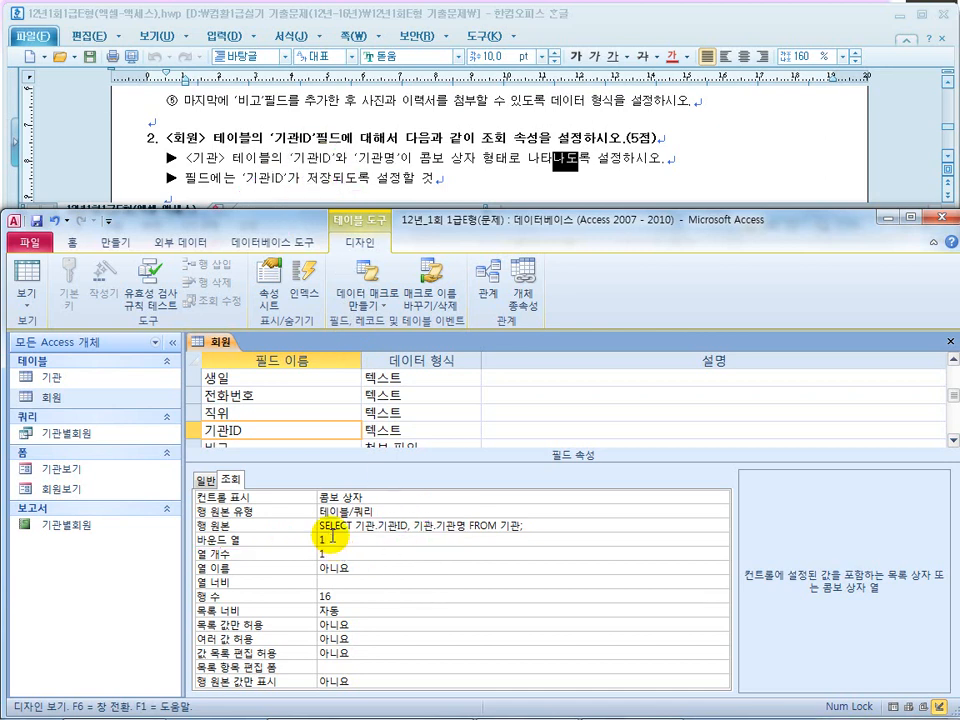
pyautogui.click(313, 553)
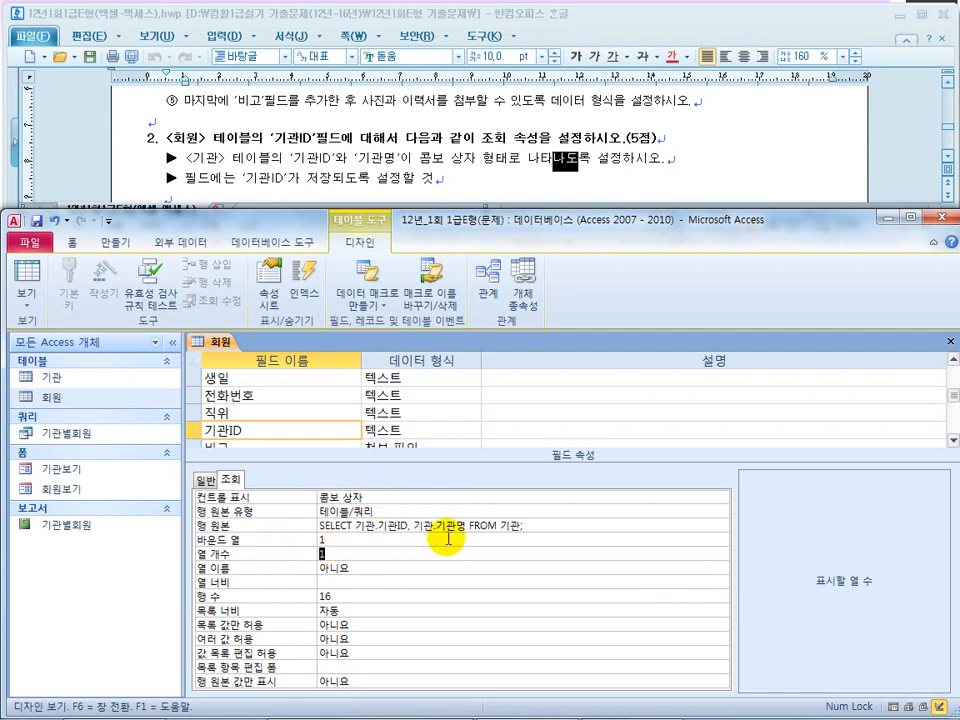
pyautogui.press('Return')
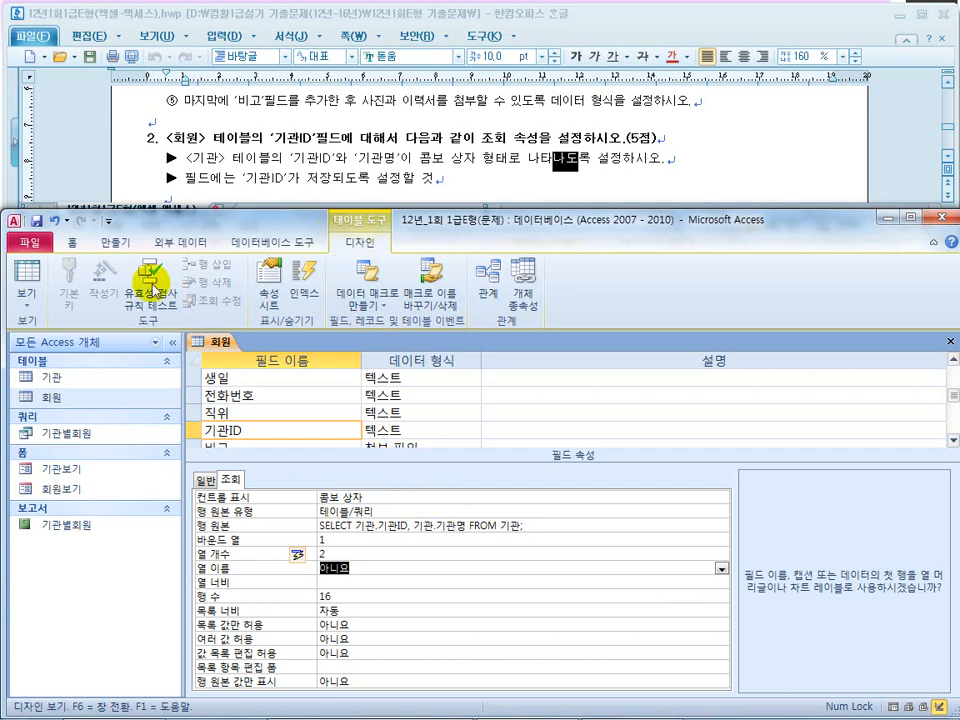
# Step: Save the 회원 table, view it as a datasheet and expand the 기관ID combo box list of the first record
pyautogui.click(28, 272)
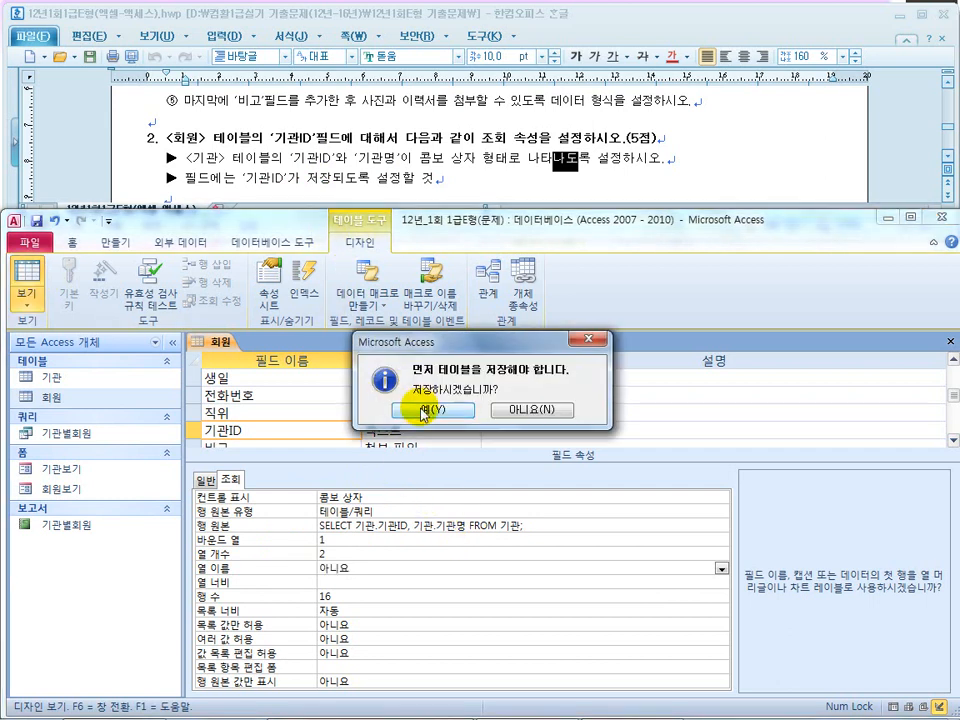
pyautogui.click(424, 406)
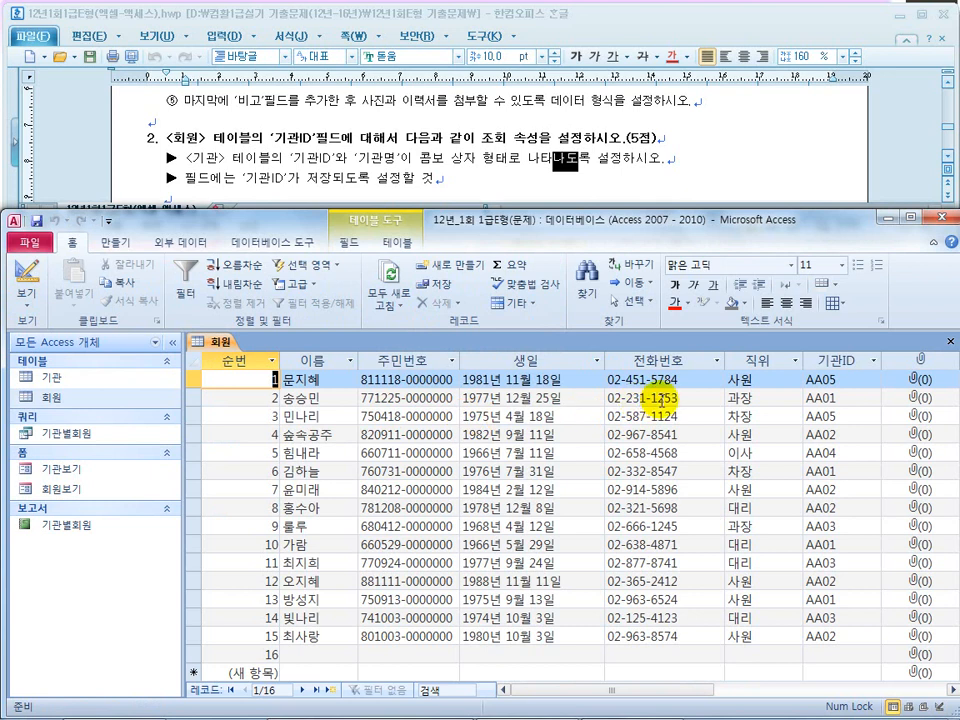
pyautogui.click(860, 381)
pyautogui.click(873, 380)
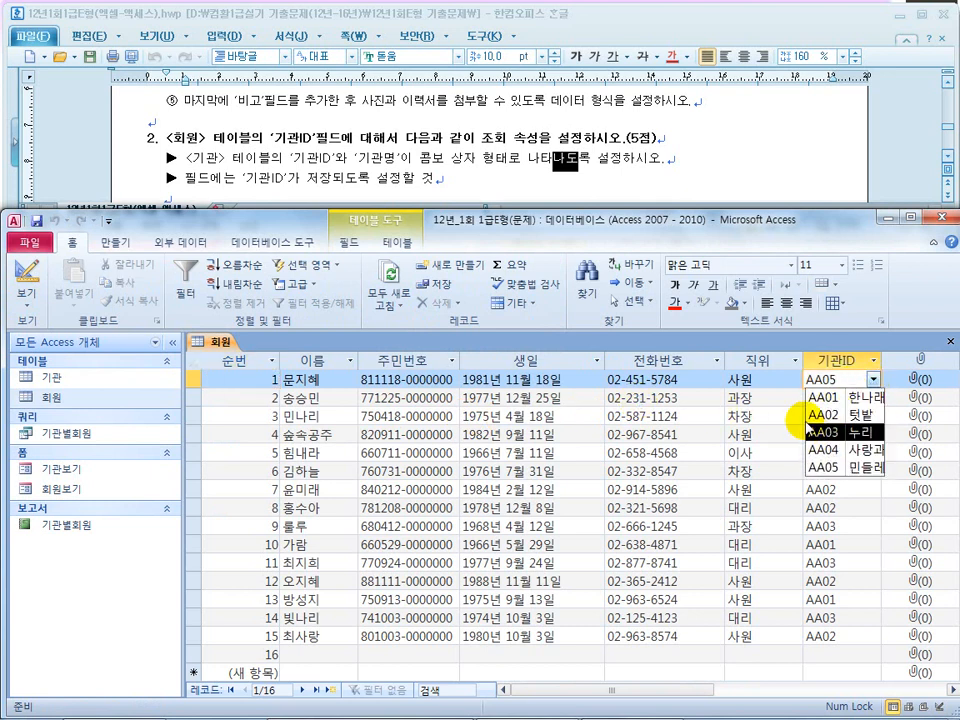
# Step: Compare the first record's 기관ID list with the lookup requirements in task 2 of the exam document
pyautogui.click(524, 177)
pyautogui.scroll(-5, 522, 172)
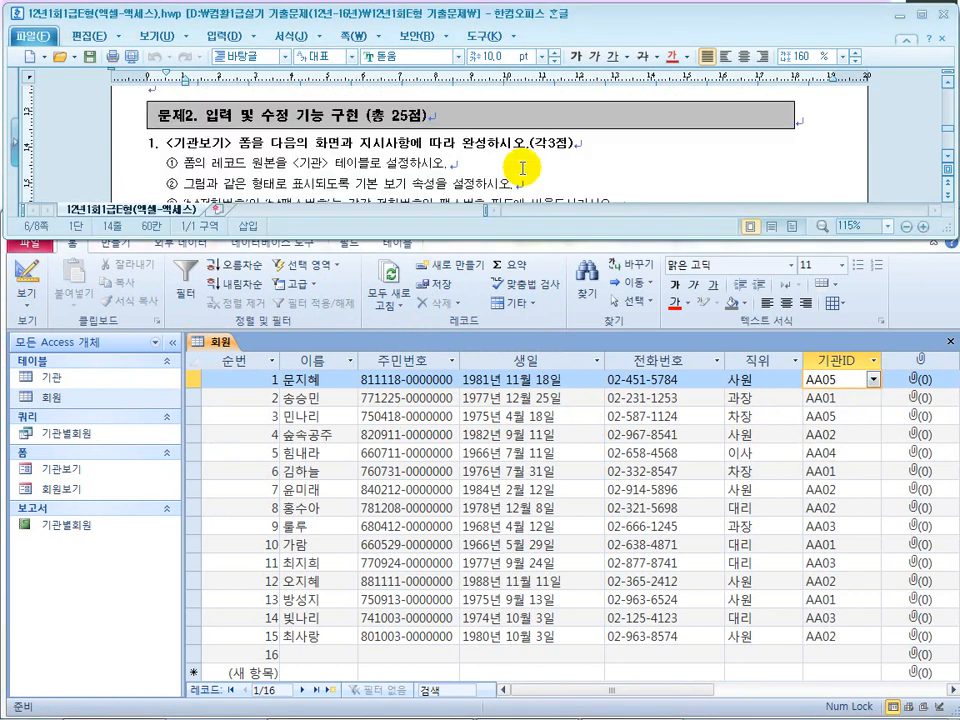
pyautogui.scroll(2, 522, 170)
pyautogui.click(872, 379)
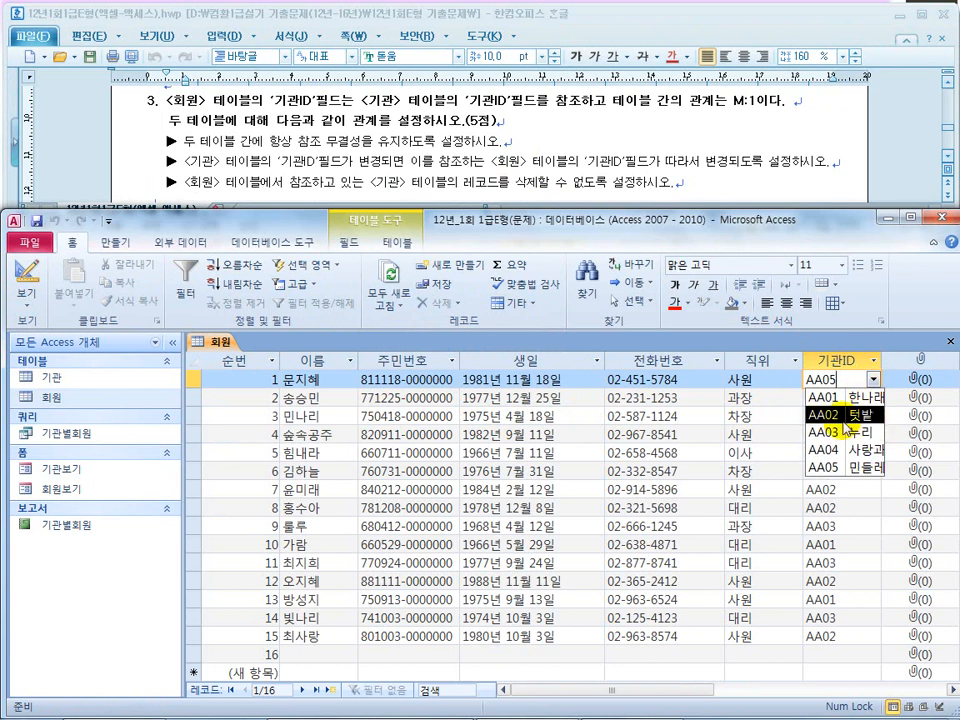
pyautogui.click(596, 190)
pyautogui.scroll(2, 592, 178)
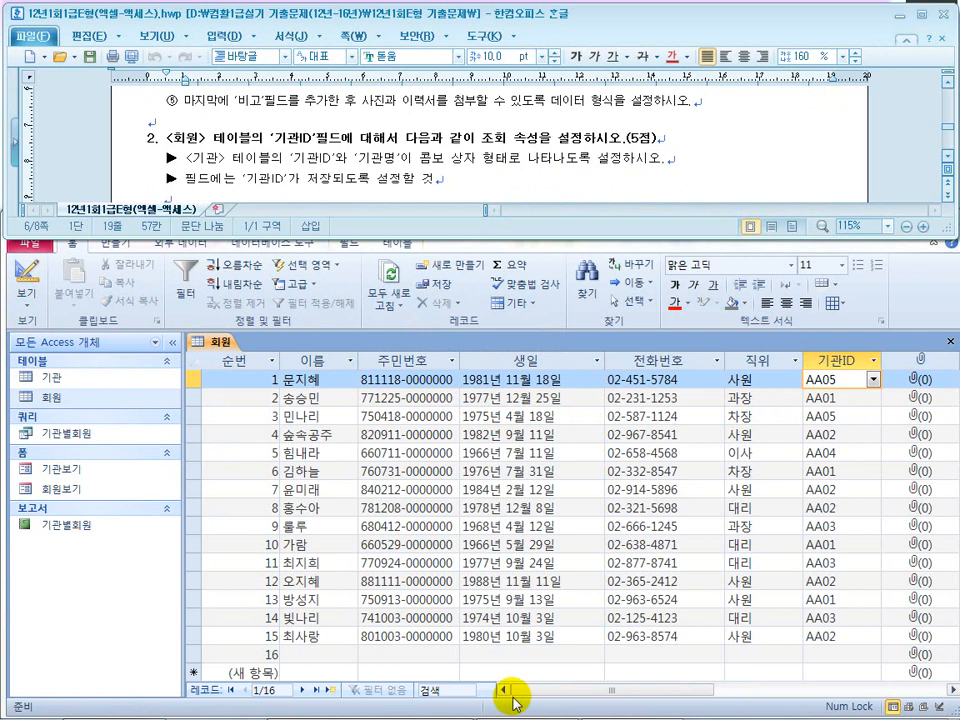
# Step: Review the answer slide for the 기관ID lookup properties, and bring back the Hangul exam document and the Access datasheet
pyautogui.press('super')
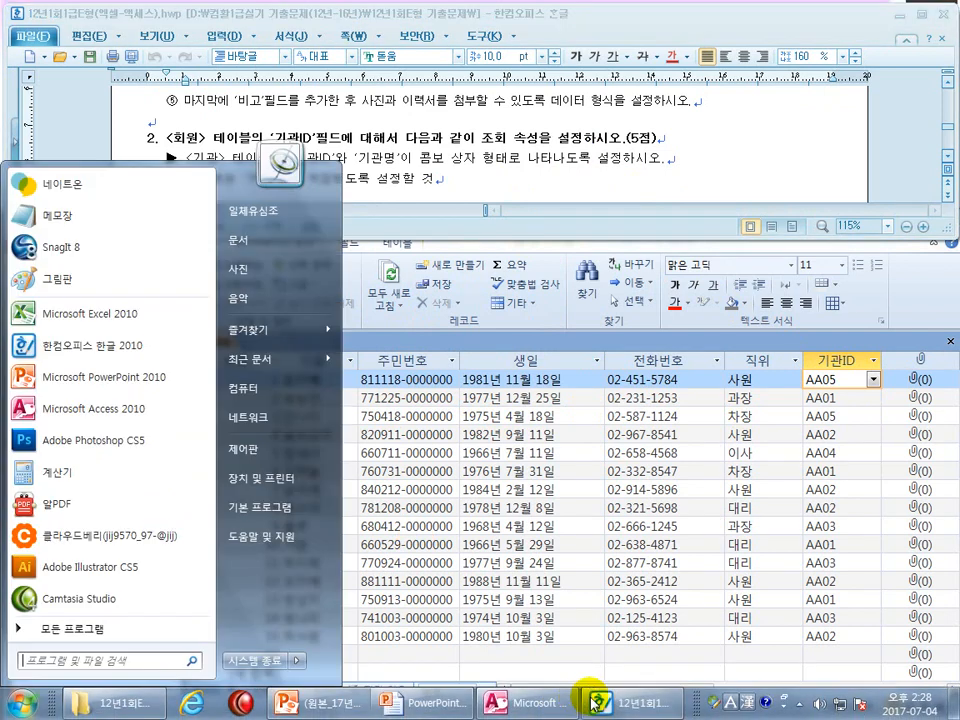
pyautogui.click(424, 702)
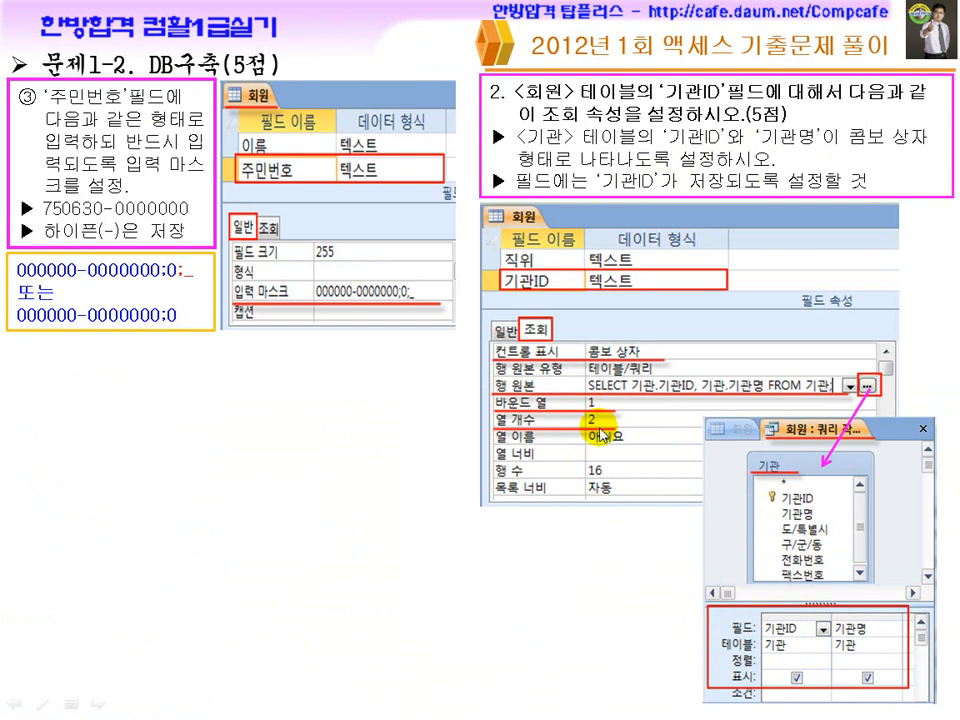
pyautogui.press('super')
pyautogui.click(641, 708)
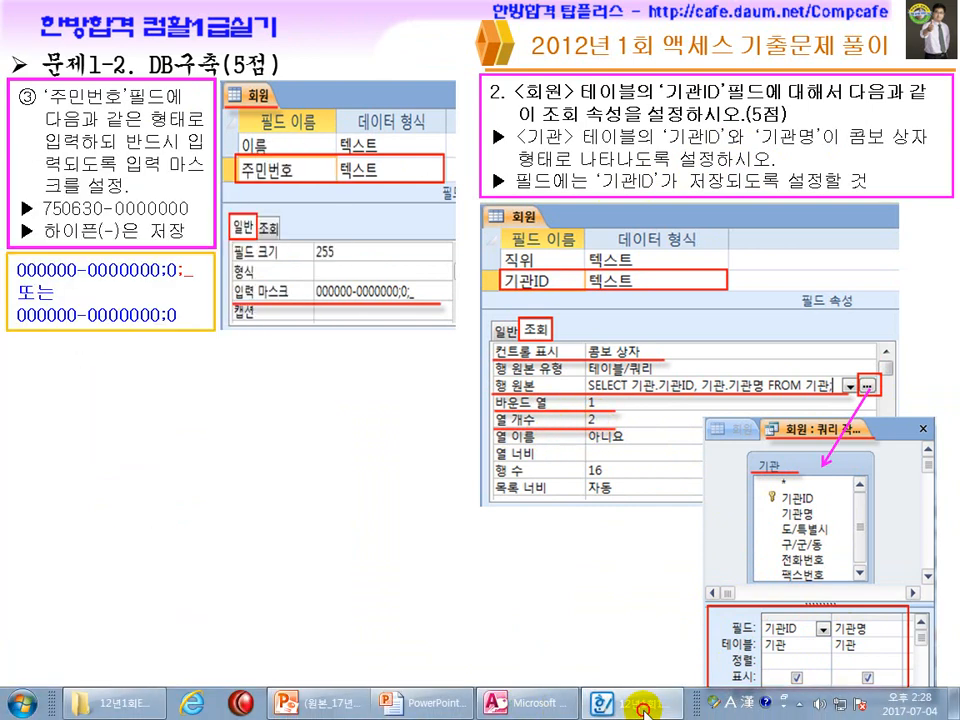
pyautogui.click(518, 705)
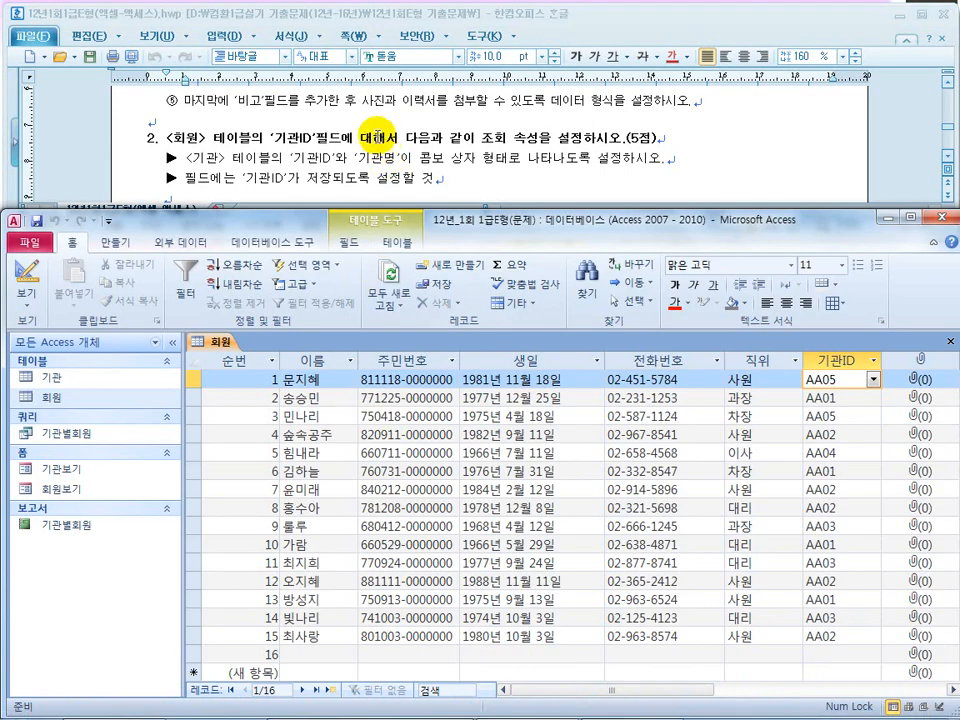
# Step: Show task 3 on table relationships in the exam document, and close the 회원 table in Access
pyautogui.click(385, 140)
pyautogui.scroll(-2, 375, 140)
pyautogui.scroll(-2, 375, 140)
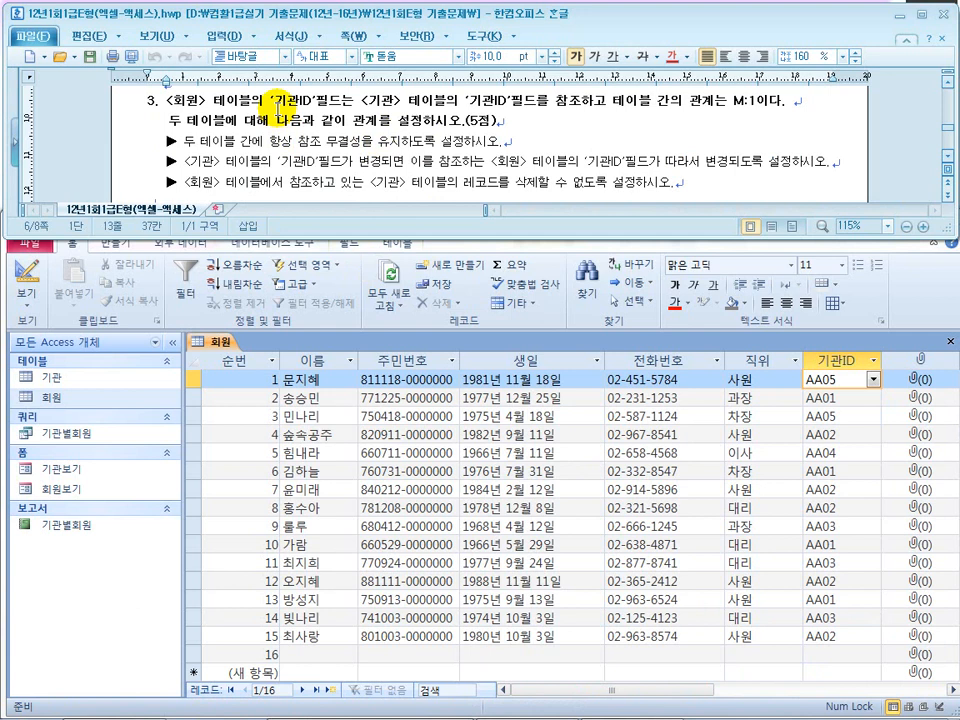
pyautogui.click(320, 242)
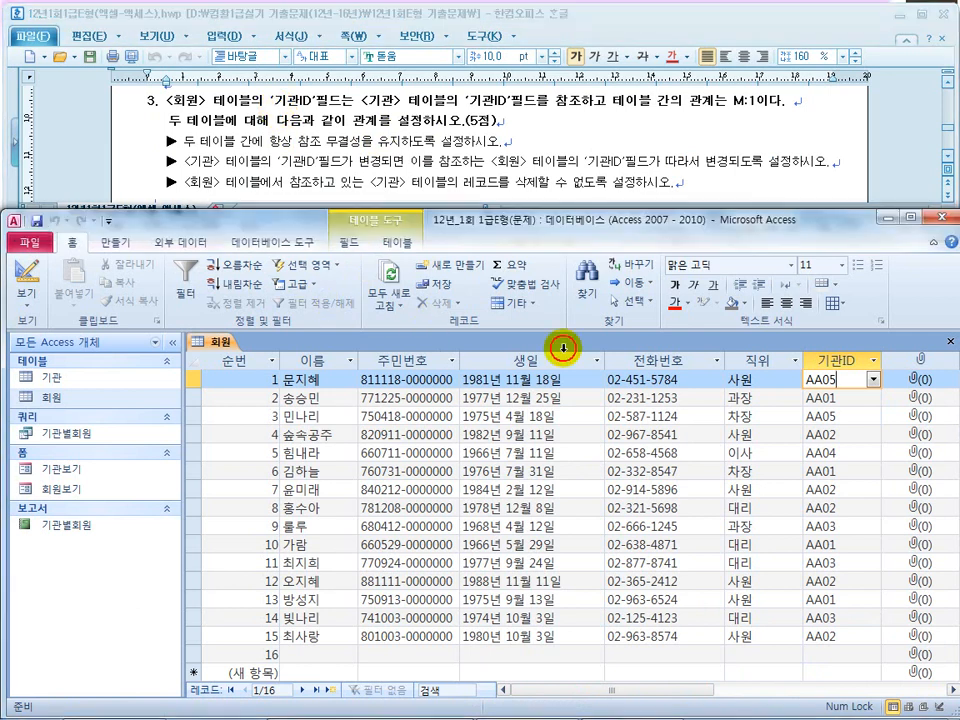
pyautogui.click(949, 343)
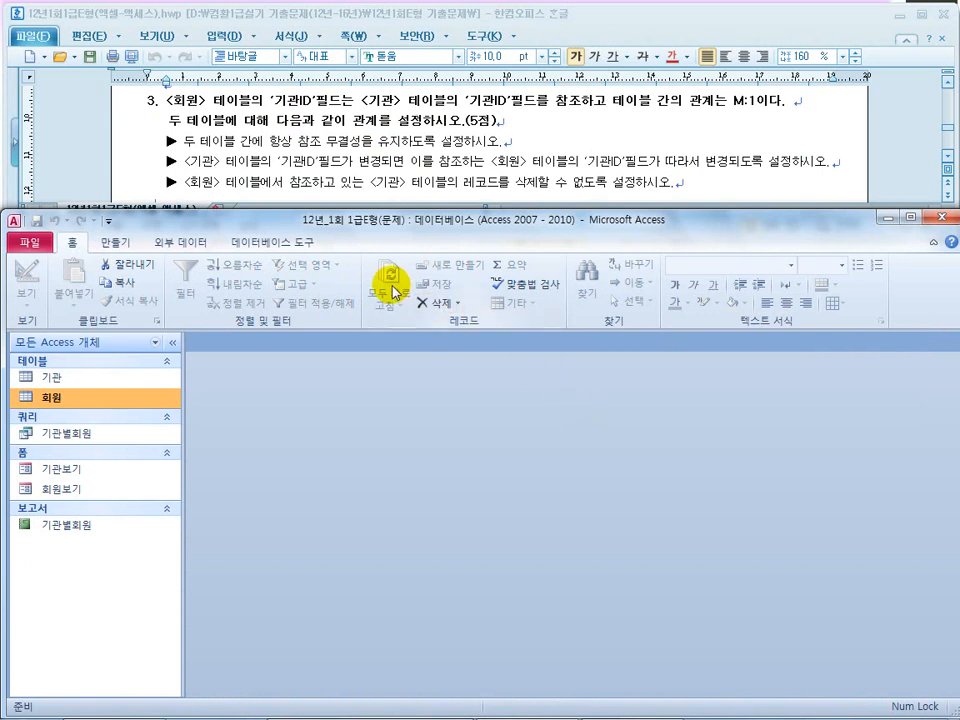
pyautogui.doubleClick(89, 396)
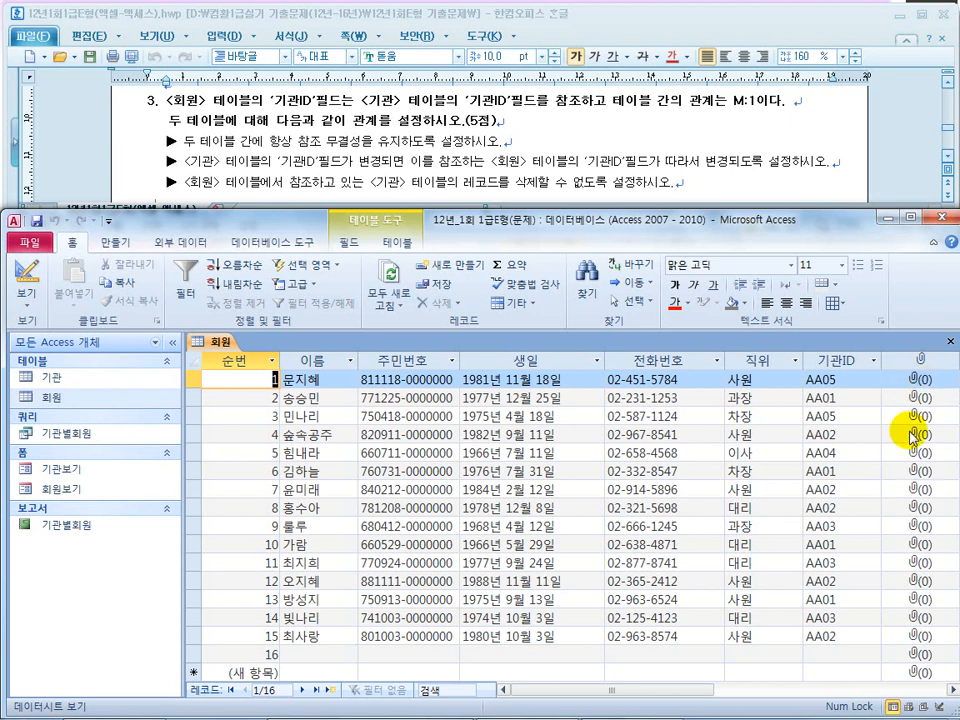
pyautogui.click(950, 341)
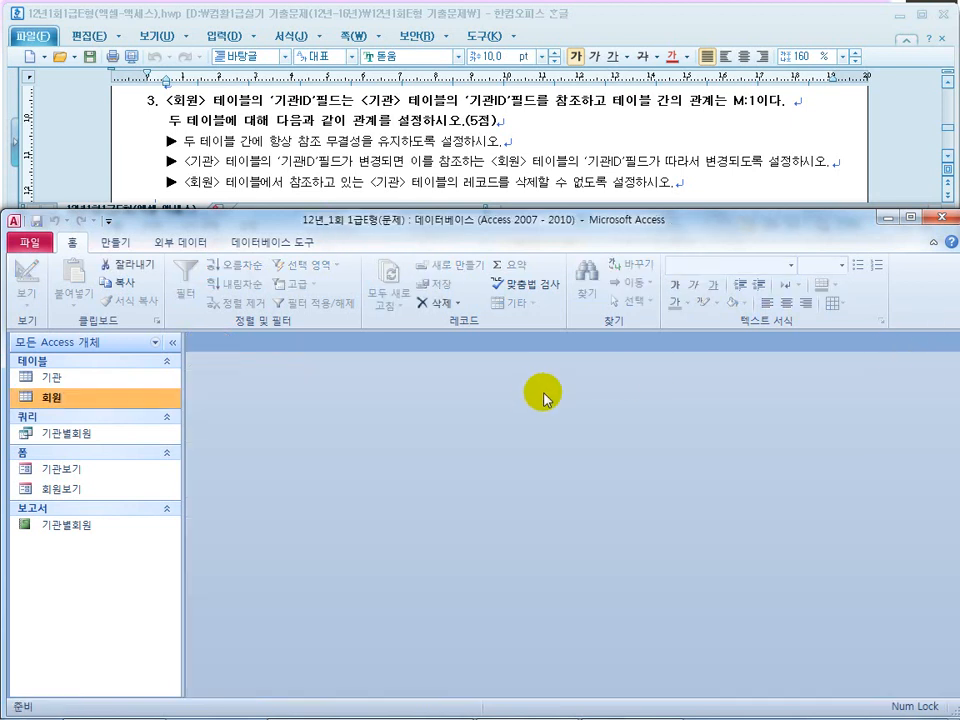
# Step: Open the Relationships window and check which tables task 3 of the exam document asks to relate
pyautogui.click(270, 242)
pyautogui.click(175, 281)
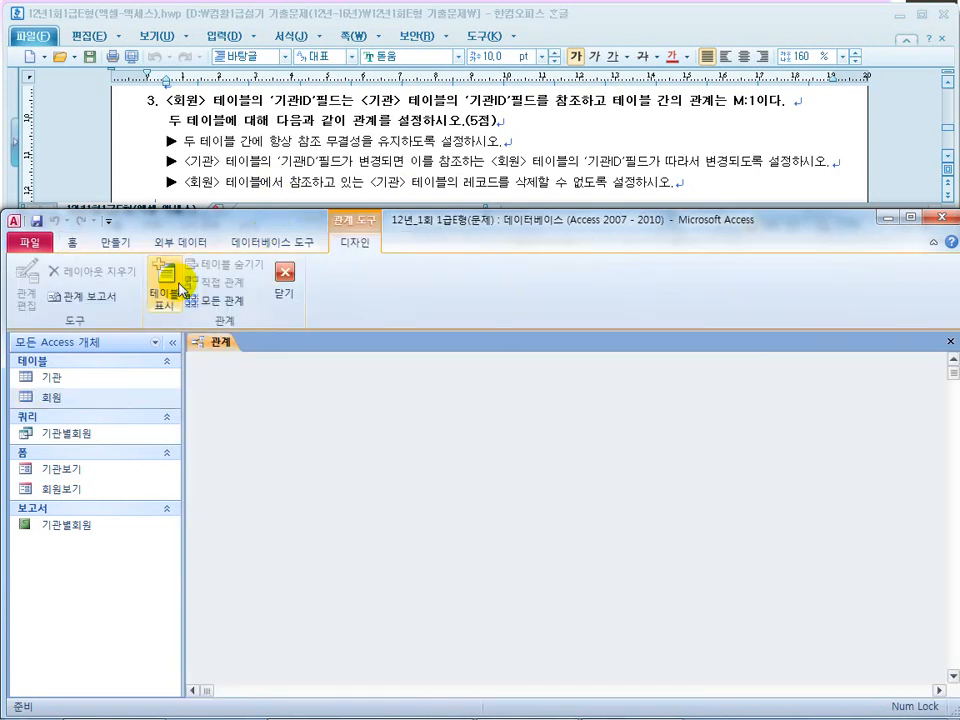
pyautogui.click(200, 101)
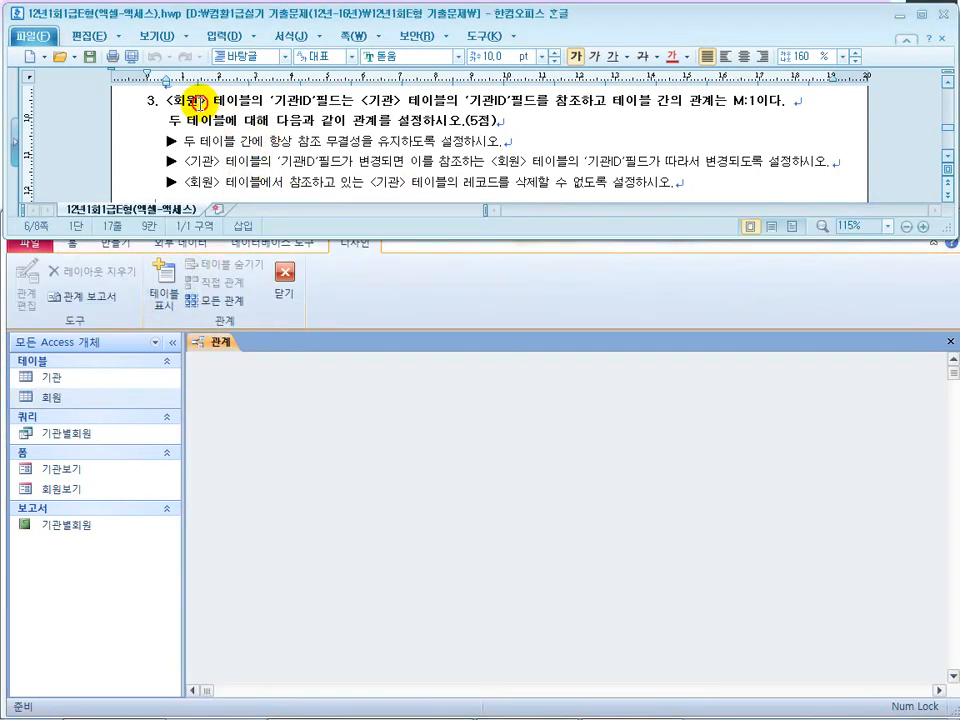
pyautogui.click(365, 101)
pyautogui.scroll(1, 375, 100)
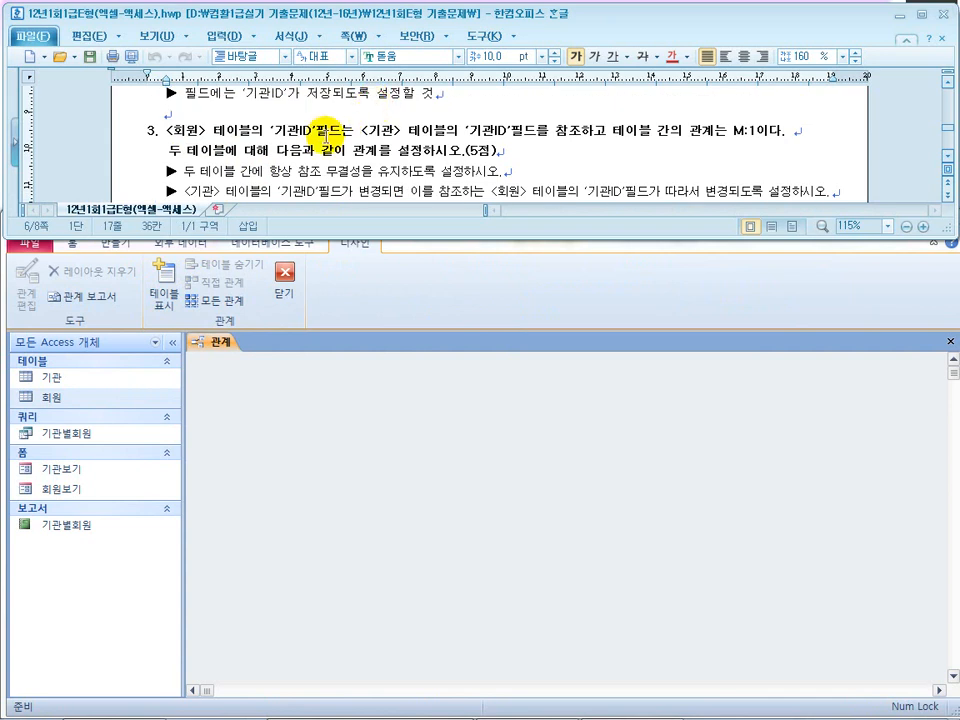
# Step: Add the 회원 and 기관 tables to the relationships layout and close the table list dialog
pyautogui.click(343, 421)
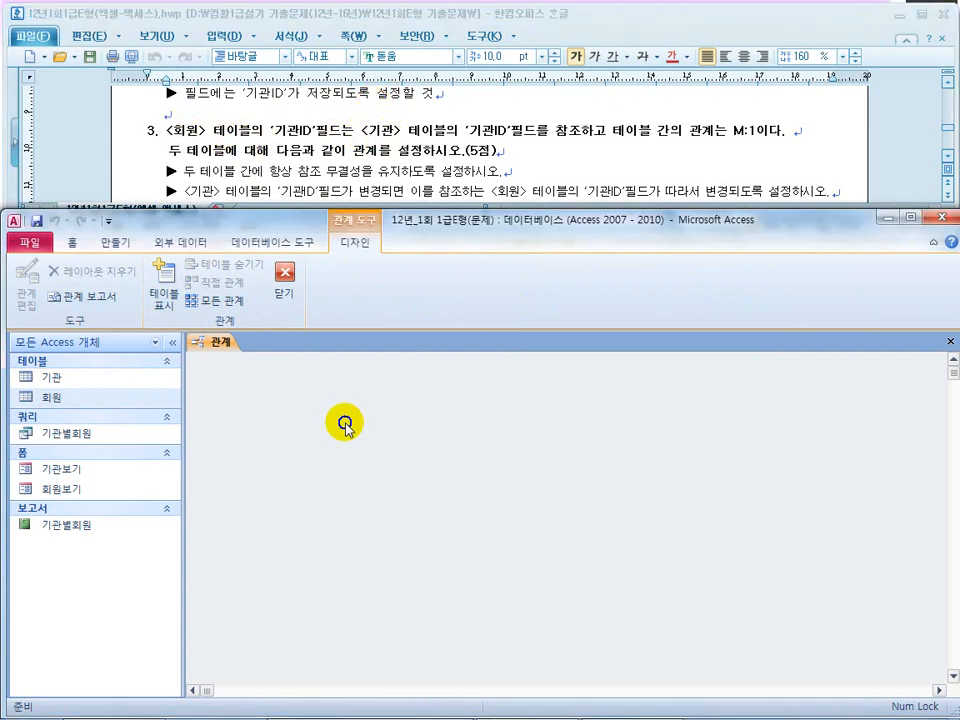
pyautogui.rightClick(348, 426)
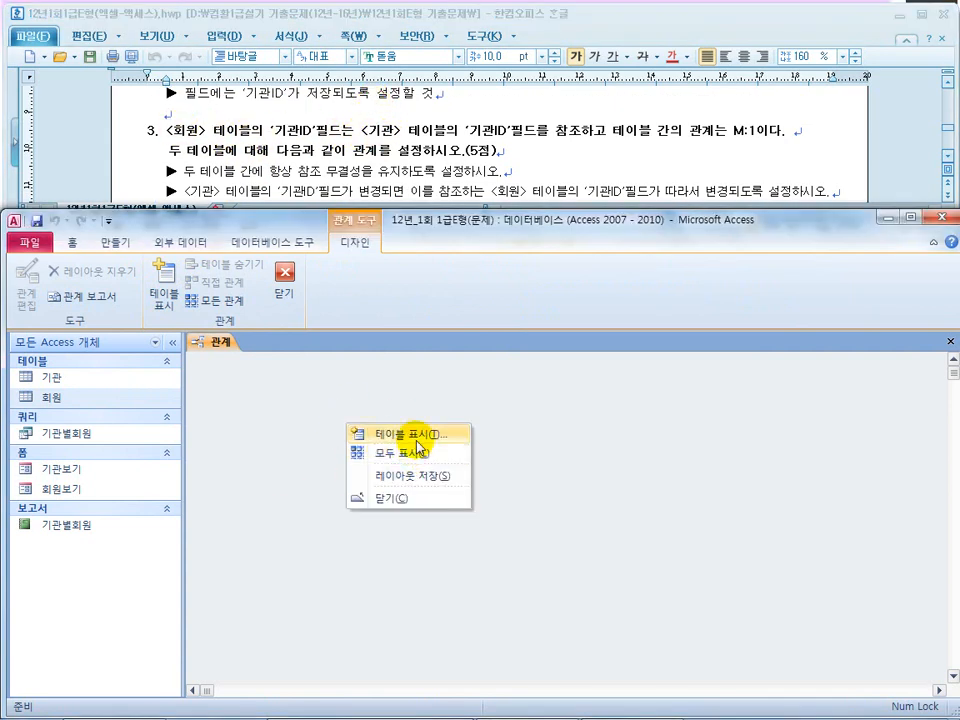
pyautogui.click(416, 436)
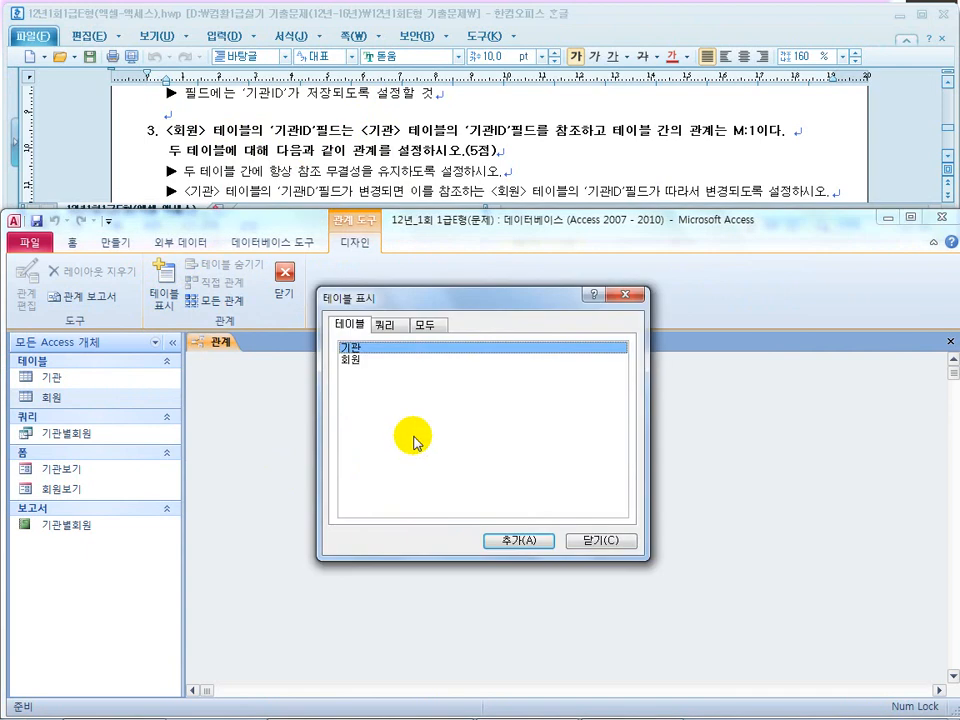
pyautogui.doubleClick(352, 359)
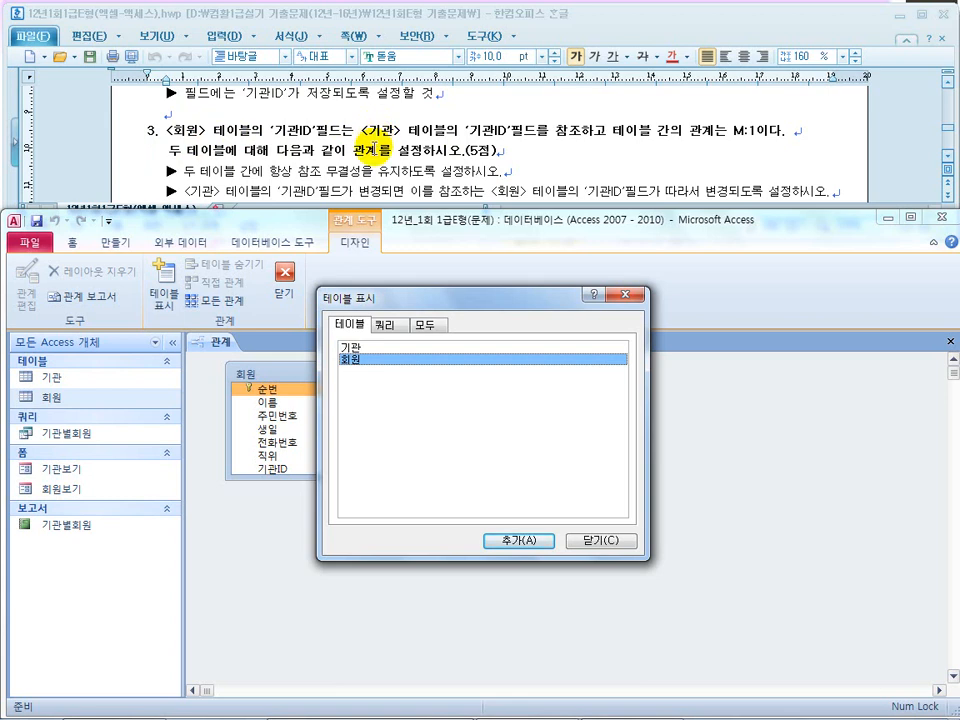
pyautogui.moveTo(437, 301); pyautogui.dragTo(597, 296)
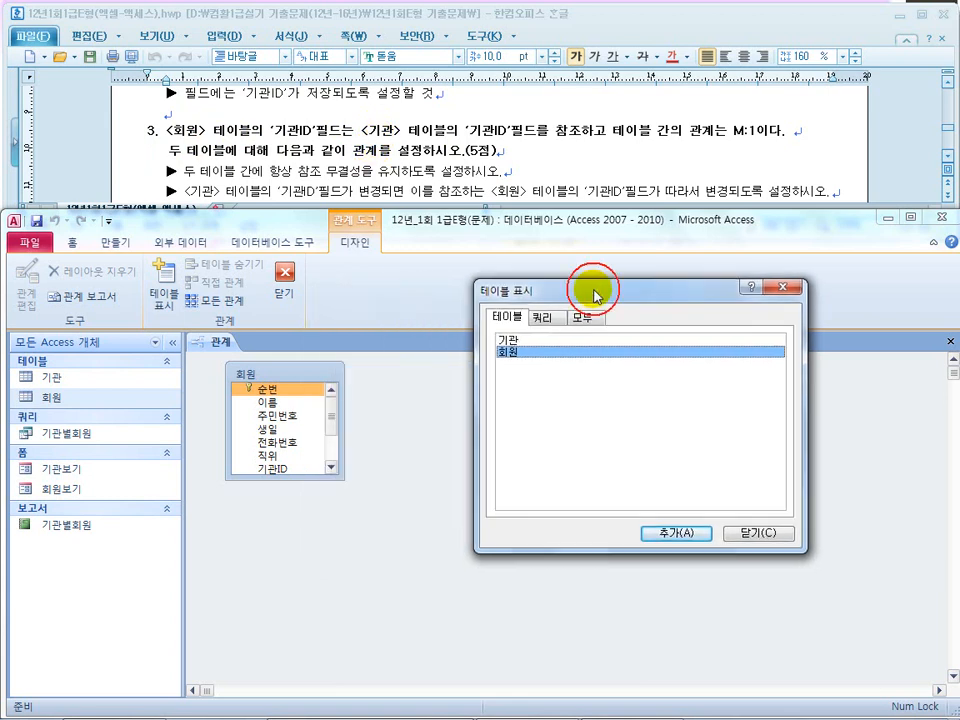
pyautogui.doubleClick(510, 340)
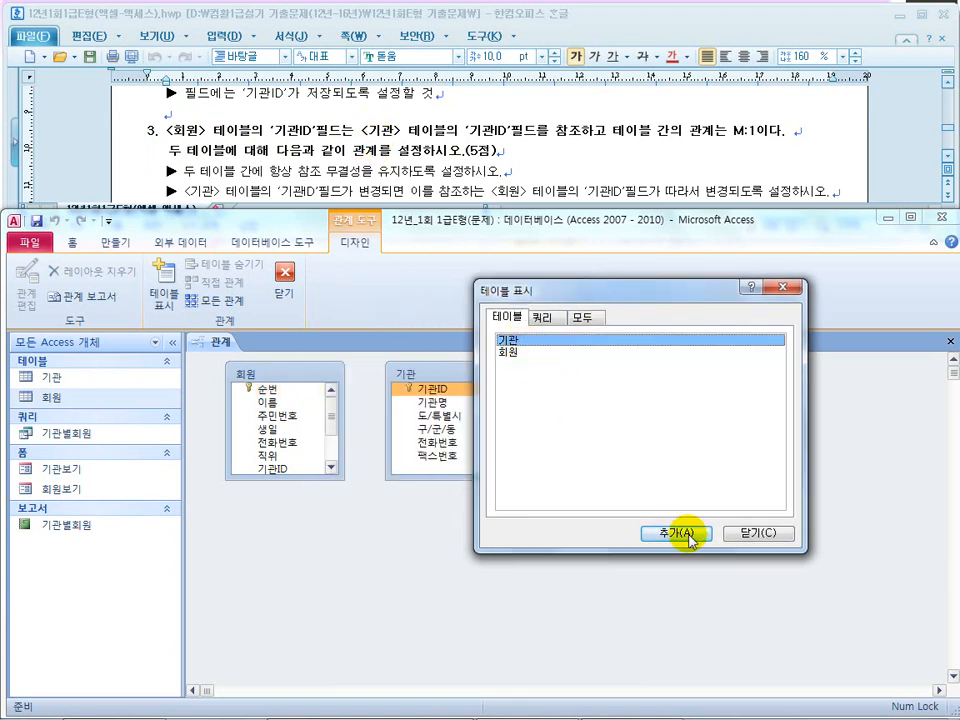
pyautogui.click(758, 534)
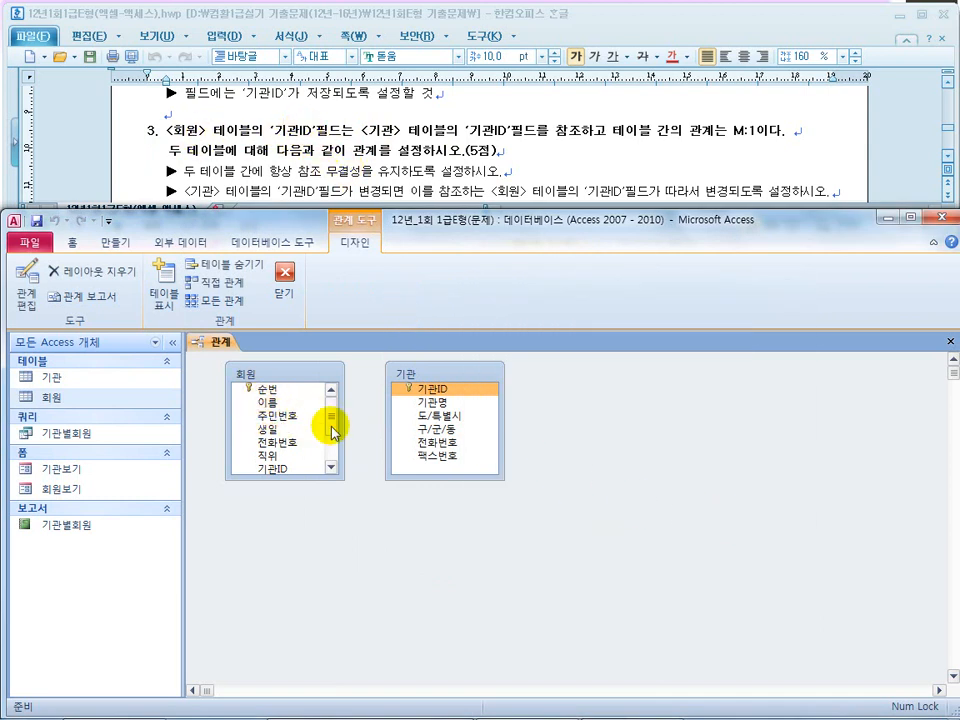
# Step: Link the 기관 table's 기관ID field to the 회원 table's 기관ID field, opening the relationship's settings
pyautogui.scroll(-1, 333, 431)
pyautogui.click(300, 430)
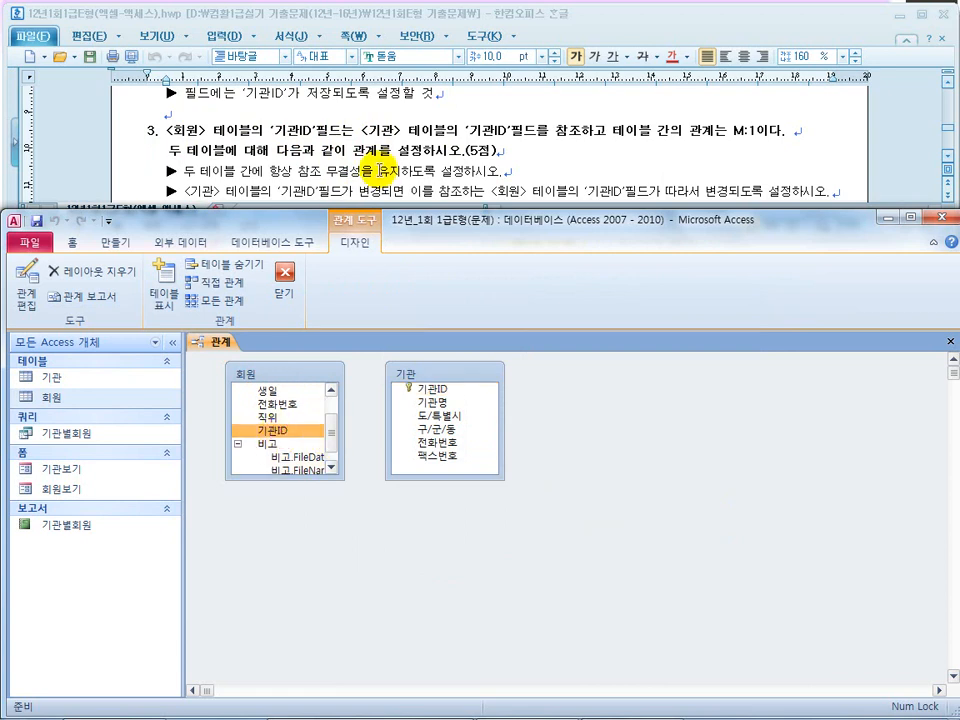
pyautogui.click(436, 391)
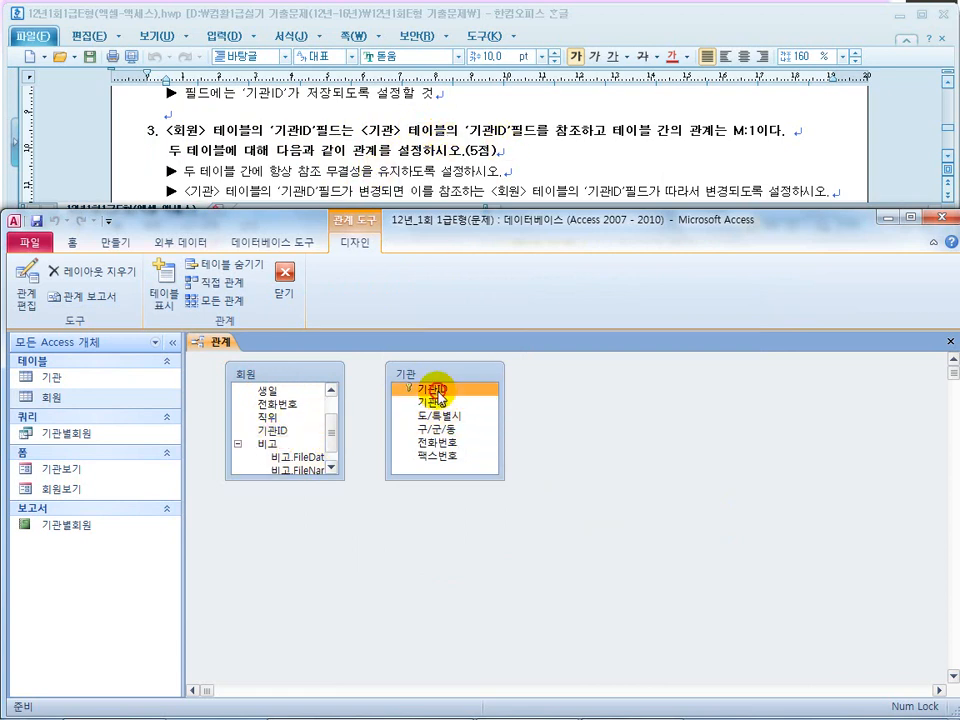
pyautogui.moveTo(248, 430); pyautogui.dragTo(283, 433)
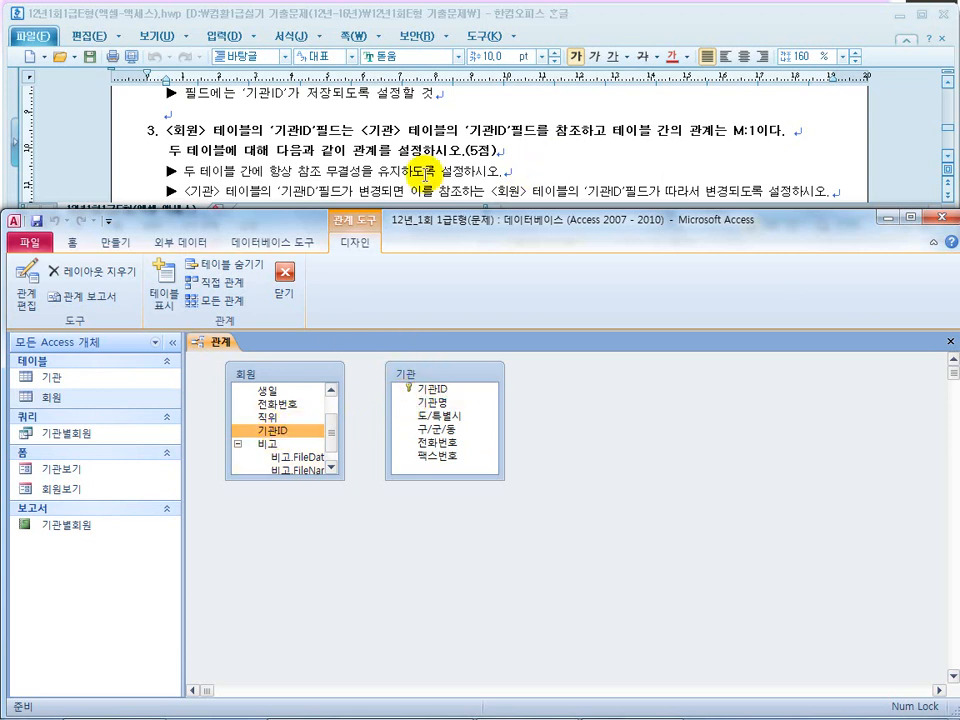
pyautogui.click(437, 391)
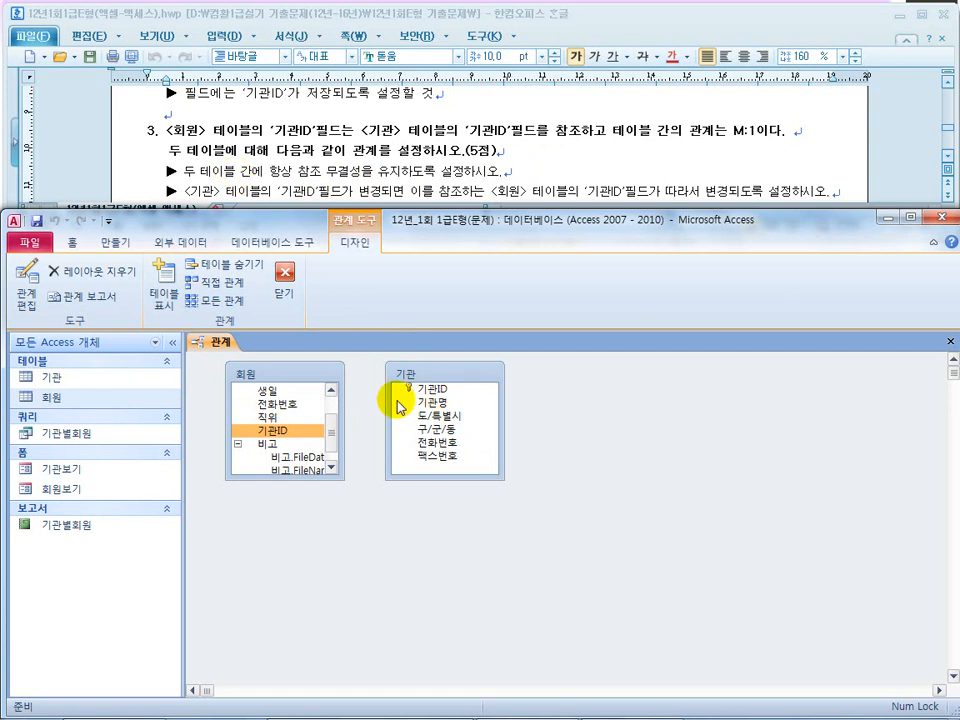
pyautogui.moveTo(440, 391); pyautogui.dragTo(276, 432)
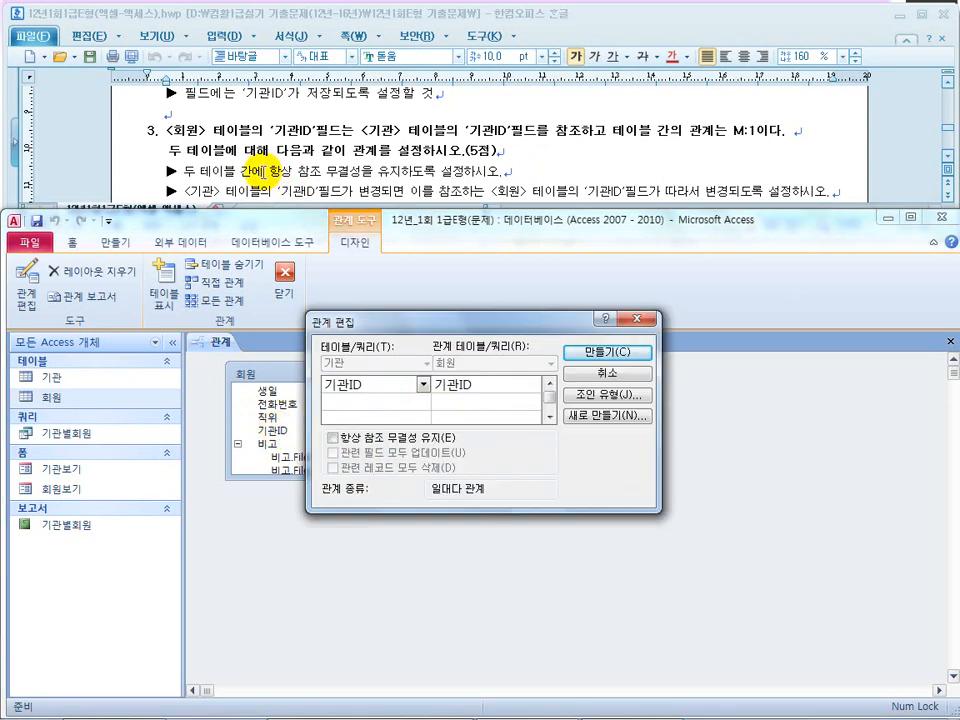
# Step: Enforce referential integrity and cascade updates of related fields for the 기관–회원 relationship, following task 3 of the exam document
pyautogui.click(356, 439)
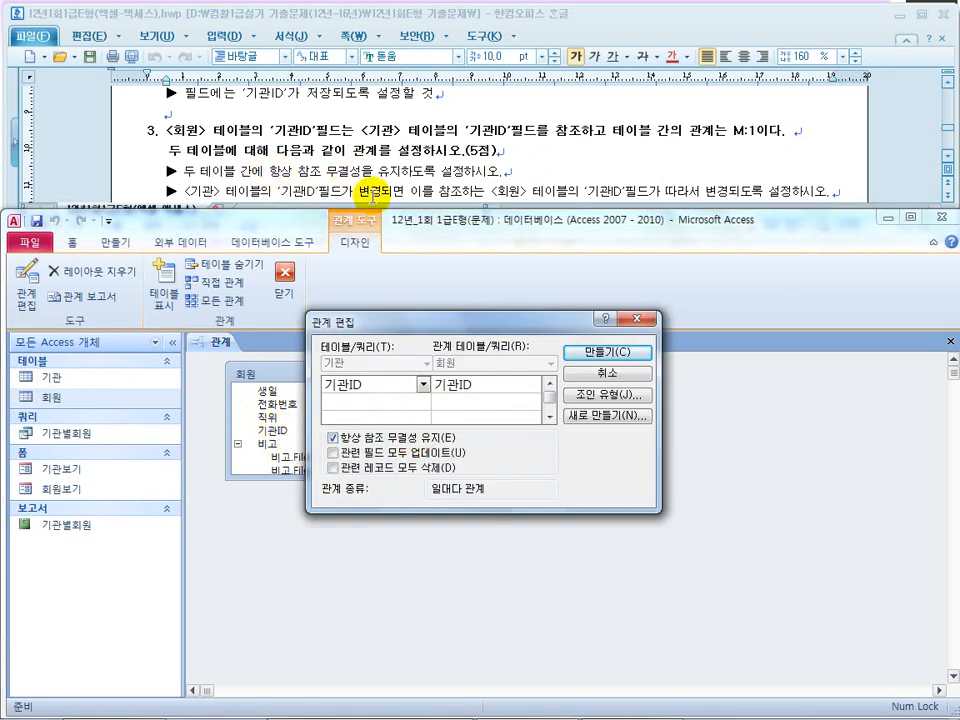
pyautogui.click(450, 170)
pyautogui.moveTo(259, 178); pyautogui.dragTo(647, 183)
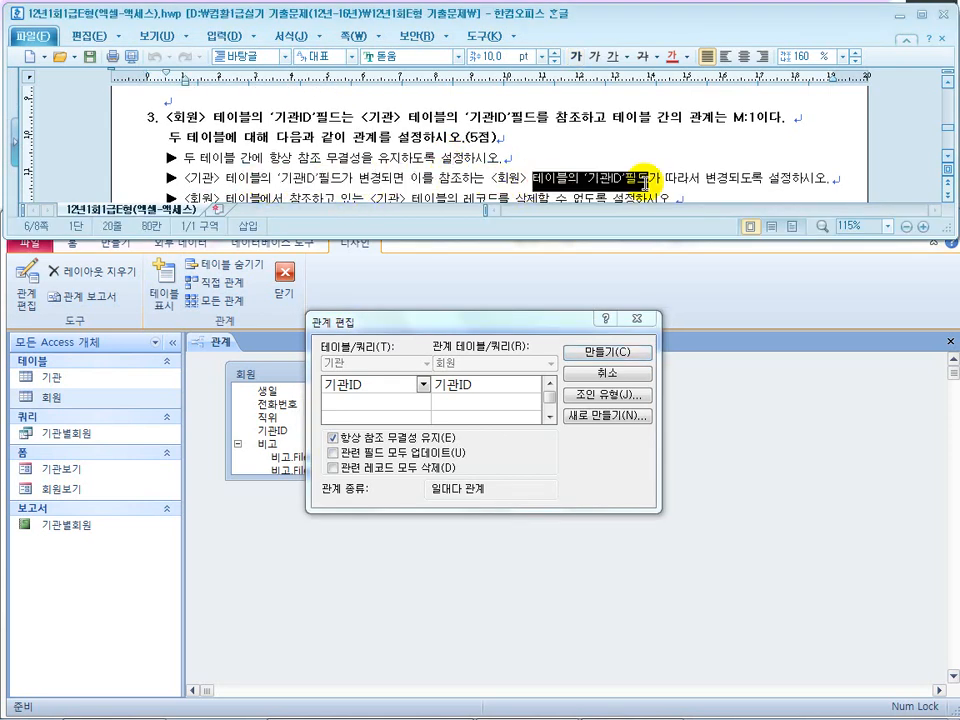
pyautogui.moveTo(750, 158); pyautogui.dragTo(665, 158)
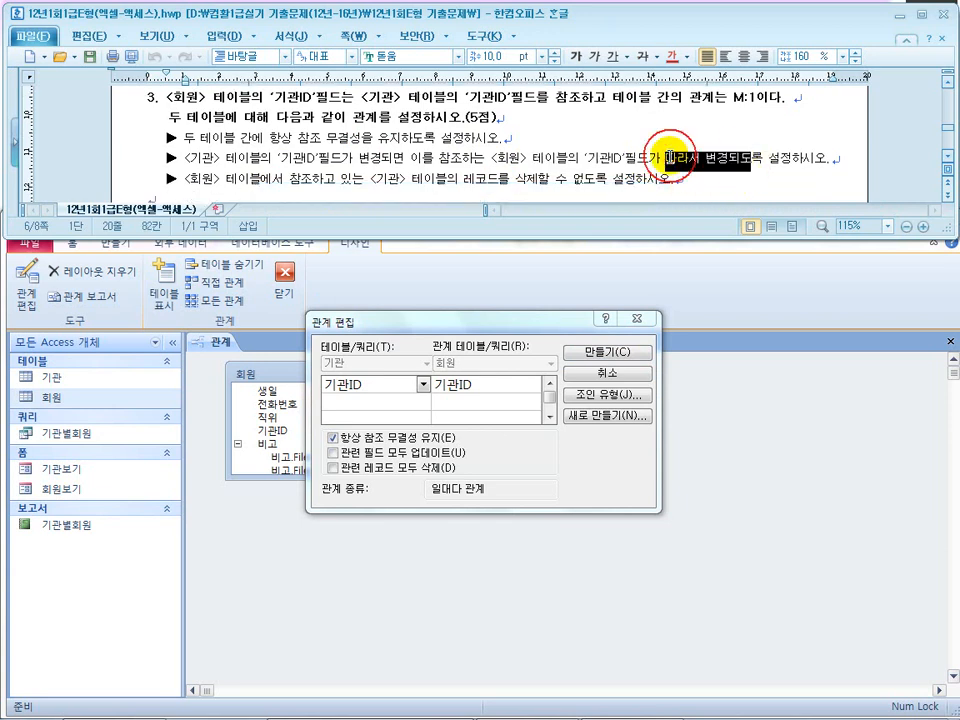
pyautogui.click(333, 453)
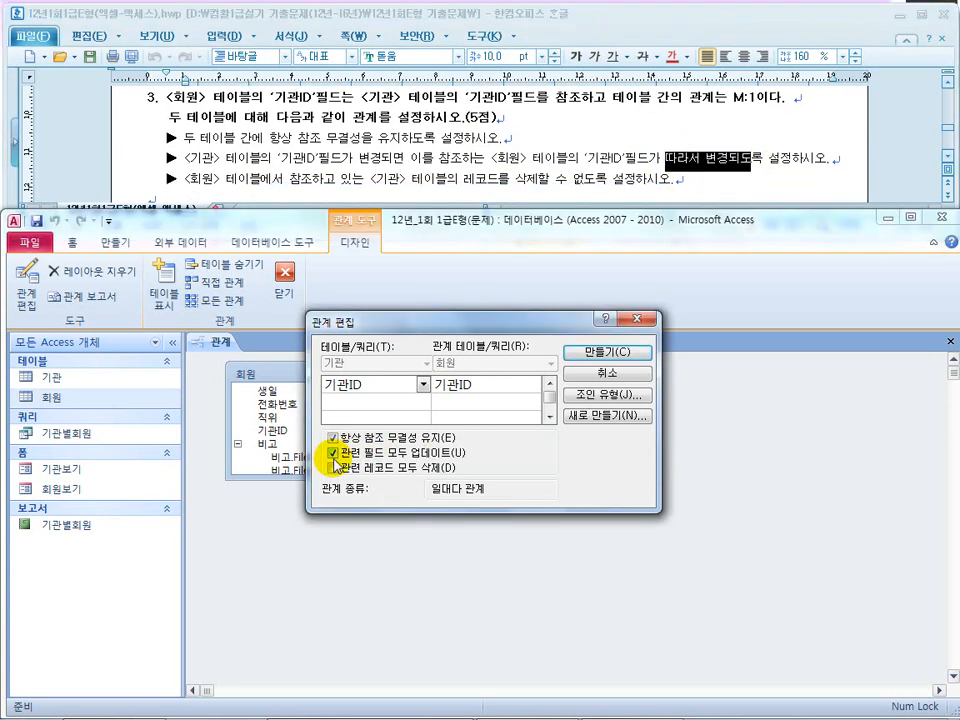
# Step: Check the record deletion rule in task 3, leave cascading deletion of related records off, and create the relationship
pyautogui.moveTo(227, 181); pyautogui.dragTo(523, 188)
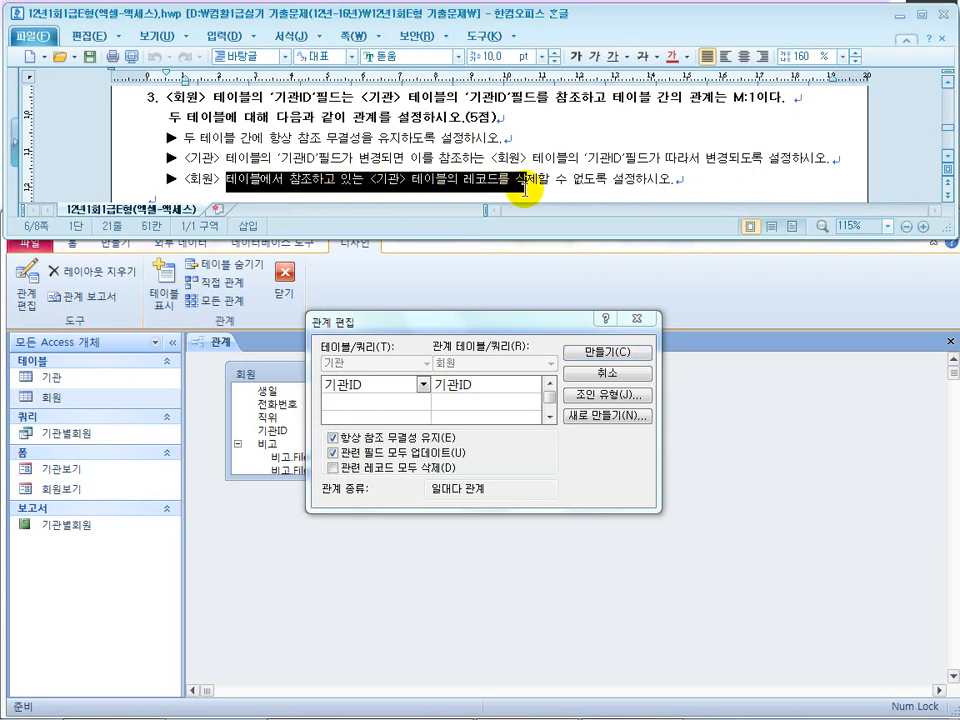
pyautogui.moveTo(622, 183); pyautogui.dragTo(550, 187)
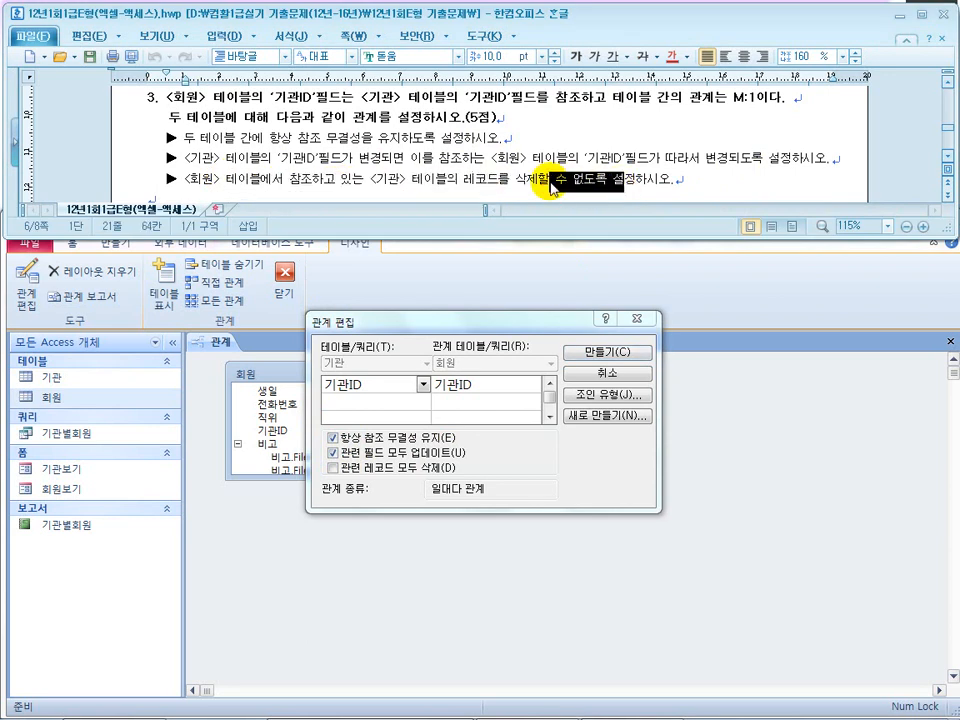
pyautogui.click(333, 468)
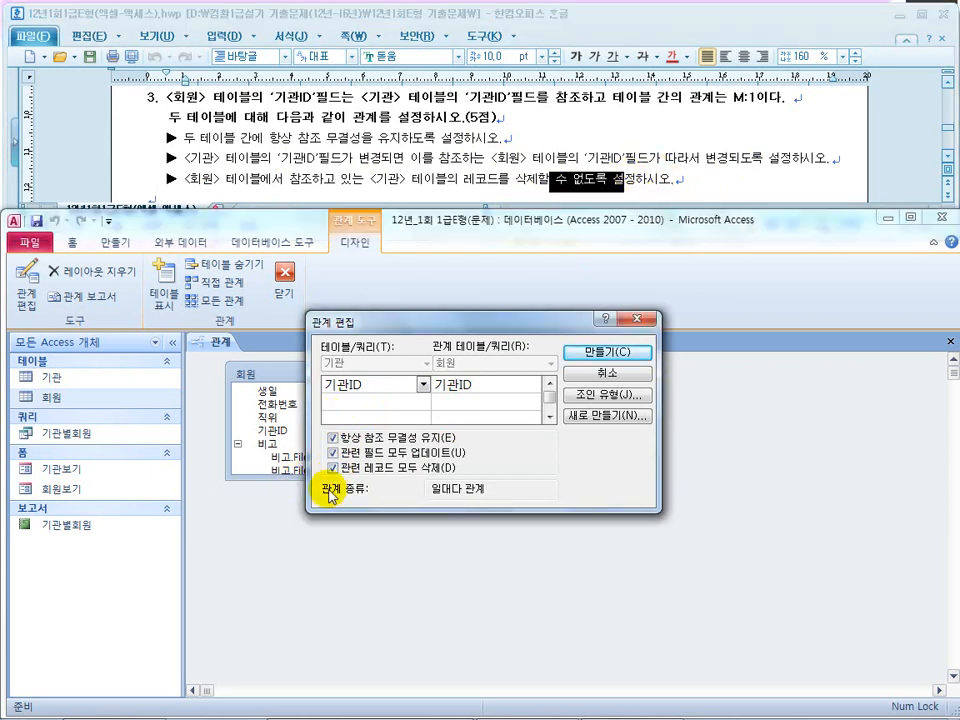
pyautogui.click(333, 468)
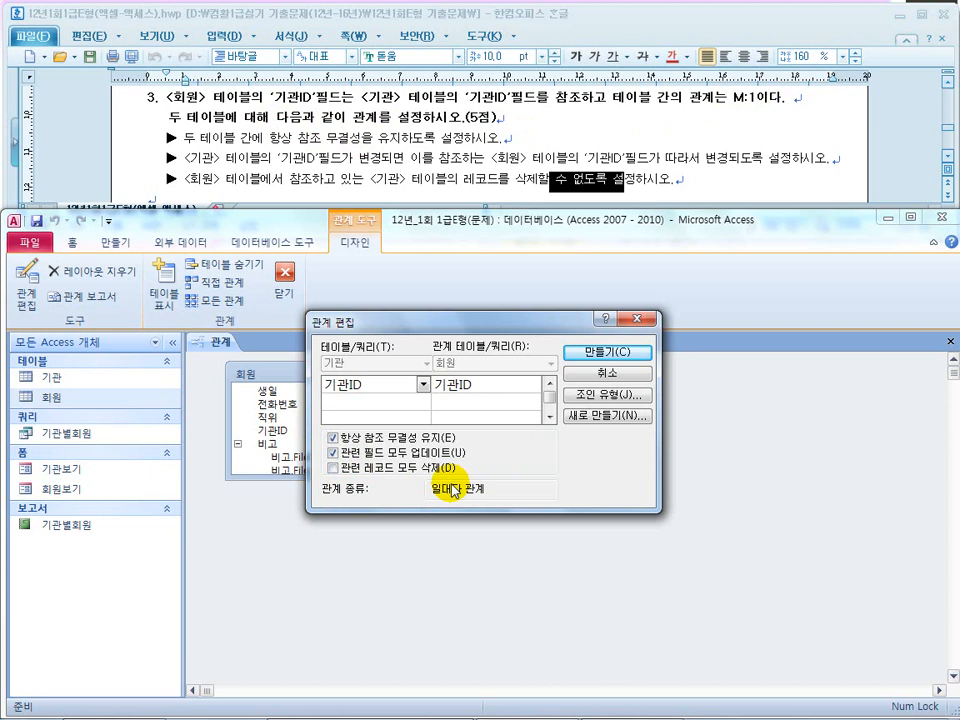
pyautogui.click(612, 352)
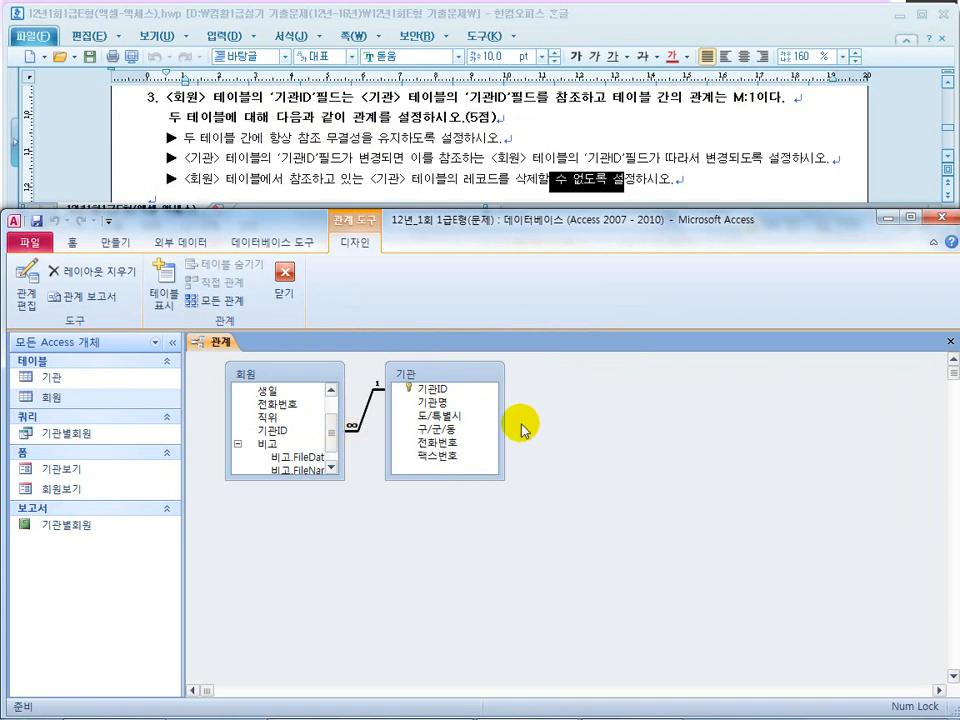
# Step: Switch to the PowerPoint slide show and advance to the 문제1-3 slide to review the relationship solution
pyautogui.moveTo(630, 712)
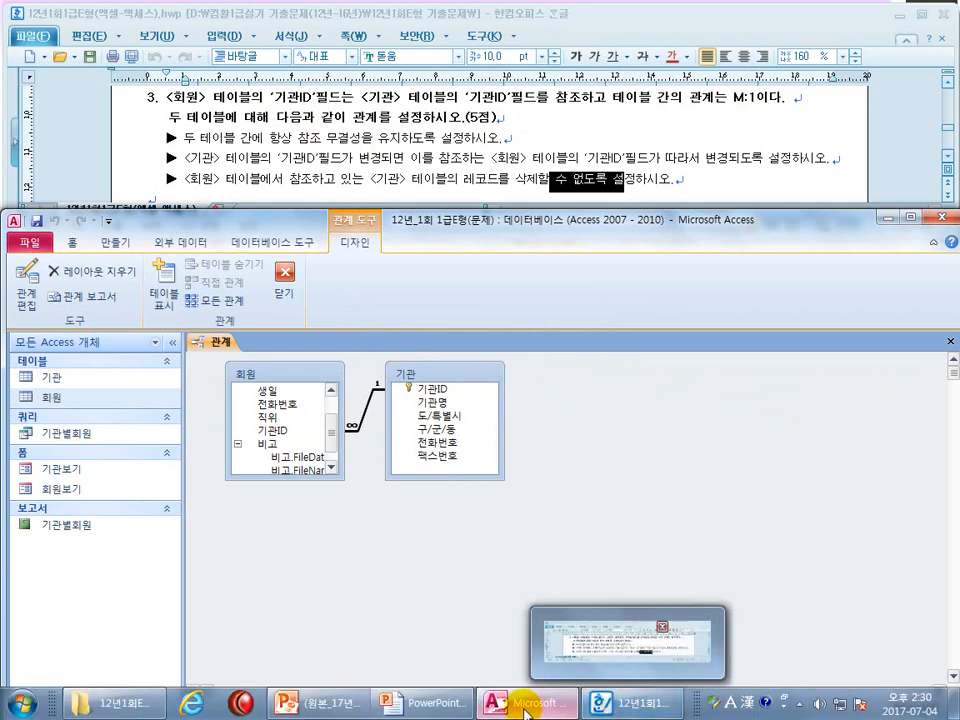
pyautogui.click(422, 697)
pyautogui.click(566, 540)
pyautogui.click(566, 542)
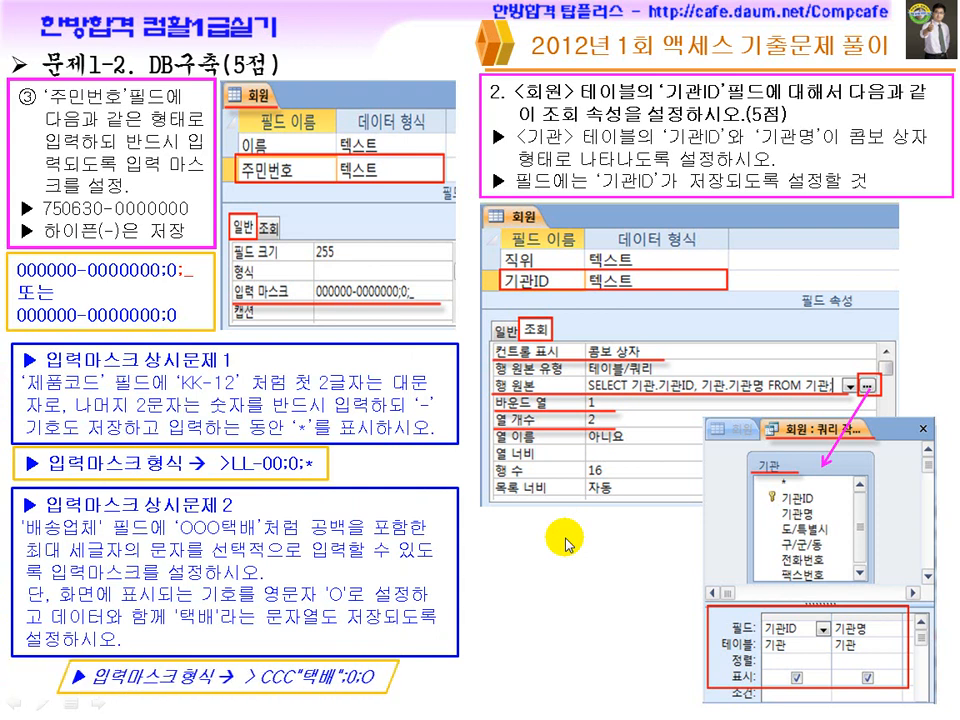
pyautogui.click(566, 543)
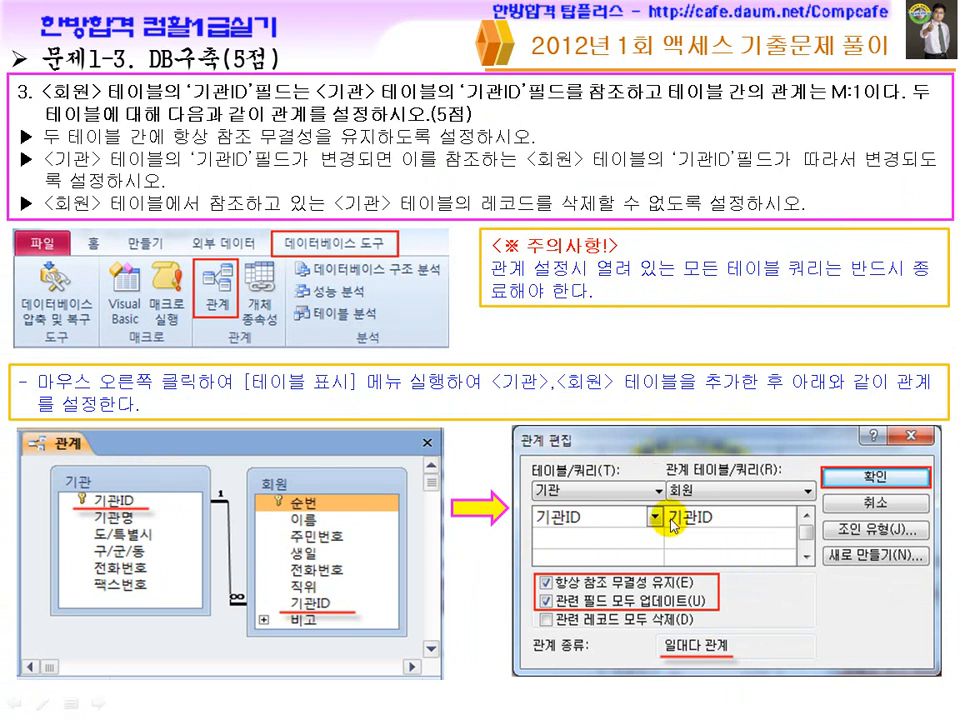
# Step: Return to Access and close the Relationships window, saving the layout changes
pyautogui.press('super')
pyautogui.click(516, 706)
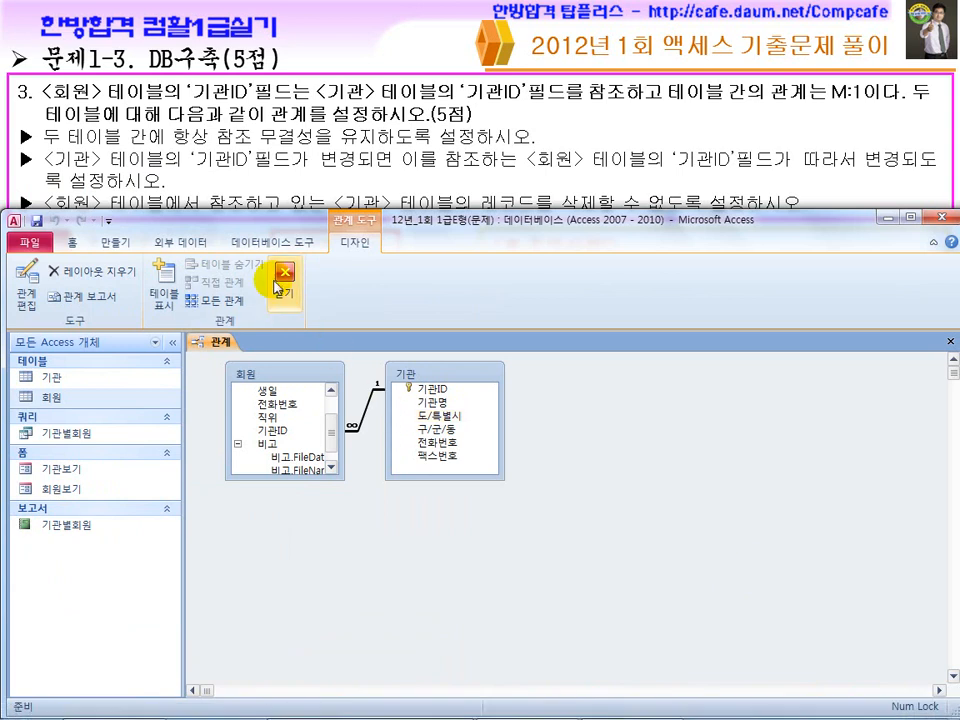
pyautogui.click(281, 283)
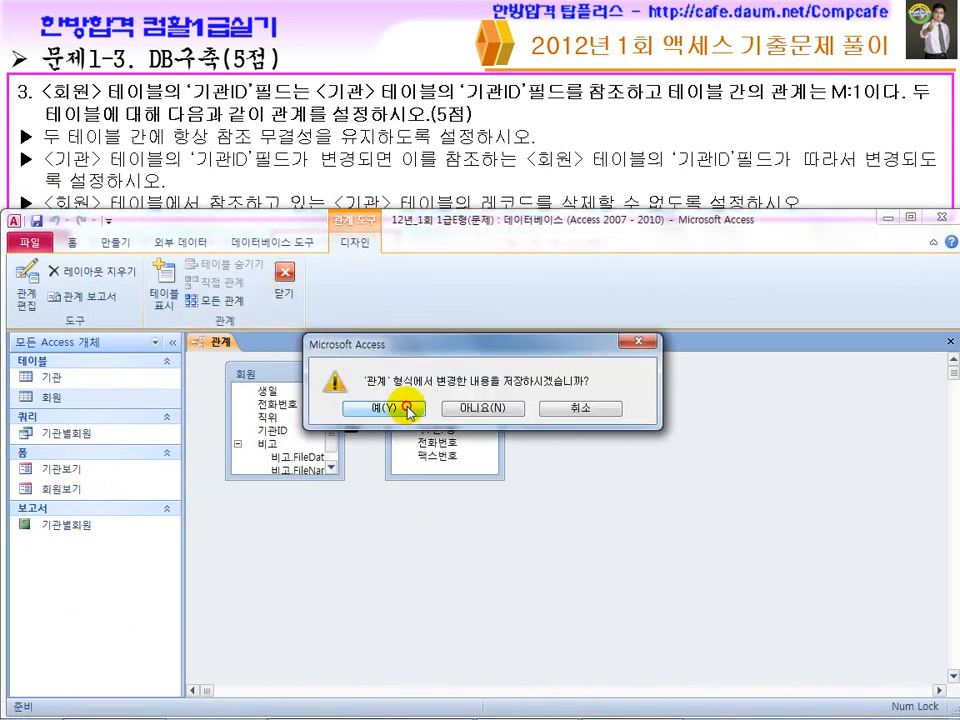
pyautogui.click(384, 408)
# Step: Bring the exam document up alongside Access and read the 문제2 task about completing the 기관보기 form
pyautogui.press('super')
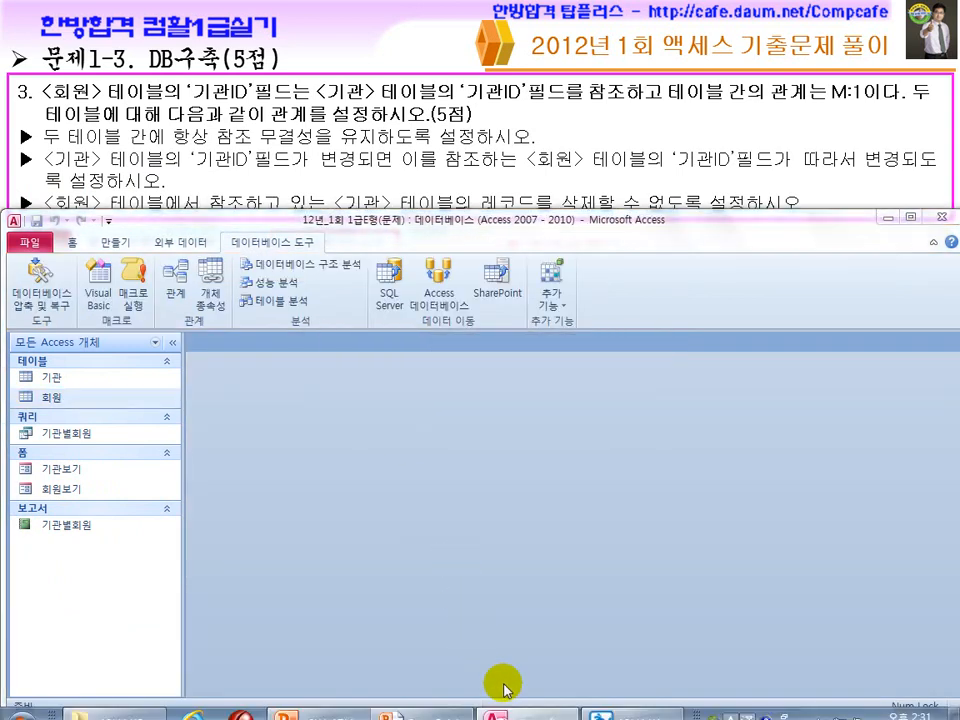
pyautogui.click(614, 705)
pyautogui.click(530, 703)
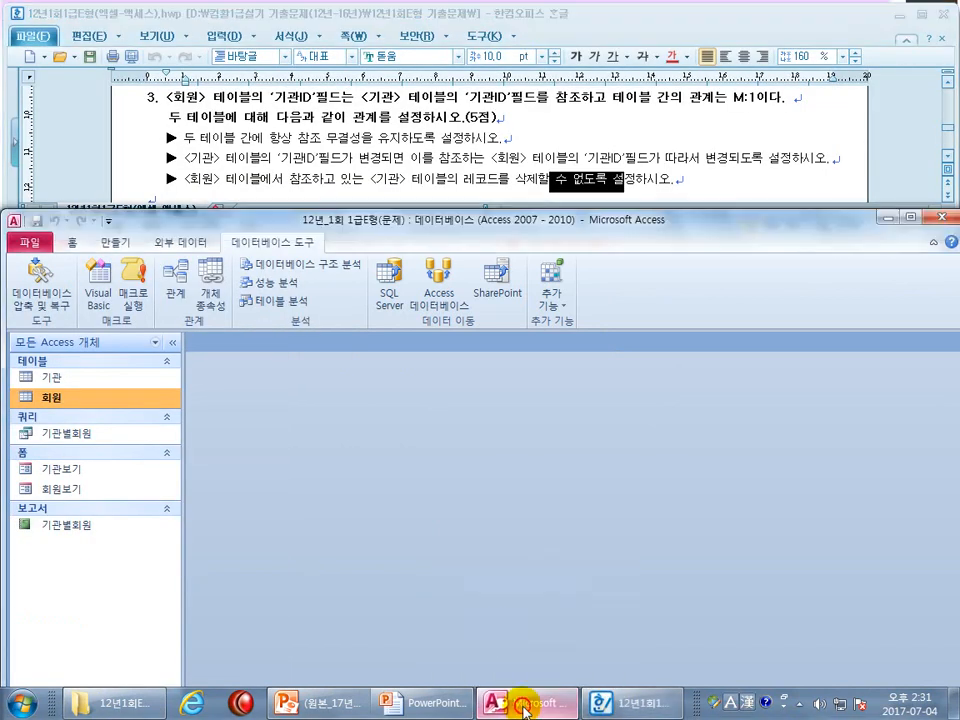
pyautogui.click(349, 156)
pyautogui.scroll(-3, 349, 152)
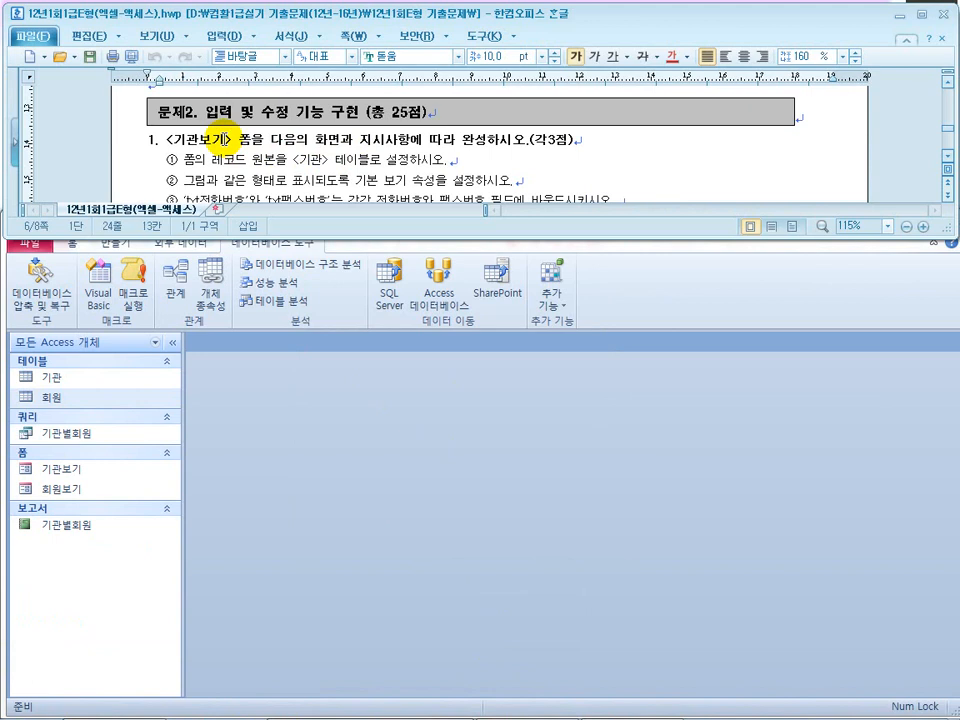
pyautogui.moveTo(240, 142); pyautogui.dragTo(381, 148)
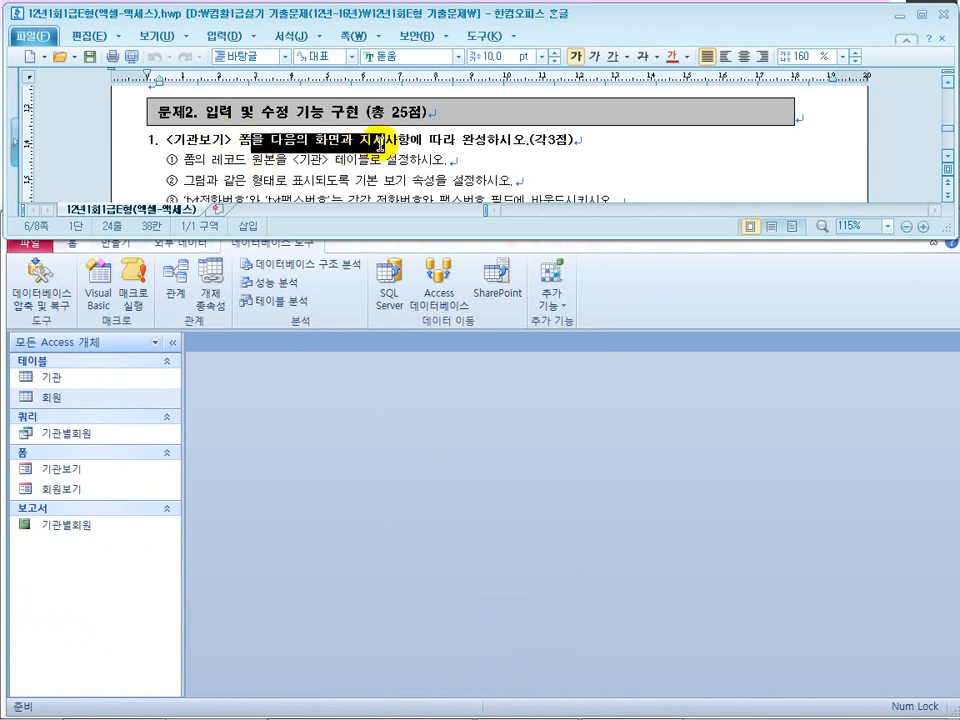
pyautogui.click(441, 142)
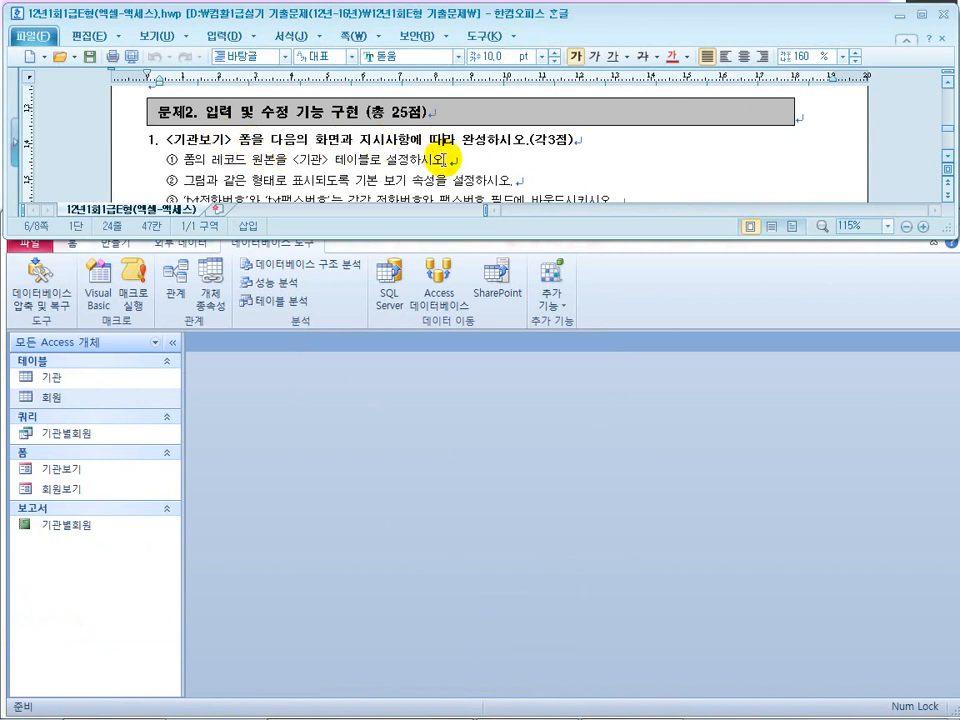
# Step: Examine the sample picture and the five instructions for the 기관보기 form, including the record source requirement
pyautogui.scroll(-8, 441, 160)
pyautogui.scroll(3, 381, 197)
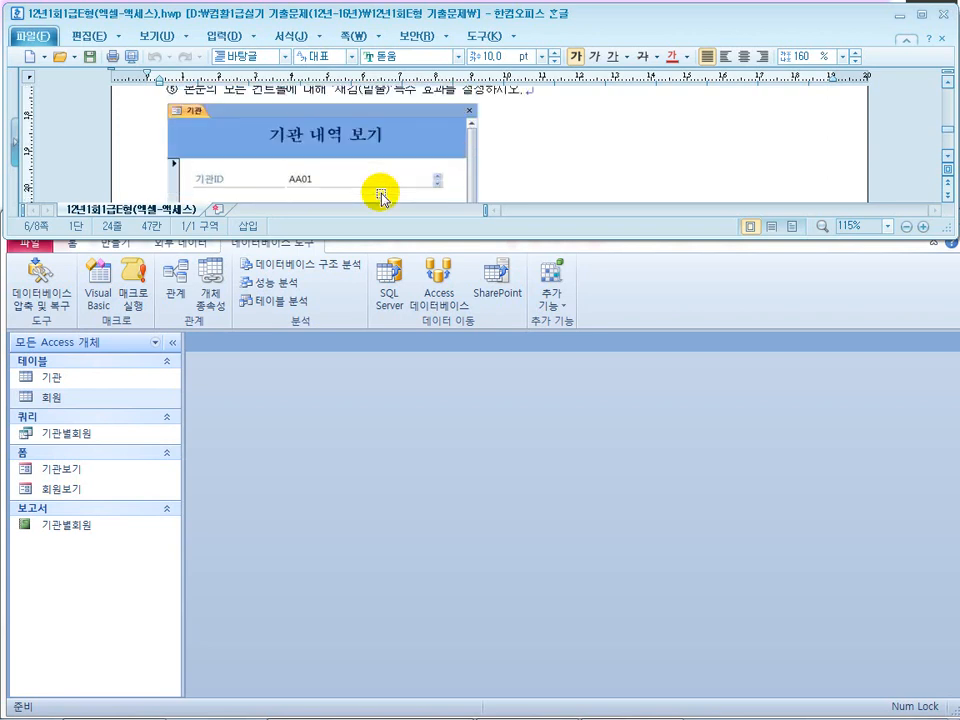
pyautogui.scroll(3, 380, 190)
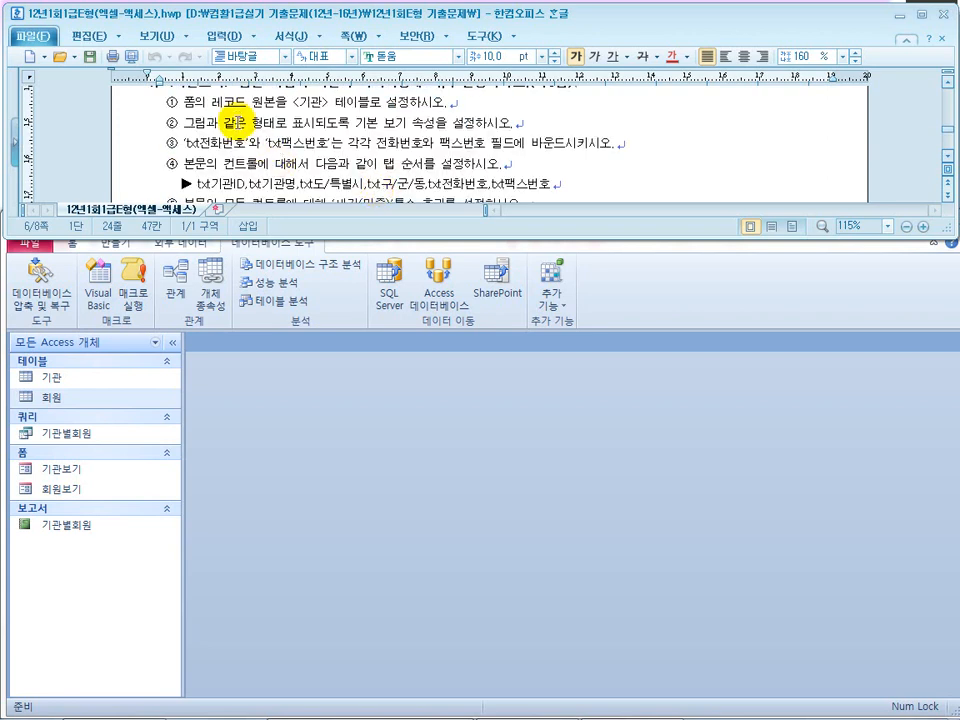
pyautogui.scroll(1, 240, 122)
pyautogui.scroll(-3, 195, 85)
pyautogui.scroll(1, 345, 180)
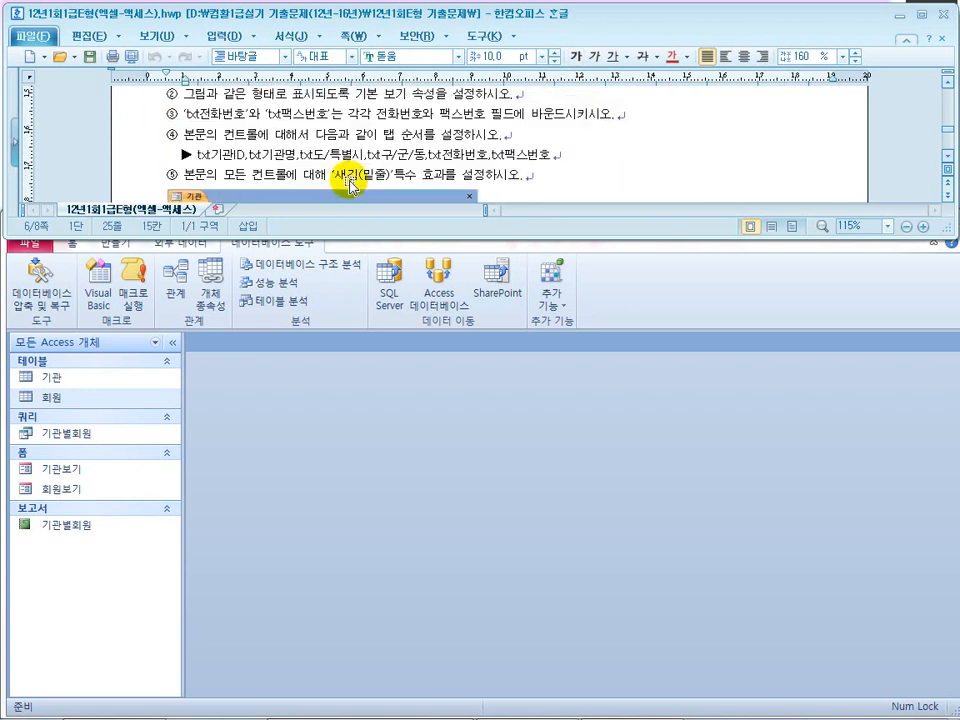
pyautogui.scroll(3, 330, 165)
pyautogui.moveTo(220, 135); pyautogui.dragTo(362, 130)
pyautogui.click(416, 130)
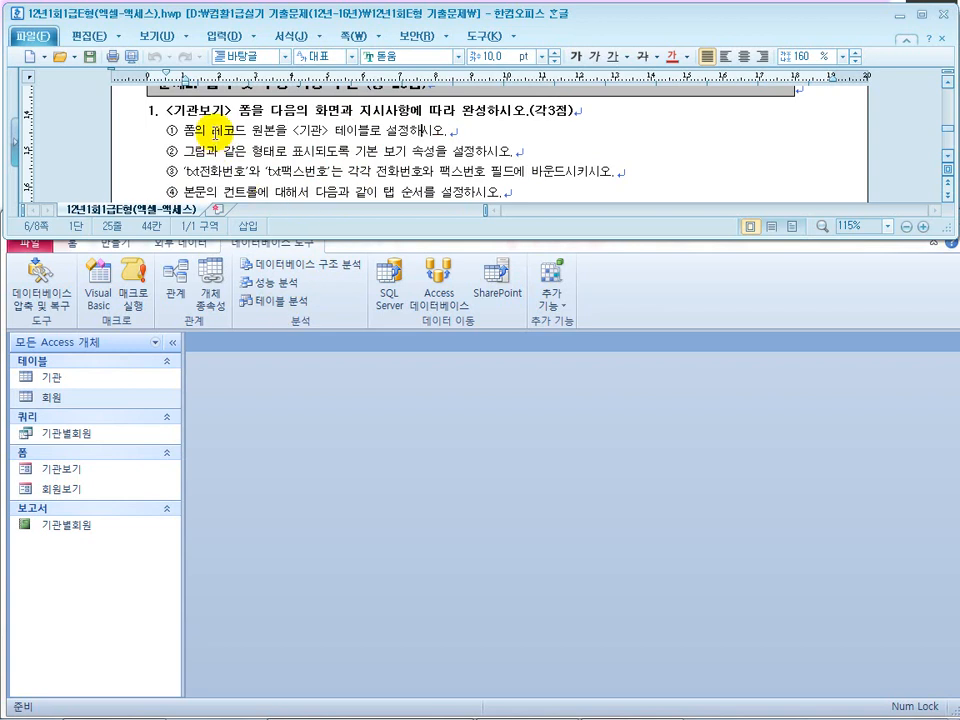
# Step: Open the 기관보기 form in Design view and show the form's property sheet at its record source property
pyautogui.rightClick(64, 470)
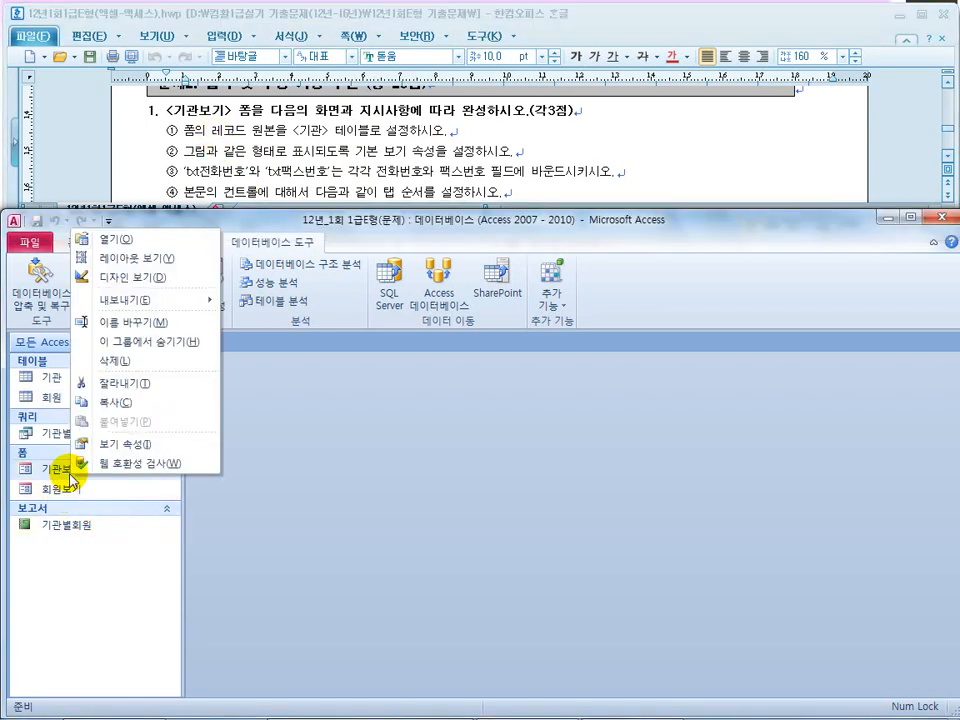
pyautogui.click(126, 277)
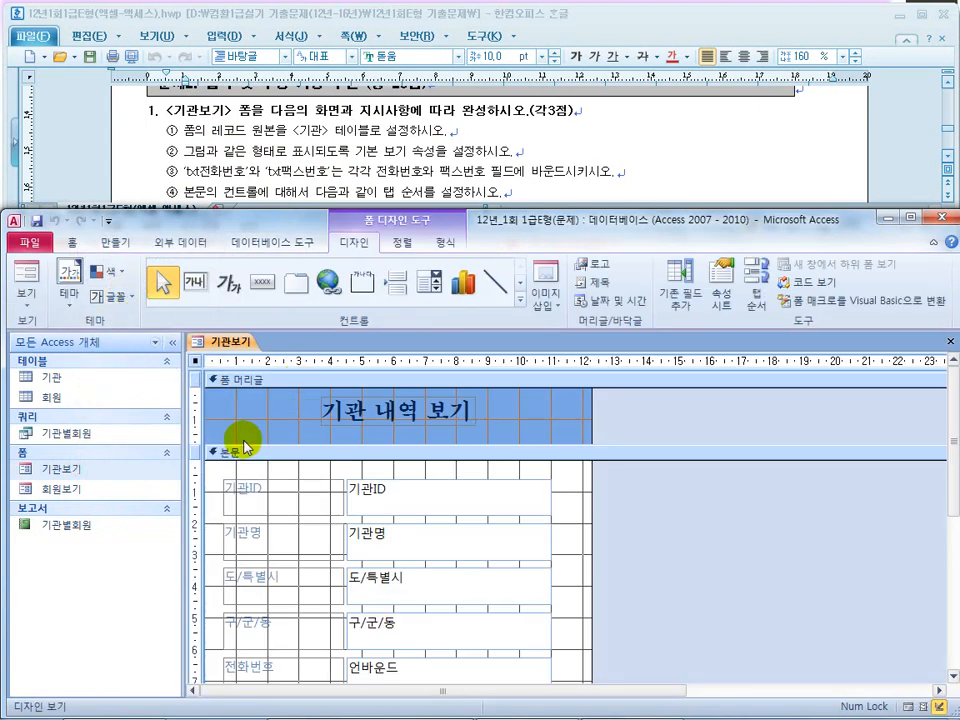
pyautogui.rightClick(195, 364)
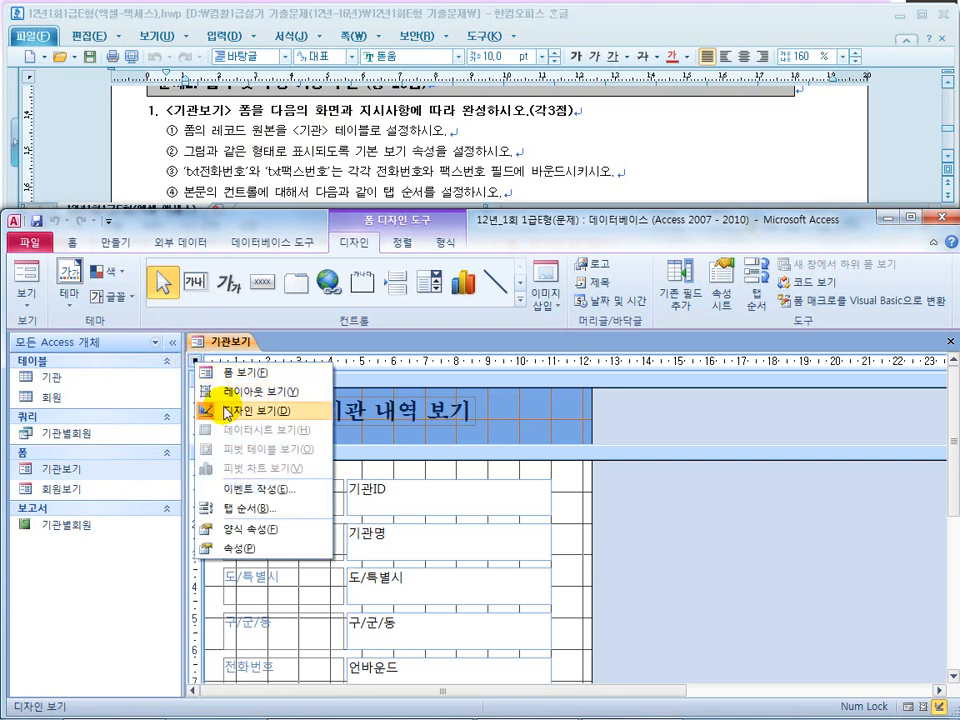
pyautogui.click(236, 547)
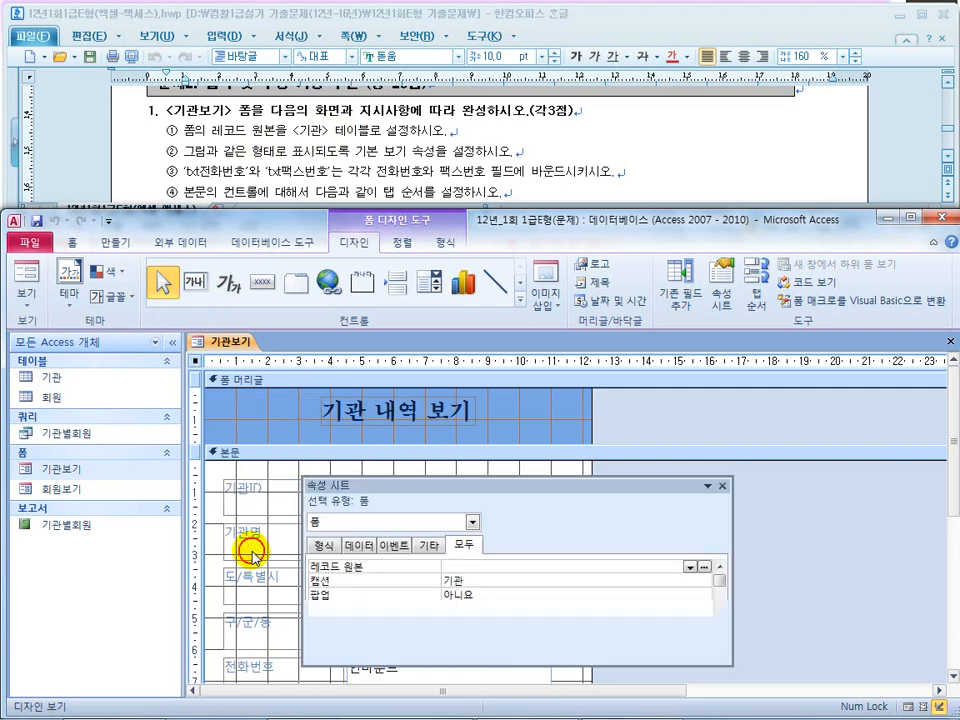
pyautogui.moveTo(460, 475); pyautogui.dragTo(455, 371)
pyautogui.click(452, 456)
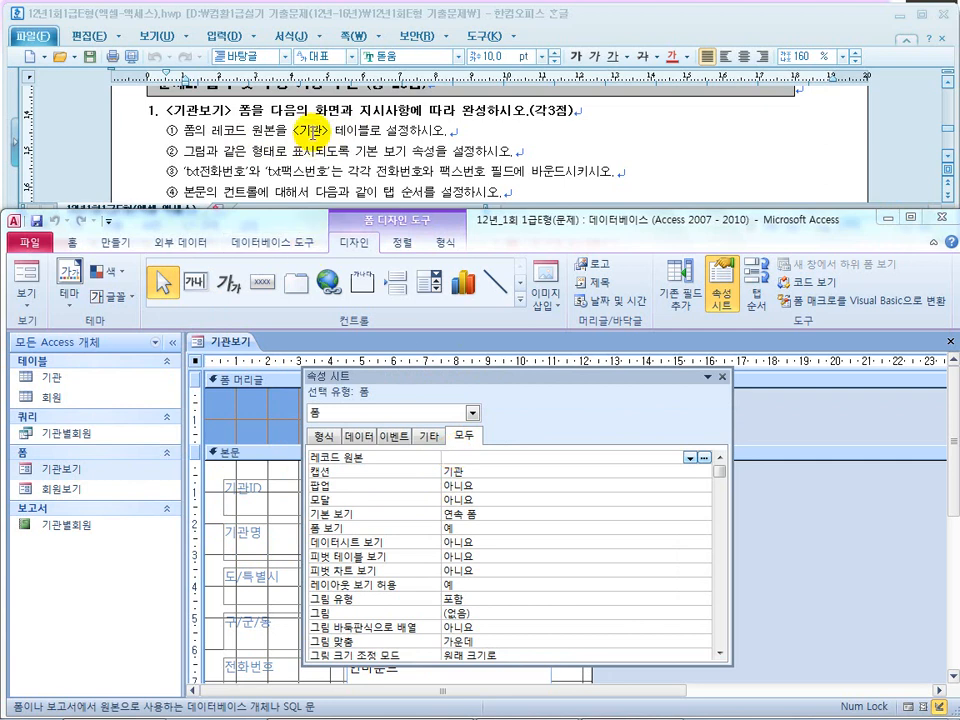
# Step: Check the available record sources, preview the 기관보기 form in Form view without one, and return to Design view
pyautogui.click(688, 457)
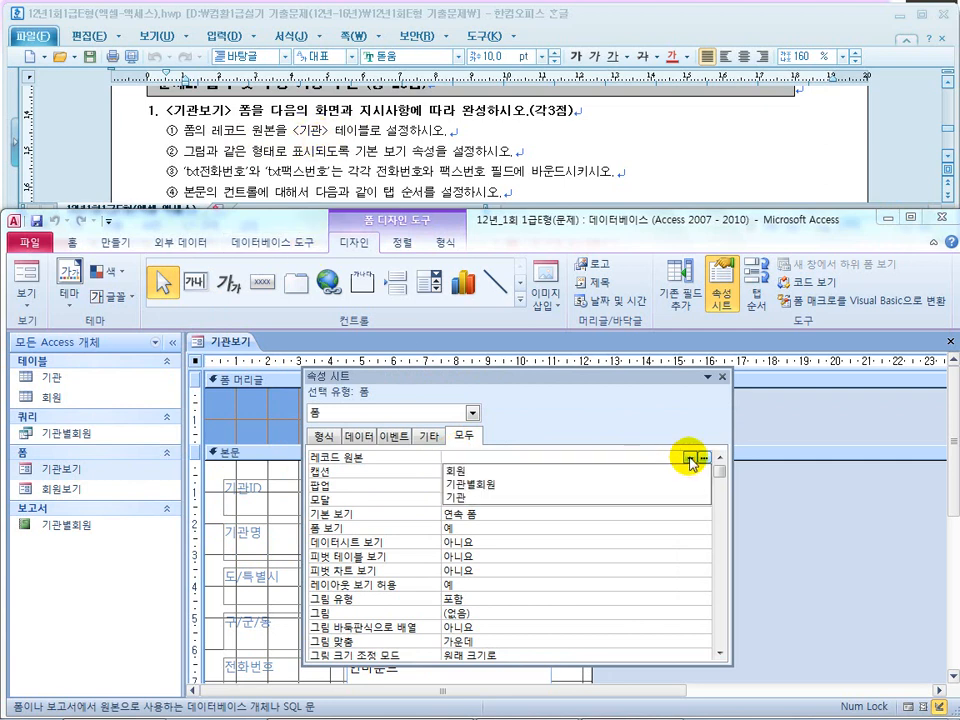
pyautogui.click(26, 270)
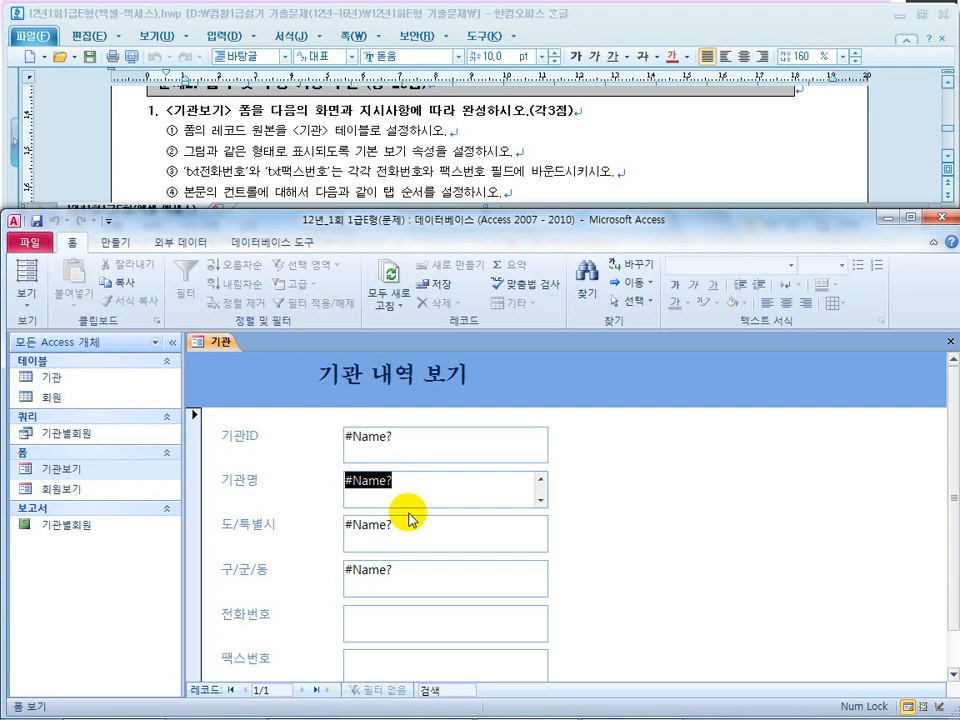
pyautogui.click(23, 298)
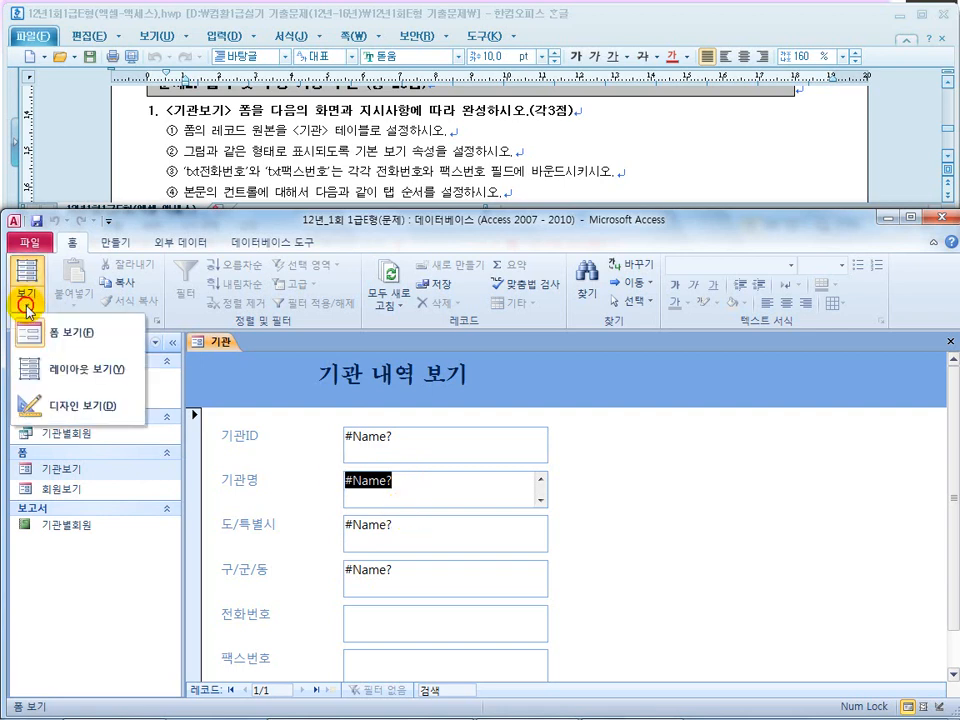
pyautogui.click(60, 422)
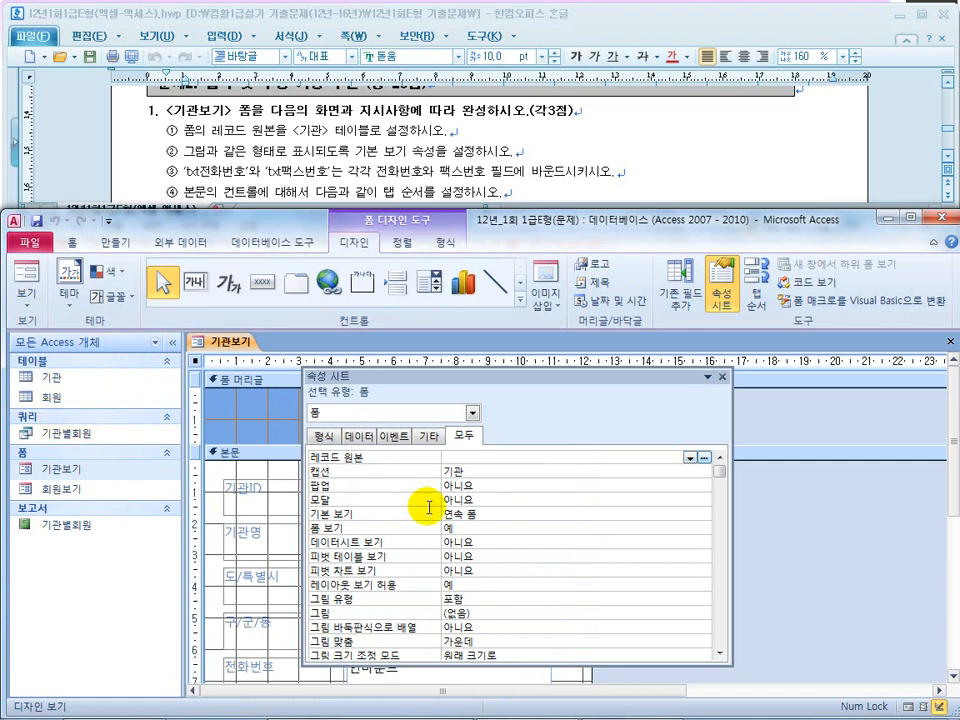
# Step: Set the form's record source to the 기관 table and display the form in Form view
pyautogui.click(690, 458)
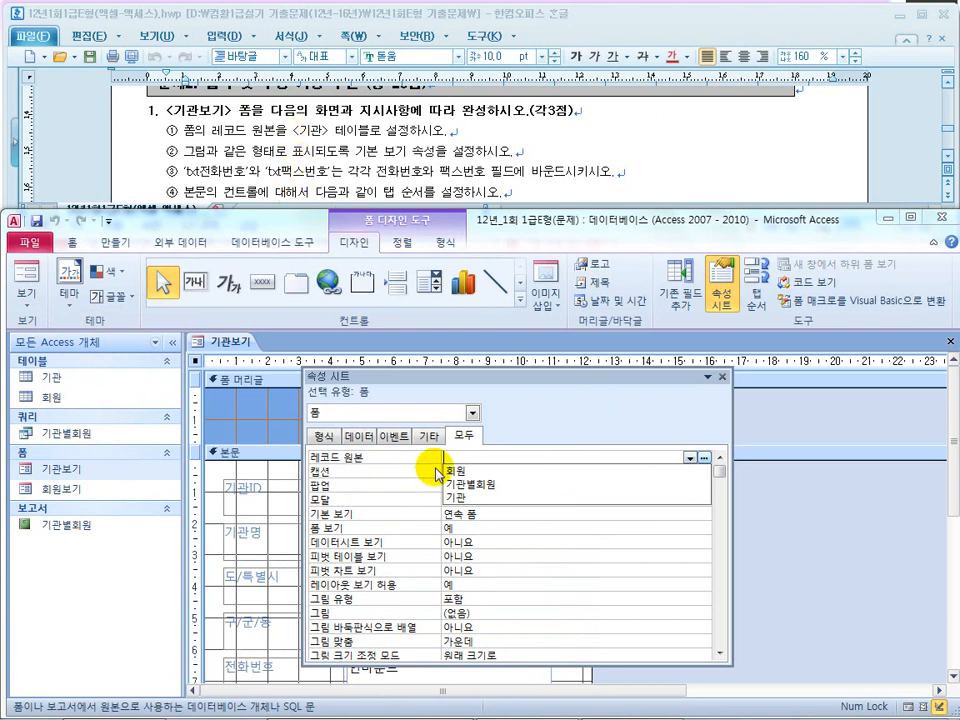
pyautogui.click(562, 497)
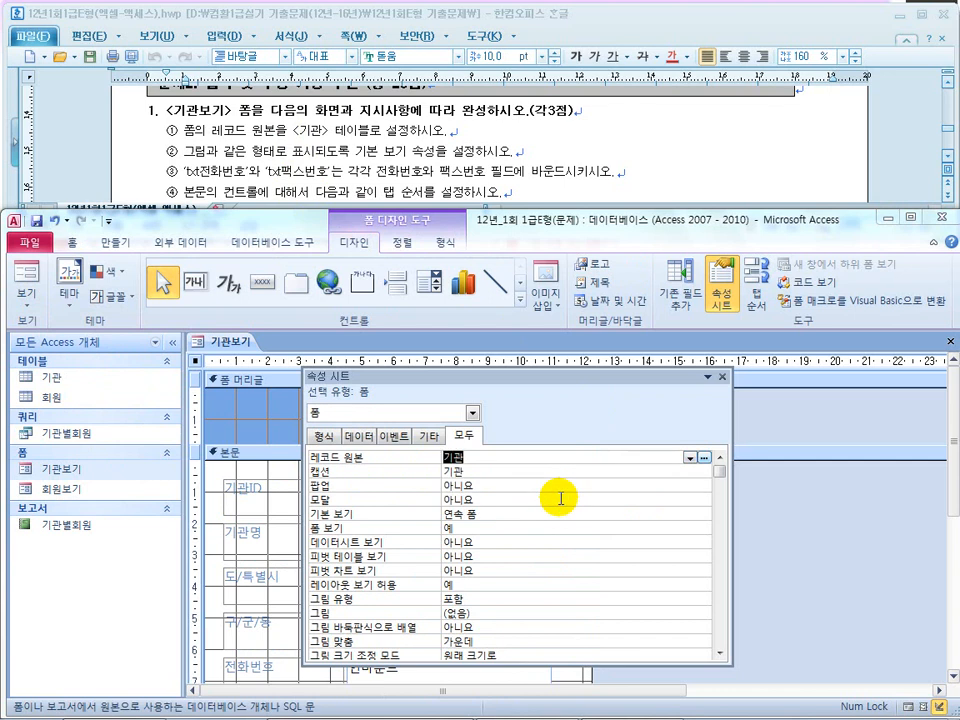
pyautogui.click(24, 272)
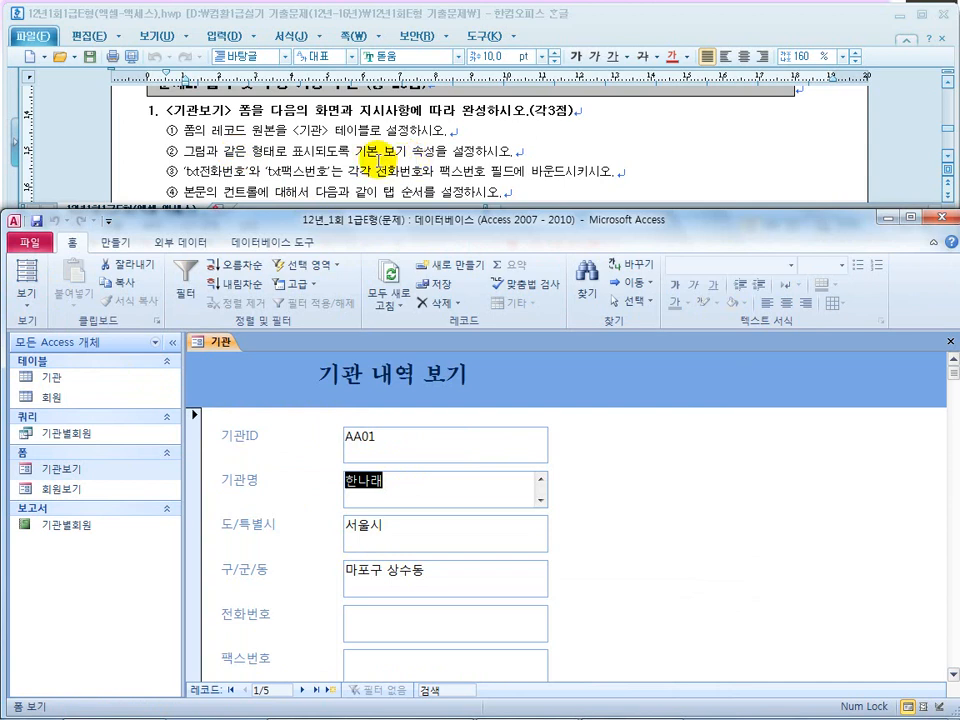
# Step: Compare the 기관보기 form's record layout with the sample picture and the instruction on the default view property
pyautogui.doubleClick(440, 217)
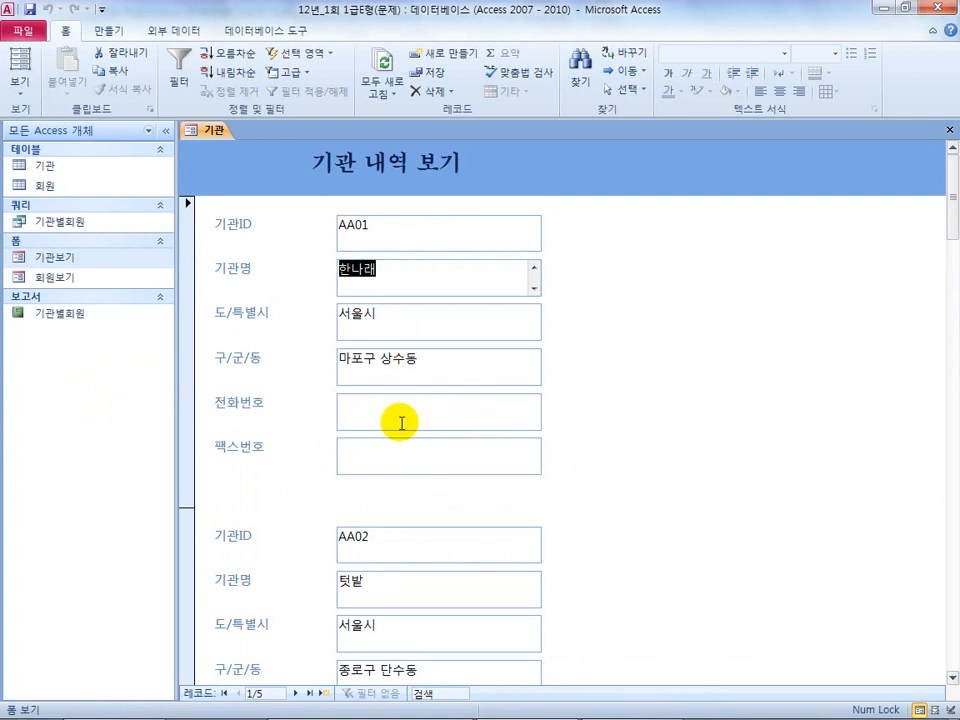
pyautogui.doubleClick(440, 20)
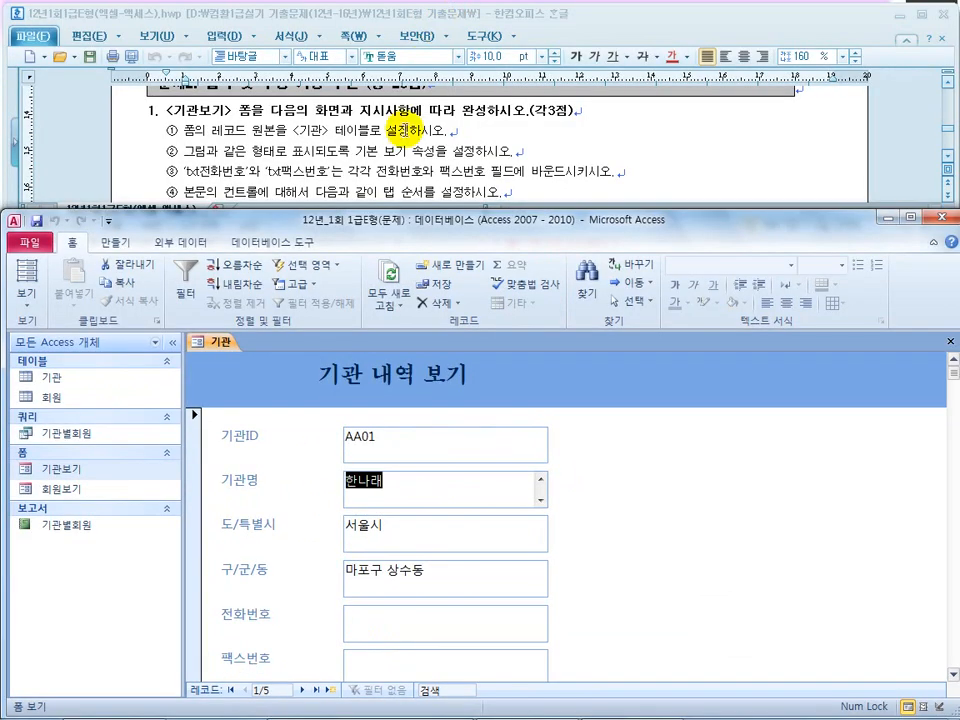
pyautogui.doubleClick(483, 14)
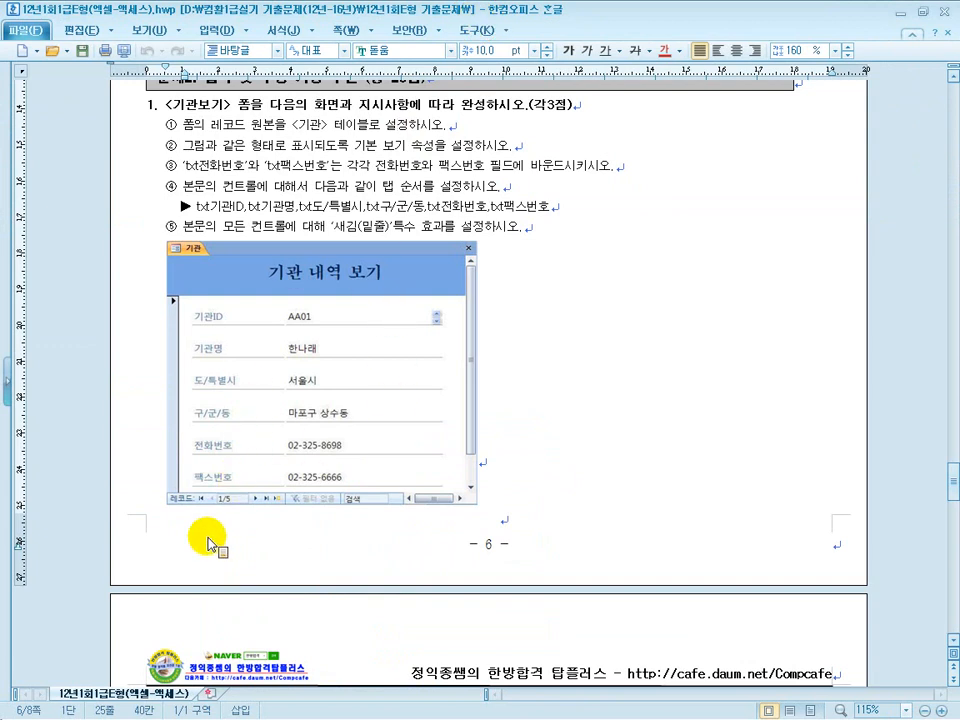
pyautogui.doubleClick(487, 16)
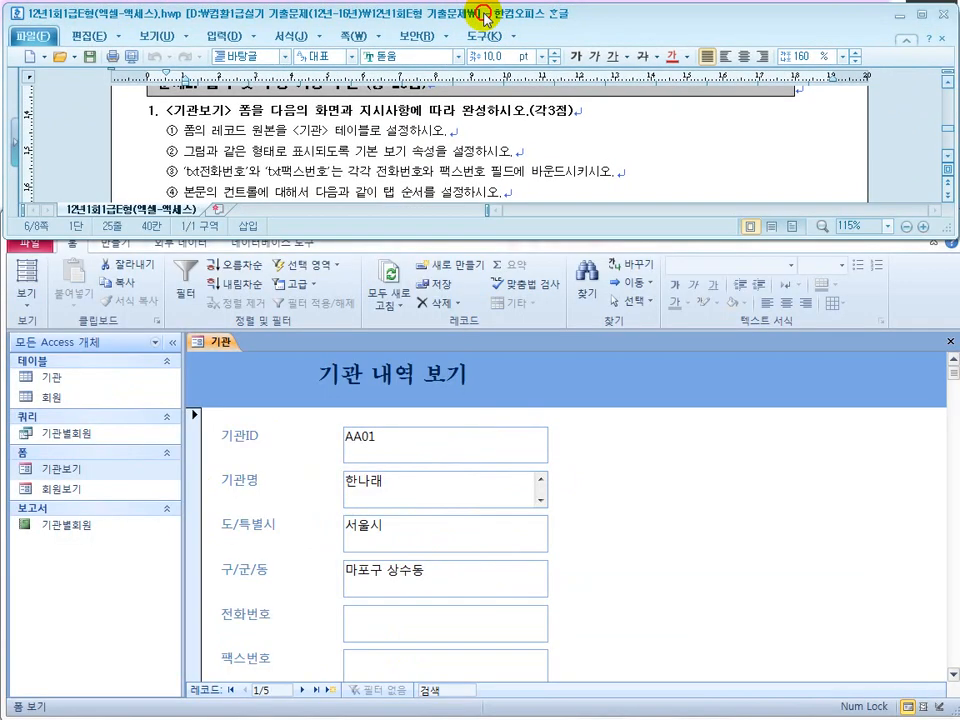
pyautogui.click(612, 476)
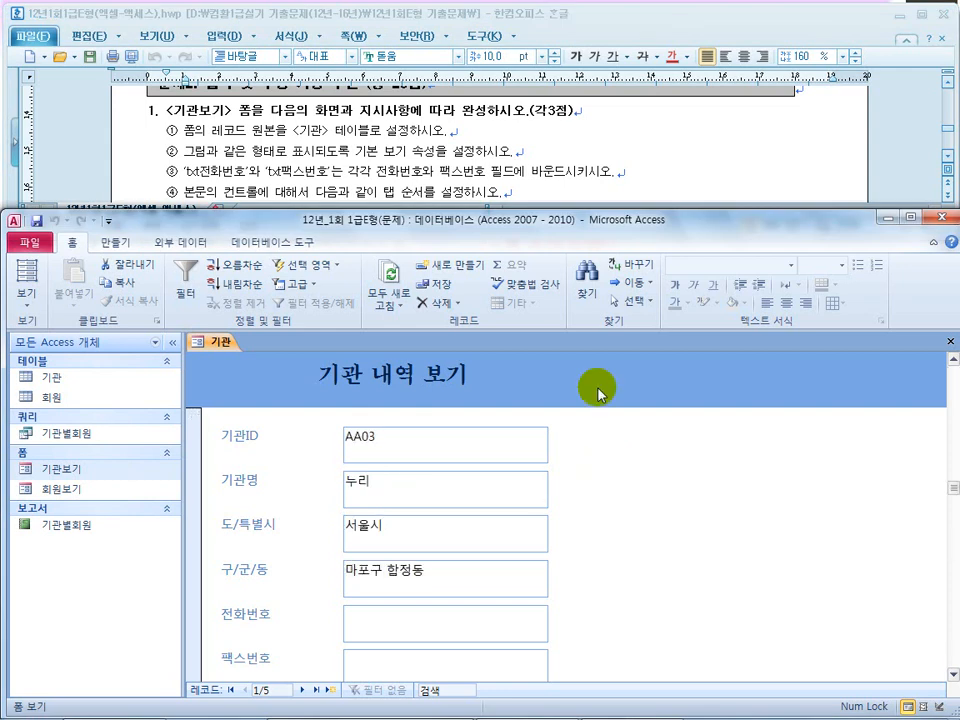
pyautogui.doubleClick(550, 218)
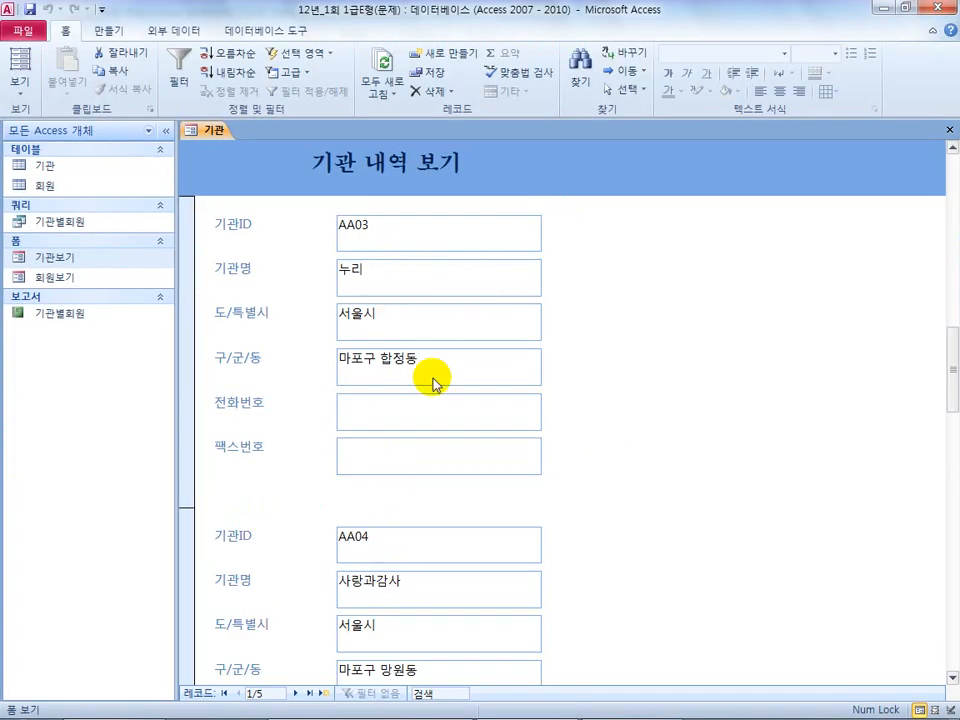
pyautogui.doubleClick(590, 18)
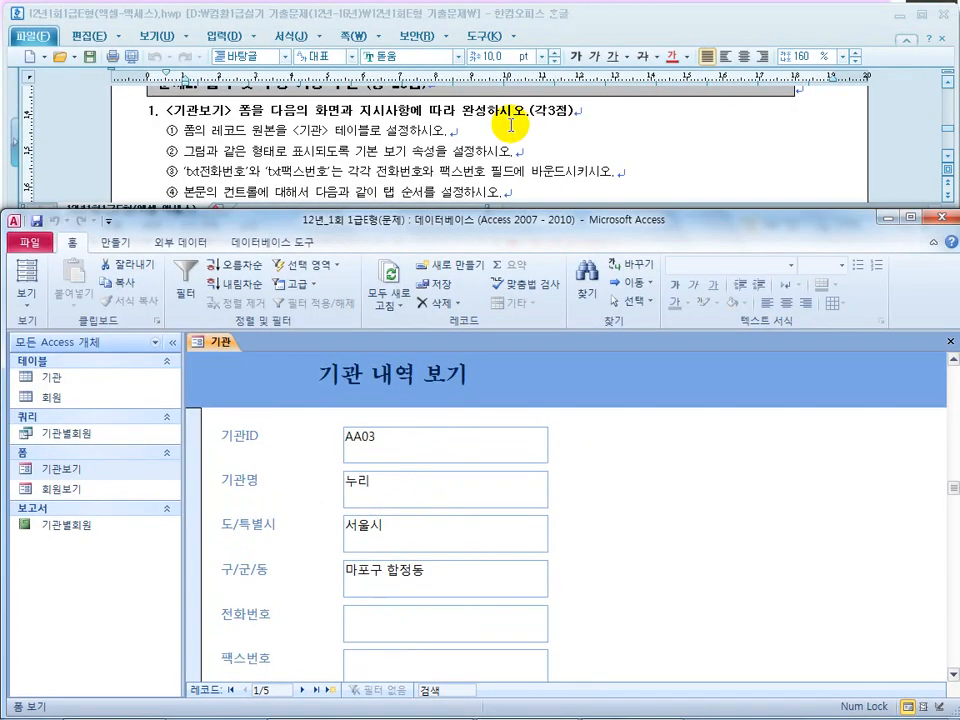
pyautogui.moveTo(381, 151); pyautogui.dragTo(445, 150)
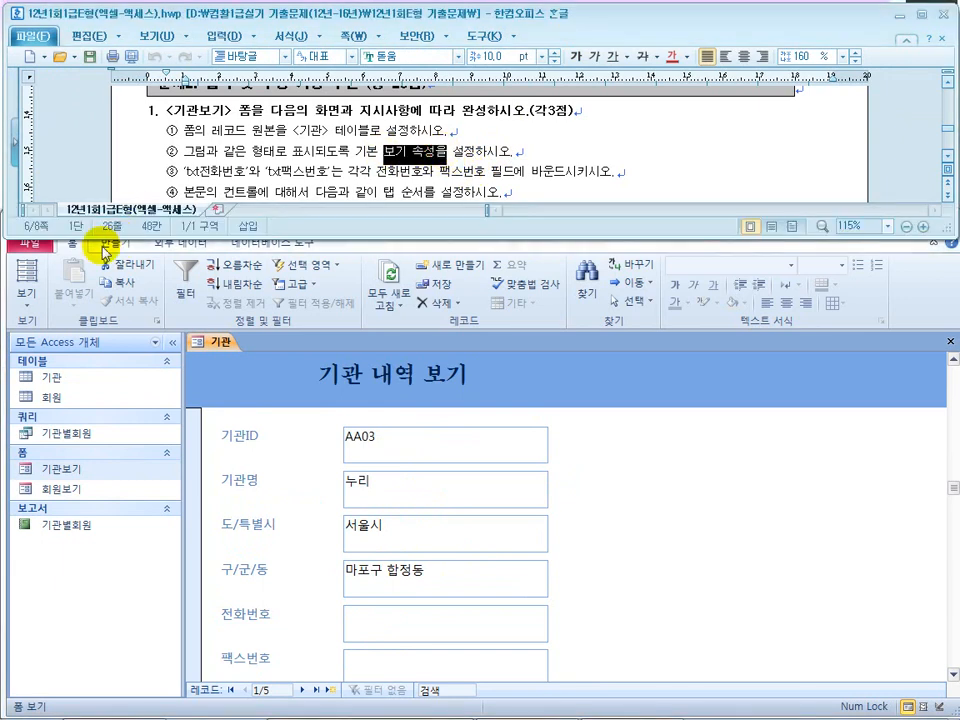
# Step: Return the 기관보기 form to Design view and set its default view (기본 보기) to 단일 폼
pyautogui.click(22, 250)
pyautogui.click(27, 295)
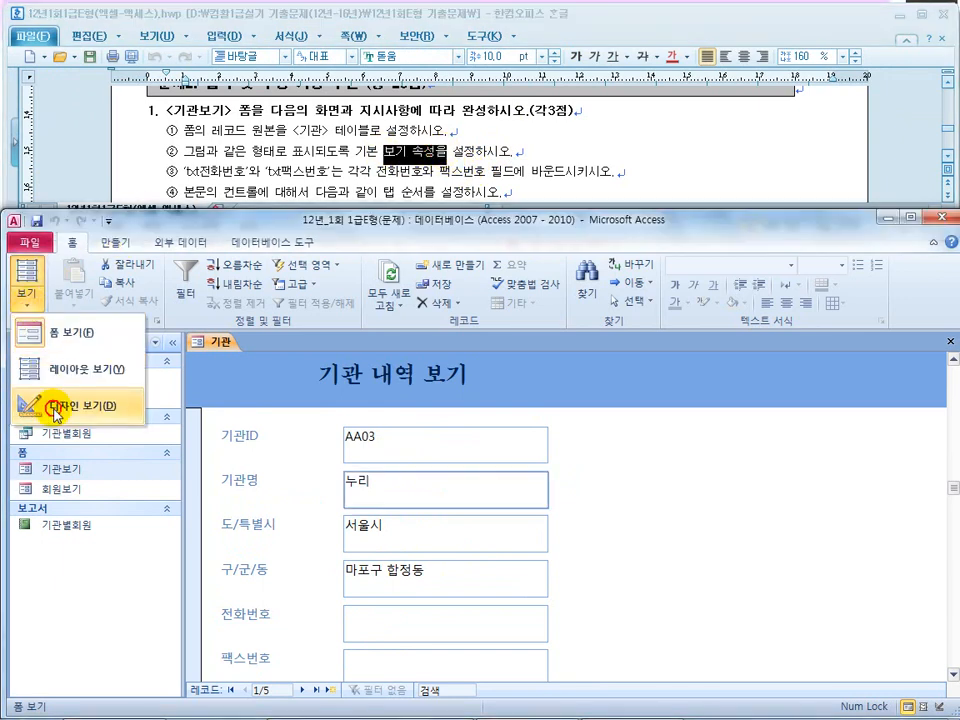
pyautogui.click(55, 408)
pyautogui.click(485, 515)
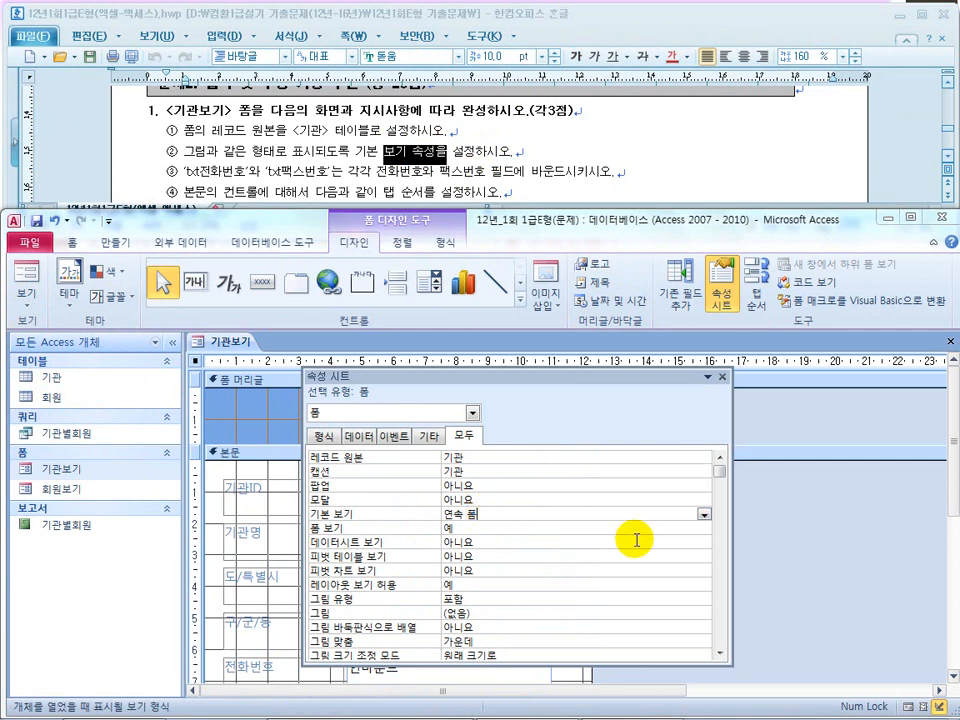
pyautogui.click(705, 515)
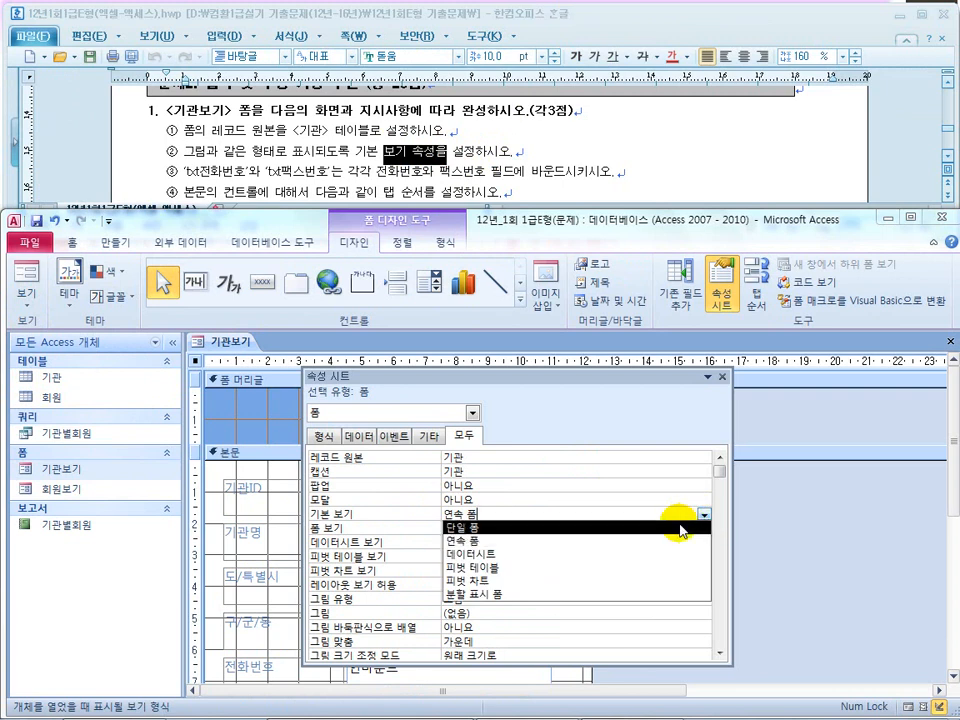
pyautogui.click(679, 526)
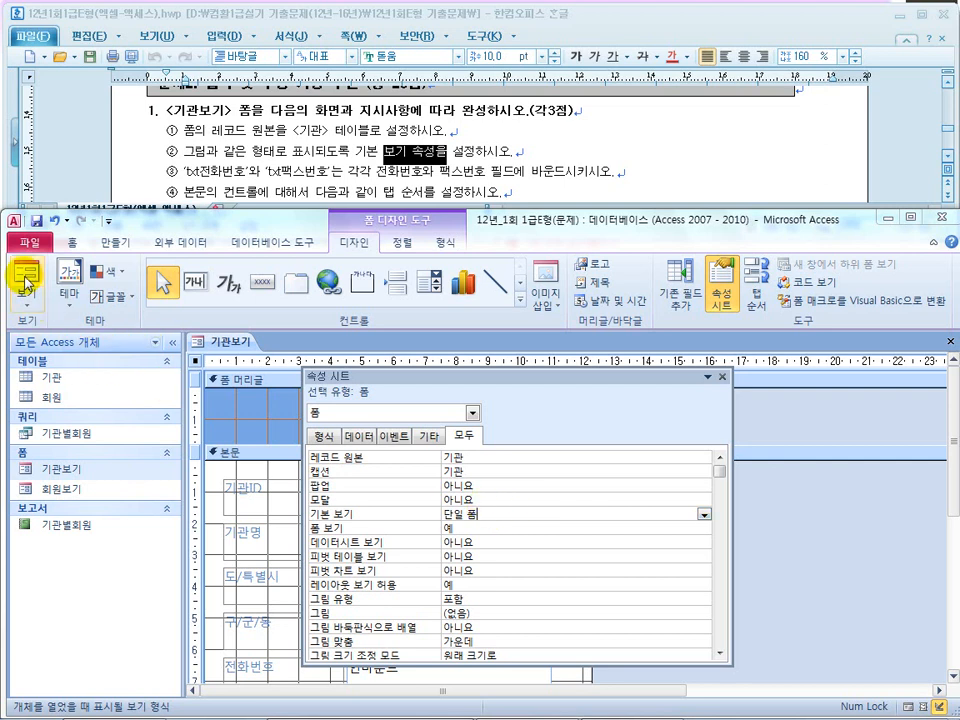
# Step: Preview the 기관보기 form's single-record layout in Form view with the window enlarged, and return to Design view beside the instructions
pyautogui.click(25, 272)
pyautogui.doubleClick(507, 218)
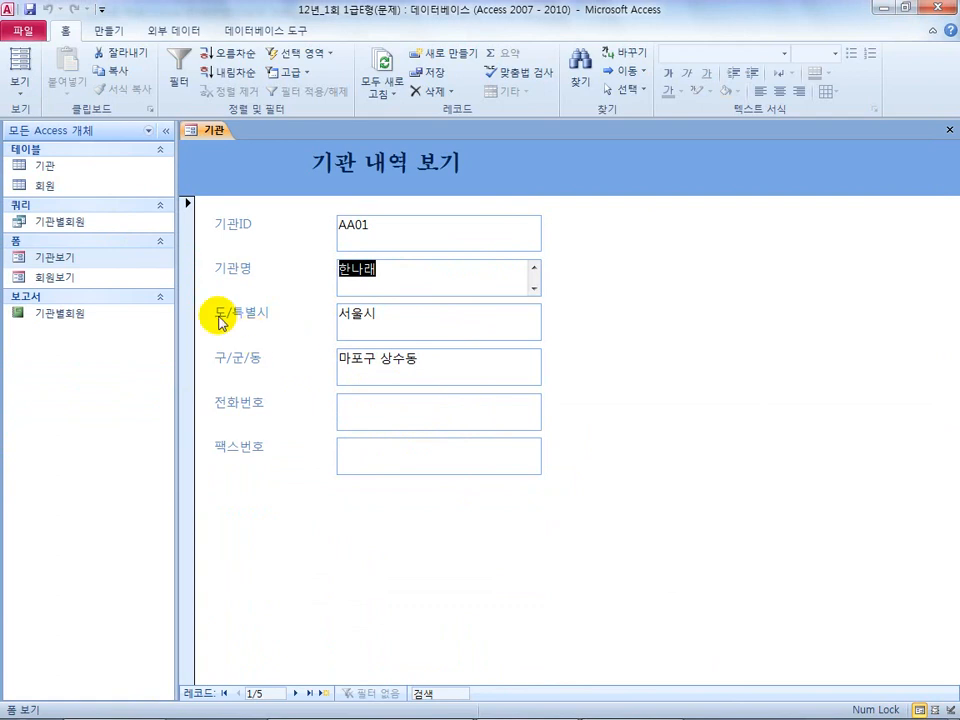
pyautogui.click(17, 92)
pyautogui.click(39, 189)
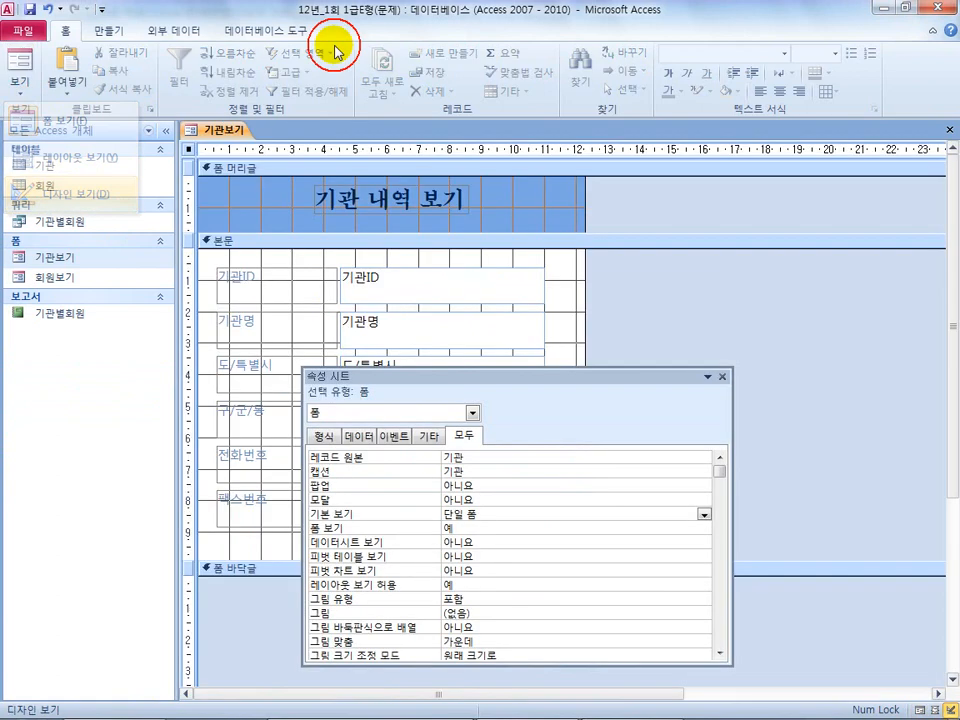
pyautogui.doubleClick(357, 14)
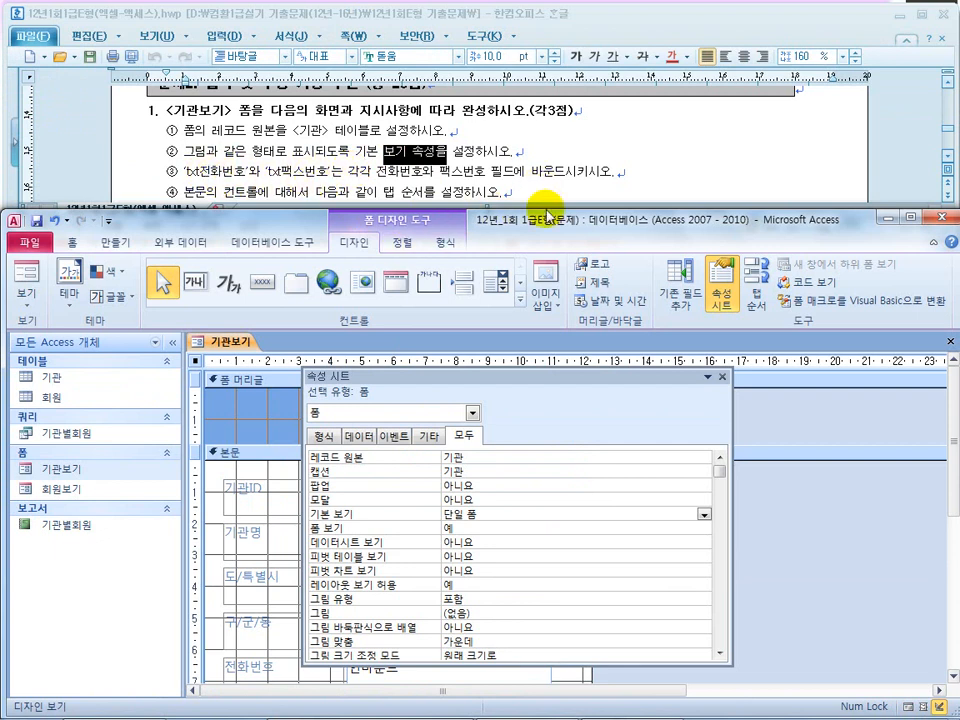
# Step: Move the property sheet off the detail controls and set the txt전화번호 text box's control source to the 전화번호 field
pyautogui.moveTo(541, 393); pyautogui.dragTo(656, 261)
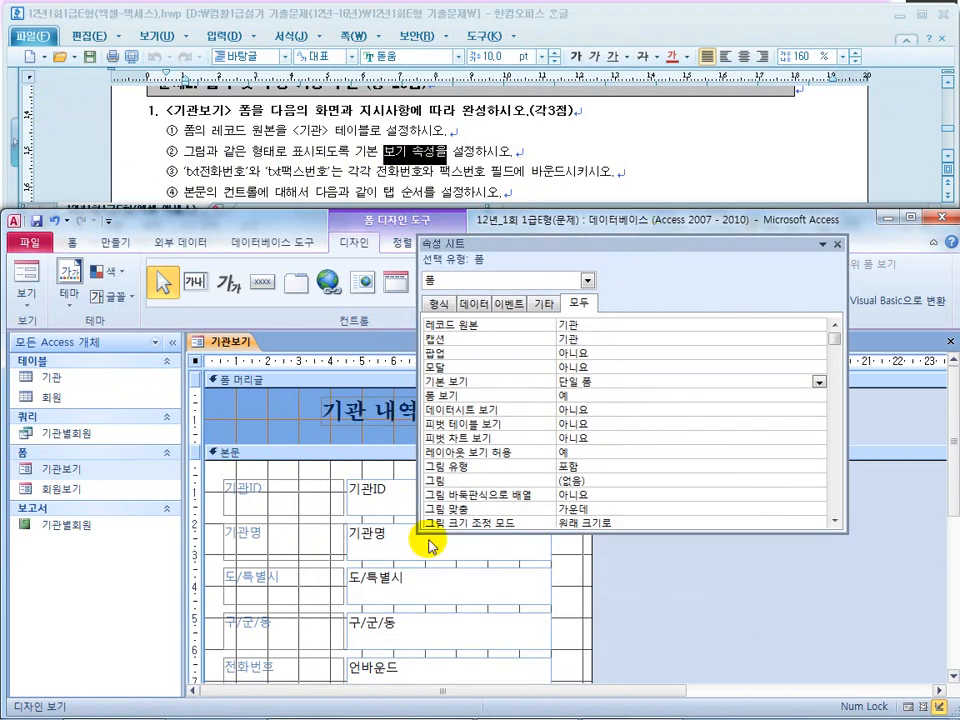
pyautogui.click(210, 540)
pyautogui.scroll(-2, 214, 531)
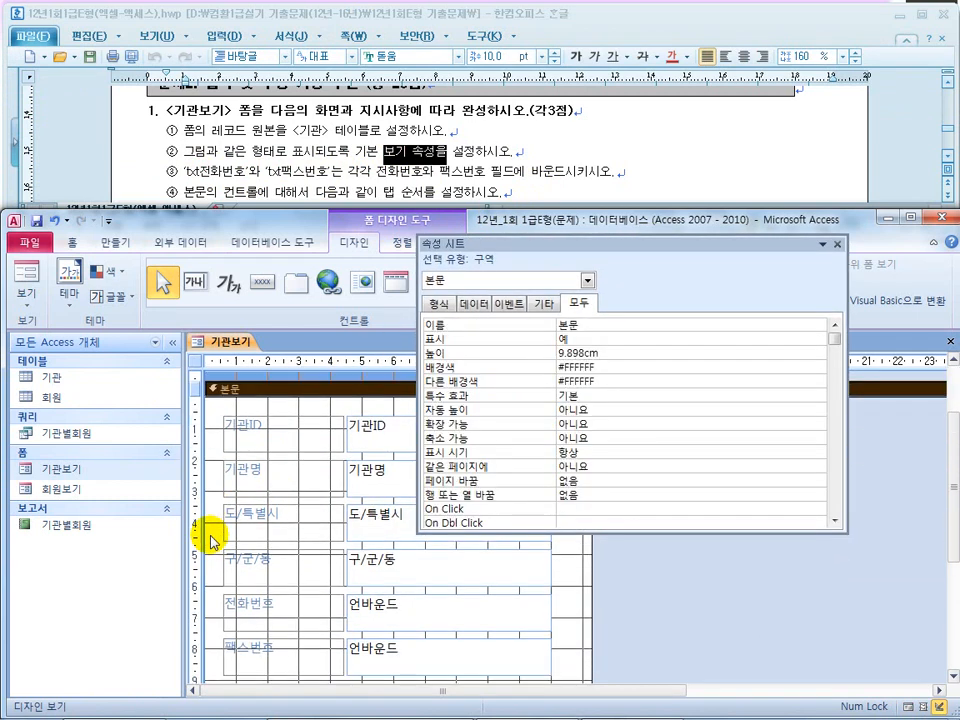
pyautogui.click(400, 570)
pyautogui.click(381, 500)
pyautogui.click(381, 604)
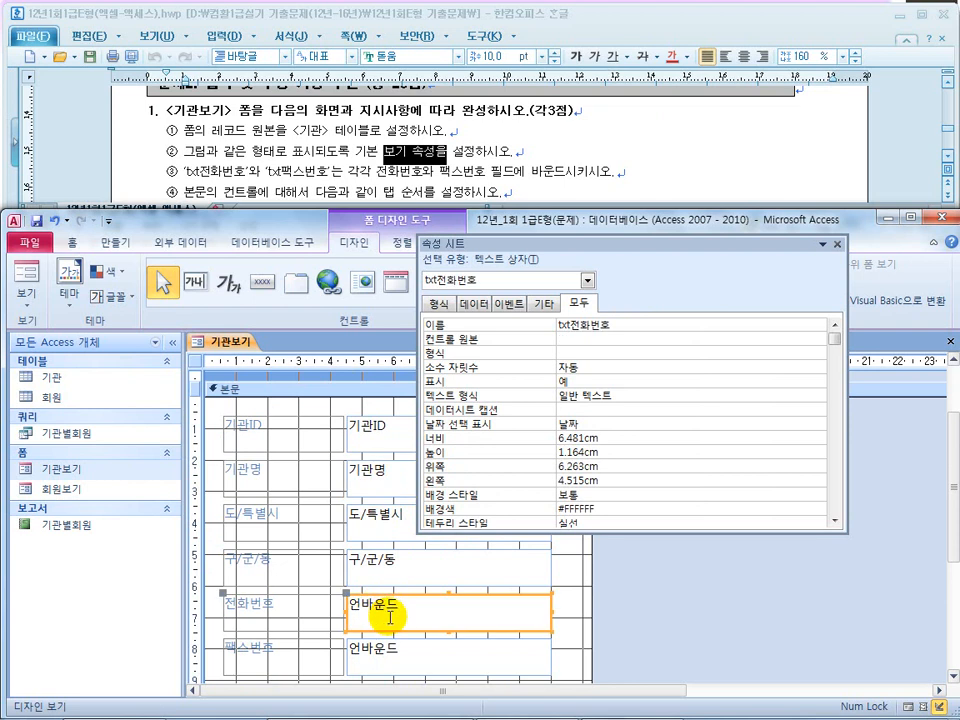
pyautogui.scroll(-1, 390, 620)
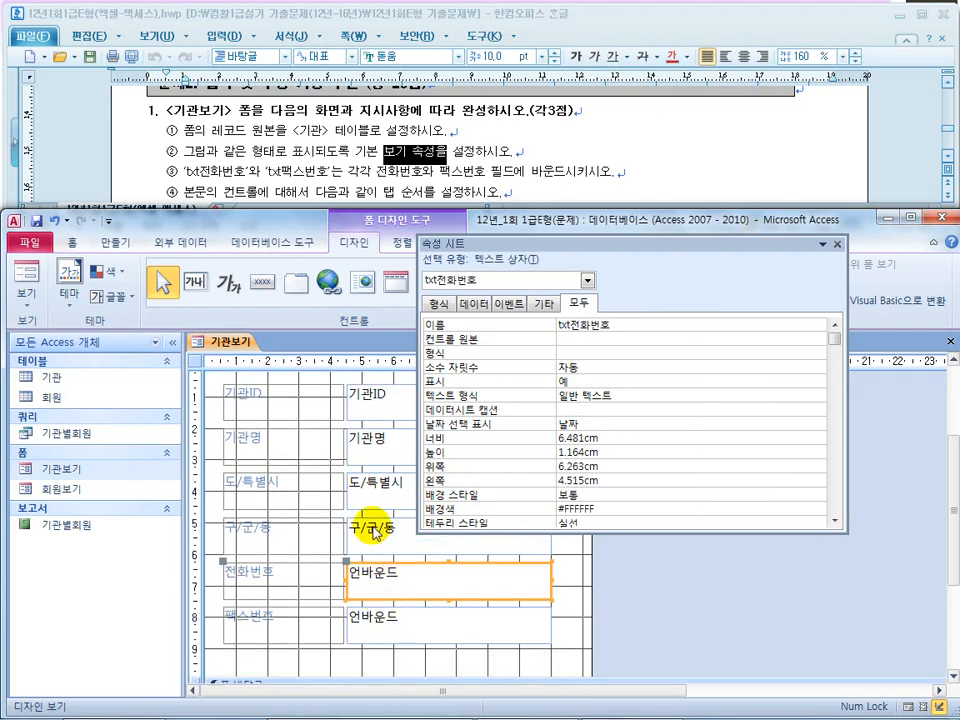
pyautogui.click(582, 339)
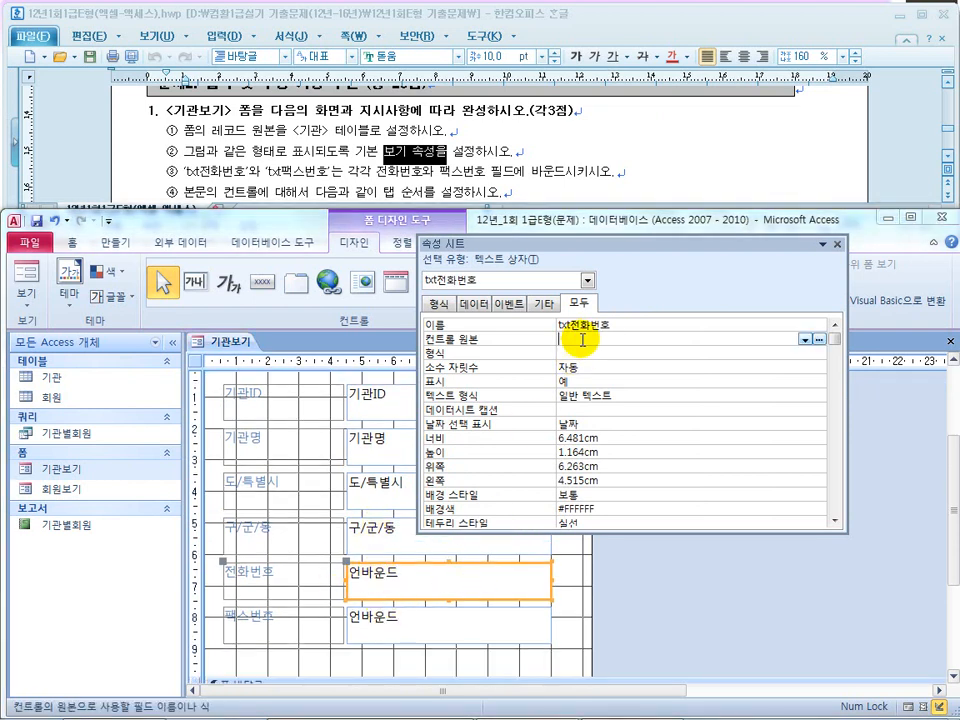
pyautogui.click(805, 341)
pyautogui.click(763, 403)
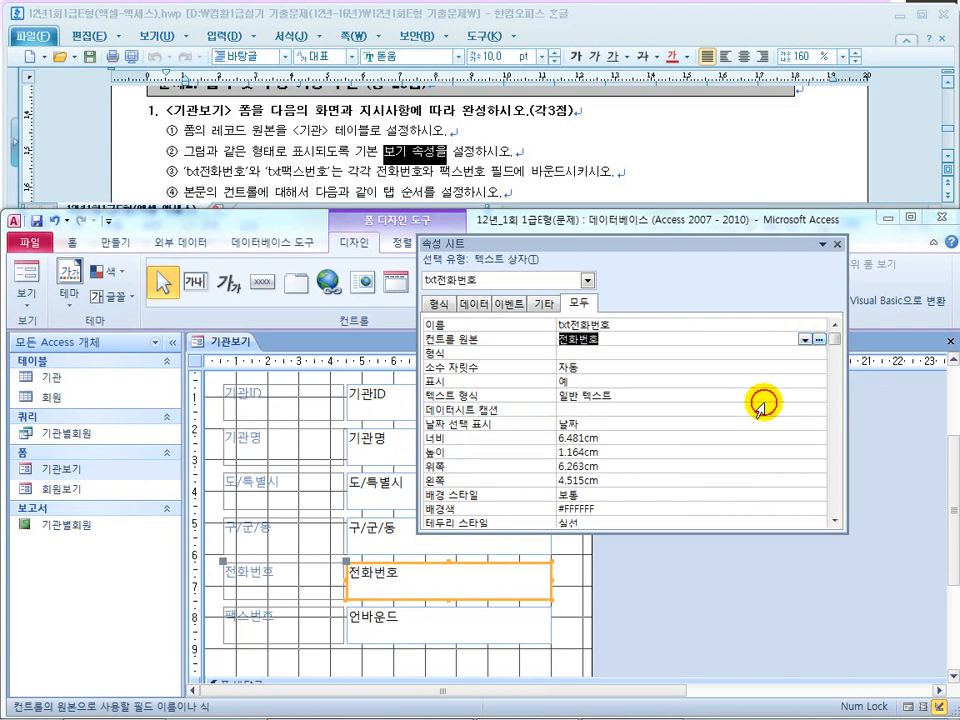
# Step: Set the txt팩스번호 text box's control source to the 팩스번호 field
pyautogui.click(433, 626)
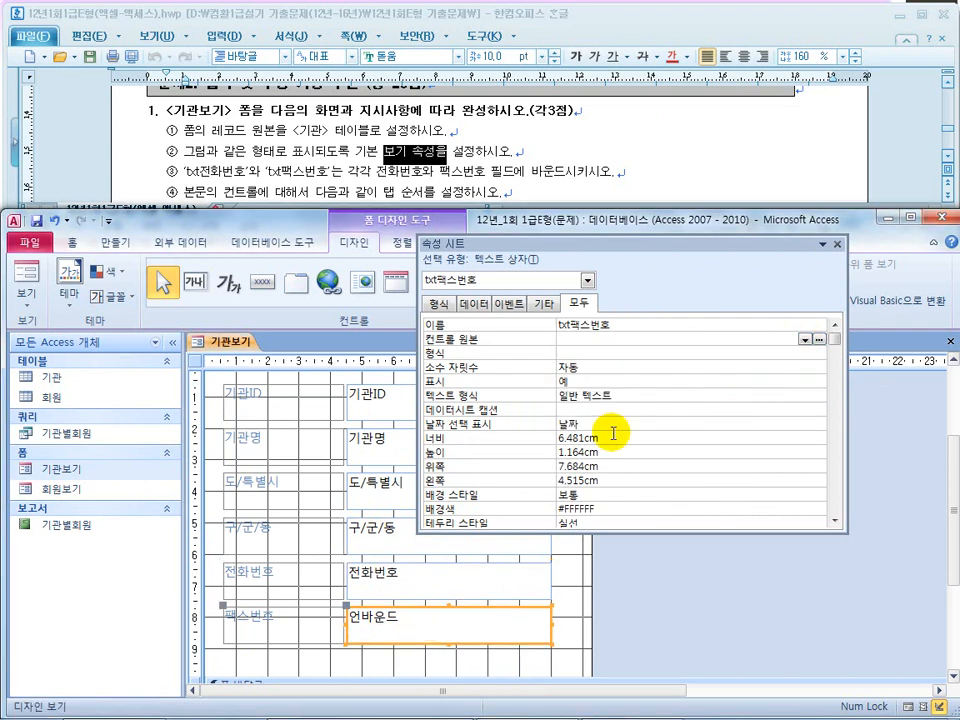
pyautogui.click(676, 347)
pyautogui.click(805, 340)
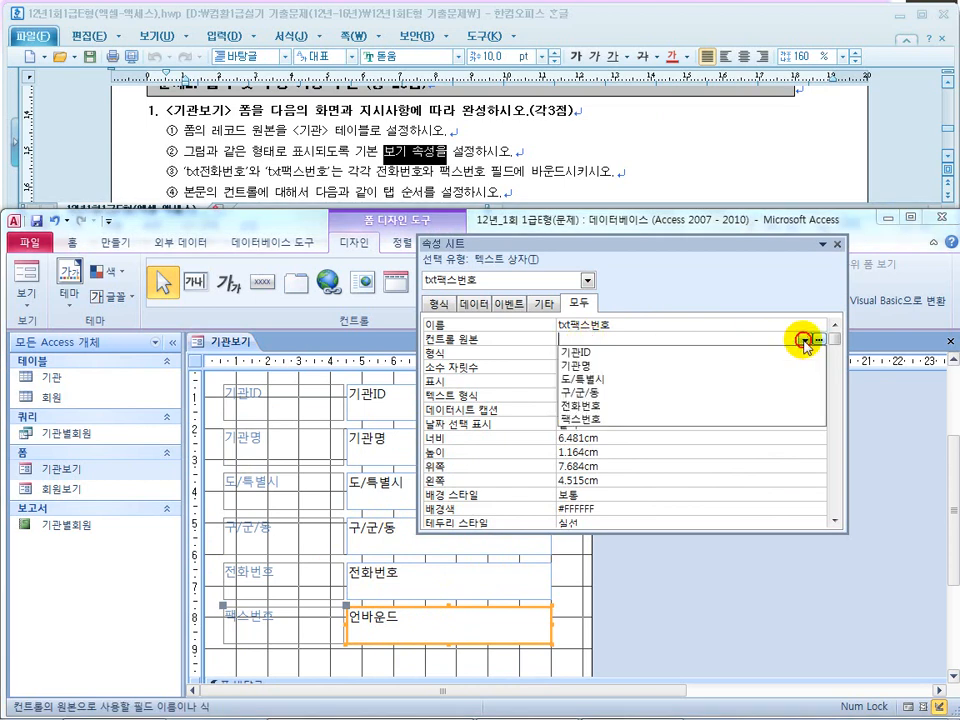
pyautogui.click(735, 421)
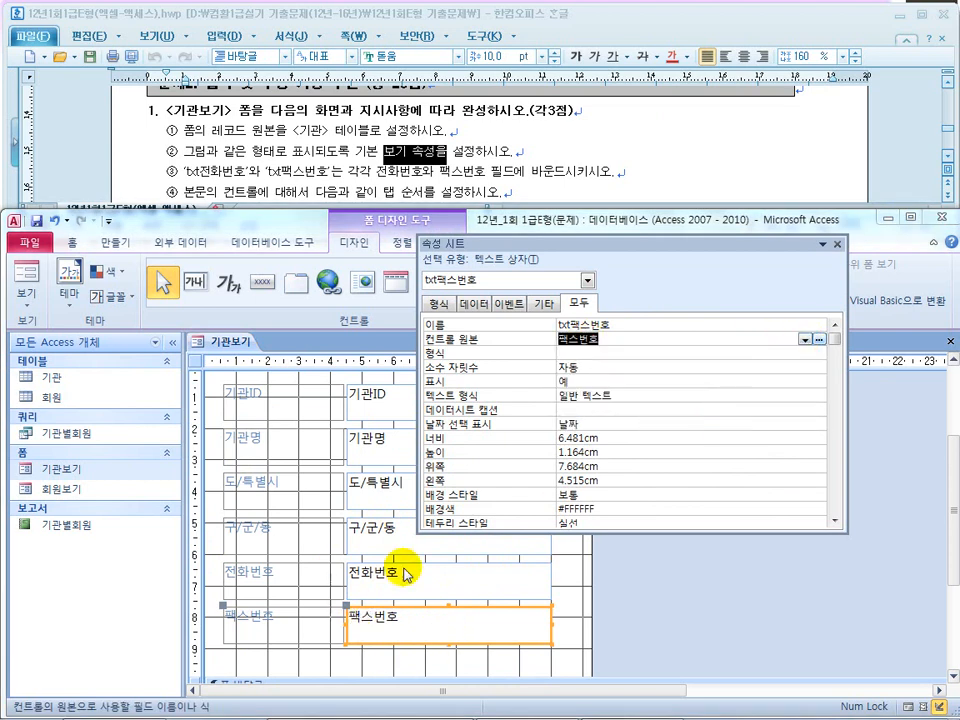
# Step: Check the bound phone and fax number fields in Form view and return to Design view
pyautogui.click(26, 275)
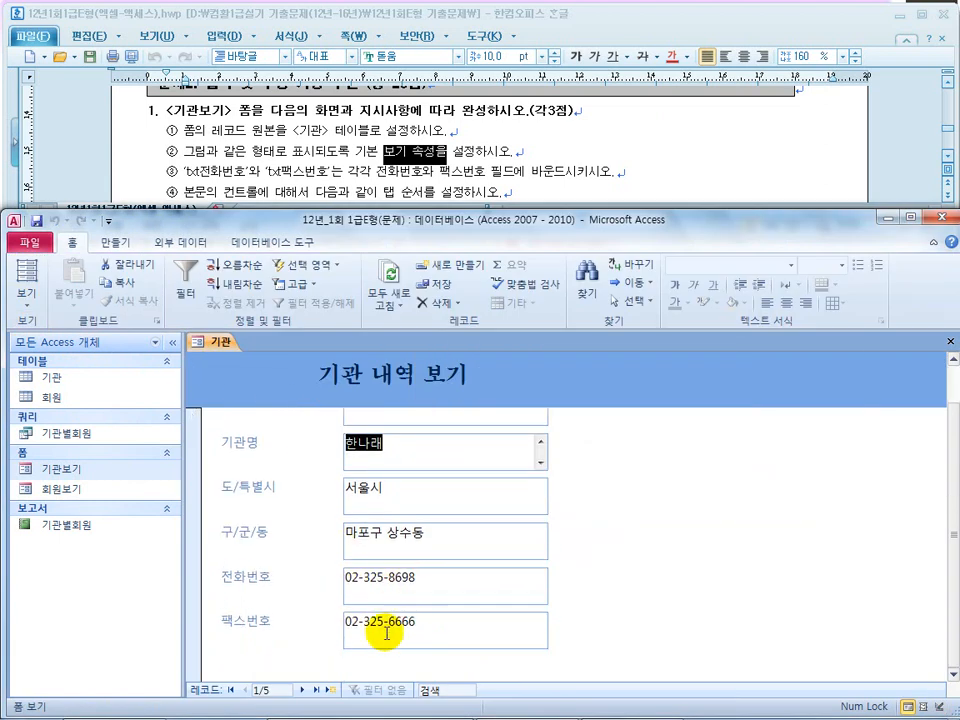
pyautogui.click(28, 310)
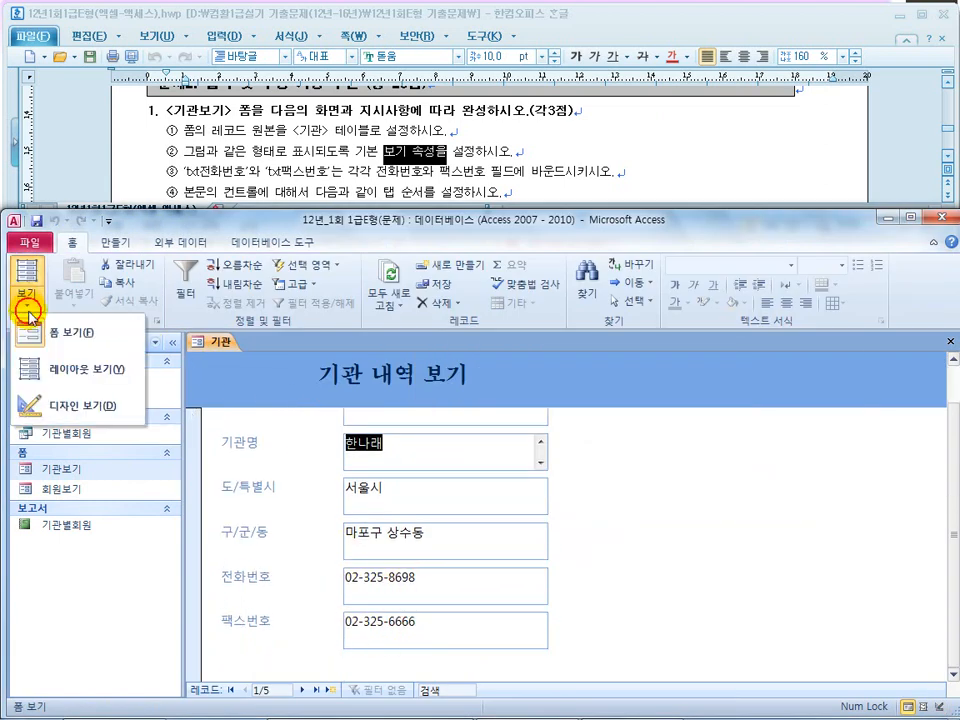
pyautogui.click(62, 404)
# Step: Examine instruction ④ on the tab order required for the controls in the form's detail section
pyautogui.click(248, 175)
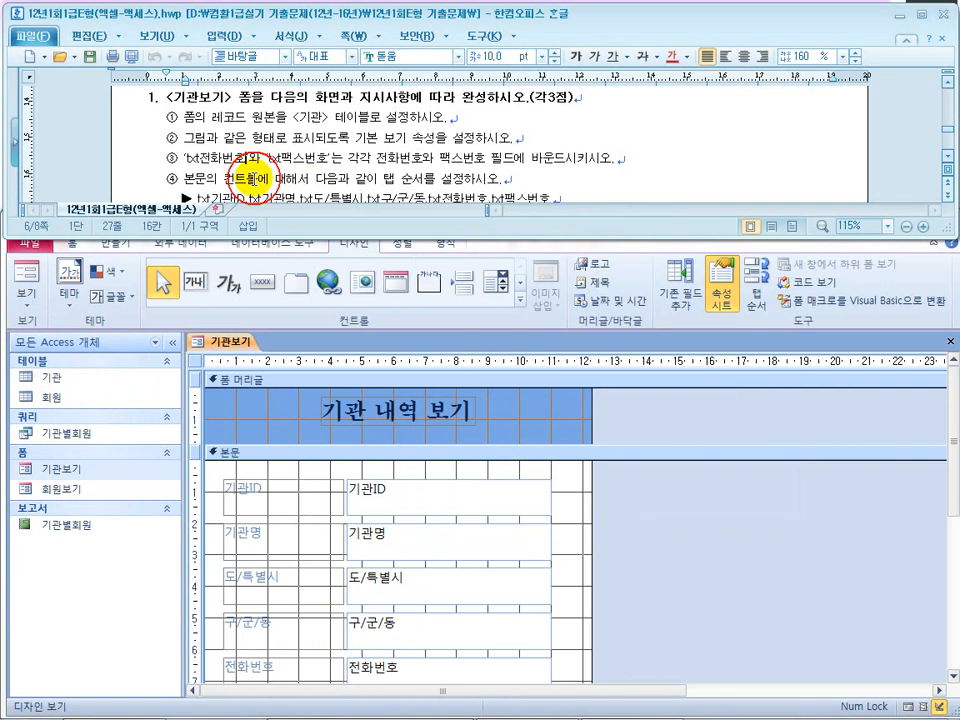
pyautogui.moveTo(205, 178); pyautogui.dragTo(321, 180)
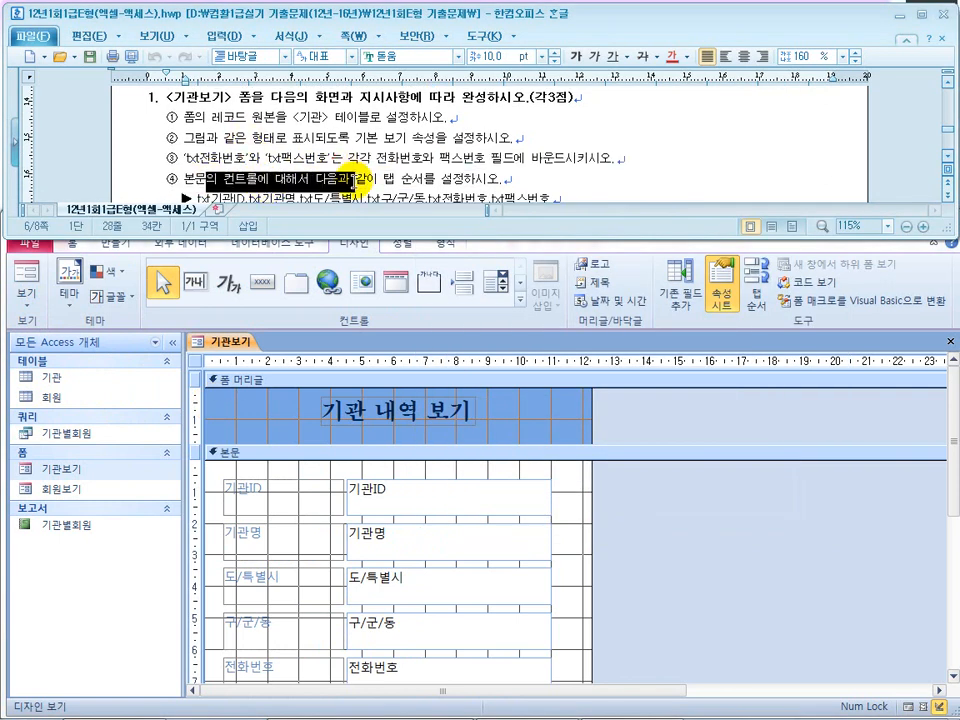
pyautogui.click(505, 200)
pyautogui.scroll(-1, 500, 209)
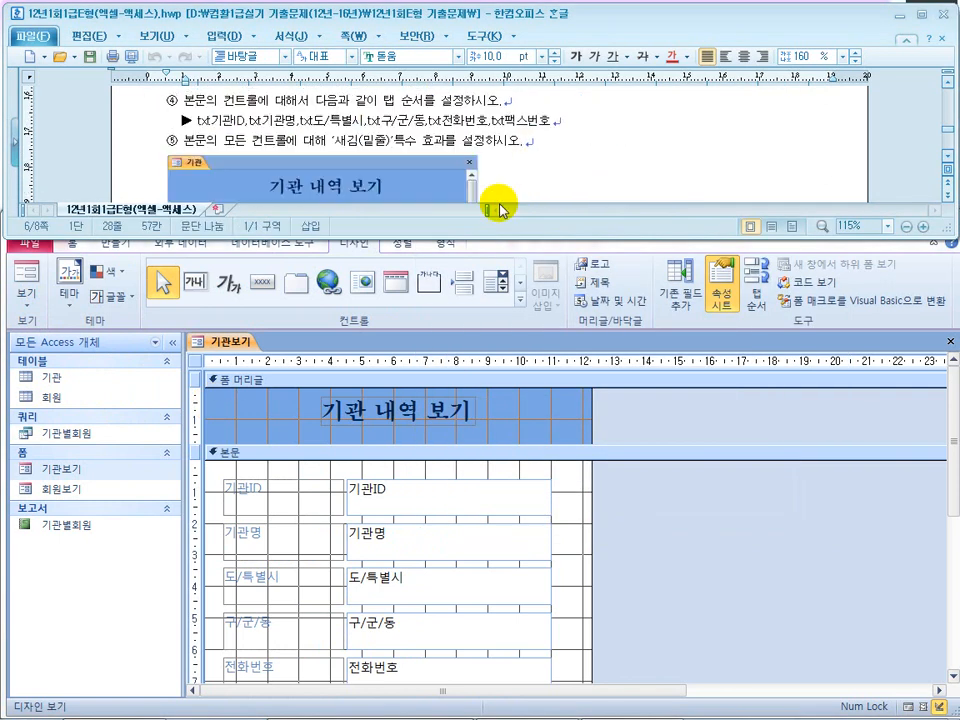
pyautogui.scroll(1, 493, 200)
# Step: Check the current tab order in Form view by moving through the fields from 기관ID to the next record, and return to Design view
pyautogui.click(26, 272)
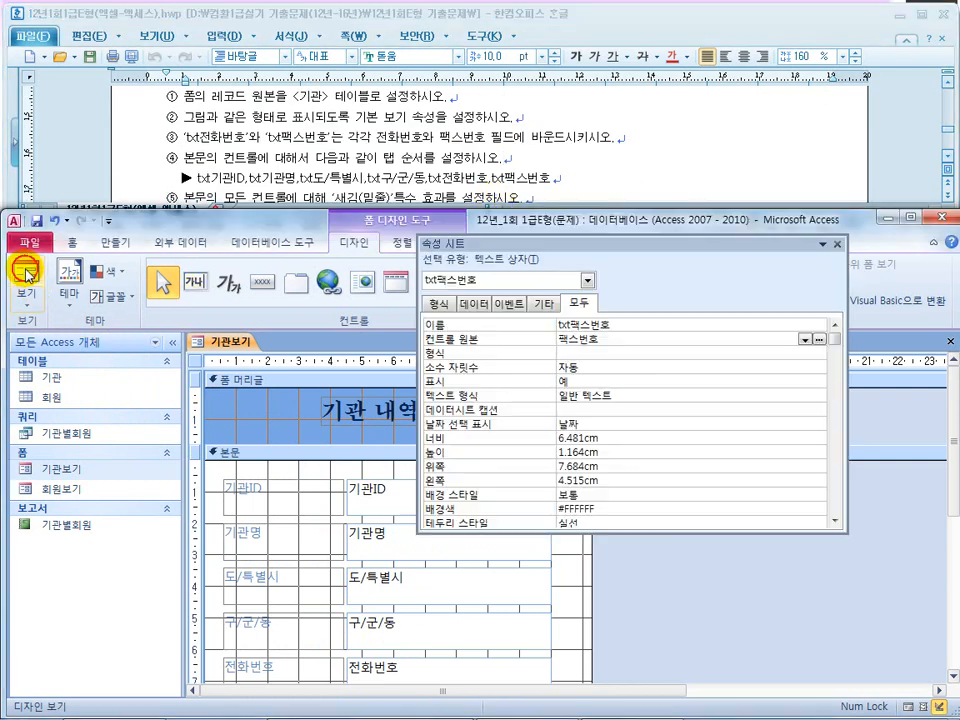
pyautogui.click(402, 446)
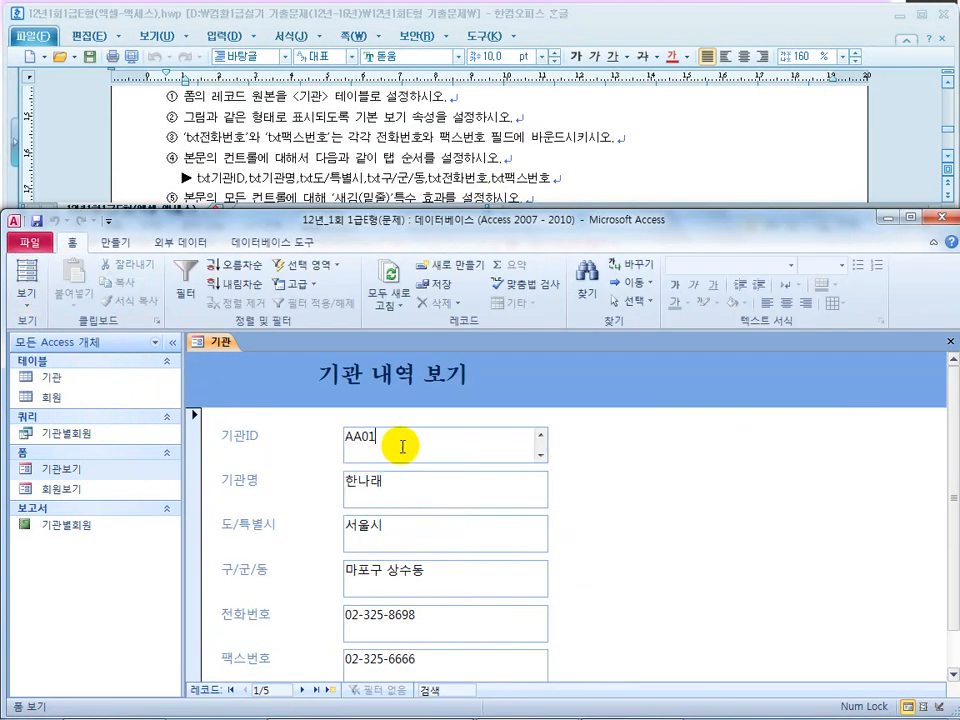
pyautogui.press('Tab')
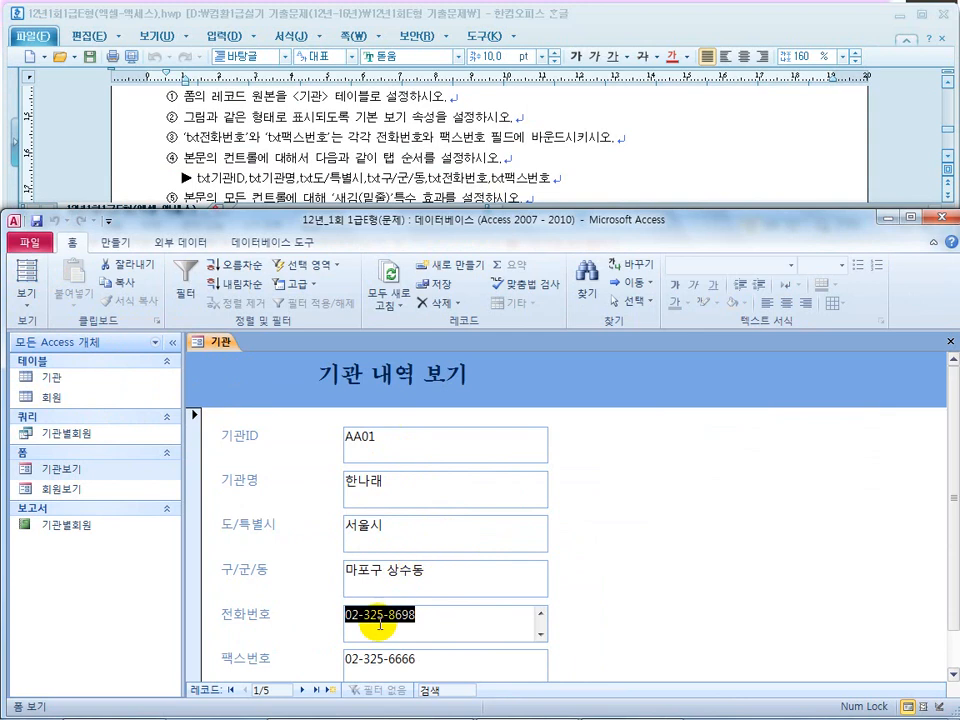
pyautogui.press('Tab')
pyautogui.press('Tab')
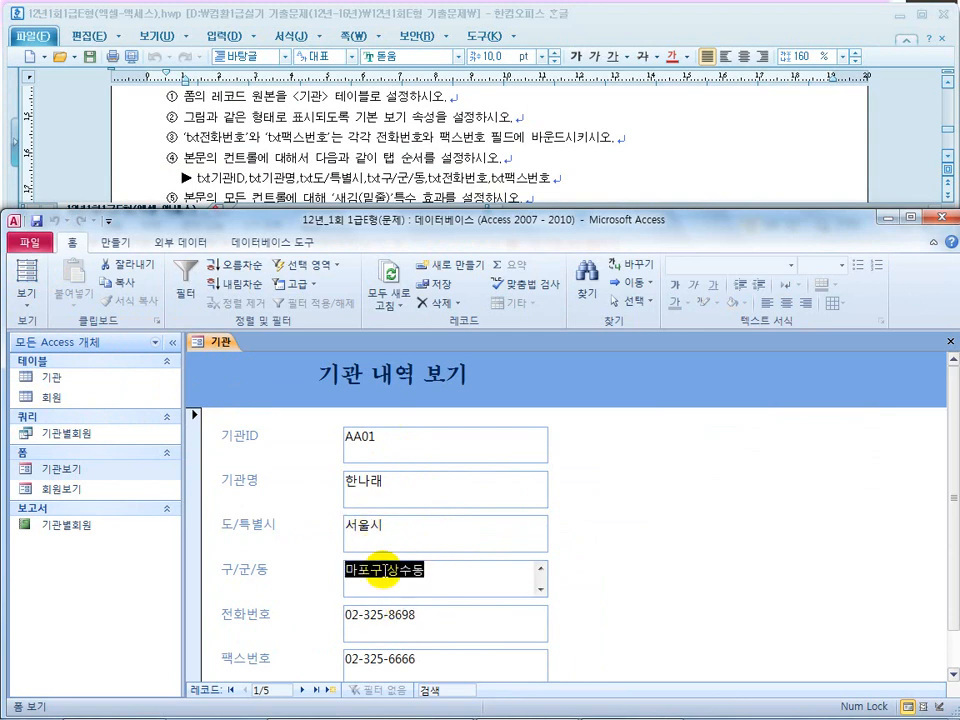
pyautogui.press('Tab')
pyautogui.press('Tab')
pyautogui.press('Tab')
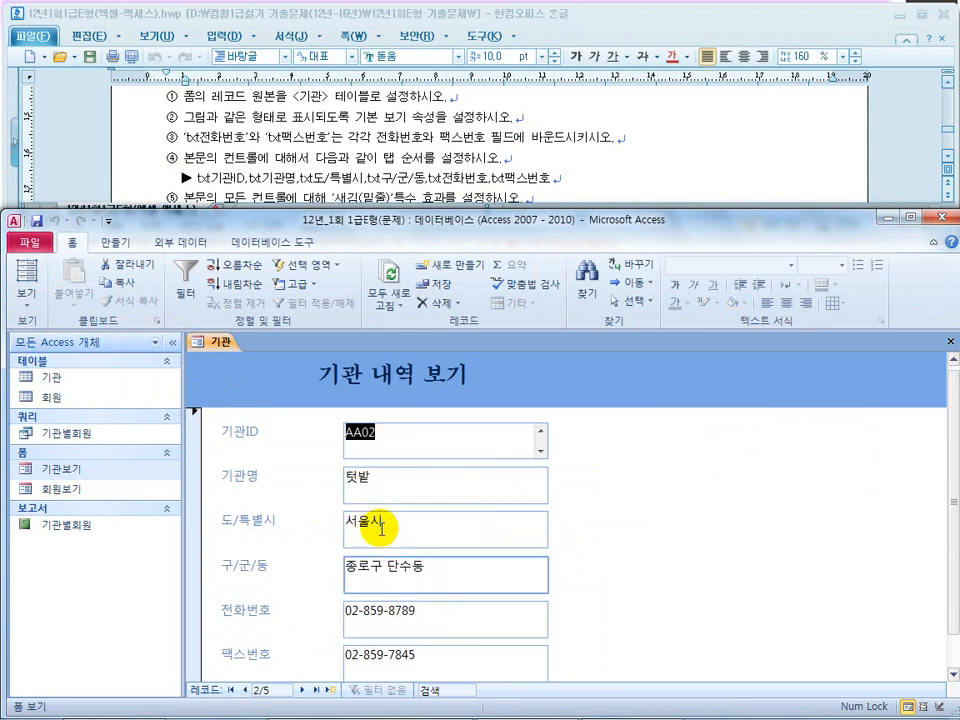
pyautogui.click(27, 298)
pyautogui.click(71, 404)
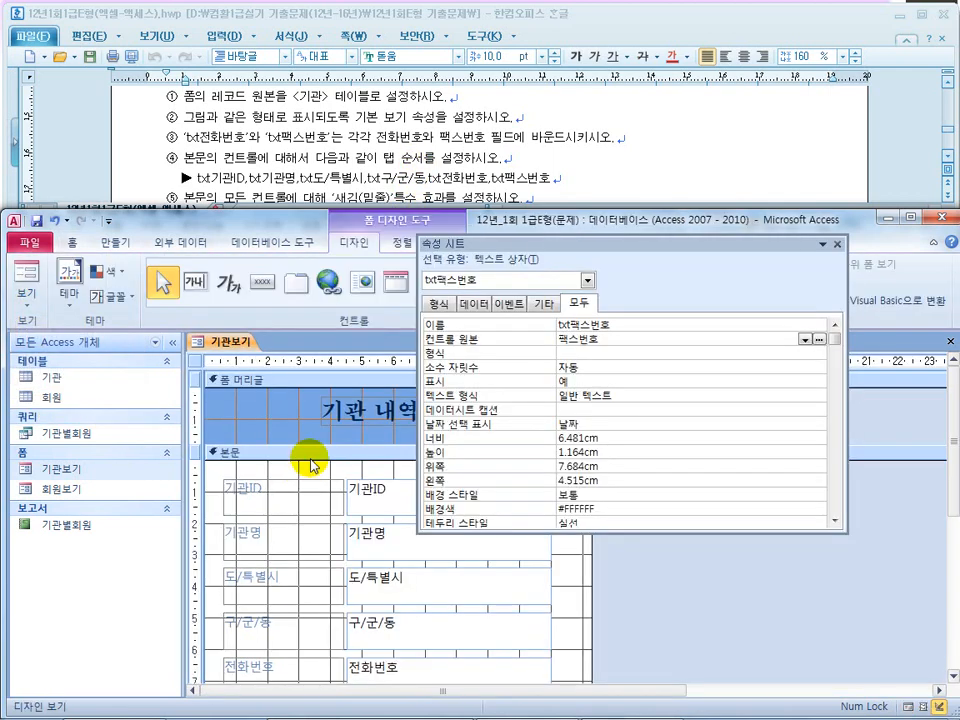
# Step: Review the required control order in instruction ④ and open the tab order settings for the form's 본문 section
pyautogui.click(838, 244)
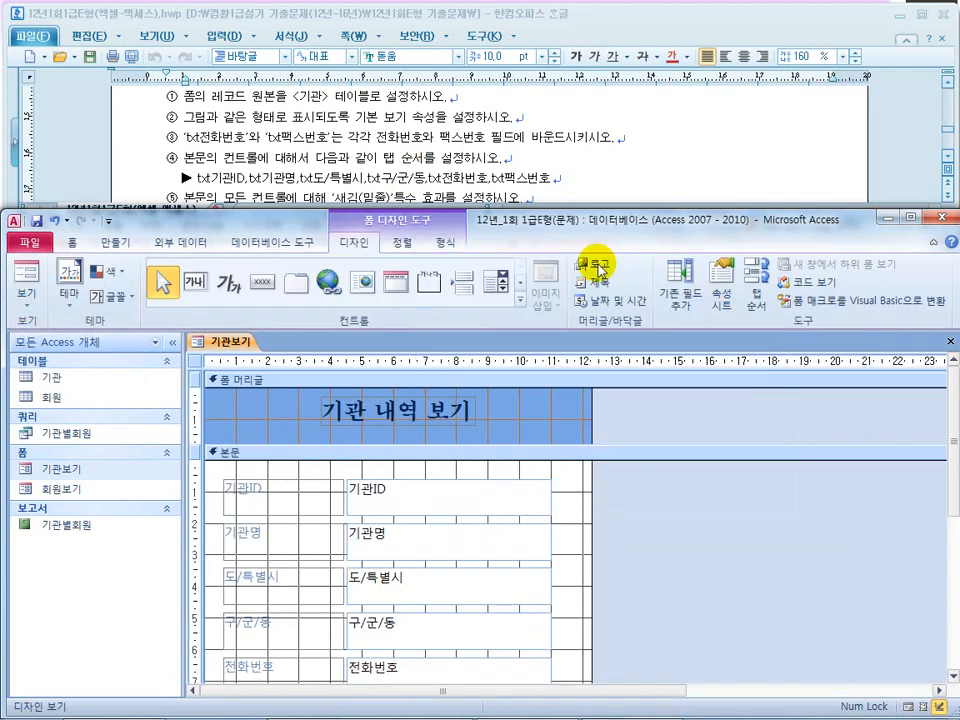
pyautogui.moveTo(214, 178); pyautogui.dragTo(390, 172)
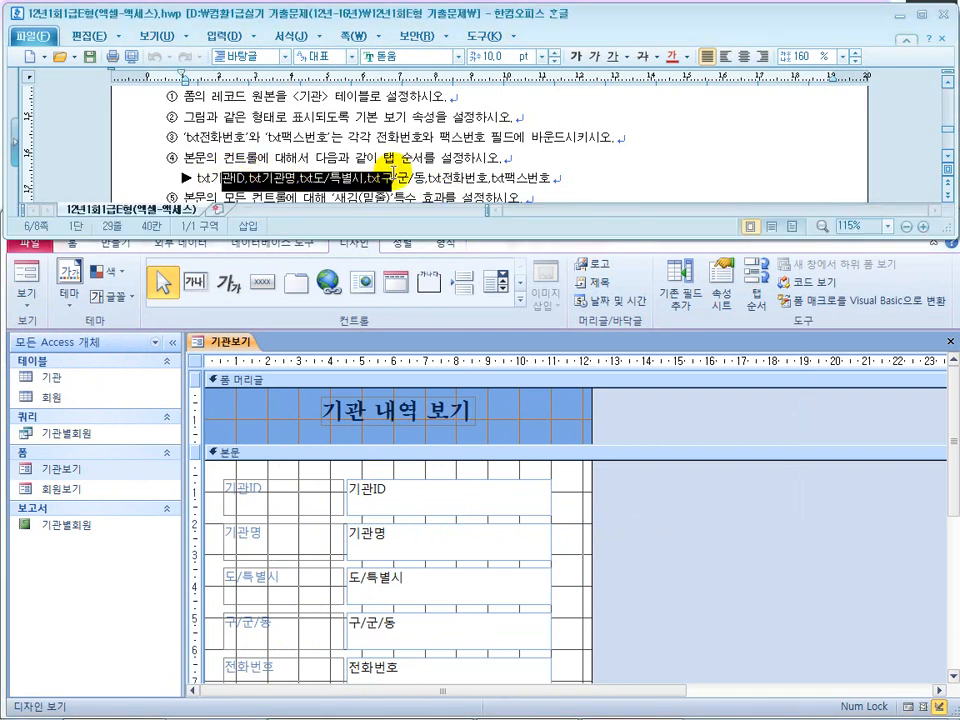
pyautogui.click(407, 322)
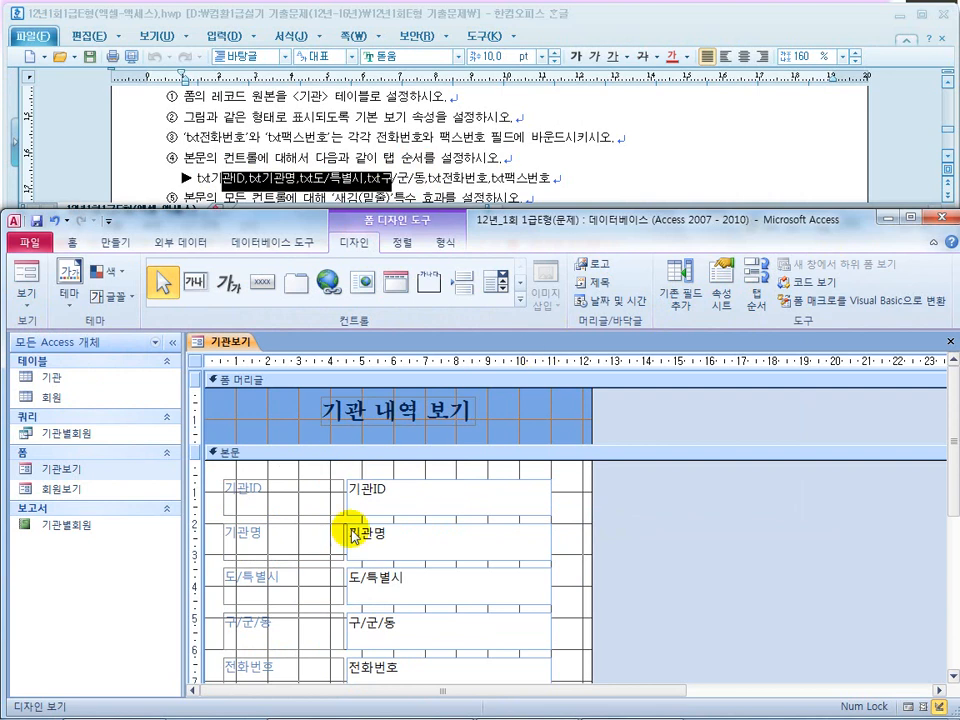
pyautogui.click(750, 300)
pyautogui.click(312, 320)
pyautogui.click(305, 331)
pyautogui.click(316, 343)
pyautogui.click(305, 331)
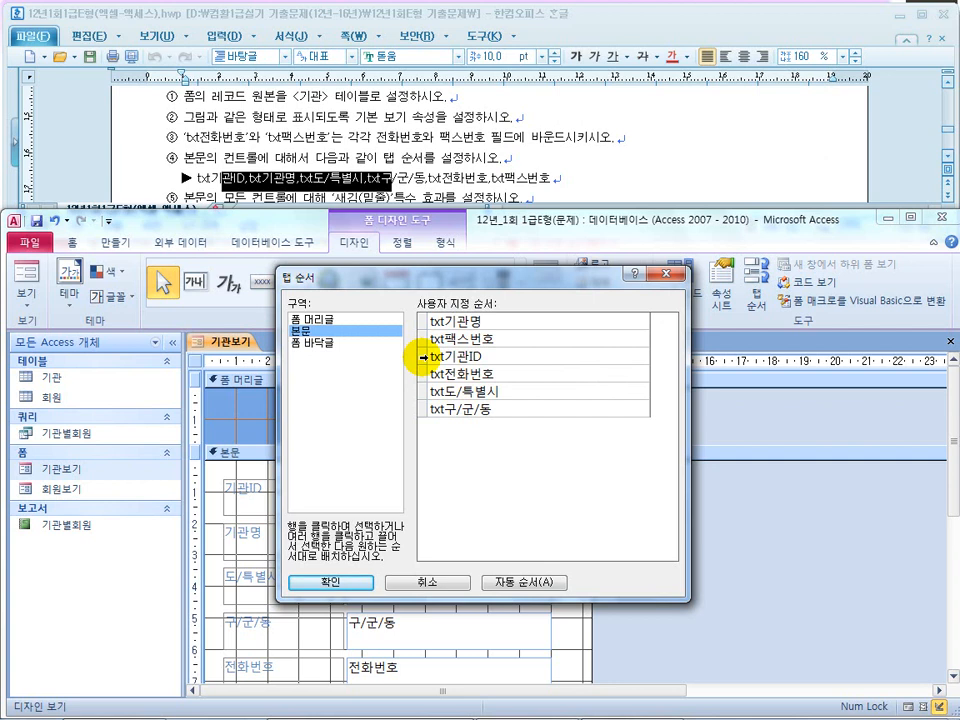
# Step: Arrange the 본문 tab order as txt기관ID, txt기관명, txt도/특별시, txt구/군/동, txt전화번호, txt팩스번호 and apply it
pyautogui.click(424, 356)
pyautogui.moveTo(424, 361); pyautogui.dragTo(427, 327)
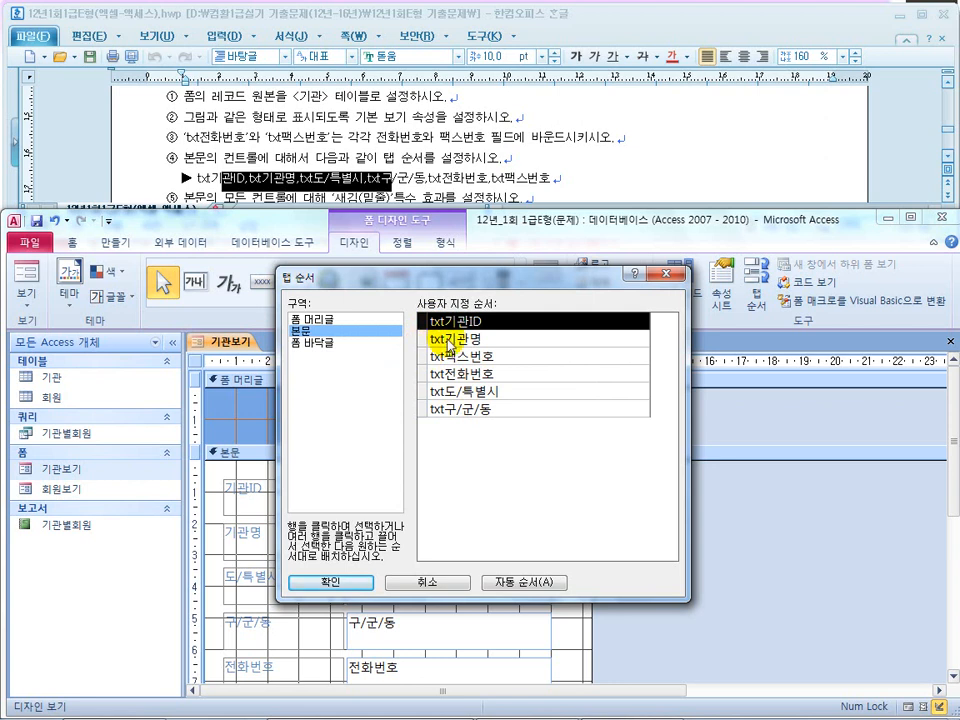
pyautogui.click(420, 390)
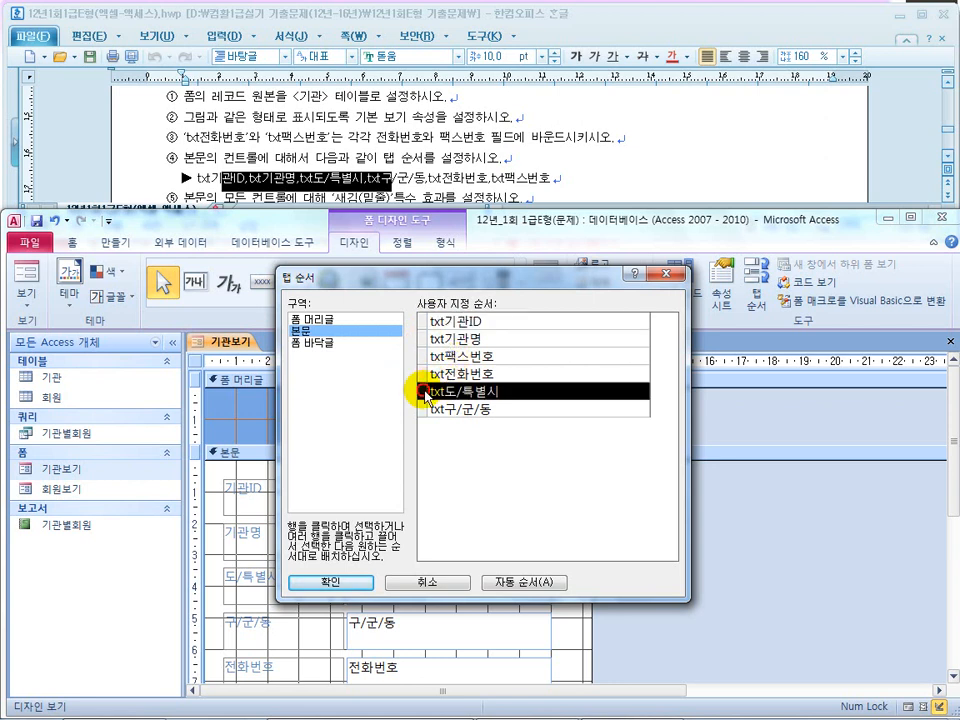
pyautogui.moveTo(420, 390); pyautogui.dragTo(424, 354)
pyautogui.click(424, 407)
pyautogui.moveTo(424, 407); pyautogui.dragTo(392, 368)
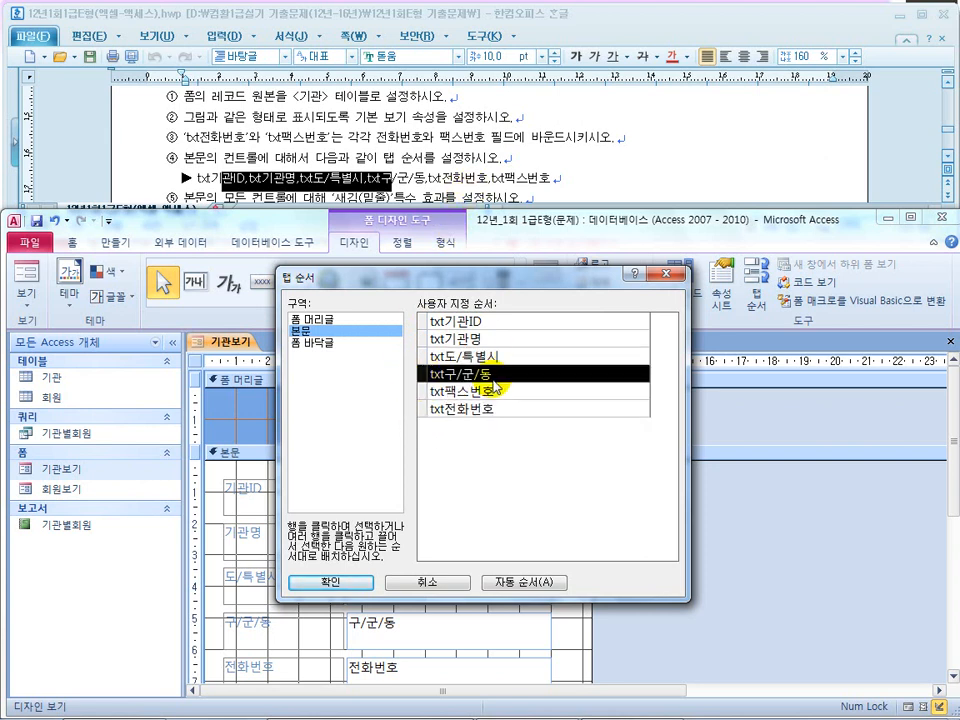
pyautogui.click(424, 408)
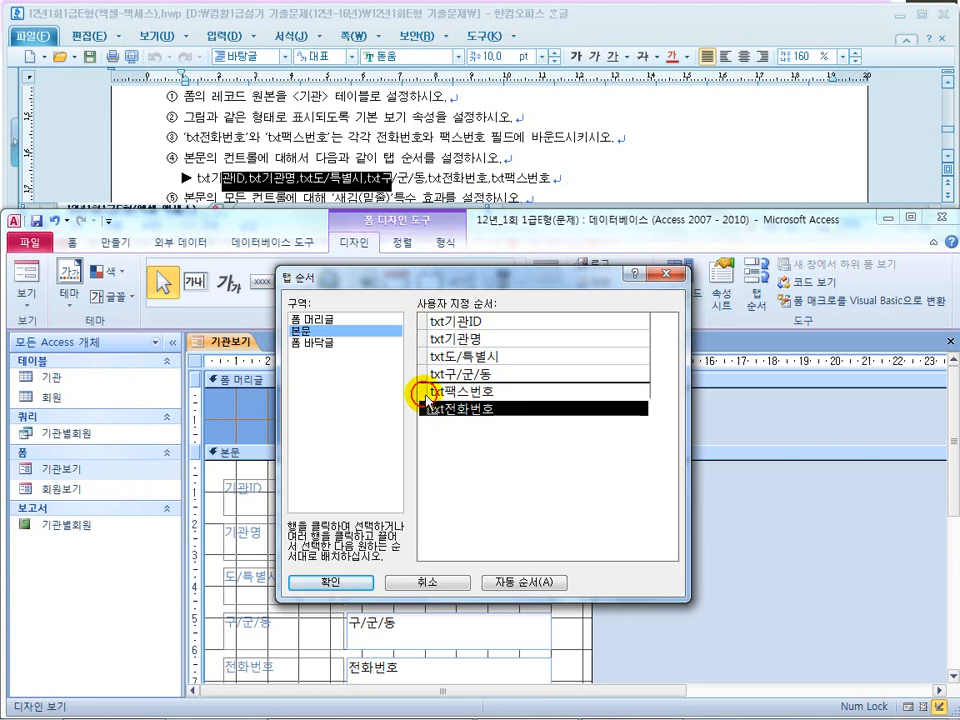
pyautogui.moveTo(427, 402); pyautogui.dragTo(435, 398)
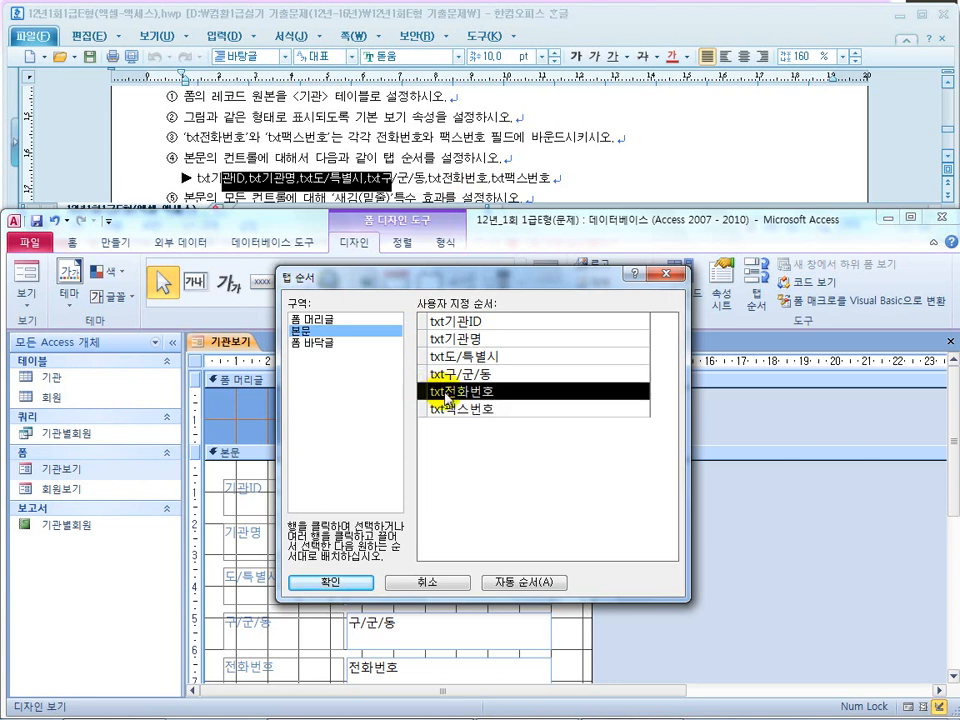
pyautogui.click(331, 583)
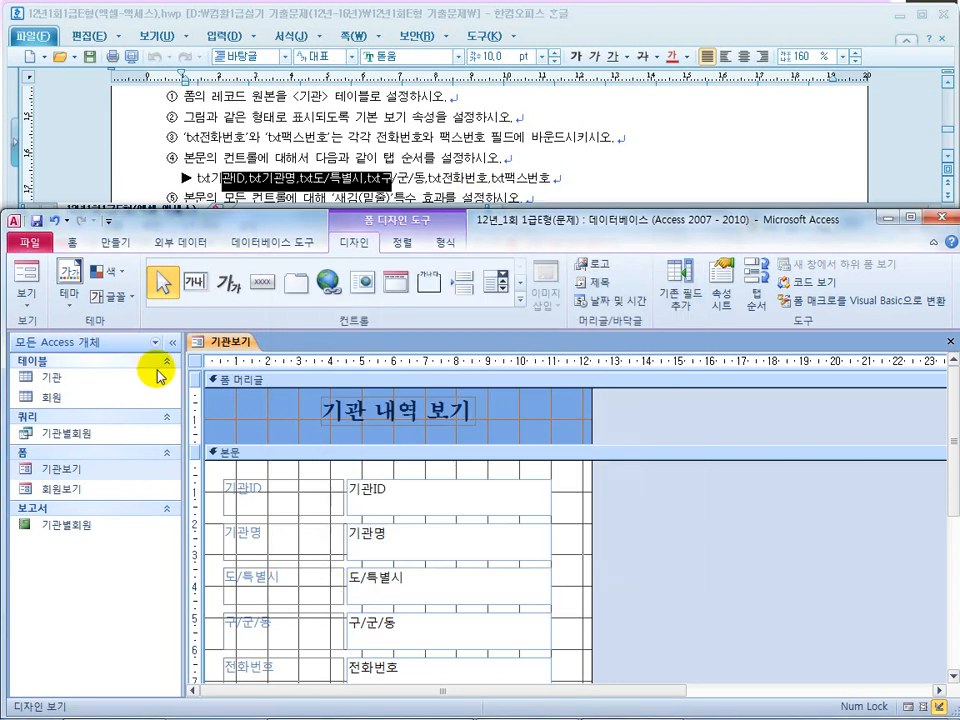
# Step: Check the new tab order in Form view by moving from 기관ID through to 팩스번호, and return to Design view
pyautogui.click(28, 272)
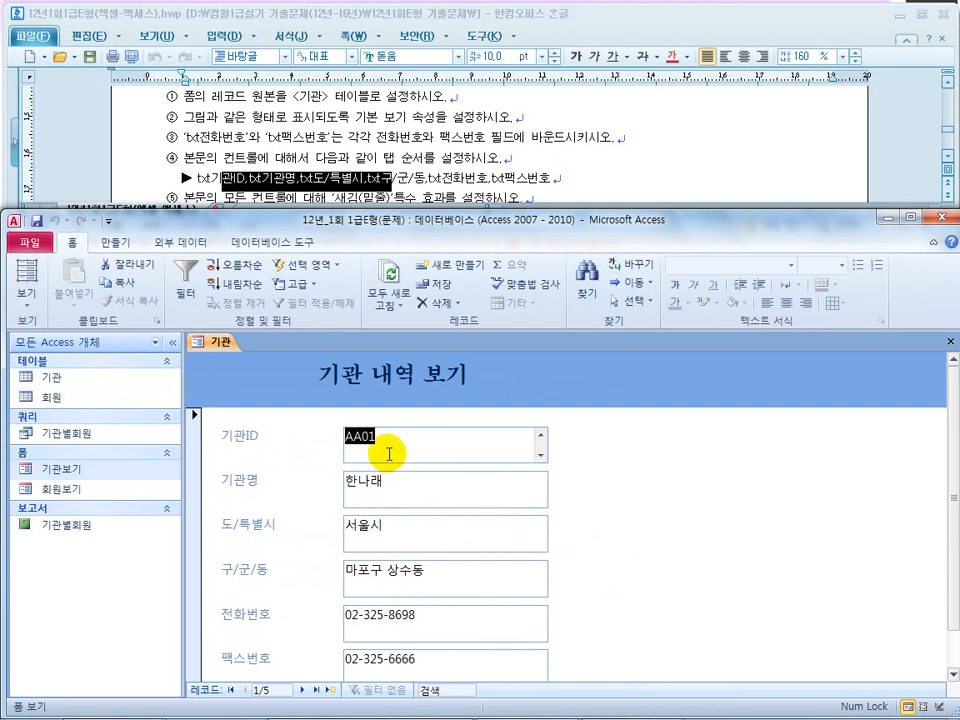
pyautogui.press('Tab')
pyautogui.press('Tab')
pyautogui.press('Tab')
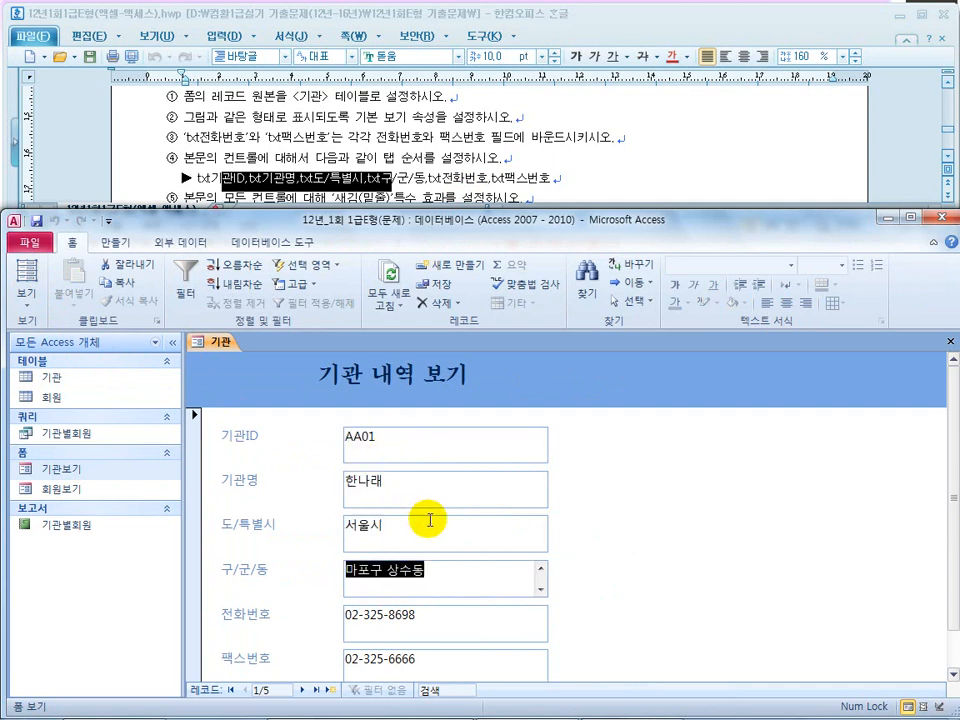
pyautogui.press('Tab')
pyautogui.press('Tab')
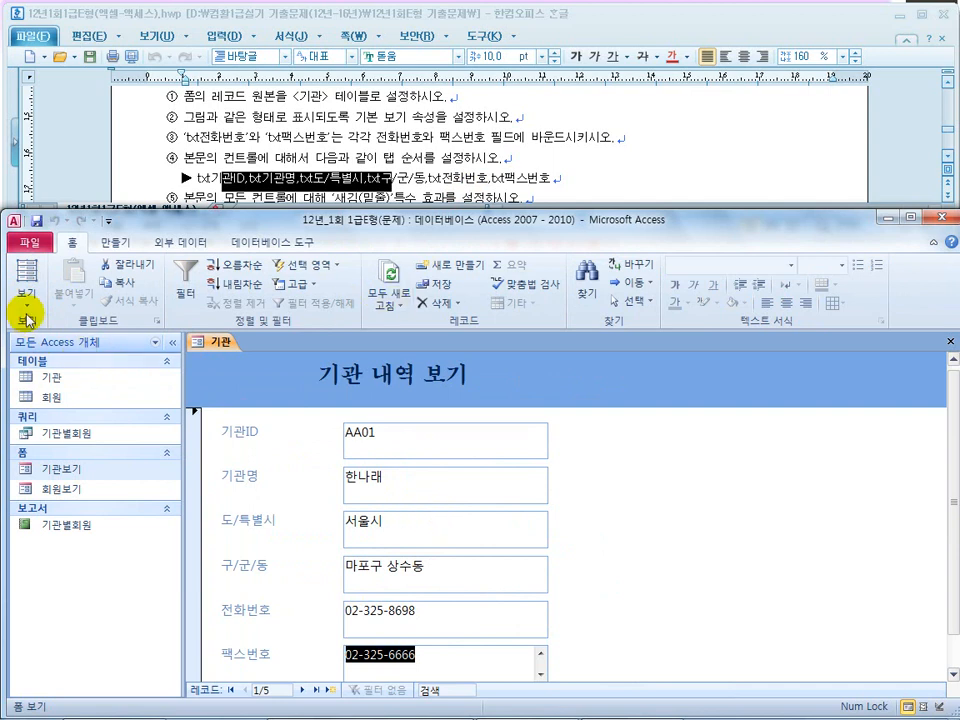
pyautogui.click(440, 159)
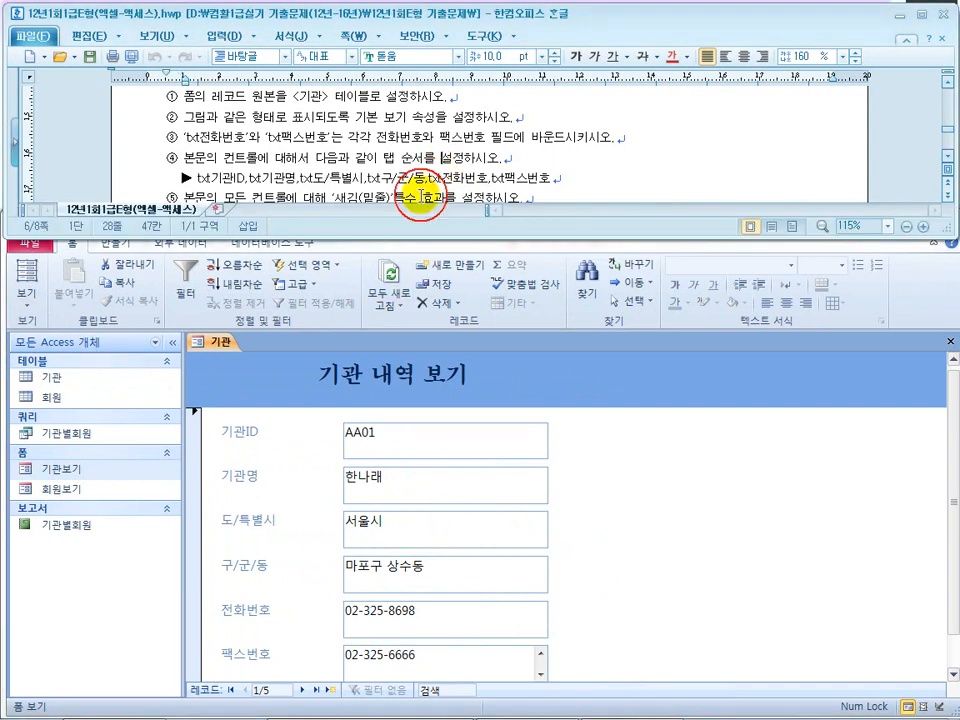
pyautogui.click(28, 300)
pyautogui.click(26, 296)
pyautogui.click(48, 410)
# Step: Read instruction ⑤ on the special effect and select all labels and text boxes in the form's 본문 section
pyautogui.click(242, 141)
pyautogui.scroll(-3, 300, 165)
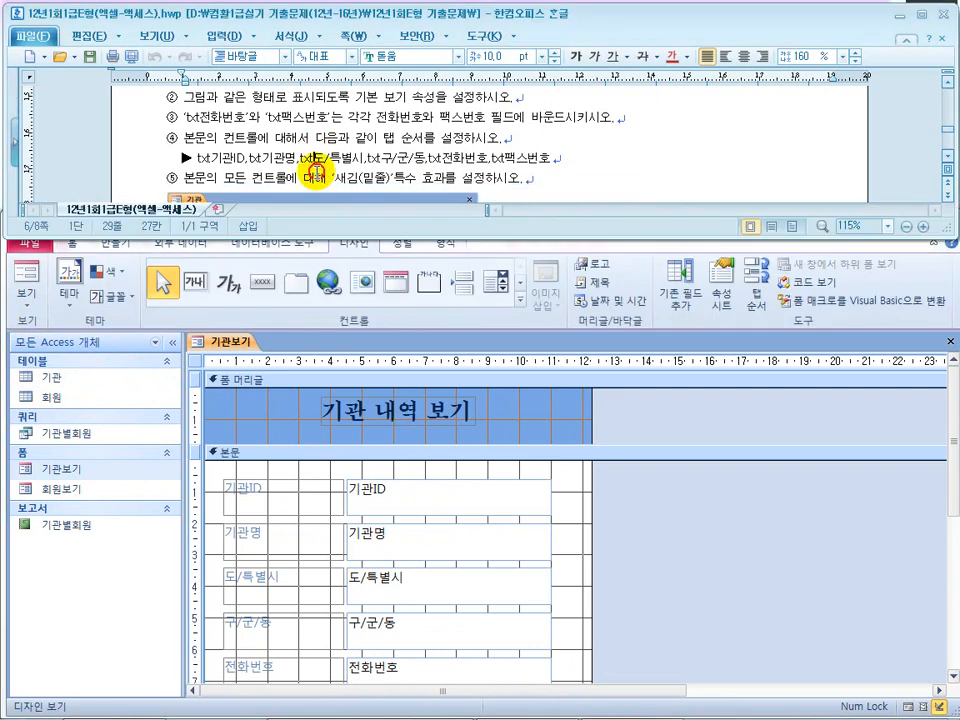
pyautogui.moveTo(218, 120); pyautogui.dragTo(362, 120)
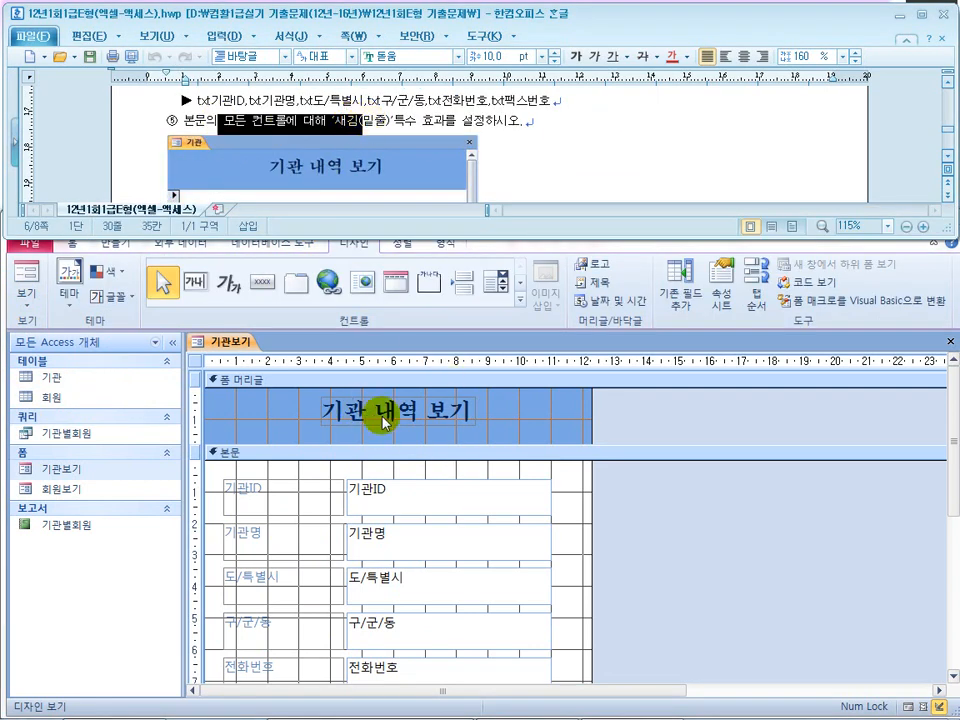
pyautogui.click(600, 536)
pyautogui.doubleClick(569, 220)
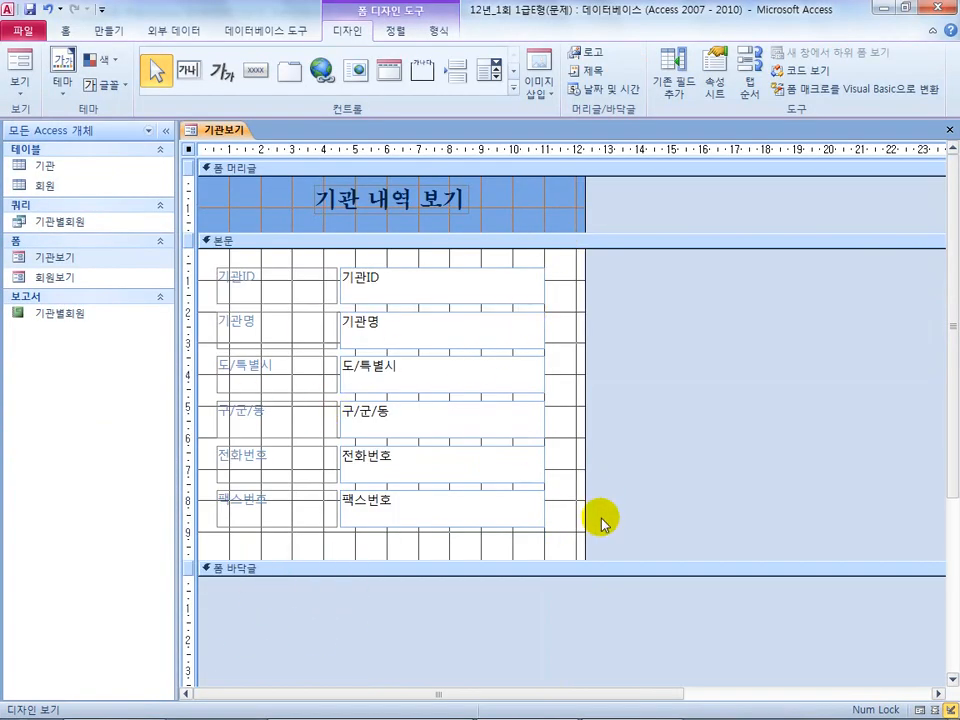
pyautogui.moveTo(547, 542); pyautogui.dragTo(398, 268)
pyautogui.moveTo(279, 536); pyautogui.dragTo(216, 261)
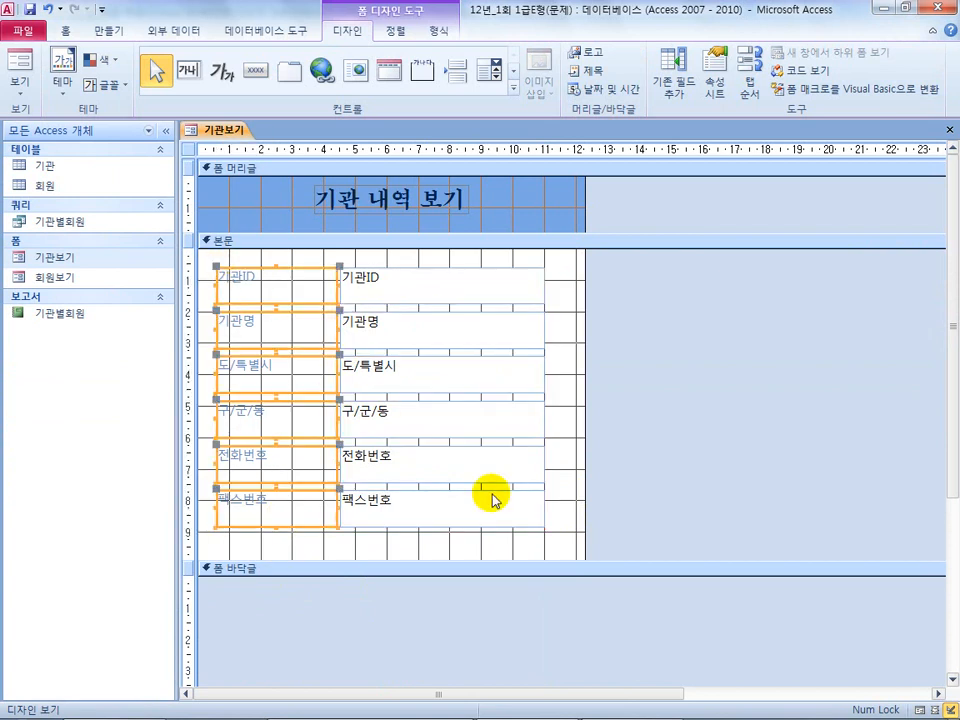
pyautogui.moveTo(551, 542); pyautogui.dragTo(225, 268)
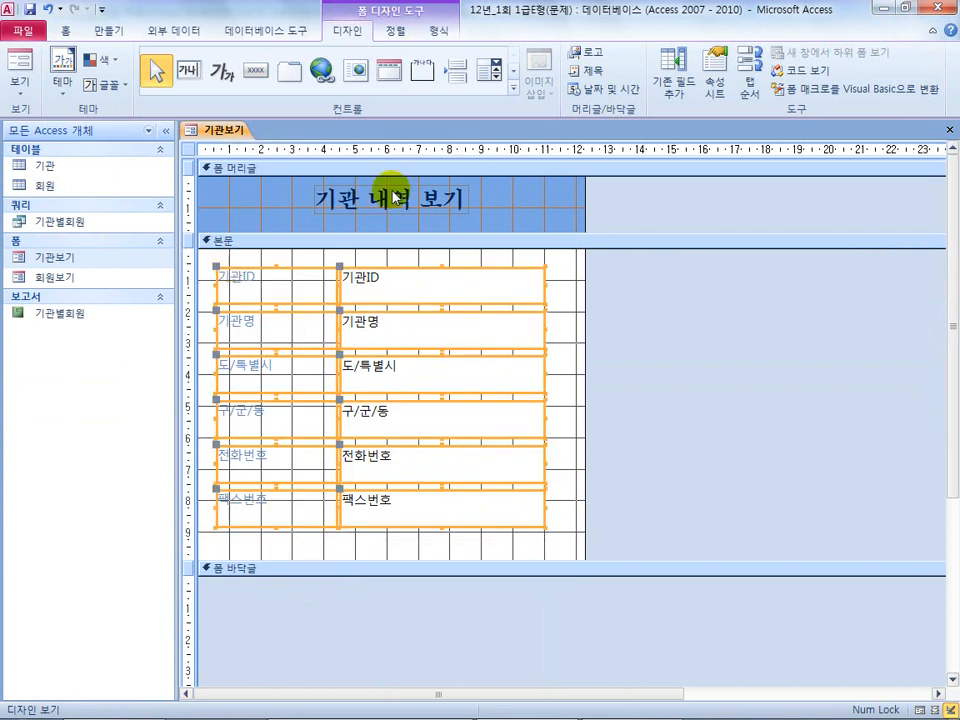
pyautogui.doubleClick(540, 18)
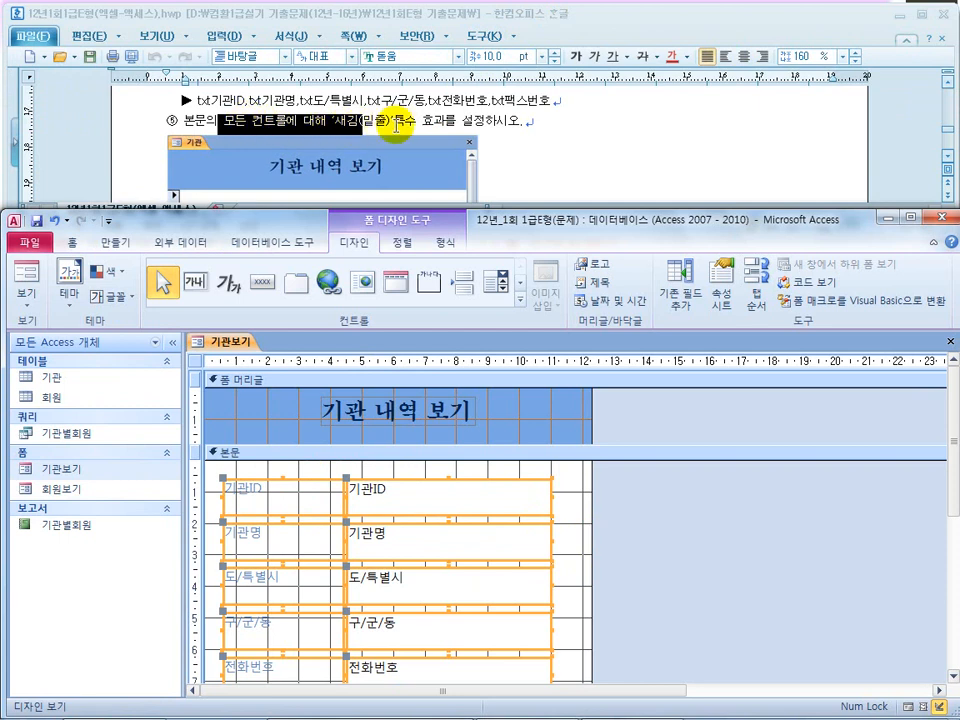
# Step: Set the special effect property of all selected 본문 controls to 새김(밑줄)
pyautogui.rightClick(292, 482)
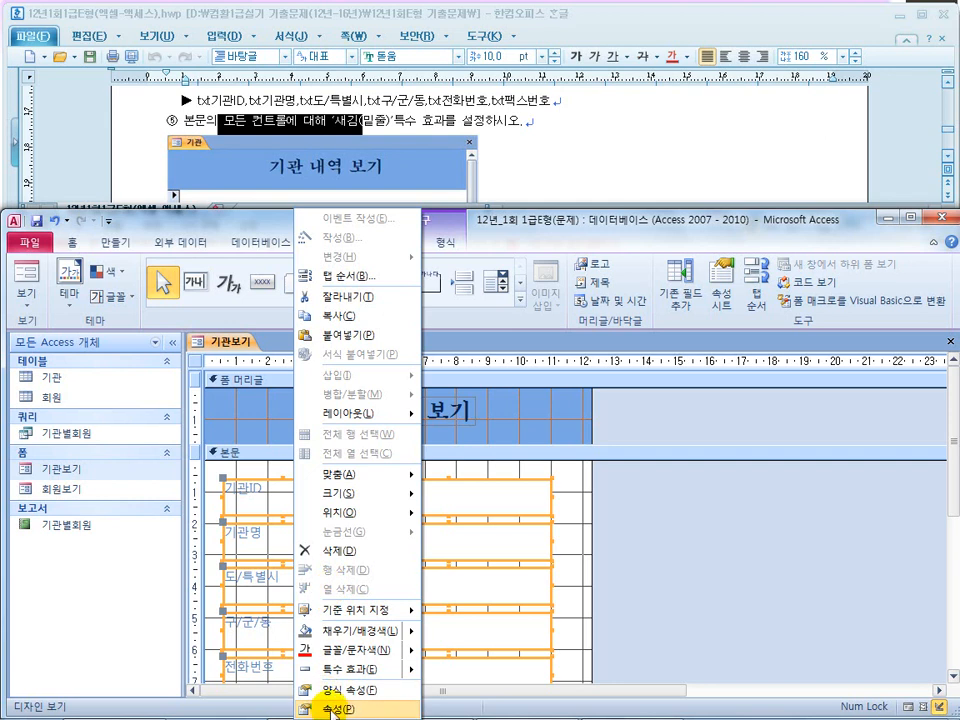
pyautogui.click(330, 709)
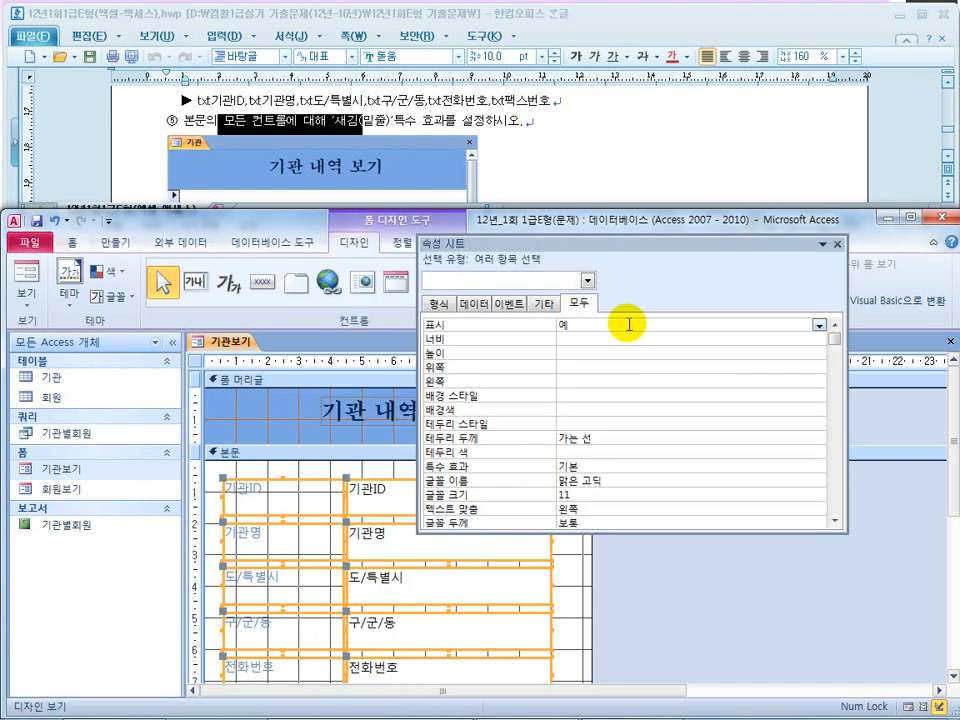
pyautogui.click(470, 307)
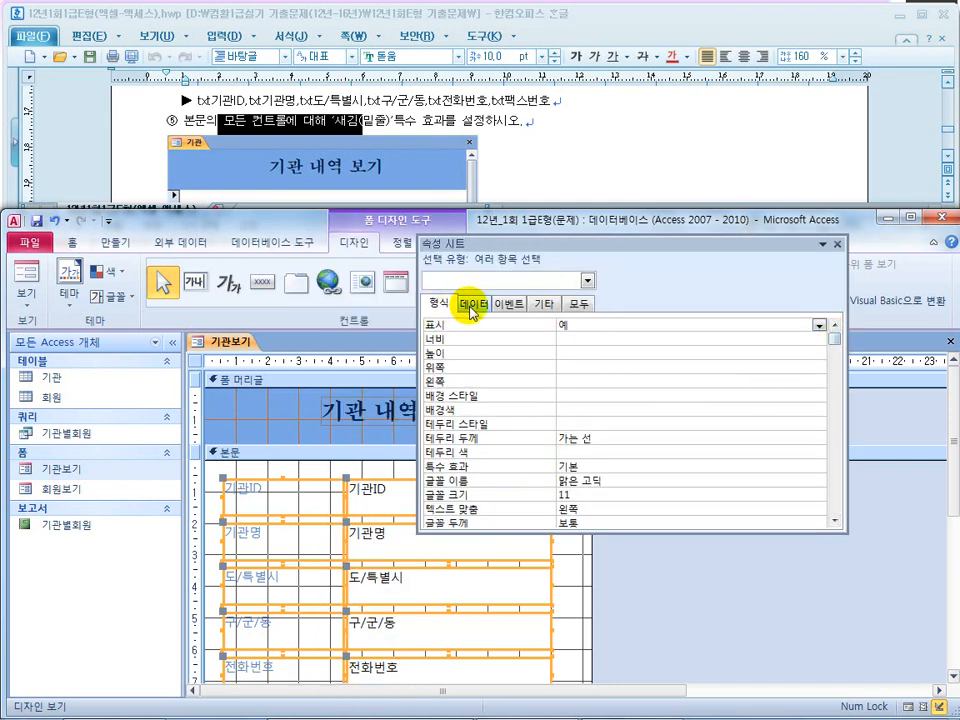
pyautogui.click(508, 304)
pyautogui.click(545, 304)
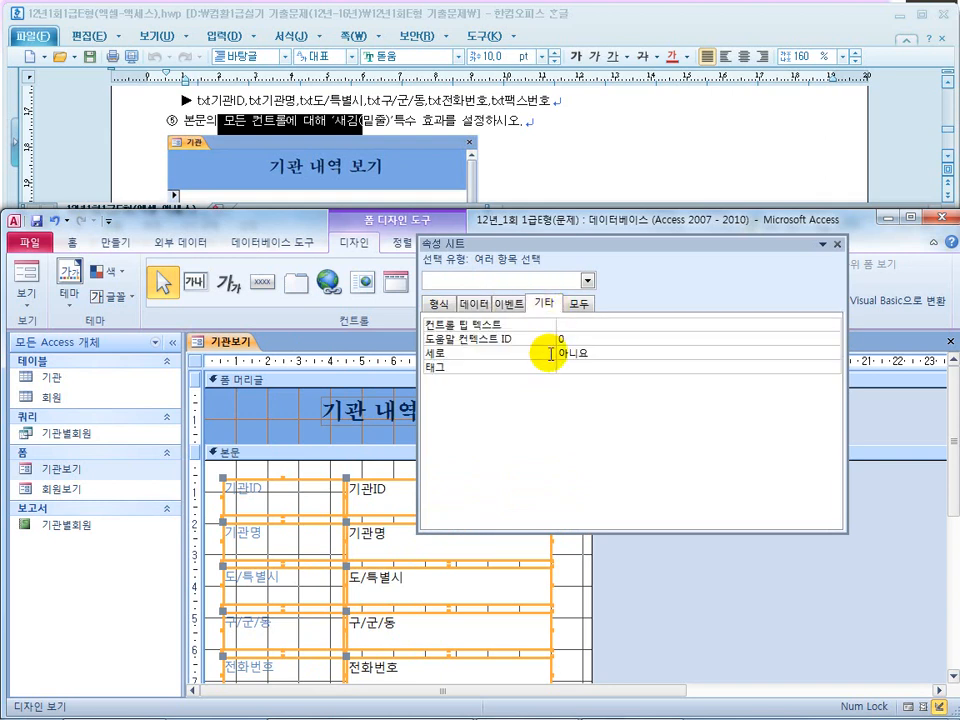
pyautogui.click(579, 304)
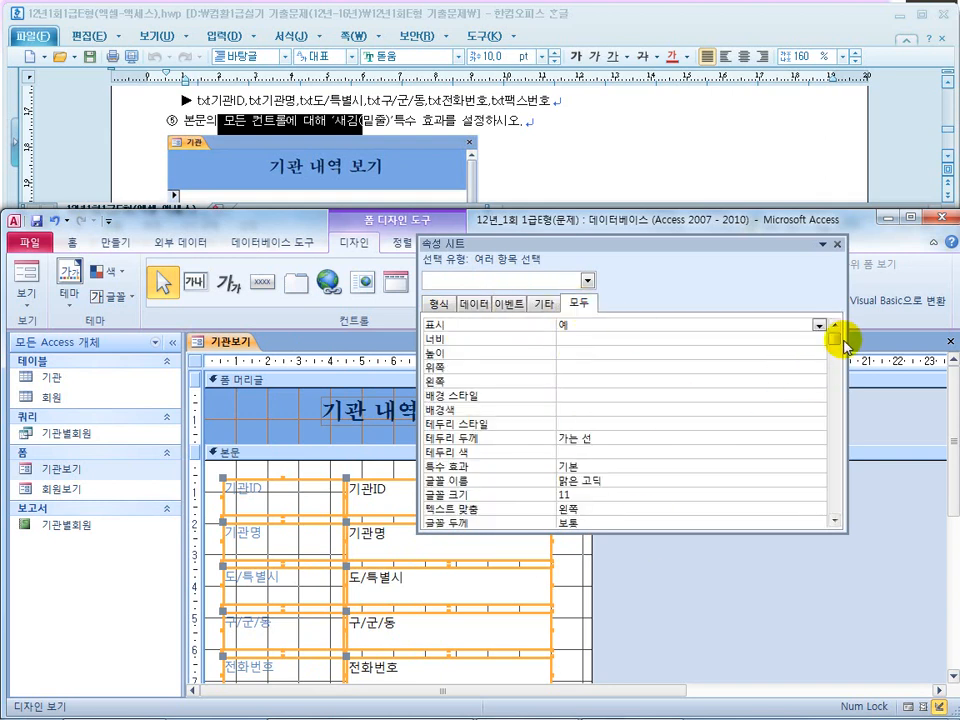
pyautogui.moveTo(839, 332)
pyautogui.mouseDown()
pyautogui.moveTo(836, 514)
pyautogui.moveTo(834, 321)
pyautogui.mouseUp()
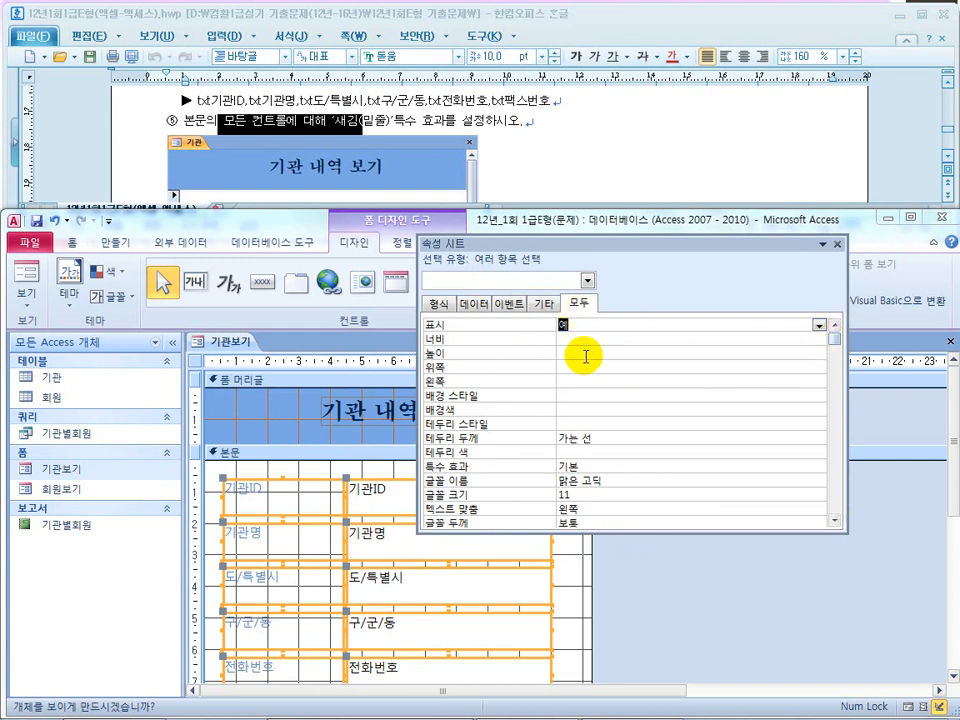
pyautogui.click(436, 307)
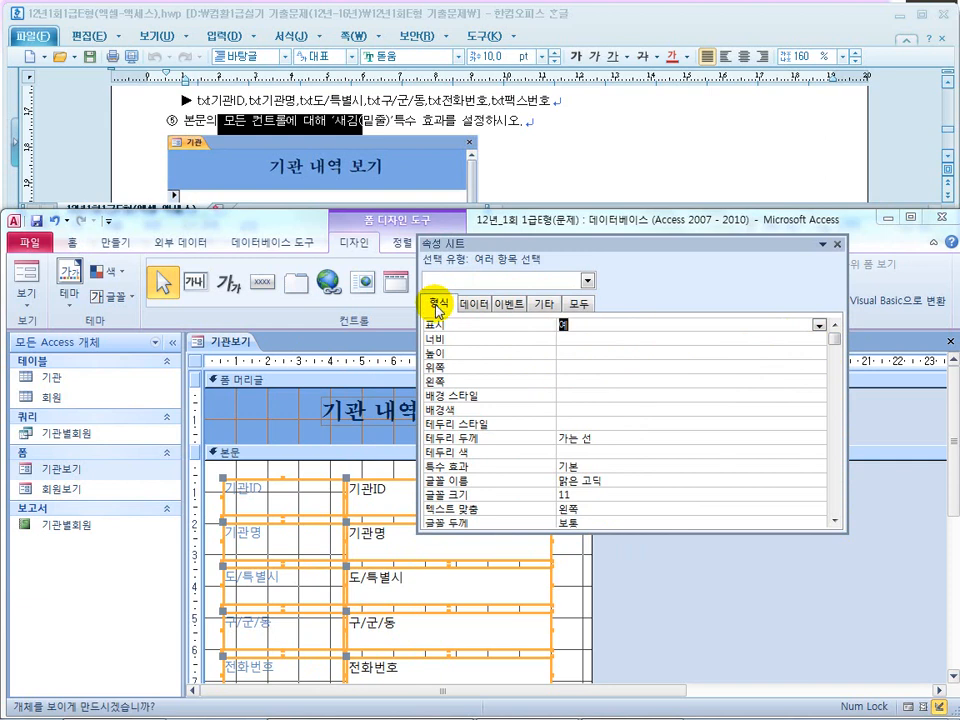
pyautogui.moveTo(836, 338); pyautogui.dragTo(842, 386)
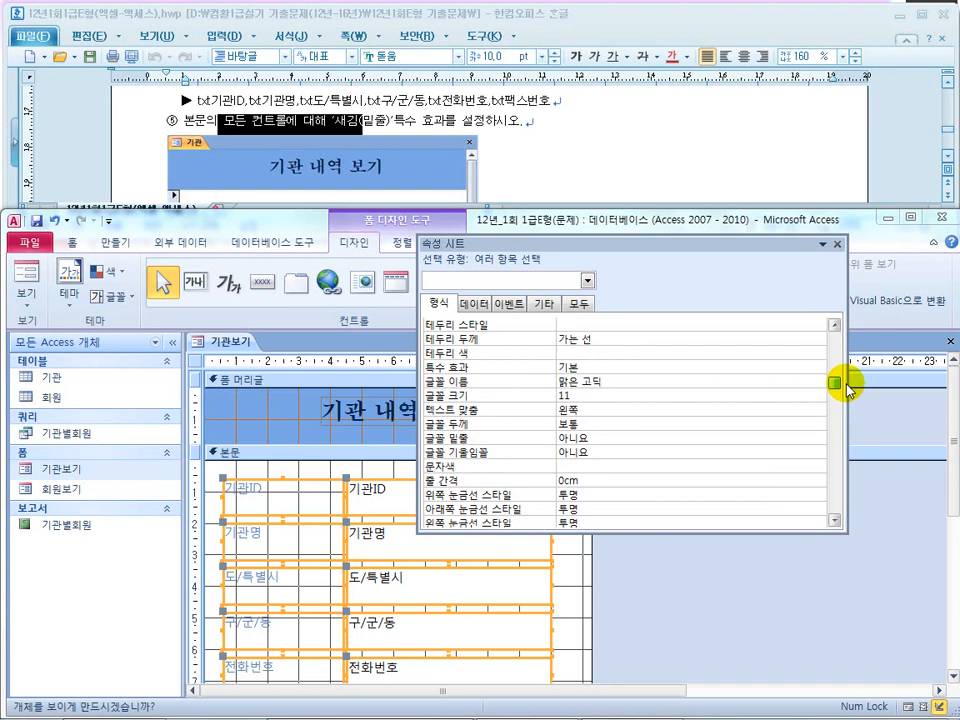
pyautogui.click(472, 367)
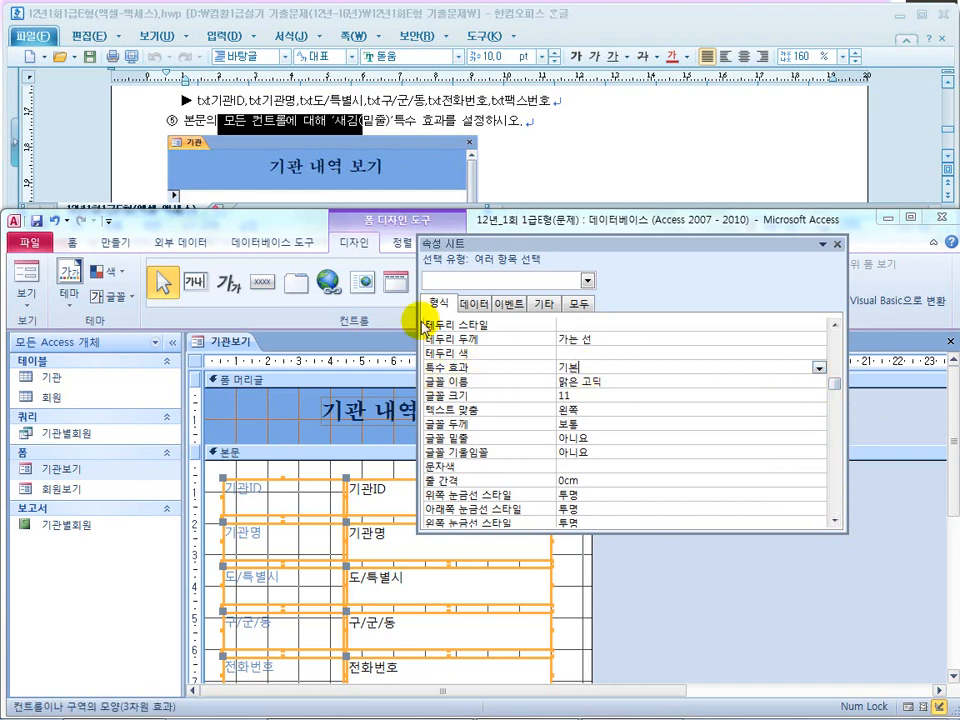
pyautogui.click(818, 368)
pyautogui.click(733, 447)
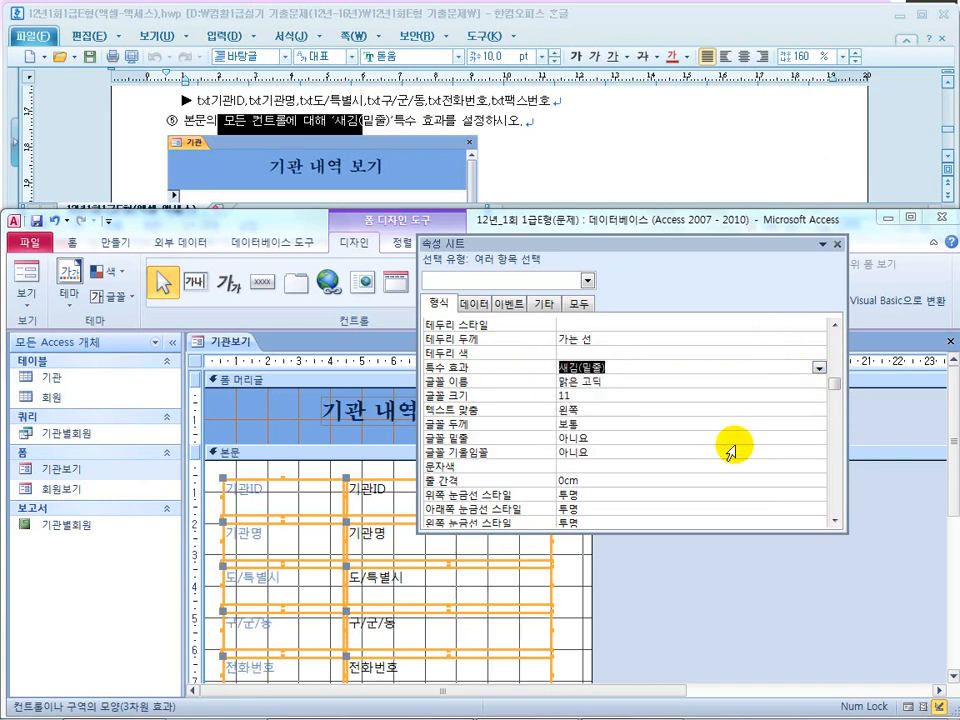
# Step: Check the controls' special effect in Form view against the sample picture in the exam document
pyautogui.click(25, 276)
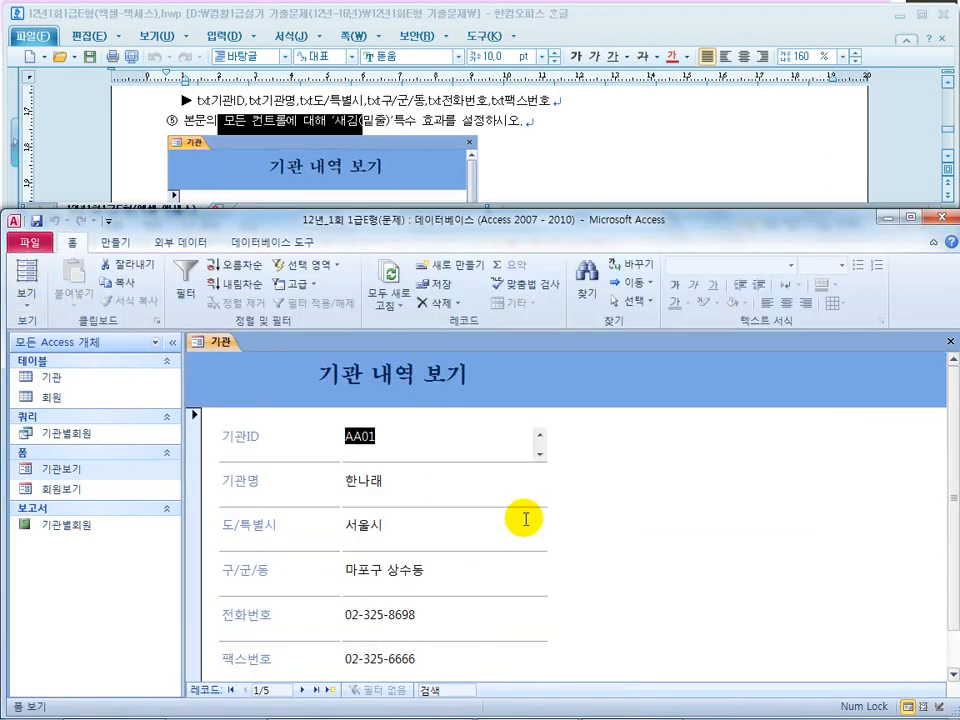
pyautogui.click(544, 167)
pyautogui.scroll(-3, 541, 177)
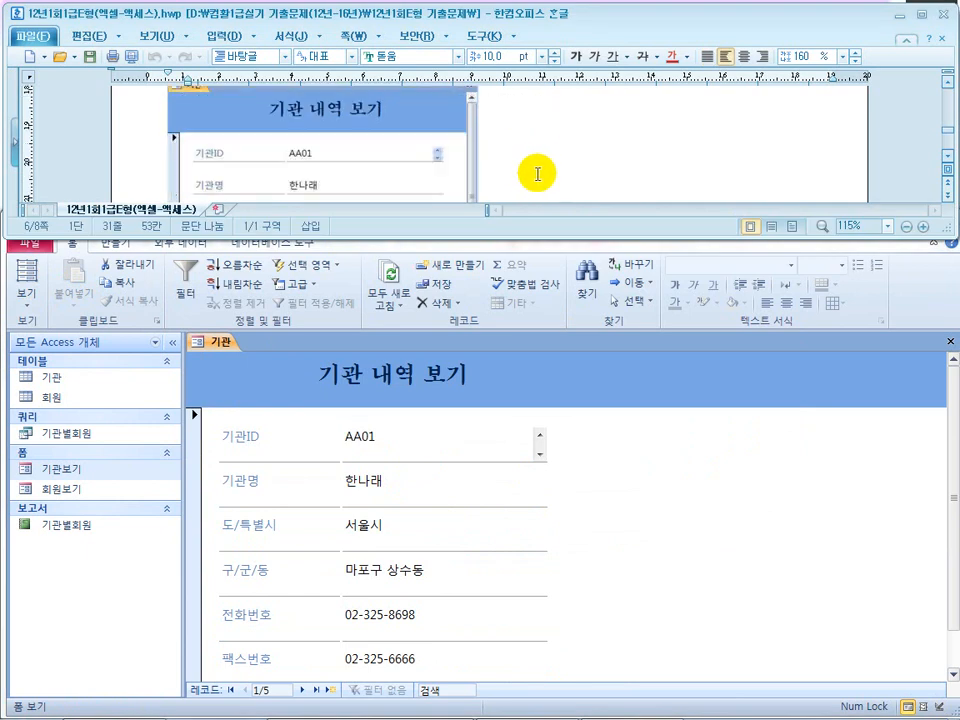
# Step: Examine the 기관보기 form's sample image in the exam document and read problem 2 about the 회원보기 form
pyautogui.scroll(-3, 537, 174)
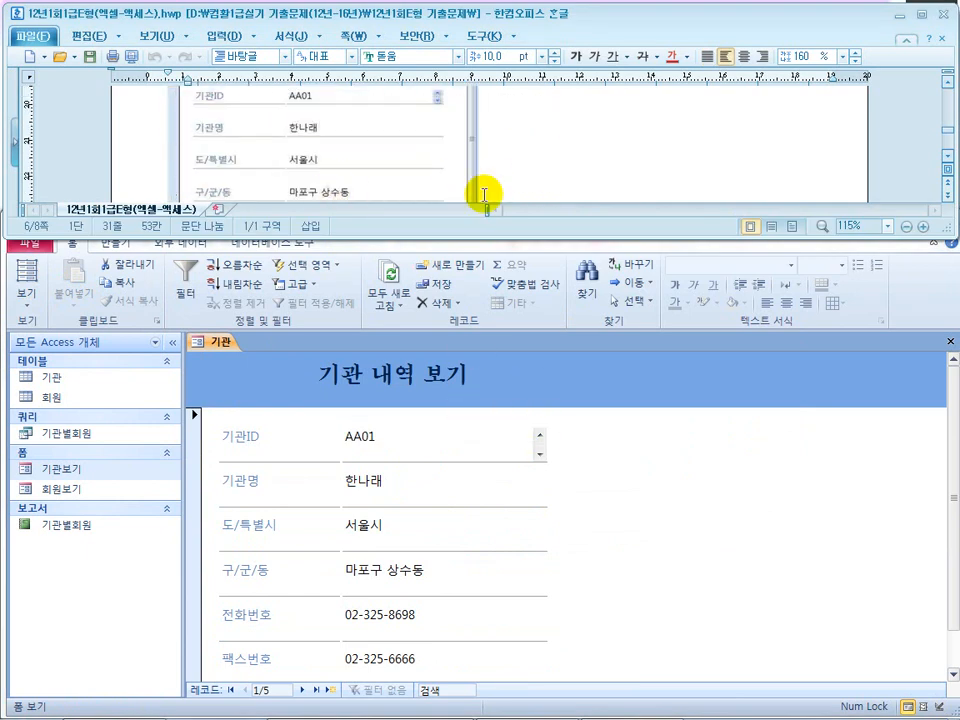
pyautogui.scroll(-9, 504, 154)
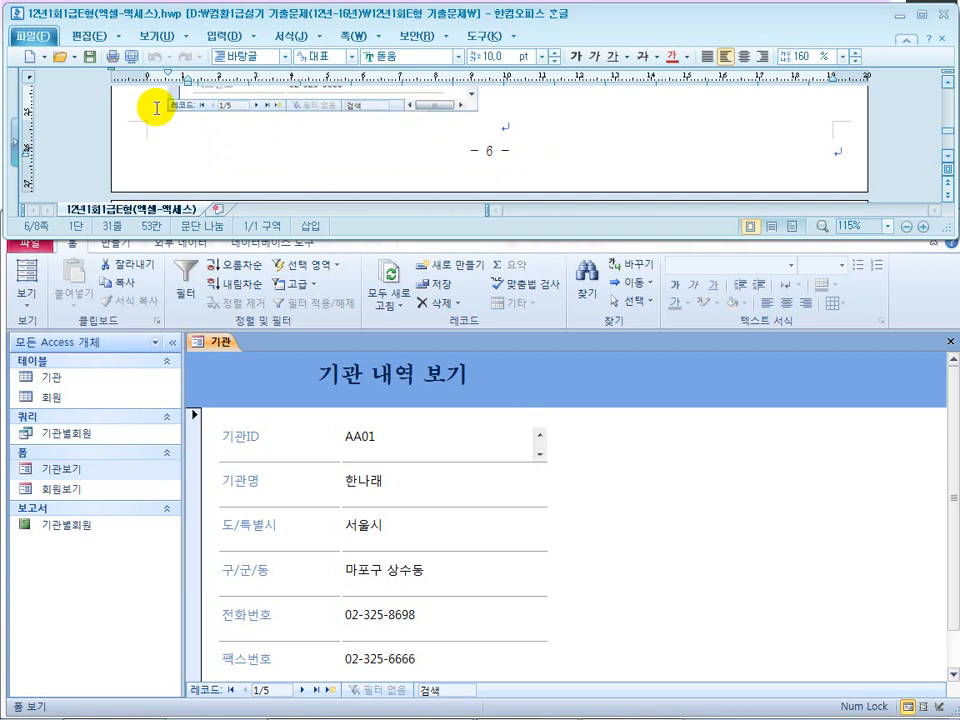
pyautogui.click(574, 454)
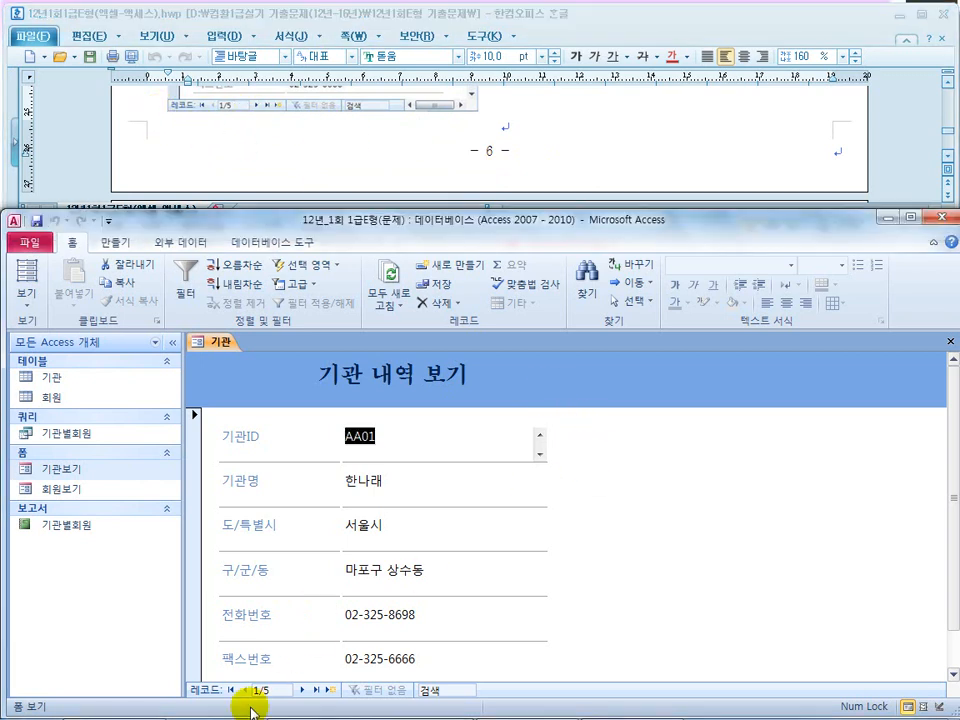
pyautogui.click(566, 160)
pyautogui.scroll(6, 566, 160)
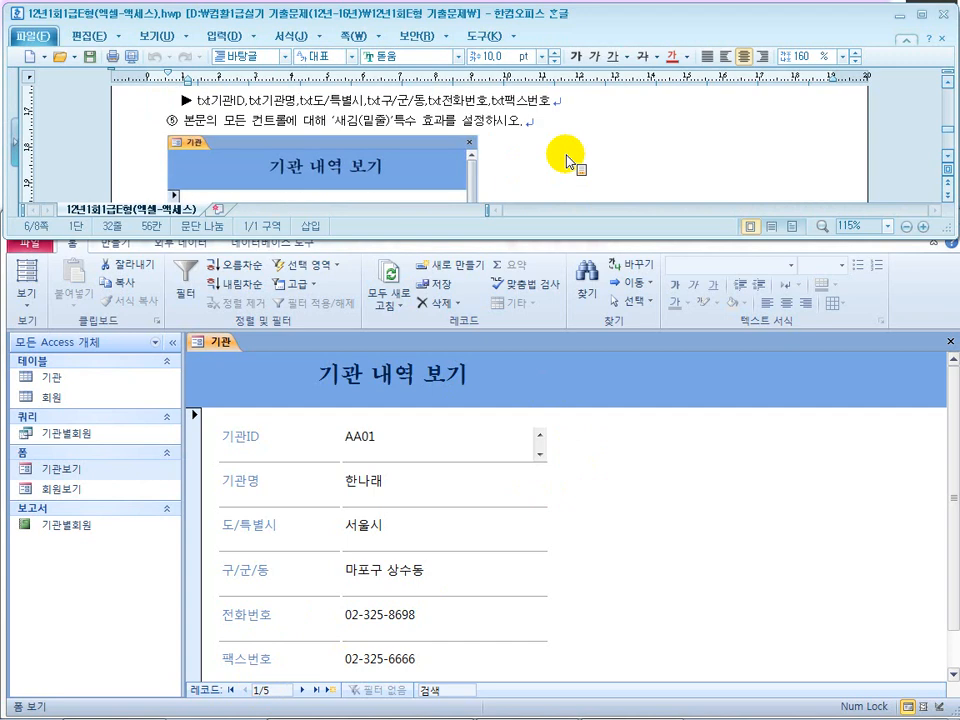
pyautogui.scroll(-10, 563, 154)
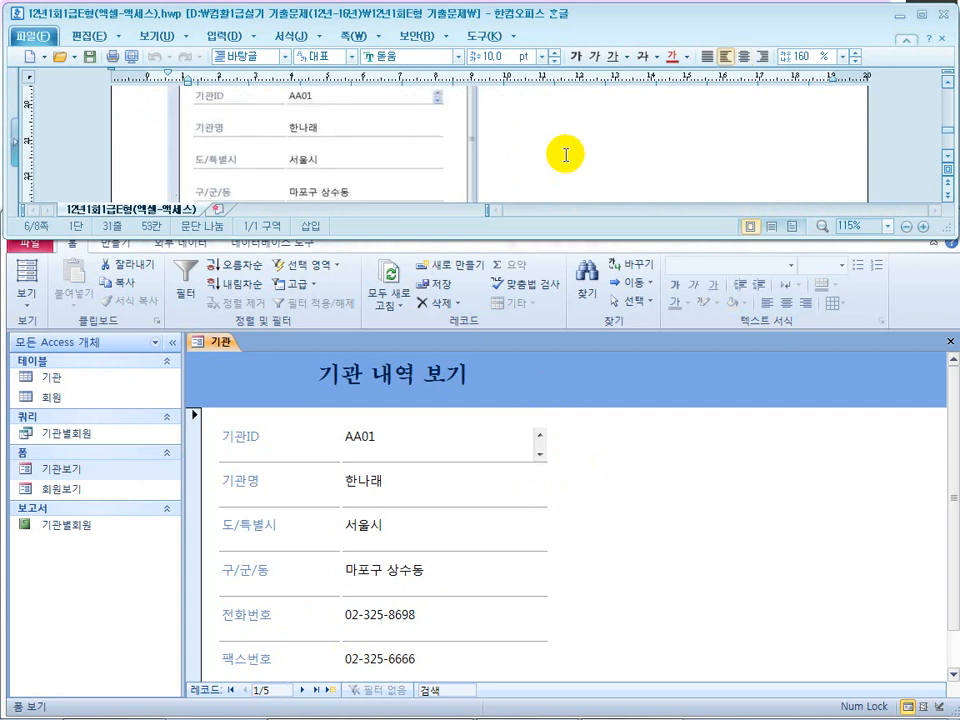
pyautogui.click(258, 145)
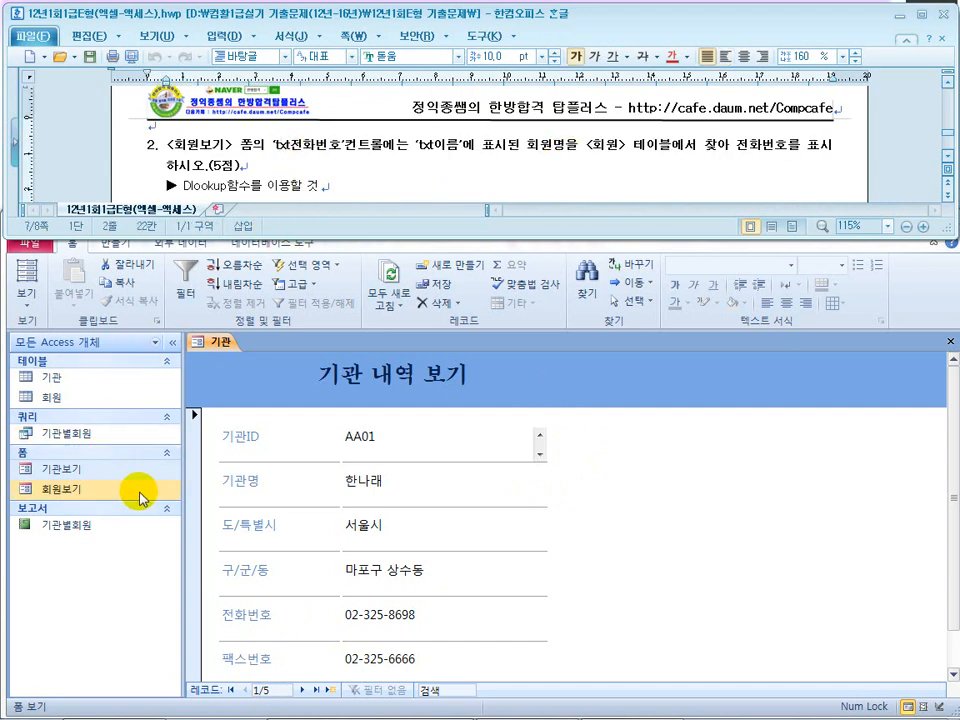
# Step: Save and close the 기관보기 form, and open the 회원보기 form in design view
pyautogui.click(950, 341)
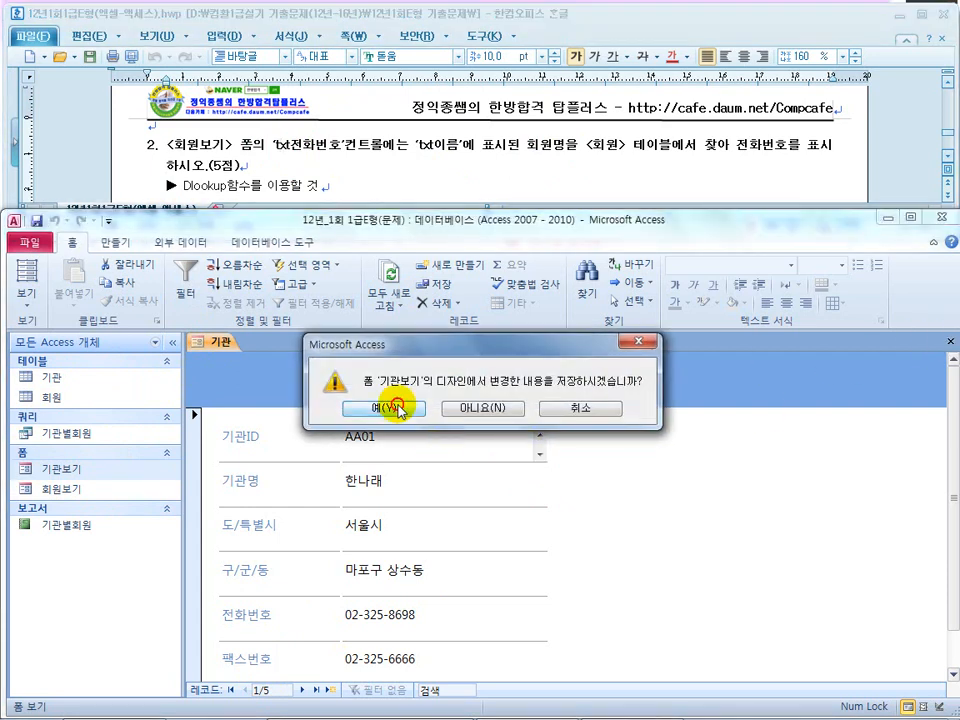
pyautogui.click(398, 410)
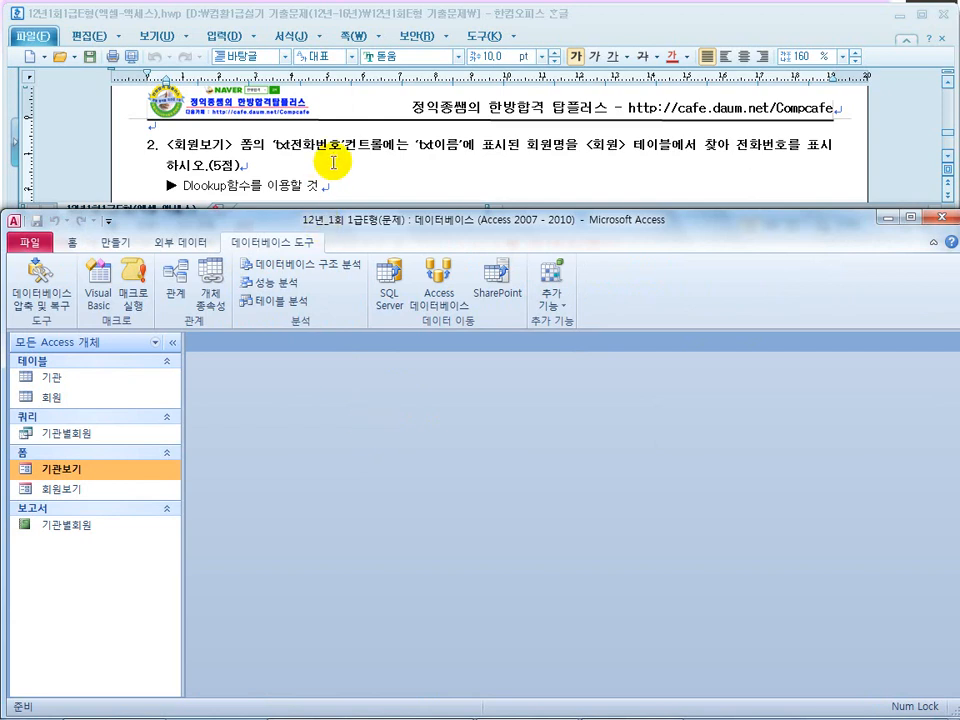
pyautogui.rightClick(67, 494)
pyautogui.click(205, 293)
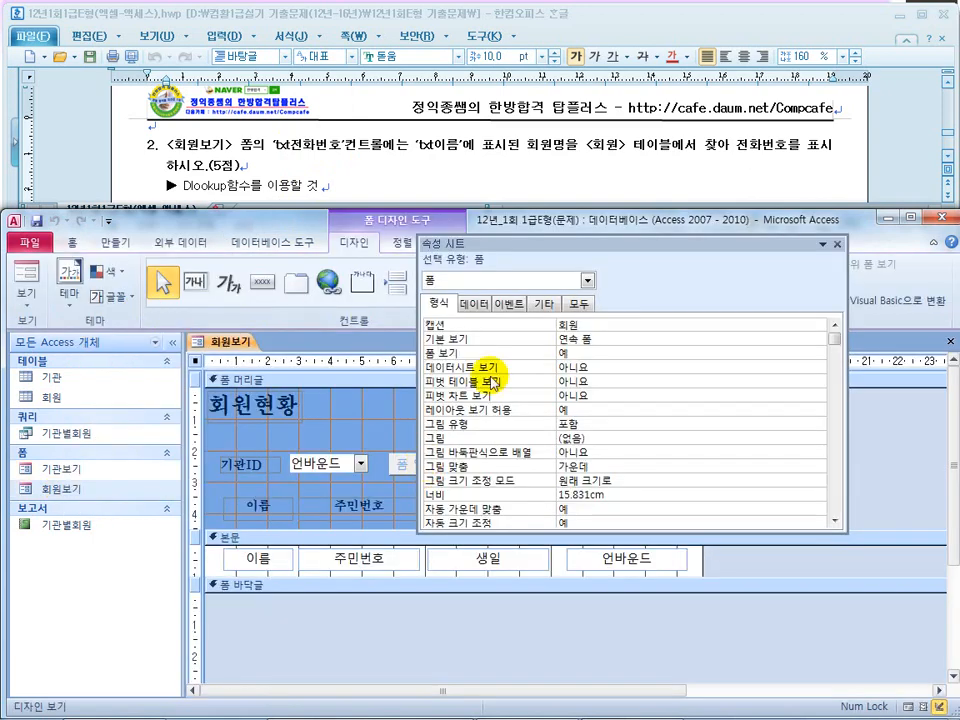
# Step: Open the control source field list (컨트롤 원본) of the txt전화번호 text box in the detail section
pyautogui.moveTo(560, 243); pyautogui.dragTo(567, 290)
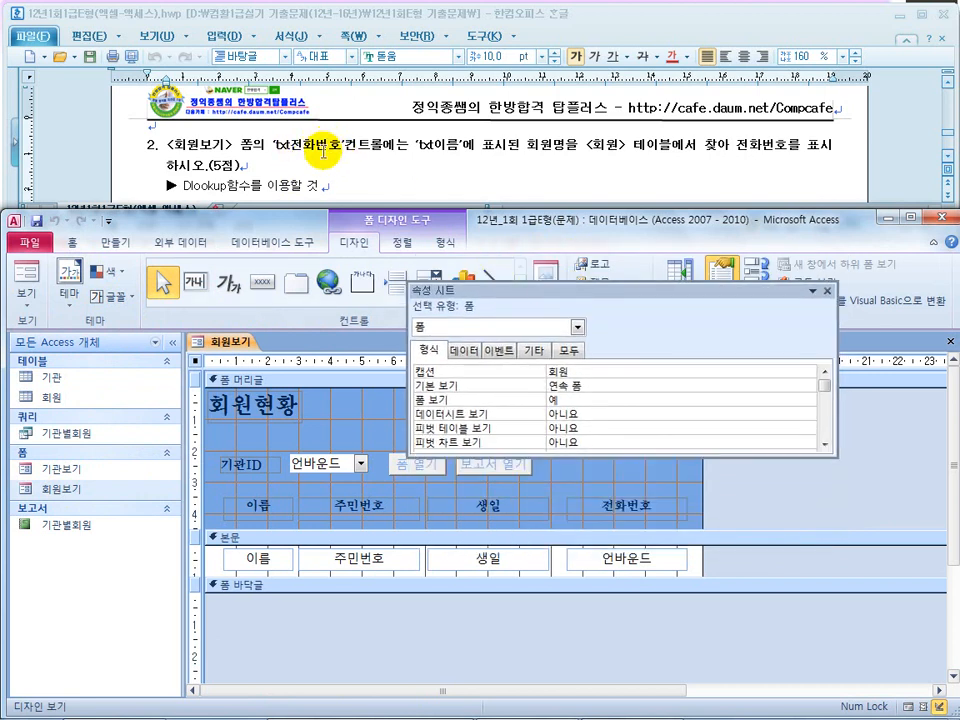
pyautogui.click(618, 566)
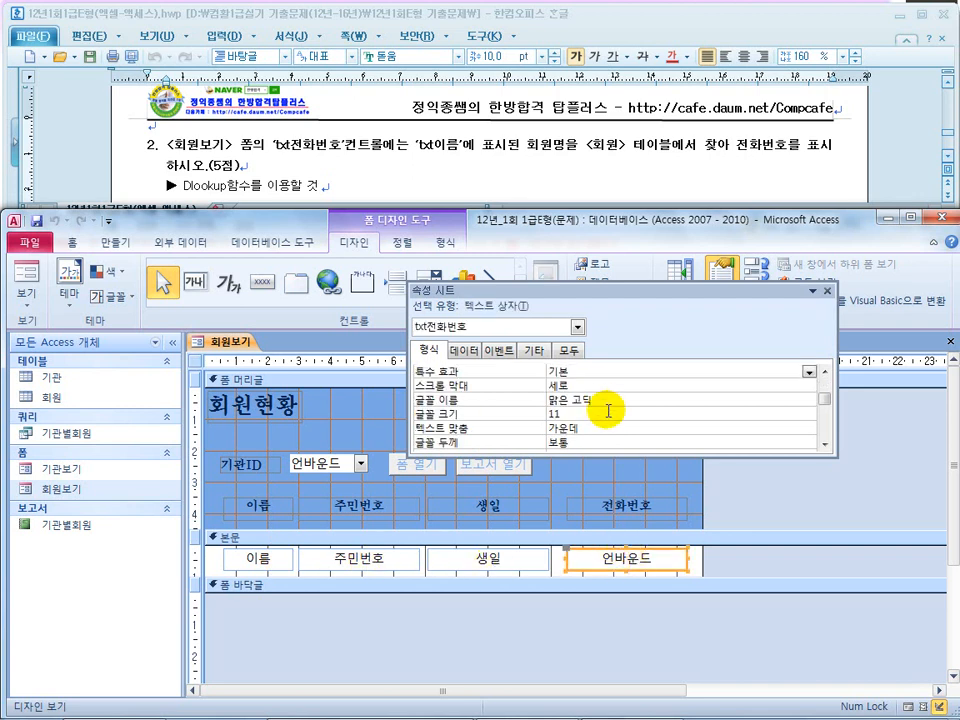
pyautogui.click(571, 352)
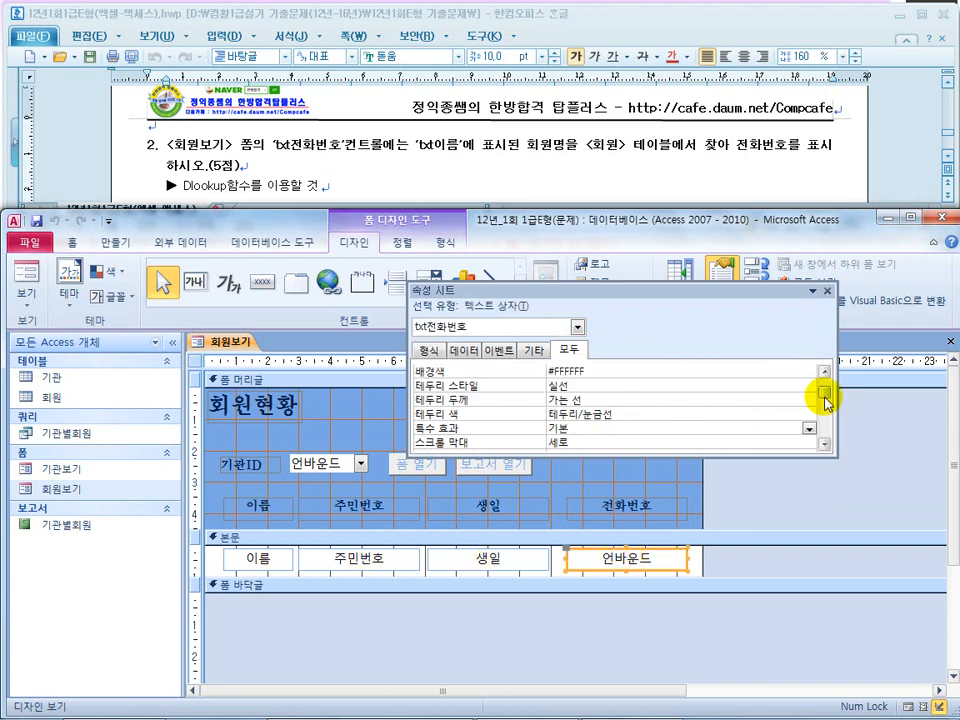
pyautogui.moveTo(825, 386); pyautogui.dragTo(825, 379)
pyautogui.click(790, 386)
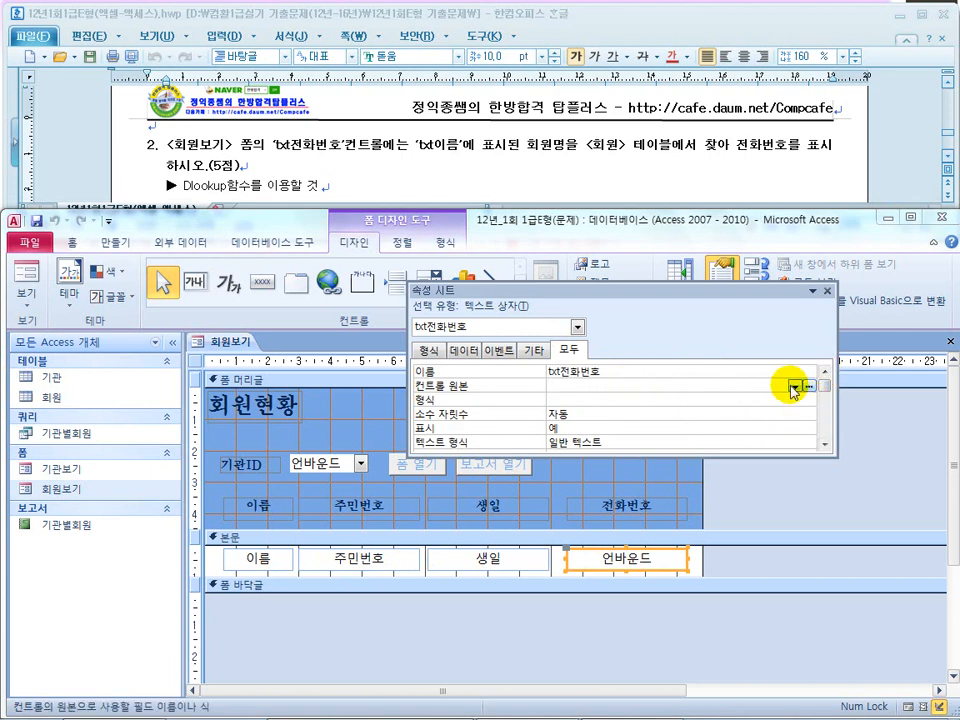
pyautogui.click(795, 386)
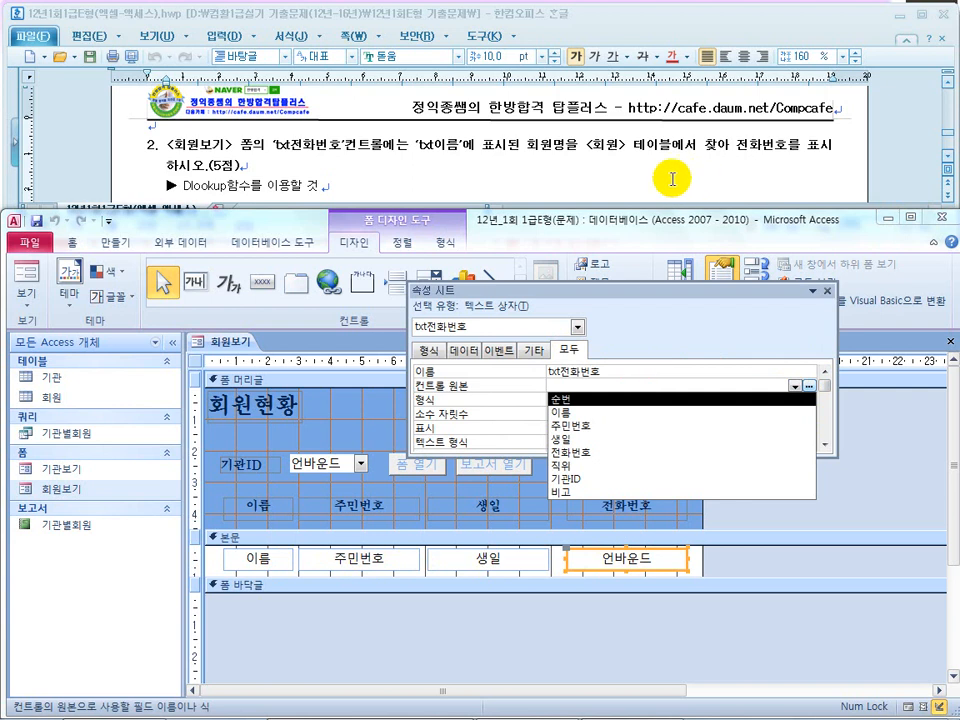
# Step: Highlight the 'txt이름' condition wording of problem 2 in the exam document, and show the 회원보기 form in form view
pyautogui.click(445, 152)
pyautogui.moveTo(441, 147); pyautogui.dragTo(419, 148)
pyautogui.moveTo(552, 150); pyautogui.dragTo(469, 155)
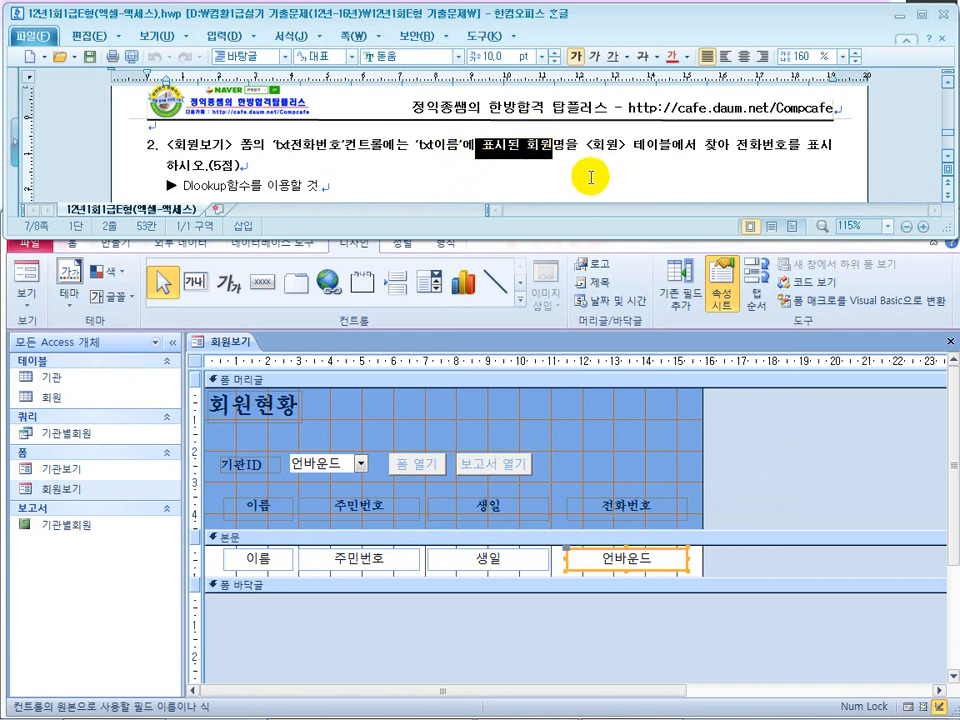
pyautogui.click(33, 284)
pyautogui.click(29, 280)
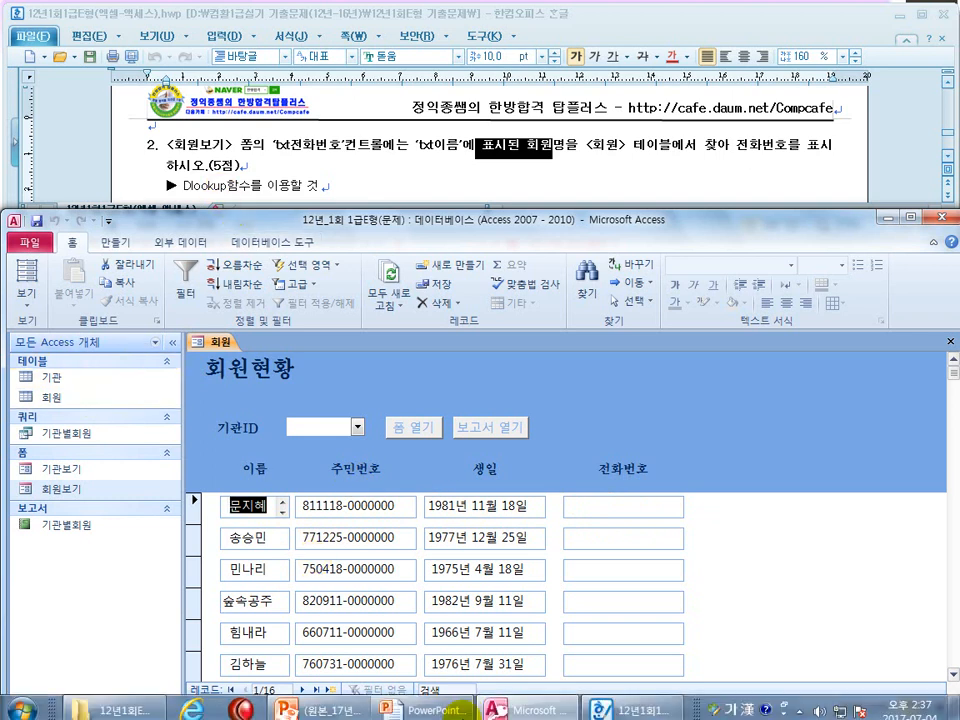
# Step: Switch to the PowerPoint slide show, advance to the 문제2-2 slide and turn on the pen
pyautogui.press('super')
pyautogui.click(402, 703)
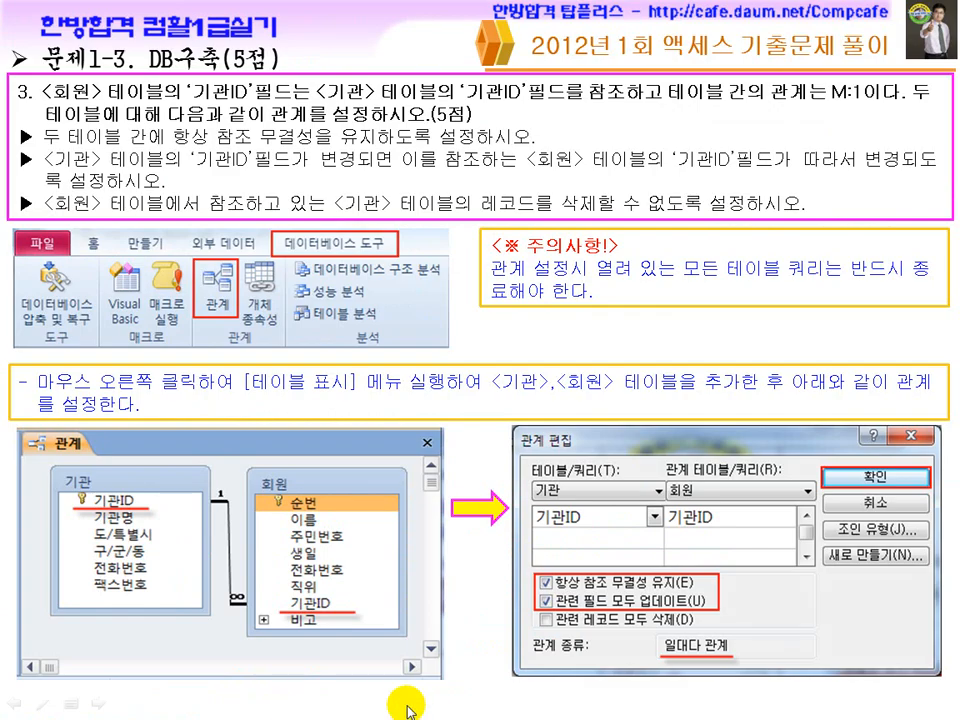
pyautogui.click(433, 633)
pyautogui.click(433, 633)
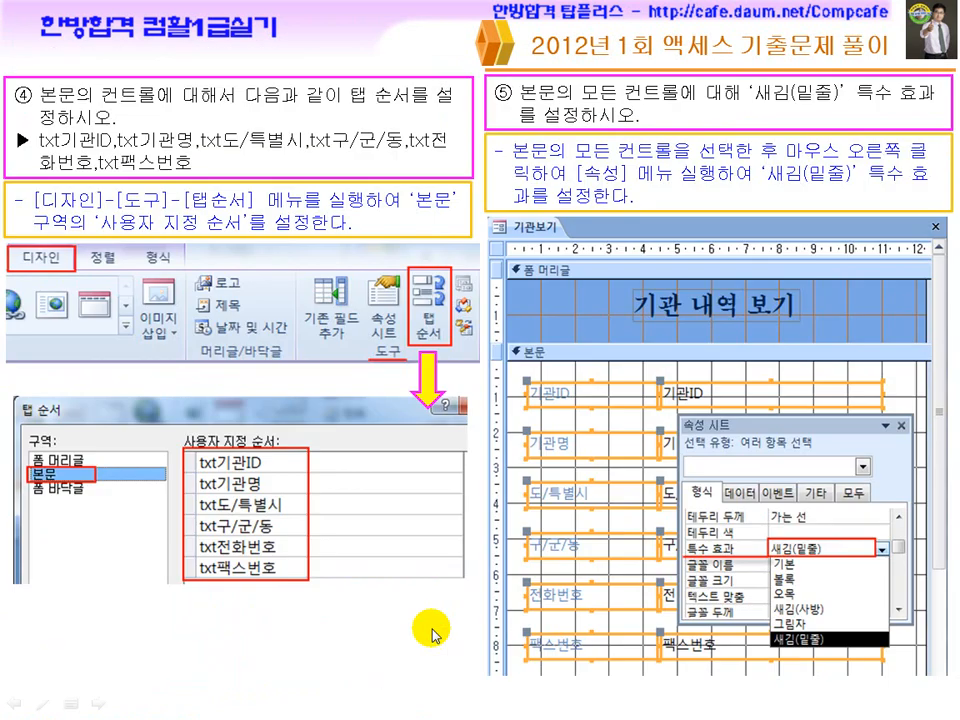
pyautogui.click(433, 633)
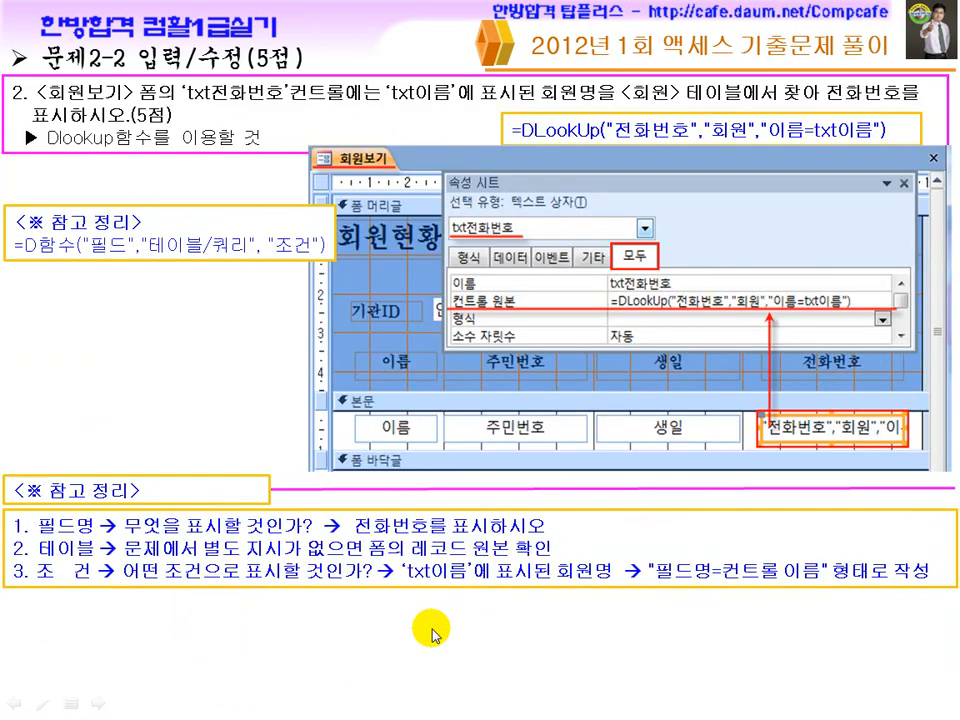
pyautogui.hotkey('ctrl', 'p')
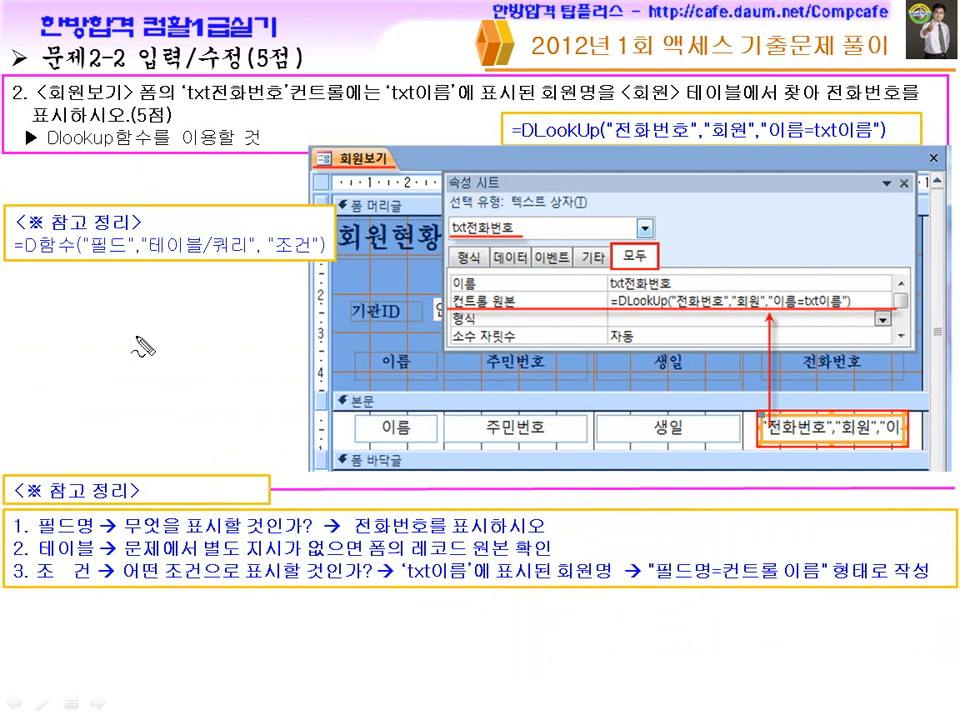
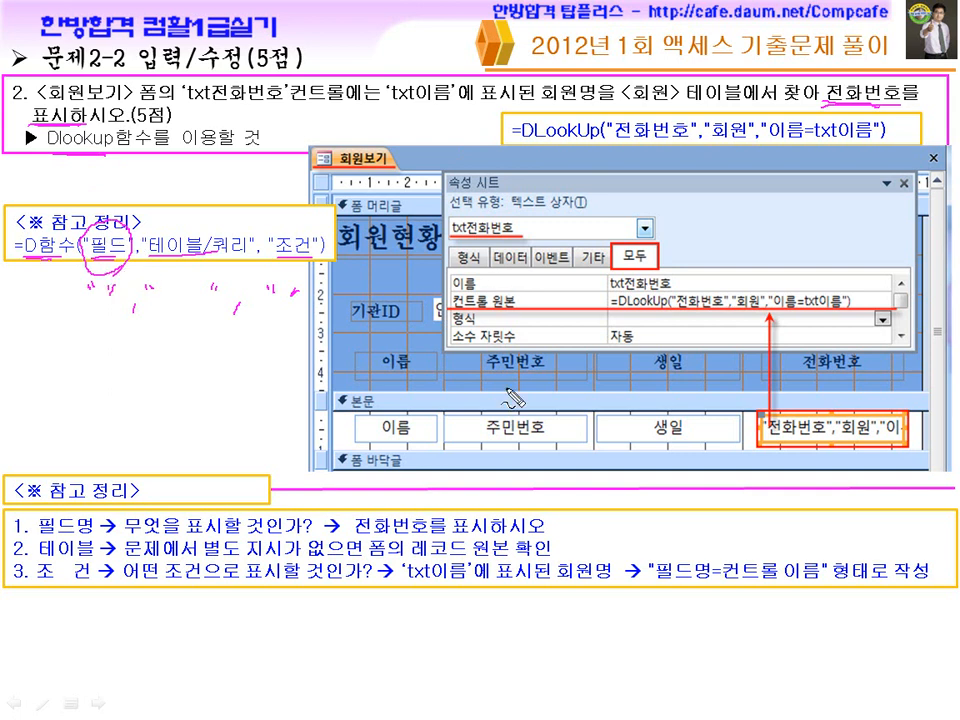
# Step: Circle the 전화번호 and 회원 arguments of the DLookUp expression, and underline 테이블/쿼리 in the syntax note and <회원> 테이블 in the question
pyautogui.moveTo(707, 327); pyautogui.dragTo(723, 331)
pyautogui.moveTo(683, 296)
pyautogui.mouseDown()
pyautogui.moveTo(735, 285)
pyautogui.moveTo(731, 320)
pyautogui.mouseUp()
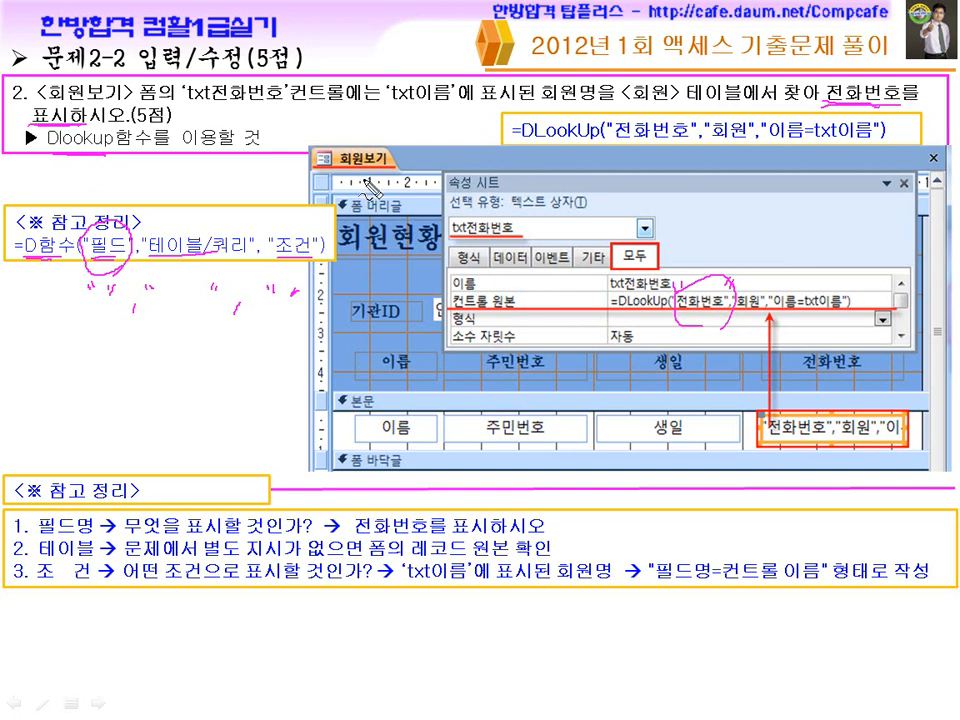
pyautogui.moveTo(164, 253); pyautogui.dragTo(228, 249)
pyautogui.moveTo(626, 104); pyautogui.dragTo(724, 112)
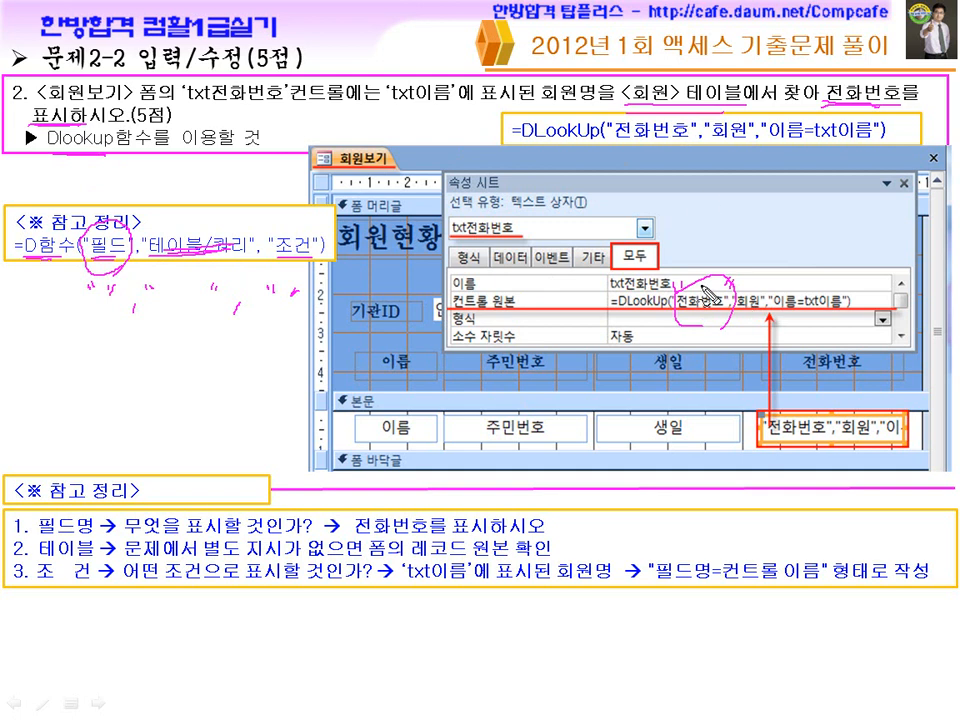
pyautogui.moveTo(752, 292); pyautogui.dragTo(773, 318)
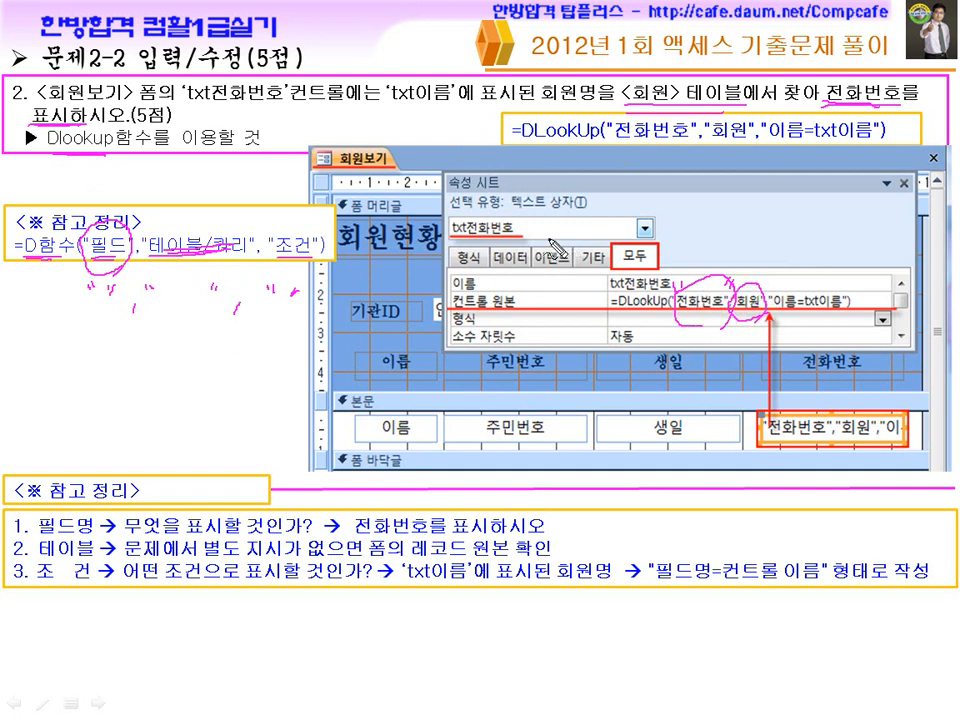
# Step: Circle 조건 in the syntax note, mark 'txt이름' and 표시된 회원명 in the question, and handwrite 회원명 in the blank area
pyautogui.moveTo(302, 214)
pyautogui.mouseDown()
pyautogui.moveTo(280, 258)
pyautogui.moveTo(304, 272)
pyautogui.mouseUp()
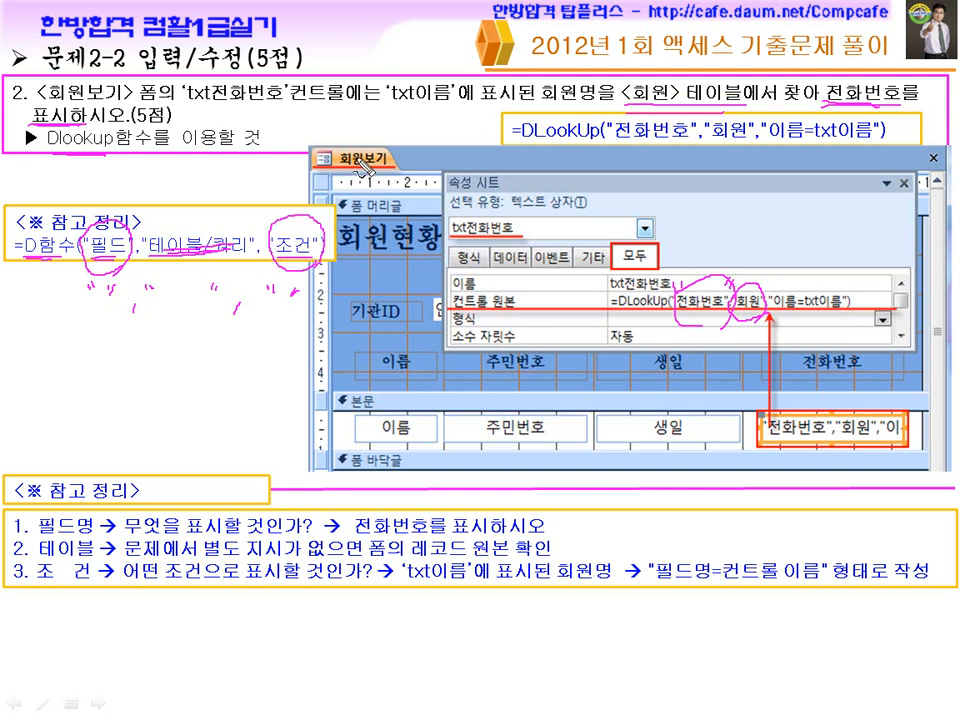
pyautogui.moveTo(385, 105); pyautogui.dragTo(531, 110)
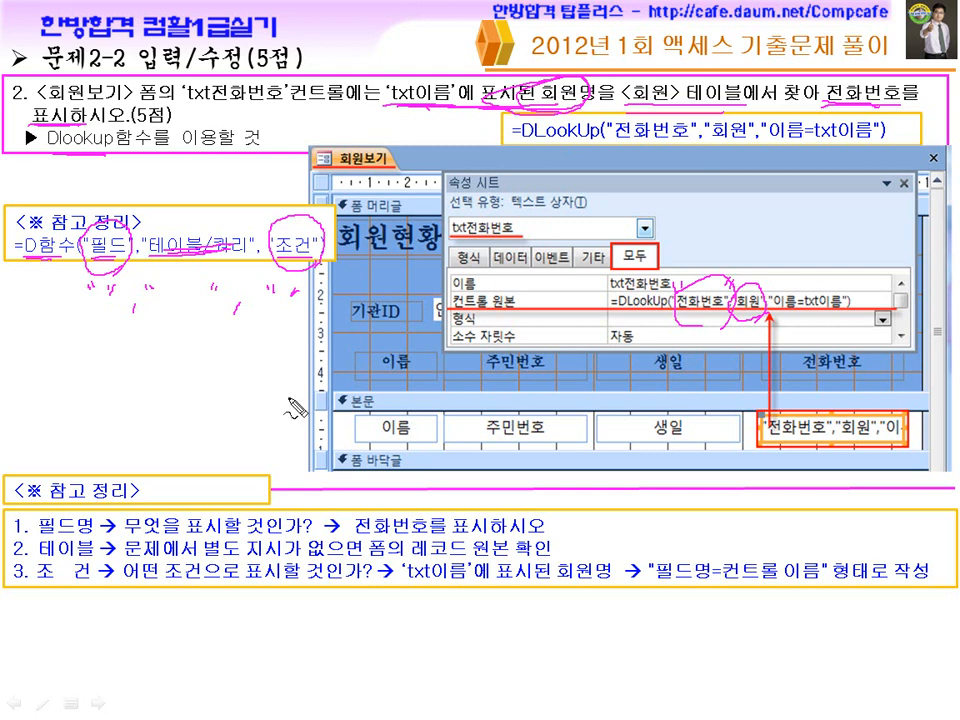
pyautogui.moveTo(92, 359); pyautogui.dragTo(98, 364)
pyautogui.moveTo(88, 374)
pyautogui.mouseDown()
pyautogui.moveTo(103, 371)
pyautogui.moveTo(98, 379)
pyautogui.mouseUp()
pyautogui.moveTo(104, 358)
pyautogui.mouseDown()
pyautogui.moveTo(106, 398)
pyautogui.moveTo(128, 385)
pyautogui.moveTo(150, 390)
pyautogui.moveTo(134, 394)
pyautogui.mouseUp()
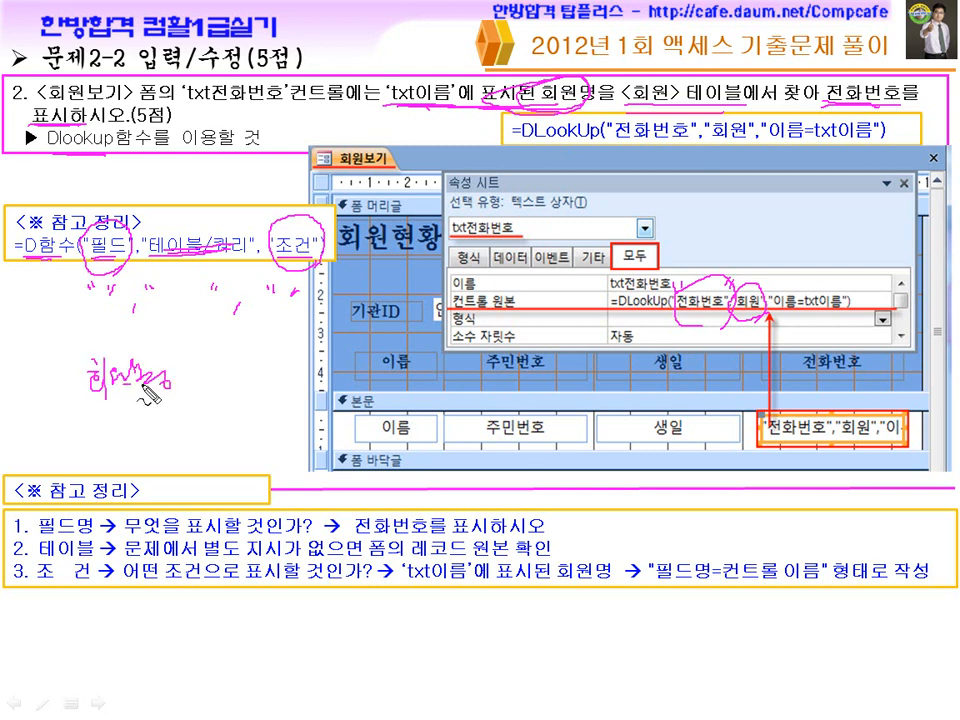
# Step: Erase all ink from the slide and handwrite the underlined condition "회원명 = txt이름" in the blank area
pyautogui.press('e')
pyautogui.moveTo(66, 352); pyautogui.dragTo(80, 366)
pyautogui.moveTo(73, 371)
pyautogui.mouseDown()
pyautogui.moveTo(146, 390)
pyautogui.moveTo(268, 390)
pyautogui.moveTo(284, 405)
pyautogui.mouseUp()
pyautogui.moveTo(40, 419); pyautogui.dragTo(300, 418)
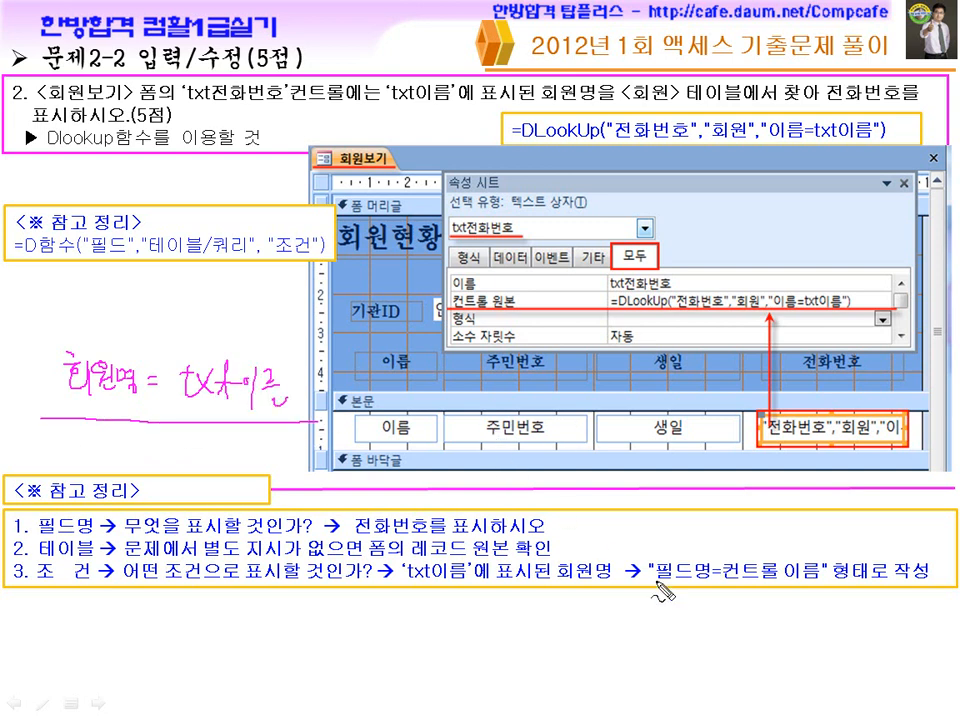
# Step: Circle 필드명 and 컨트롤 이름 in the condition note, and underline the handwritten 회원명
pyautogui.moveTo(690, 550)
pyautogui.mouseDown()
pyautogui.moveTo(652, 578)
pyautogui.moveTo(700, 592)
pyautogui.mouseUp()
pyautogui.moveTo(800, 553)
pyautogui.mouseDown()
pyautogui.moveTo(765, 591)
pyautogui.moveTo(773, 601)
pyautogui.mouseUp()
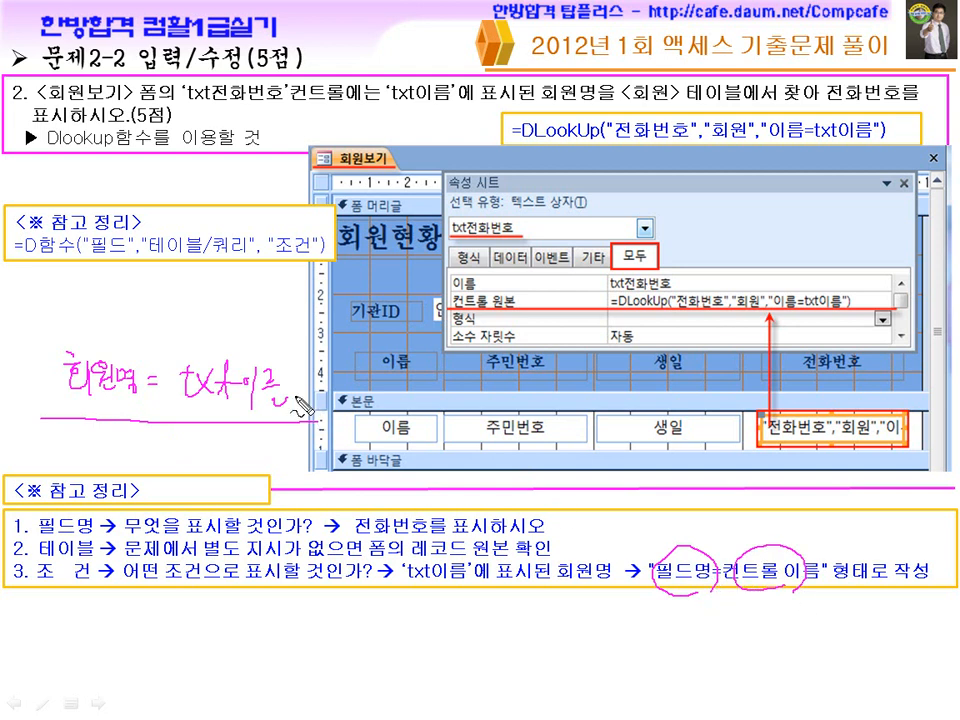
pyautogui.moveTo(67, 403); pyautogui.dragTo(130, 402)
# Step: Mark the header labels and the matching detail text boxes, from 이름 to 전화번호, in the form picture
pyautogui.moveTo(415, 411); pyautogui.dragTo(445, 398)
pyautogui.moveTo(556, 419); pyautogui.dragTo(581, 414)
pyautogui.moveTo(427, 379); pyautogui.dragTo(437, 378)
pyautogui.moveTo(516, 357); pyautogui.dragTo(560, 368)
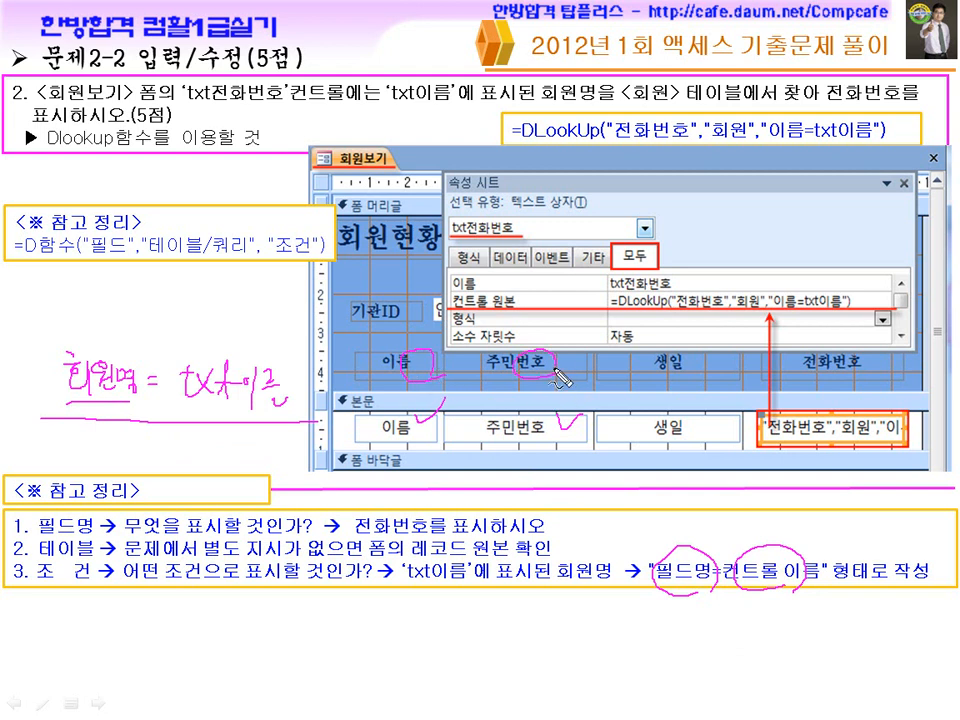
pyautogui.moveTo(700, 352); pyautogui.dragTo(706, 370)
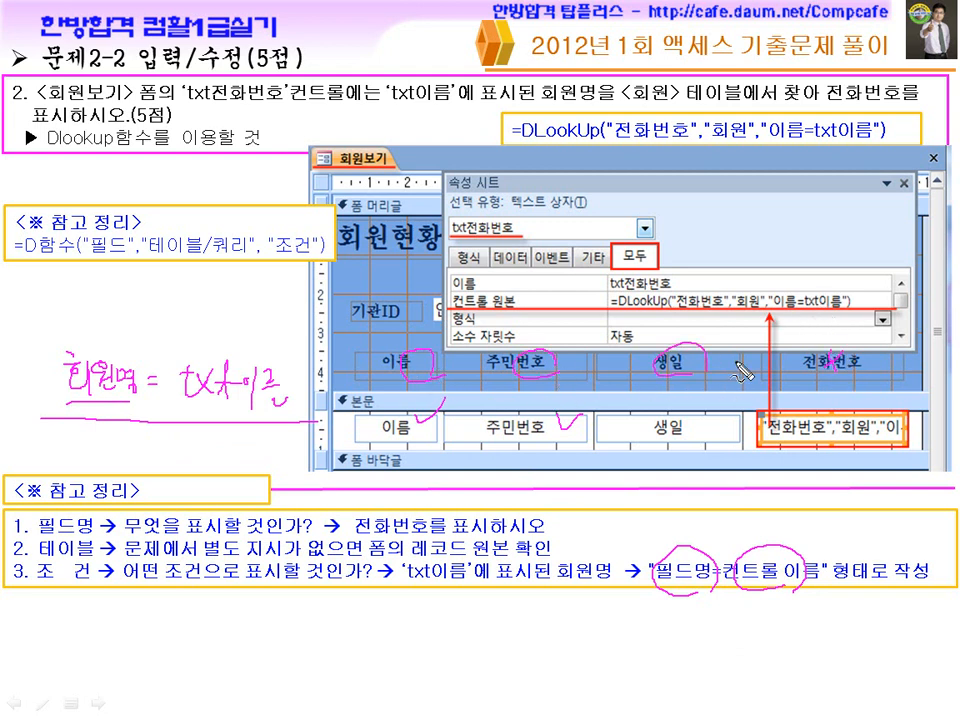
pyautogui.moveTo(358, 442); pyautogui.dragTo(403, 450)
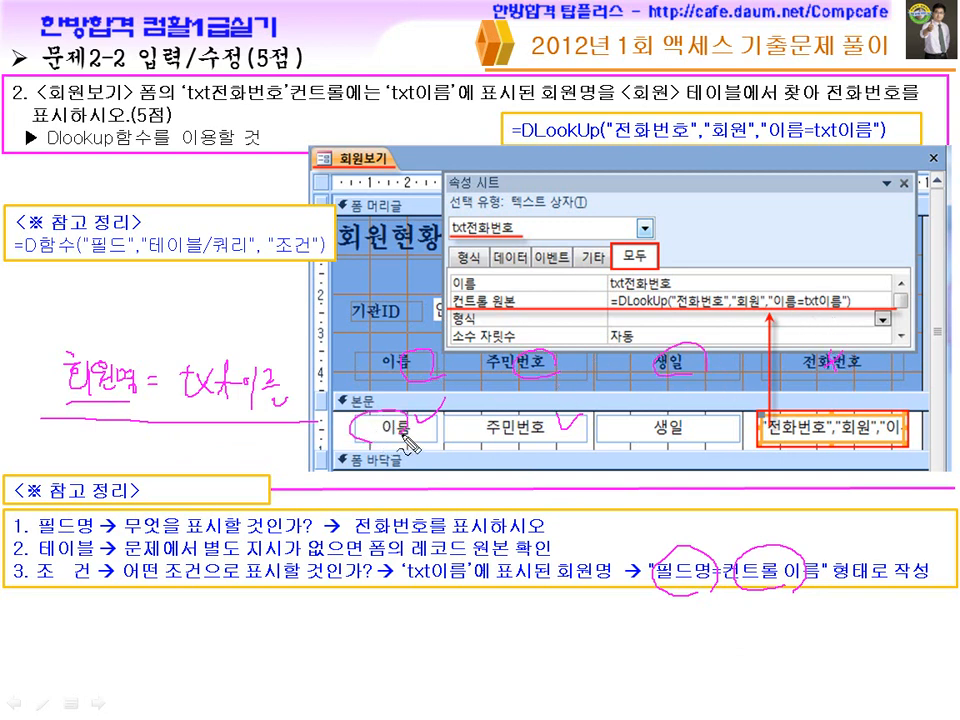
pyautogui.moveTo(648, 420); pyautogui.dragTo(716, 456)
pyautogui.moveTo(768, 420); pyautogui.dragTo(821, 441)
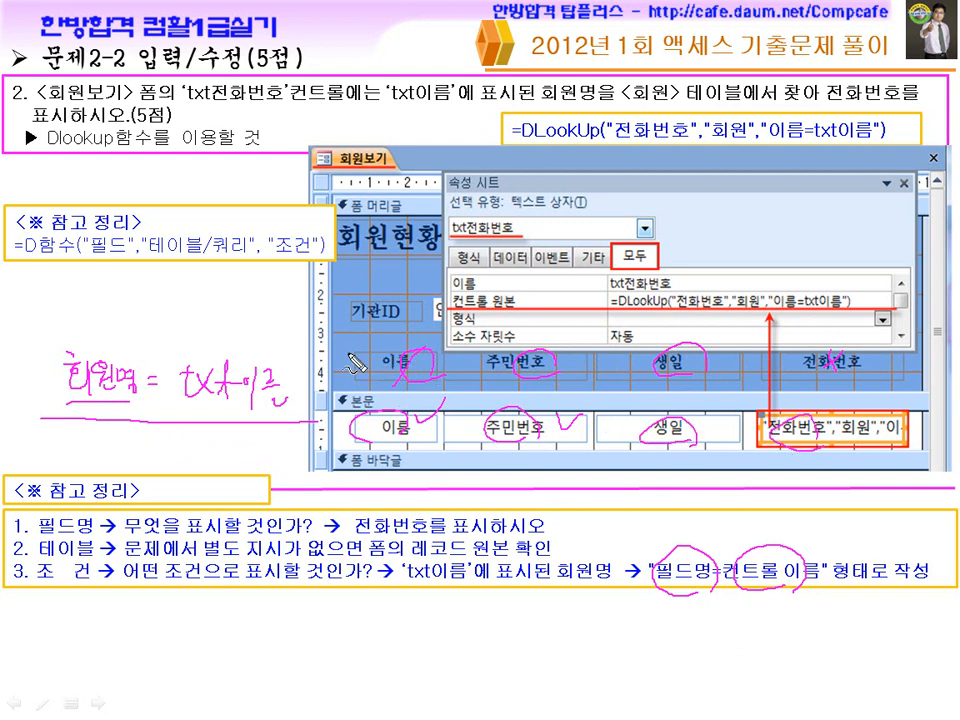
# Step: Erase all ink and handwrite an underlined 회원명 over the 이름 header label in the form picture
pyautogui.press('e')
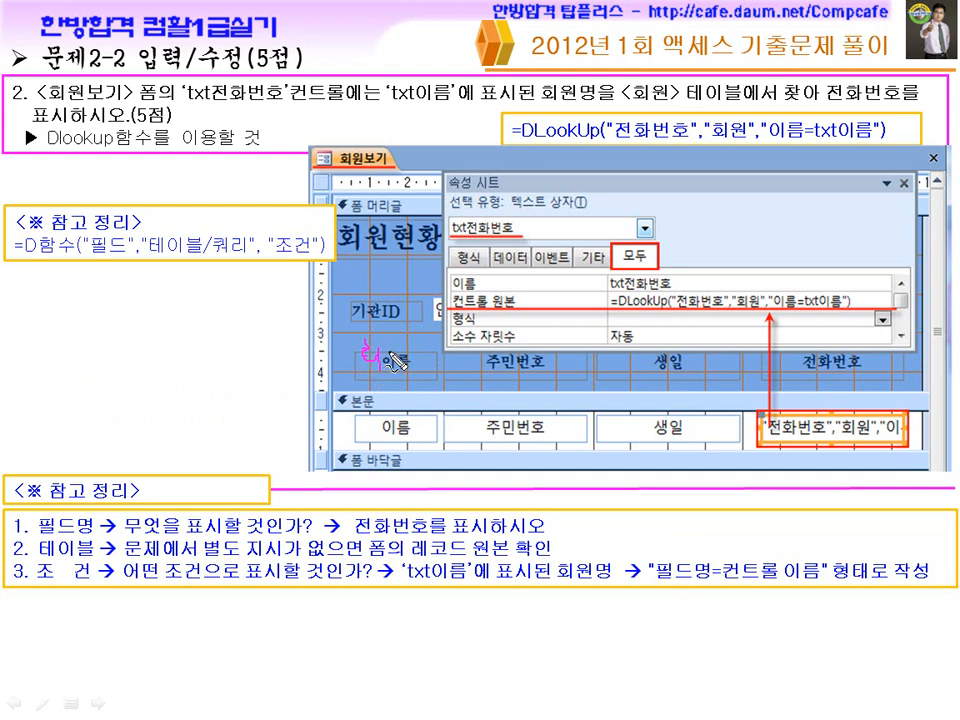
pyautogui.moveTo(411, 359); pyautogui.dragTo(430, 361)
pyautogui.moveTo(361, 371); pyautogui.dragTo(437, 373)
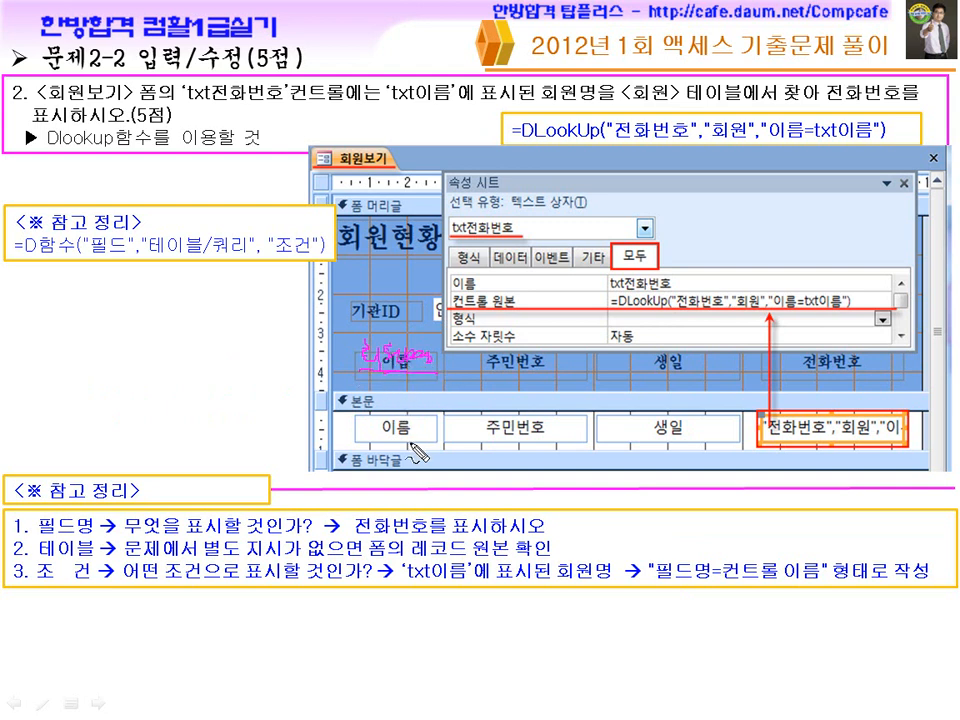
# Step: Circle the 이름 detail text box, underline 회원명 in the problem text, and handwrite "이름 =" in the blank area
pyautogui.moveTo(405, 413)
pyautogui.mouseDown()
pyautogui.moveTo(381, 428)
pyautogui.moveTo(406, 442)
pyautogui.mouseUp()
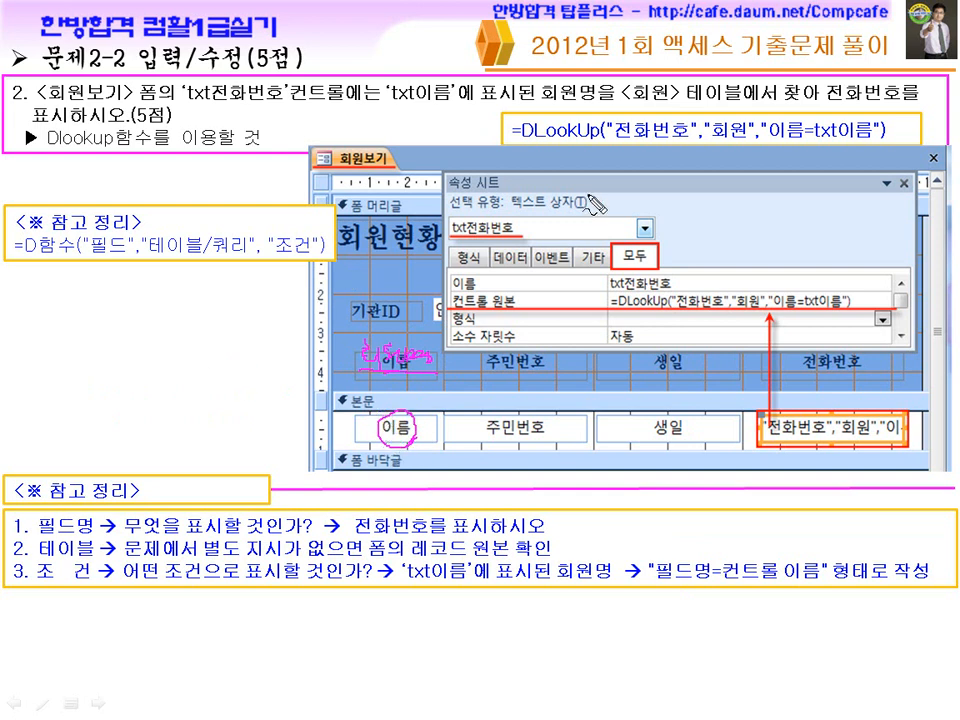
pyautogui.moveTo(541, 101); pyautogui.dragTo(607, 101)
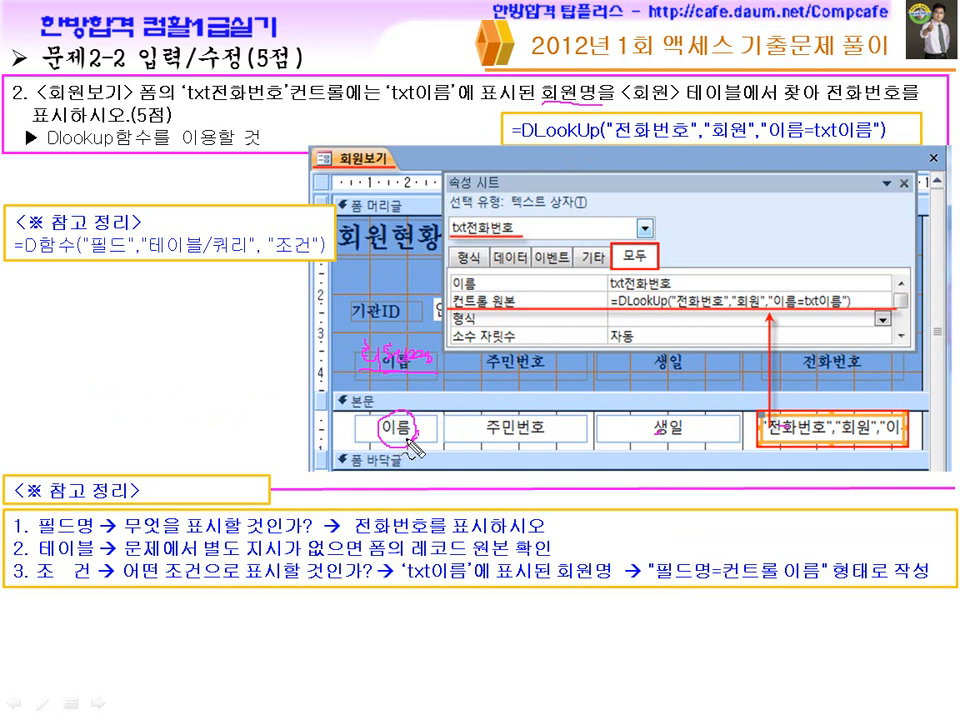
pyautogui.moveTo(92, 347); pyautogui.dragTo(91, 349)
pyautogui.moveTo(100, 336)
pyautogui.mouseDown()
pyautogui.moveTo(102, 396)
pyautogui.moveTo(132, 368)
pyautogui.moveTo(142, 374)
pyautogui.mouseUp()
pyautogui.moveTo(114, 380); pyautogui.dragTo(136, 392)
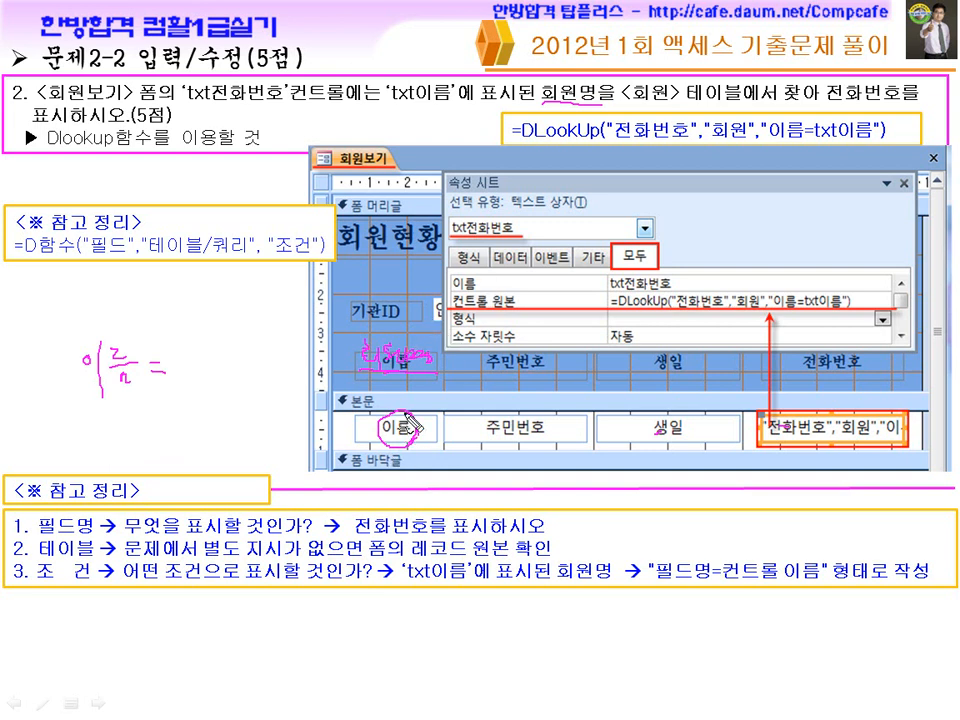
# Step: Clear the ink, switch to Access, and inspect the name property of the 이름 detail text box on the 회원보기 form
pyautogui.press('Escape')
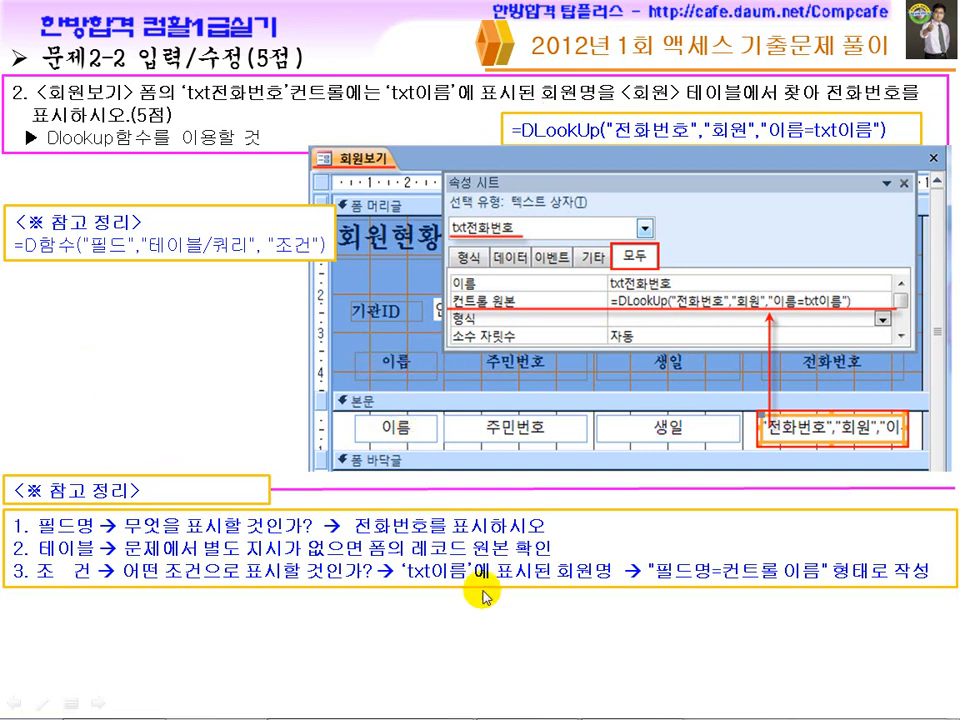
pyautogui.press('super')
pyautogui.click(528, 703)
pyautogui.click(25, 292)
pyautogui.click(64, 410)
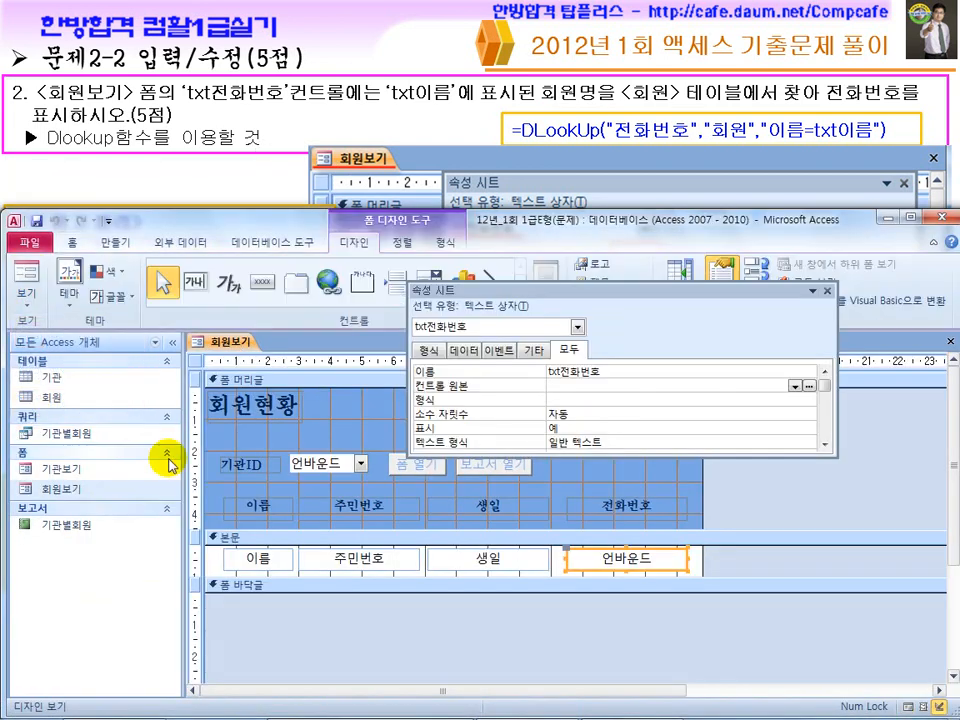
pyautogui.rightClick(255, 560)
pyautogui.click(250, 568)
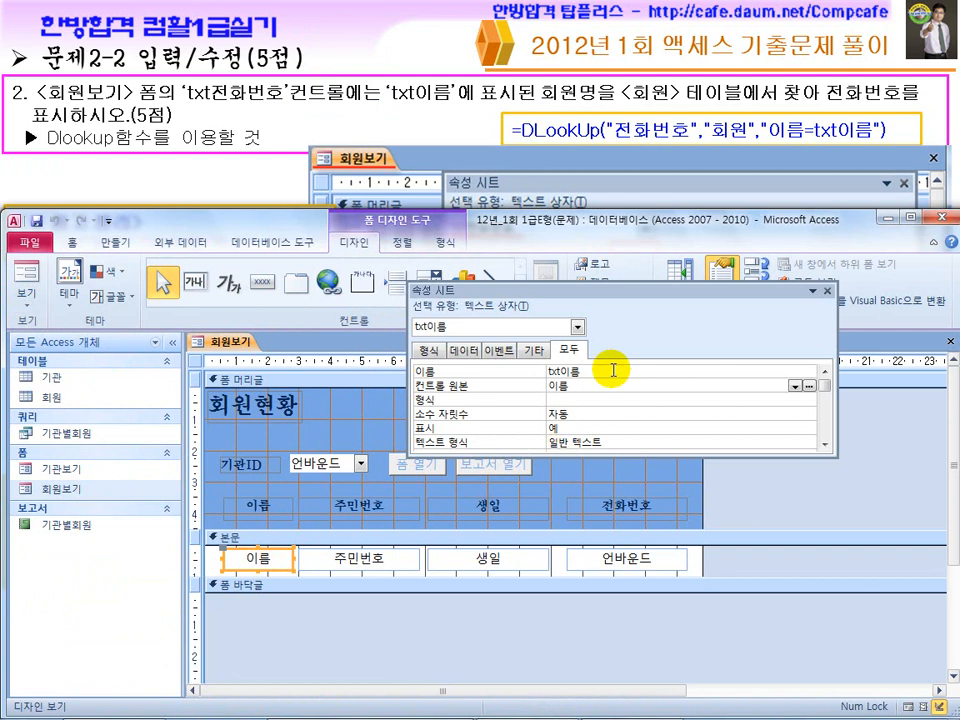
pyautogui.click(531, 368)
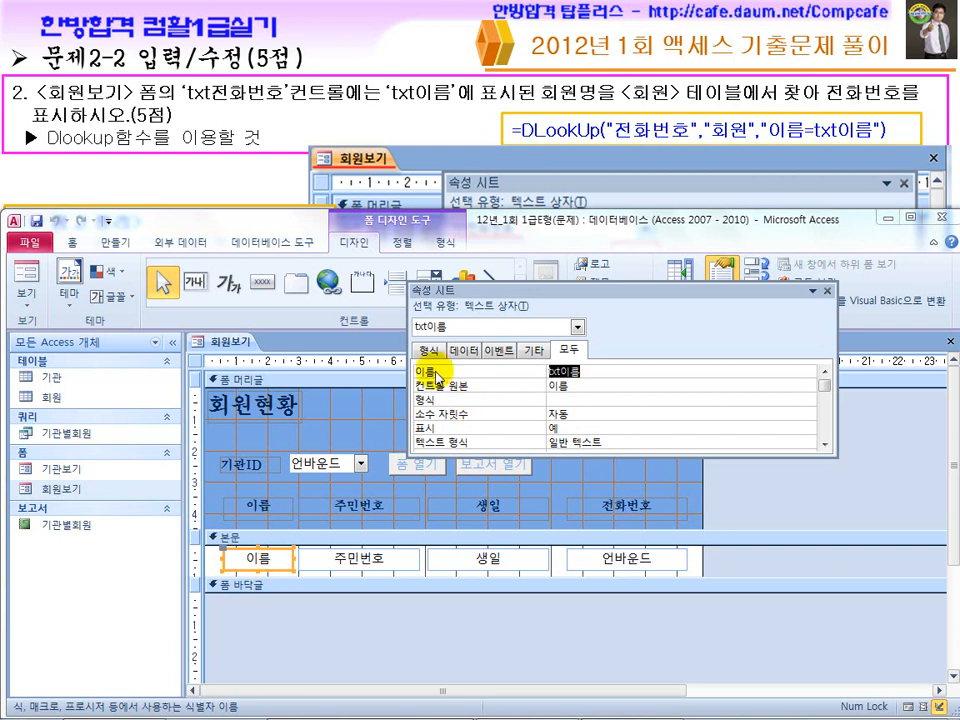
pyautogui.click(587, 372)
pyautogui.moveTo(587, 372); pyautogui.dragTo(530, 366)
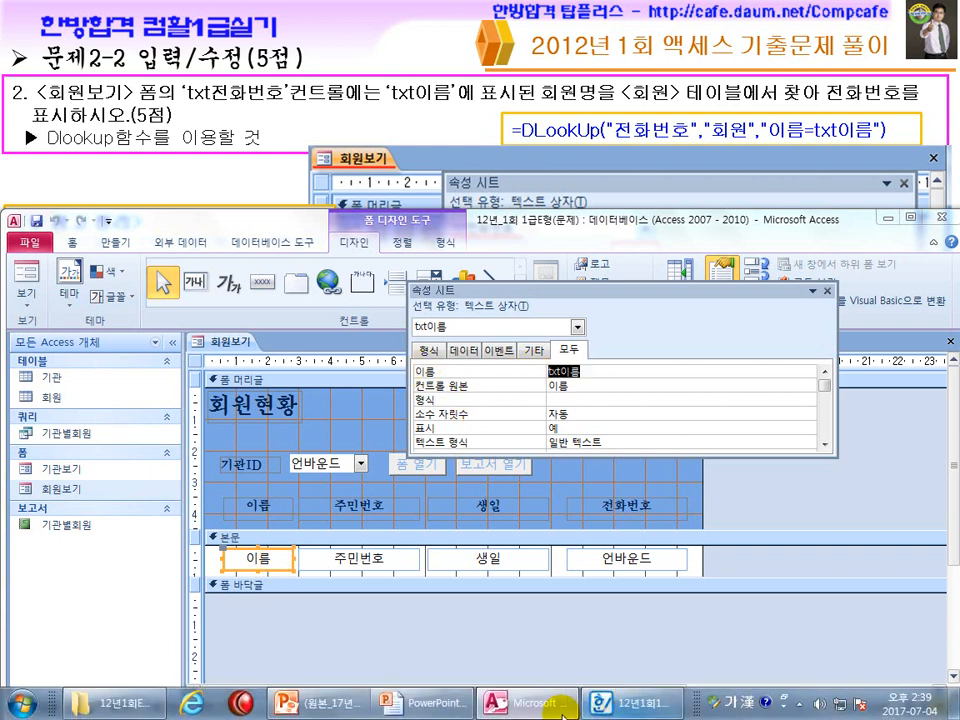
# Step: Return to the slide and underline 이름 and txt이름 in the DLookUp formula, marking the 이름 detail text box to match
pyautogui.click(571, 706)
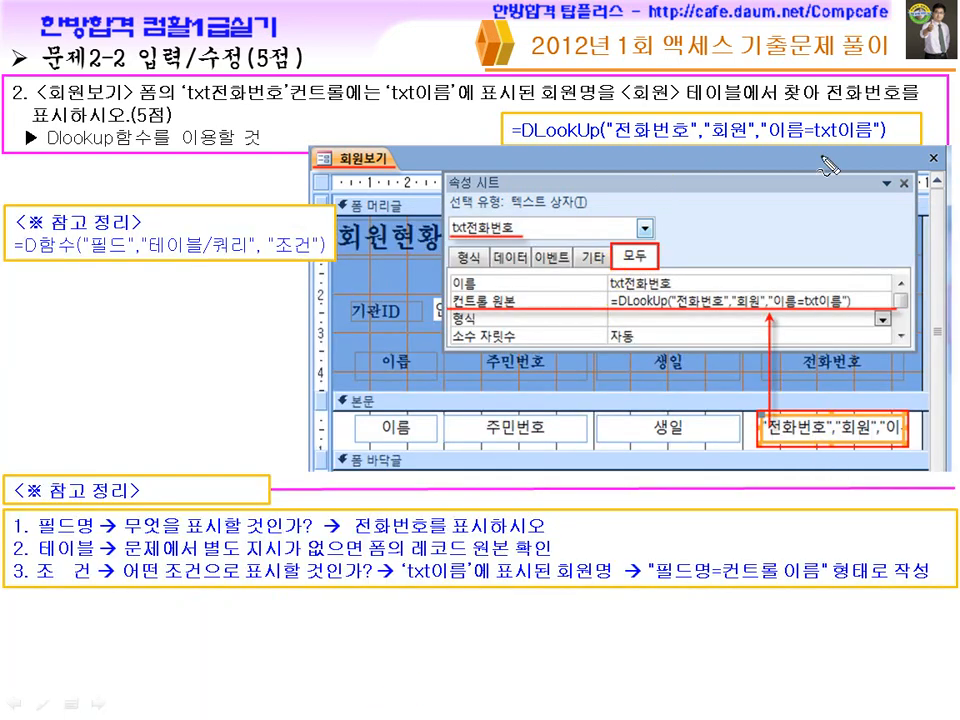
pyautogui.moveTo(768, 146); pyautogui.dragTo(797, 145)
pyautogui.moveTo(420, 406); pyautogui.dragTo(438, 400)
pyautogui.click(552, 432)
pyautogui.click(665, 437)
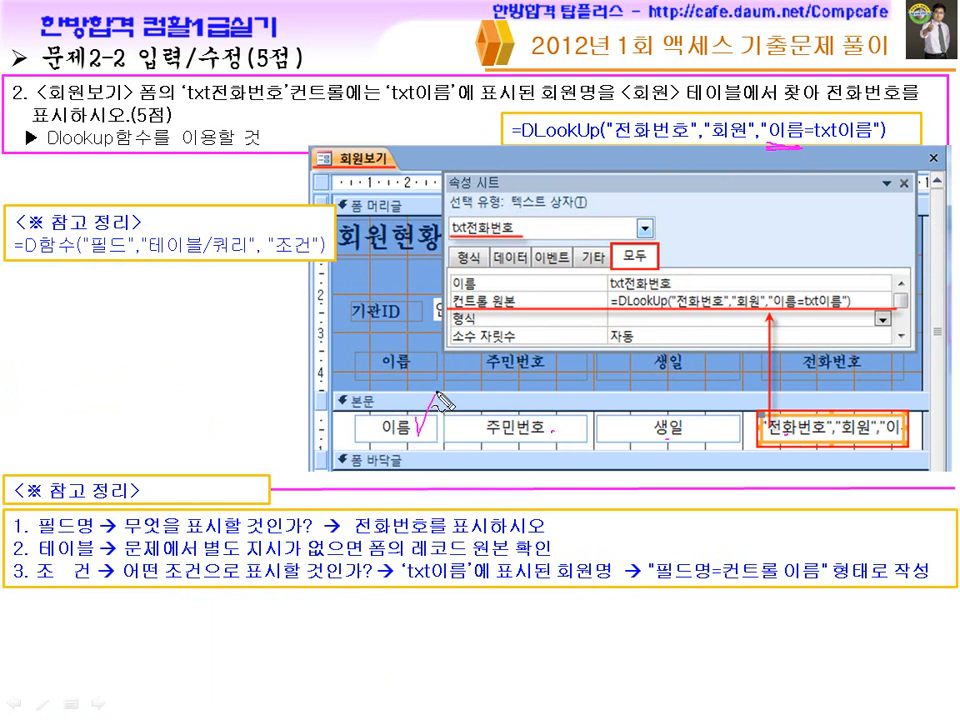
pyautogui.moveTo(810, 147); pyautogui.dragTo(860, 147)
pyautogui.moveTo(438, 404); pyautogui.dragTo(430, 400)
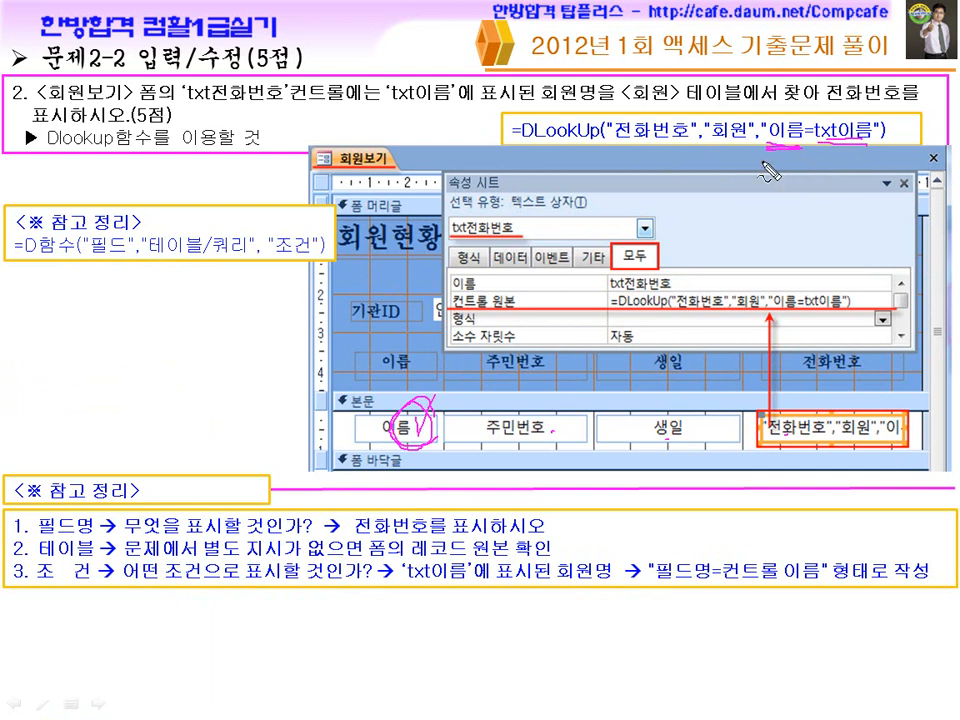
# Step: Mark the 필드 argument and its 필드명 note, and circle 전화번호 in that note as the field to display
pyautogui.moveTo(183, 476); pyautogui.dragTo(205, 461)
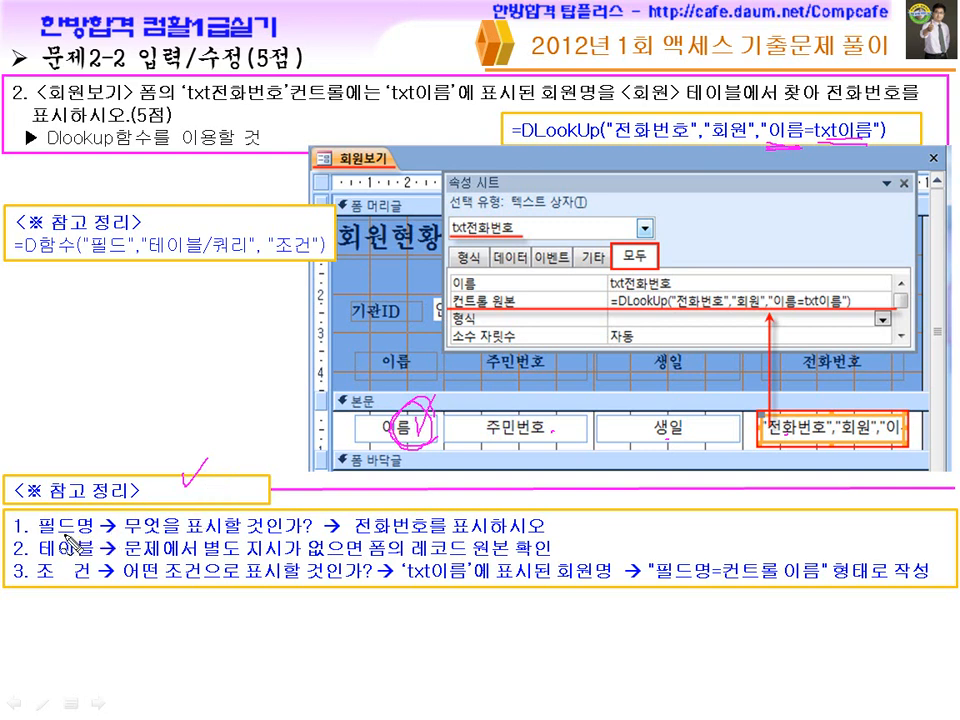
pyautogui.moveTo(93, 258)
pyautogui.mouseDown()
pyautogui.moveTo(110, 240)
pyautogui.moveTo(113, 268)
pyautogui.mouseUp()
pyautogui.moveTo(164, 534); pyautogui.dragTo(302, 534)
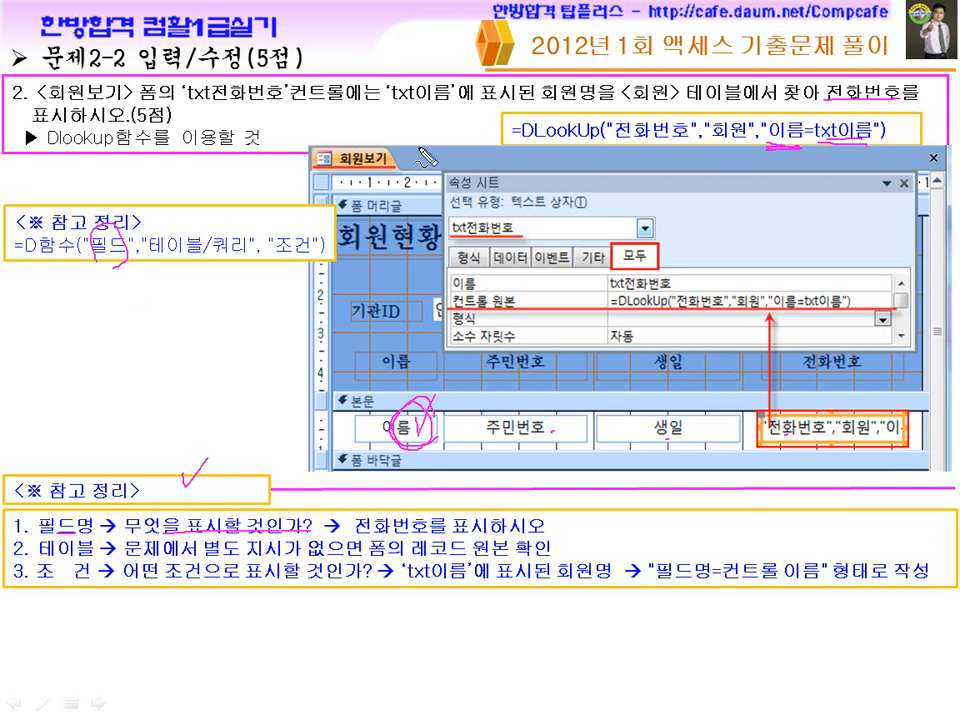
pyautogui.moveTo(405, 493); pyautogui.dragTo(382, 515)
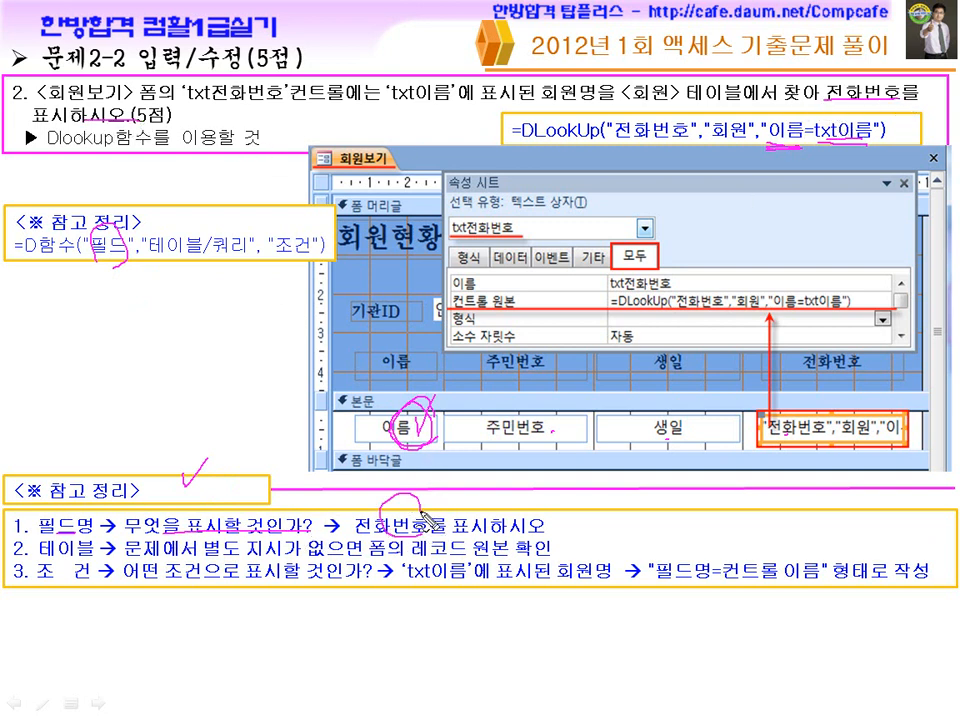
# Step: Underline the 테이블 note, circle its 레코드 원본, and circle <회원> in the problem text and the form selector in the picture
pyautogui.moveTo(40, 558); pyautogui.dragTo(96, 556)
pyautogui.moveTo(652, 110); pyautogui.dragTo(645, 80)
pyautogui.moveTo(165, 557); pyautogui.dragTo(345, 555)
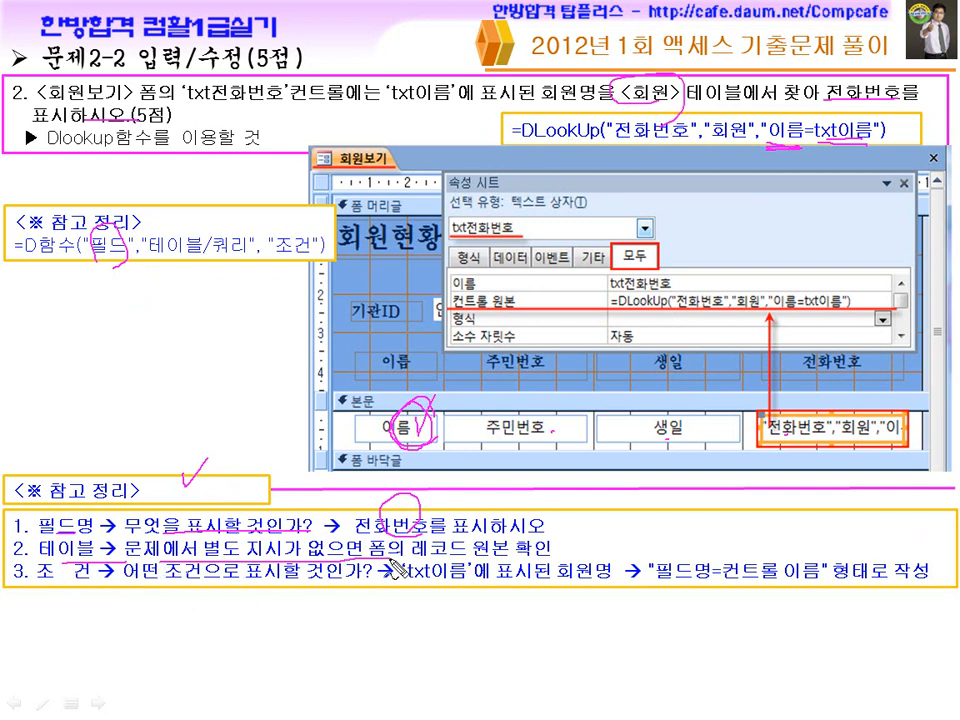
pyautogui.moveTo(398, 535); pyautogui.dragTo(405, 532)
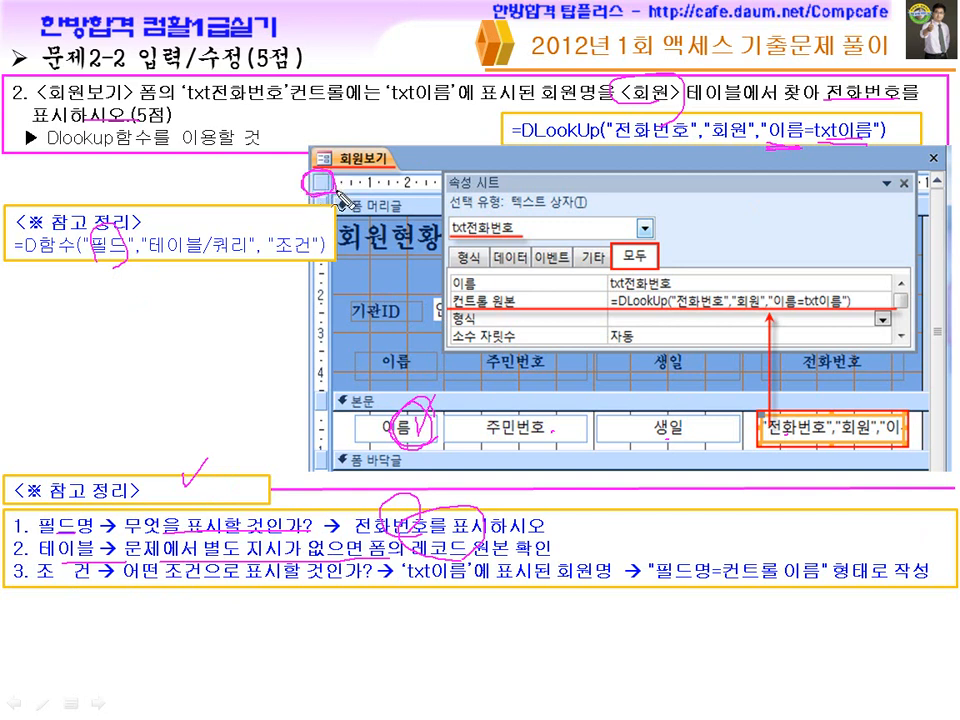
pyautogui.moveTo(483, 561); pyautogui.dragTo(560, 558)
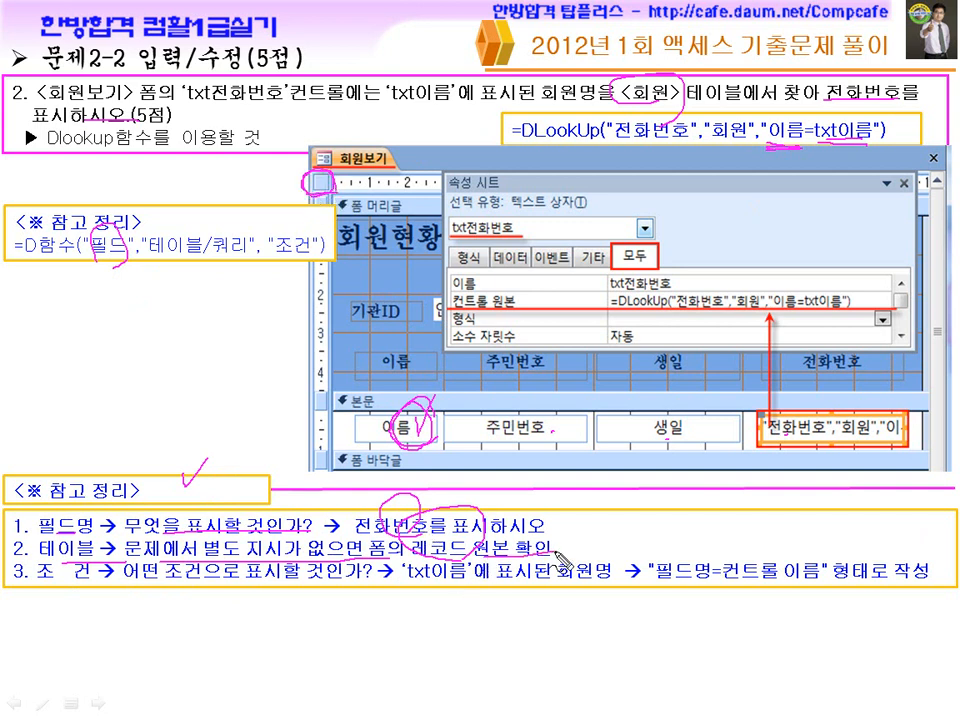
# Step: Mark the 조건 note and the matching phrase "'txt이름'에 표시된 회원명", and circle the 이름 text box and txt in the formula
pyautogui.moveTo(180, 592); pyautogui.dragTo(366, 585)
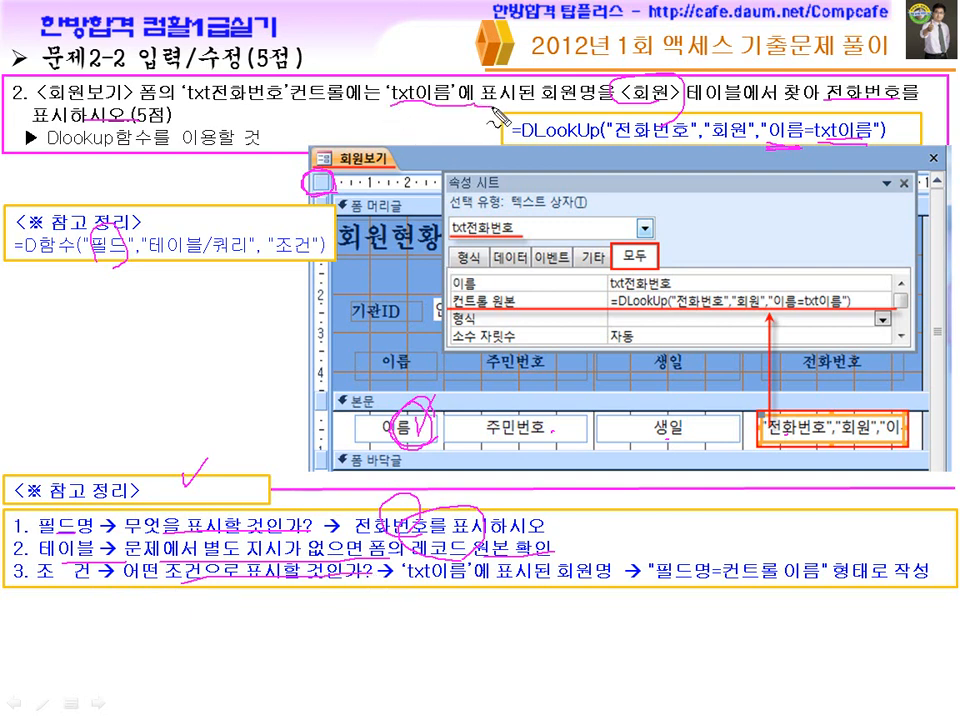
pyautogui.moveTo(448, 84)
pyautogui.mouseDown()
pyautogui.moveTo(420, 78)
pyautogui.moveTo(395, 113)
pyautogui.mouseUp()
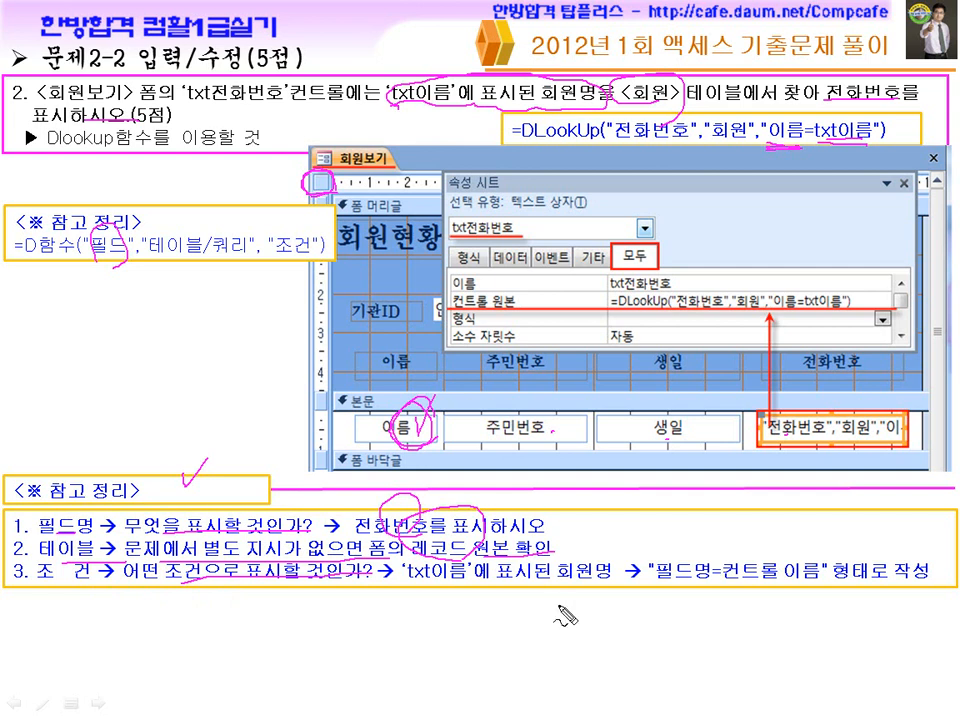
pyautogui.moveTo(556, 600); pyautogui.dragTo(625, 596)
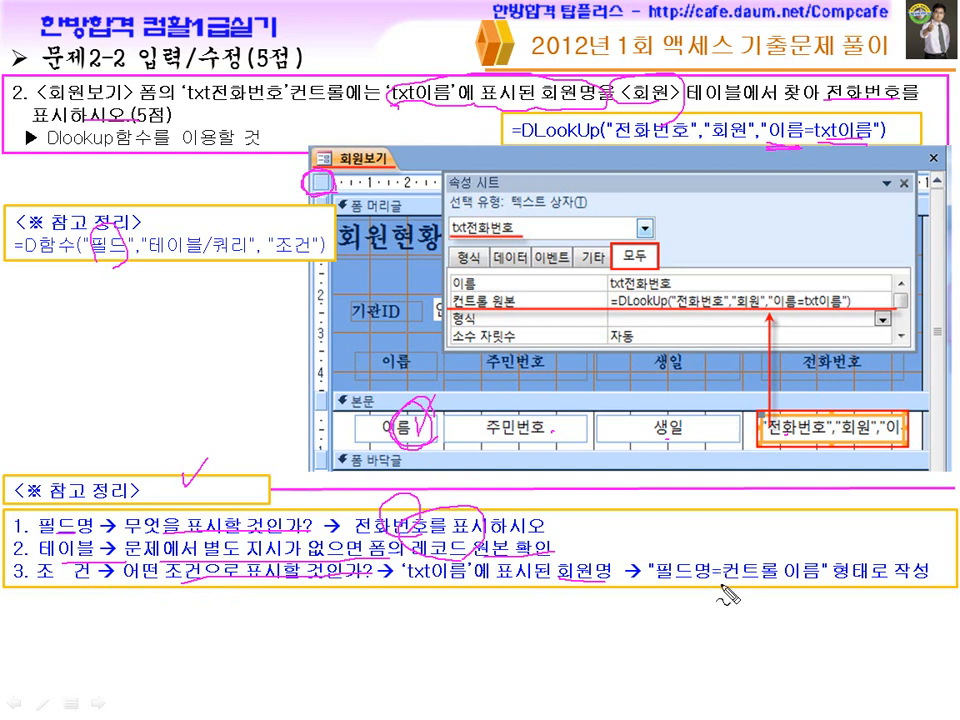
pyautogui.moveTo(415, 447); pyautogui.dragTo(418, 407)
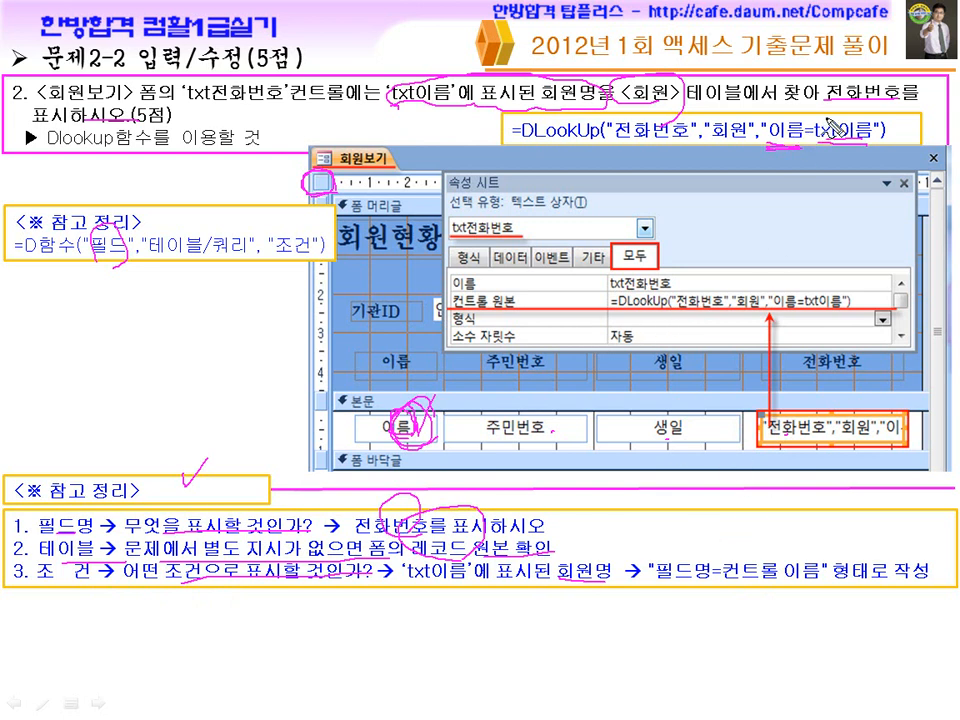
pyautogui.moveTo(852, 127); pyautogui.dragTo(845, 149)
pyautogui.moveTo(433, 458)
pyautogui.mouseDown()
pyautogui.moveTo(395, 415)
pyautogui.moveTo(424, 450)
pyautogui.mouseUp()
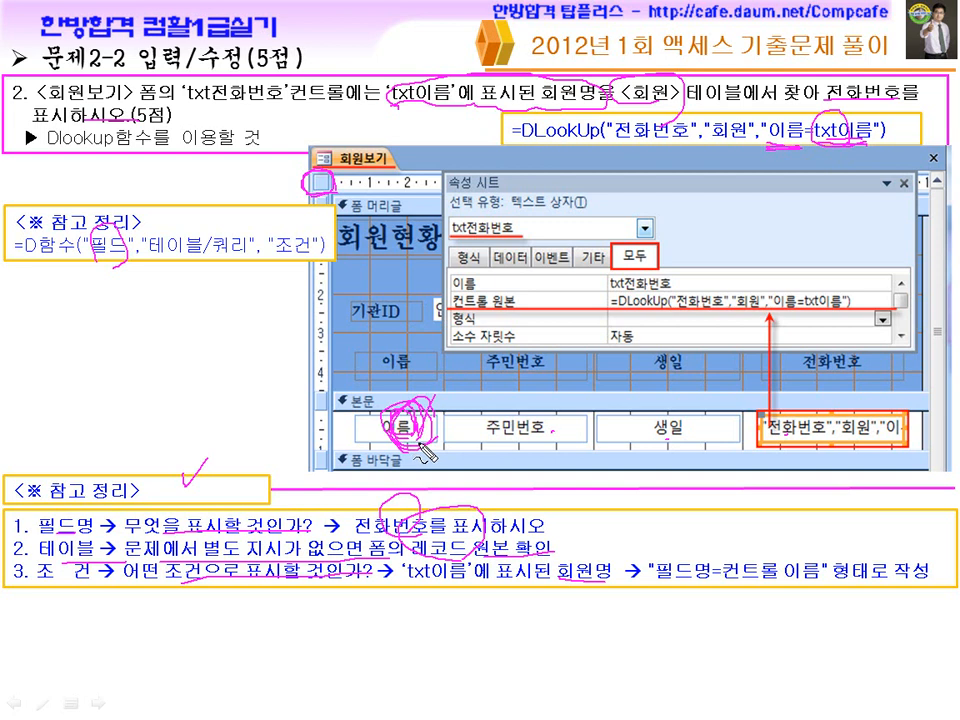
# Step: Erase all ink, reveal the <거래처보기> example, and handwrite the formula start D("거래처", "구매", below it
pyautogui.press('e')
pyautogui.click(413, 458)
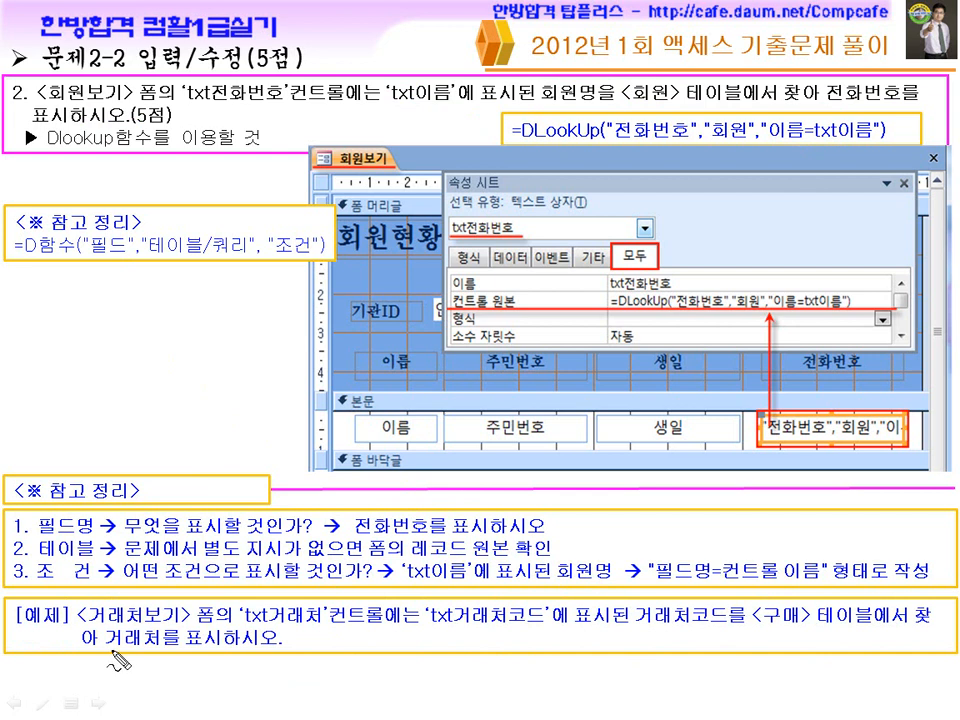
pyautogui.moveTo(105, 652); pyautogui.dragTo(165, 652)
pyautogui.moveTo(306, 658); pyautogui.dragTo(309, 690)
pyautogui.moveTo(345, 656)
pyautogui.mouseDown()
pyautogui.moveTo(344, 705)
pyautogui.moveTo(364, 676)
pyautogui.mouseUp()
pyautogui.moveTo(369, 665); pyautogui.dragTo(371, 675)
pyautogui.moveTo(375, 678)
pyautogui.mouseDown()
pyautogui.moveTo(410, 688)
pyautogui.moveTo(439, 674)
pyautogui.mouseUp()
pyautogui.moveTo(445, 664); pyautogui.dragTo(460, 696)
pyautogui.moveTo(798, 618); pyautogui.dragTo(826, 655)
pyautogui.moveTo(484, 672); pyautogui.dragTo(494, 683)
pyautogui.moveTo(500, 686); pyautogui.dragTo(572, 682)
pyautogui.moveTo(578, 688); pyautogui.dragTo(576, 700)
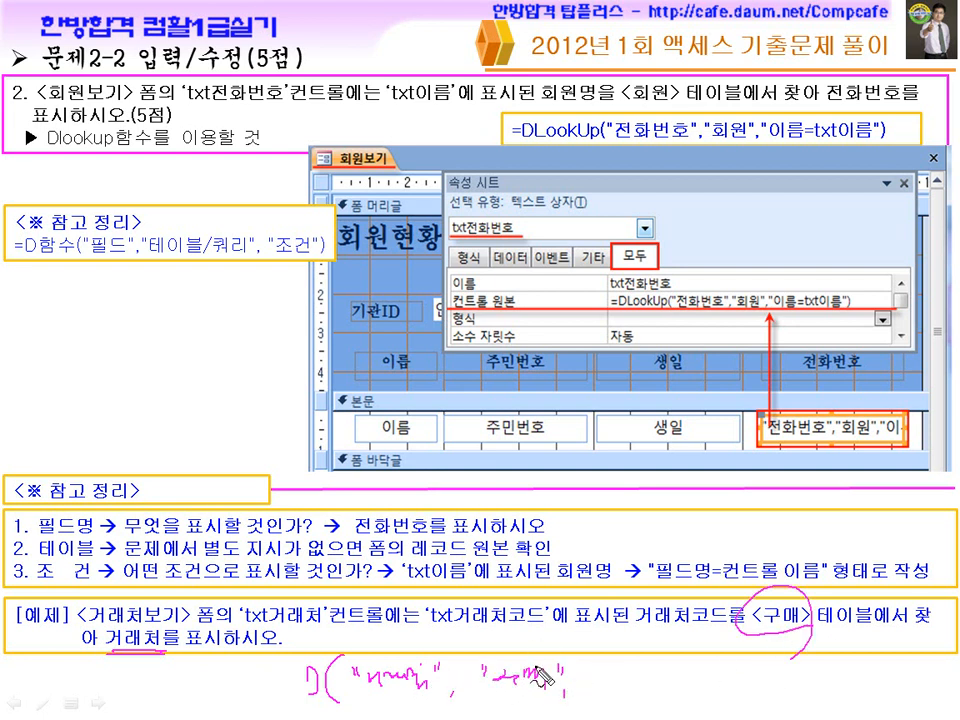
# Step: Mark the example's condition, complete the handwritten formula with "거래처코드 = txt거래처코드"), and reveal the printed answer
pyautogui.moveTo(427, 641); pyautogui.dragTo(548, 641)
pyautogui.moveTo(700, 592)
pyautogui.mouseDown()
pyautogui.moveTo(648, 620)
pyautogui.moveTo(735, 598)
pyautogui.mouseUp()
pyautogui.moveTo(598, 668); pyautogui.dragTo(598, 680)
pyautogui.moveTo(606, 668)
pyautogui.mouseDown()
pyautogui.moveTo(614, 690)
pyautogui.moveTo(748, 676)
pyautogui.moveTo(850, 682)
pyautogui.moveTo(925, 665)
pyautogui.mouseUp()
pyautogui.moveTo(690, 662)
pyautogui.mouseDown()
pyautogui.moveTo(605, 668)
pyautogui.moveTo(625, 705)
pyautogui.moveTo(683, 707)
pyautogui.mouseUp()
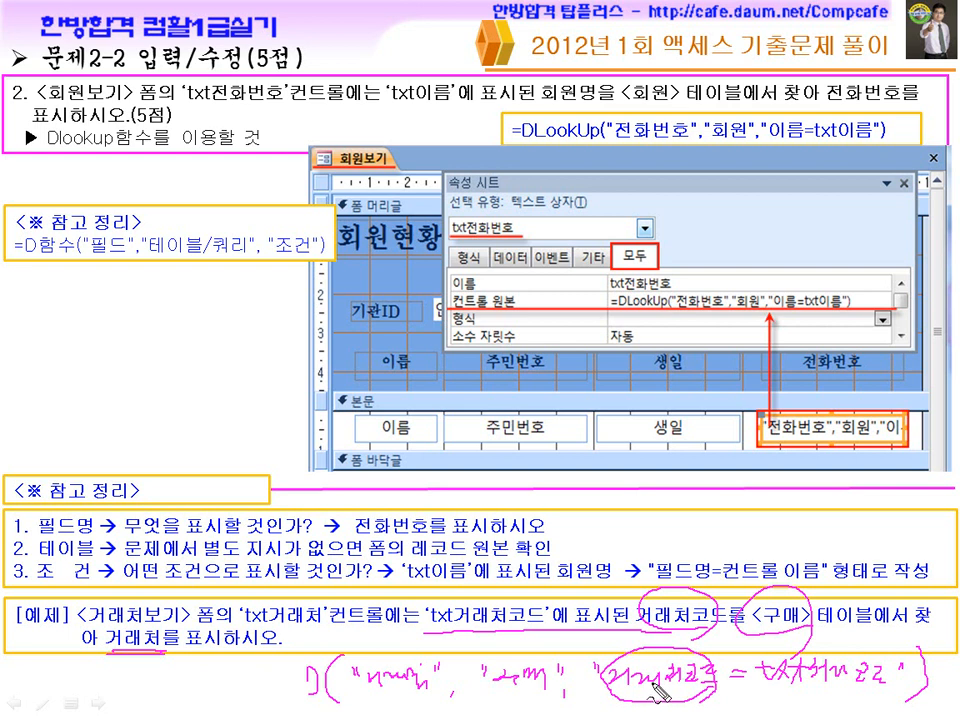
pyautogui.press('Right')
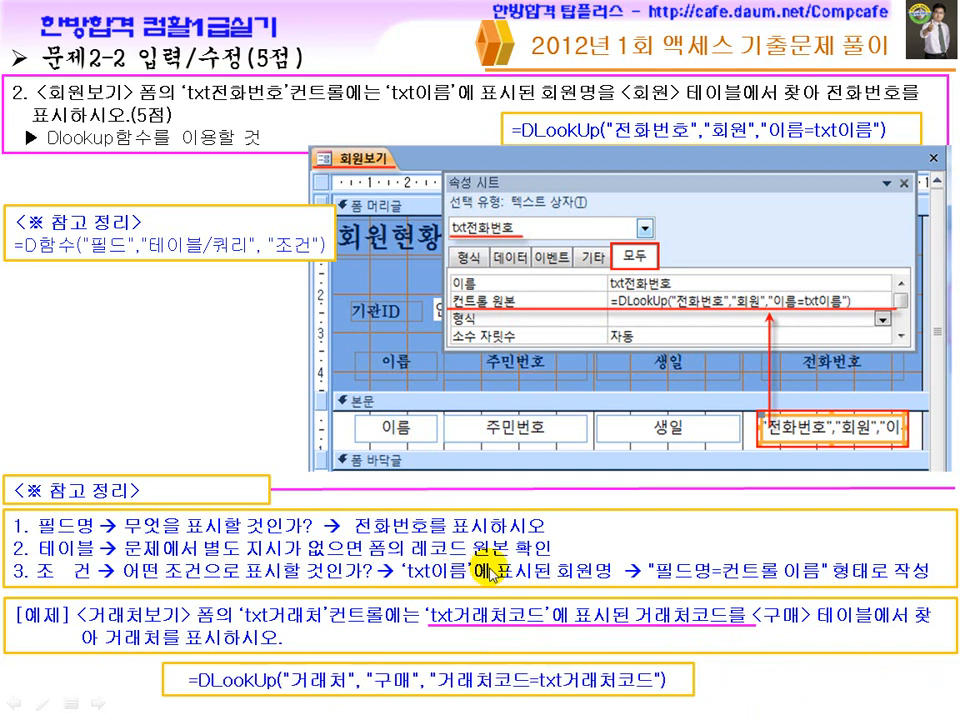
# Step: Switch to Access and start the control source of txt전화번호 as =dlookup("","","") with three empty quoted arguments
pyautogui.press('super')
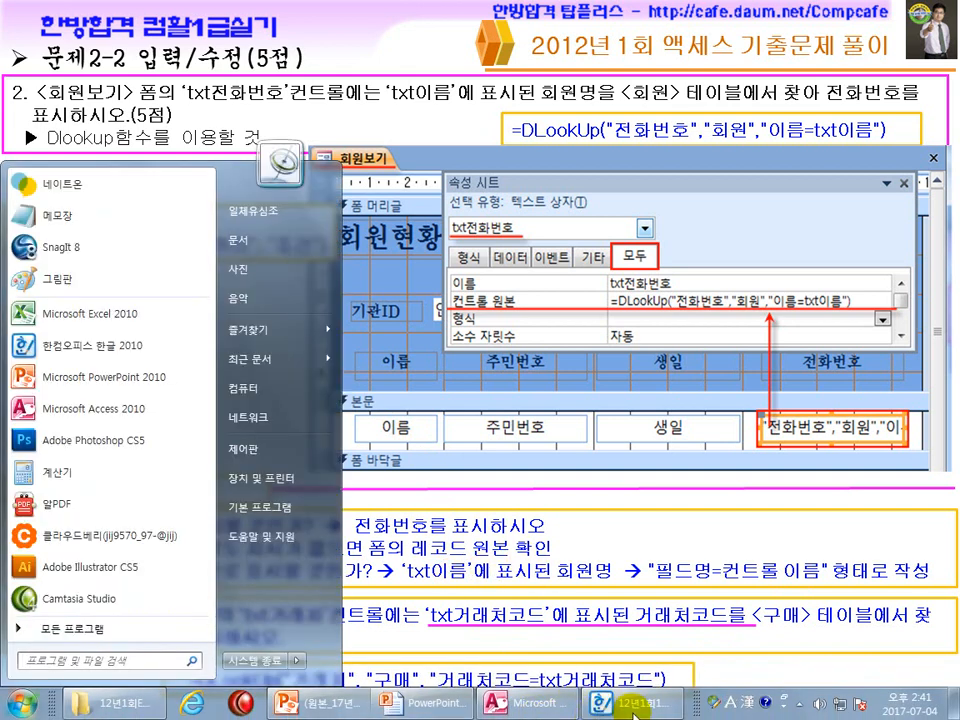
pyautogui.click(544, 705)
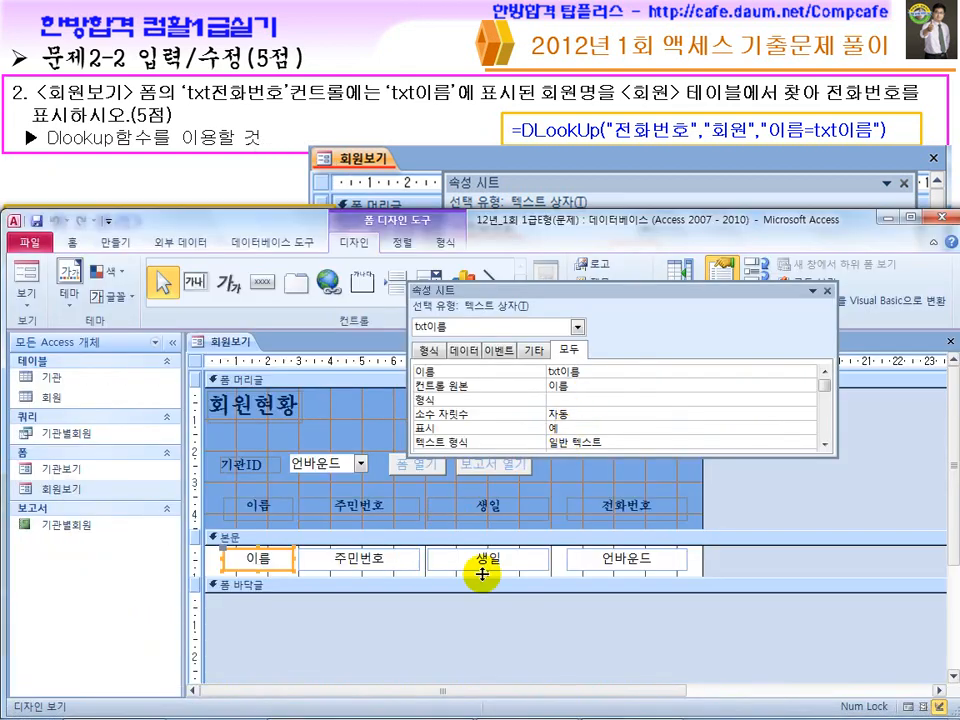
pyautogui.click(645, 560)
pyautogui.click(585, 386)
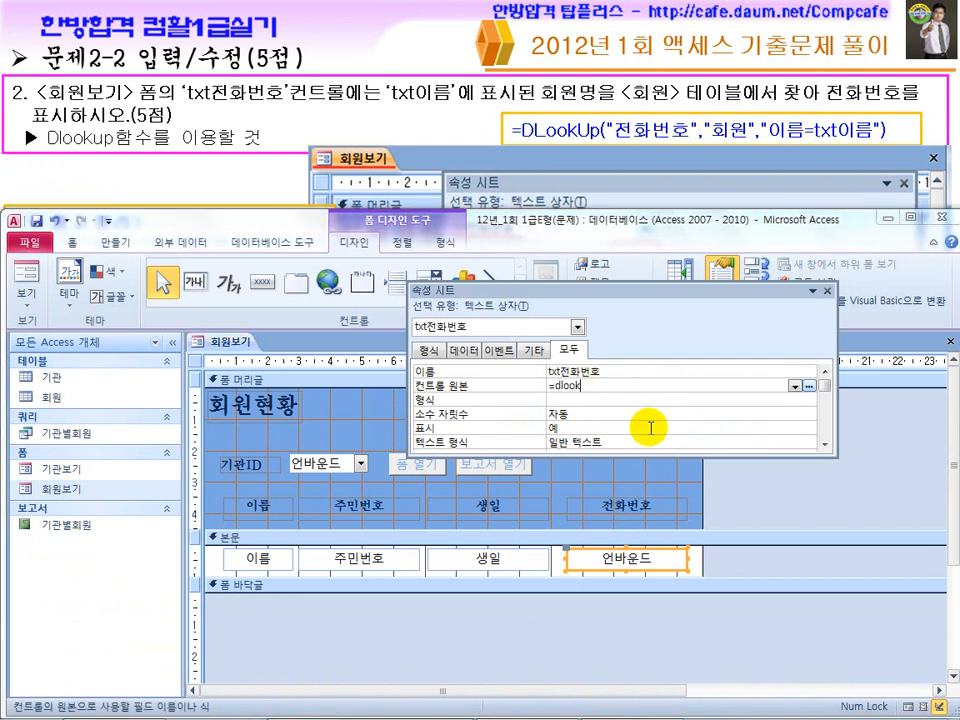
pyautogui.write('=dlookup')
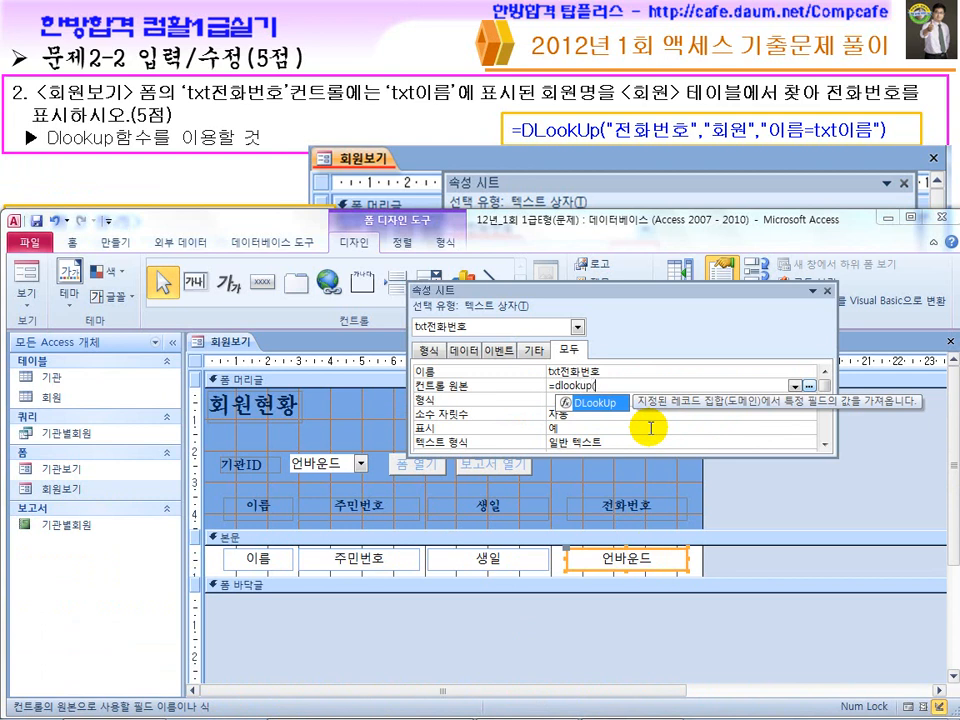
pyautogui.write('("","","')
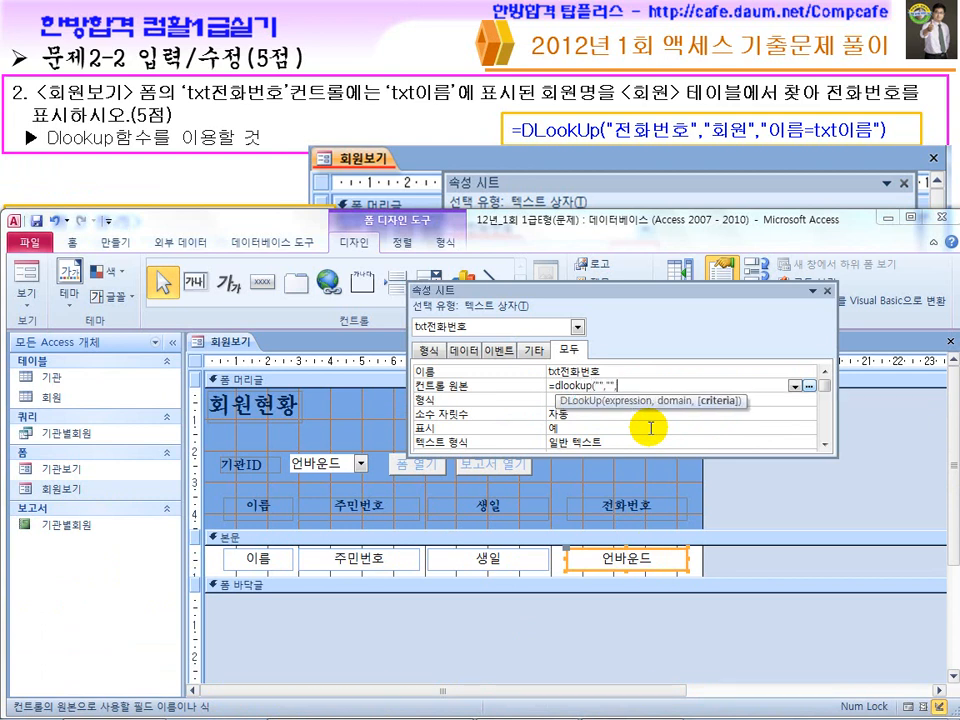
# Step: Fill in the DLookUp arguments of txt전화번호 as "전화번호", "회원", and "이름=txt이름"
pyautogui.click(601, 388)
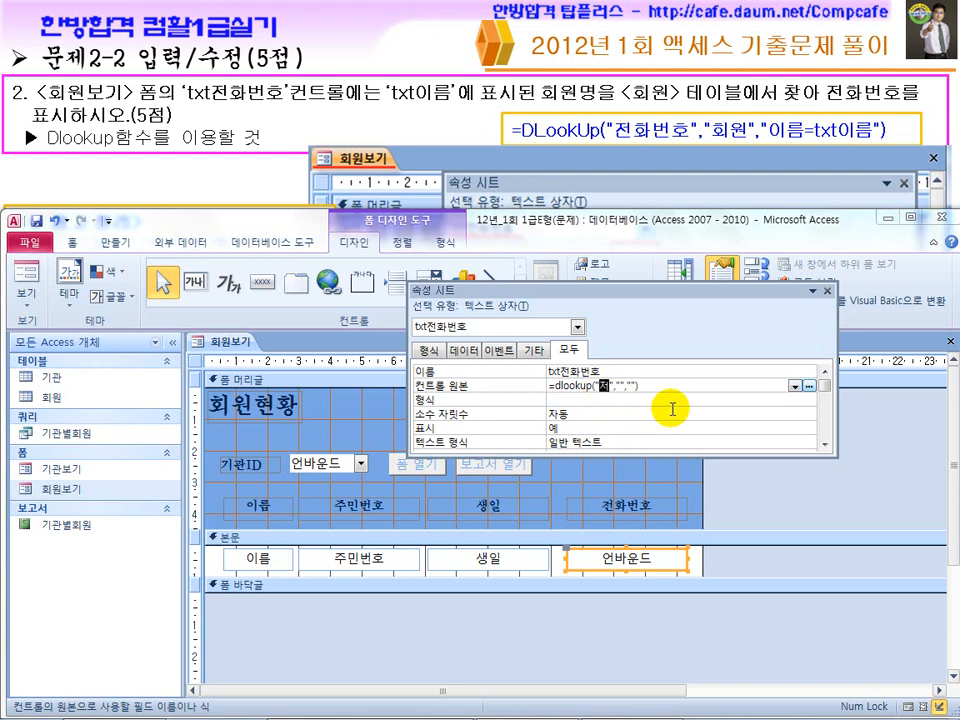
pyautogui.write('전ㅎ')
pyautogui.press('Right')
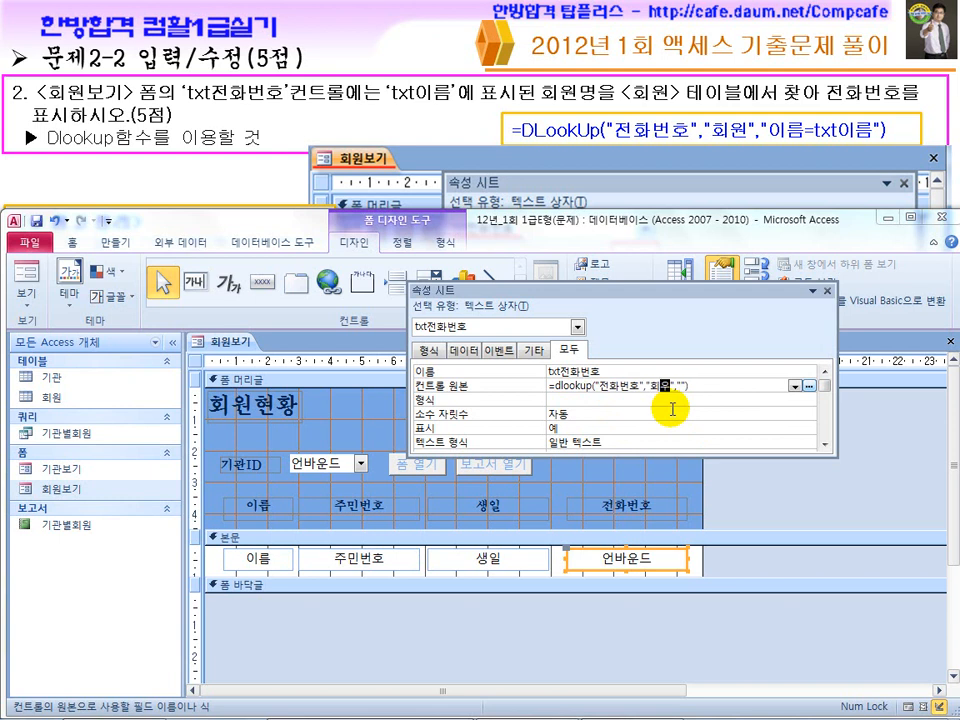
pyautogui.press('Right')
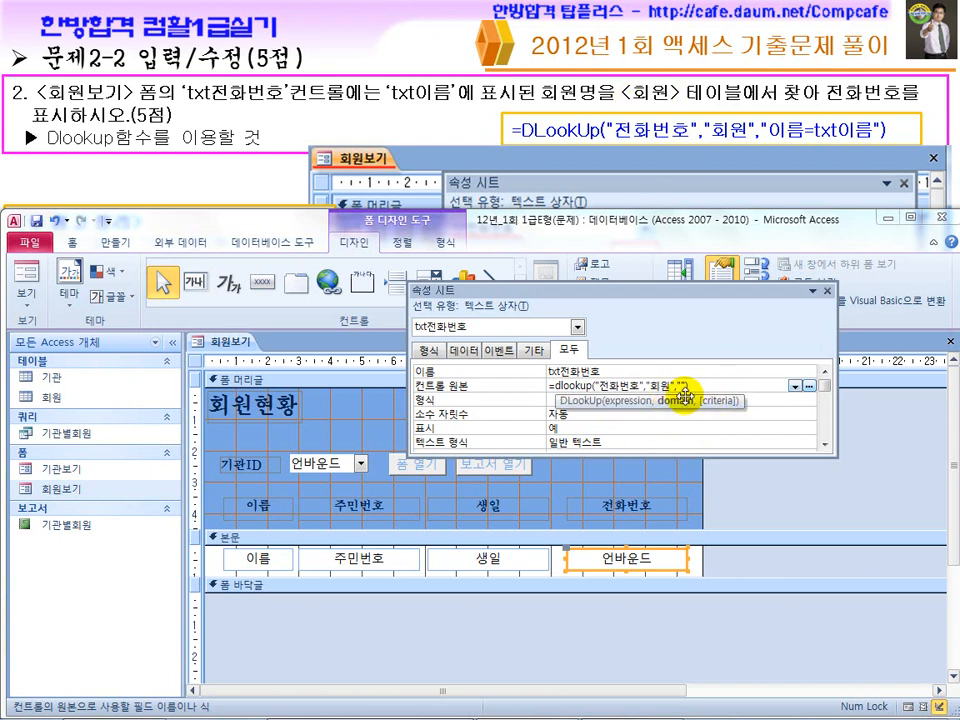
pyautogui.click(684, 387)
pyautogui.write('이름=txt이름')
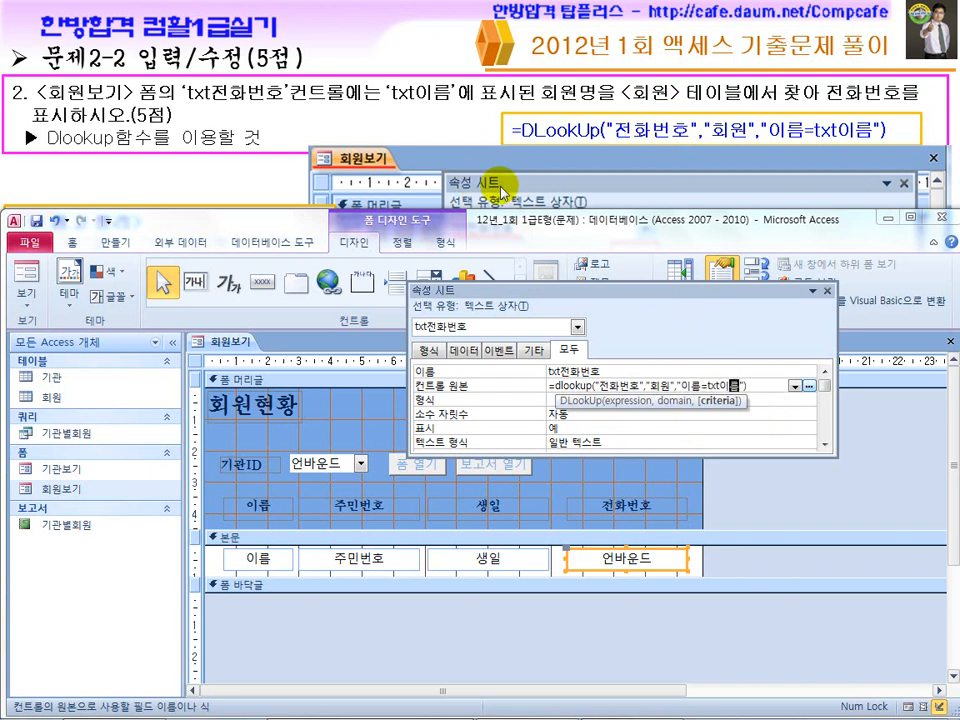
# Step: Check the phone number column of the 회원보기 form in Form view, return to Design view, and close the property sheet
pyautogui.click(24, 272)
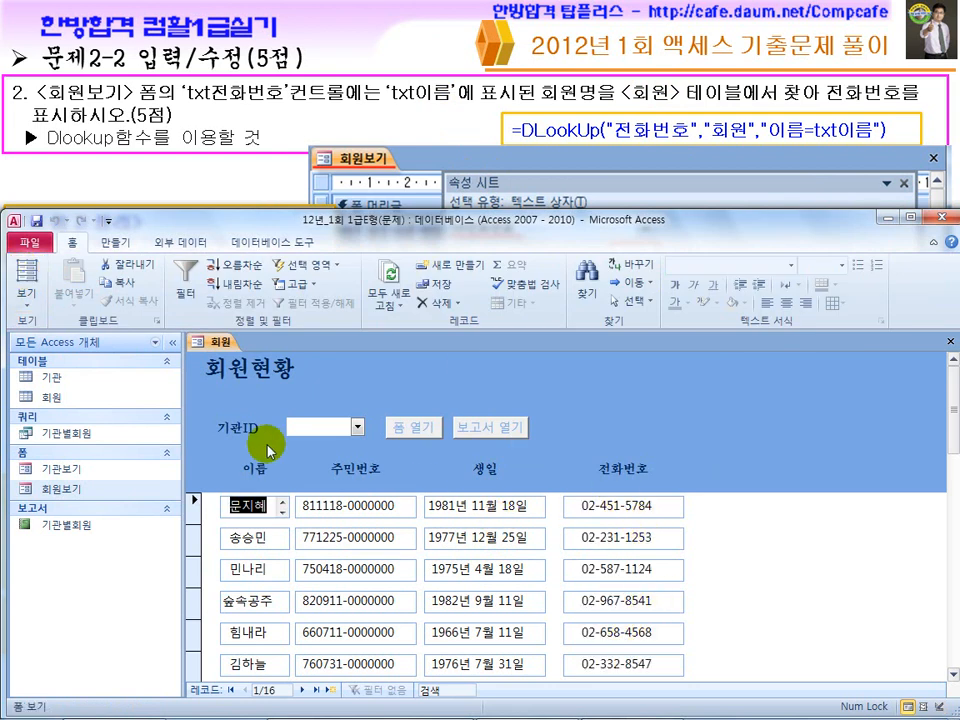
pyautogui.click(26, 295)
pyautogui.click(70, 403)
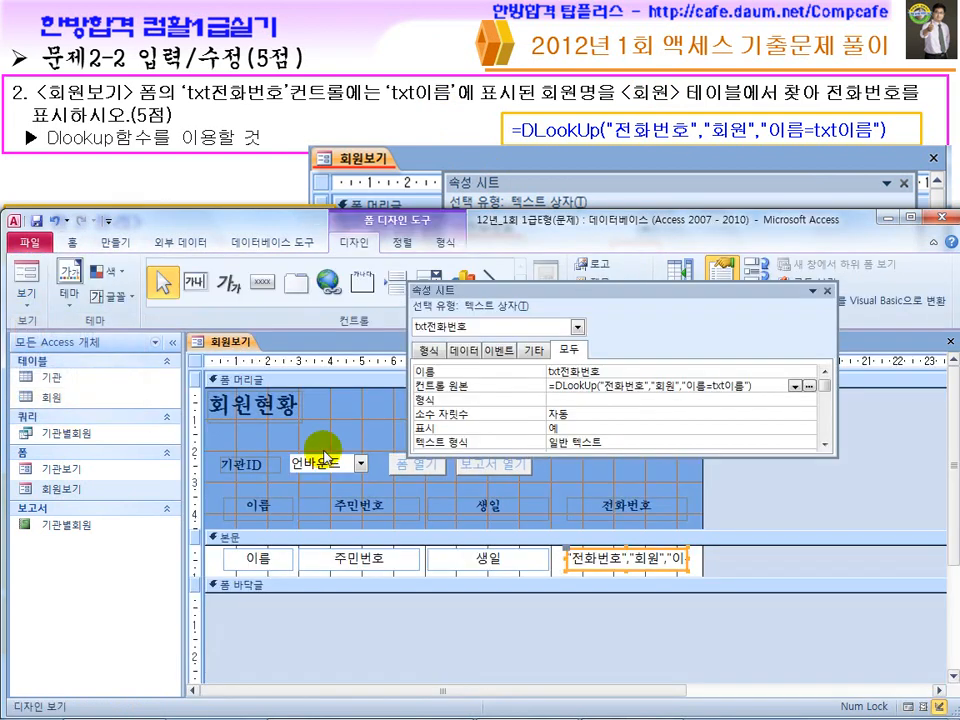
pyautogui.click(826, 291)
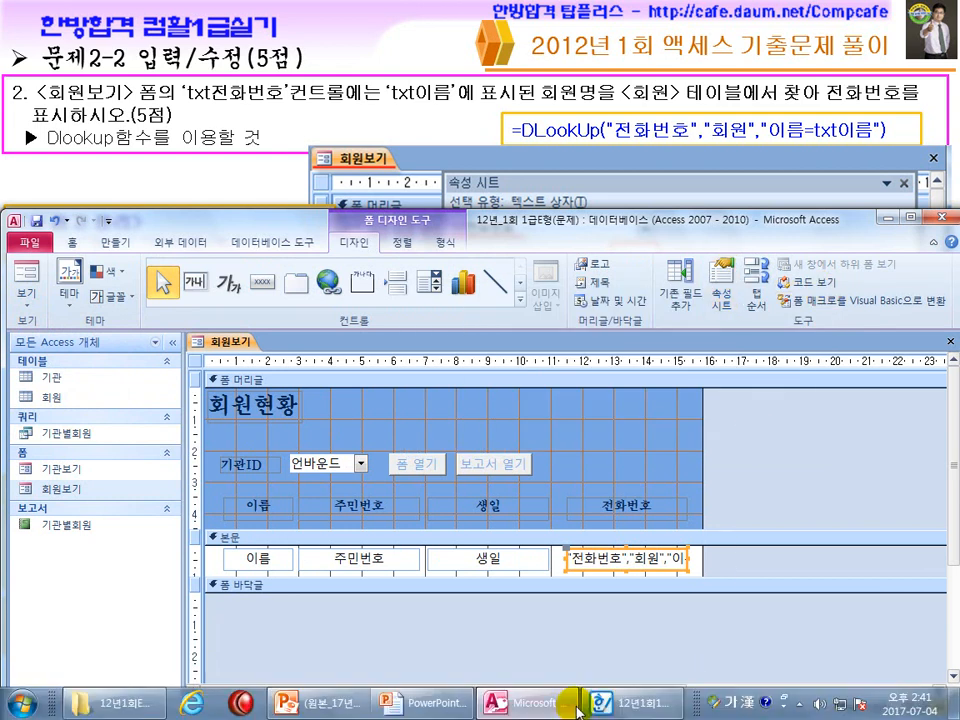
# Step: Switch to the Hangul exam document and examine problem 3's requirements for the 폼 열기 button and the 회원보기 macro
pyautogui.click(621, 700)
pyautogui.click(358, 186)
pyautogui.scroll(-3, 358, 185)
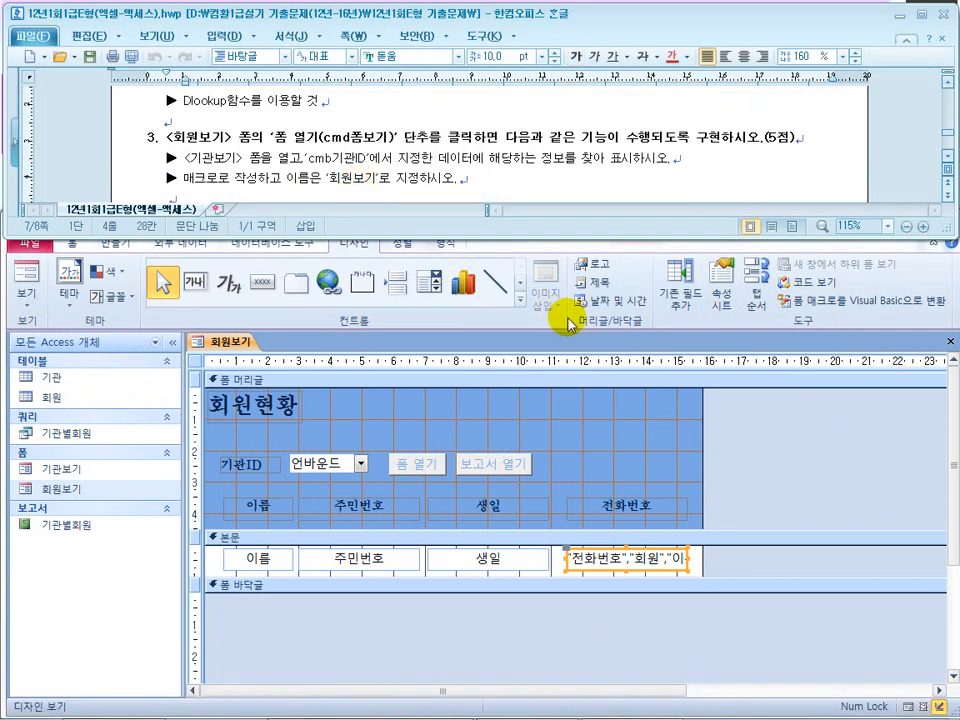
pyautogui.moveTo(266, 137); pyautogui.dragTo(415, 137)
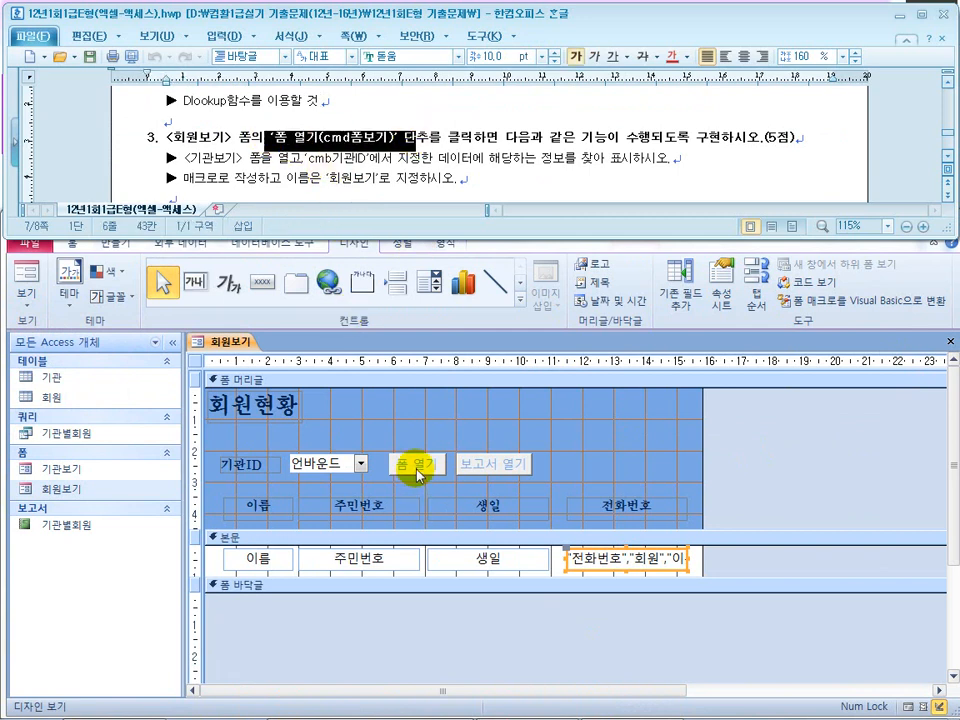
pyautogui.moveTo(461, 137); pyautogui.dragTo(680, 140)
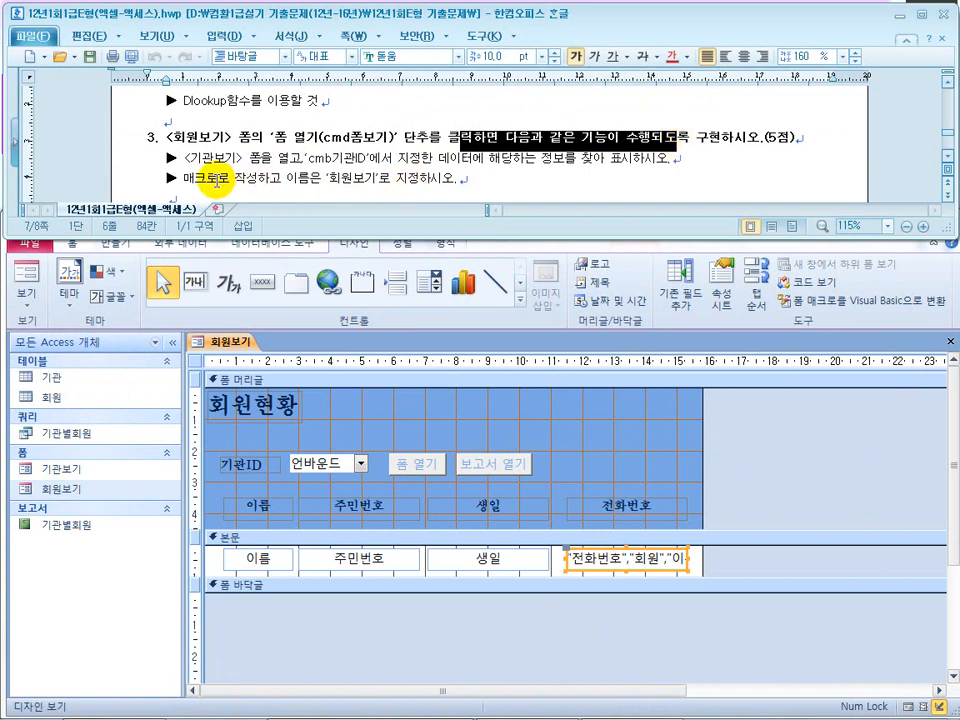
pyautogui.moveTo(217, 181); pyautogui.dragTo(410, 182)
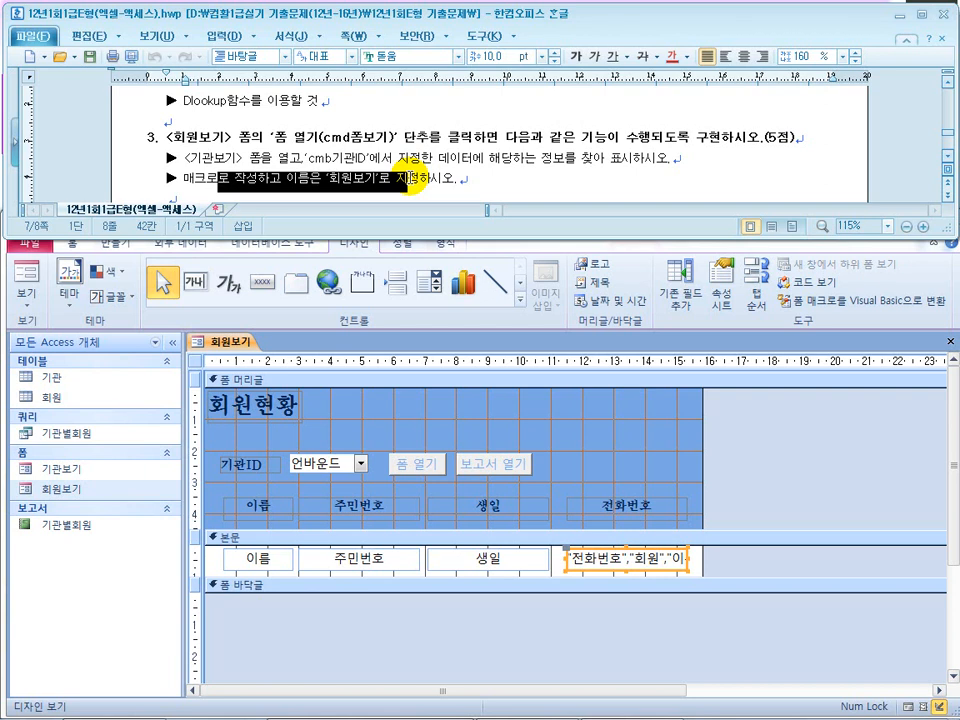
pyautogui.moveTo(460, 181); pyautogui.dragTo(328, 182)
pyautogui.moveTo(329, 182); pyautogui.dragTo(363, 181)
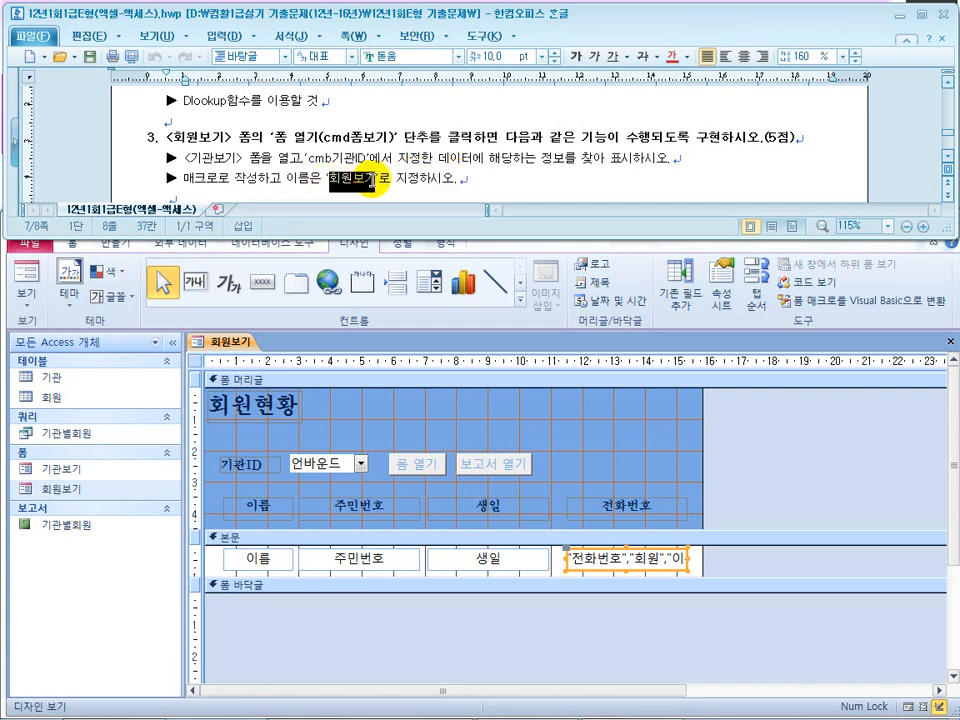
pyautogui.moveTo(207, 181); pyautogui.dragTo(333, 185)
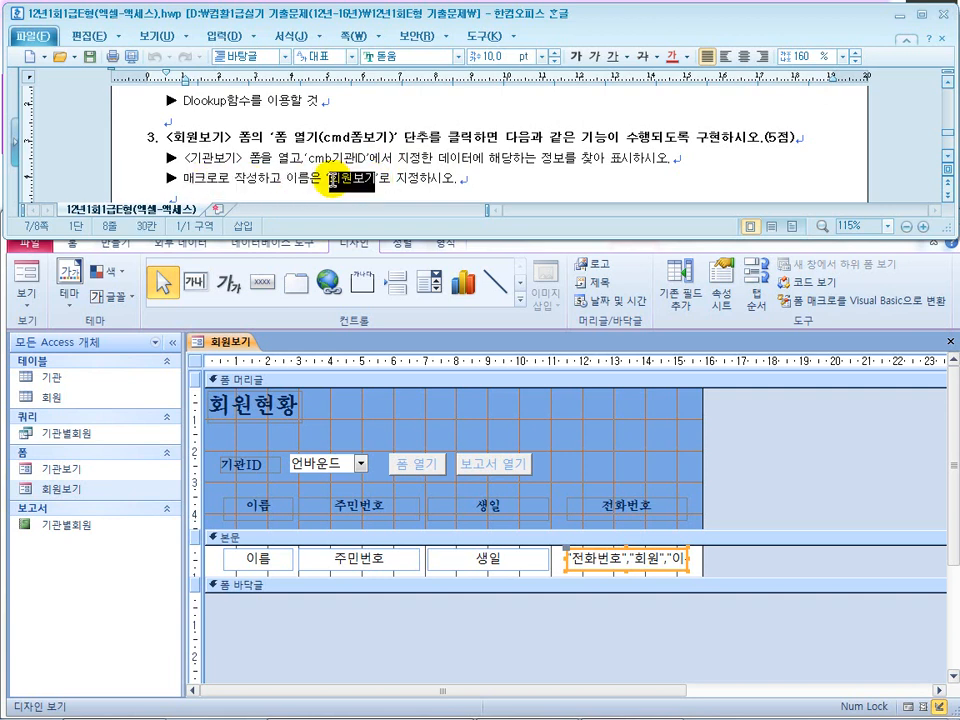
pyautogui.click(400, 460)
pyautogui.rightClick(395, 459)
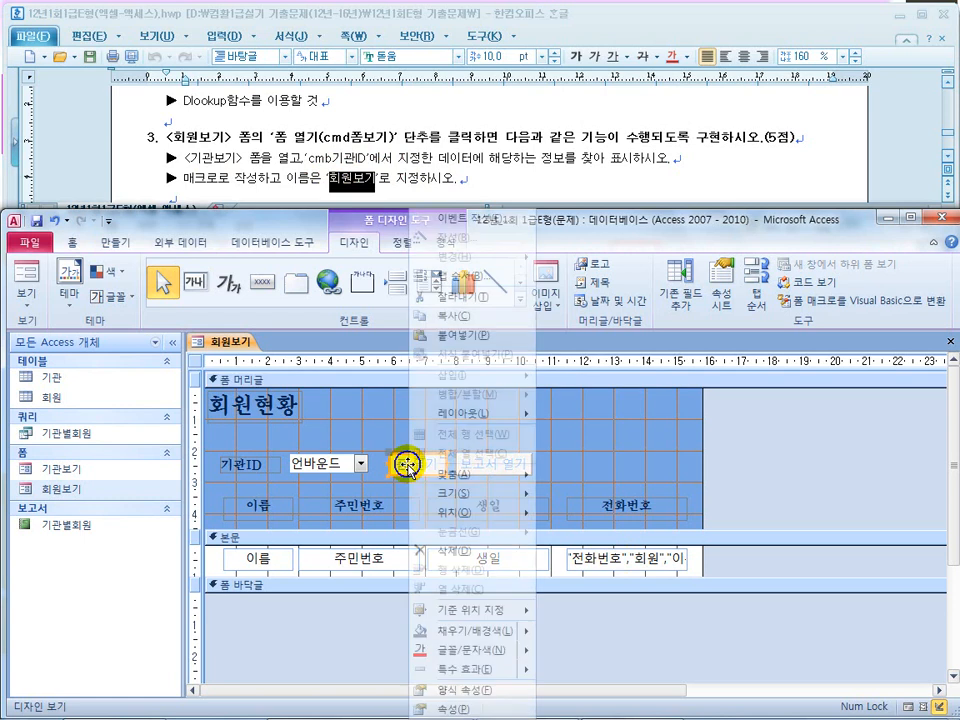
pyautogui.click(470, 226)
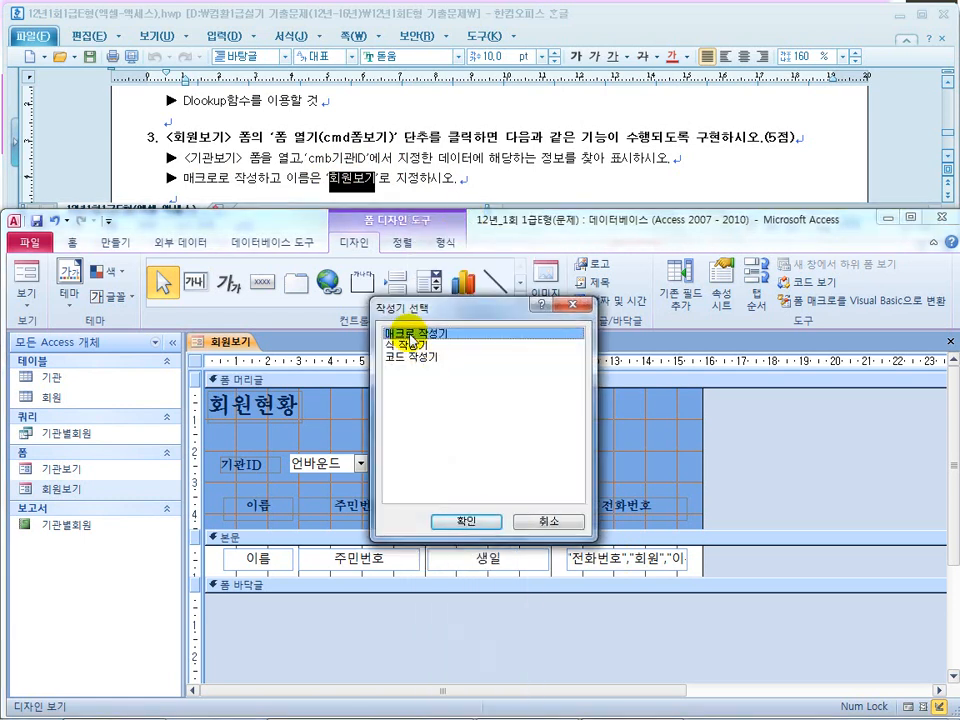
pyautogui.click(545, 521)
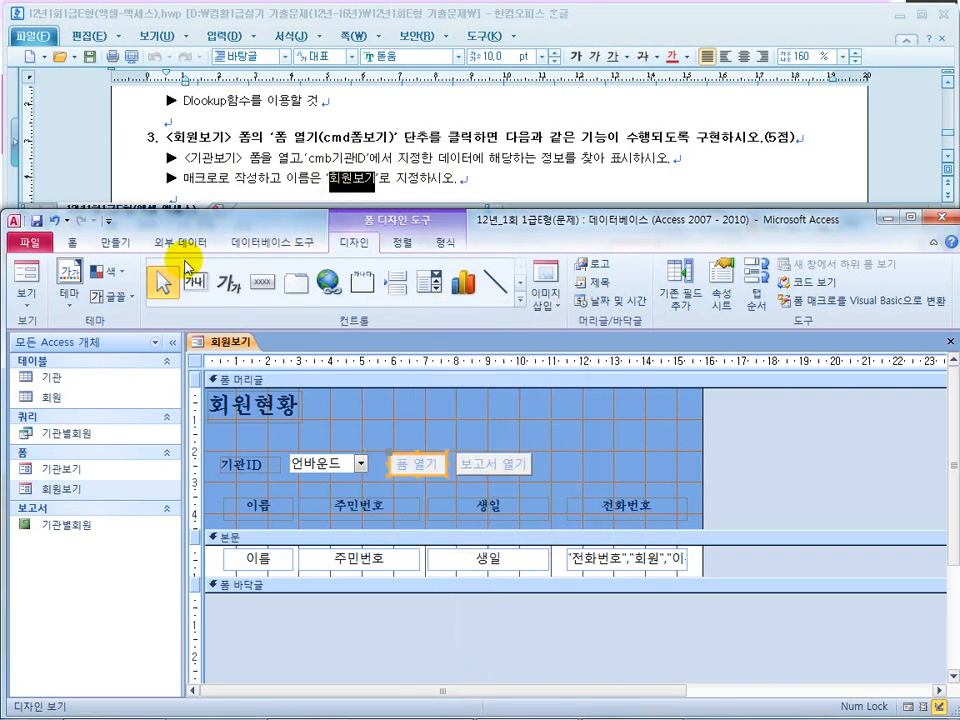
# Step: Try a new macro with an OpenForm action for the 기관보기 form, and close it without saving
pyautogui.click(113, 244)
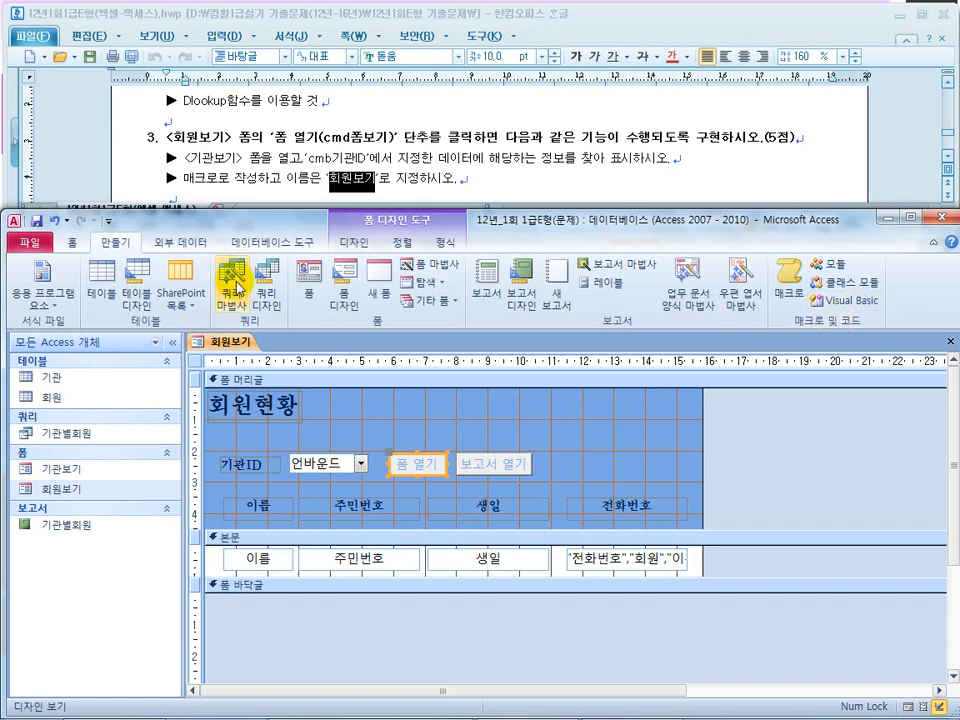
pyautogui.click(789, 283)
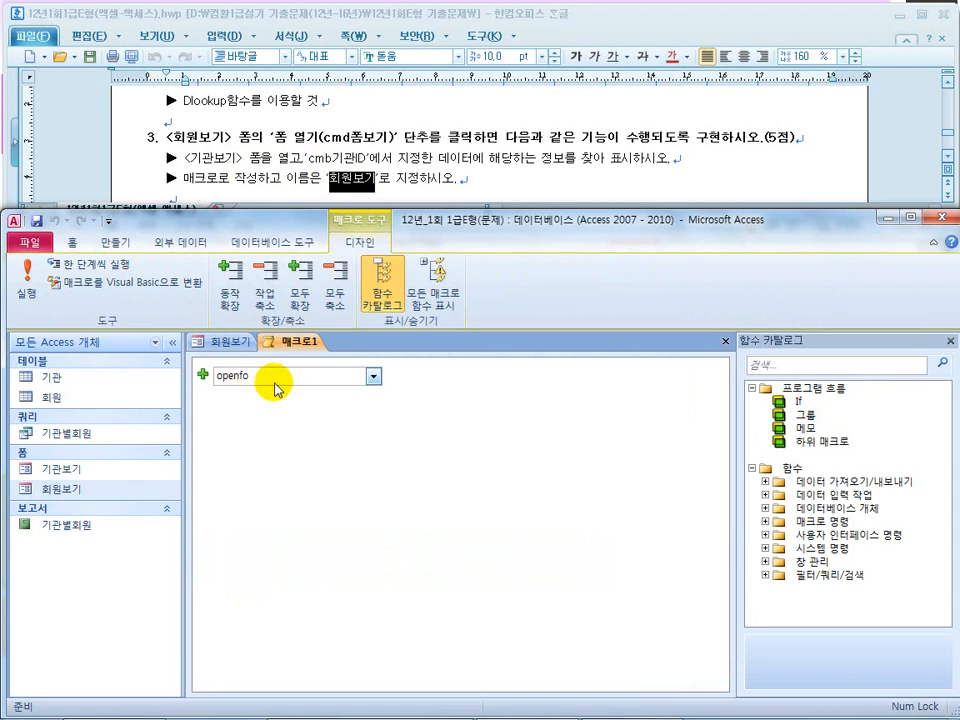
pyautogui.click(373, 377)
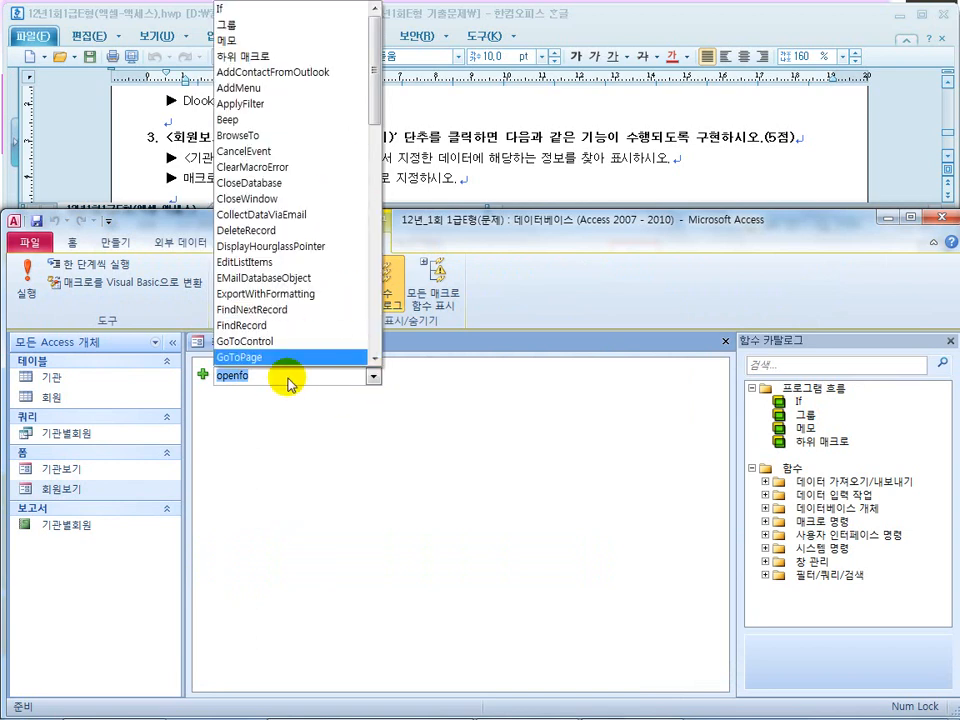
pyautogui.write('r')
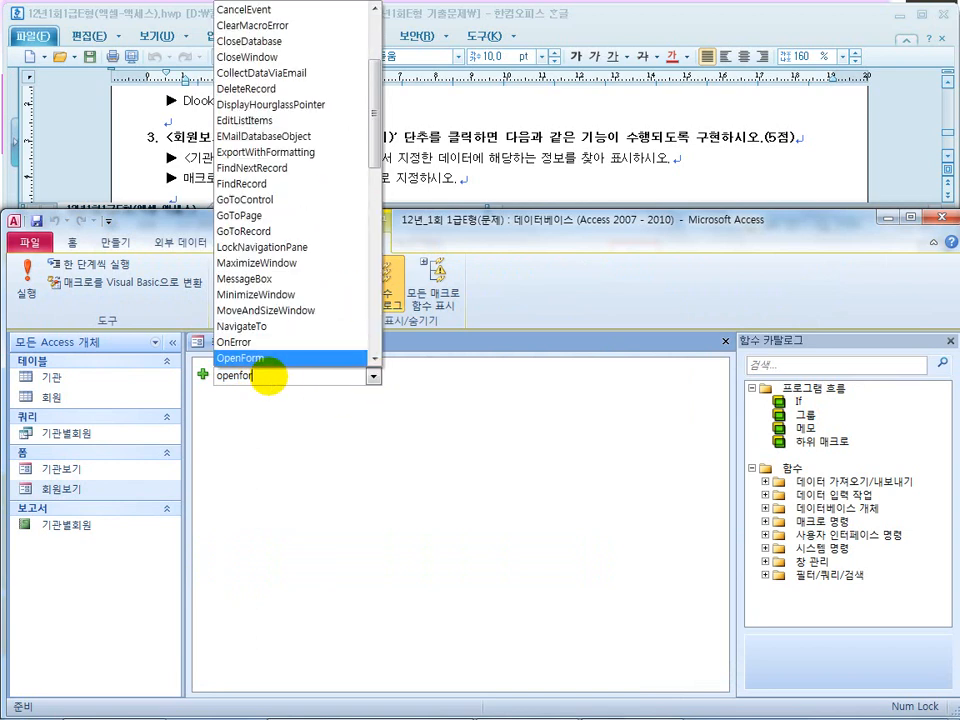
pyautogui.write('m')
pyautogui.click(261, 358)
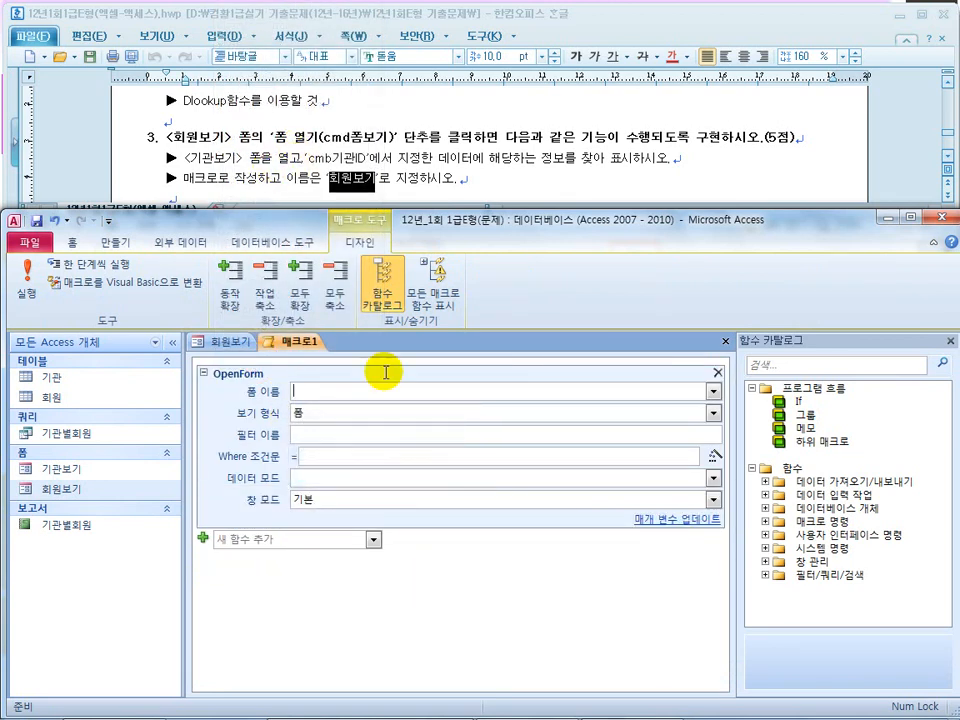
pyautogui.click(703, 392)
pyautogui.click(610, 407)
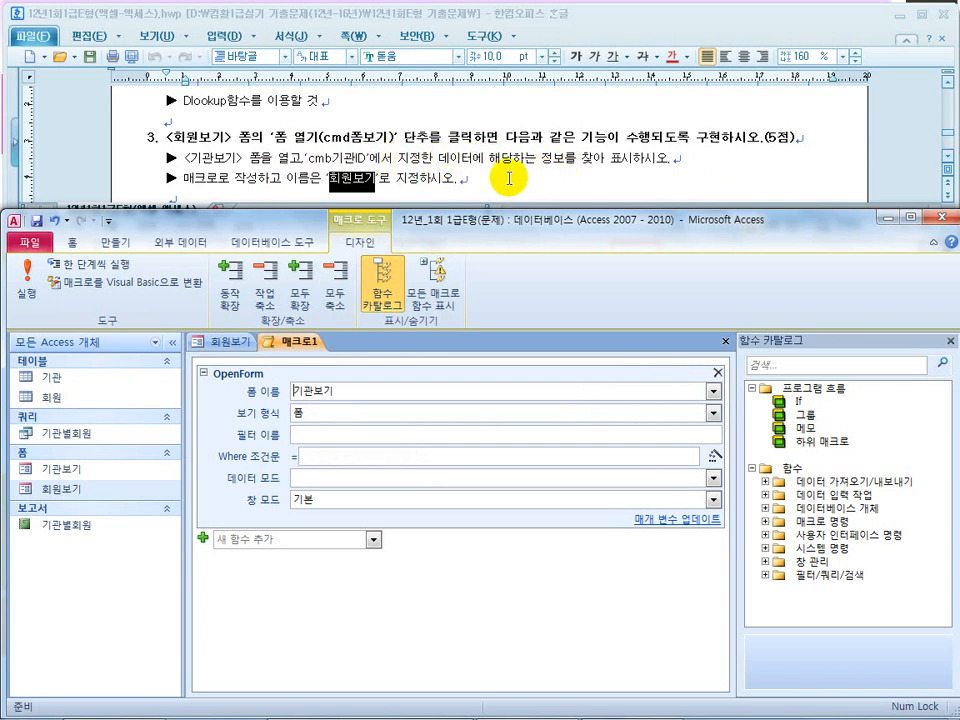
pyautogui.click(329, 412)
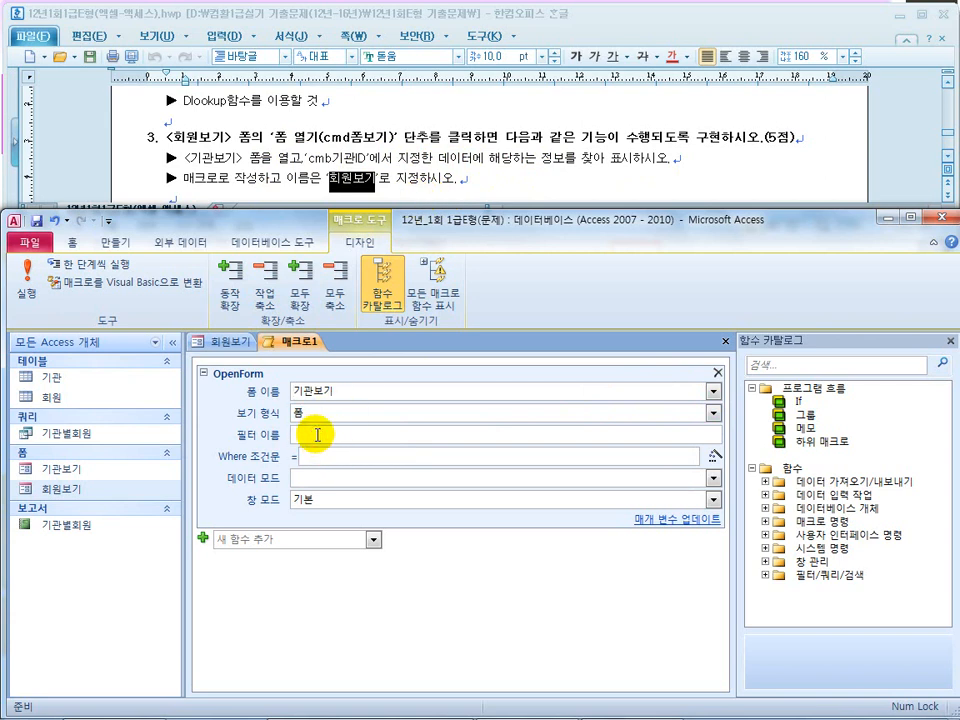
pyautogui.click(317, 434)
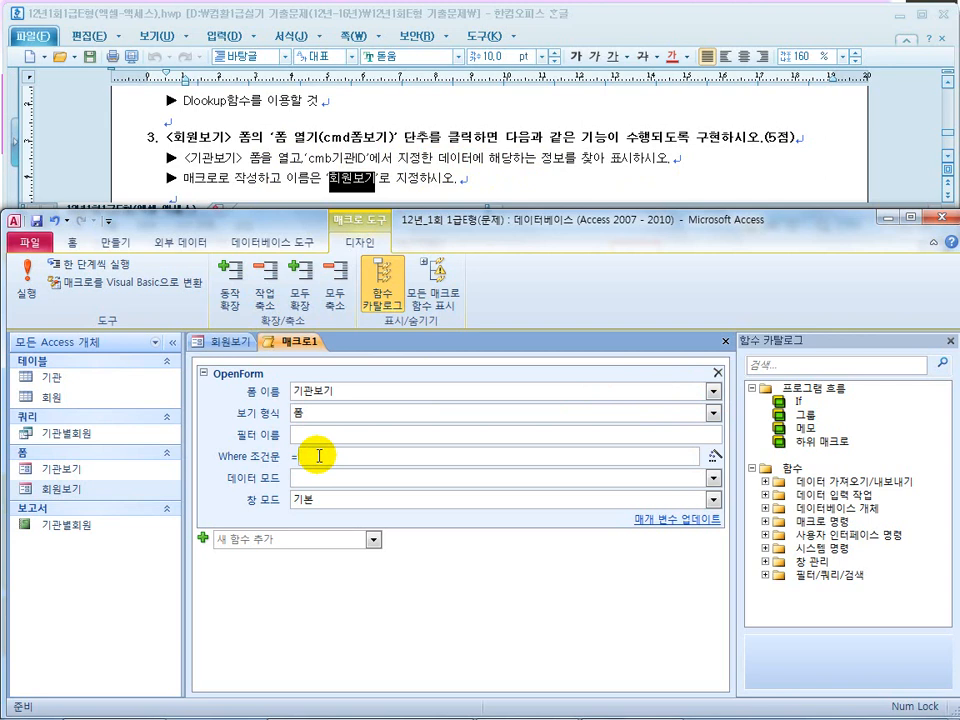
pyautogui.click(727, 346)
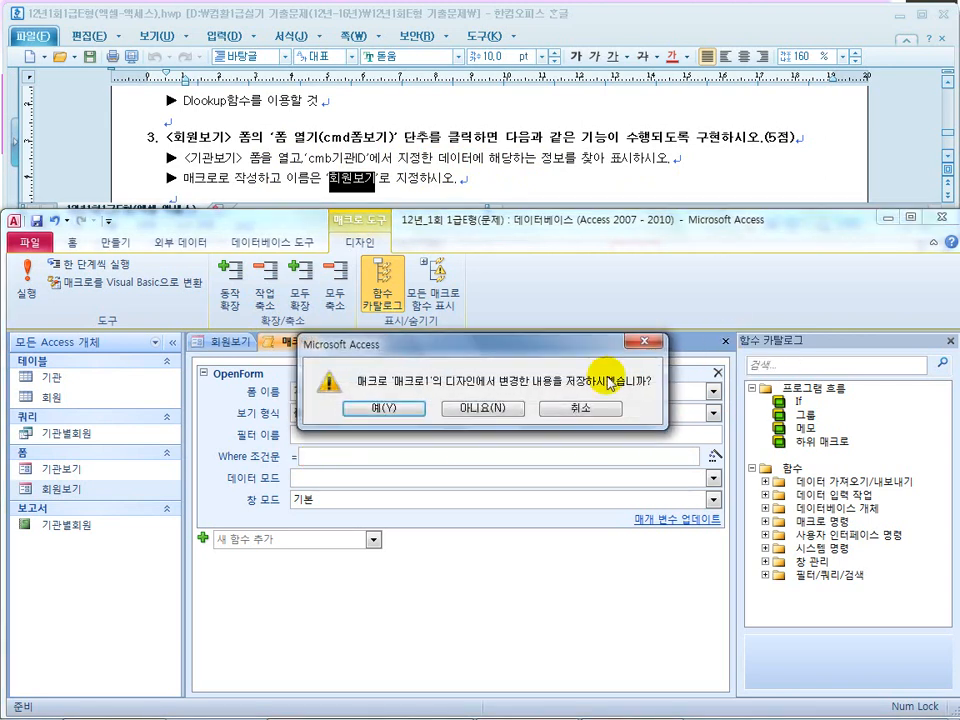
pyautogui.click(495, 408)
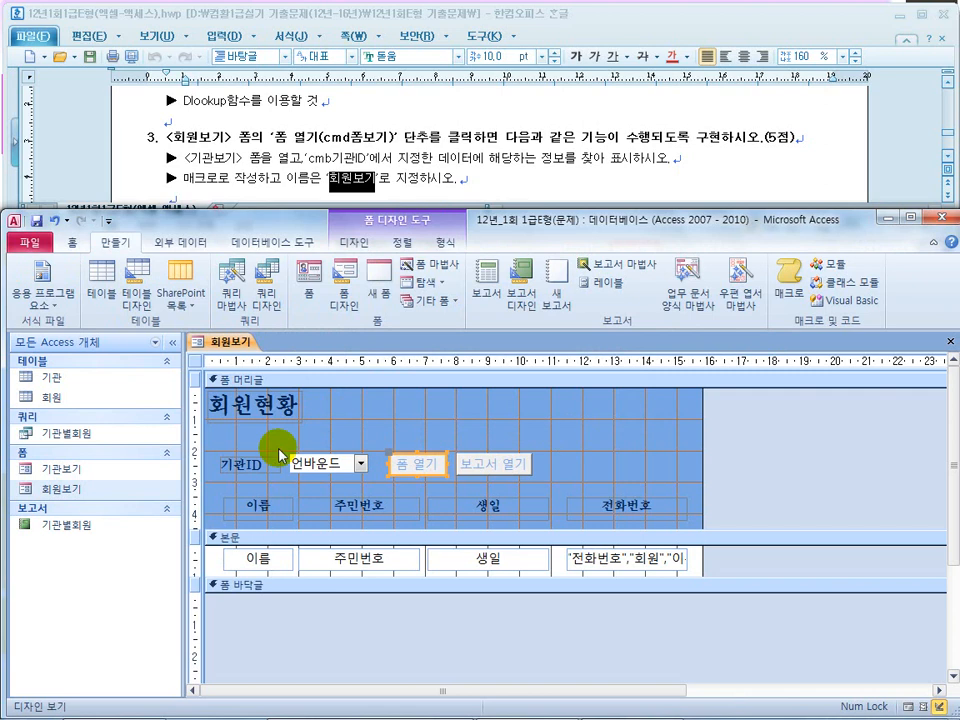
# Step: Show the 회원보기 form in Form view and try the values AA01 and AA03 in the 기관ID combo box
pyautogui.click(71, 246)
pyautogui.click(26, 275)
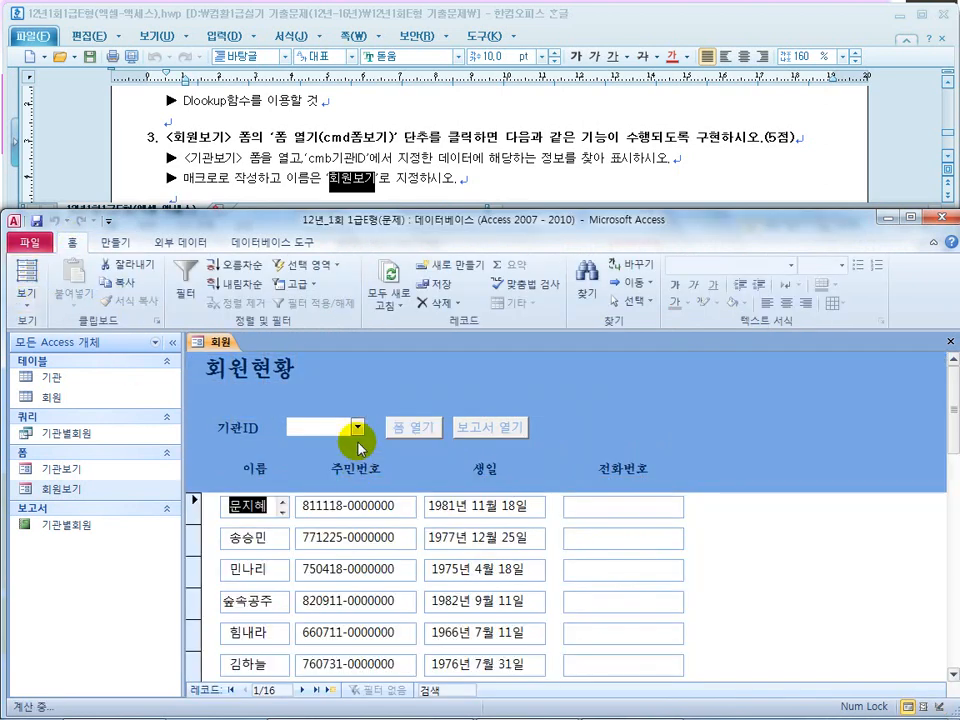
pyautogui.click(357, 427)
pyautogui.click(326, 482)
pyautogui.click(357, 427)
pyautogui.click(312, 447)
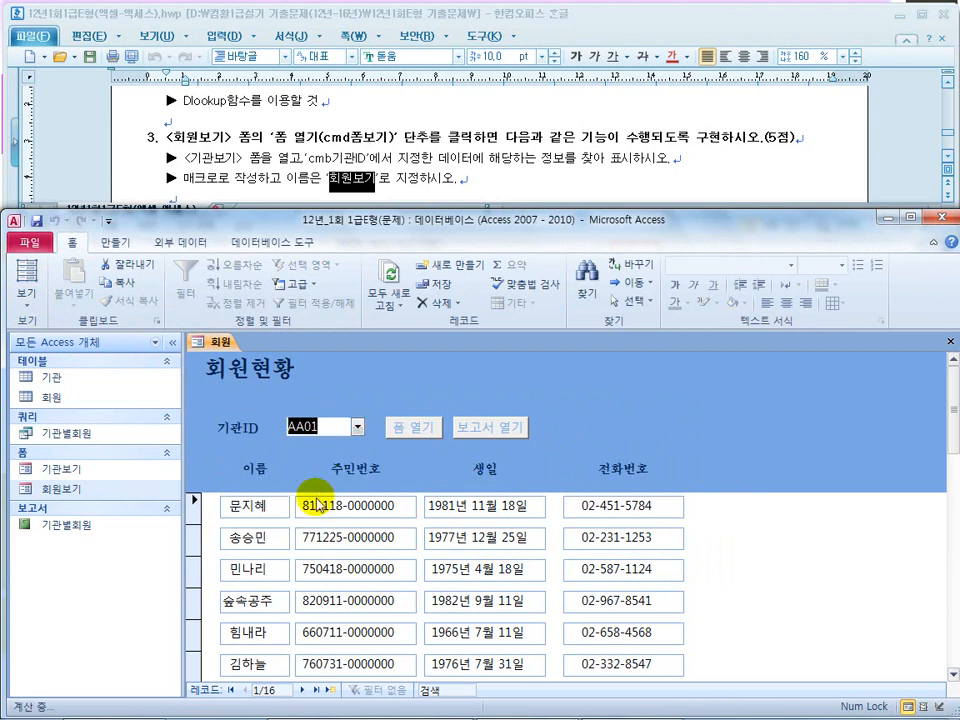
pyautogui.click(357, 427)
pyautogui.click(326, 482)
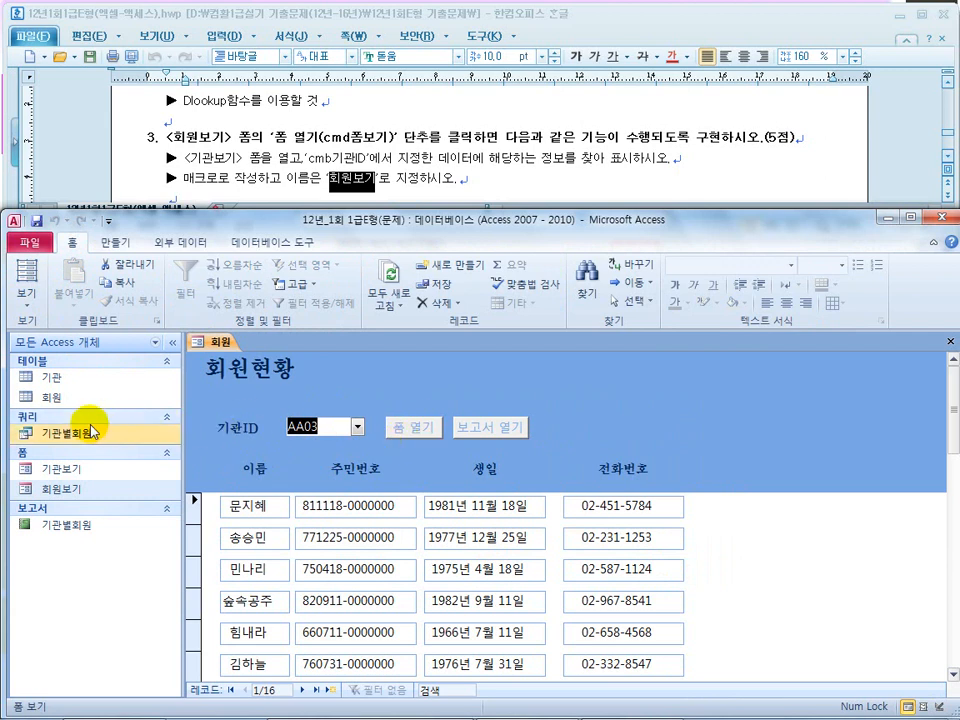
# Step: Open the 기관보기 form, compare its 기관ID field with the combo box on the 회원보기 form, and close it
pyautogui.doubleClick(67, 474)
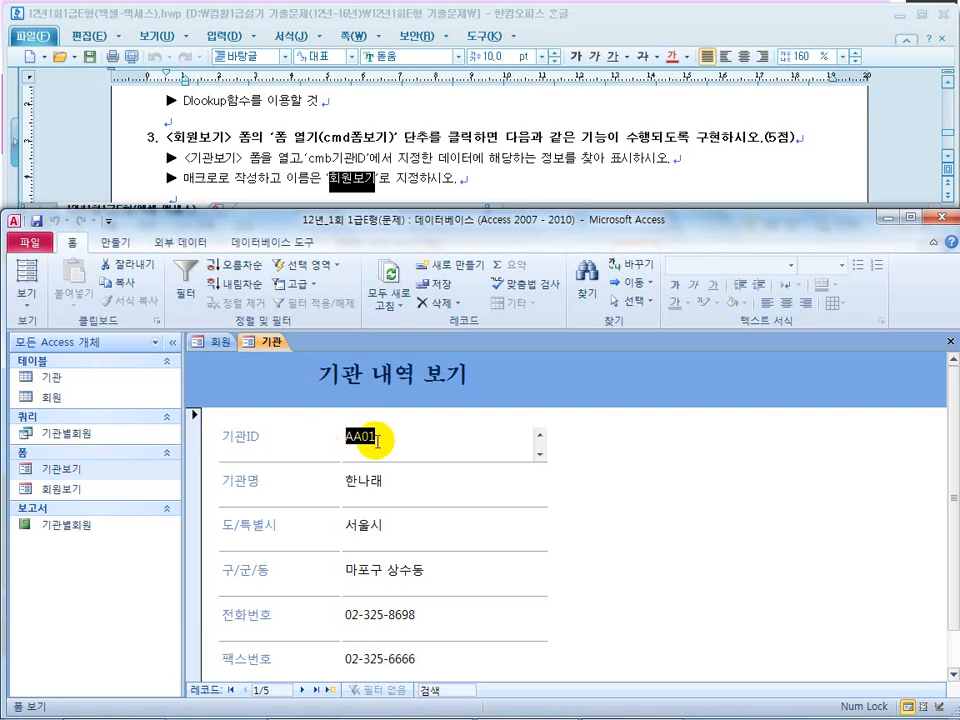
pyautogui.click(220, 342)
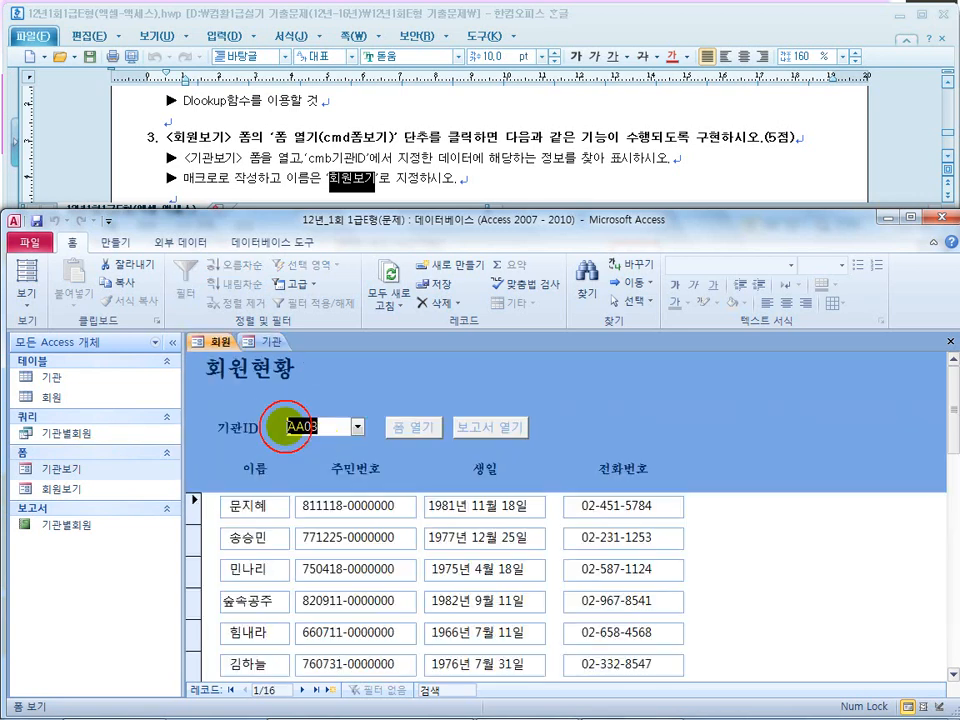
pyautogui.click(268, 342)
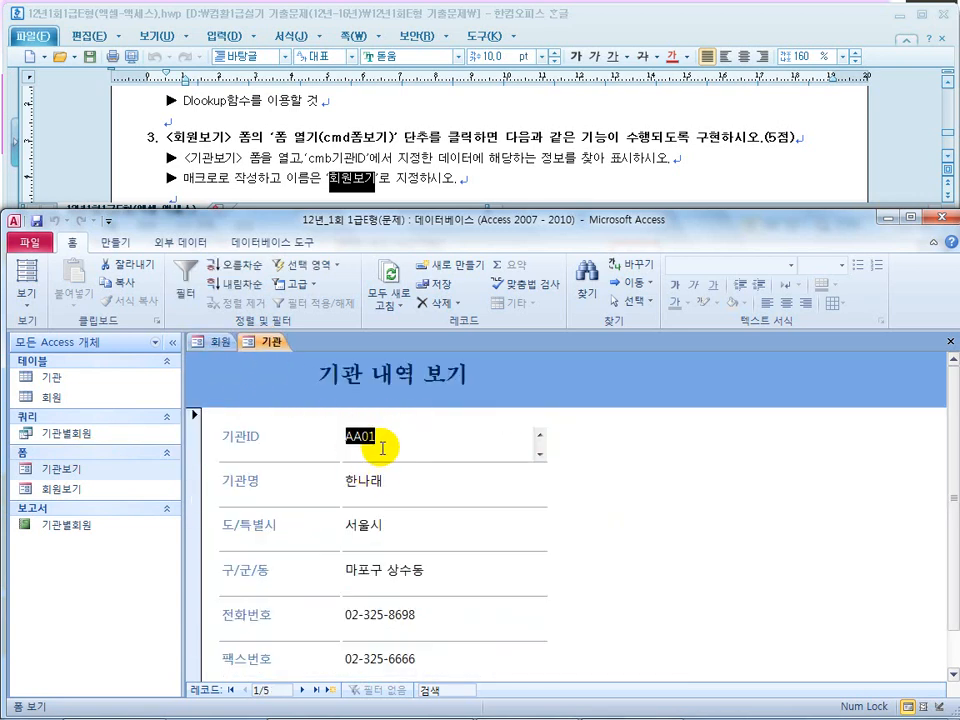
pyautogui.click(949, 344)
# Step: Return the 회원보기 form to Design view and check the 기관ID combo box's control name in its properties
pyautogui.click(26, 300)
pyautogui.click(100, 410)
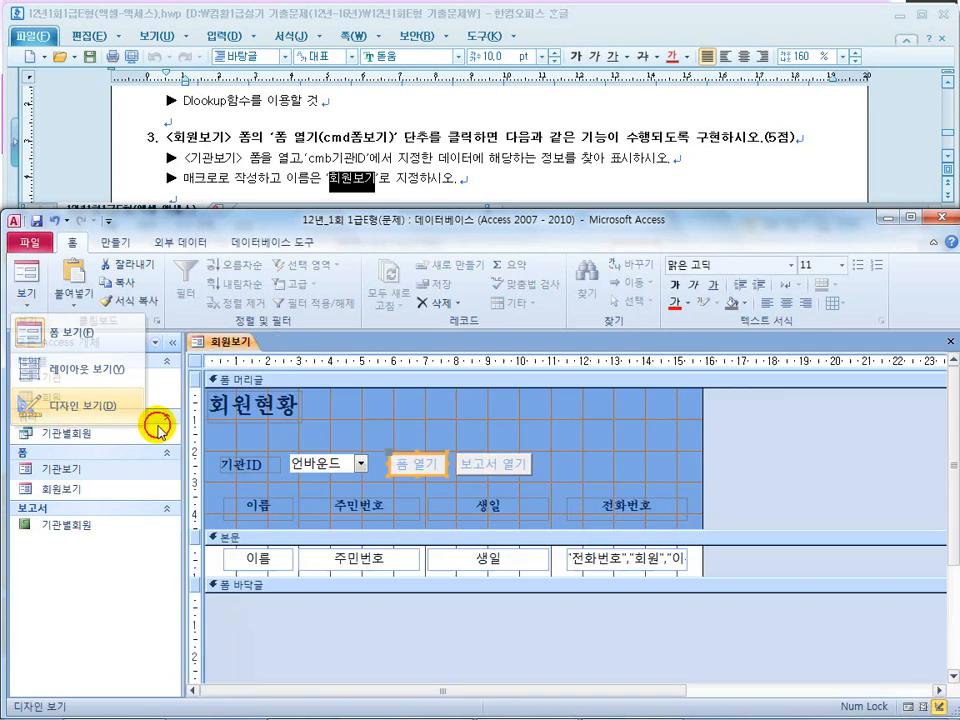
pyautogui.rightClick(348, 463)
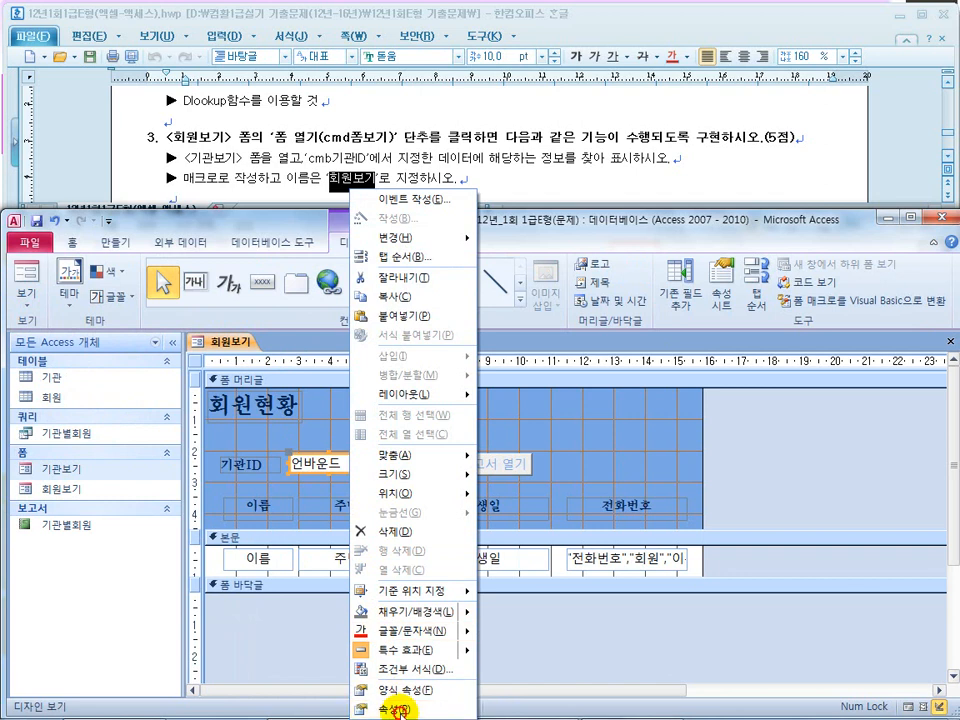
pyautogui.click(393, 709)
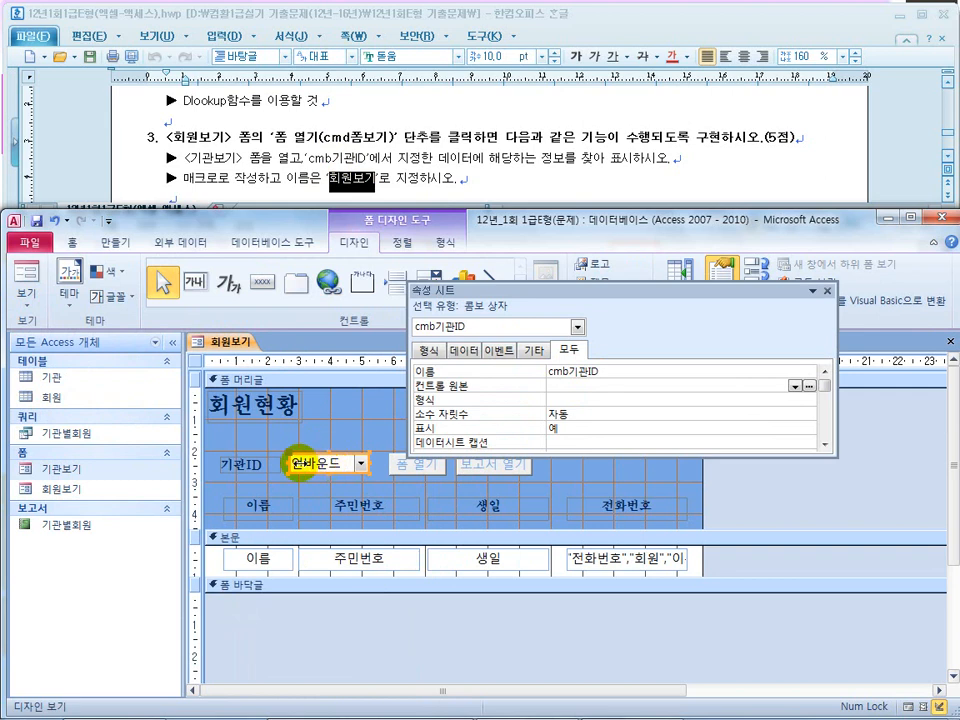
# Step: Inspect the 기관ID field in the 기관 table, and close the table and the property sheet
pyautogui.doubleClick(51, 380)
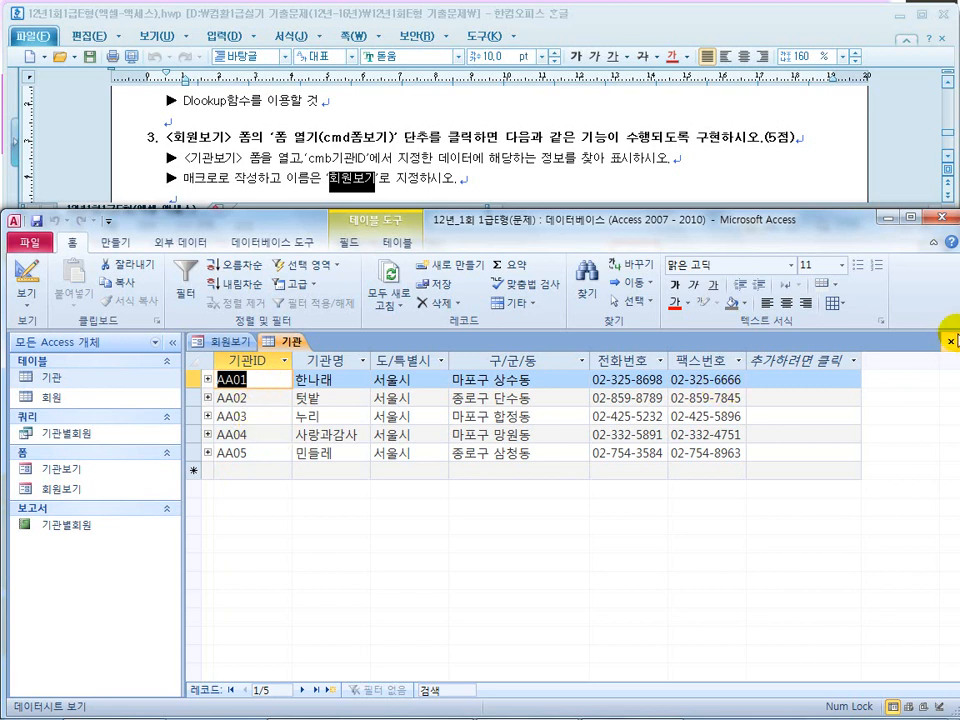
pyautogui.click(950, 341)
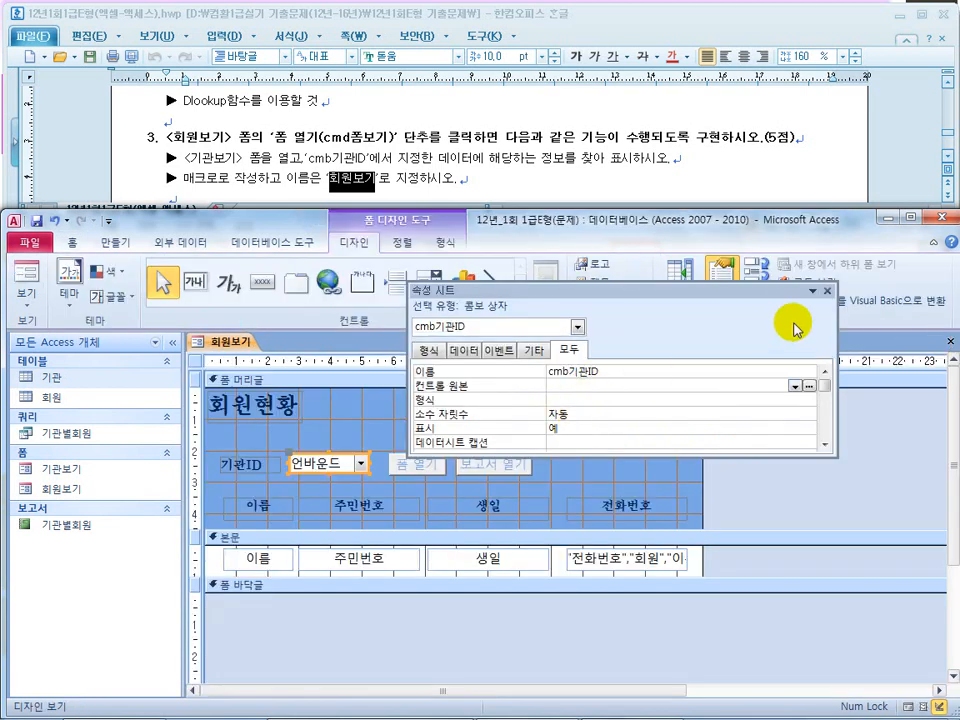
pyautogui.click(827, 291)
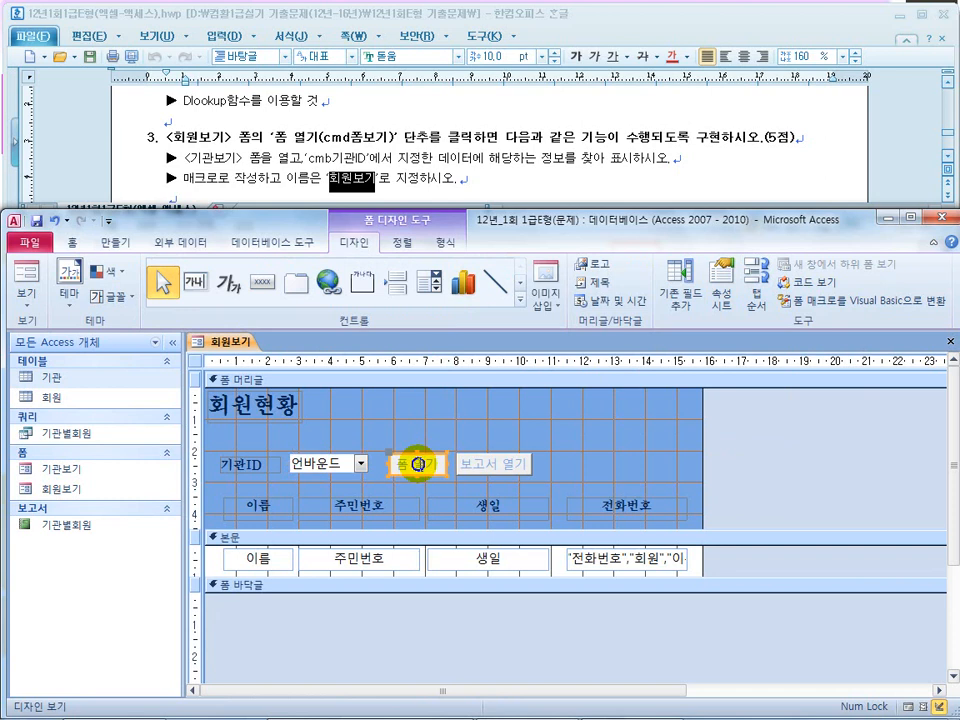
# Step: Create a new macro with an OpenForm action that opens the 기관보기 form
pyautogui.rightClick(417, 465)
pyautogui.click(107, 243)
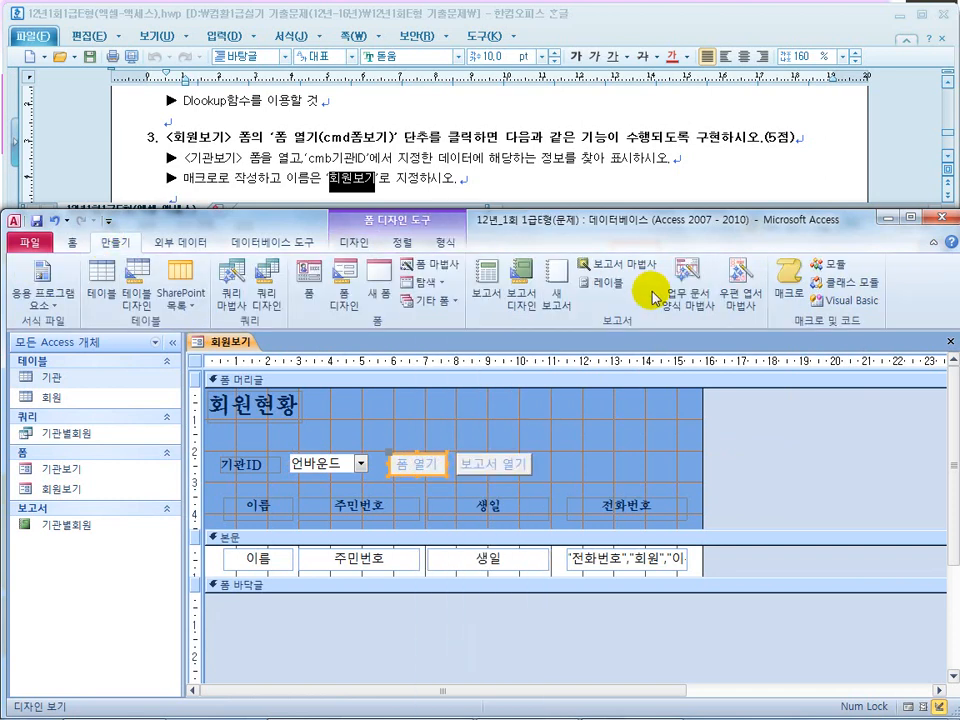
pyautogui.click(789, 275)
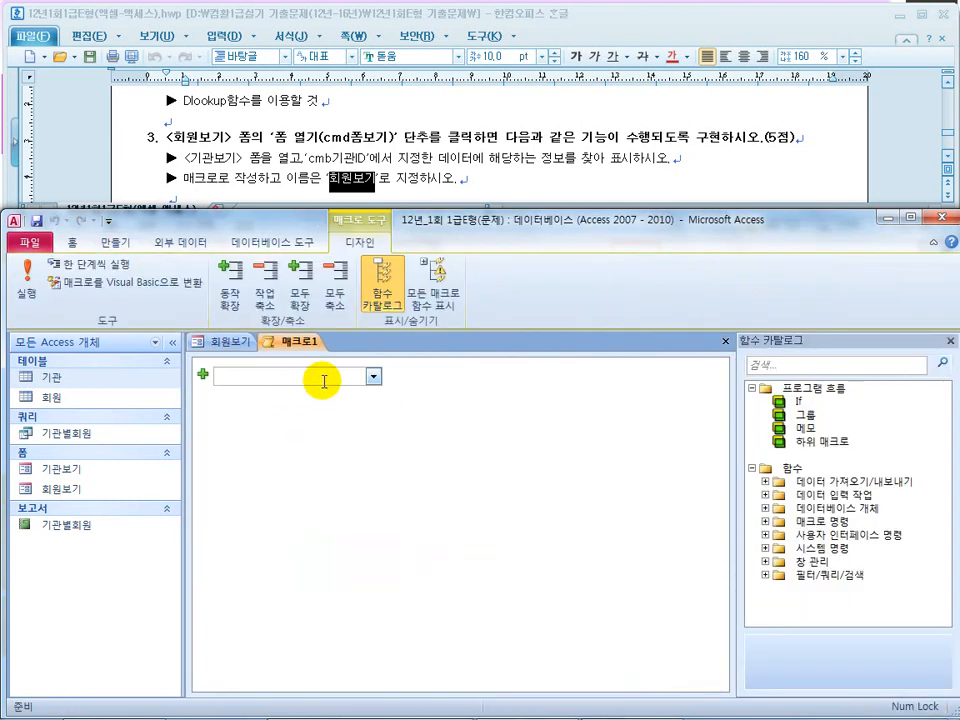
pyautogui.click(373, 377)
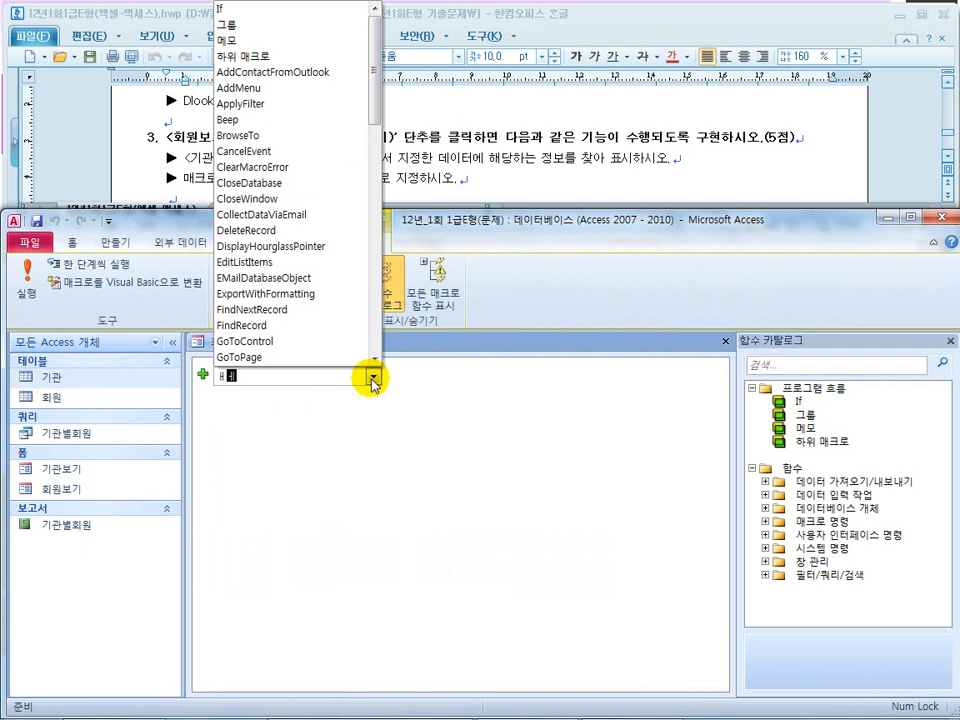
pyautogui.write('openf')
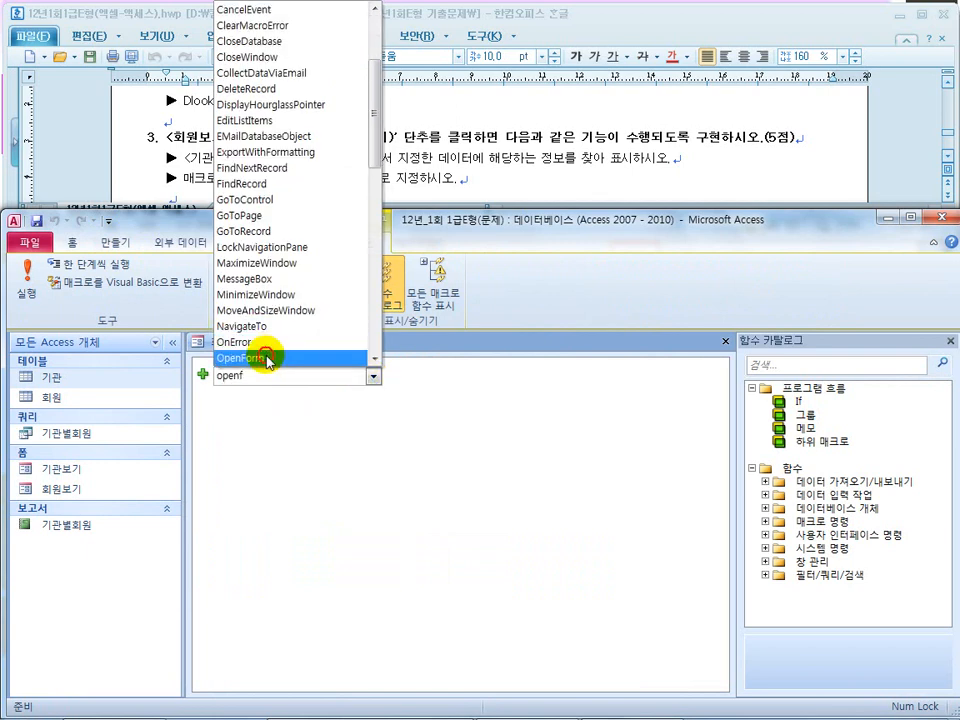
pyautogui.click(326, 358)
pyautogui.click(712, 391)
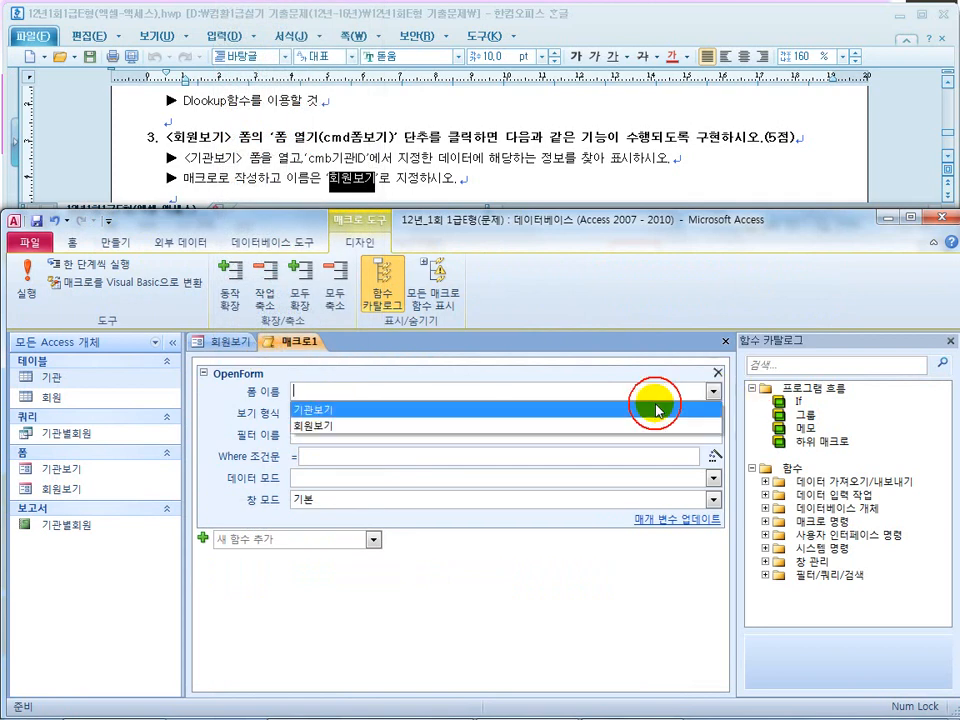
pyautogui.click(644, 414)
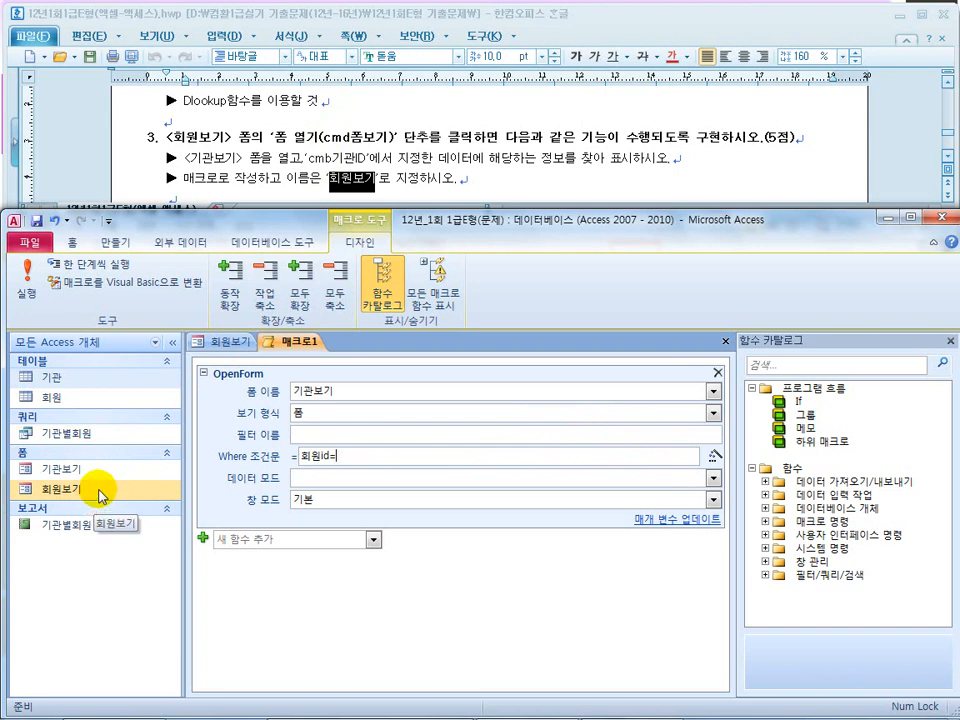
# Step: Set the OpenForm action's Where condition to 회원id=forms![회원보기]![cmb기관ID]
pyautogui.click(375, 471)
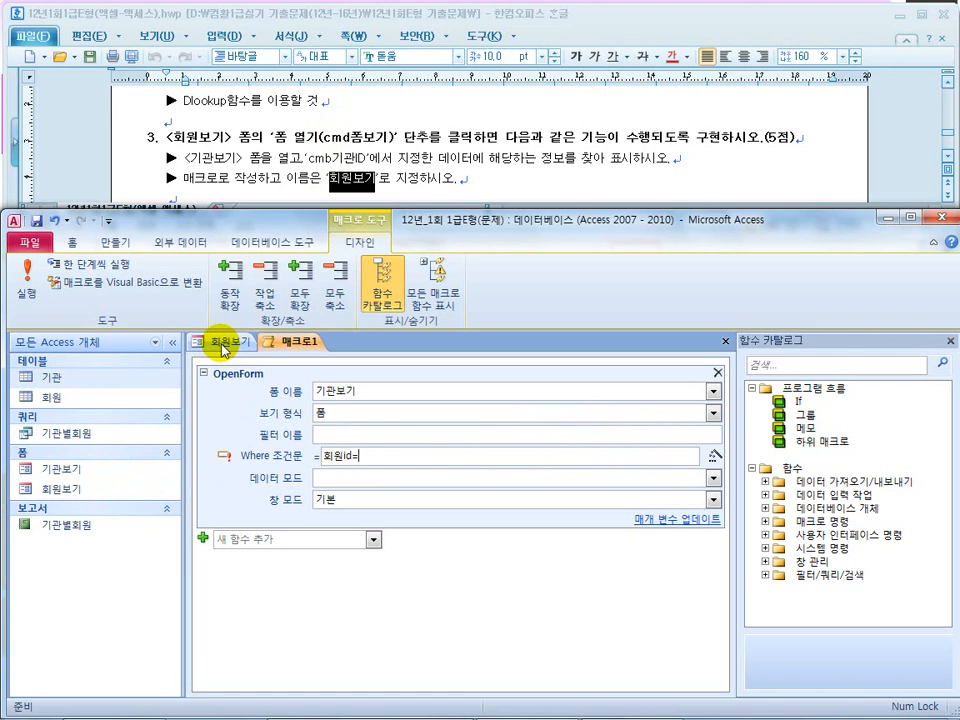
pyautogui.click(222, 344)
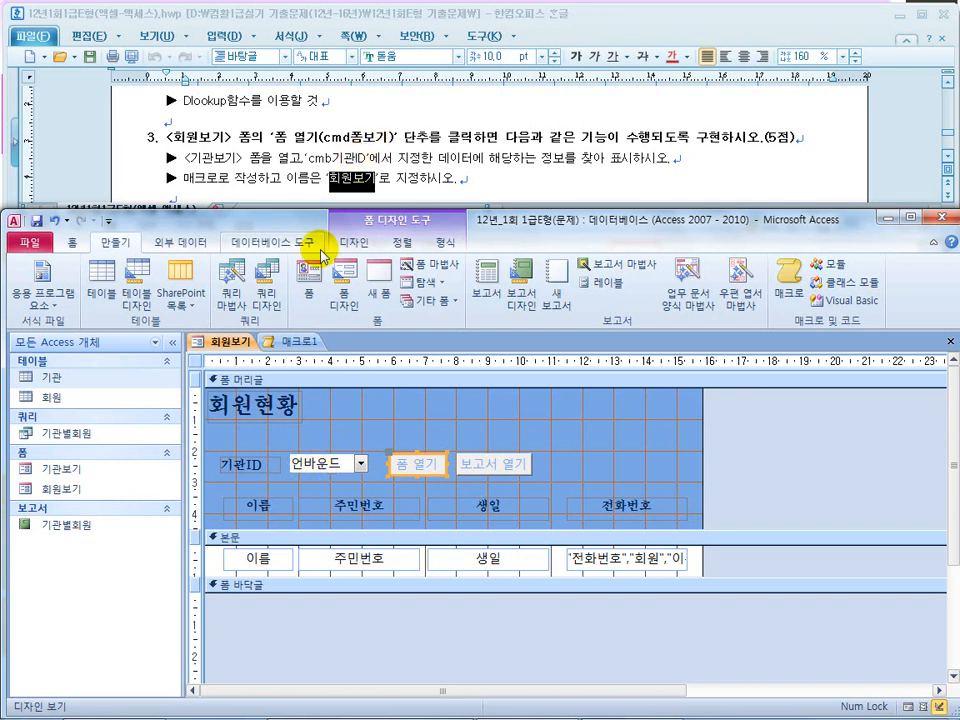
pyautogui.click(298, 341)
pyautogui.click(369, 457)
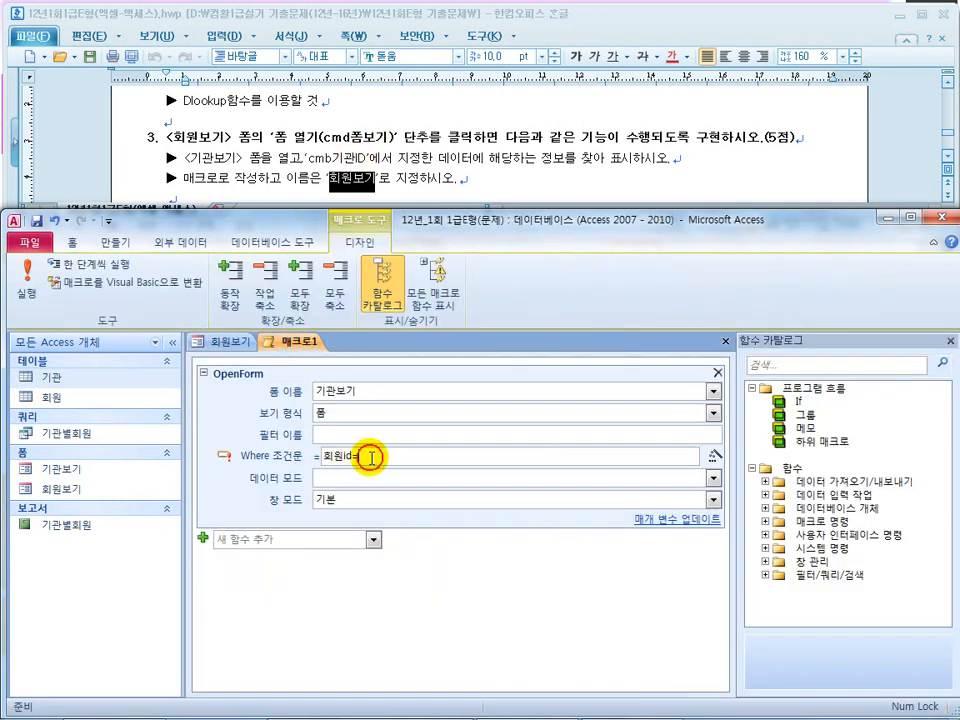
pyautogui.write('form')
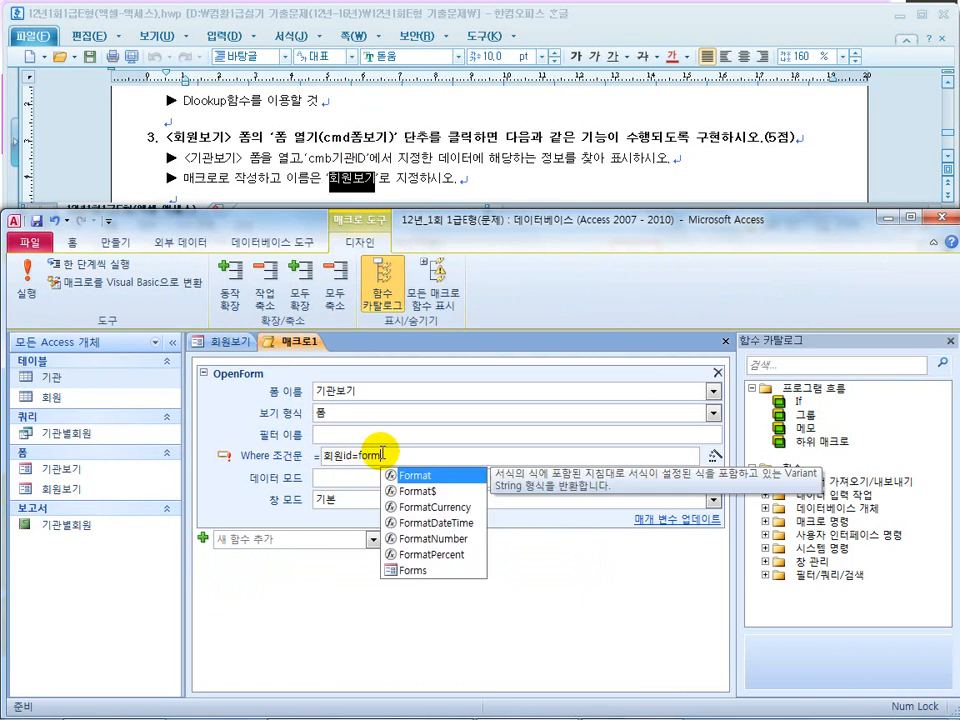
pyautogui.write('s!')
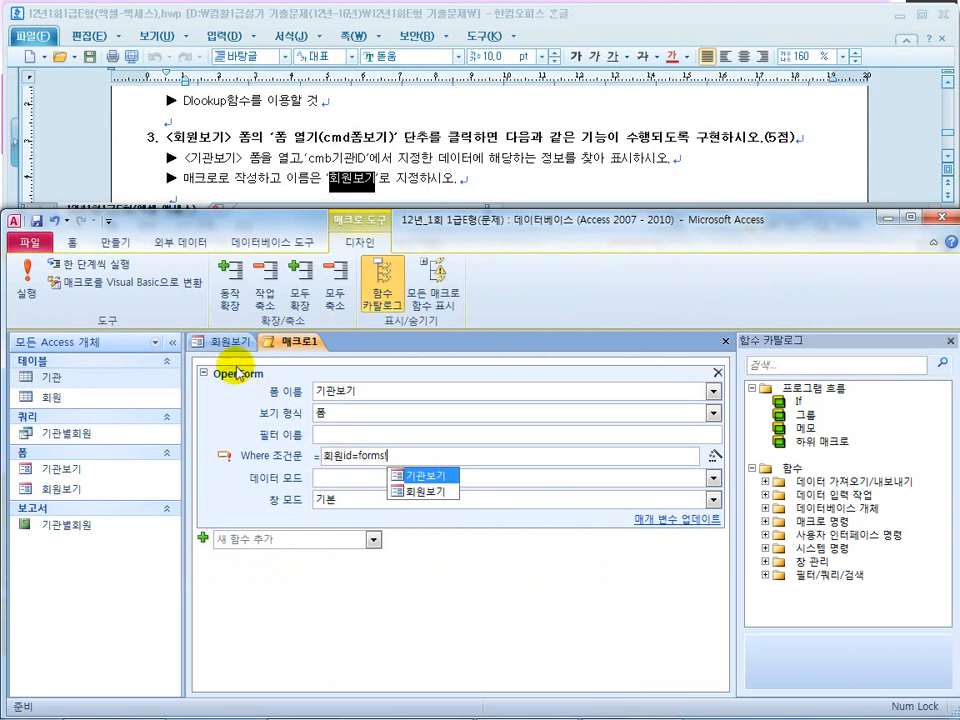
pyautogui.doubleClick(411, 492)
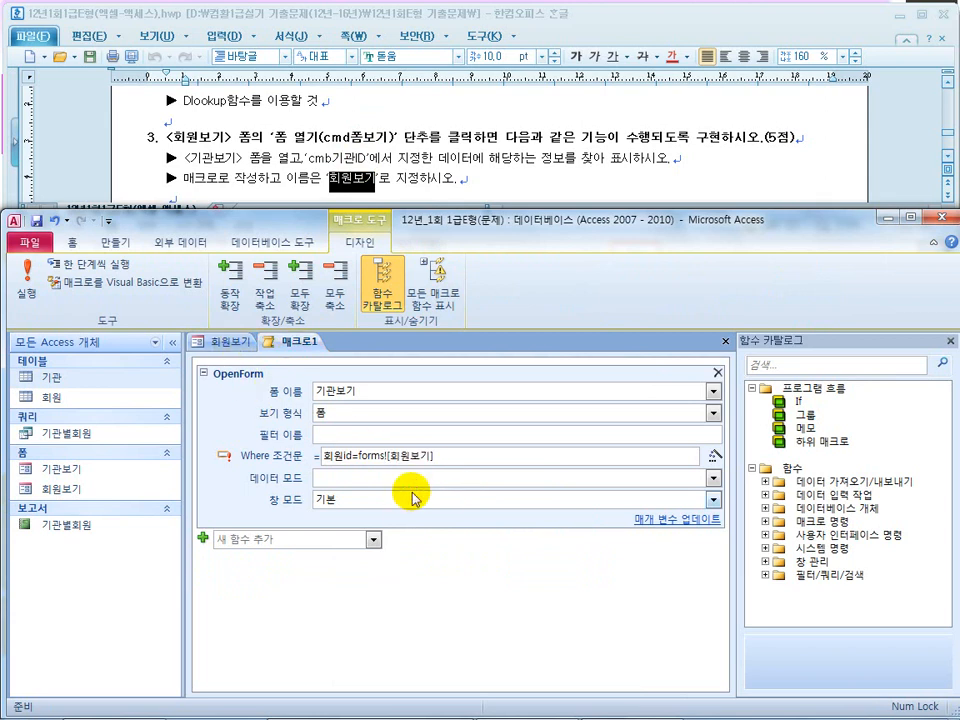
pyautogui.write('![cmb기관ID')
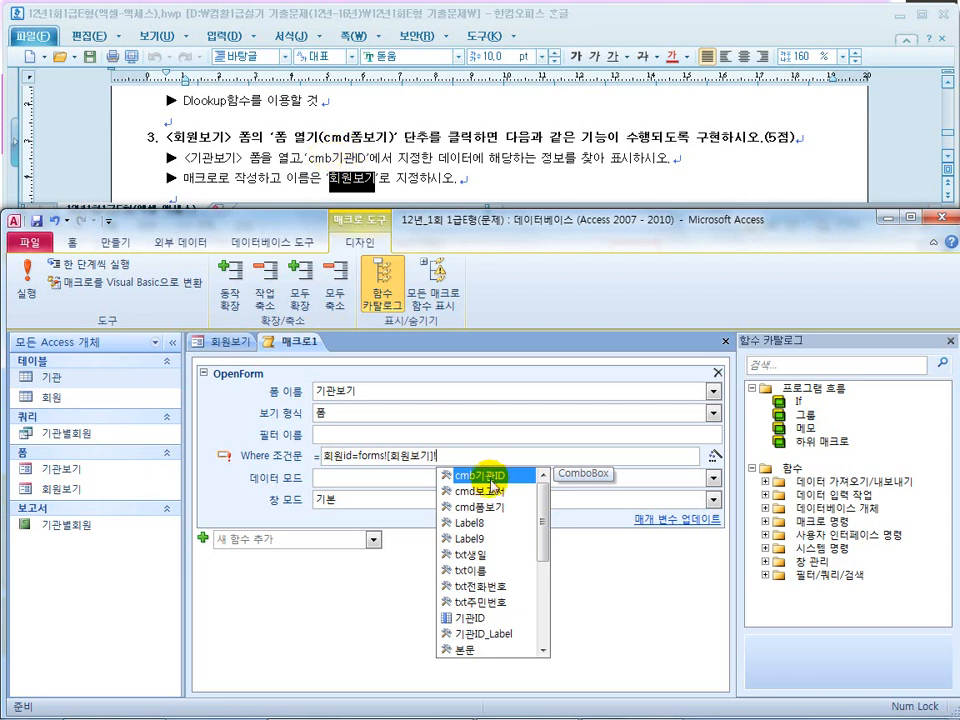
pyautogui.doubleClick(490, 476)
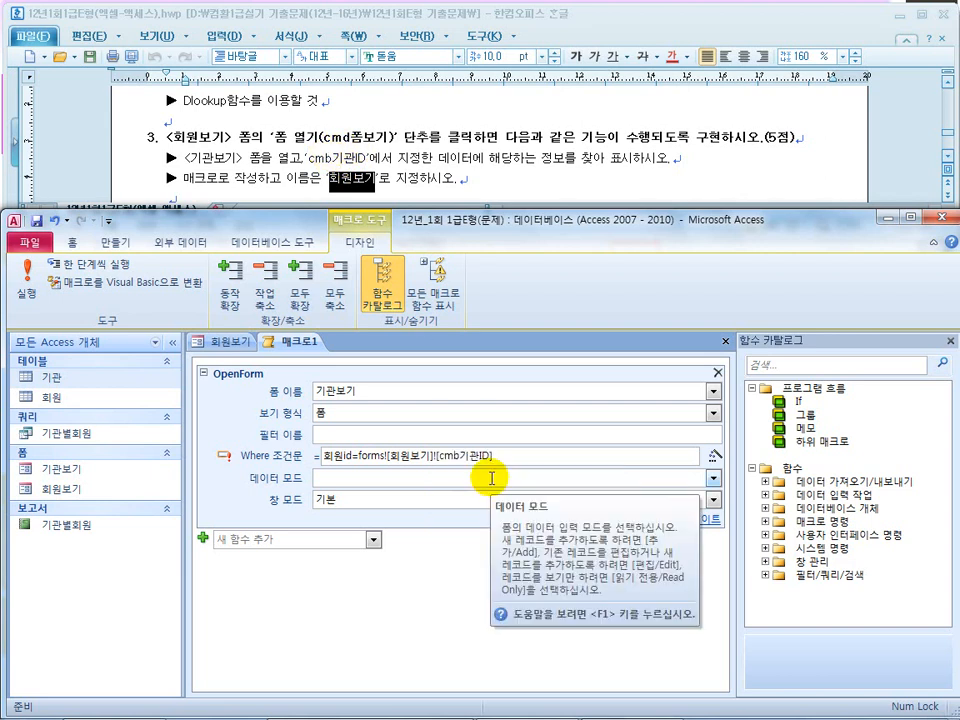
# Step: Review the OpenForm action's window mode options and choose 기본
pyautogui.click(360, 500)
pyautogui.click(714, 499)
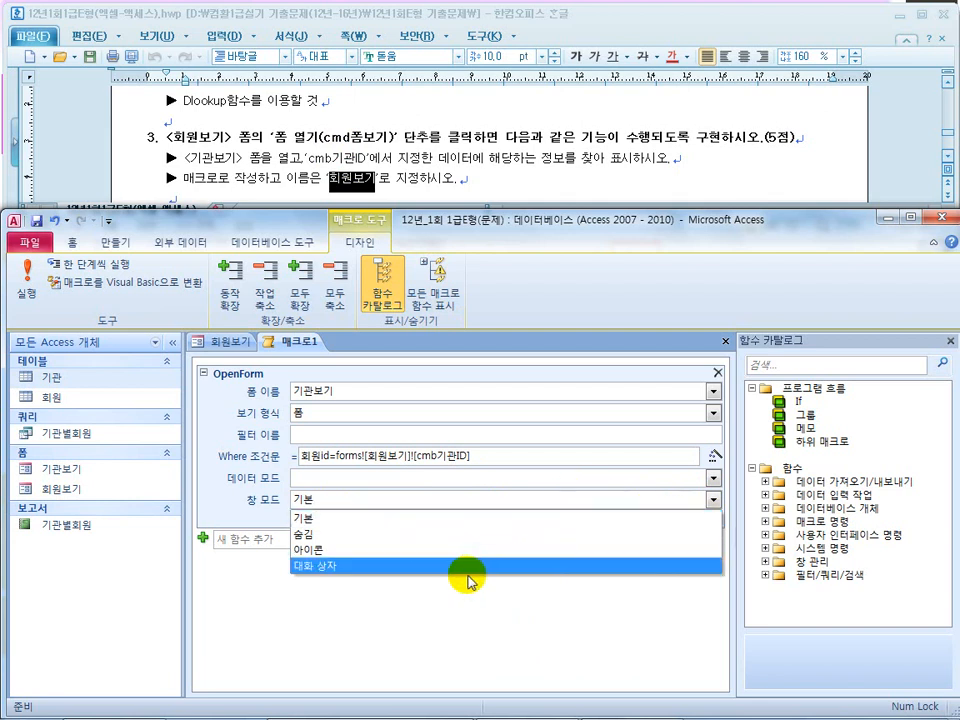
pyautogui.click(375, 511)
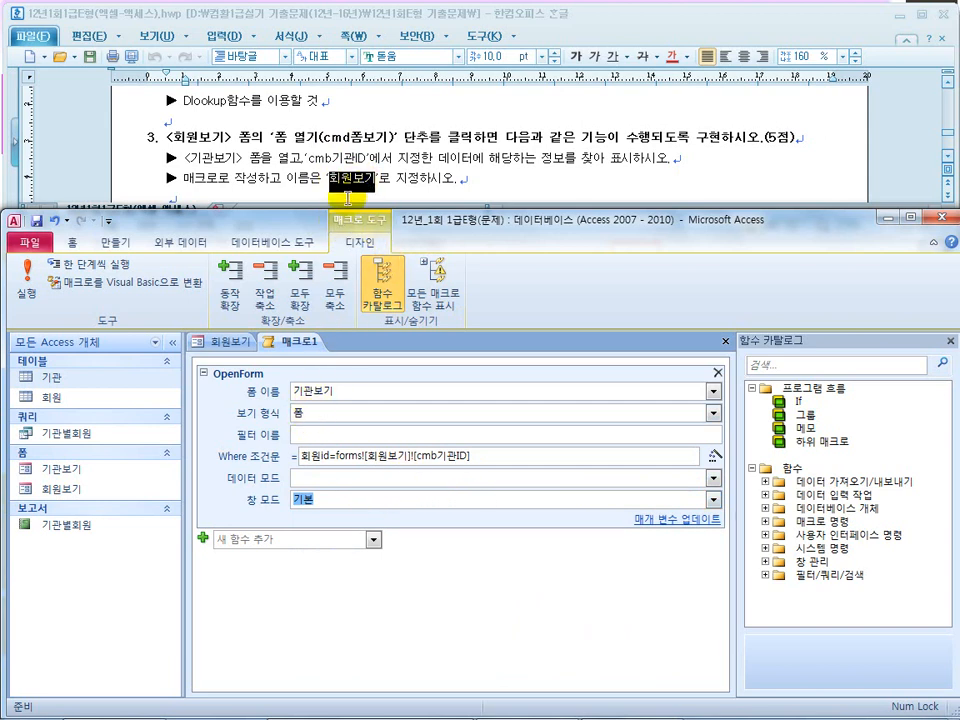
# Step: Save the new macro under the name 회원보기 and close it
pyautogui.rightClick(295, 350)
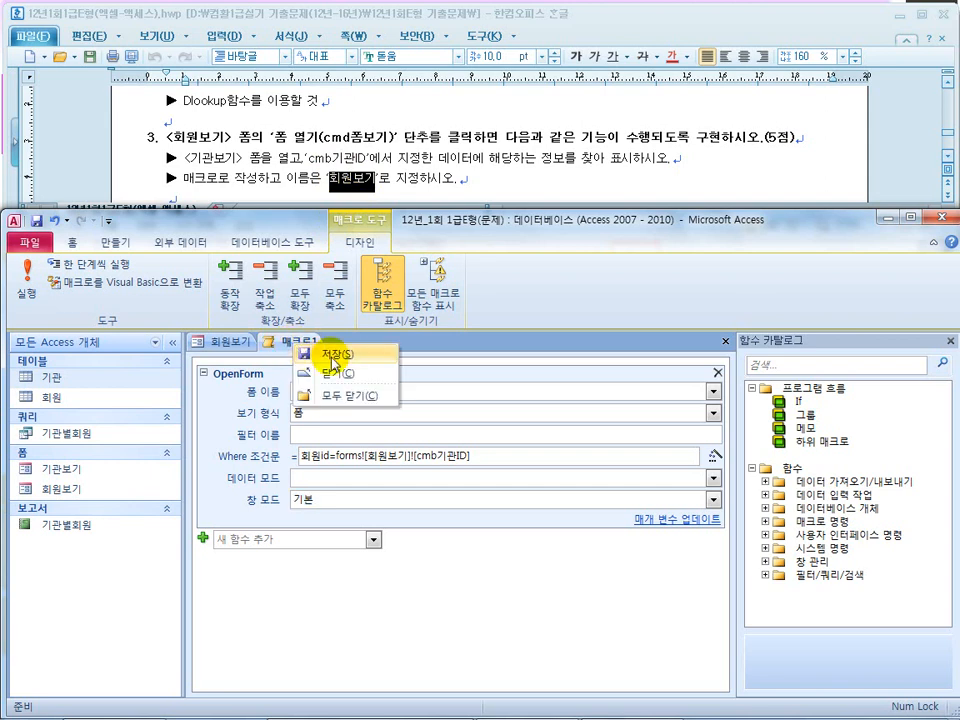
pyautogui.click(334, 356)
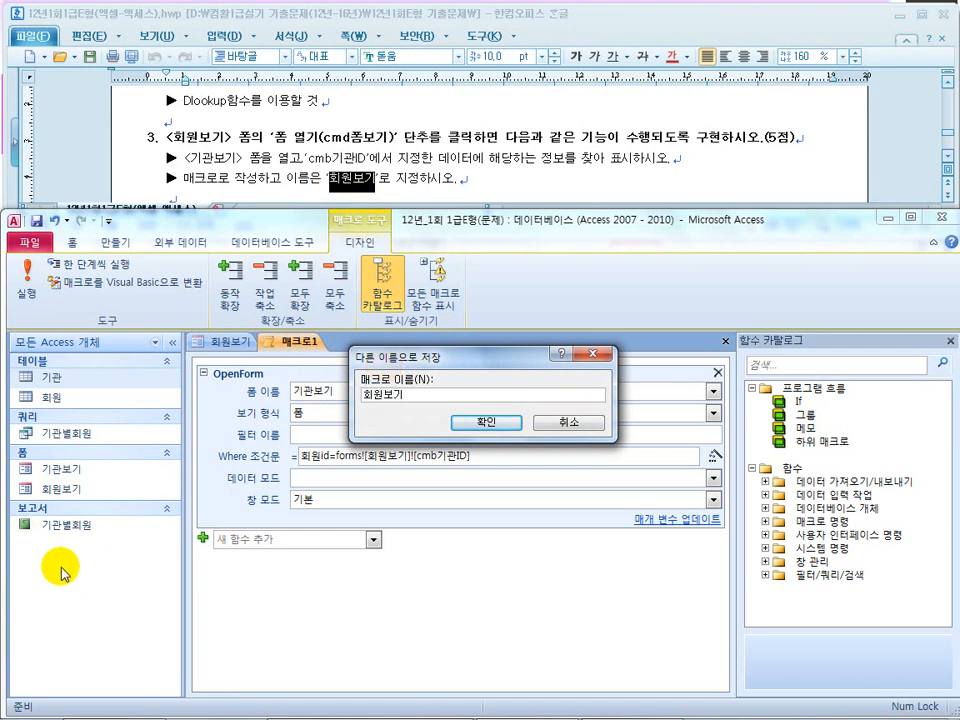
pyautogui.click(487, 421)
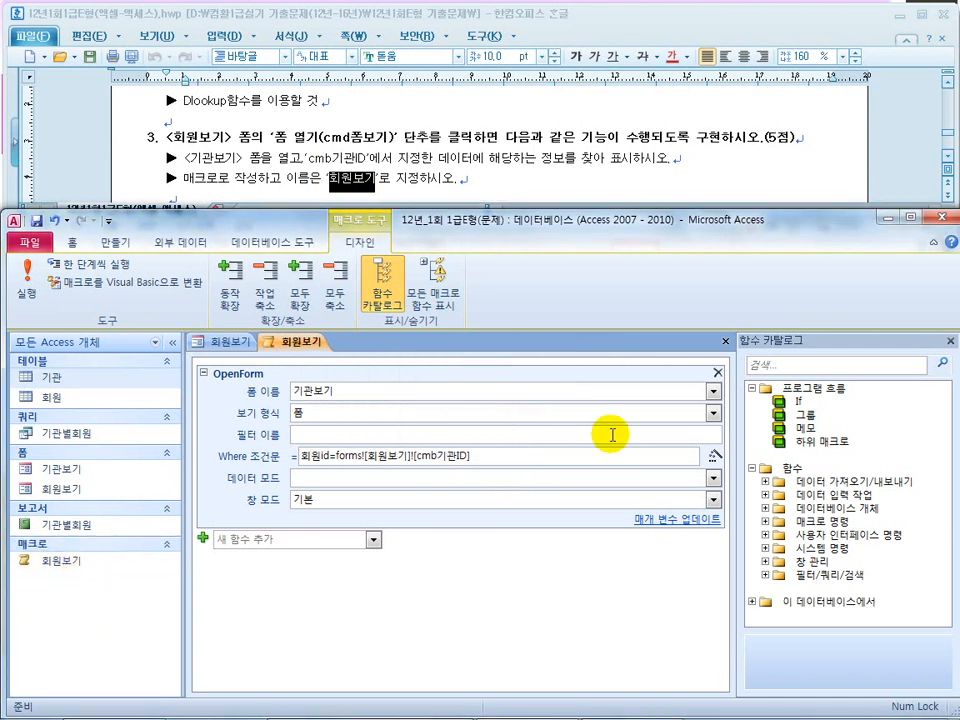
pyautogui.click(726, 341)
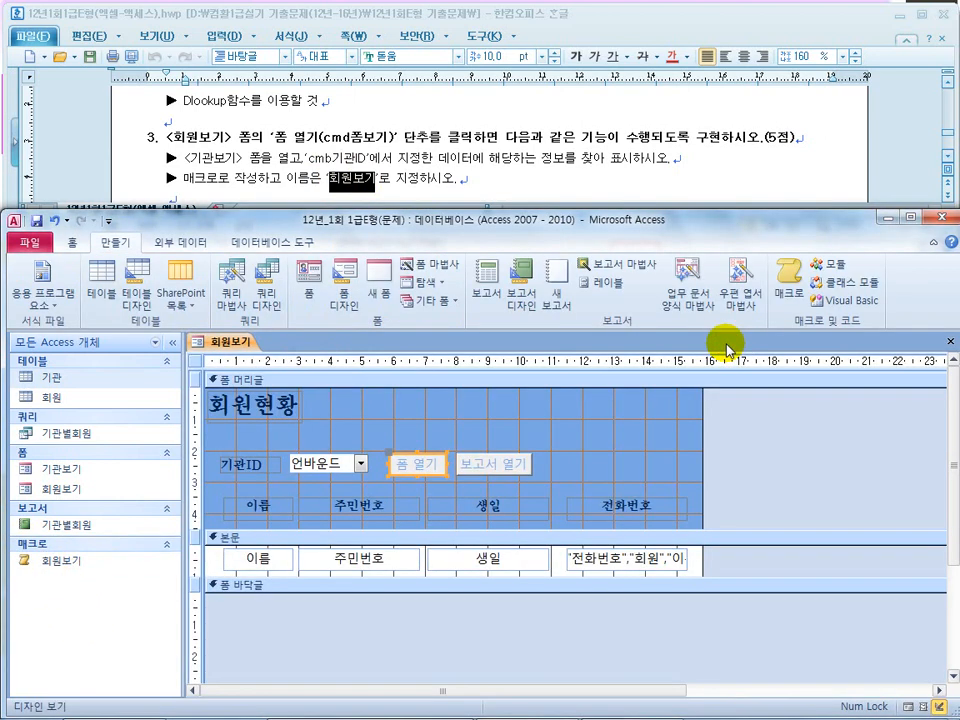
# Step: Assign the 회원보기 macro to the On Click event of the 폼 열기 button and close its property sheet
pyautogui.rightClick(410, 463)
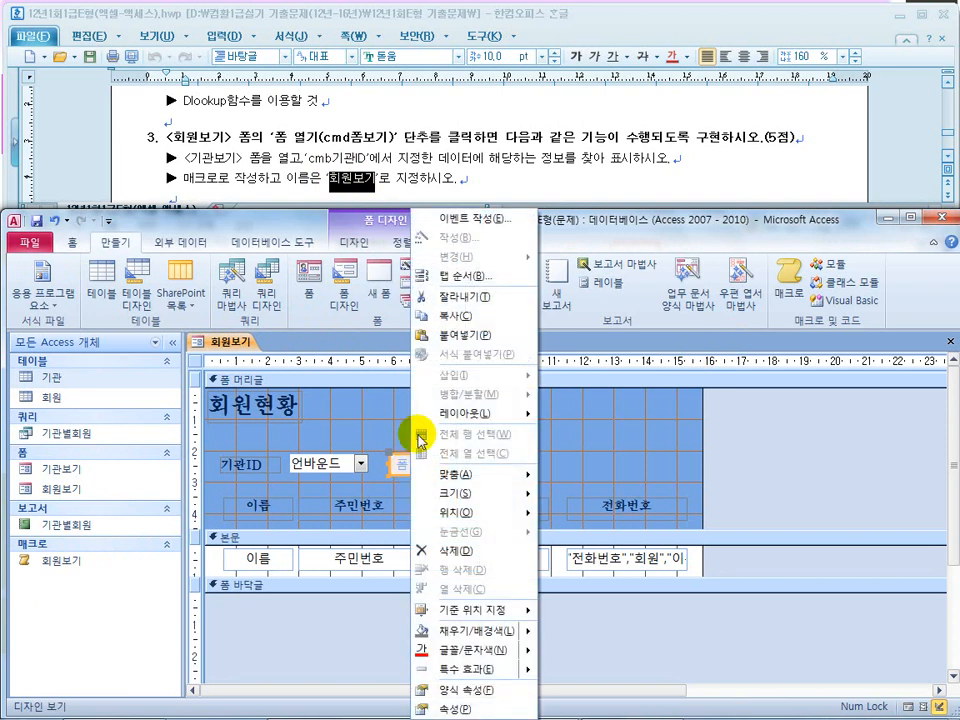
pyautogui.click(460, 708)
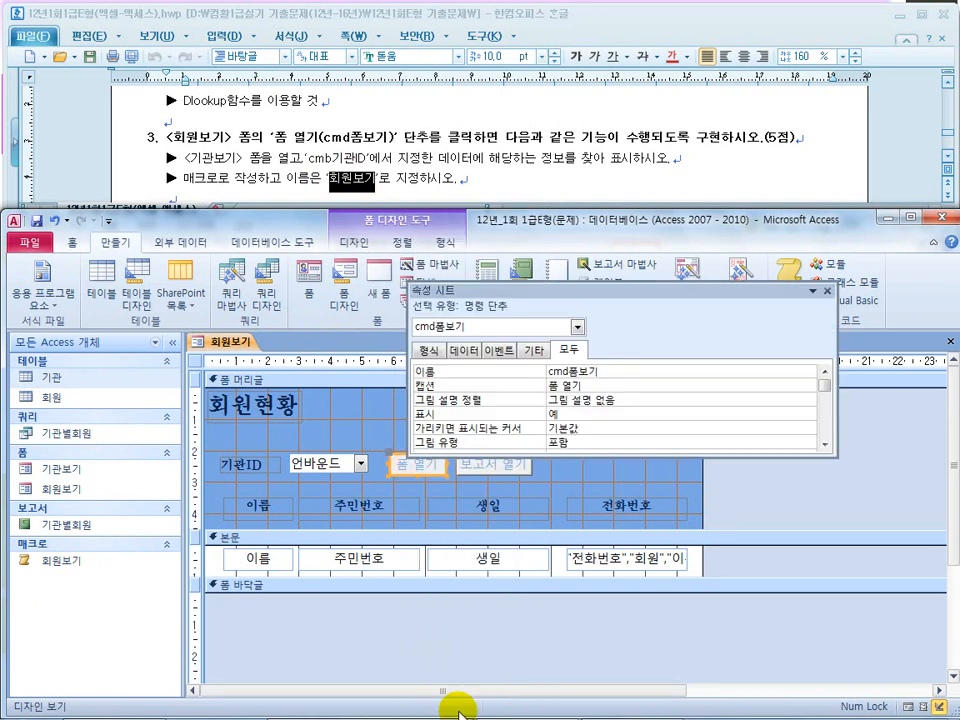
pyautogui.click(497, 352)
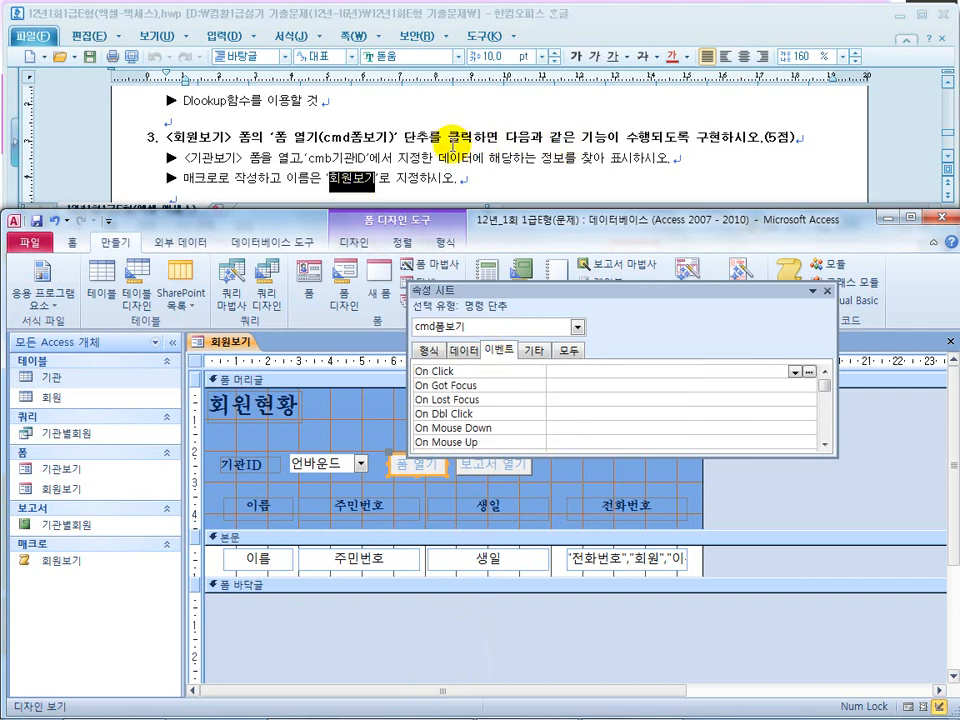
pyautogui.click(621, 384)
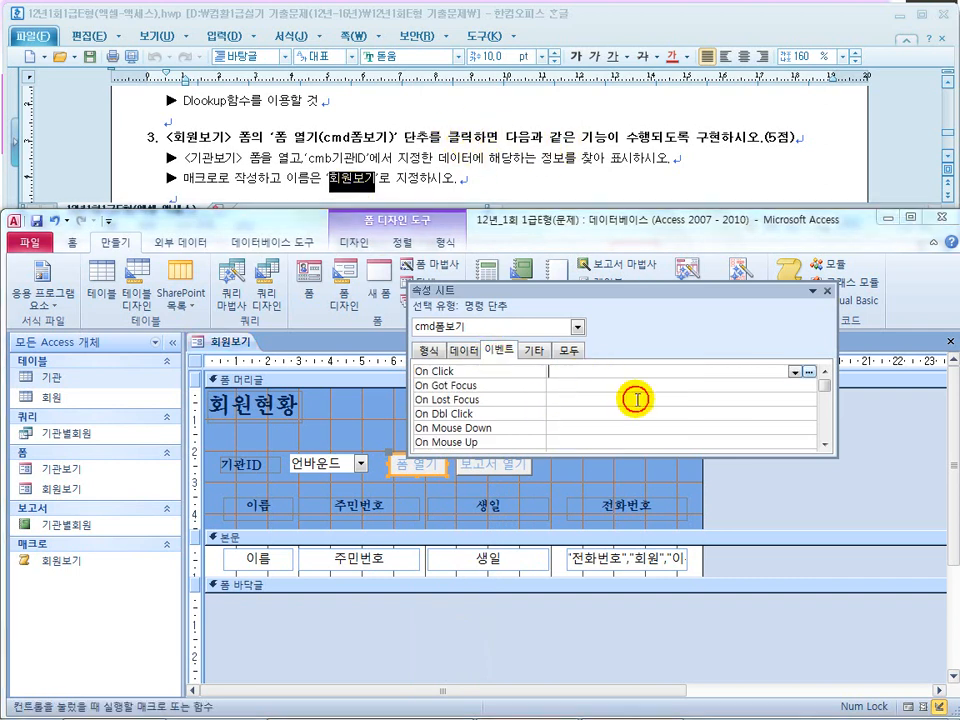
pyautogui.click(795, 372)
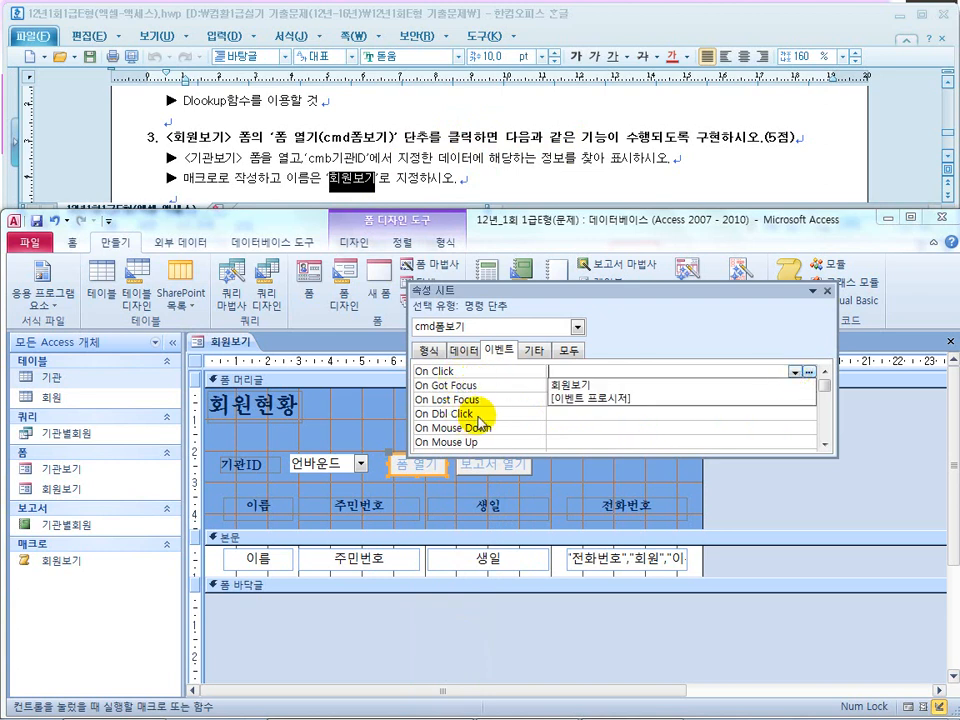
pyautogui.click(575, 387)
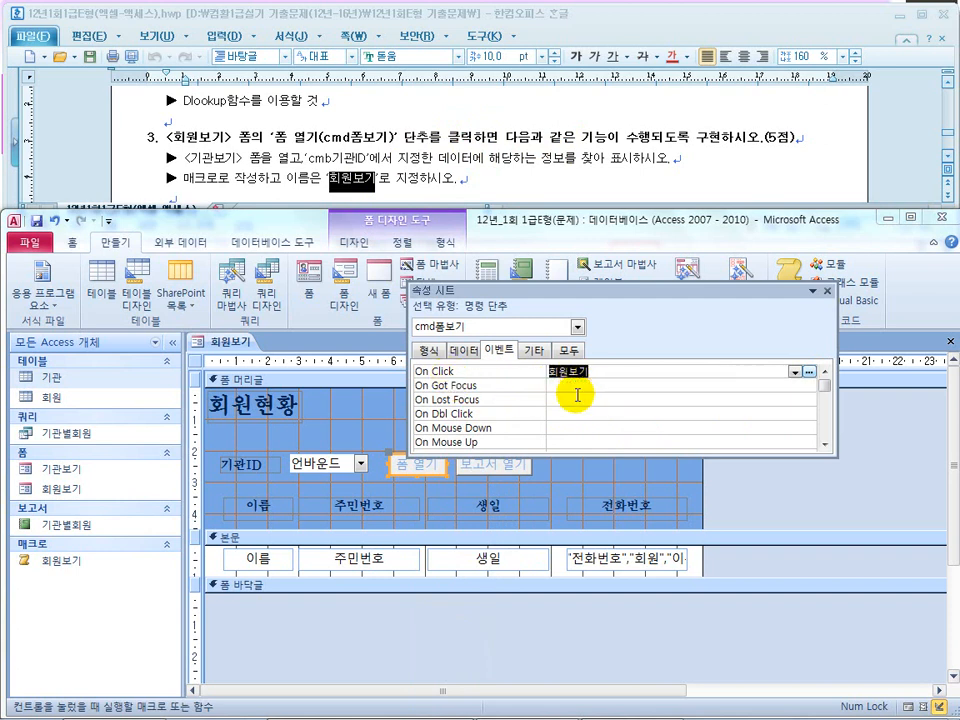
pyautogui.click(827, 292)
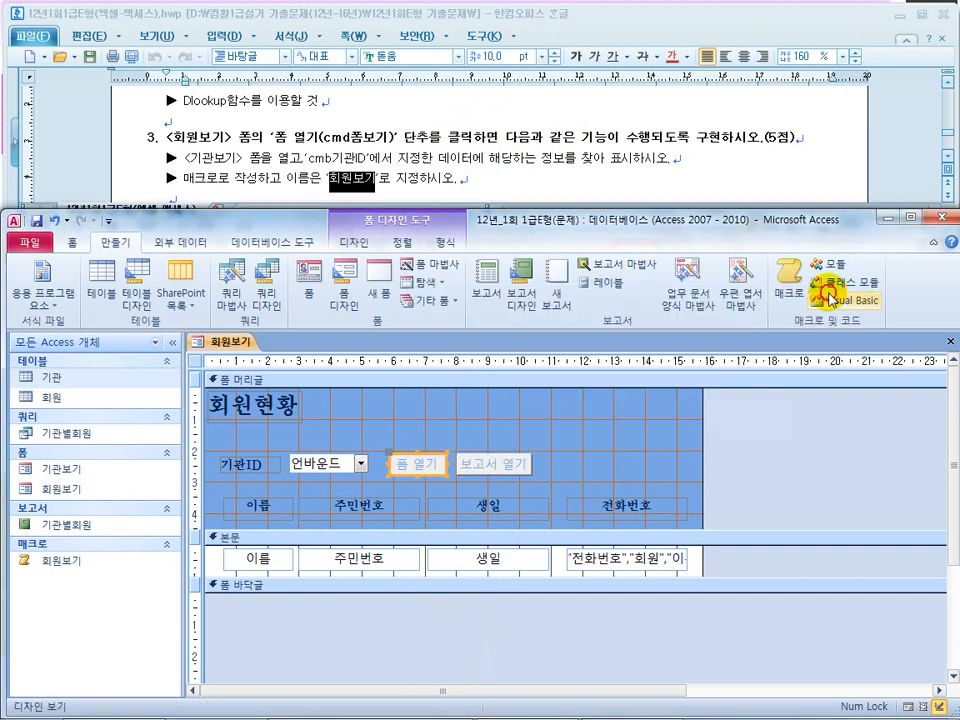
# Step: Test the 폼 열기 button on the 회원보기 form in Form view and cancel the 회원id parameter entry
pyautogui.click(72, 242)
pyautogui.click(26, 276)
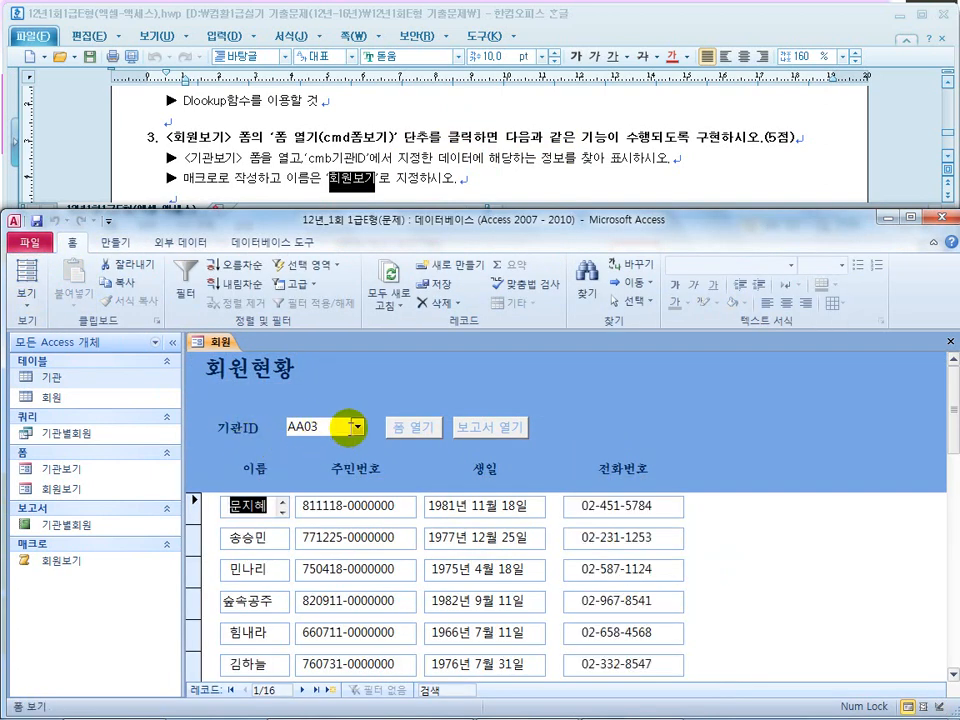
pyautogui.click(420, 432)
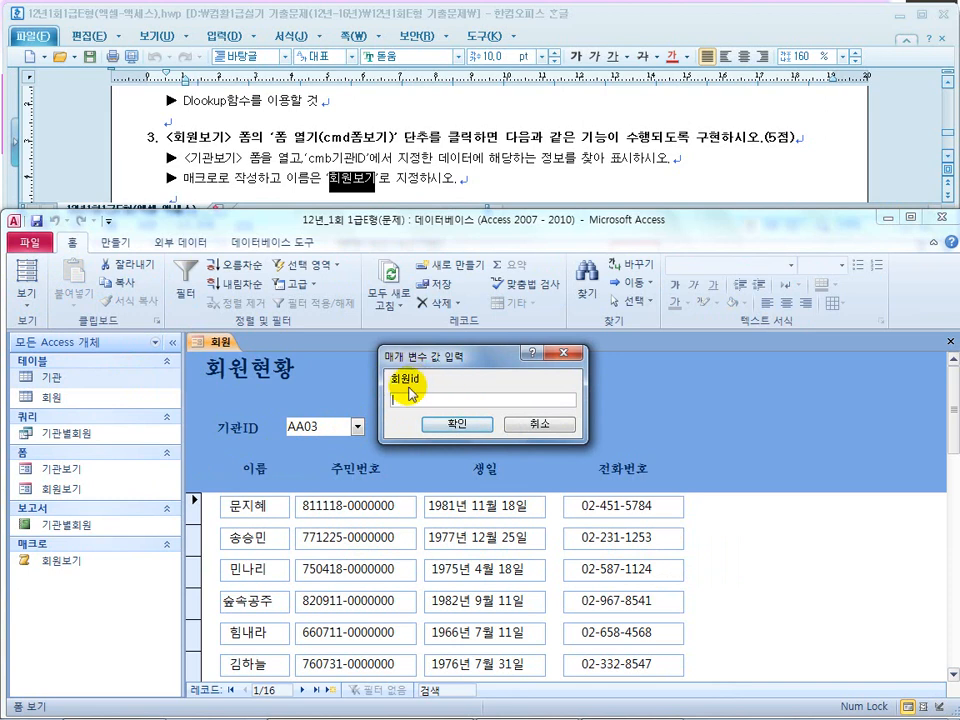
pyautogui.click(545, 424)
# Step: Return the 회원보기 form to Design view, inspect the 폼 열기 button's macro and its Where condition, and close the macro
pyautogui.click(24, 303)
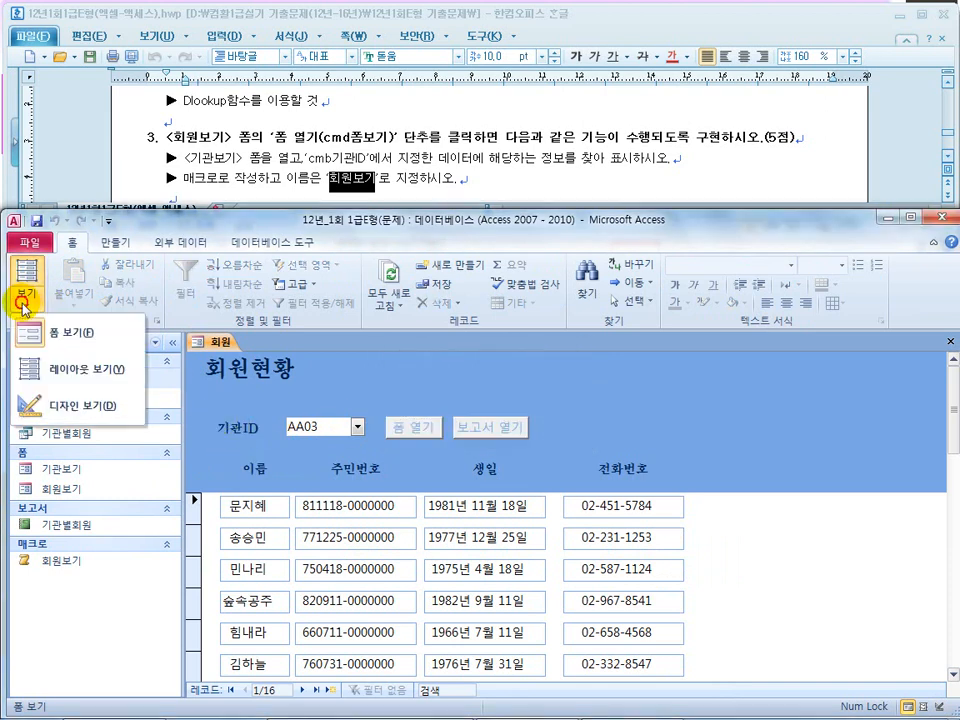
pyautogui.click(27, 402)
pyautogui.click(398, 465)
pyautogui.rightClick(398, 465)
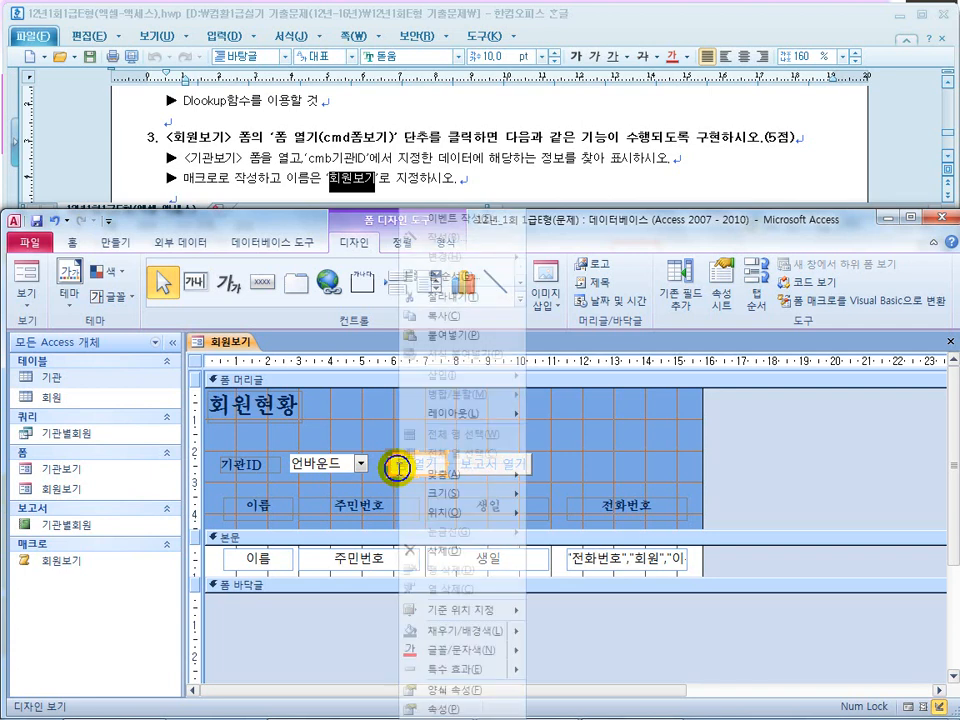
pyautogui.click(456, 220)
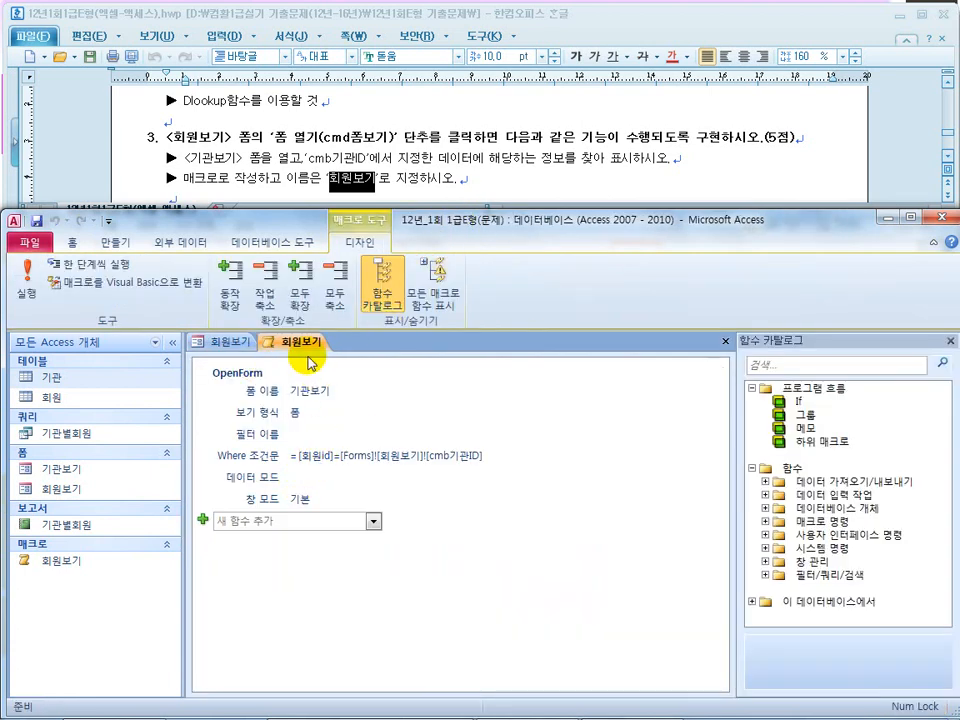
pyautogui.click(725, 342)
# Step: Reopen the macro attached to the 폼 열기 button from the 회원보기 form design and expand its OpenForm action for editing
pyautogui.click(117, 242)
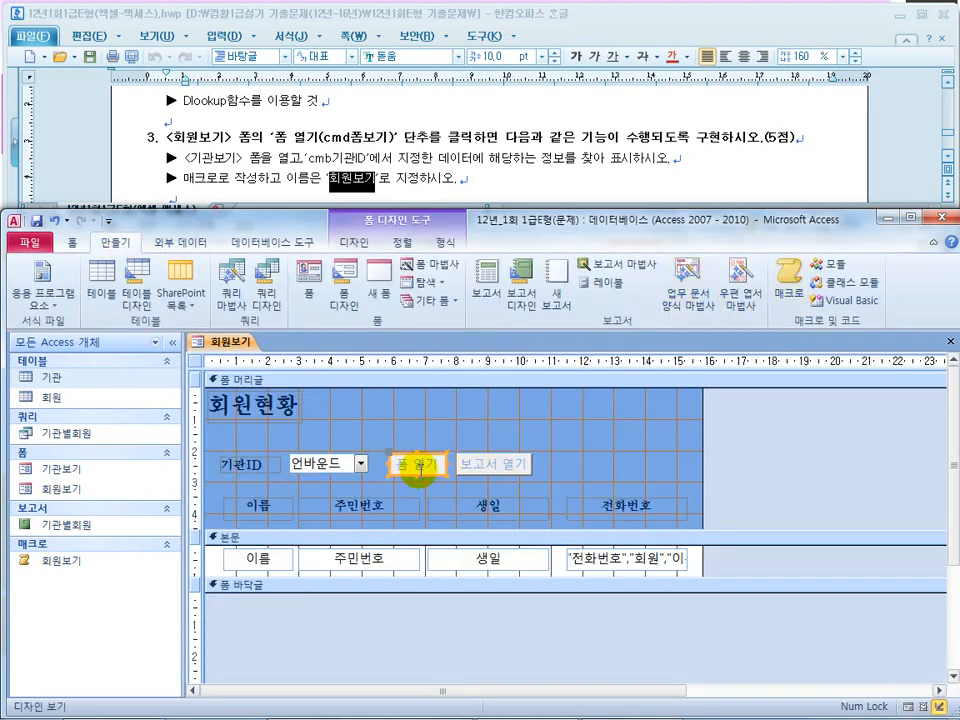
pyautogui.rightClick(414, 458)
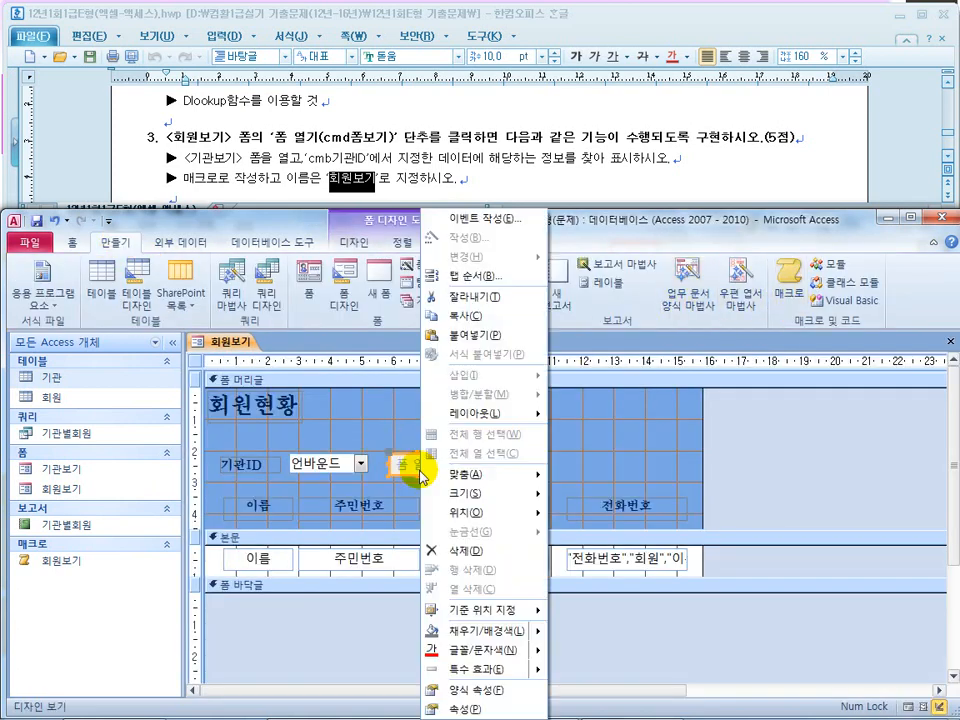
pyautogui.click(483, 218)
pyautogui.click(310, 390)
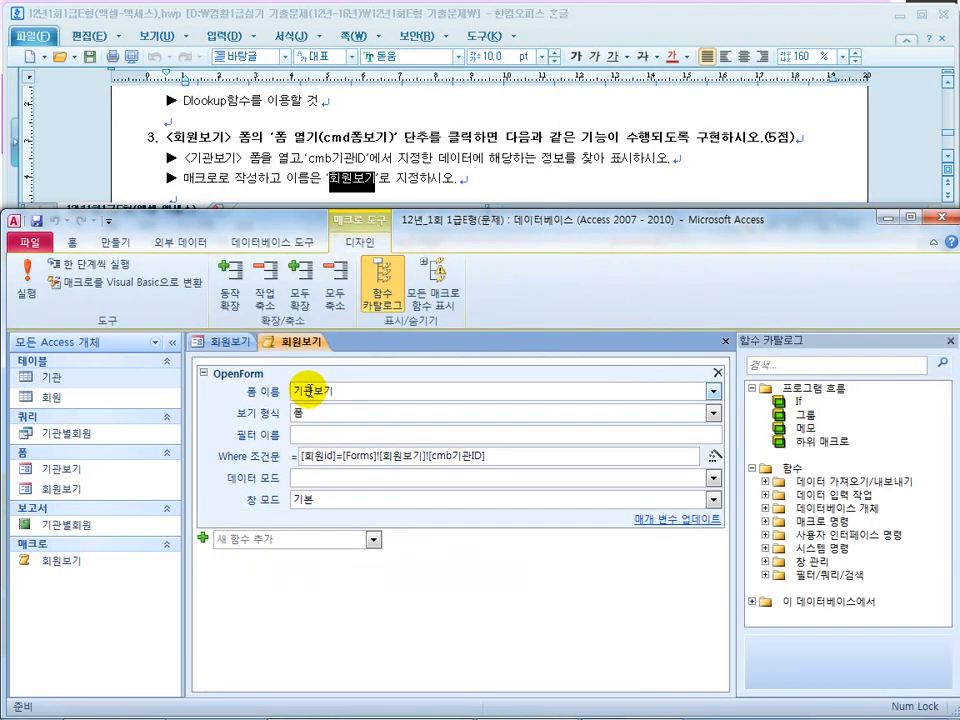
# Step: Set the OpenForm Where condition to [기관ID]=[Forms]![회원보기]![cmb기관ID], and save and close the macro
pyautogui.click(325, 457)
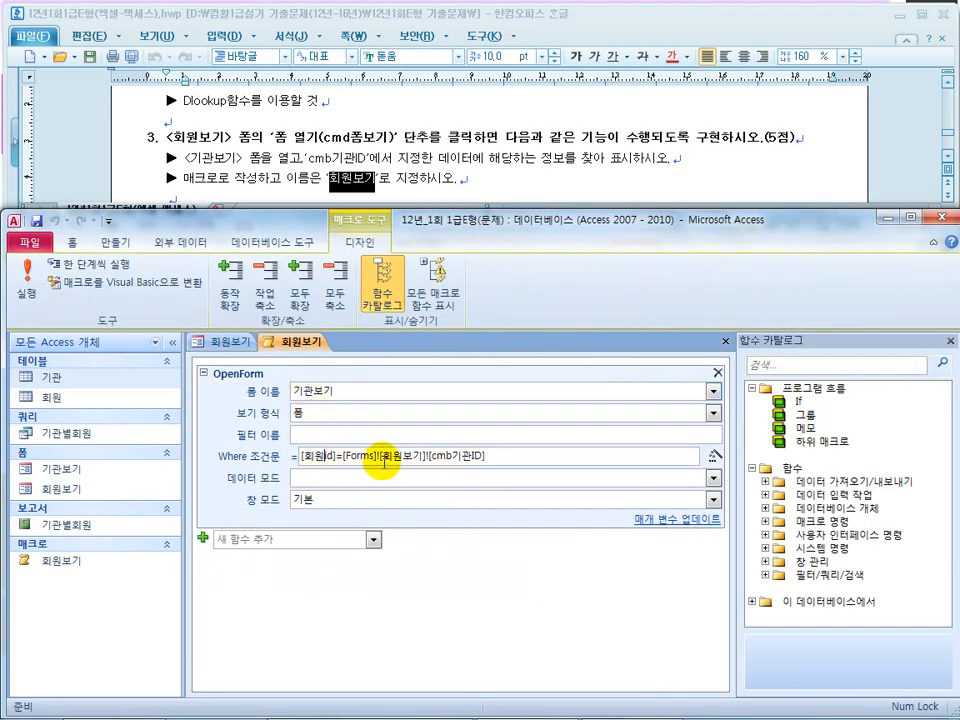
pyautogui.press('BackSpace')
pyautogui.press('BackSpace')
pyautogui.press('BackSpace')
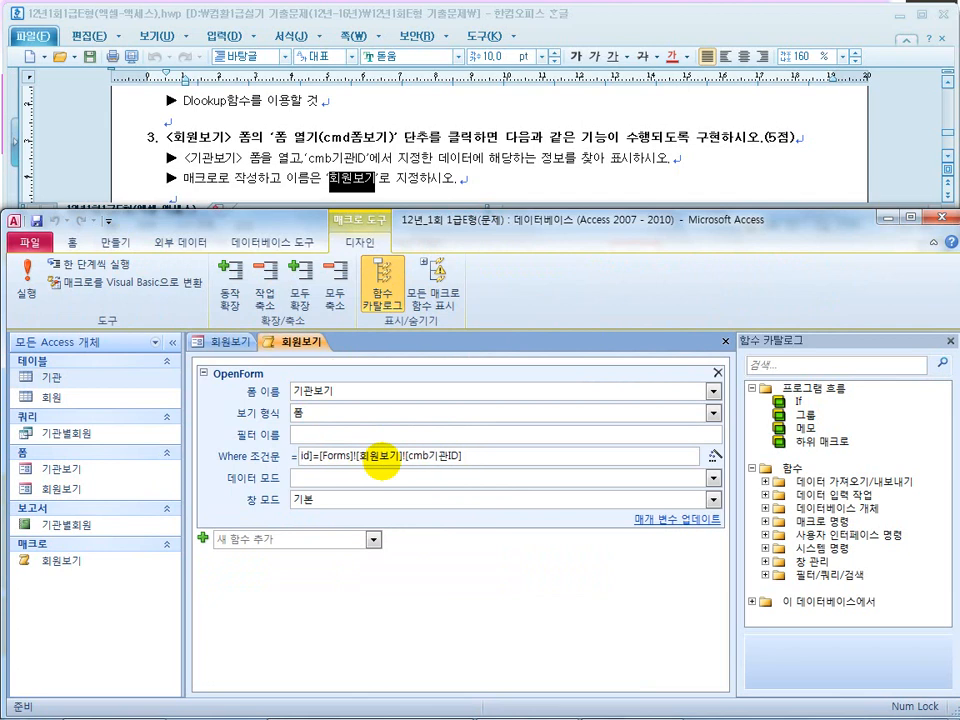
pyautogui.write('[기')
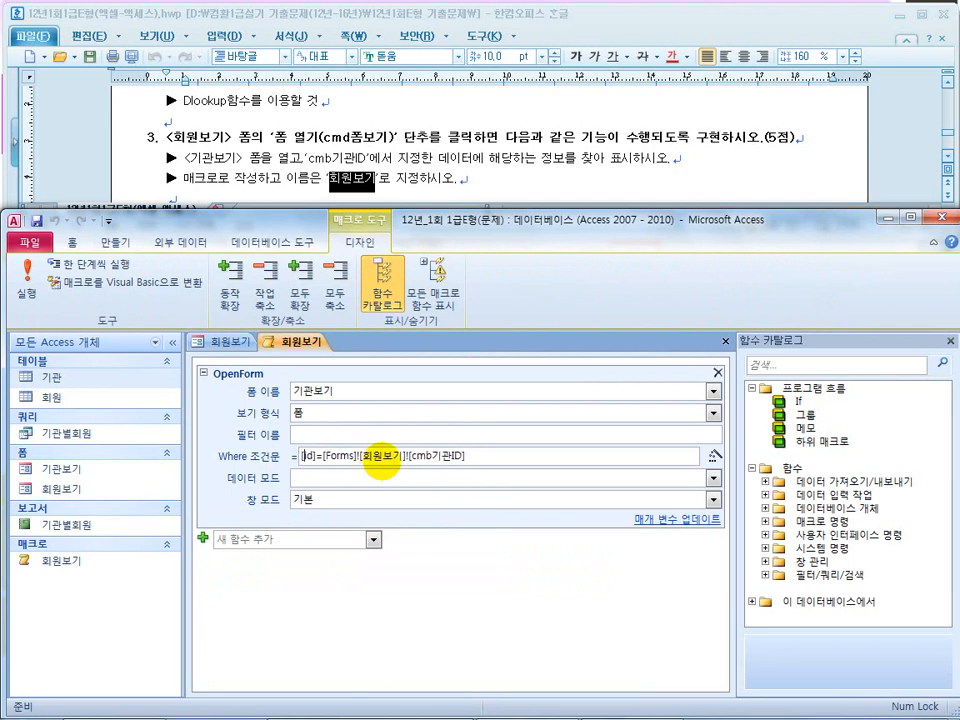
pyautogui.write('관ID')
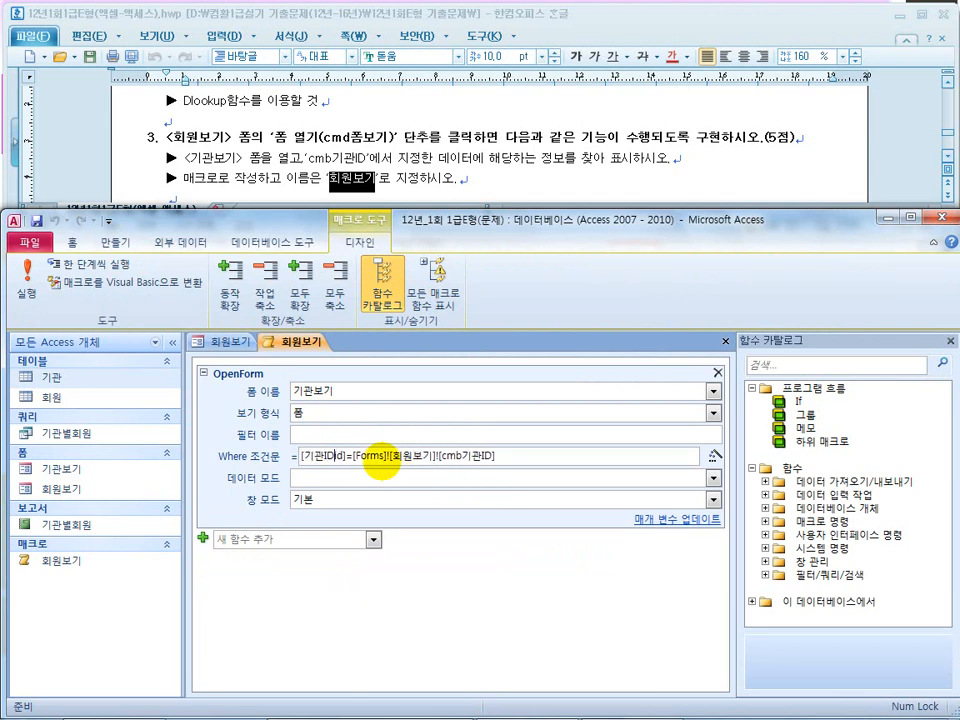
pyautogui.press('Delete')
pyautogui.press('Delete')
pyautogui.write('ID')
pyautogui.press('Tab')
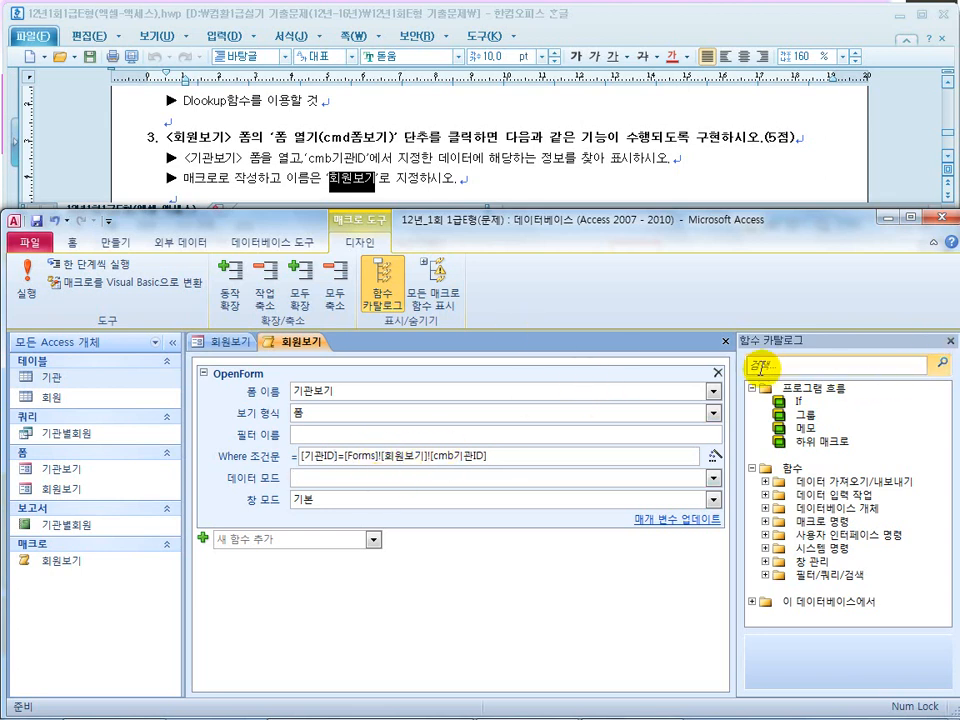
pyautogui.click(725, 341)
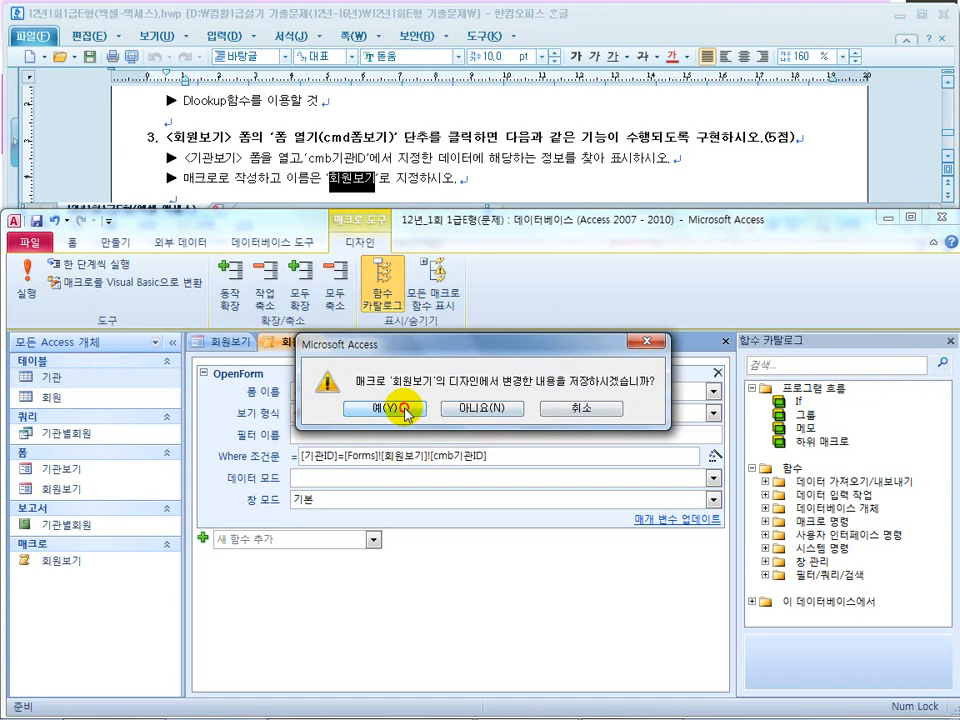
pyautogui.click(410, 412)
# Step: Test the 폼 열기 button in Form view with 기관ID AA03, compare the two forms, and close the 기관 form
pyautogui.click(73, 243)
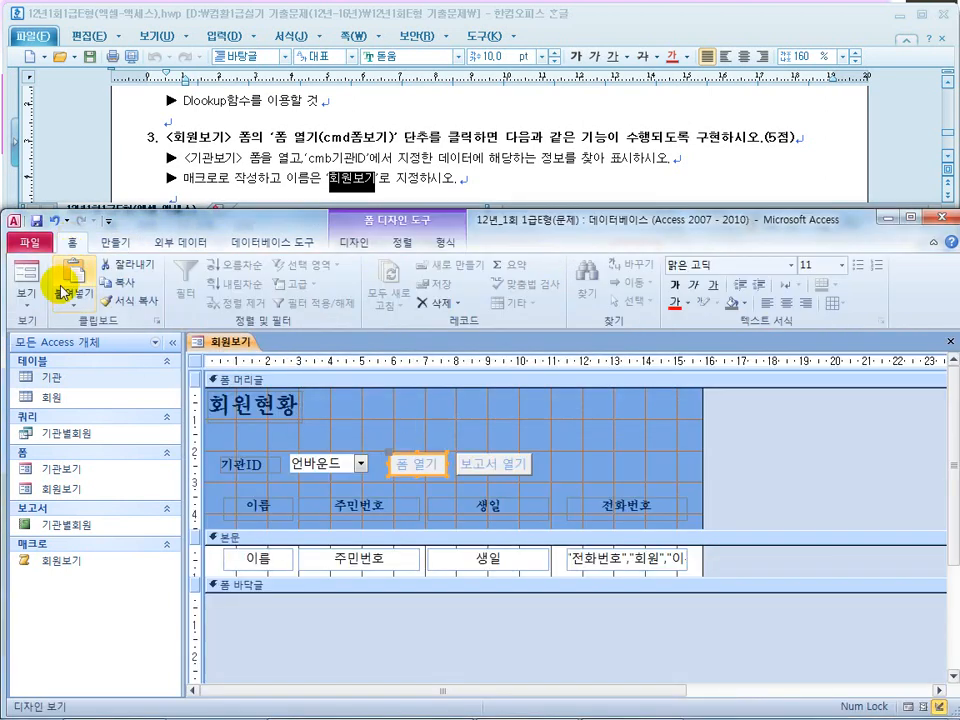
pyautogui.click(24, 272)
pyautogui.click(418, 432)
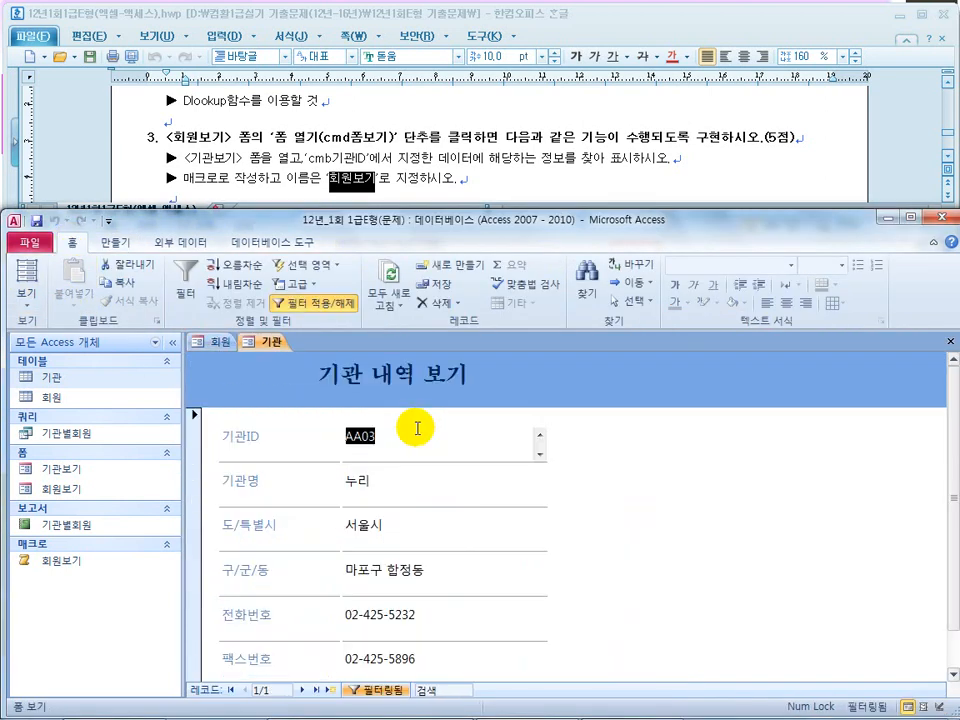
pyautogui.click(222, 344)
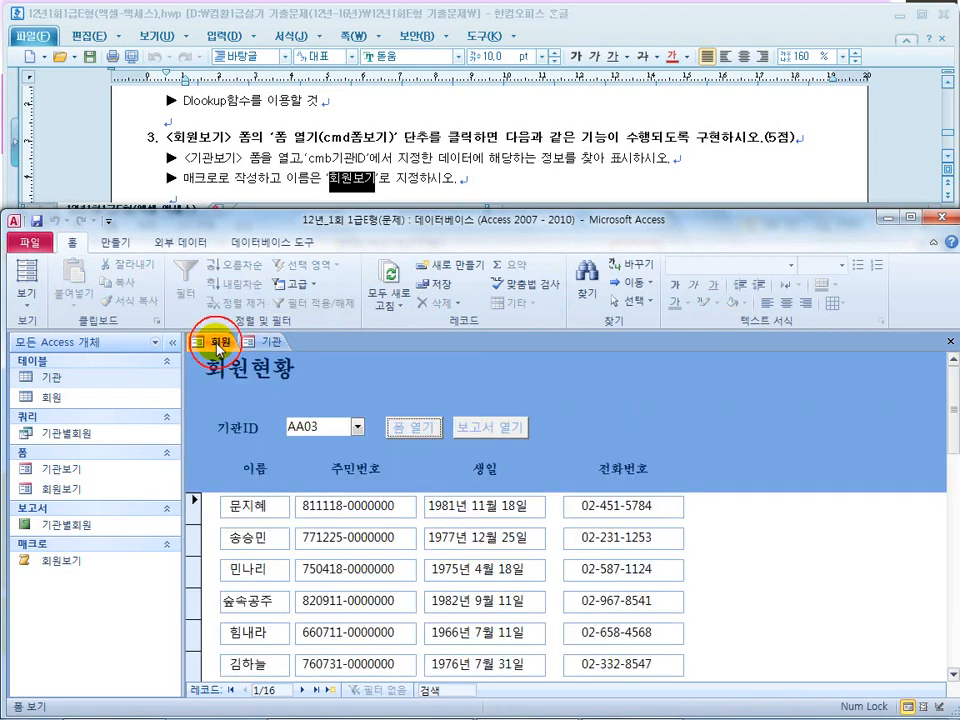
pyautogui.click(272, 343)
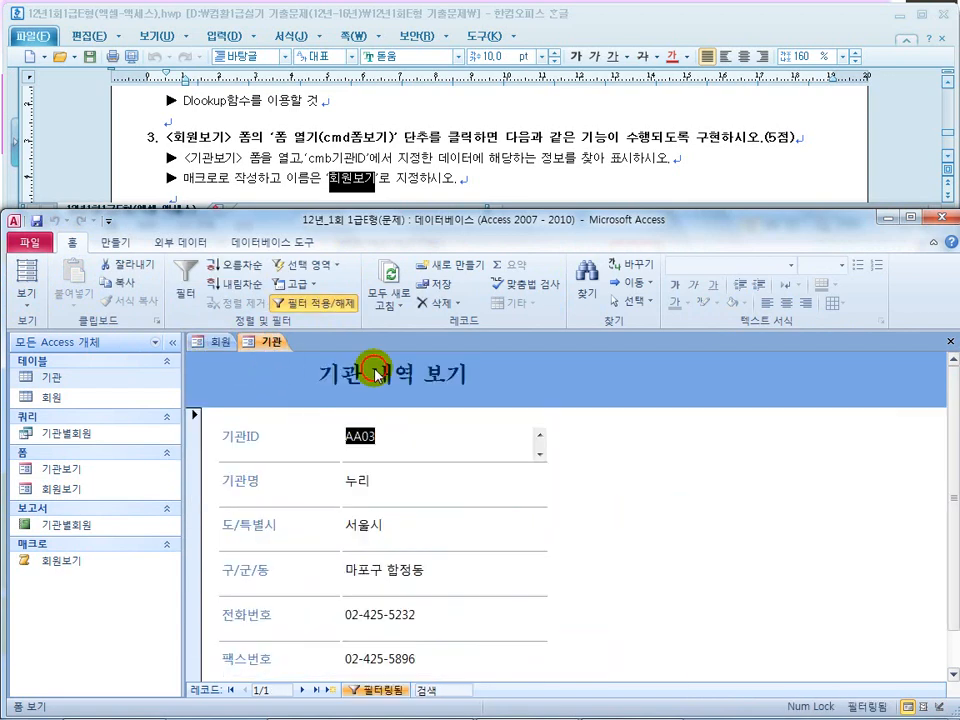
pyautogui.click(950, 341)
# Step: Test the 폼 열기 button with 기관ID AA05, and close both forms, saving the design changes to 회원보기
pyautogui.click(357, 427)
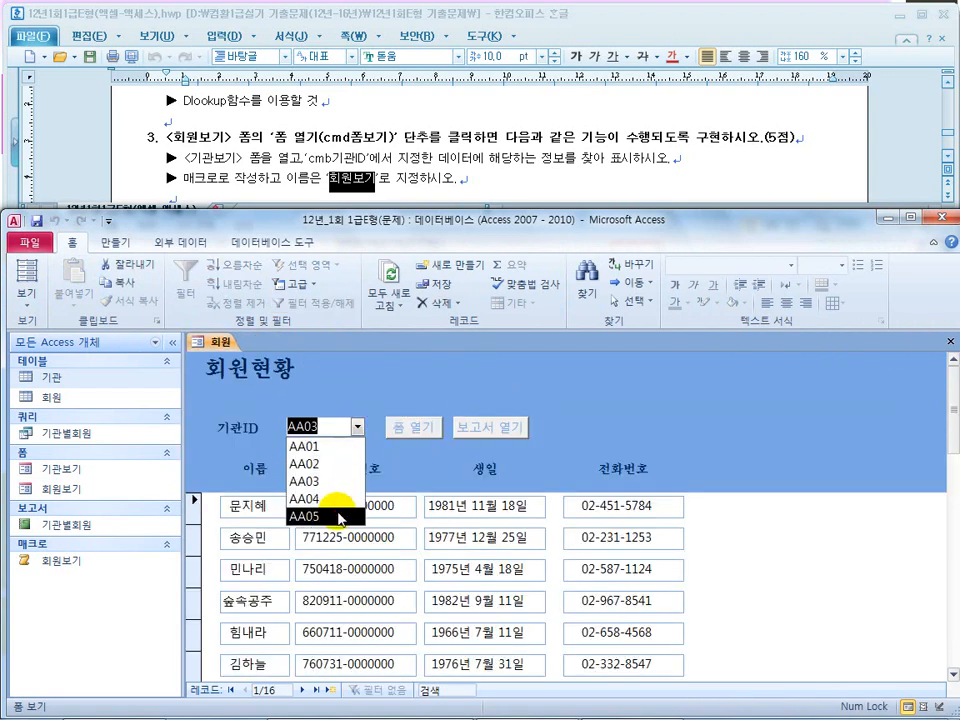
pyautogui.click(304, 516)
pyautogui.click(405, 427)
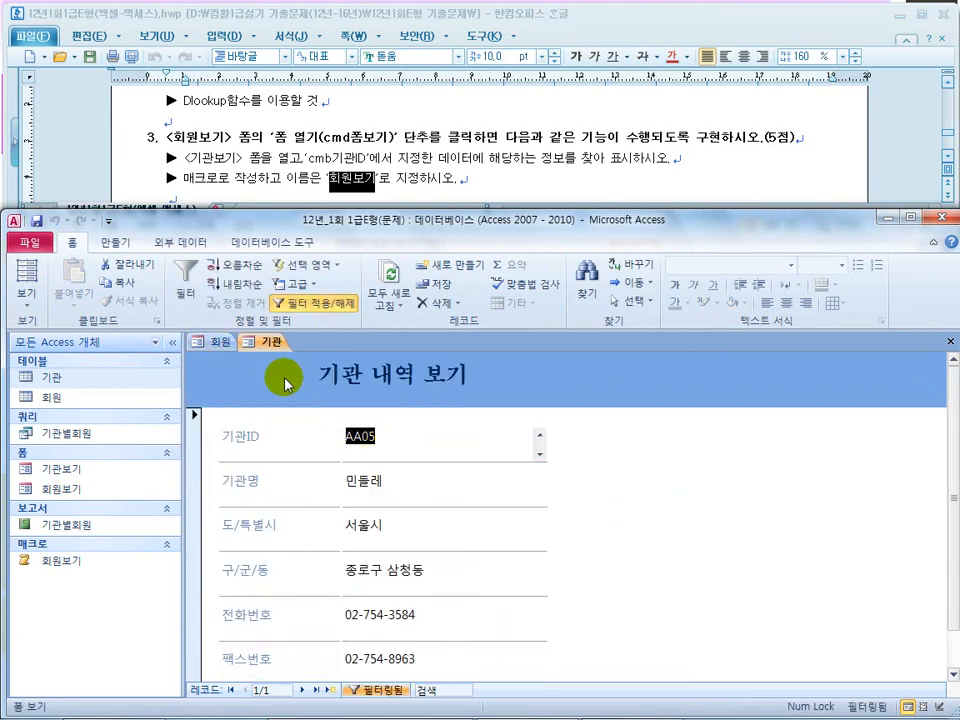
pyautogui.click(950, 341)
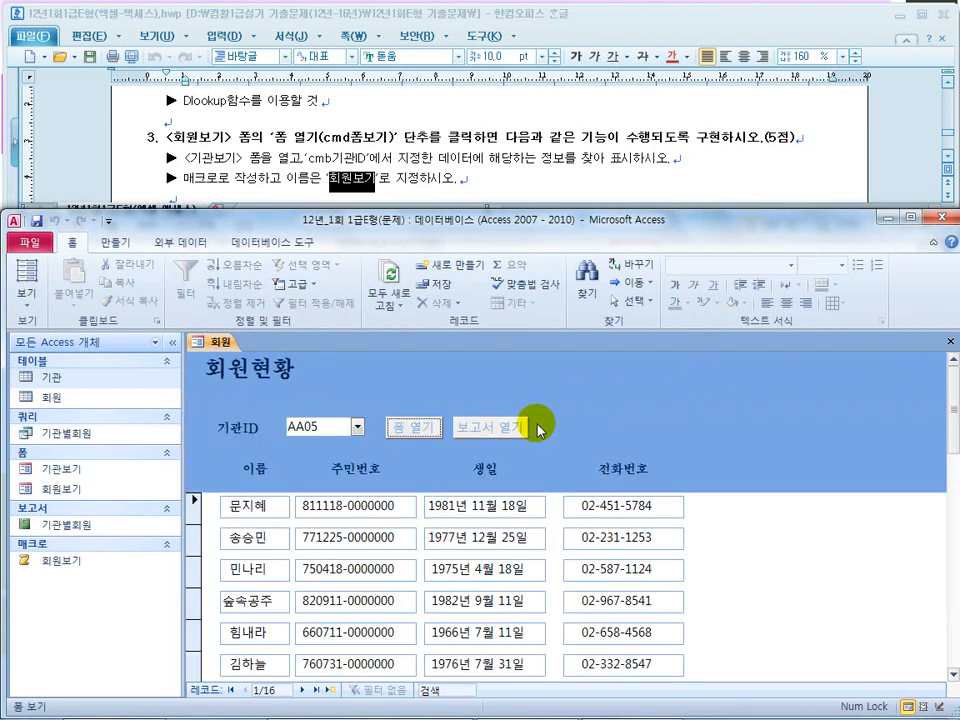
pyautogui.click(950, 341)
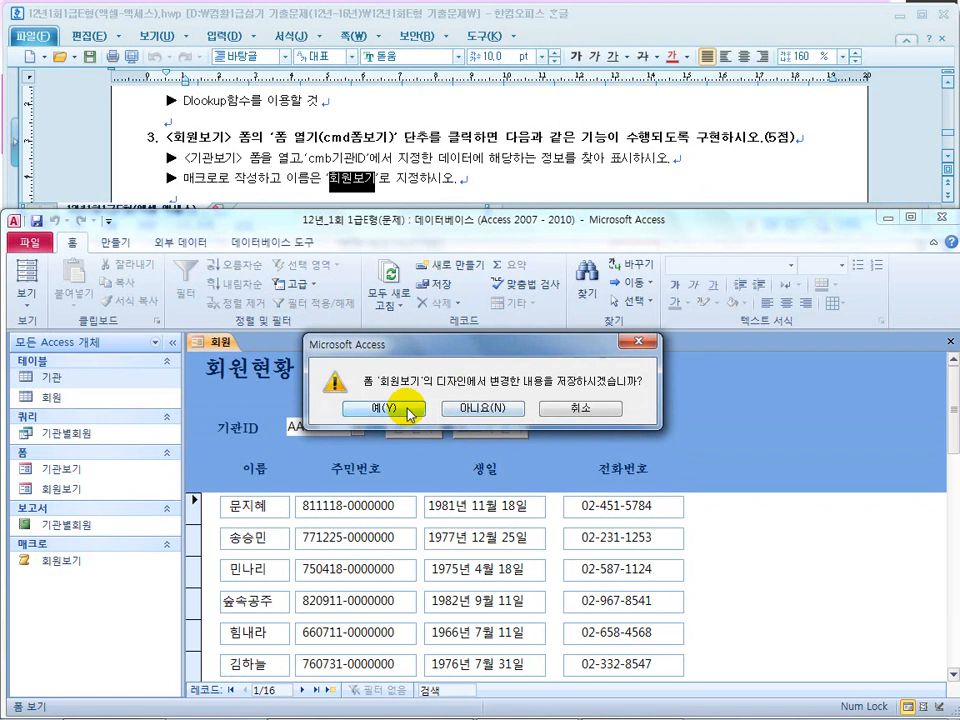
pyautogui.click(409, 413)
# Step: Switch to the Hangul exam document and read the first task of 문제3 about completing the 기관별회원 report
pyautogui.click(443, 182)
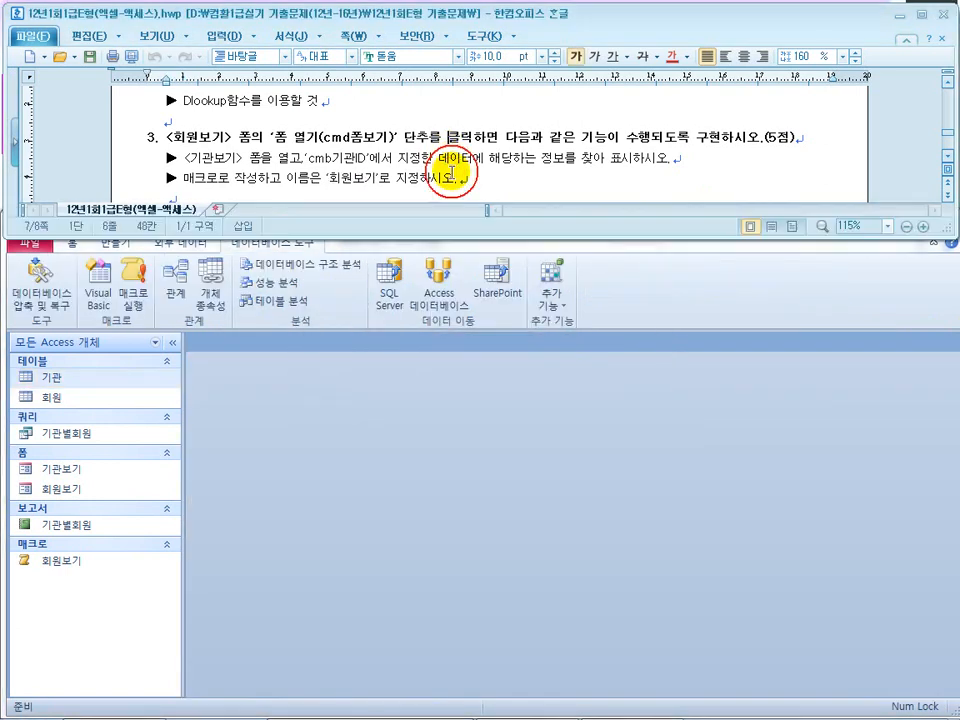
pyautogui.scroll(-5, 448, 178)
pyautogui.scroll(1, 453, 172)
pyautogui.click(422, 179)
pyautogui.scroll(-1, 425, 180)
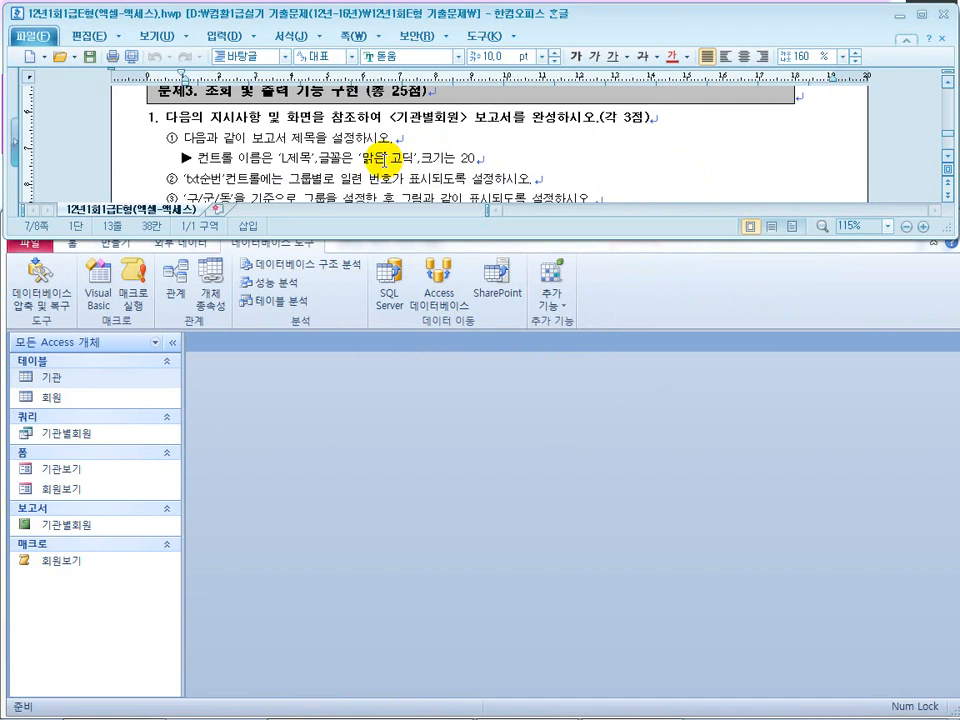
pyautogui.scroll(1, 384, 160)
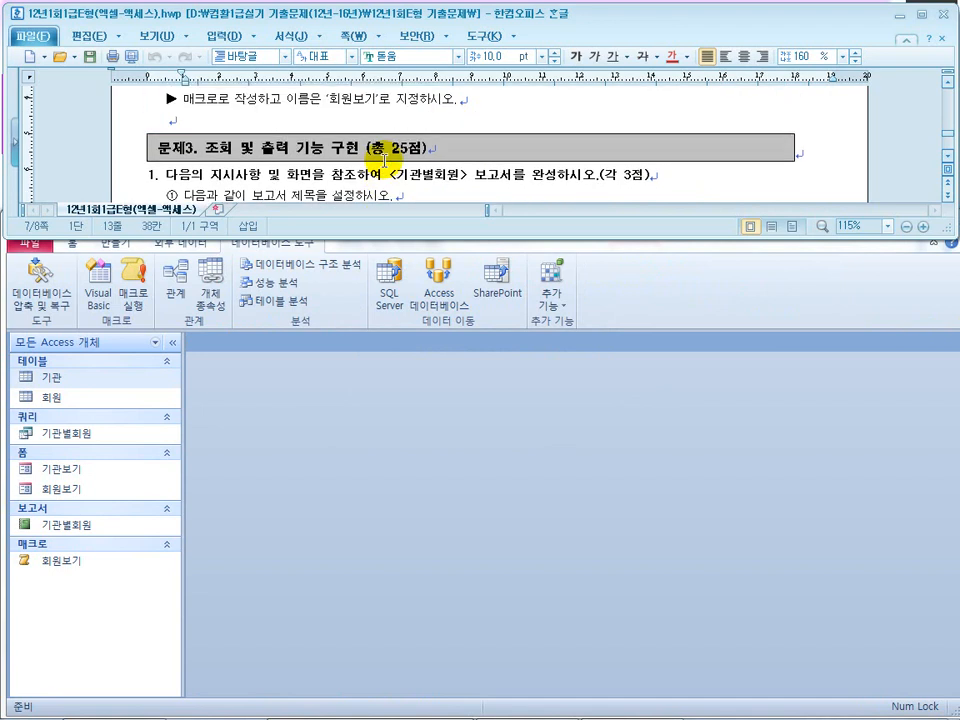
pyautogui.click(533, 176)
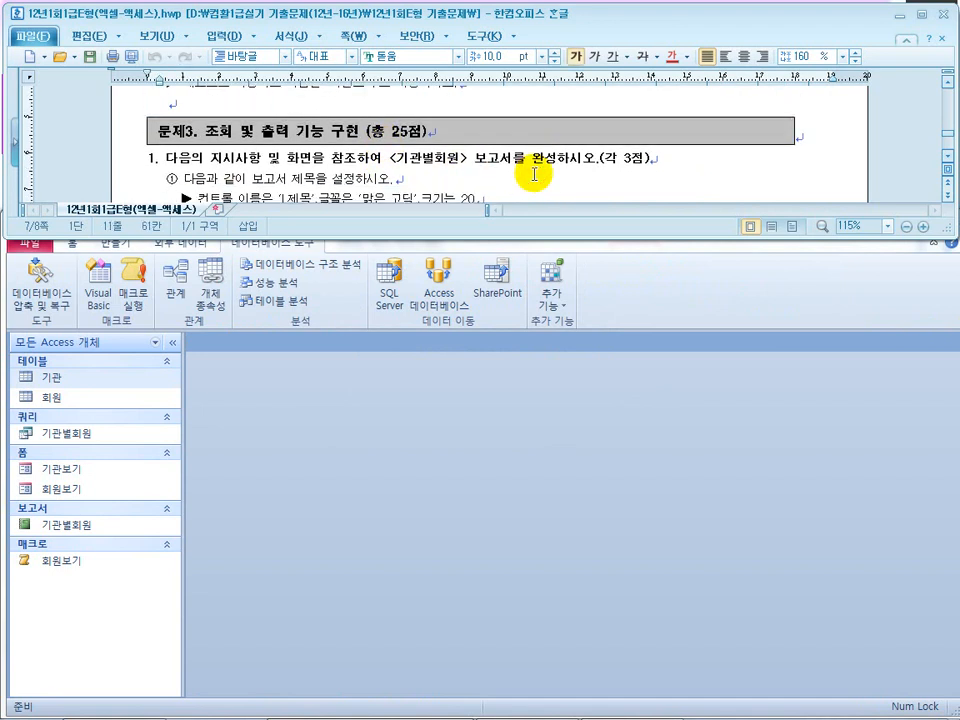
pyautogui.click(333, 159)
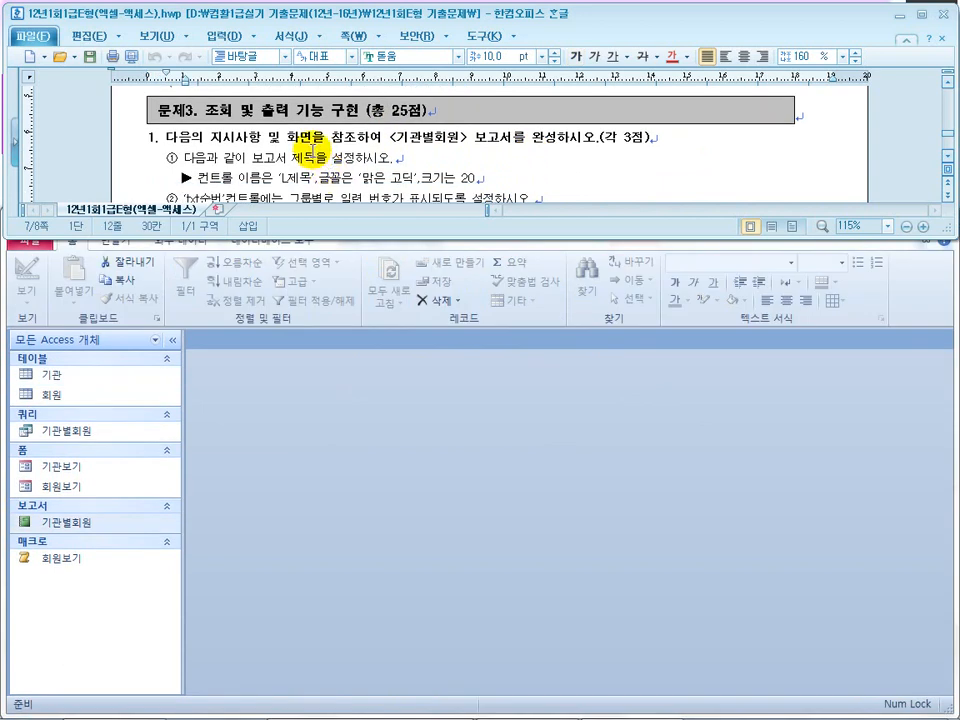
pyautogui.click(248, 484)
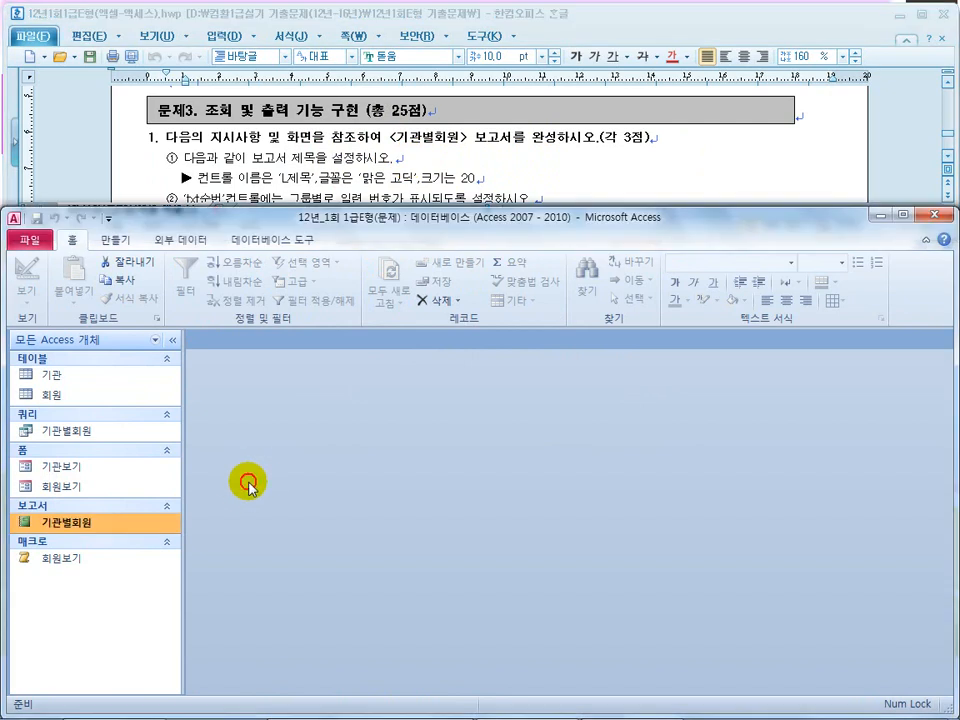
pyautogui.press('super')
pyautogui.click(439, 699)
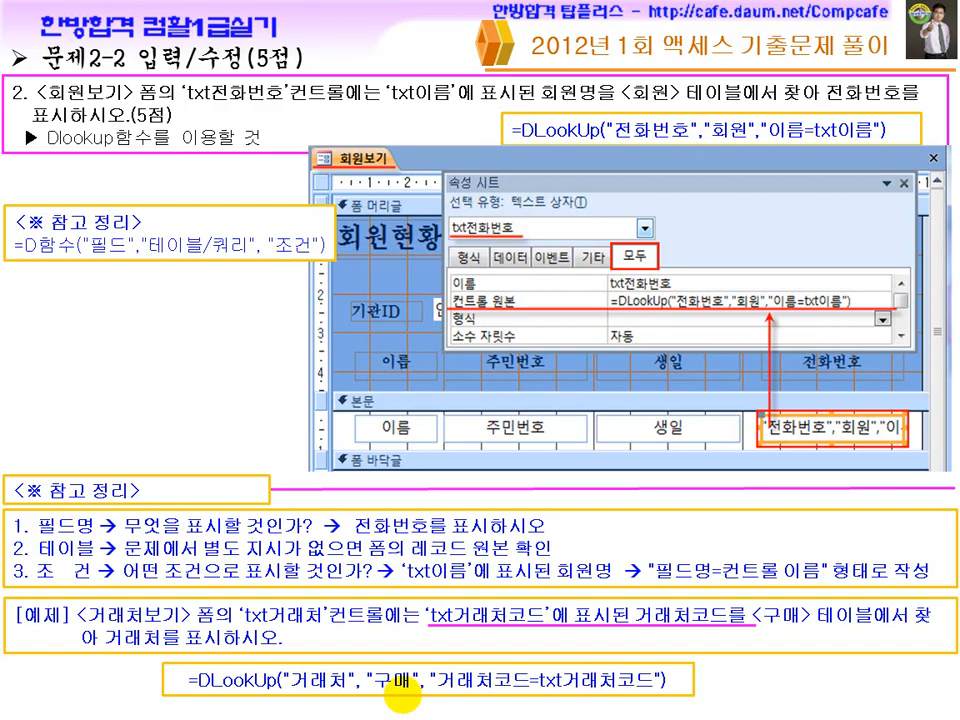
pyautogui.click(423, 577)
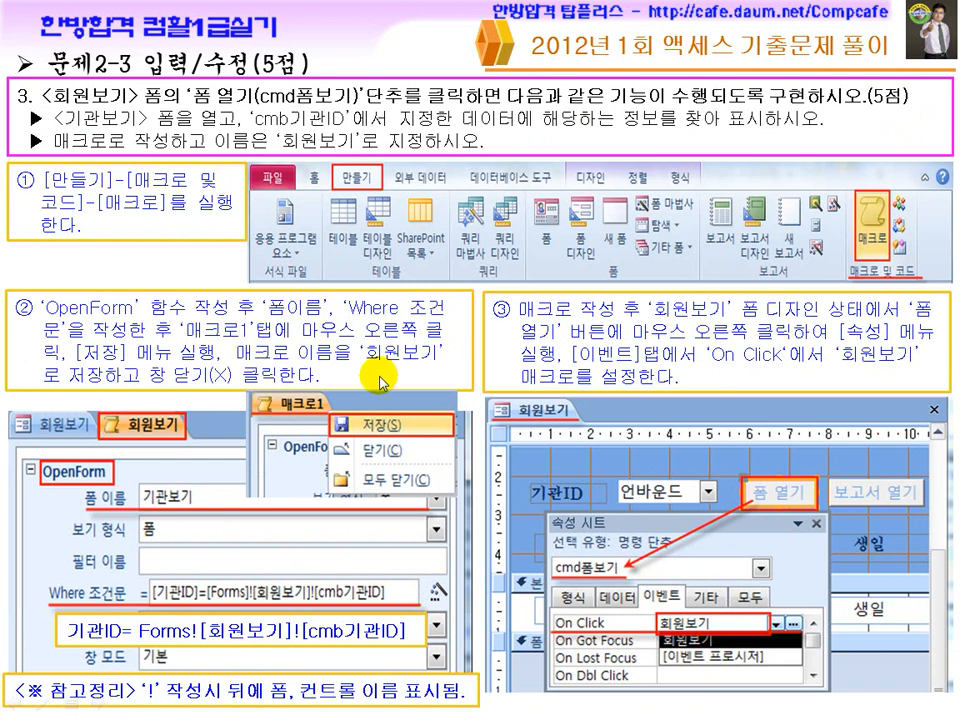
pyautogui.hotkey('ctrl', 'p')
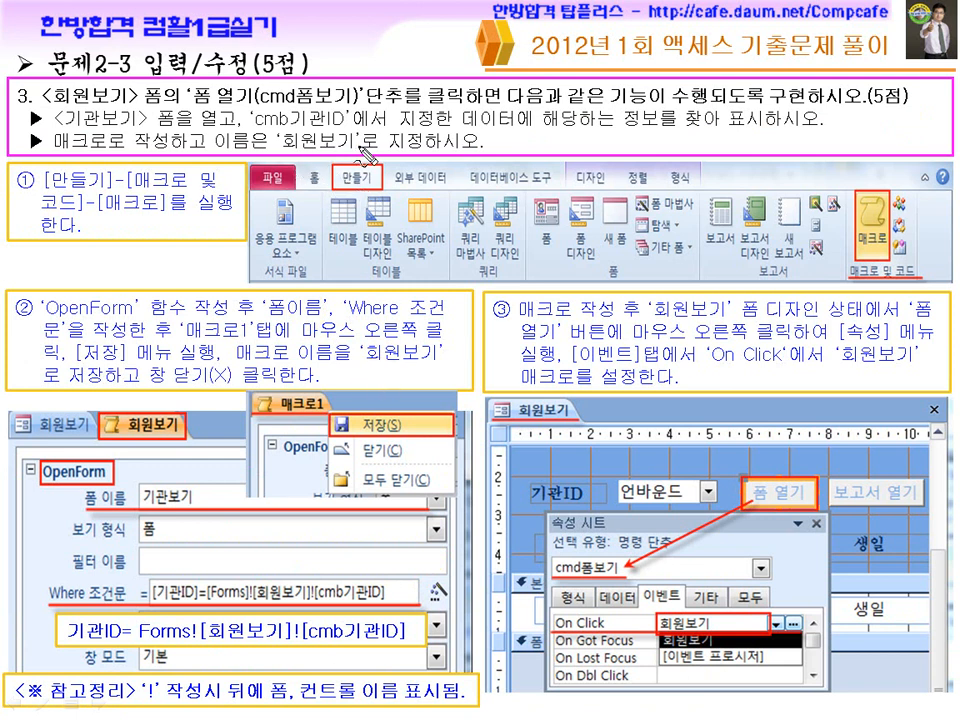
pyautogui.moveTo(290, 143); pyautogui.dragTo(342, 168)
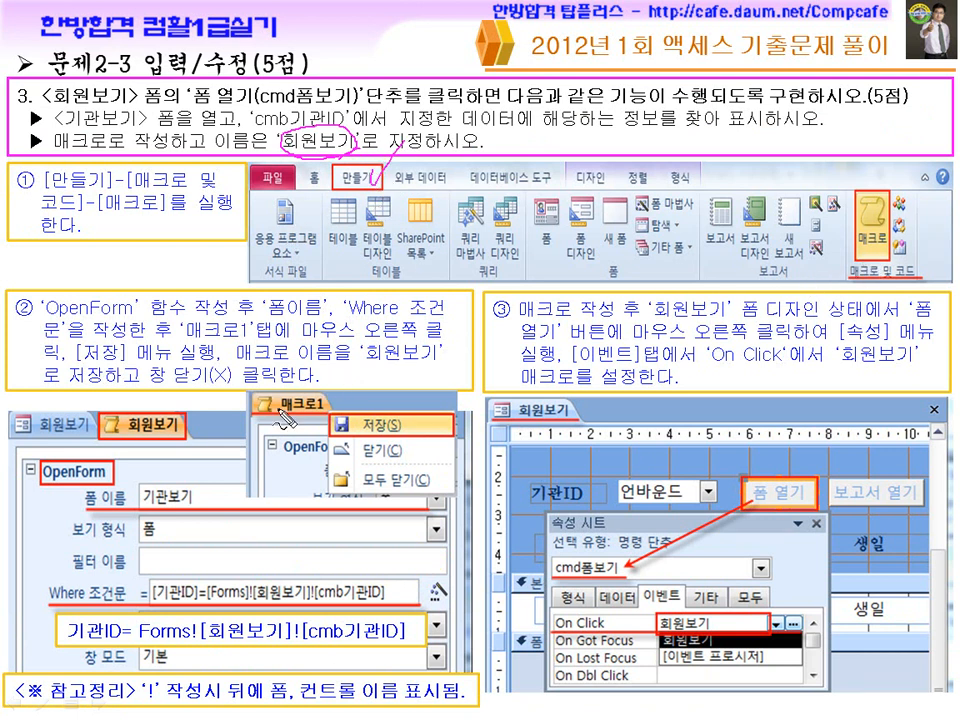
pyautogui.moveTo(806, 474); pyautogui.dragTo(797, 506)
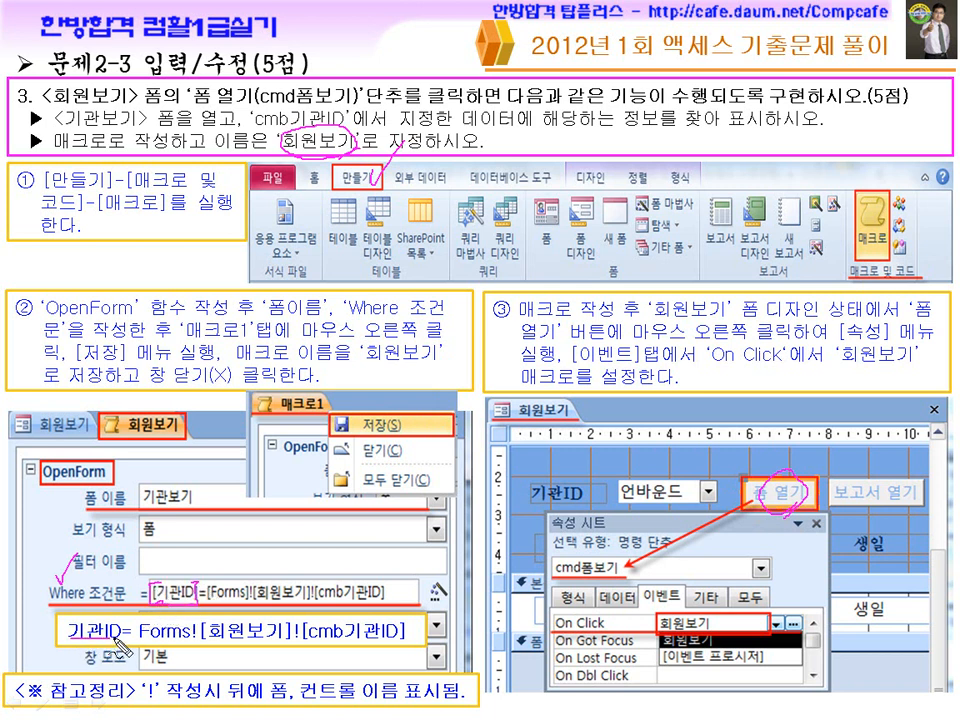
pyautogui.moveTo(148, 652); pyautogui.dragTo(186, 654)
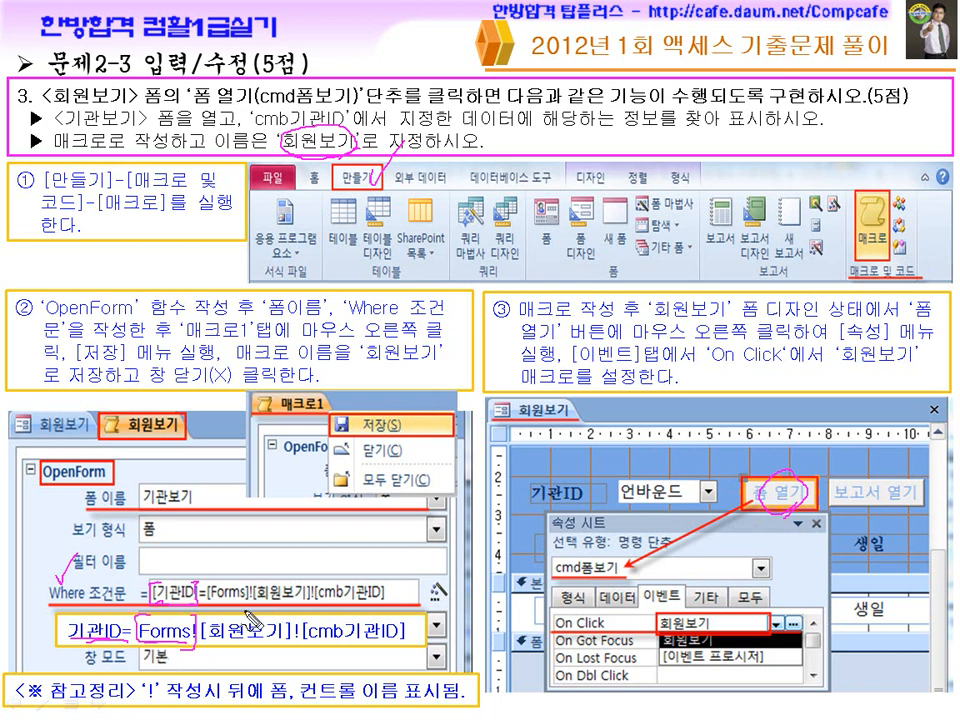
pyautogui.press('e')
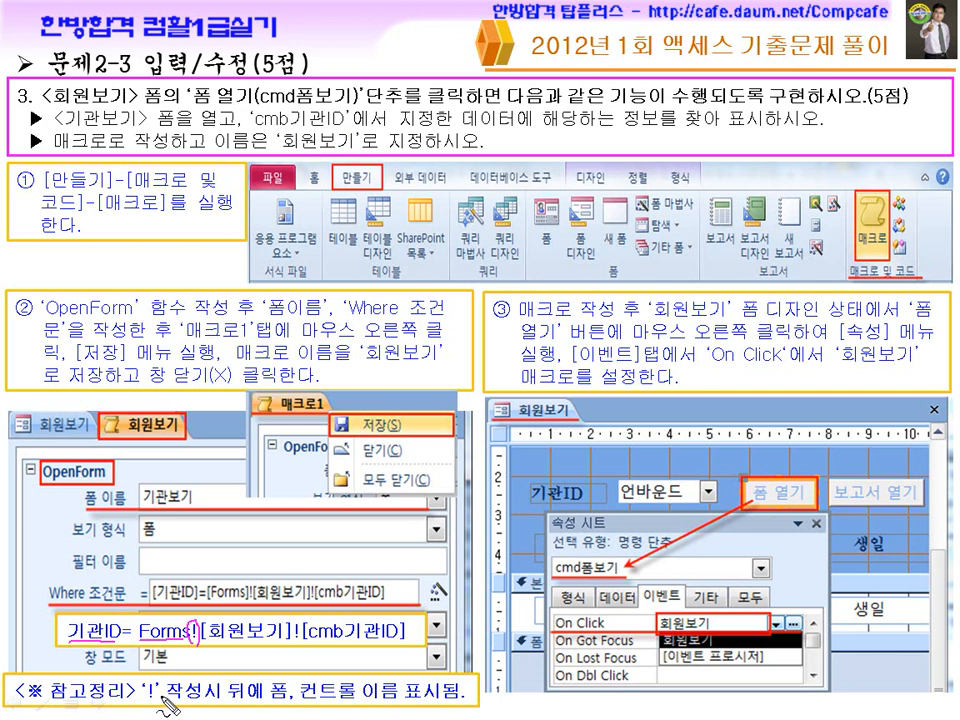
pyautogui.moveTo(252, 640); pyautogui.dragTo(273, 640)
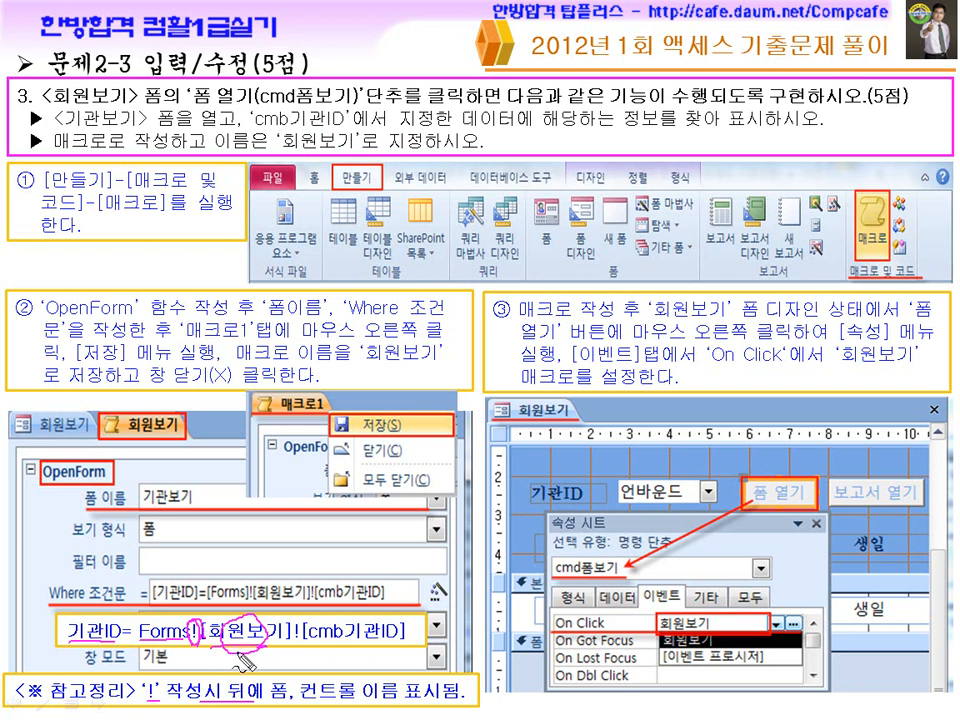
pyautogui.moveTo(216, 627); pyautogui.dragTo(257, 642)
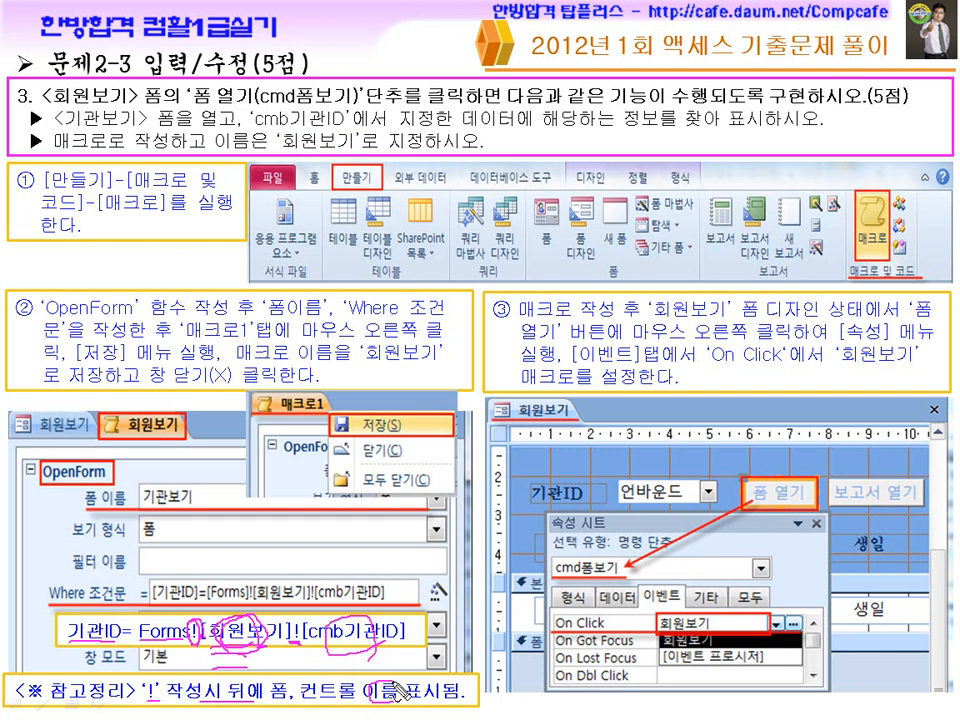
pyautogui.moveTo(360, 624); pyautogui.dragTo(383, 655)
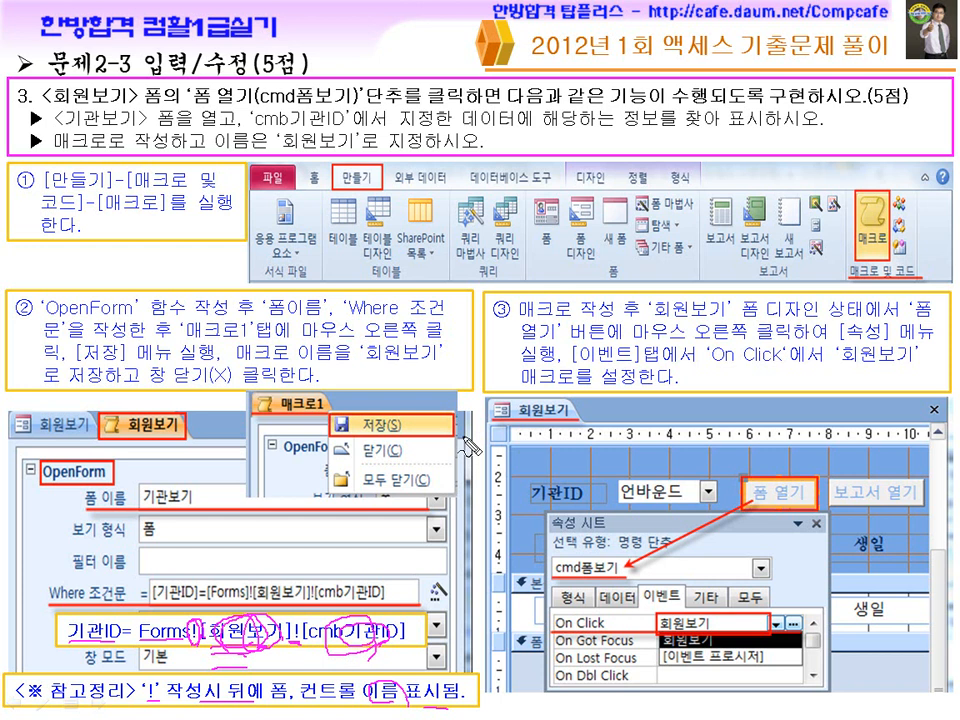
pyautogui.press('e')
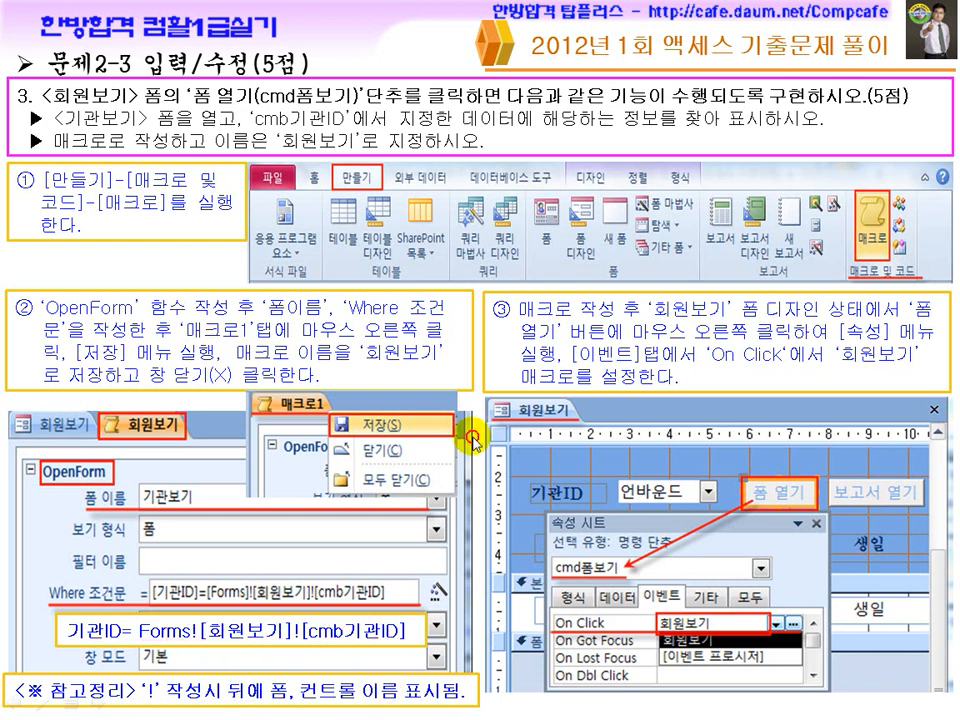
pyautogui.press('Right')
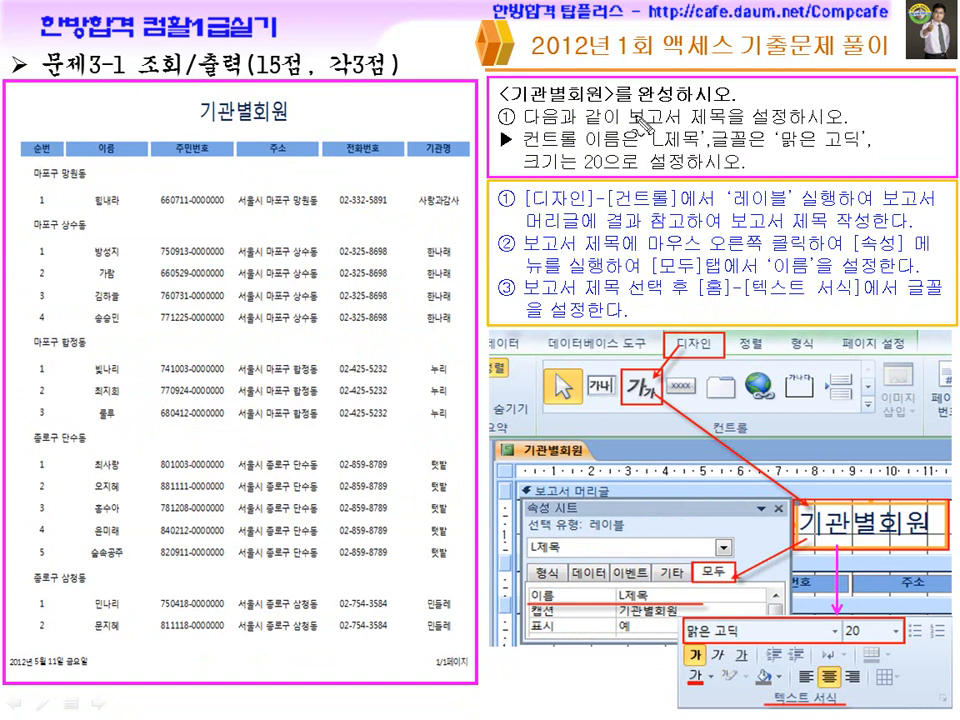
# Step: Mark the title requirements on the problem 3-1 slide: 보고서 제목, control name L제목, font 맑은 고딕 and size 20
pyautogui.moveTo(610, 124); pyautogui.dragTo(648, 124)
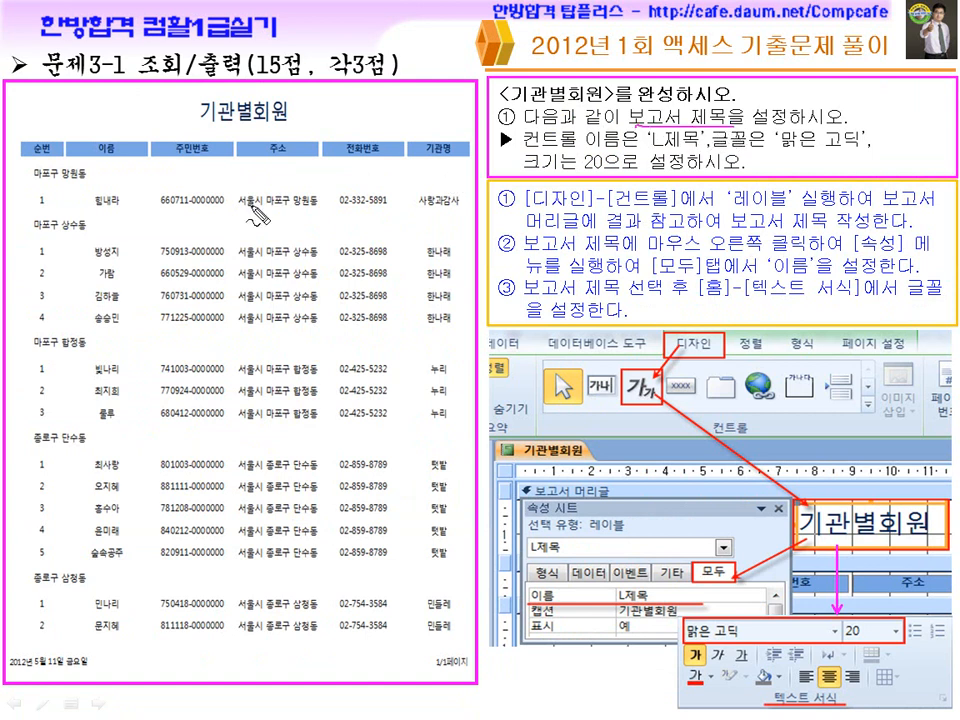
pyautogui.moveTo(288, 88); pyautogui.dragTo(297, 122)
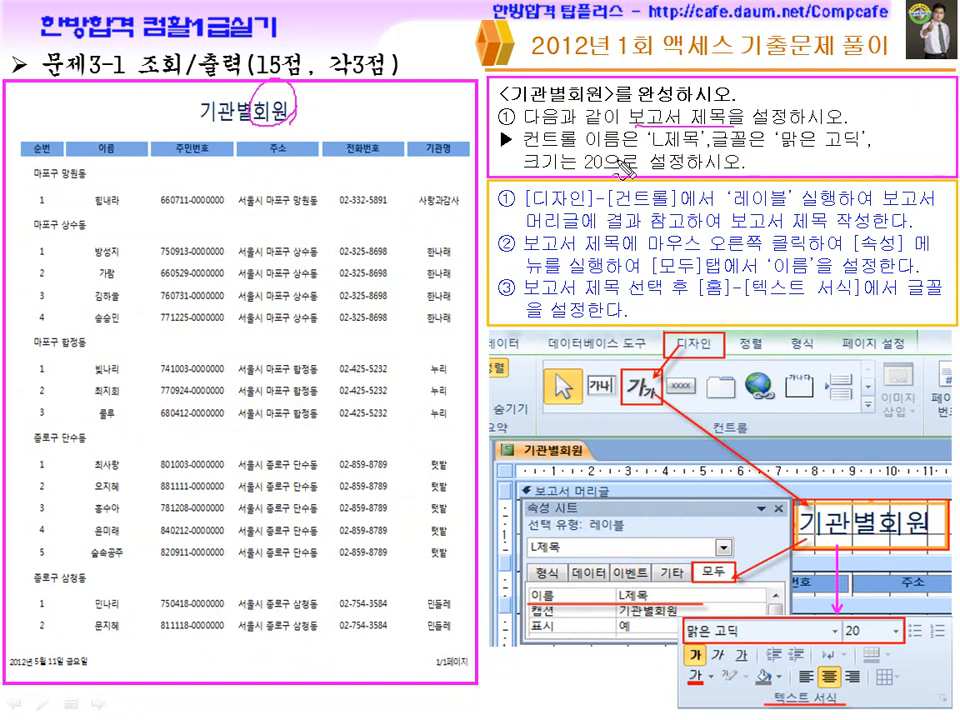
pyautogui.moveTo(800, 152); pyautogui.dragTo(848, 150)
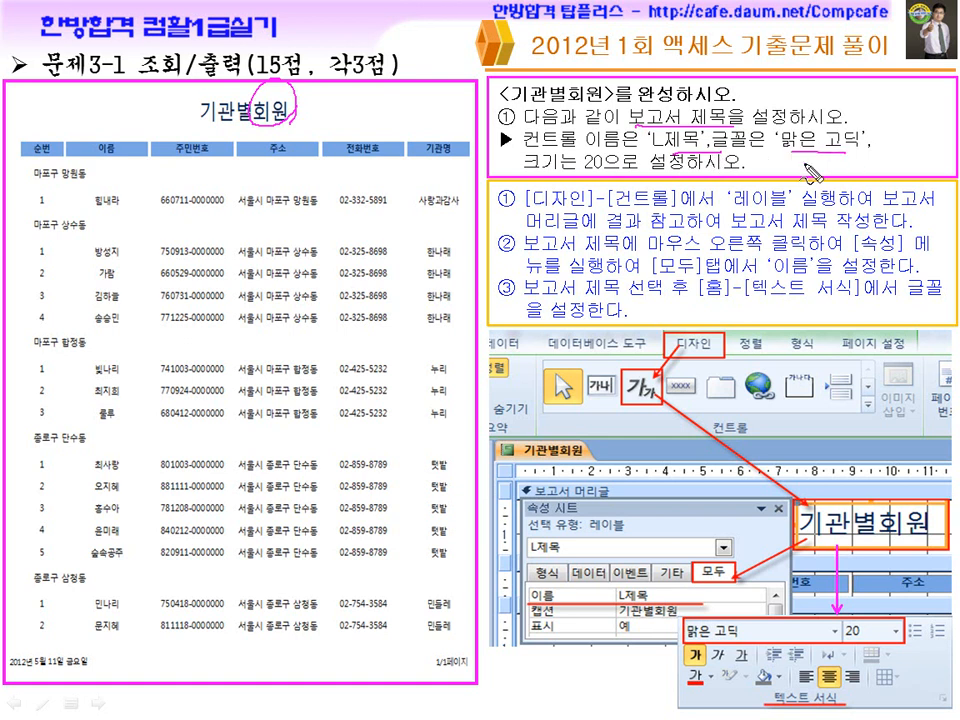
pyautogui.moveTo(583, 156); pyautogui.dragTo(588, 172)
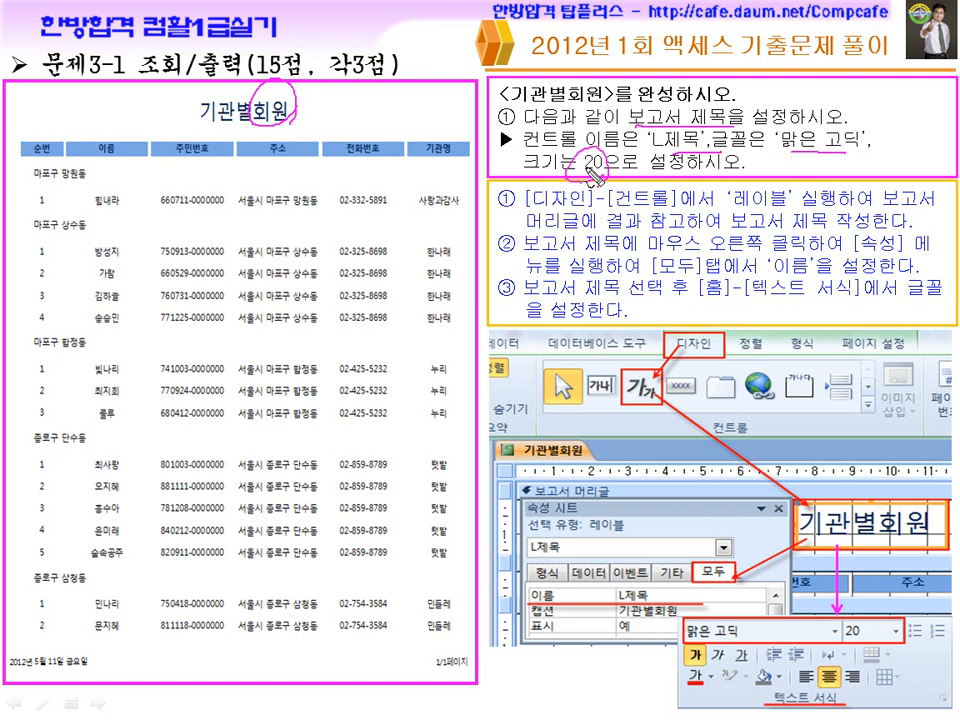
# Step: Switch to Access with the Hangul exam document visible behind it, and open the 기관별회원 report in Design view
pyautogui.press('super')
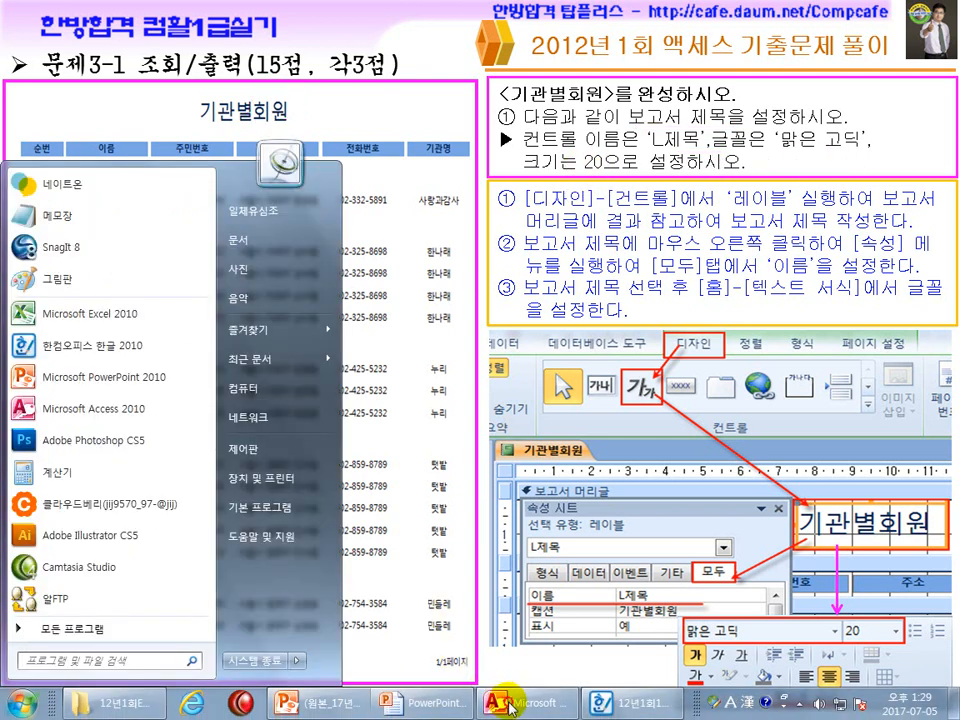
pyautogui.click(515, 703)
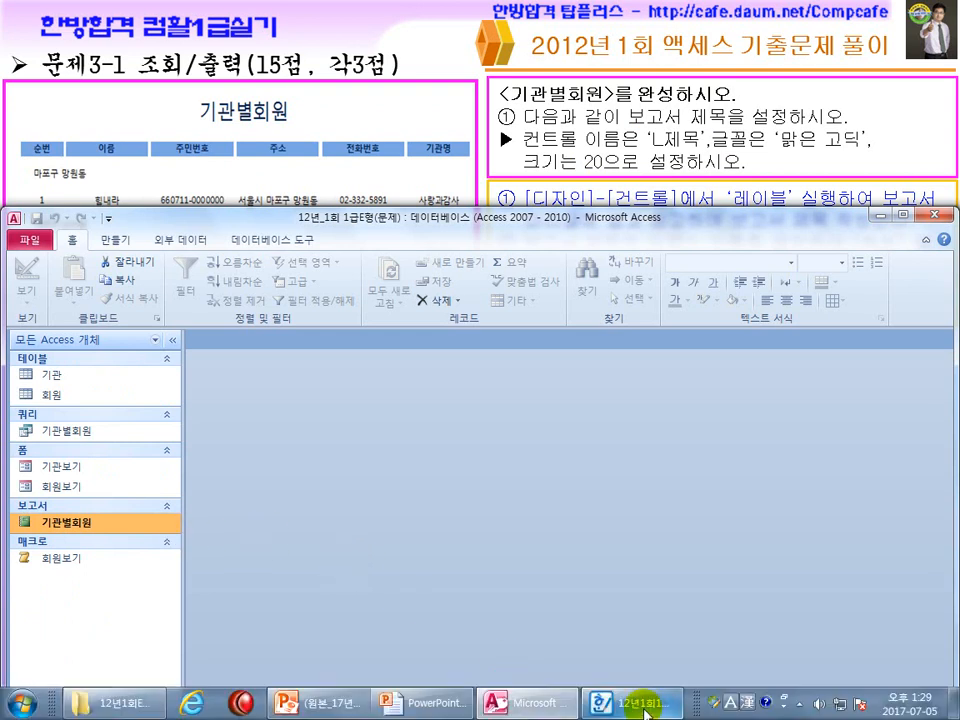
pyautogui.click(656, 708)
pyautogui.rightClick(100, 522)
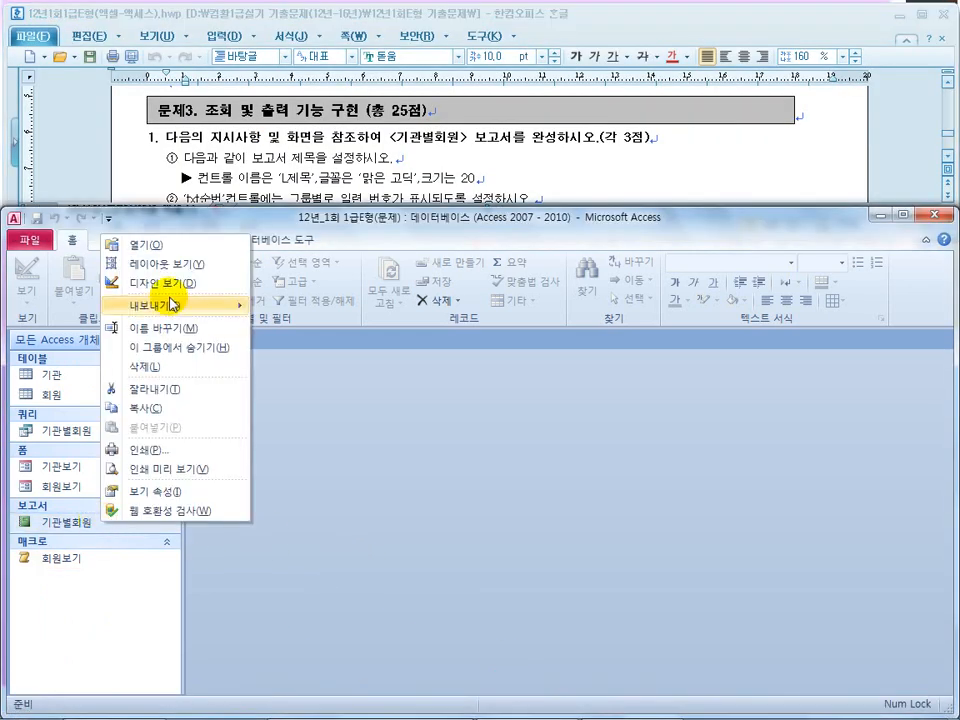
pyautogui.click(140, 283)
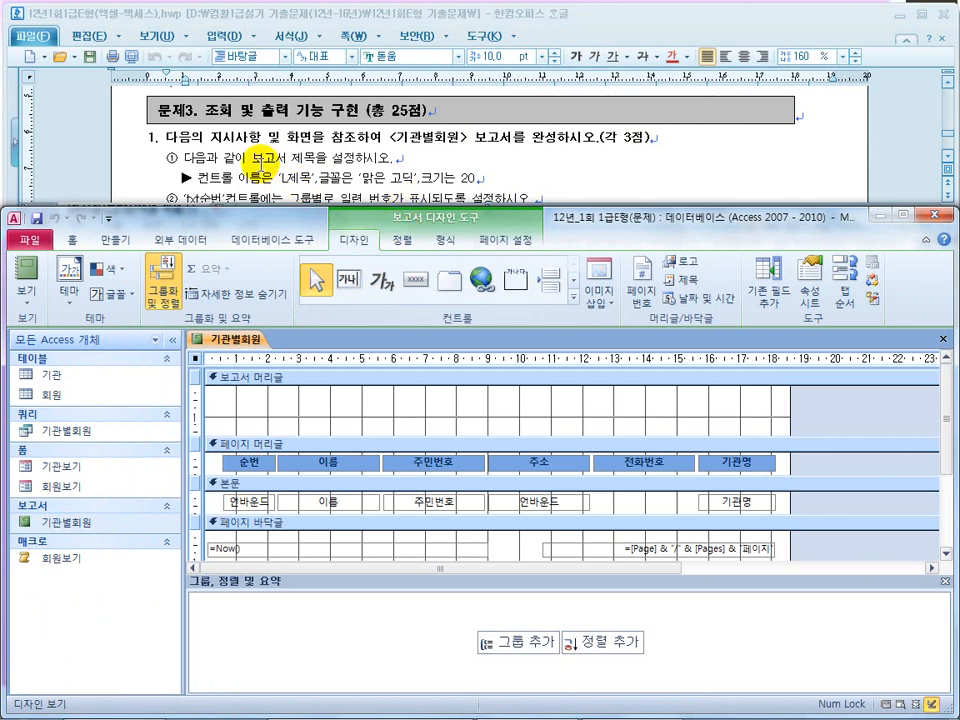
# Step: Add a label reading 기관별회원 near the middle of the report header, following the sample report in the Hangul document
pyautogui.click(450, 412)
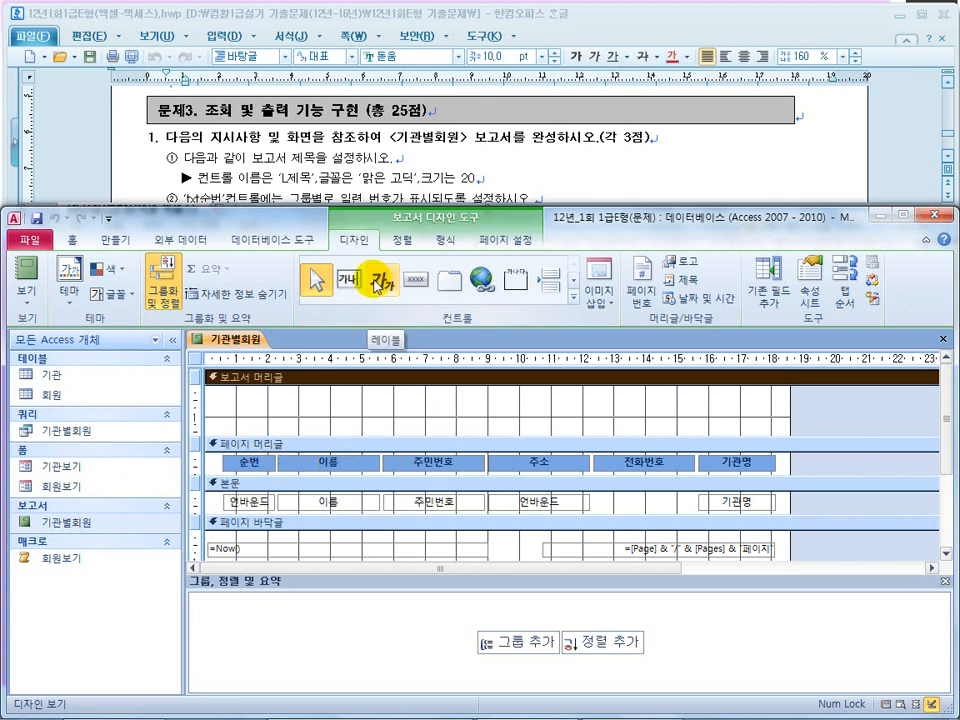
pyautogui.click(378, 283)
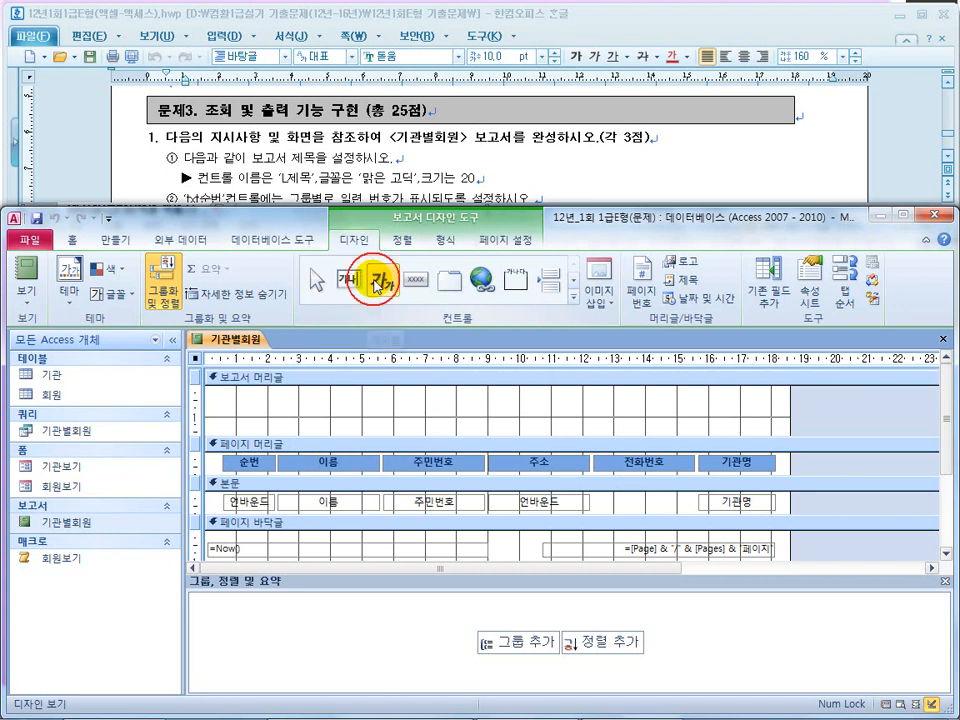
pyautogui.click(417, 404)
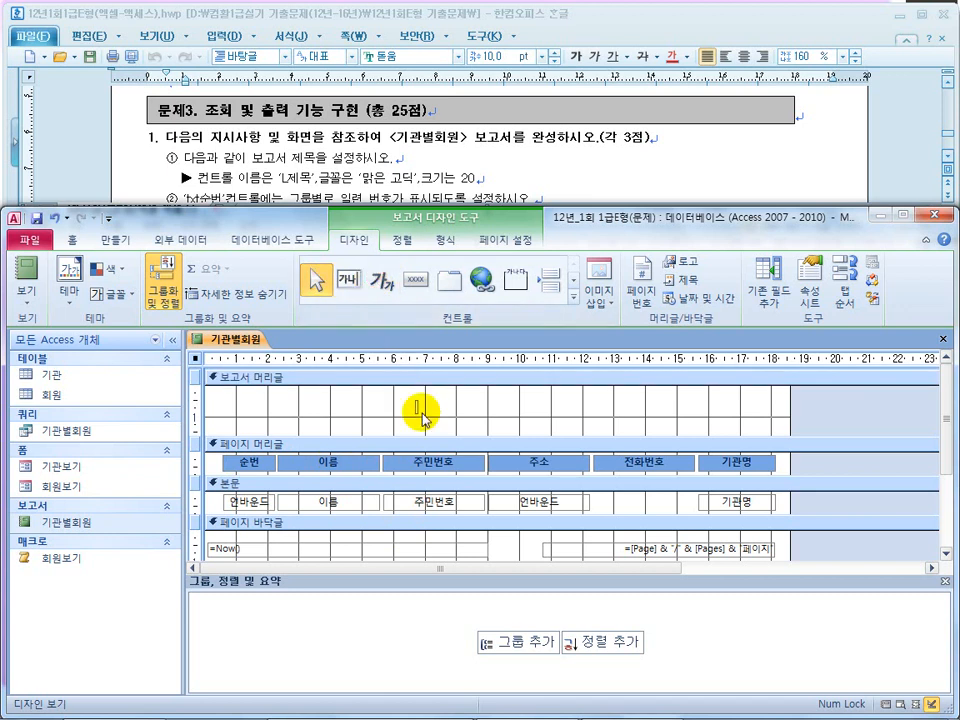
pyautogui.click(391, 197)
pyautogui.scroll(-6, 395, 200)
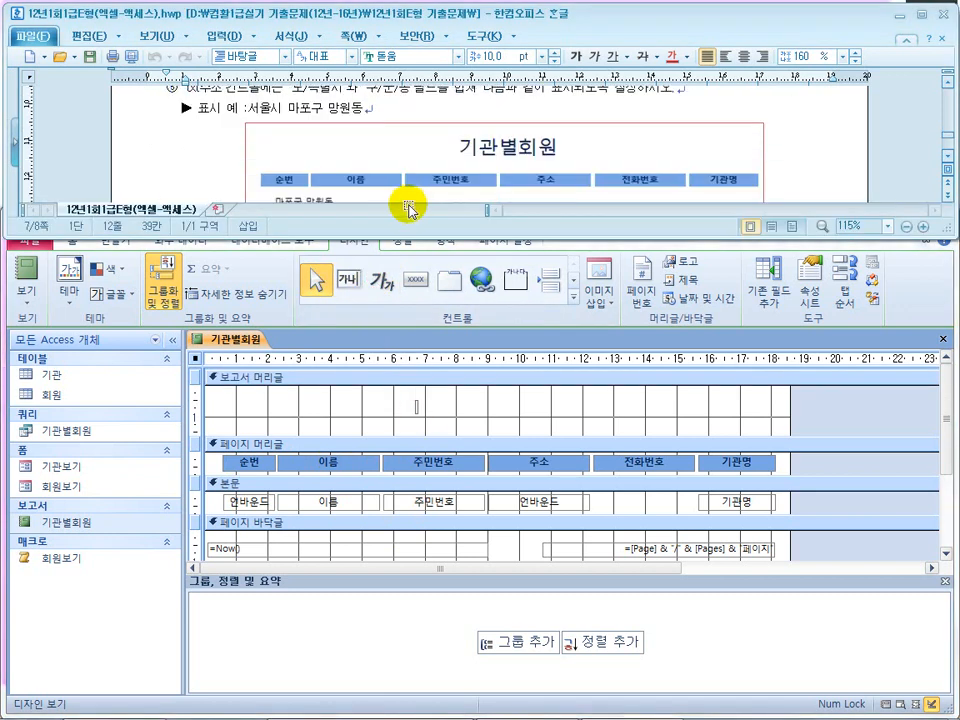
pyautogui.click(418, 404)
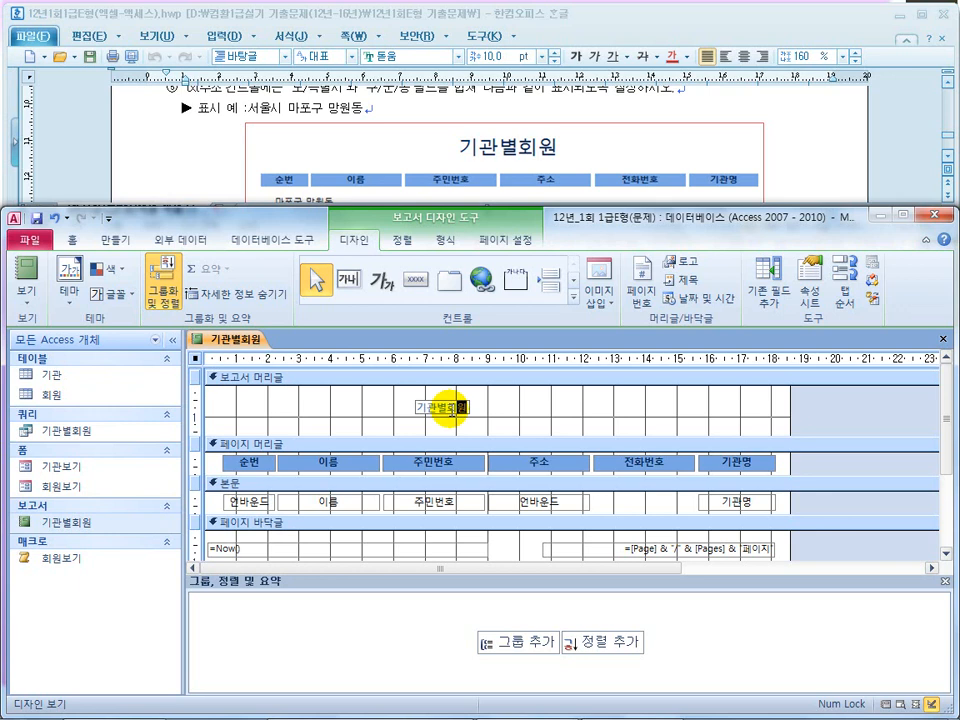
pyautogui.click(450, 407)
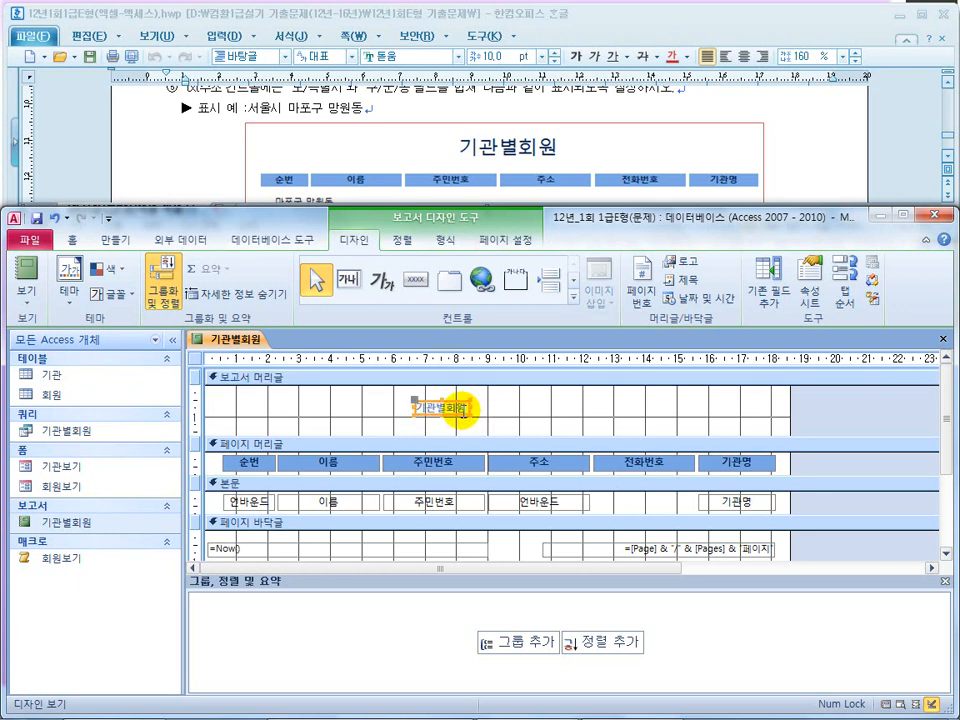
# Step: Name the report header's title label L제목 in its properties and close the property sheet
pyautogui.rightClick(461, 410)
pyautogui.click(488, 709)
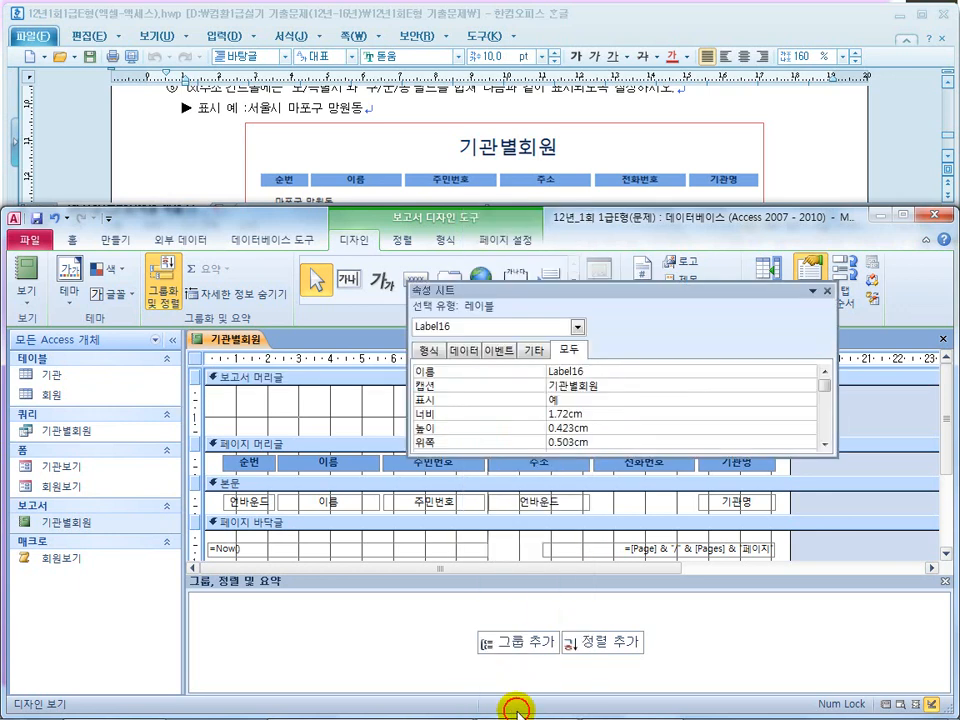
pyautogui.click(212, 150)
pyautogui.scroll(1, 212, 150)
pyautogui.scroll(2, 212, 150)
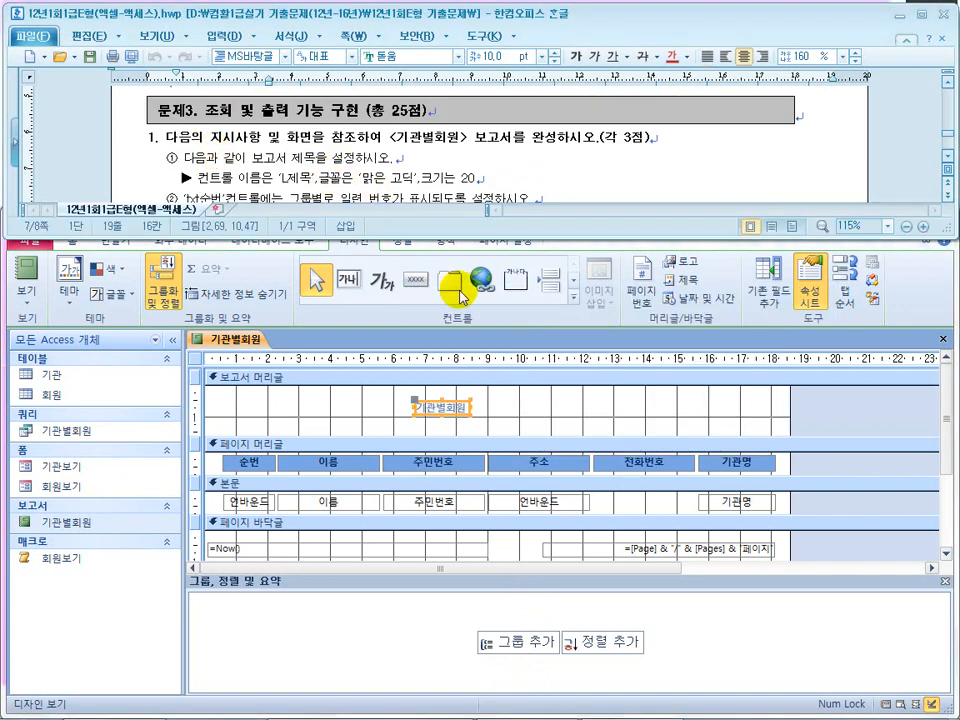
pyautogui.click(438, 405)
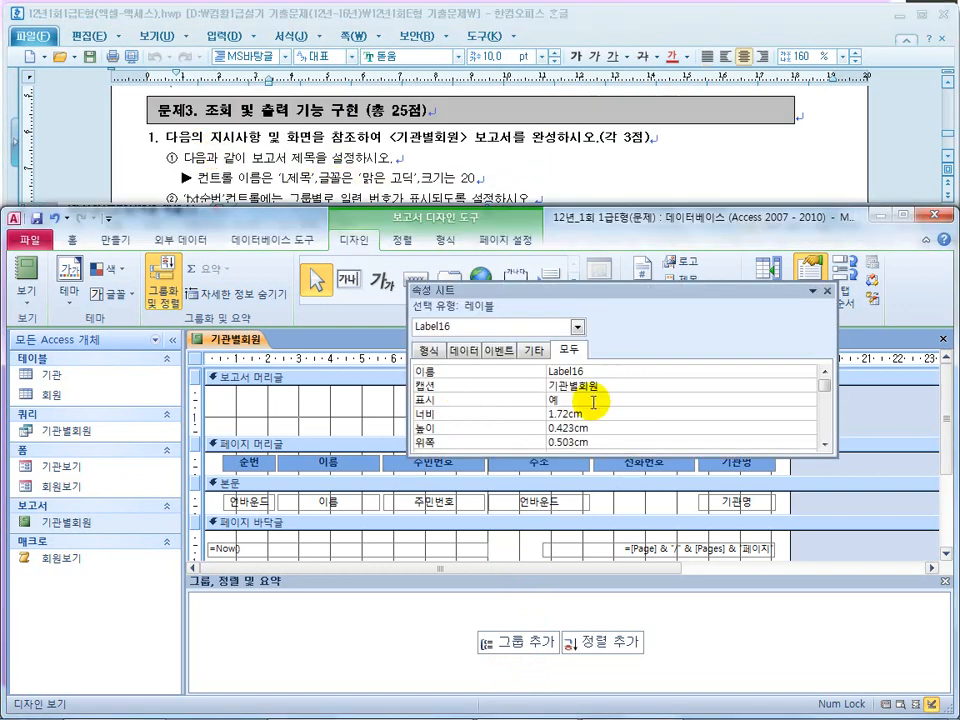
pyautogui.doubleClick(563, 371)
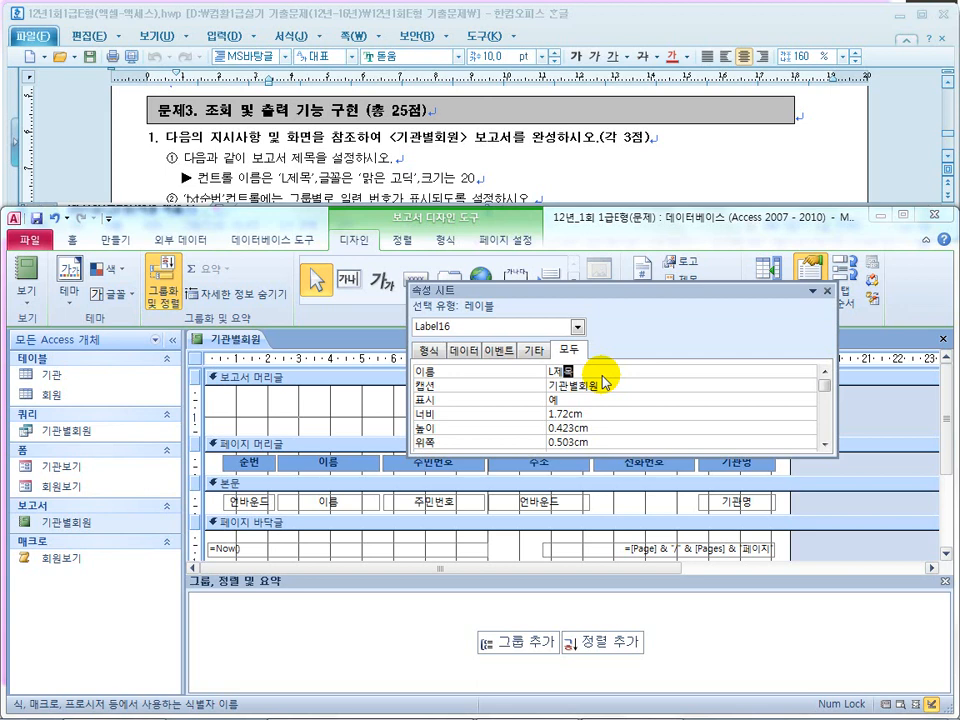
pyautogui.write('L제목')
pyautogui.press('Return')
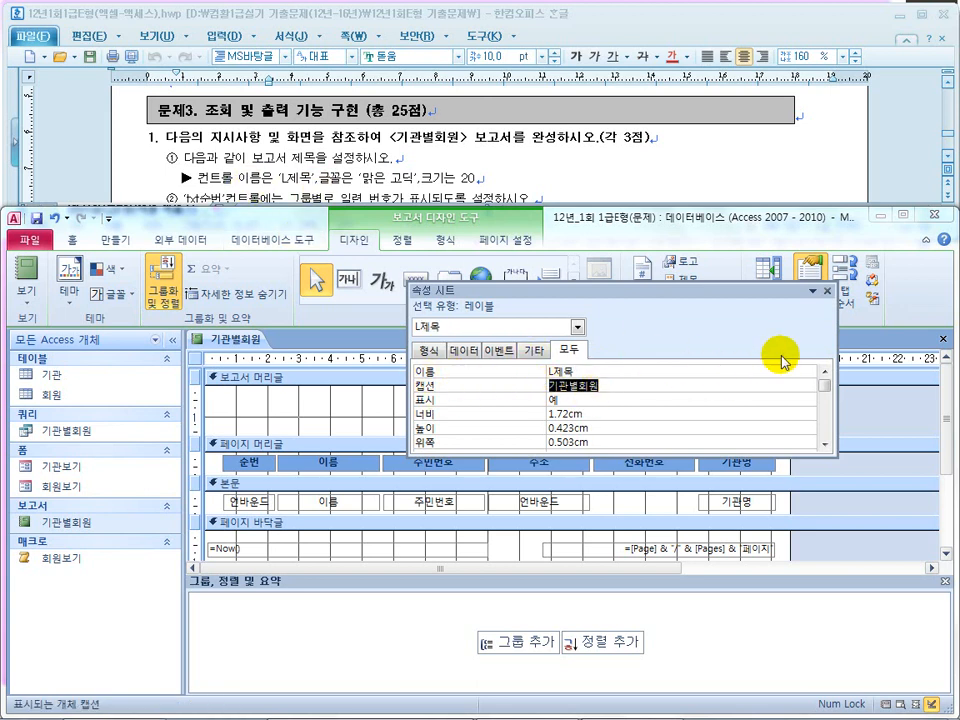
pyautogui.click(826, 291)
# Step: Set the title label's font size to 20 and enlarge its box to make room for the text
pyautogui.click(76, 243)
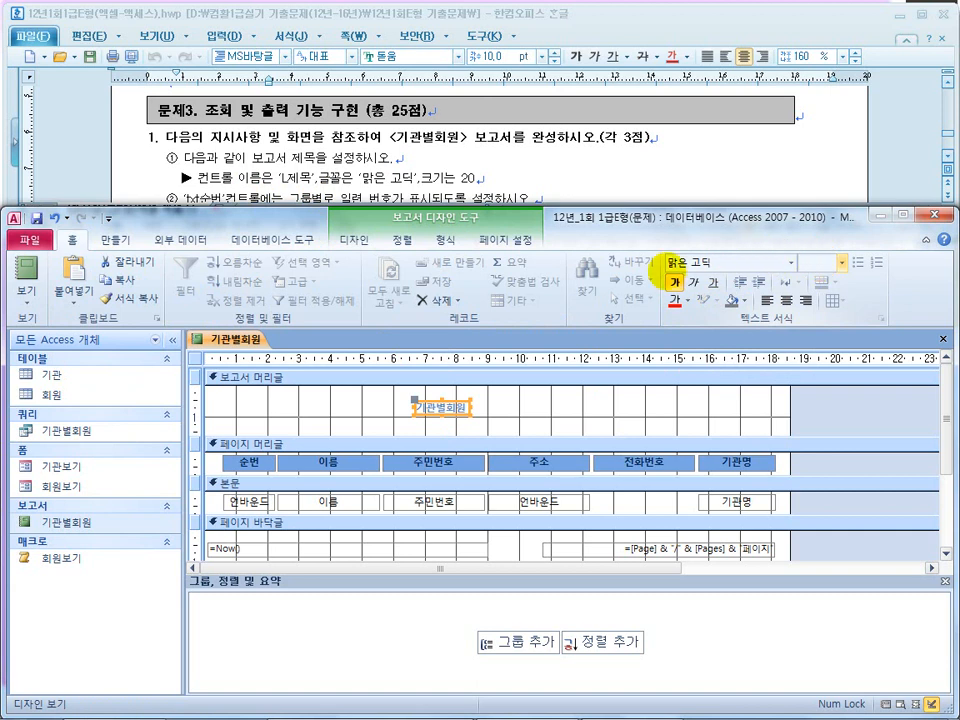
pyautogui.write('20')
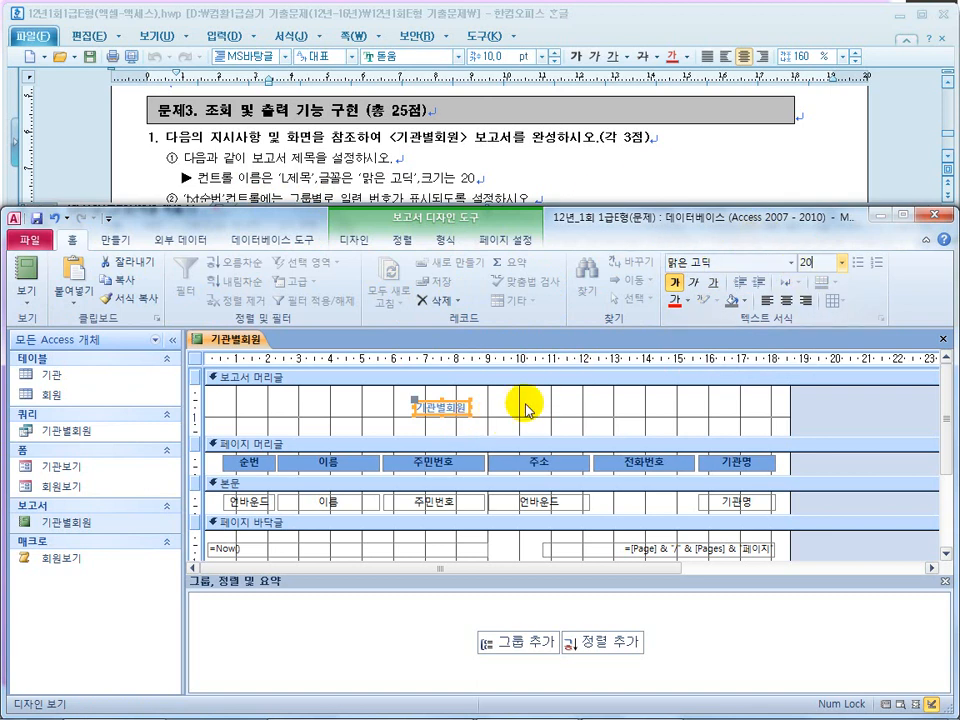
pyautogui.press('Return')
pyautogui.moveTo(470, 413); pyautogui.dragTo(607, 426)
# Step: Center the title label in the report header as in the sample, and adjust its width and height to fit the text
pyautogui.click(399, 154)
pyautogui.scroll(-5, 401, 171)
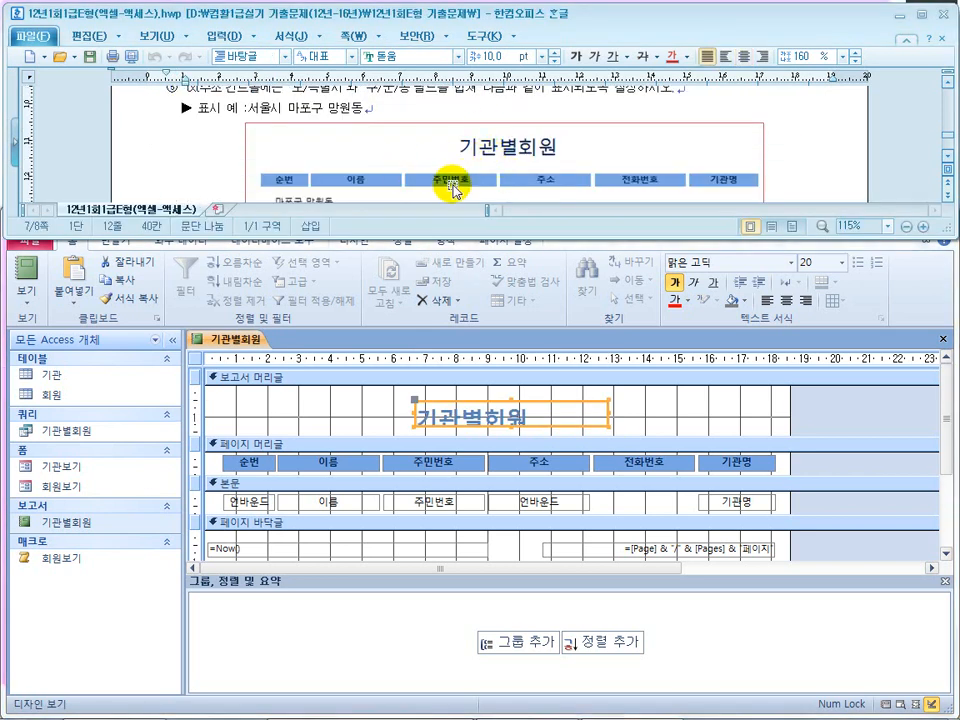
pyautogui.click(456, 429)
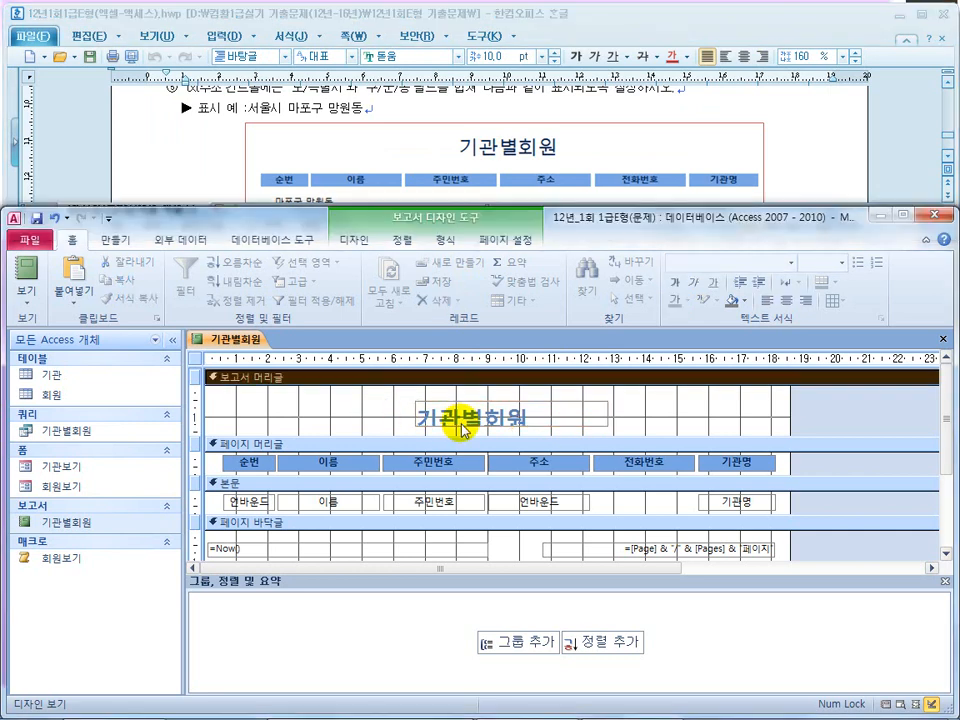
pyautogui.moveTo(462, 429); pyautogui.dragTo(484, 428)
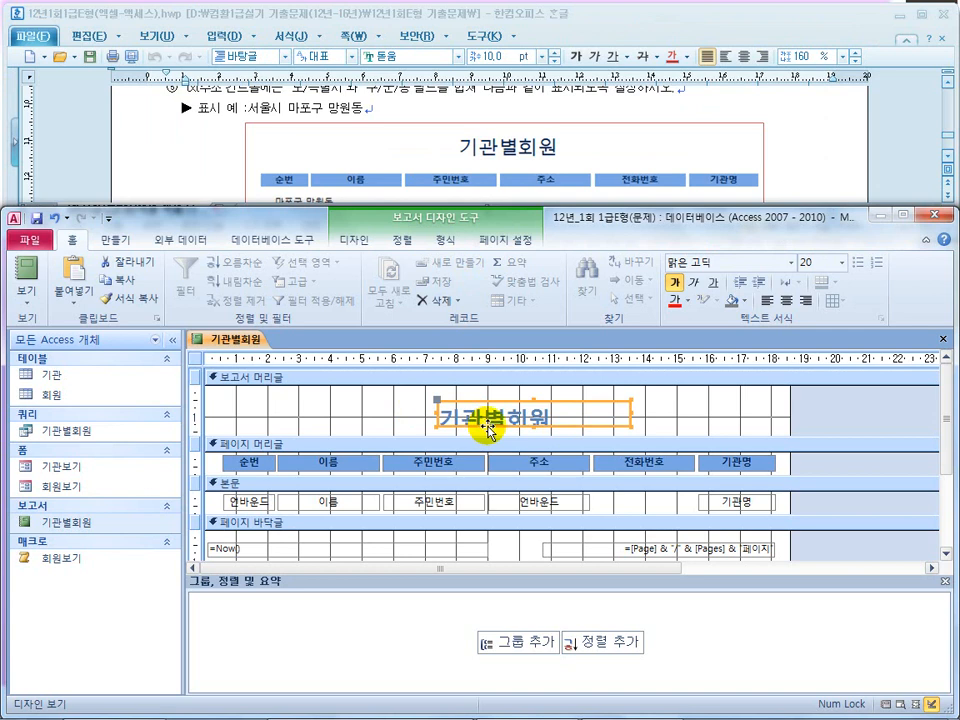
pyautogui.moveTo(631, 418); pyautogui.dragTo(568, 412)
pyautogui.moveTo(500, 398); pyautogui.dragTo(502, 393)
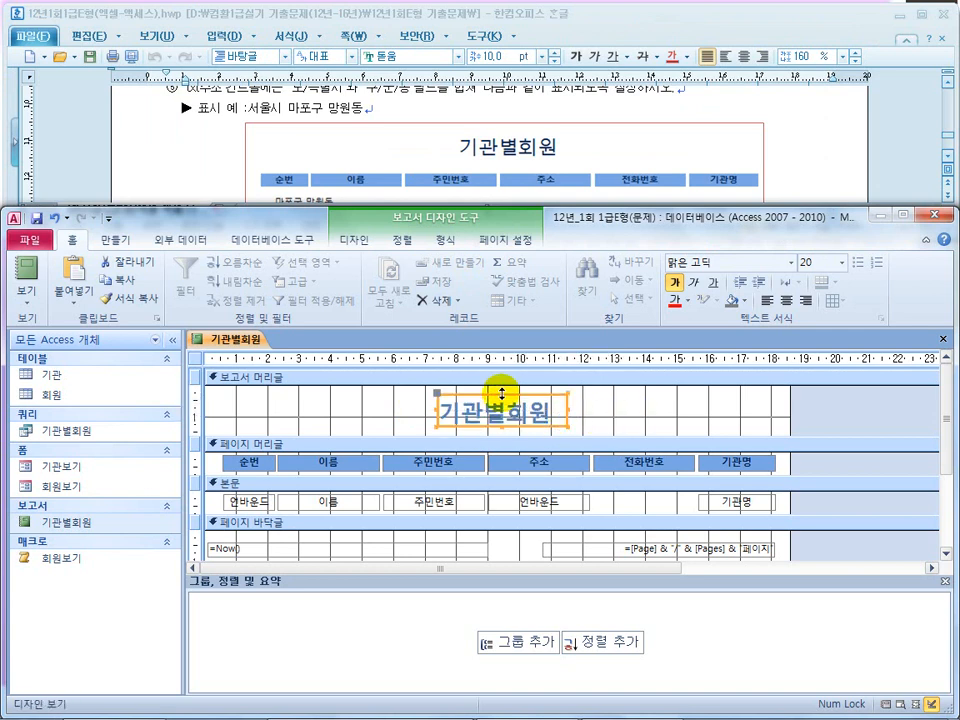
pyautogui.moveTo(566, 408); pyautogui.dragTo(553, 403)
pyautogui.click(585, 420)
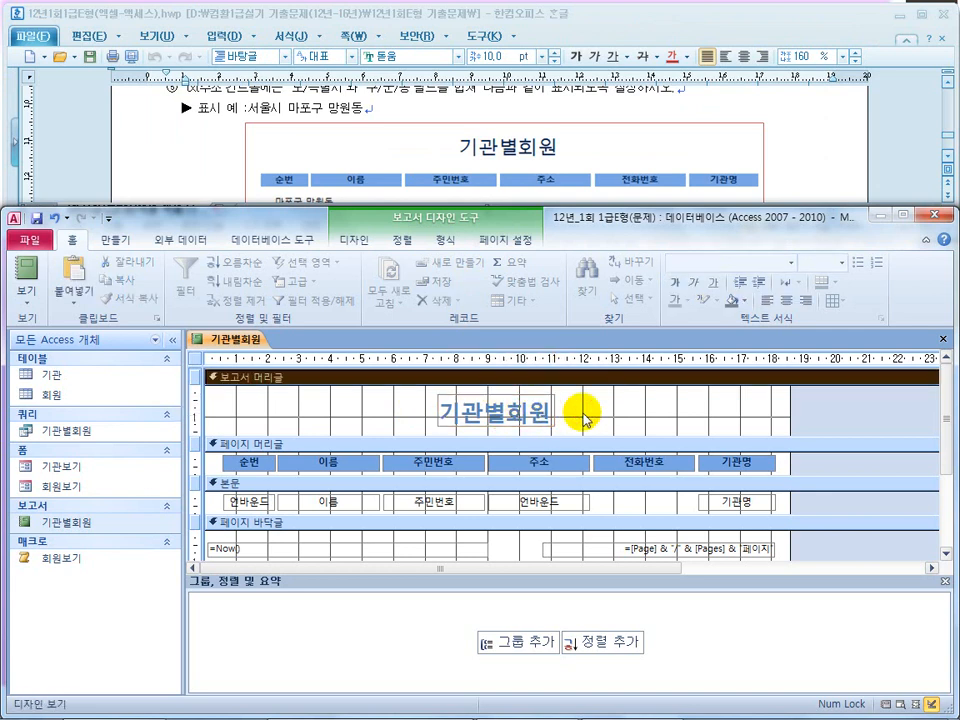
# Step: Set the Control Source of the txt순번 text box in the detail section to =1, as a start on task ②
pyautogui.click(225, 145)
pyautogui.scroll(2, 227, 182)
pyautogui.moveTo(266, 118); pyautogui.dragTo(343, 118)
pyautogui.click(222, 141)
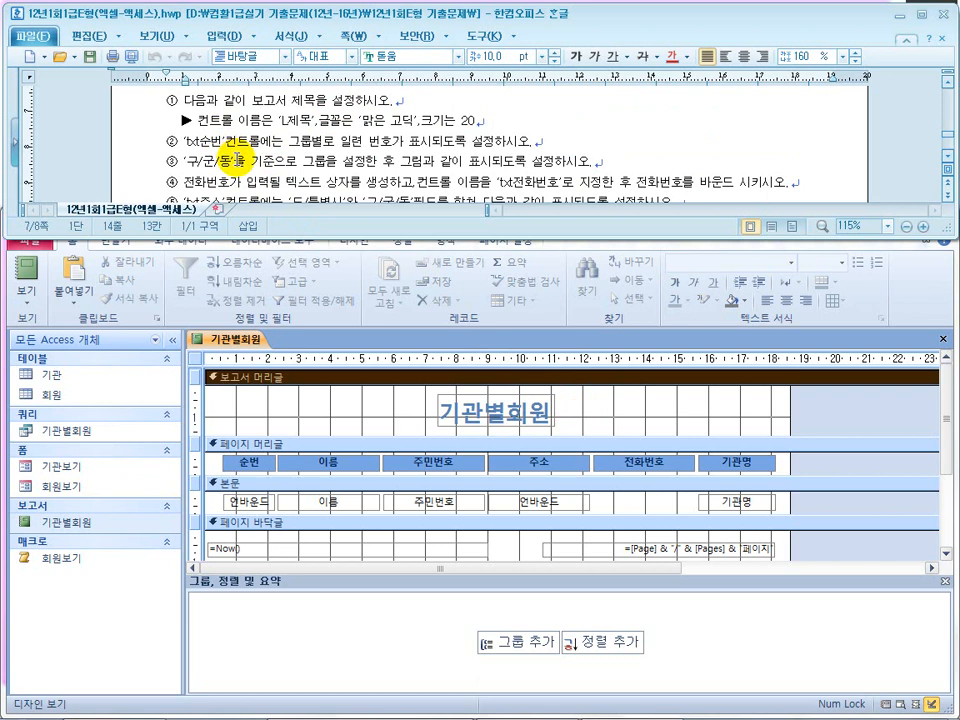
pyautogui.click(255, 505)
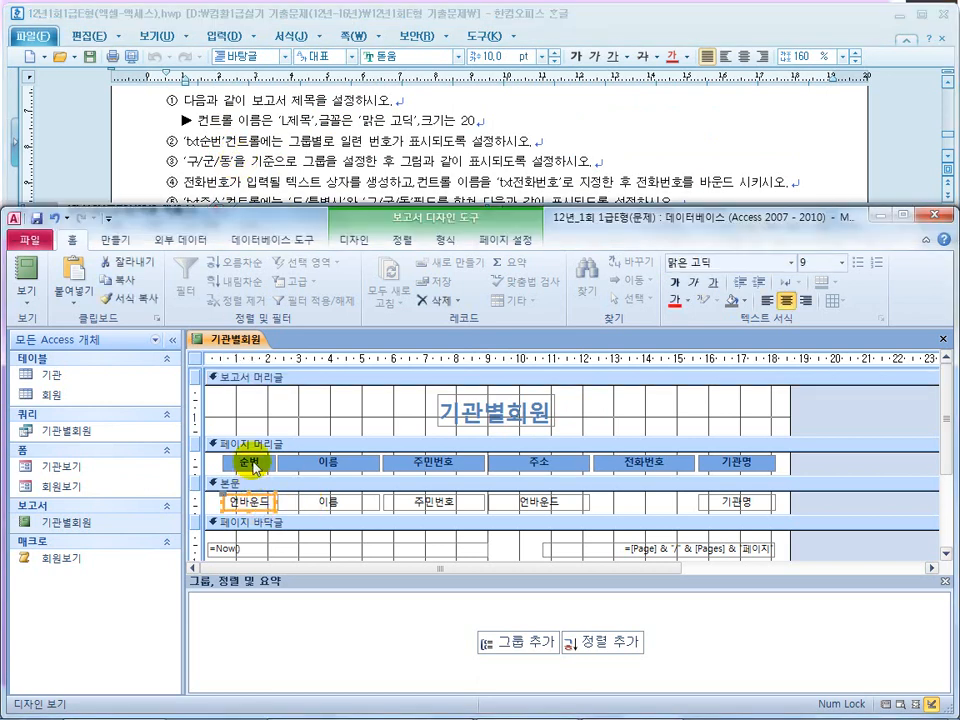
pyautogui.rightClick(254, 510)
pyautogui.click(289, 504)
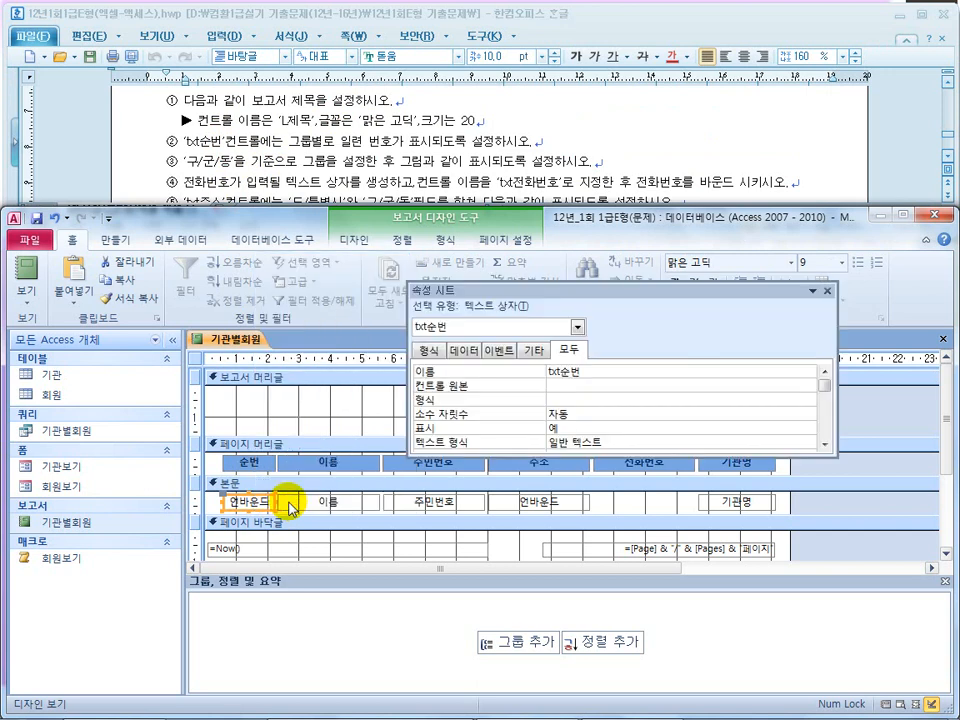
pyautogui.click(570, 386)
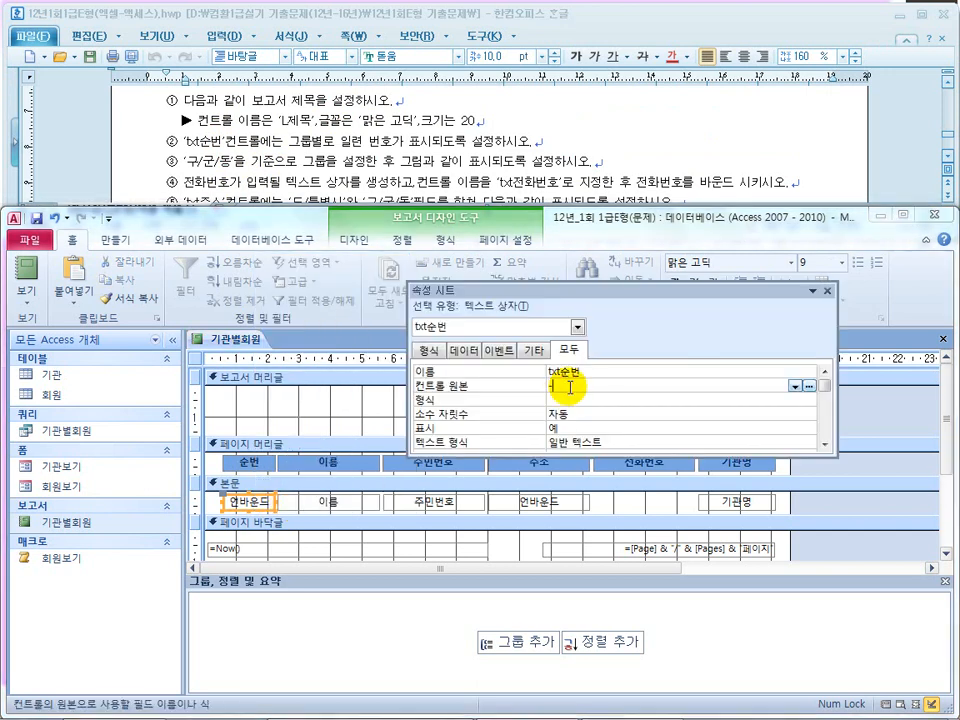
pyautogui.write('=1')
pyautogui.press('Return')
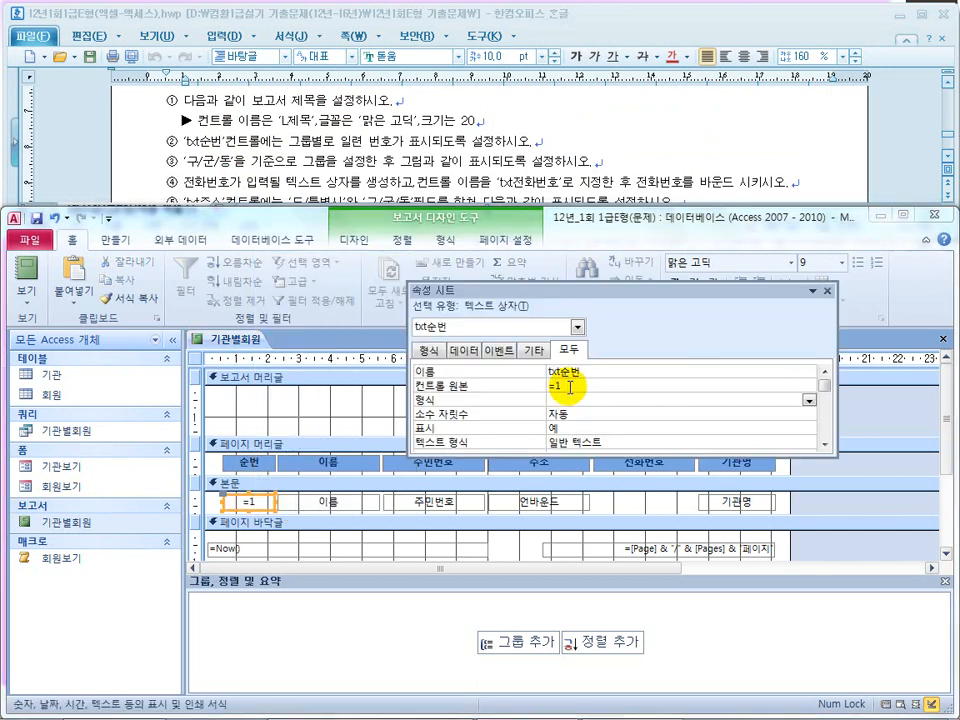
# Step: Show the report in Print Preview and compare its 순번 column with the per-group numbering in the Hangul sample
pyautogui.click(26, 292)
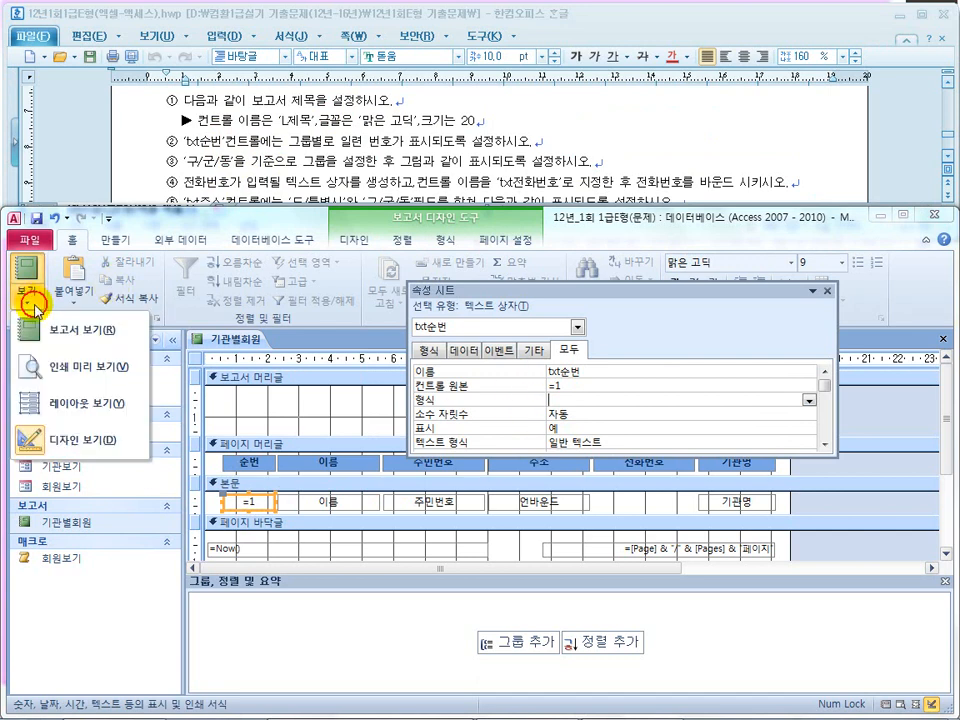
pyautogui.click(52, 370)
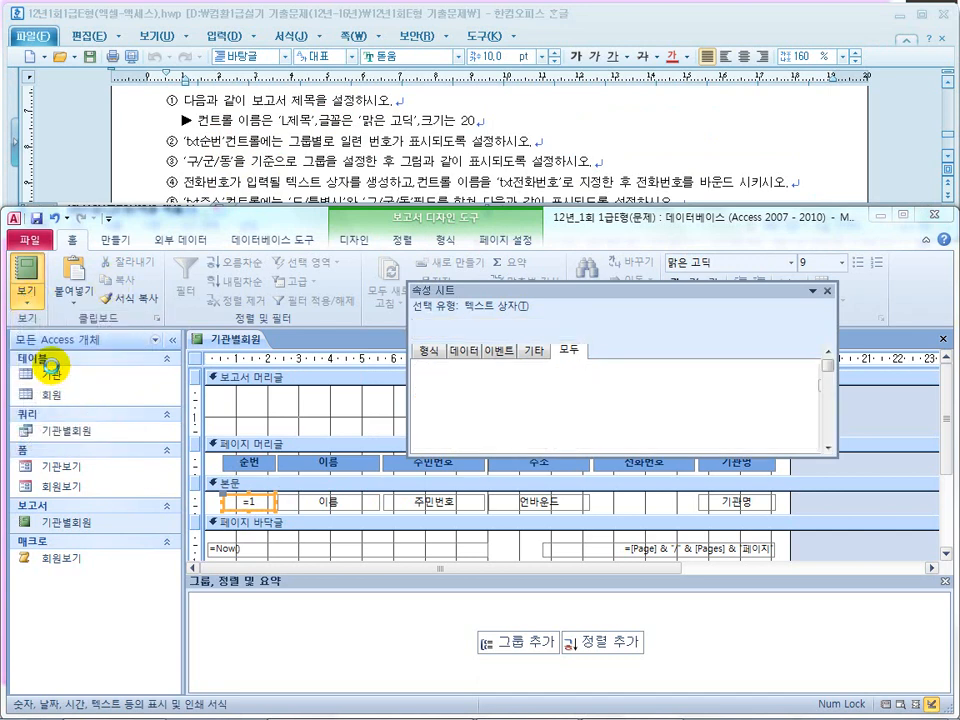
pyautogui.click(170, 117)
pyautogui.scroll(10, 150, 110)
pyautogui.scroll(3, 232, 165)
pyautogui.scroll(-8, 235, 163)
pyautogui.scroll(-8, 229, 162)
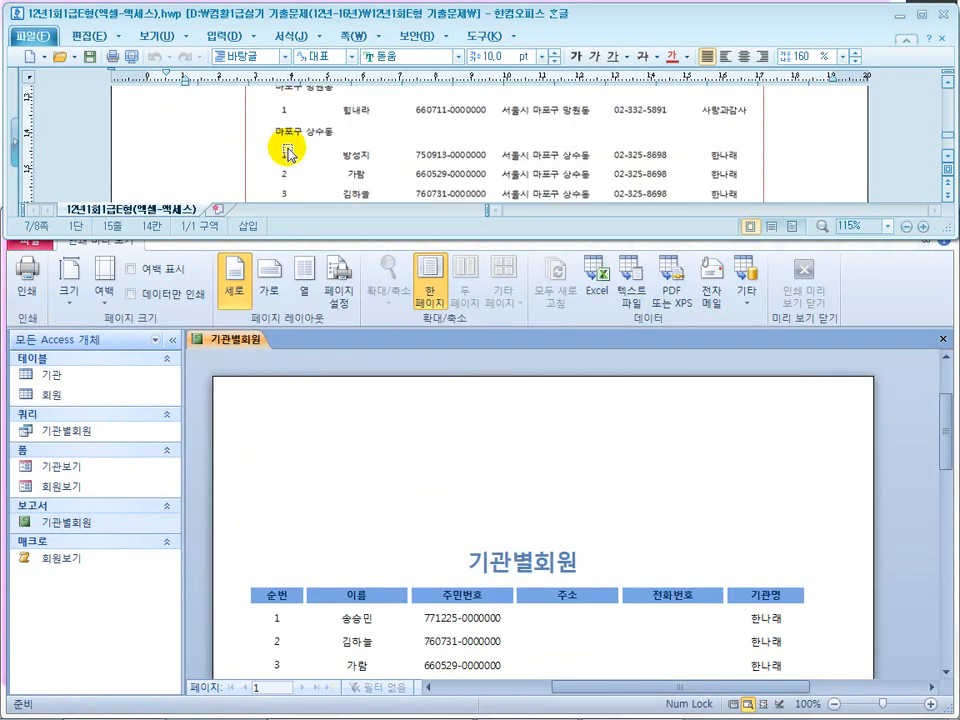
pyautogui.click(290, 498)
pyautogui.click(465, 480)
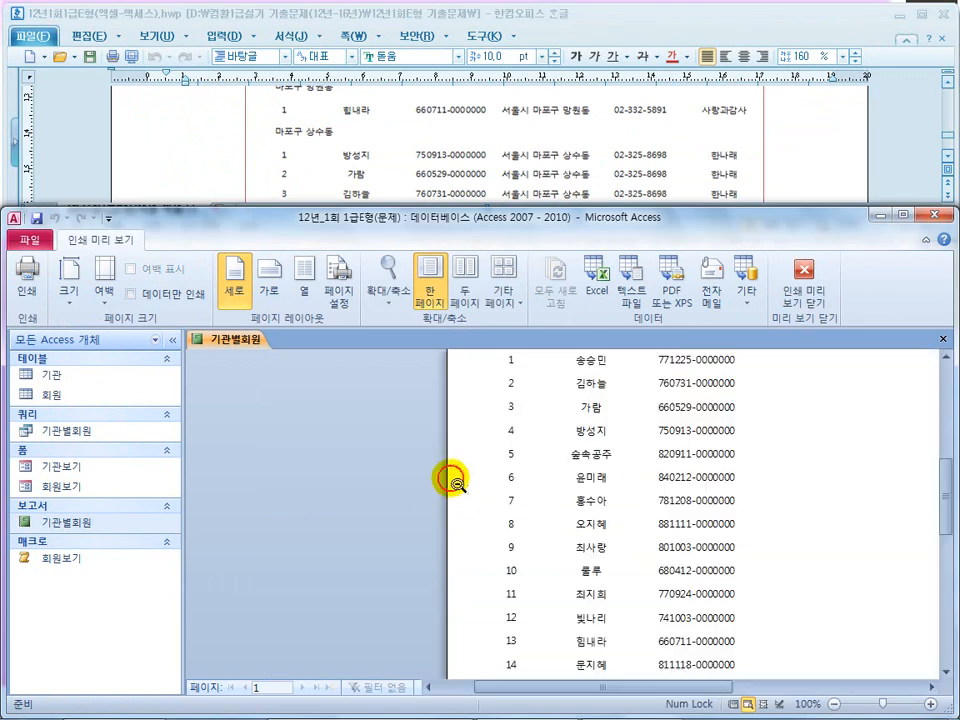
# Step: Compare the previewed 순번 numbering with the Hangul sample, reread task ② on per-group numbering, and close Print Preview
pyautogui.scroll(3, 465, 480)
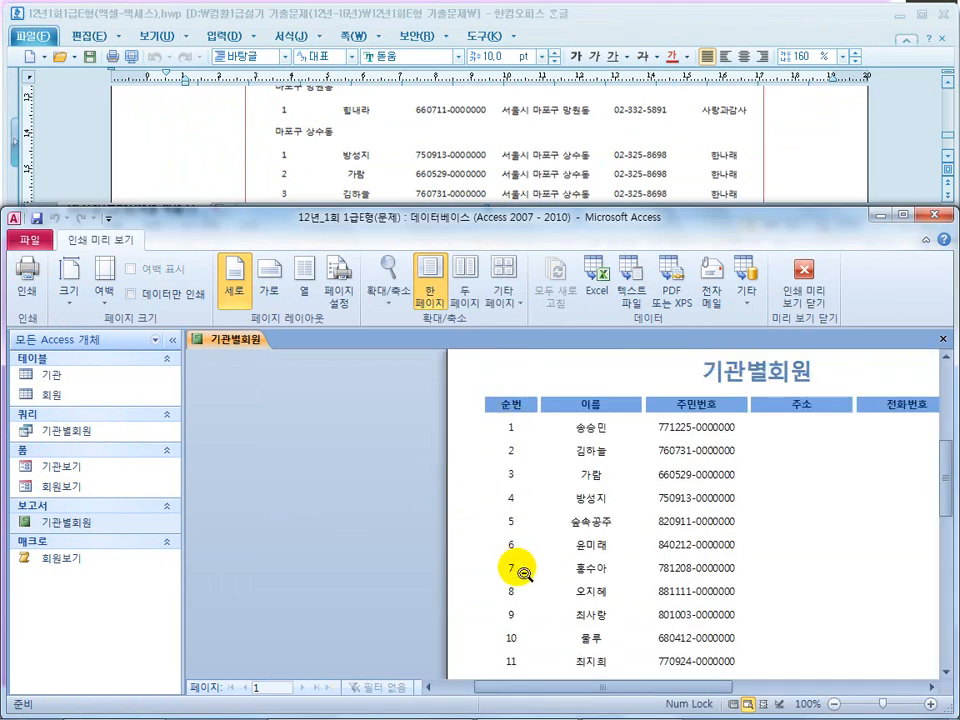
pyautogui.click(202, 165)
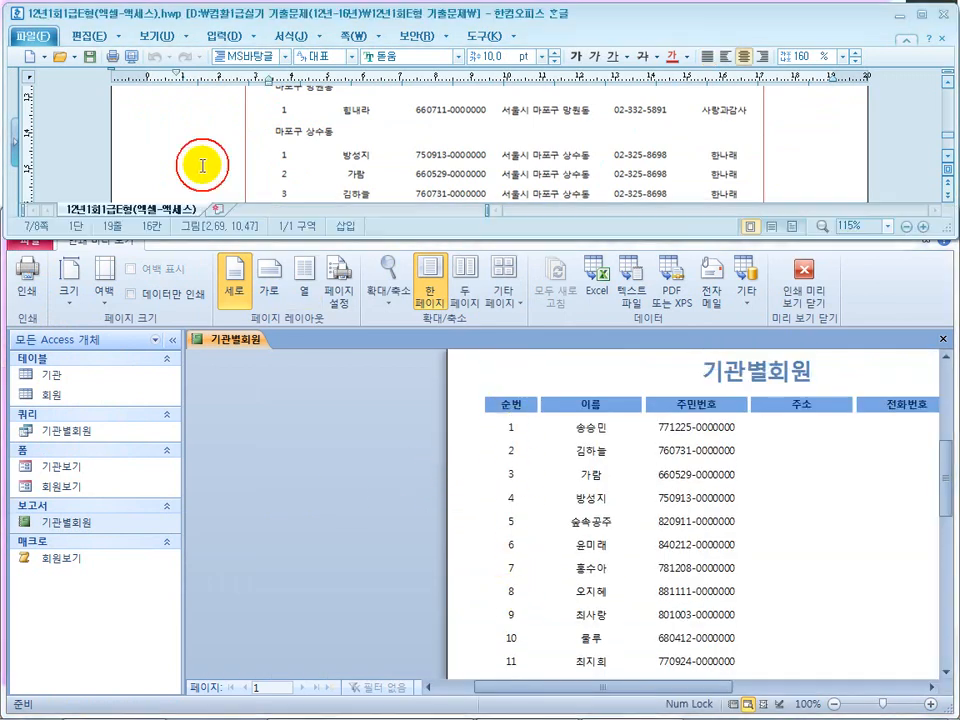
pyautogui.scroll(2, 200, 164)
pyautogui.scroll(-2, 285, 163)
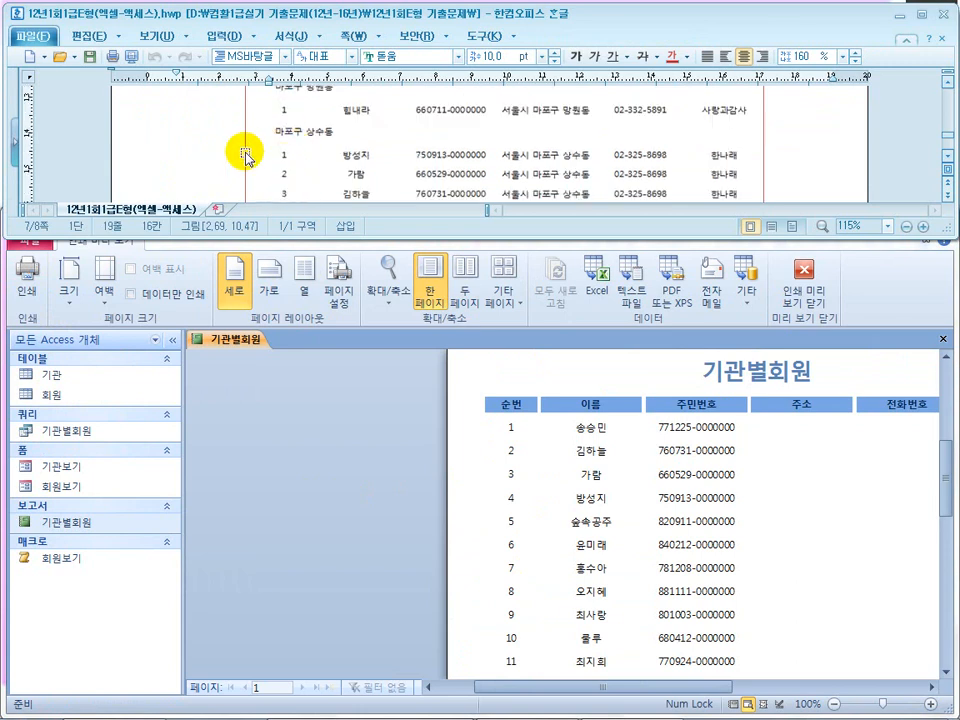
pyautogui.scroll(3, 205, 160)
pyautogui.scroll(3, 200, 163)
pyautogui.scroll(-1, 230, 150)
pyautogui.moveTo(357, 137); pyautogui.dragTo(303, 141)
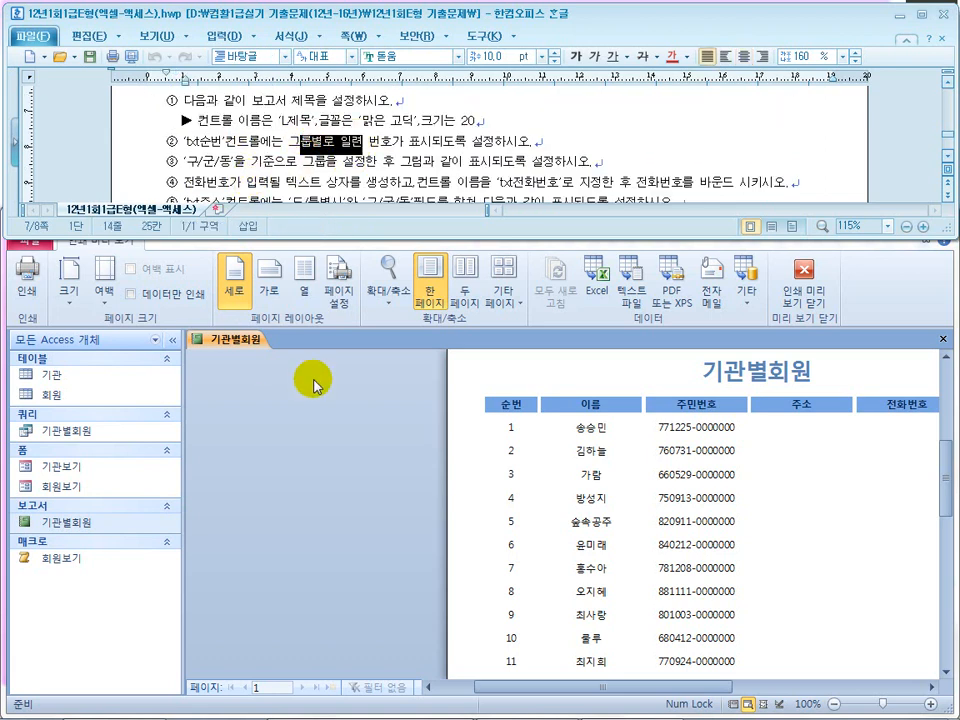
pyautogui.click(806, 308)
pyautogui.click(806, 308)
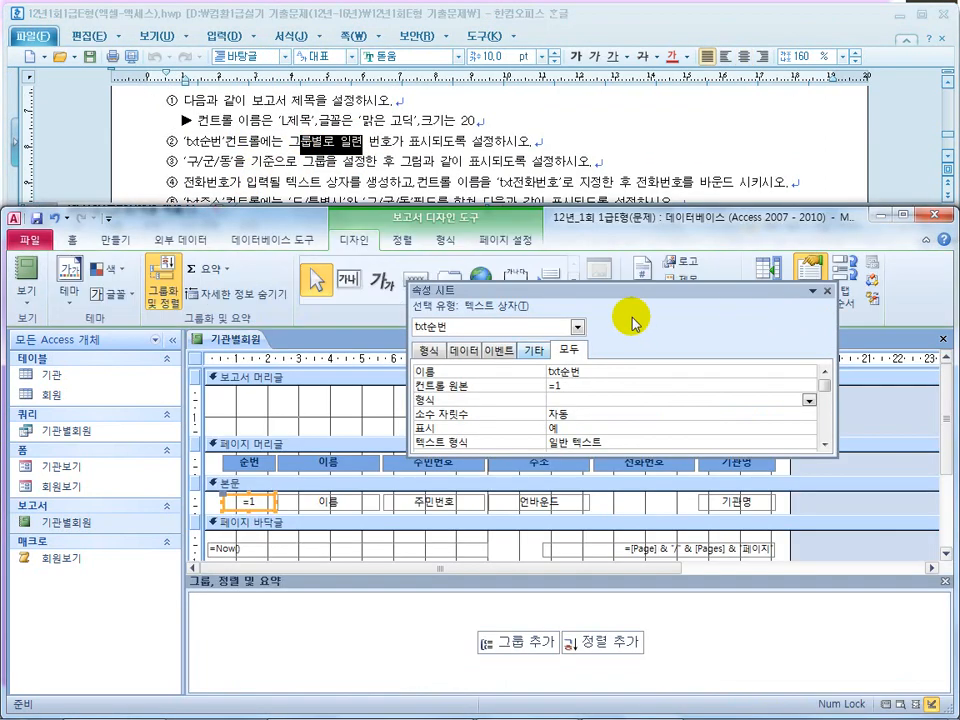
# Step: Examine the property categories of the txt순번 text box to find where its Control Source and running-sum settings are listed
pyautogui.click(432, 352)
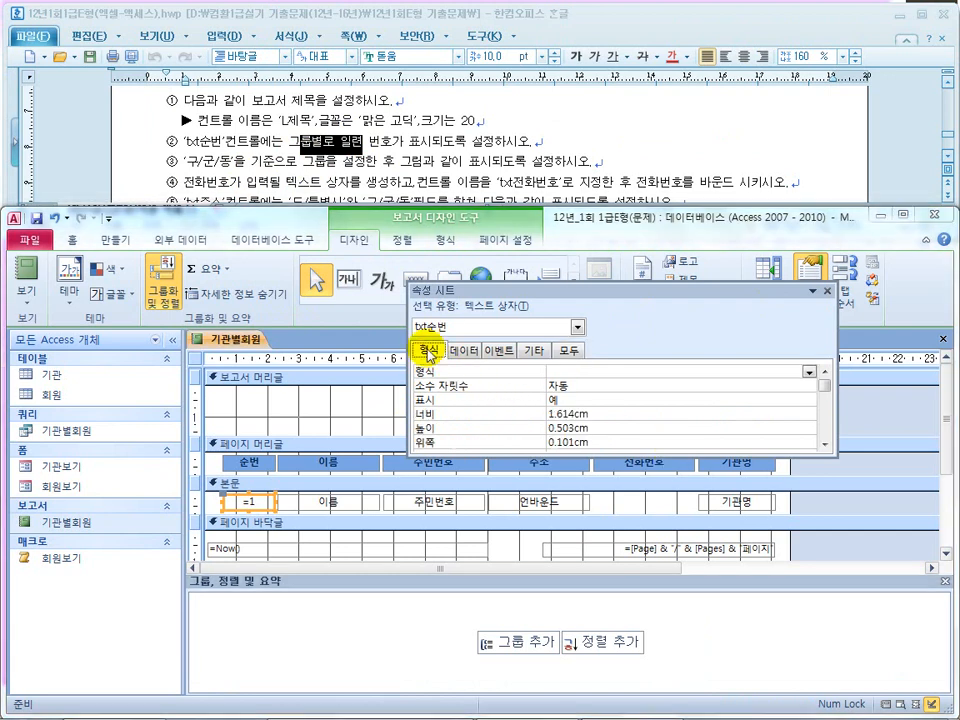
pyautogui.click(466, 353)
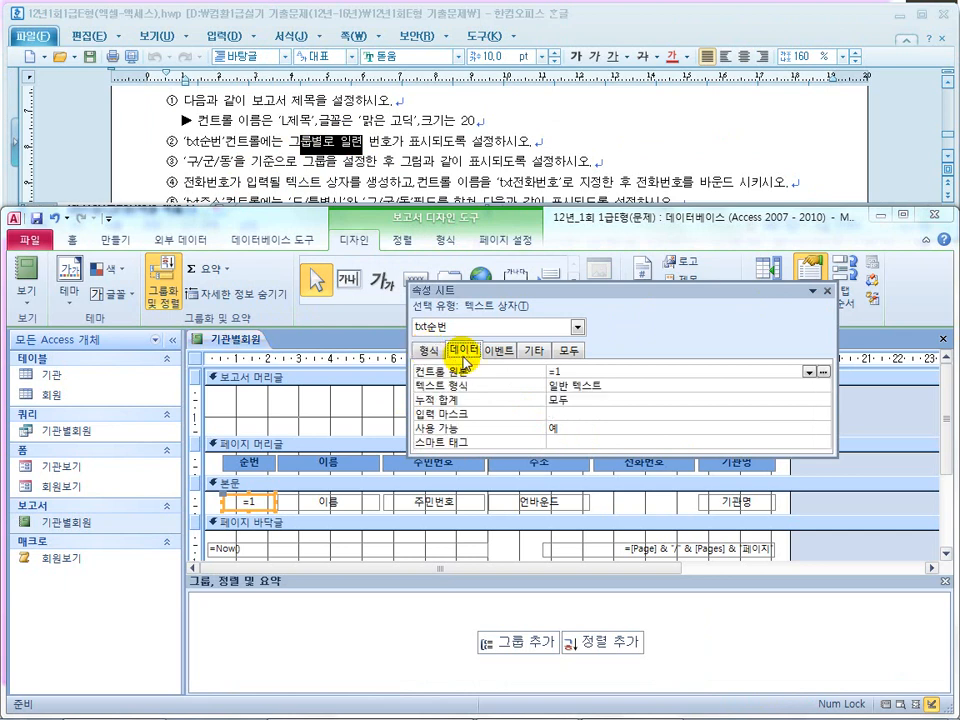
pyautogui.click(568, 350)
pyautogui.click(544, 383)
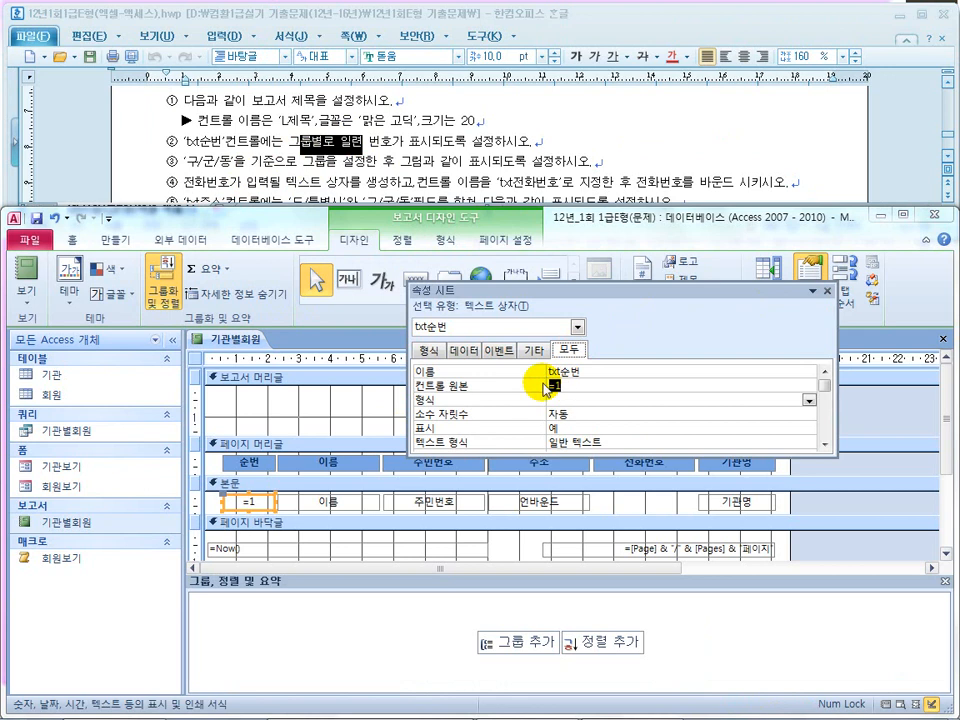
pyautogui.click(466, 351)
pyautogui.click(552, 371)
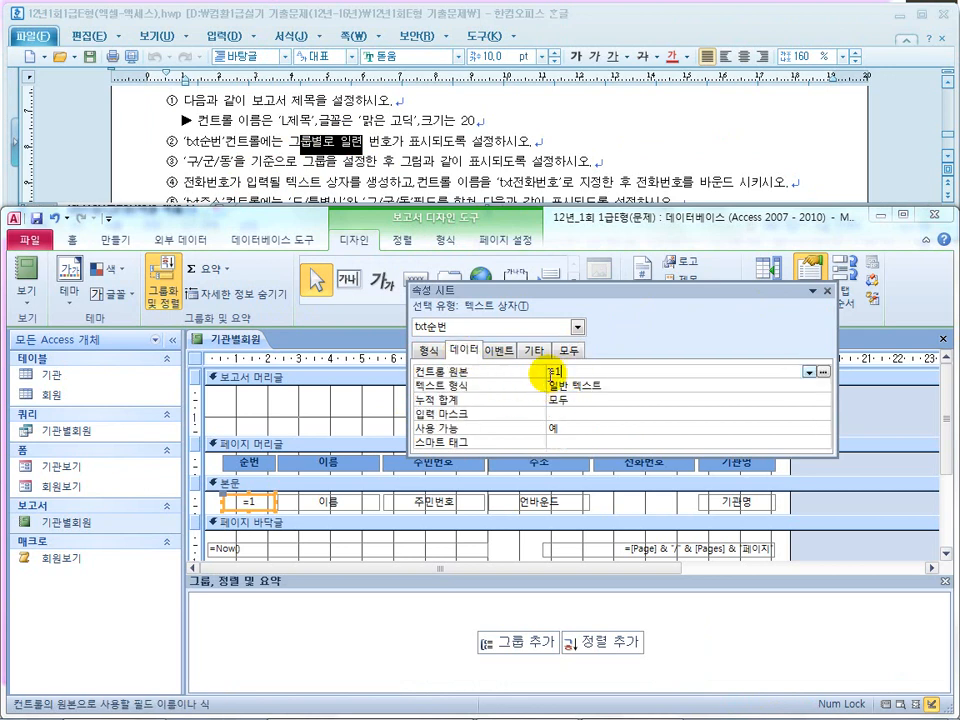
pyautogui.click(568, 350)
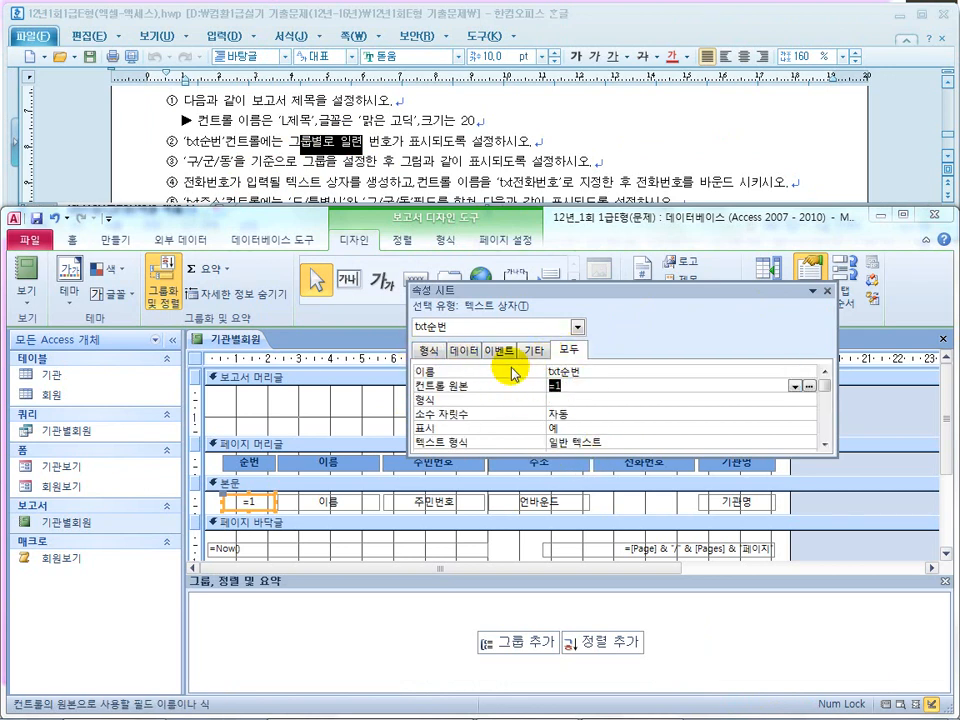
pyautogui.moveTo(826, 393)
pyautogui.mouseDown()
pyautogui.moveTo(827, 416)
pyautogui.moveTo(826, 388)
pyautogui.mouseUp()
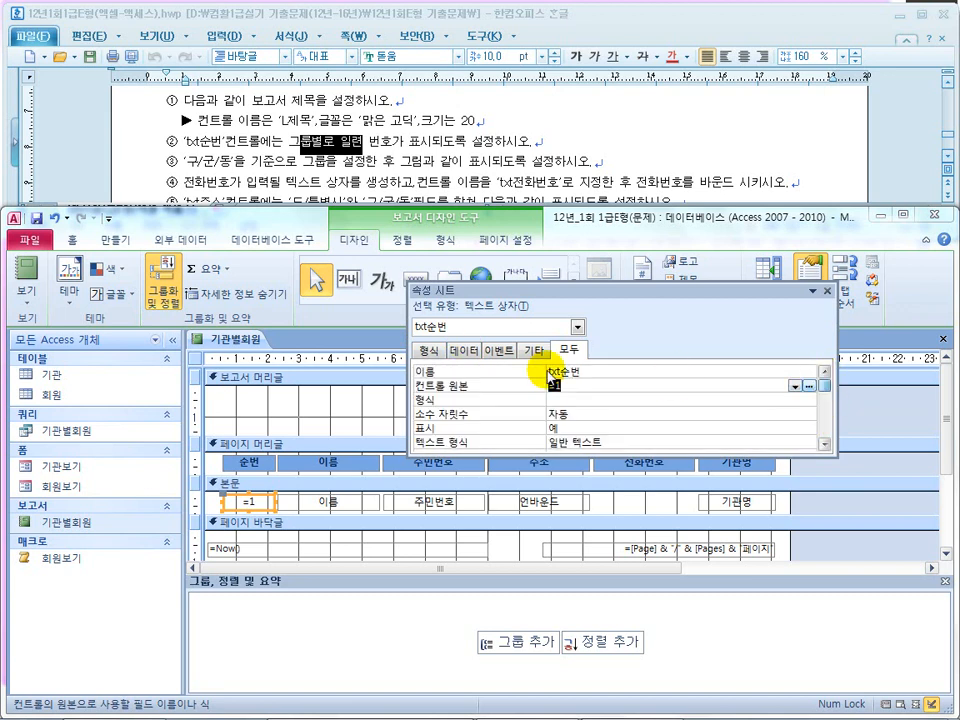
pyautogui.click(470, 351)
pyautogui.click(490, 352)
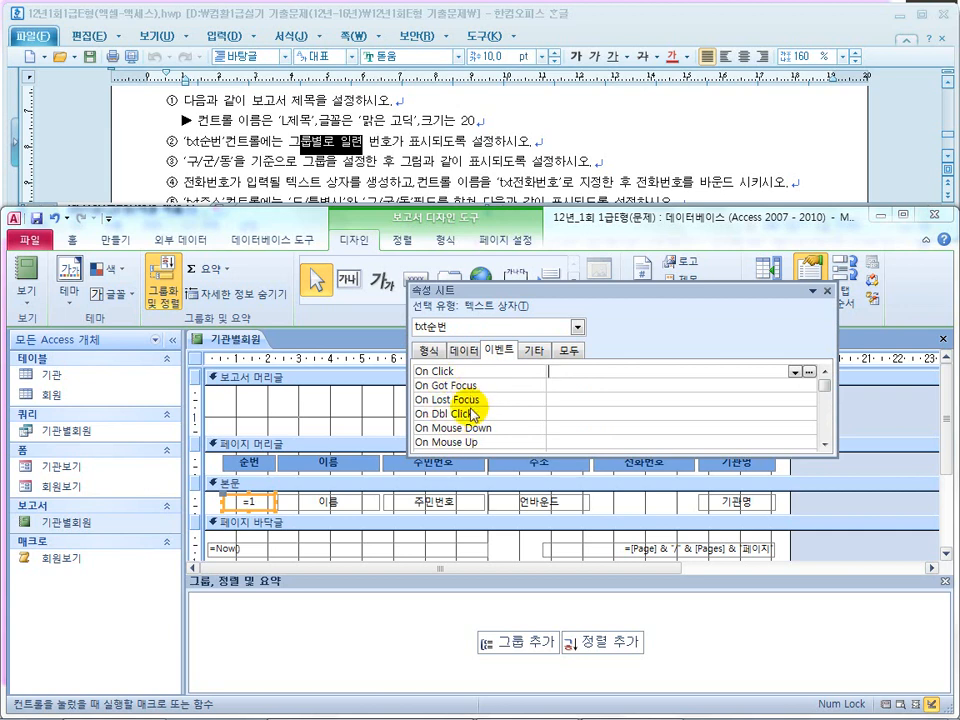
# Step: Set the Running Sum (누적 합계) property of the txt순번 text box to 그룹
pyautogui.click(460, 352)
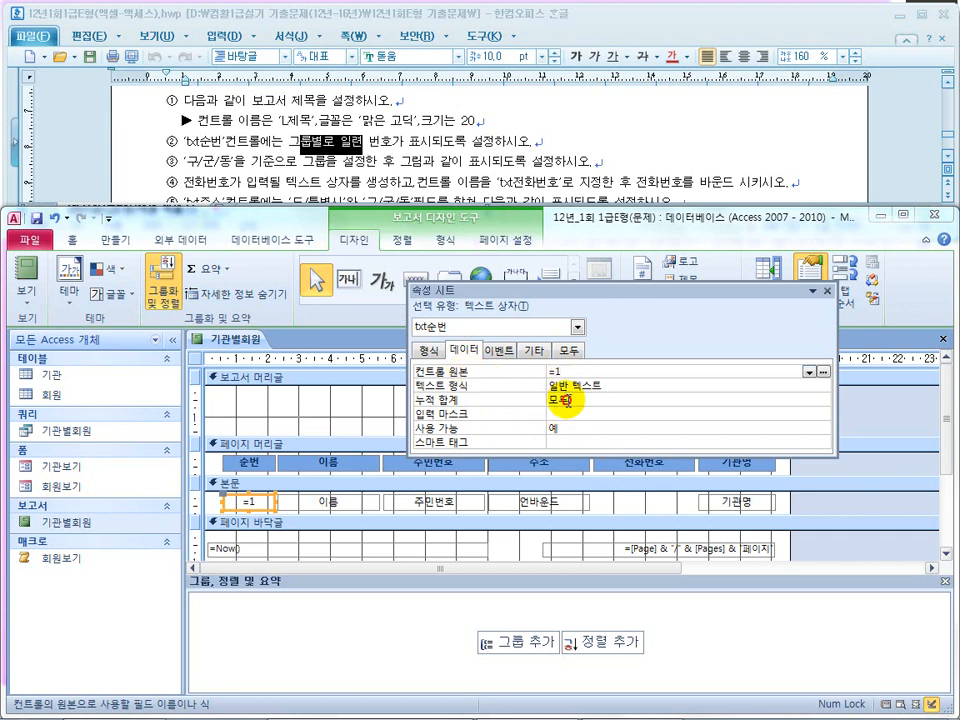
pyautogui.click(623, 405)
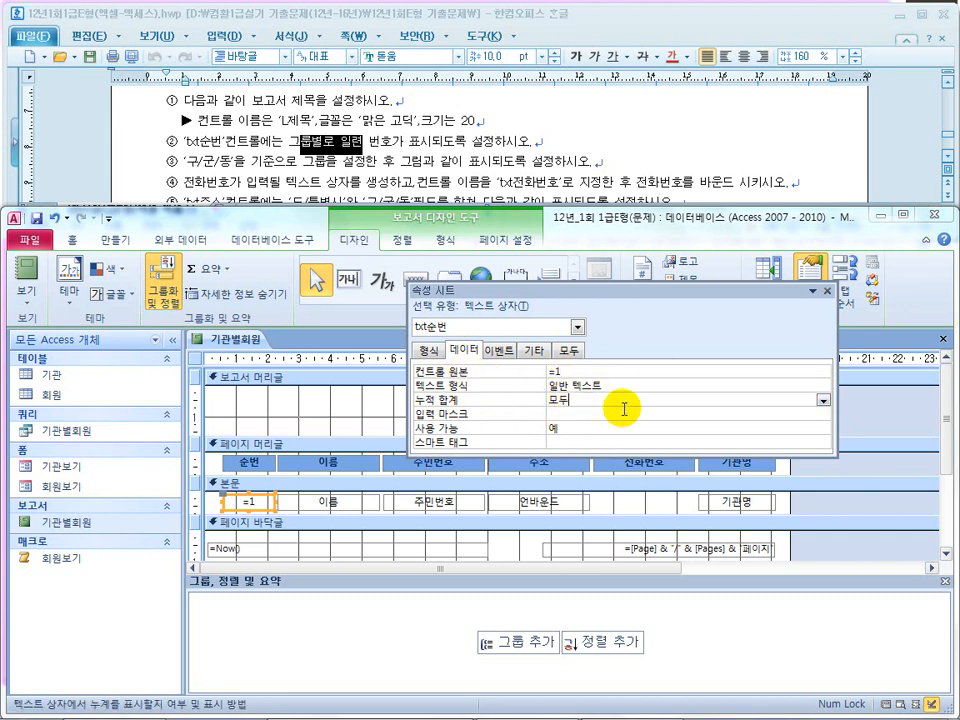
pyautogui.click(822, 401)
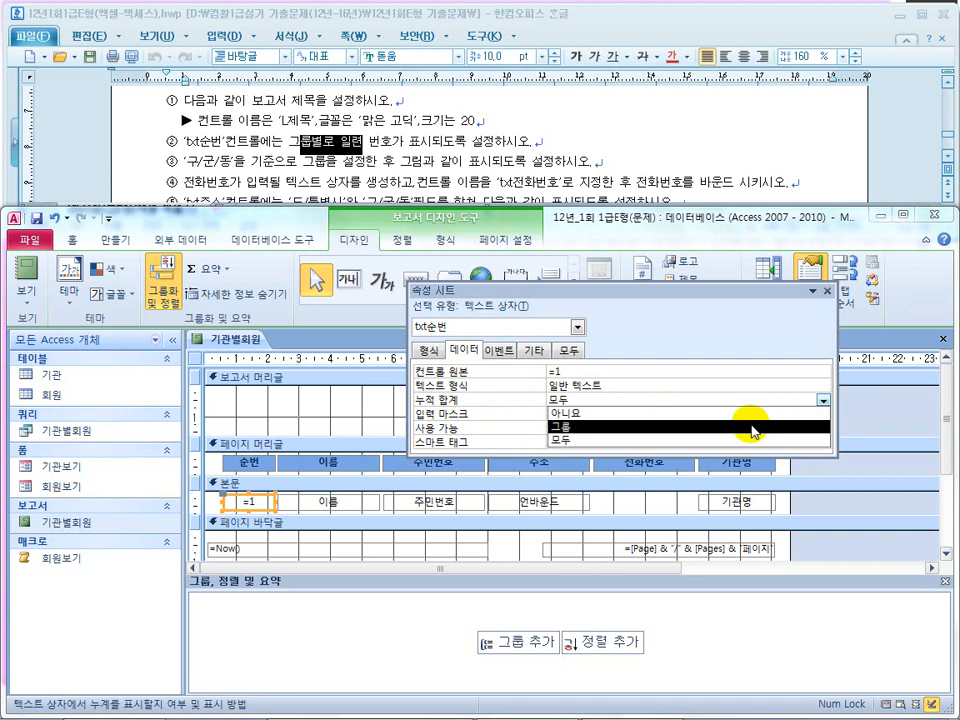
pyautogui.click(744, 427)
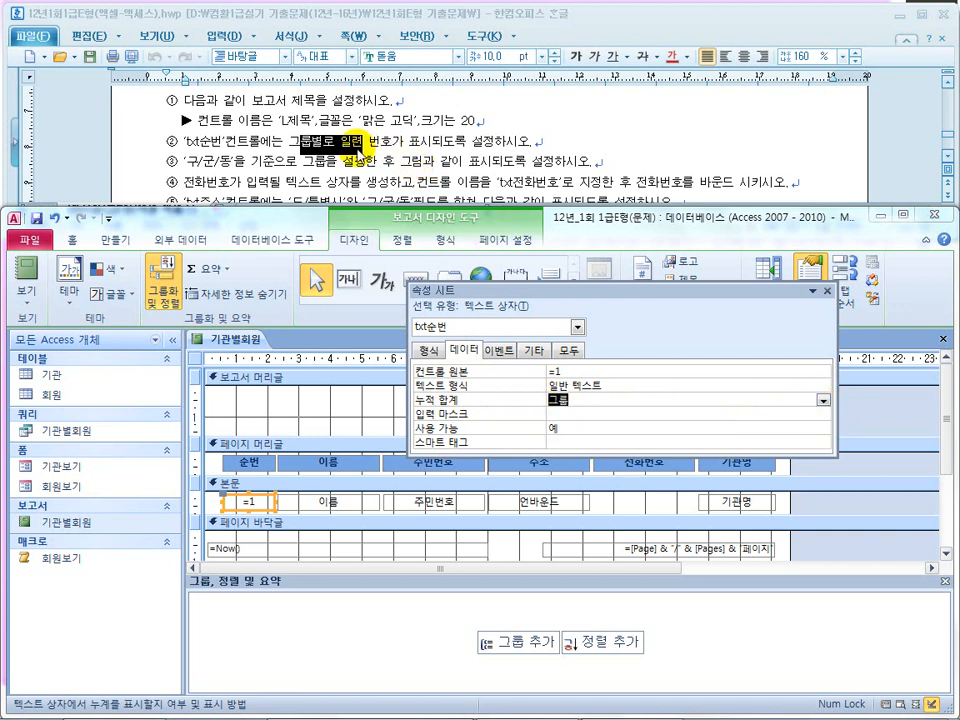
# Step: Following task ③, close the txt순번 properties and add a report group based on the 구/군/동 field
pyautogui.click(312, 150)
pyautogui.moveTo(212, 162); pyautogui.dragTo(380, 163)
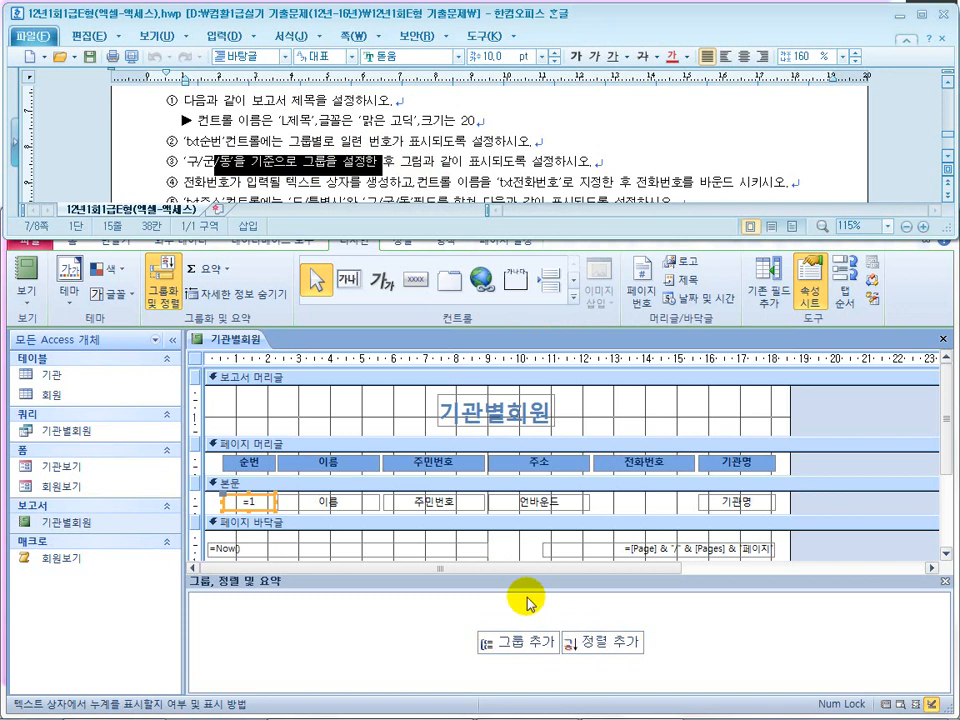
pyautogui.click(944, 582)
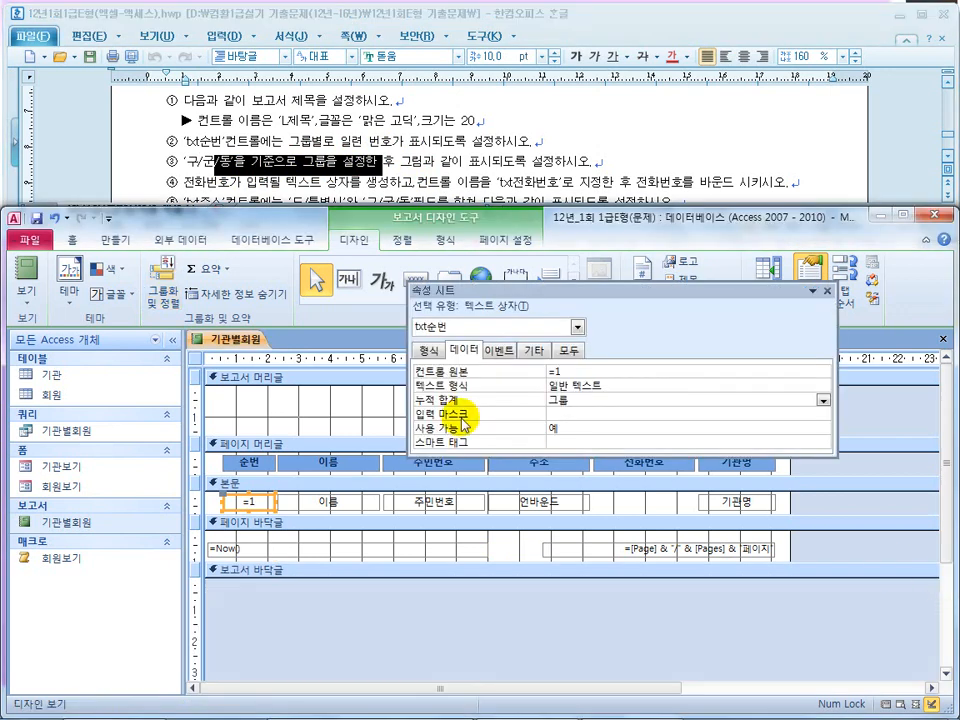
pyautogui.click(827, 292)
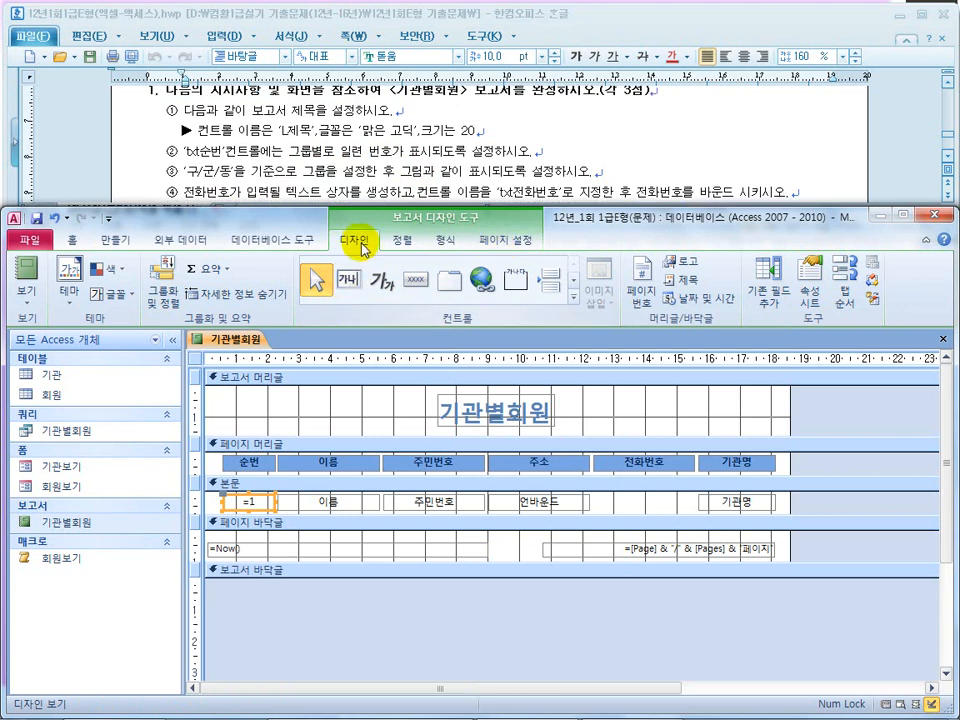
pyautogui.click(166, 296)
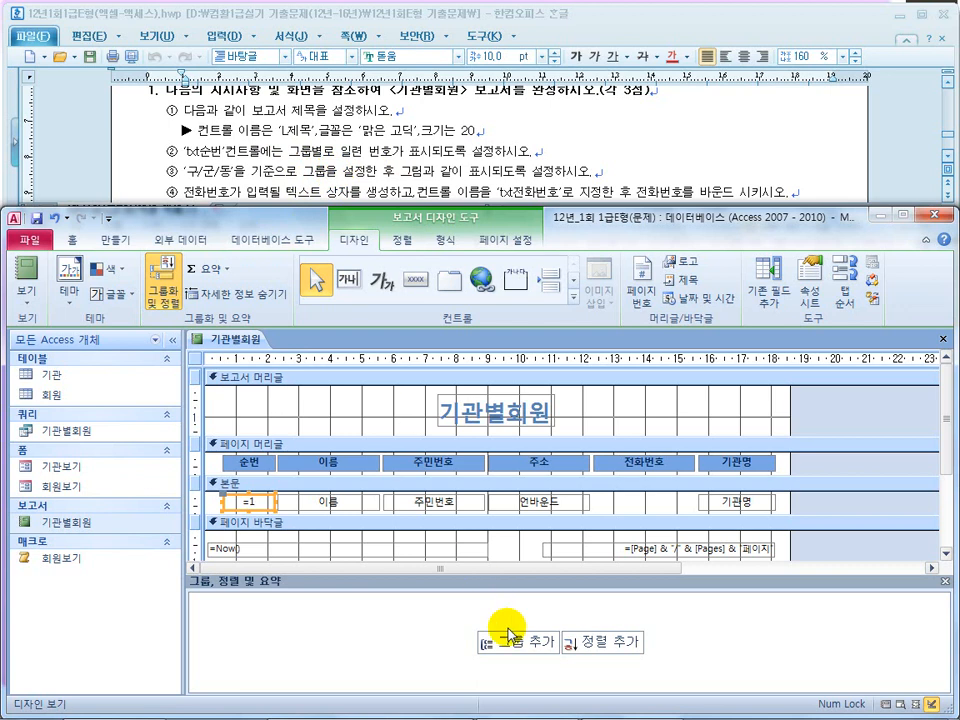
pyautogui.click(530, 645)
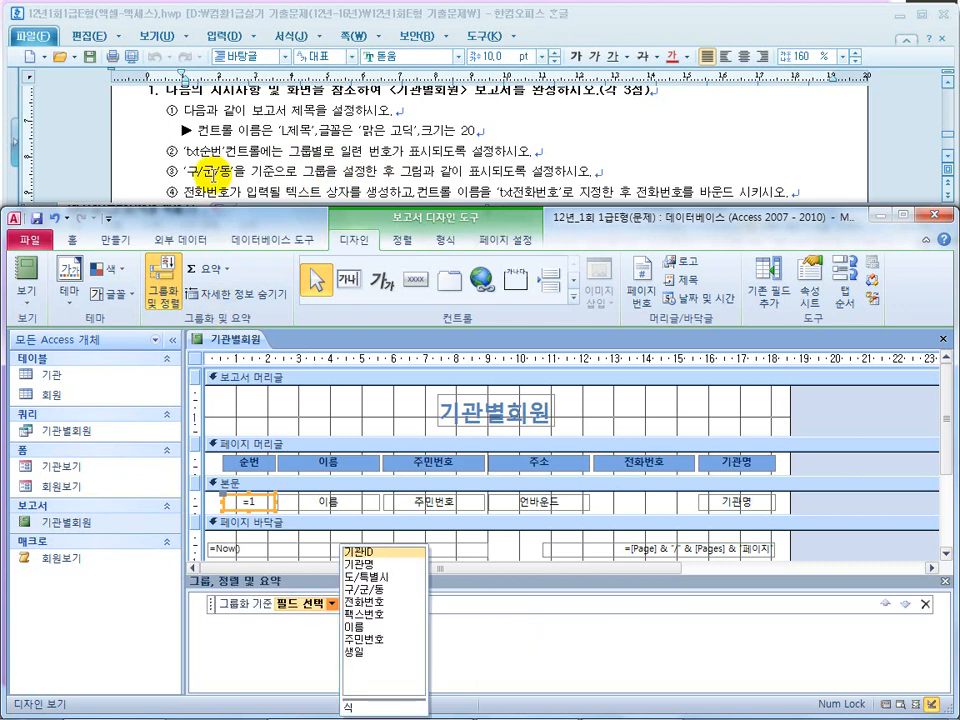
pyautogui.click(366, 592)
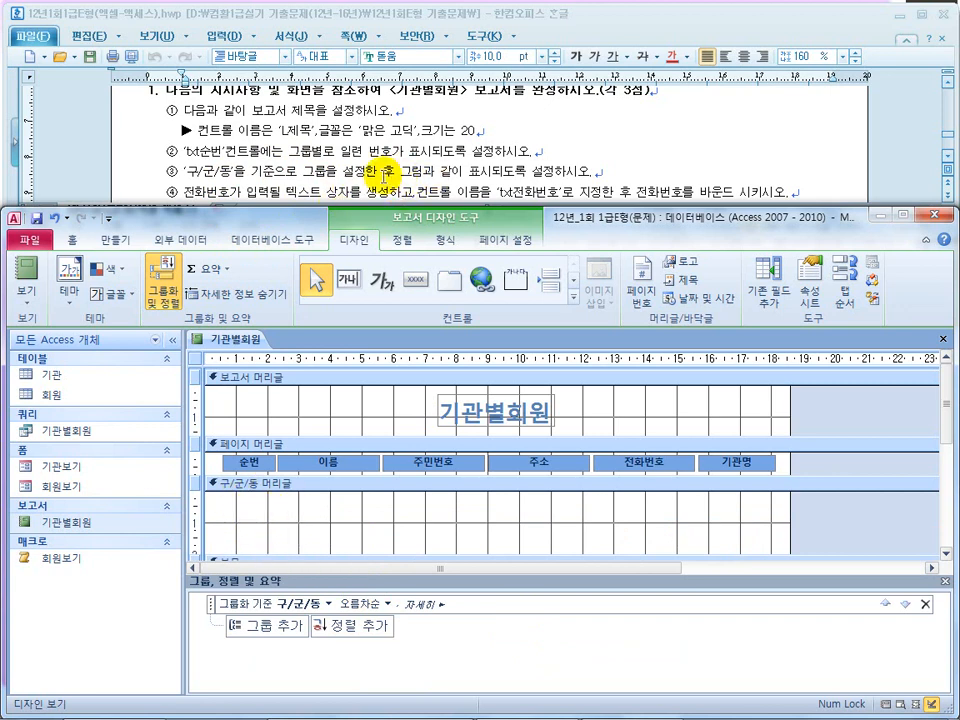
# Step: Examine the sample report in the Hangul document for how the district name is displayed above each group's records
pyautogui.moveTo(326, 171); pyautogui.dragTo(421, 171)
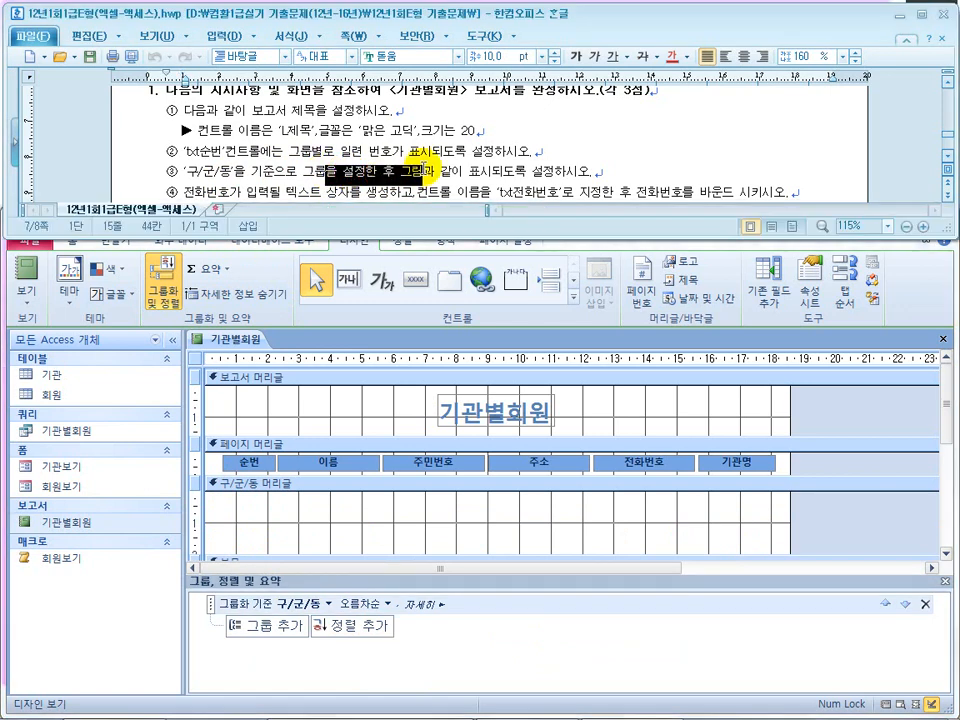
pyautogui.scroll(-5, 420, 170)
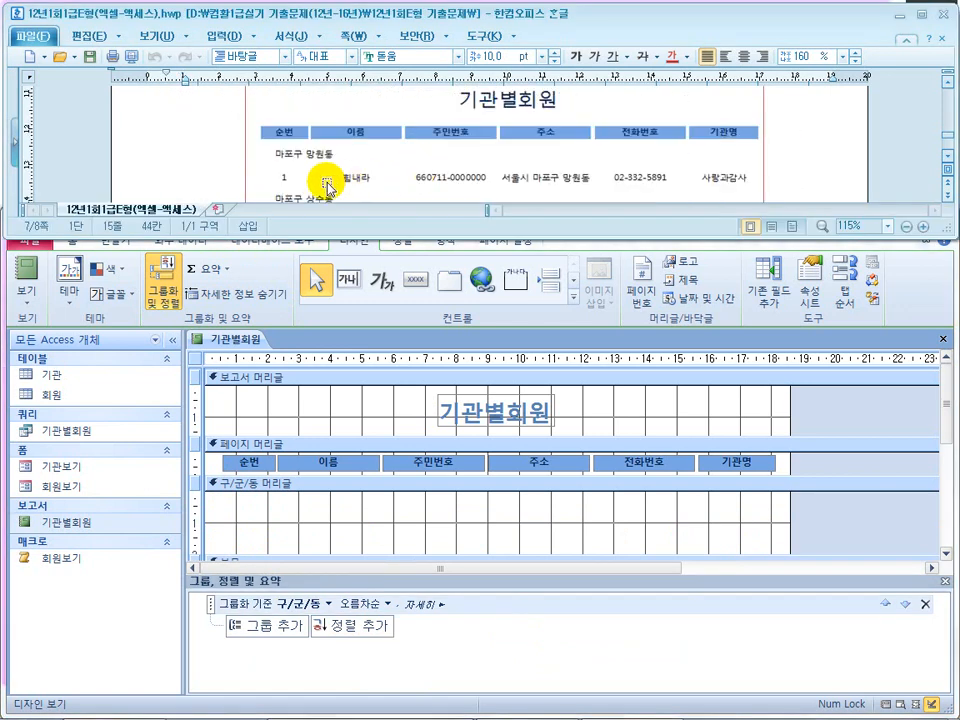
pyautogui.scroll(-1, 290, 167)
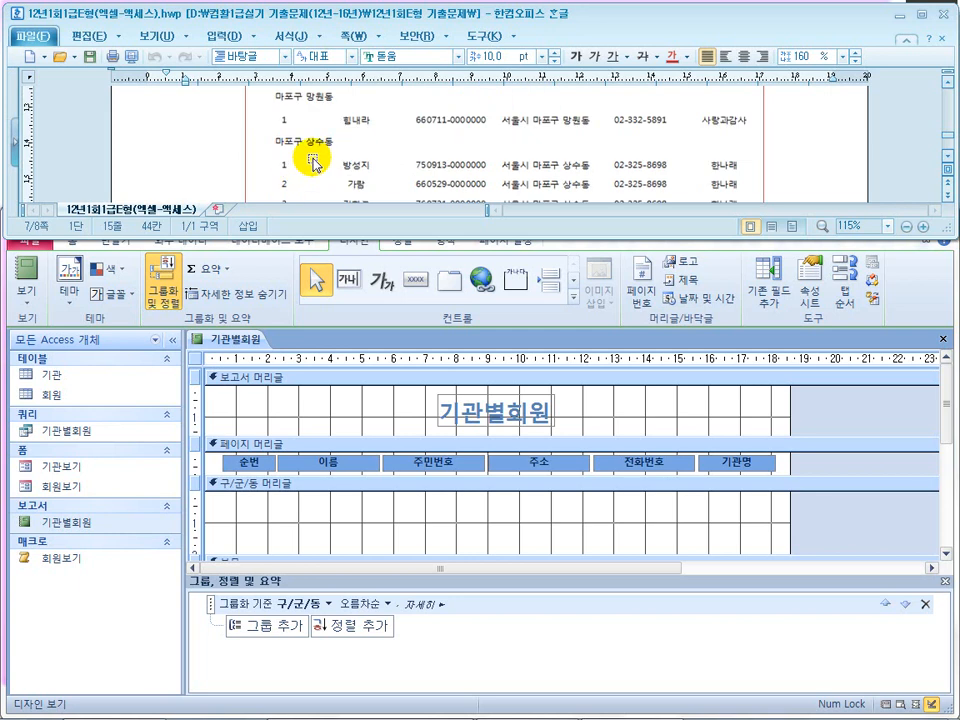
pyautogui.scroll(1, 326, 170)
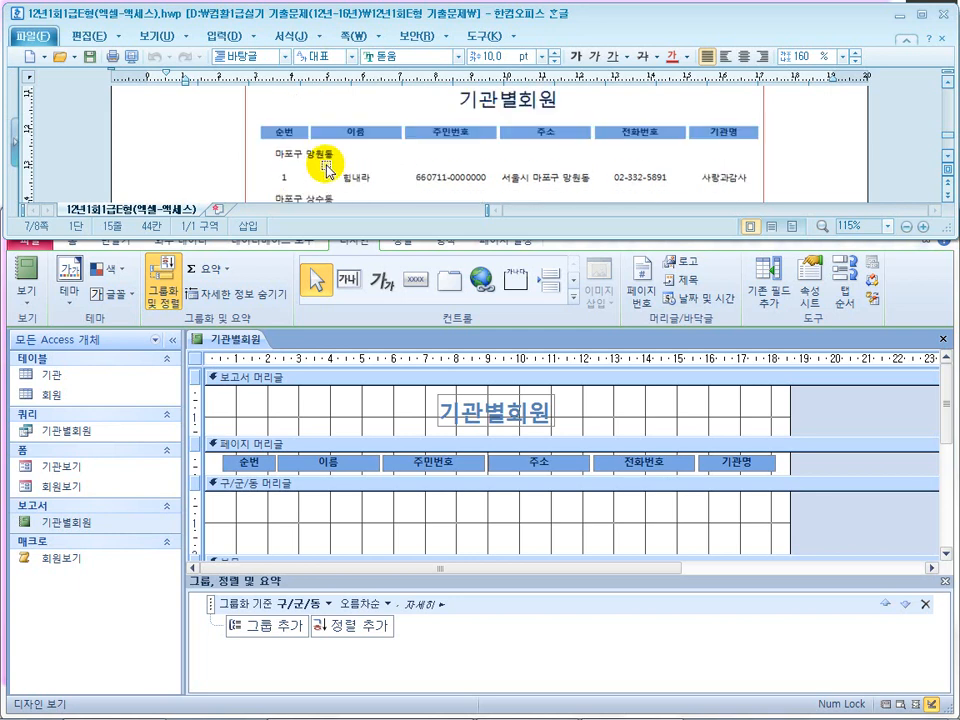
pyautogui.click(266, 513)
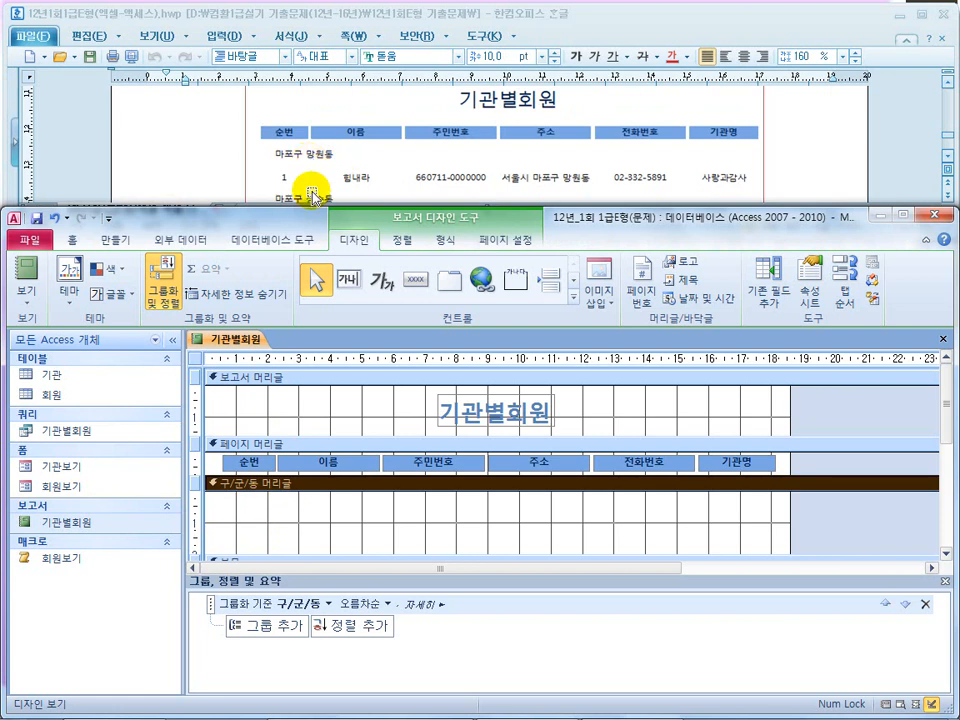
pyautogui.scroll(-1, 313, 197)
pyautogui.click(231, 161)
pyautogui.scroll(-1, 318, 140)
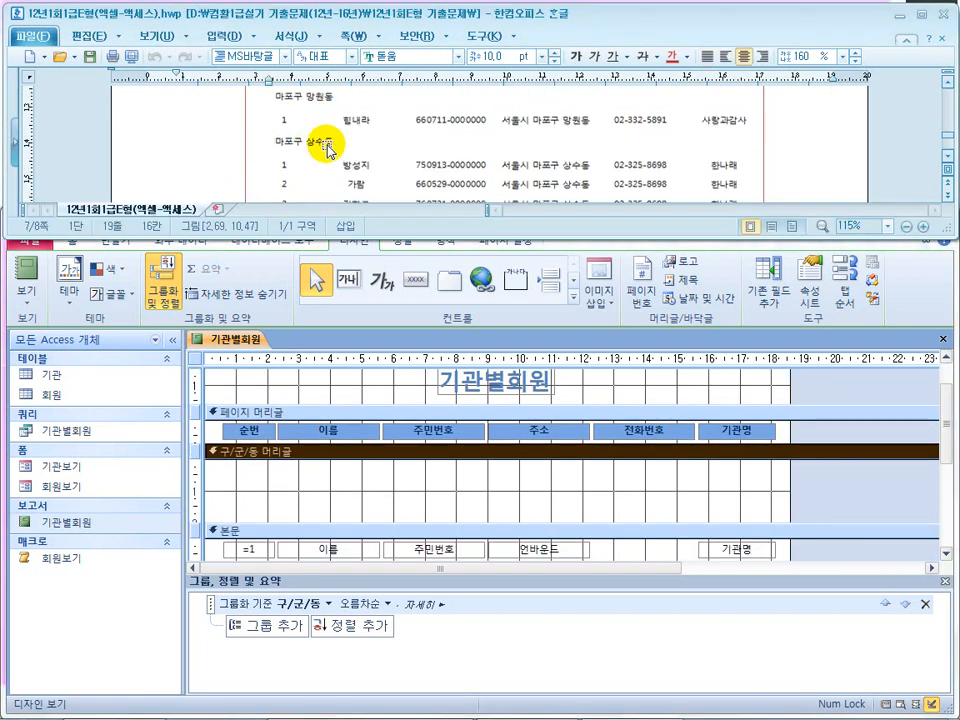
pyautogui.click(306, 497)
pyautogui.scroll(1, 306, 505)
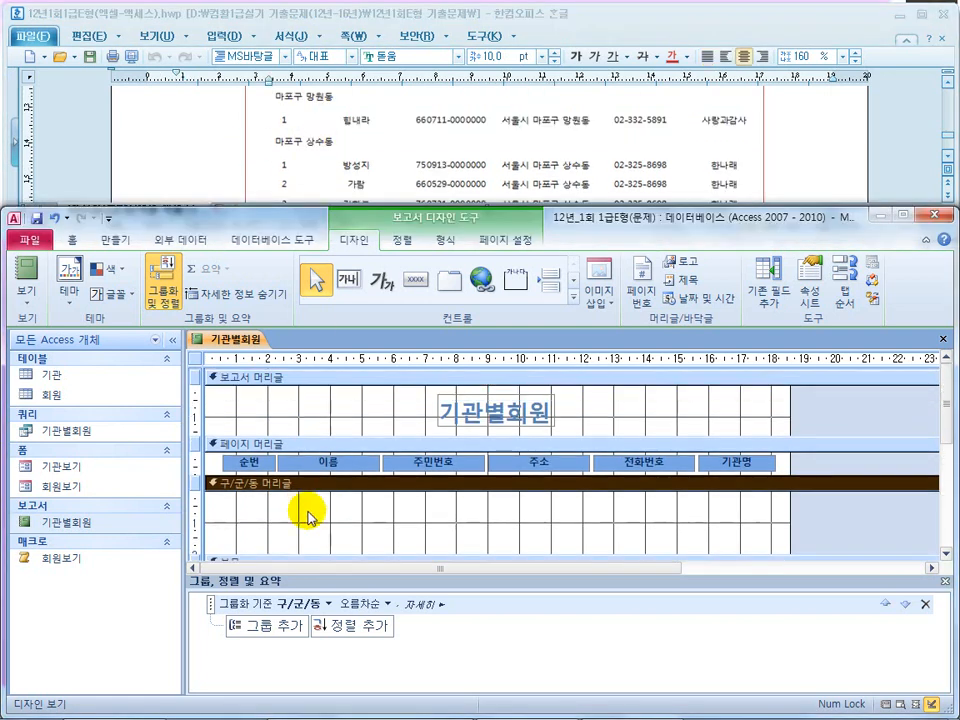
# Step: Add a text box to the 구/군/동 header section and delete its attached label
pyautogui.click(347, 279)
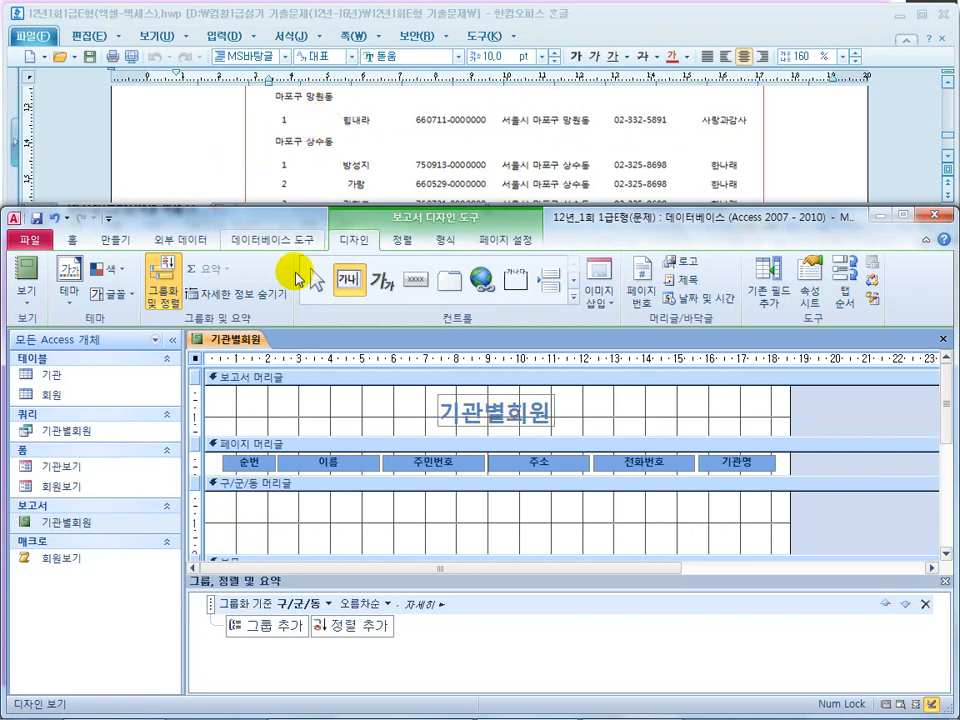
pyautogui.click(267, 519)
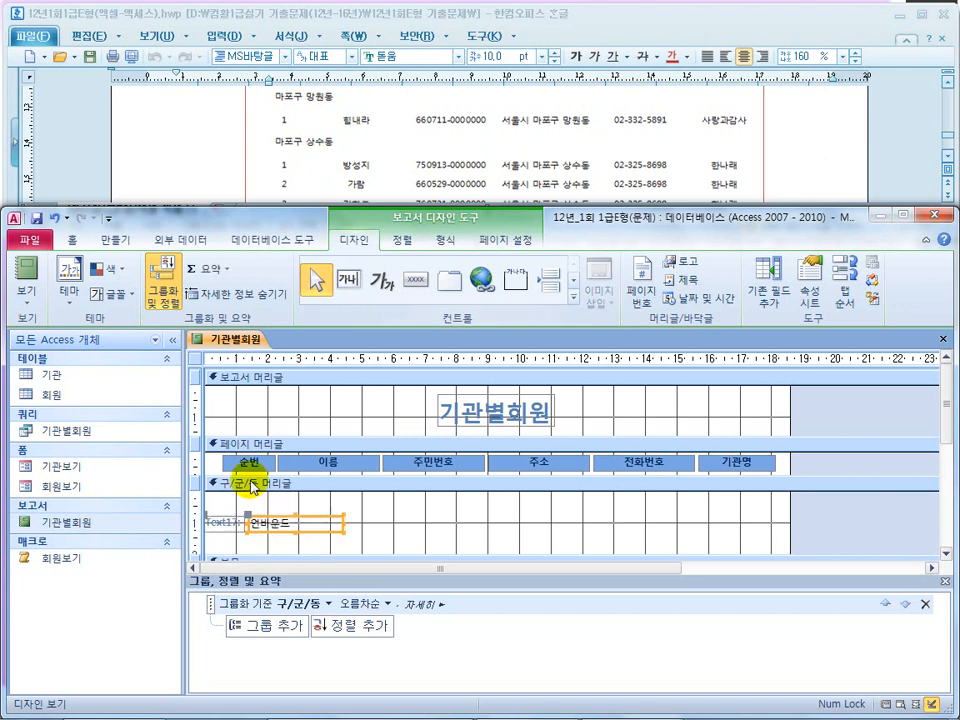
pyautogui.click(229, 537)
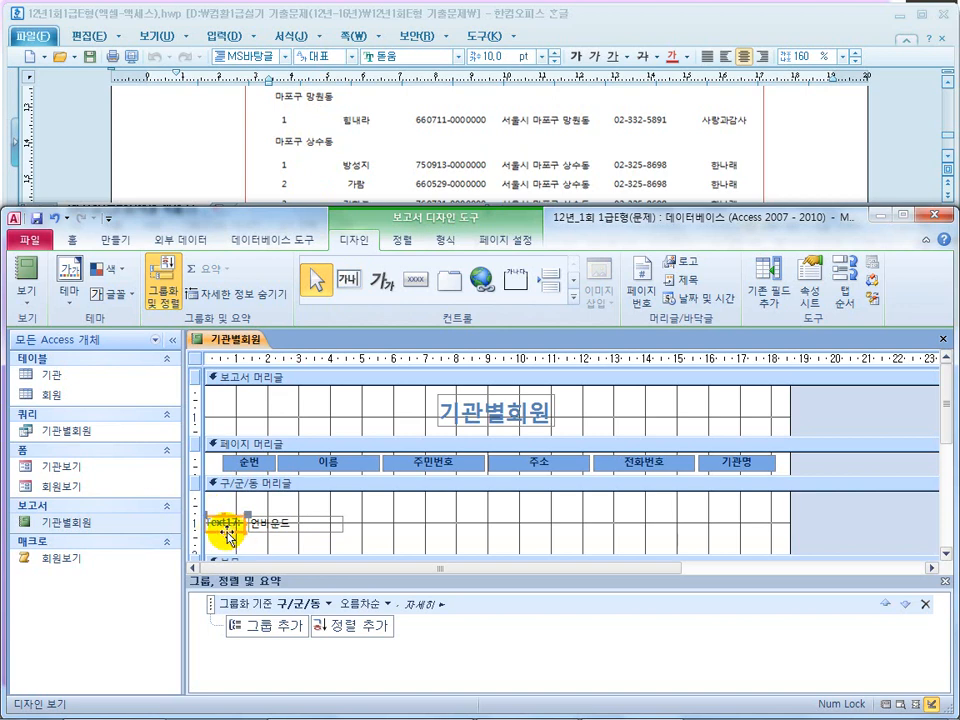
# Step: Move the unbound text box in the 구/군/동 header beneath the 순번 heading, aligned with its start, and show its properties
pyautogui.moveTo(246, 520)
pyautogui.mouseDown()
pyautogui.moveTo(257, 516)
pyautogui.moveTo(243, 515)
pyautogui.mouseUp()
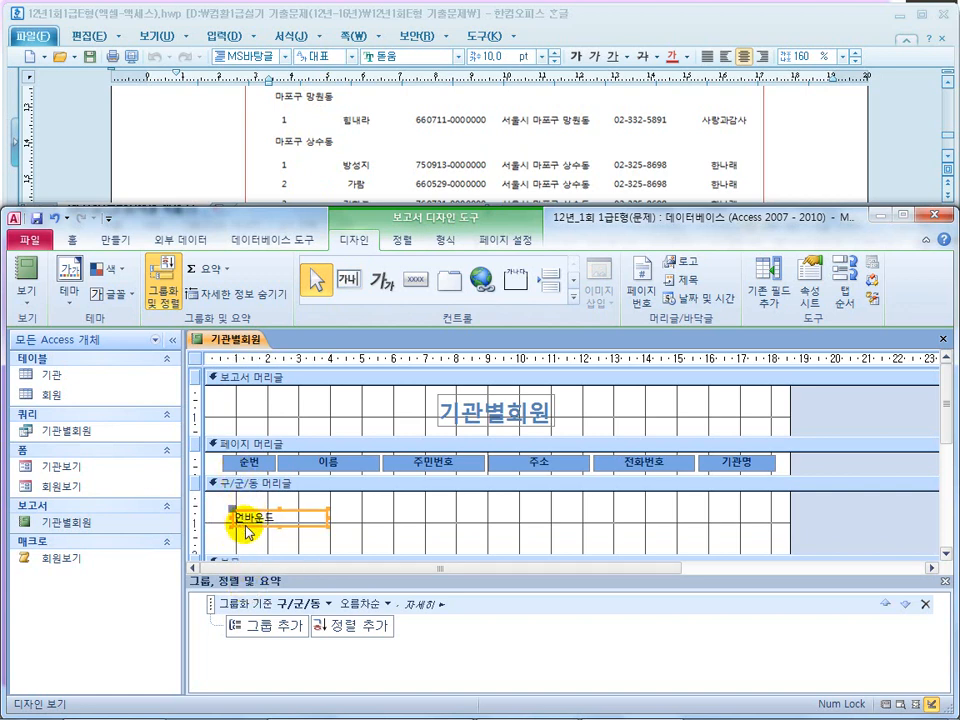
pyautogui.scroll(-1, 256, 528)
pyautogui.moveTo(258, 497); pyautogui.dragTo(246, 497)
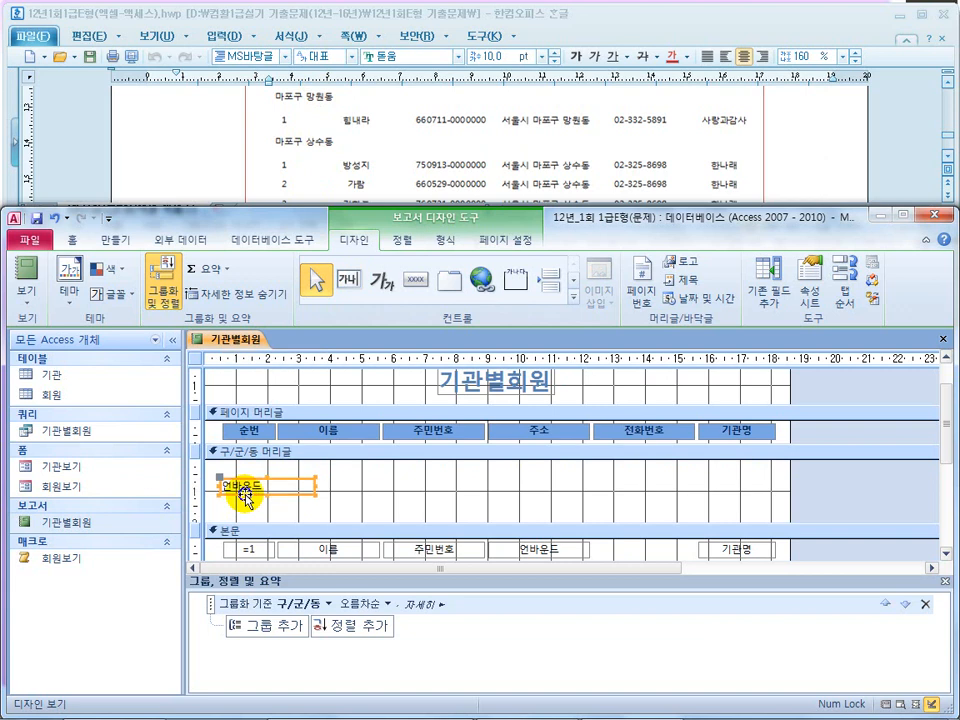
pyautogui.rightClick(246, 497)
pyautogui.click(281, 700)
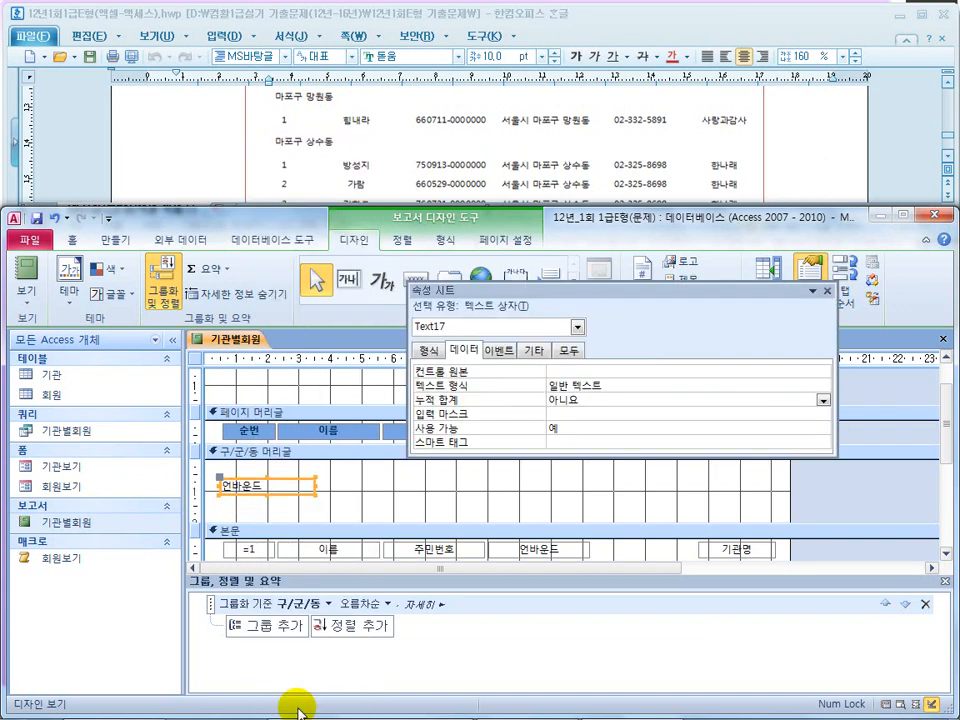
# Step: Set the control source of the unbound text box in the 구/군/동 header to the 구/군/동 field
pyautogui.click(572, 350)
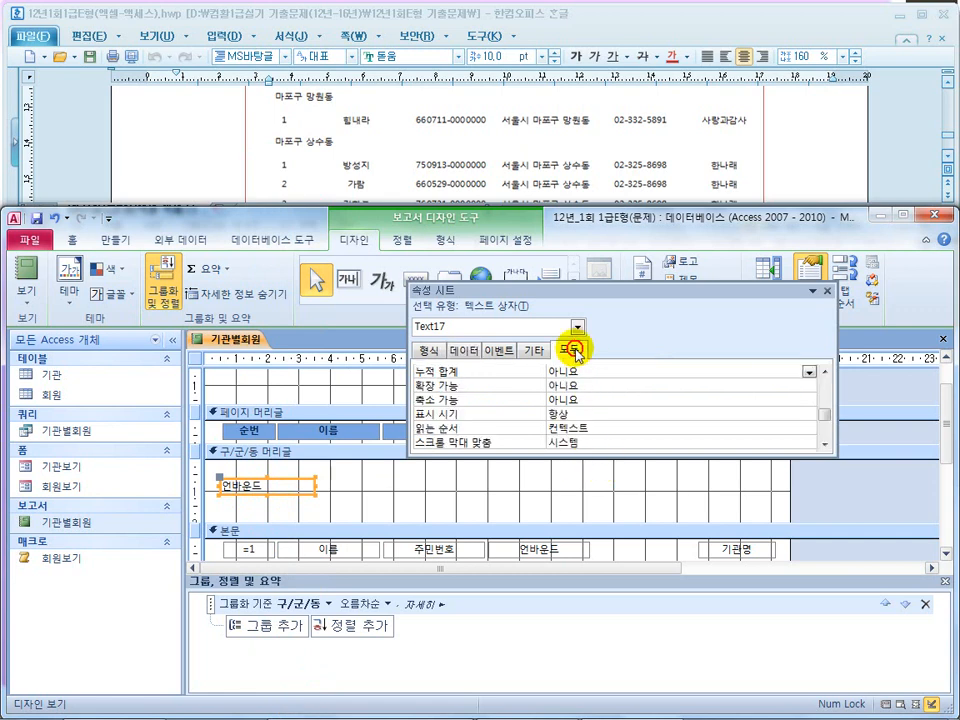
pyautogui.click(824, 395)
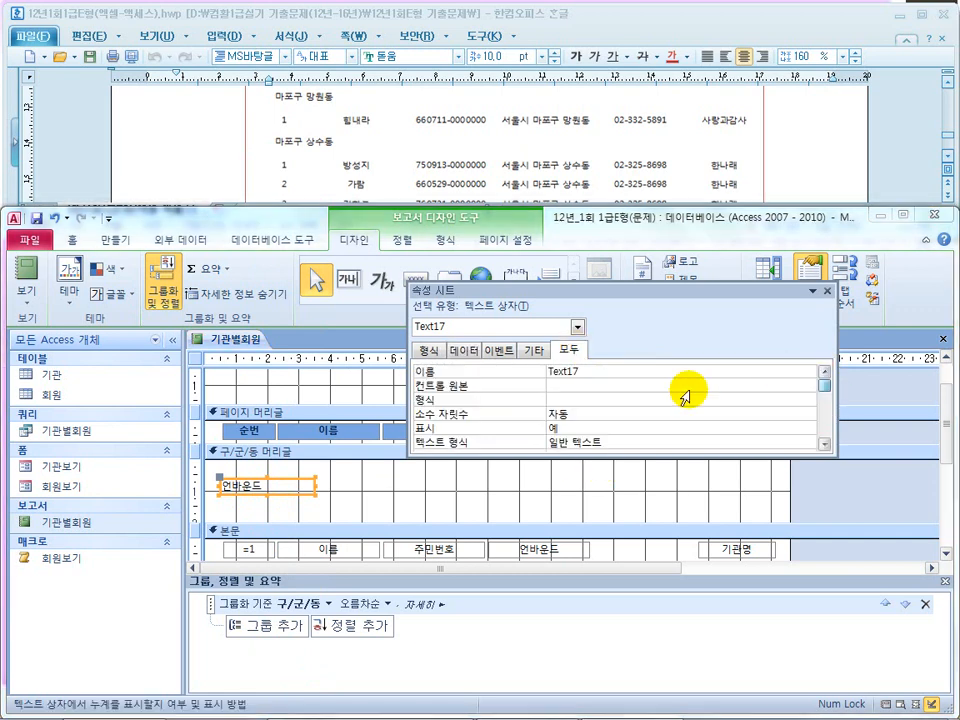
pyautogui.click(589, 385)
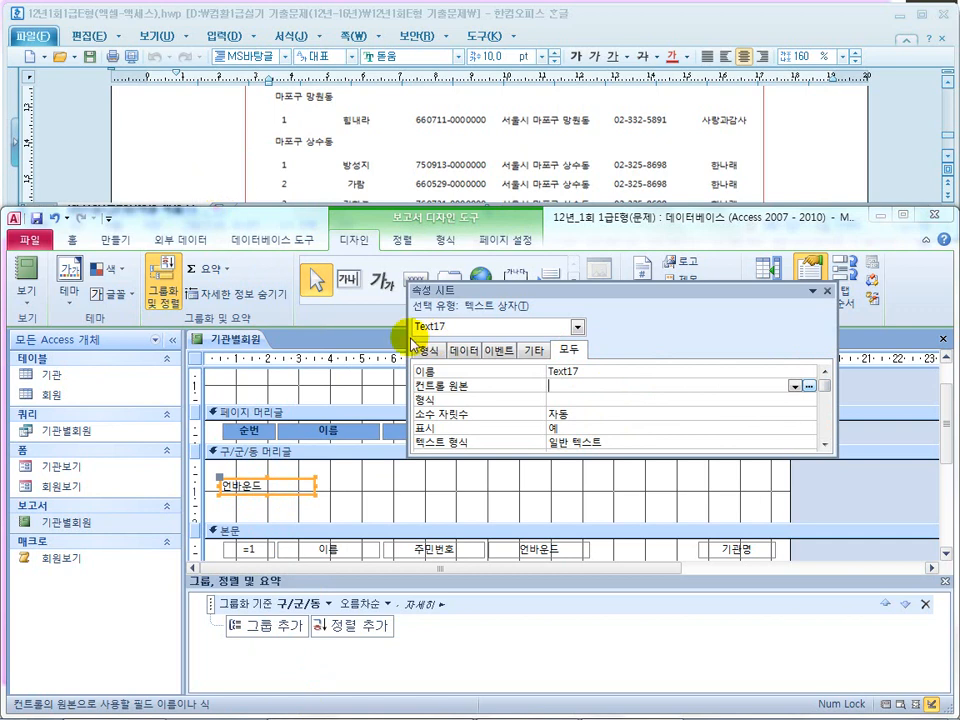
pyautogui.click(794, 386)
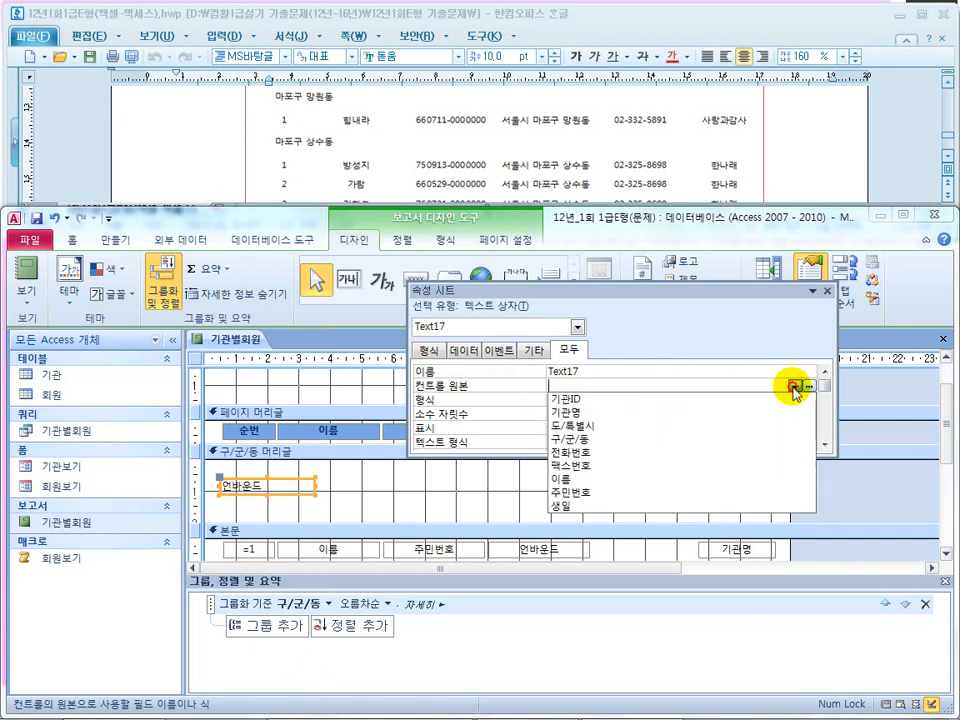
pyautogui.click(706, 444)
# Step: Preview the 기관별회원 report and compare its group headers with the sample report in the Hangul document
pyautogui.click(26, 290)
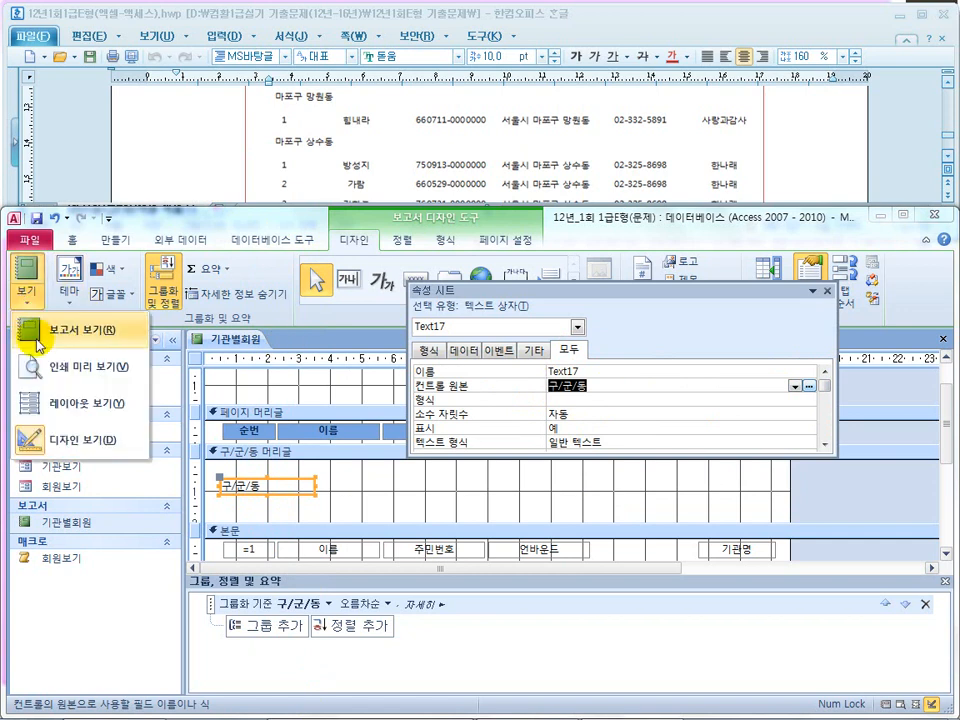
pyautogui.click(44, 372)
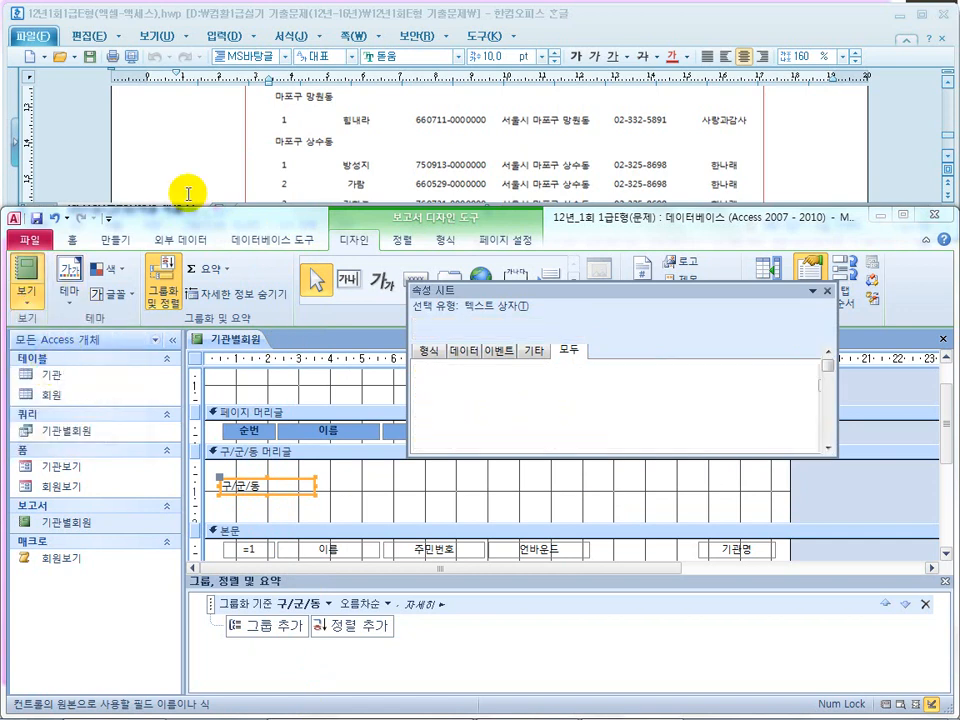
pyautogui.click(198, 155)
pyautogui.scroll(1, 202, 157)
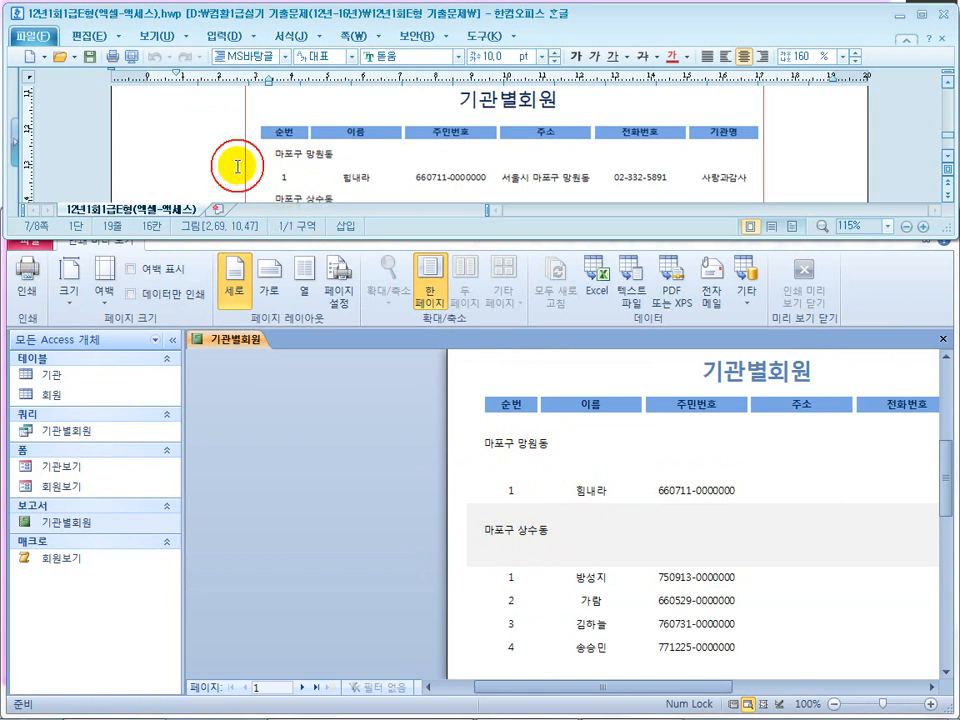
pyautogui.scroll(-1, 237, 166)
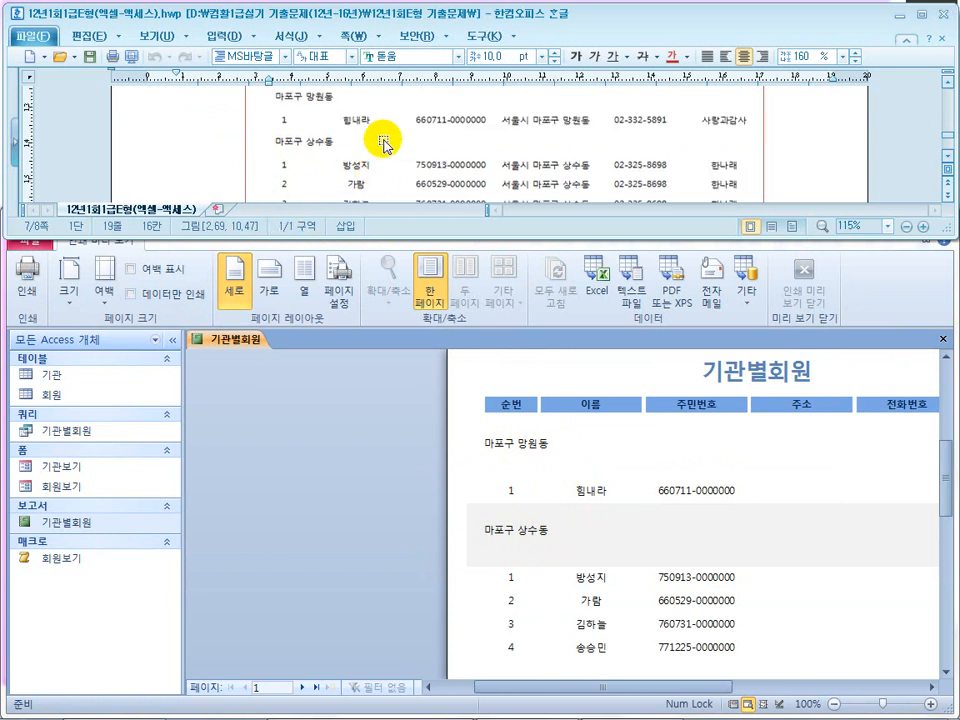
pyautogui.press('super')
pyautogui.click(427, 707)
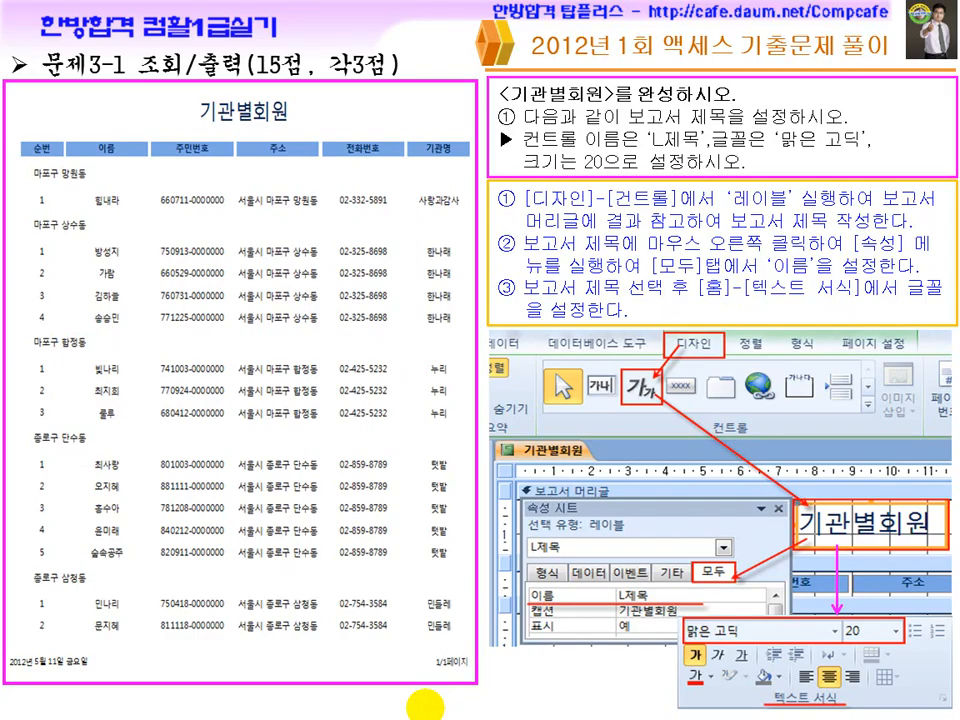
pyautogui.click(366, 440)
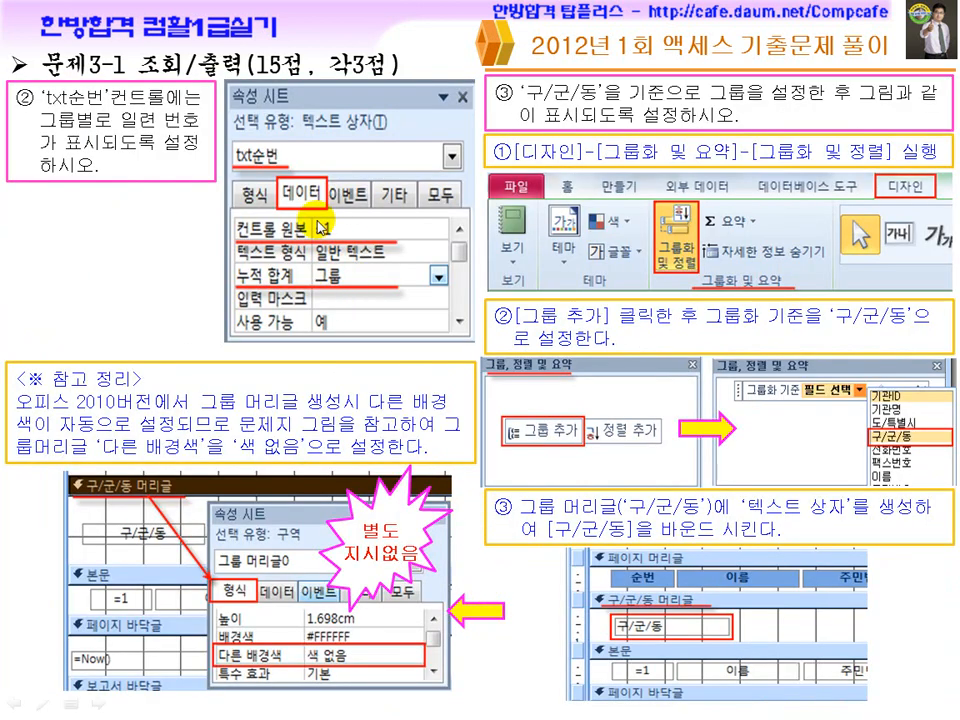
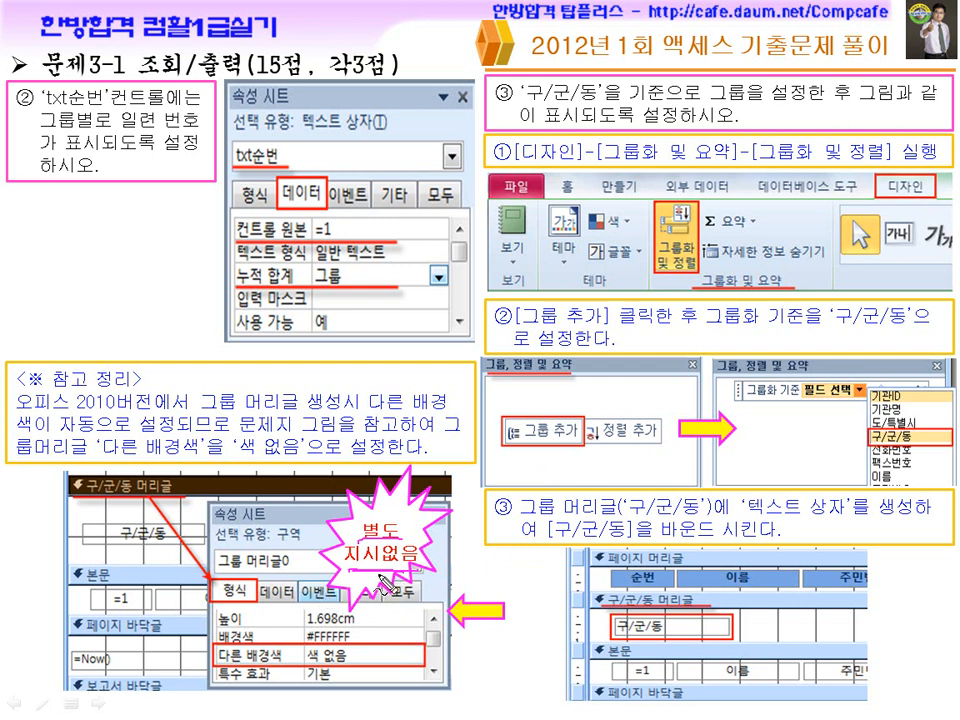
pyautogui.moveTo(332, 490); pyautogui.dragTo(336, 706)
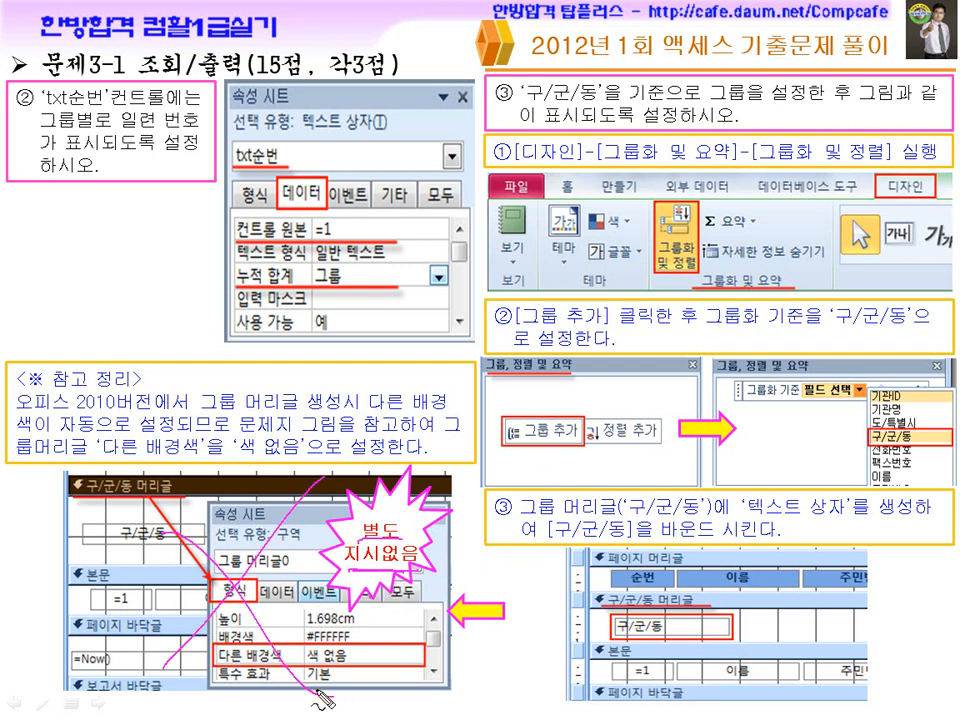
pyautogui.press('e')
pyautogui.press('Escape')
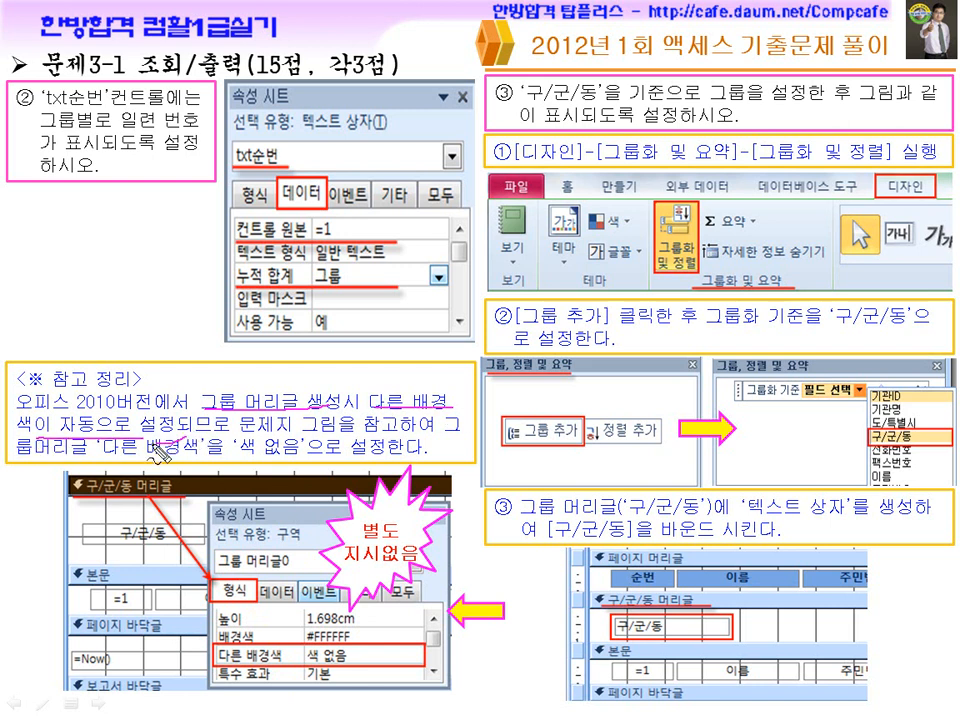
pyautogui.moveTo(35, 460); pyautogui.dragTo(100, 460)
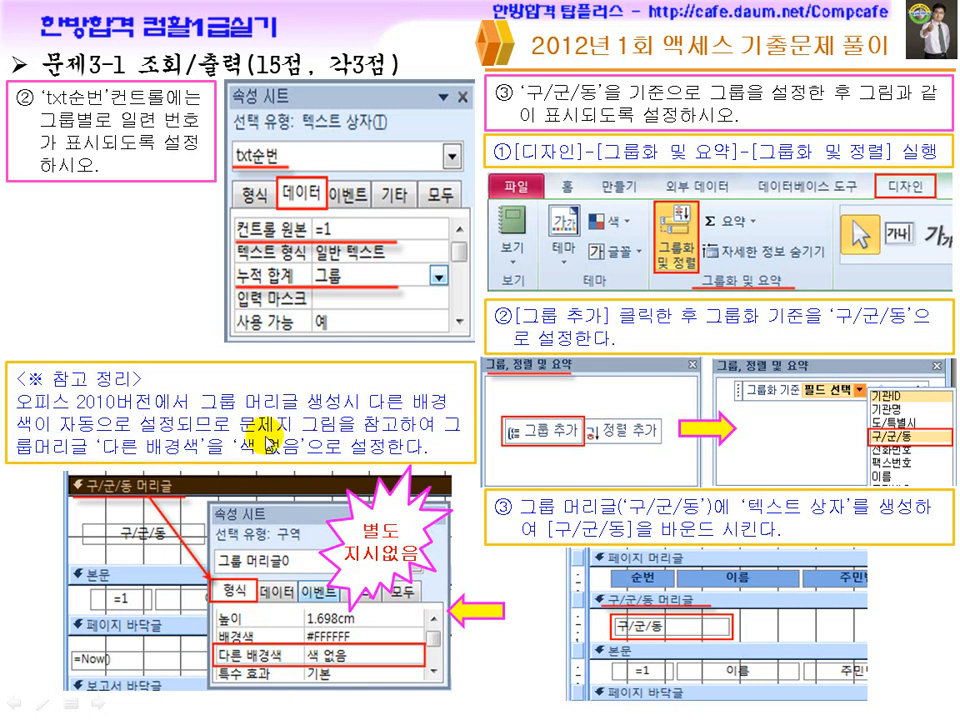
# Step: Return to Access and set the 구/군/동 header section's alternate background color (다른 배경색) to 색 없음
pyautogui.press('super')
pyautogui.click(608, 704)
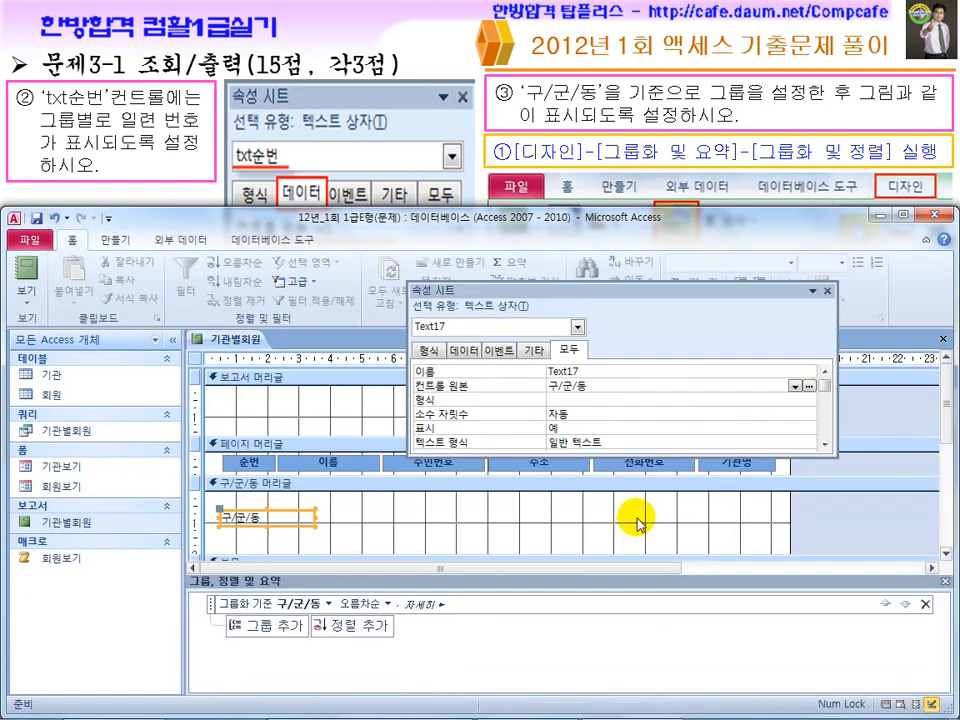
pyautogui.click(253, 486)
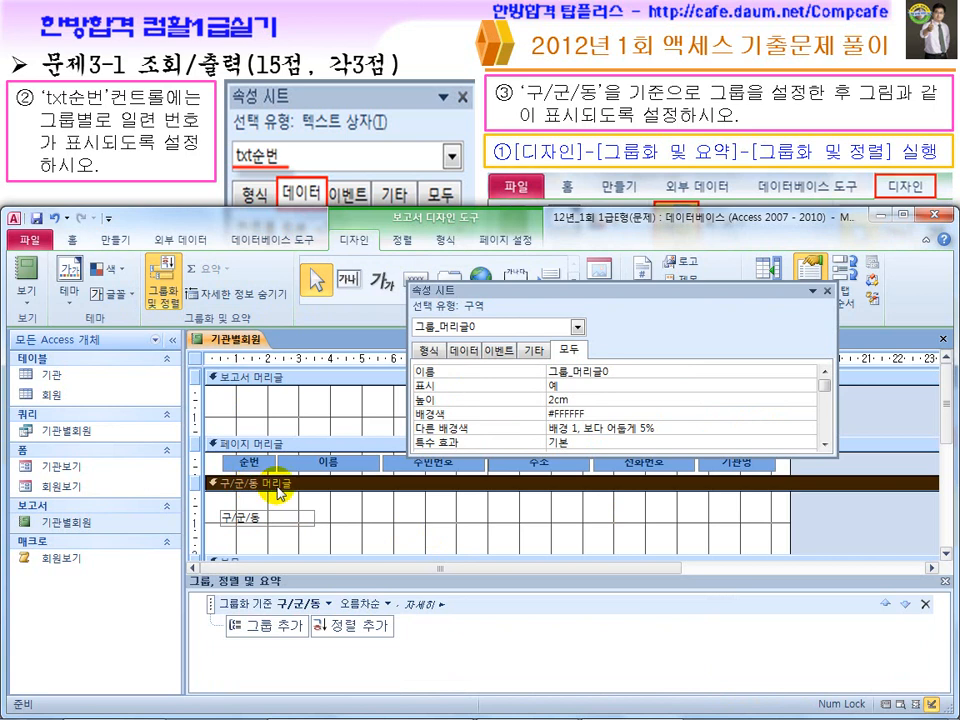
pyautogui.click(803, 427)
pyautogui.click(796, 428)
pyautogui.click(800, 442)
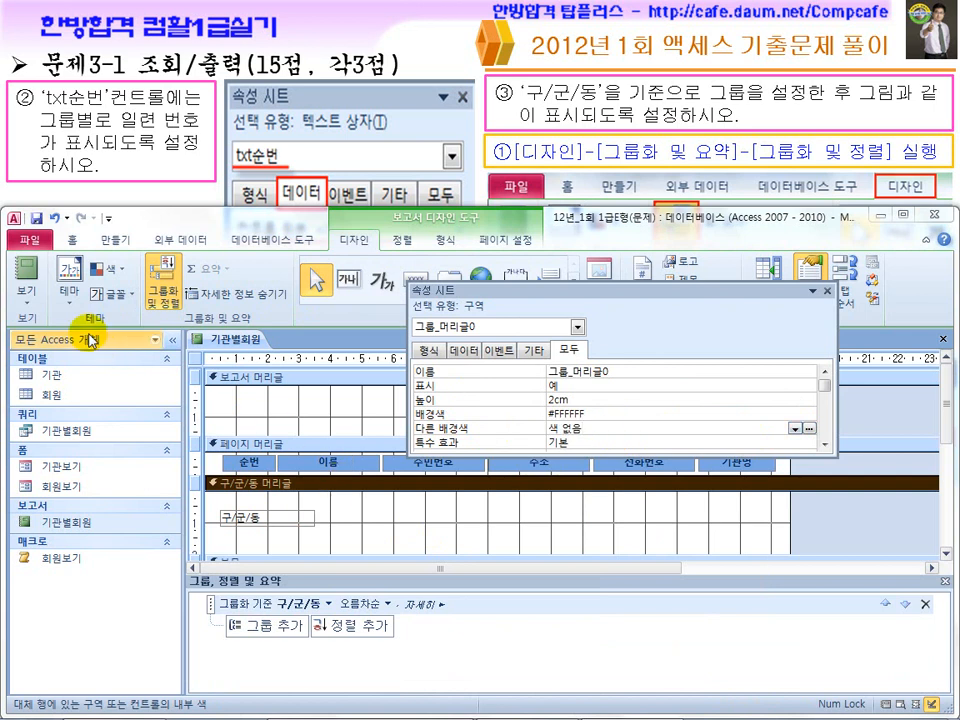
# Step: Compare the report preview with the Hangul sample and reduce the 구/군/동 header section's height to about 1.5 cm
pyautogui.click(27, 290)
pyautogui.click(52, 366)
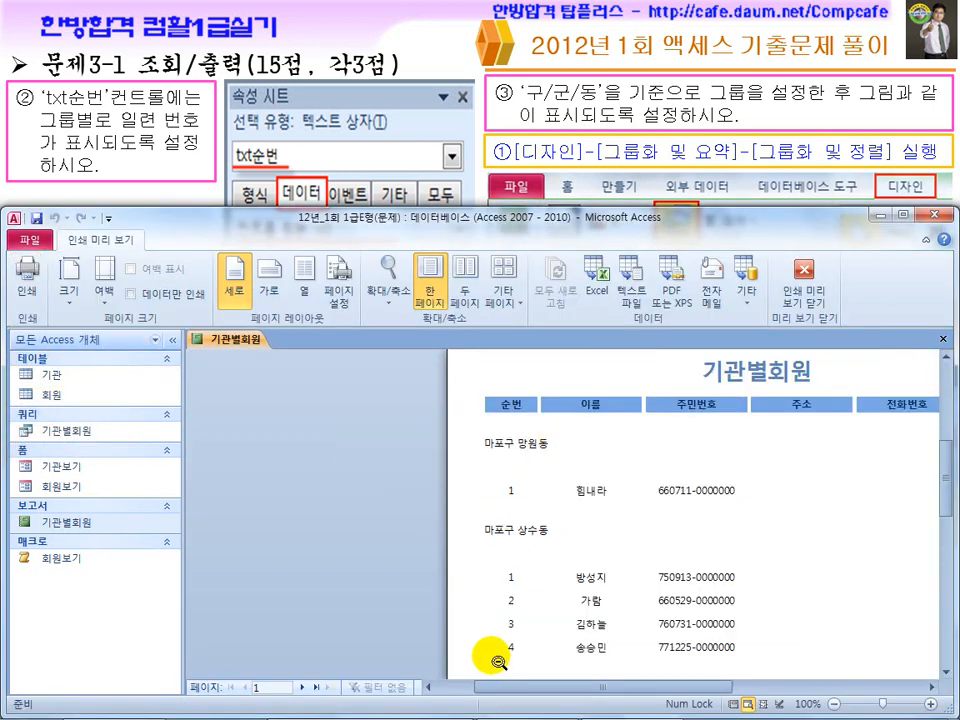
pyautogui.moveTo(576, 702)
pyautogui.click(545, 707)
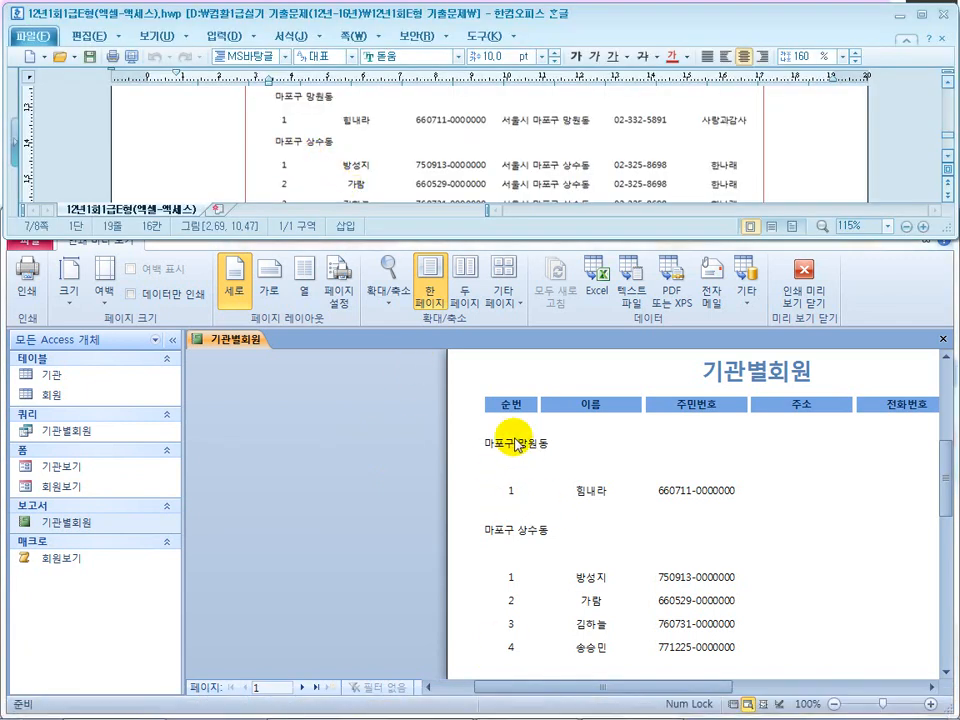
pyautogui.click(802, 296)
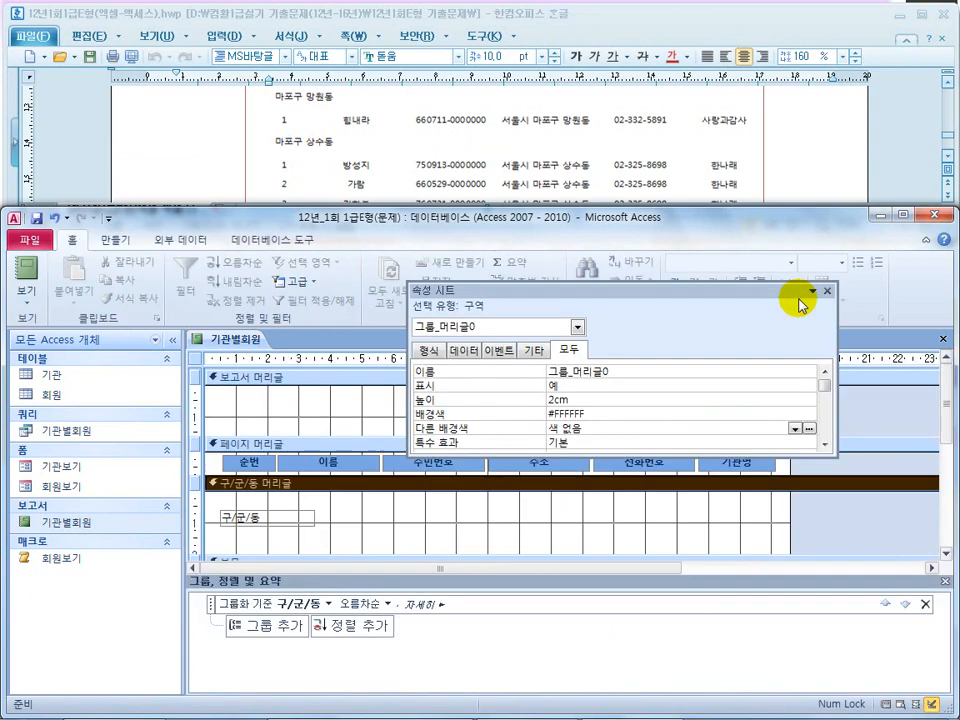
pyautogui.moveTo(323, 553); pyautogui.dragTo(324, 537)
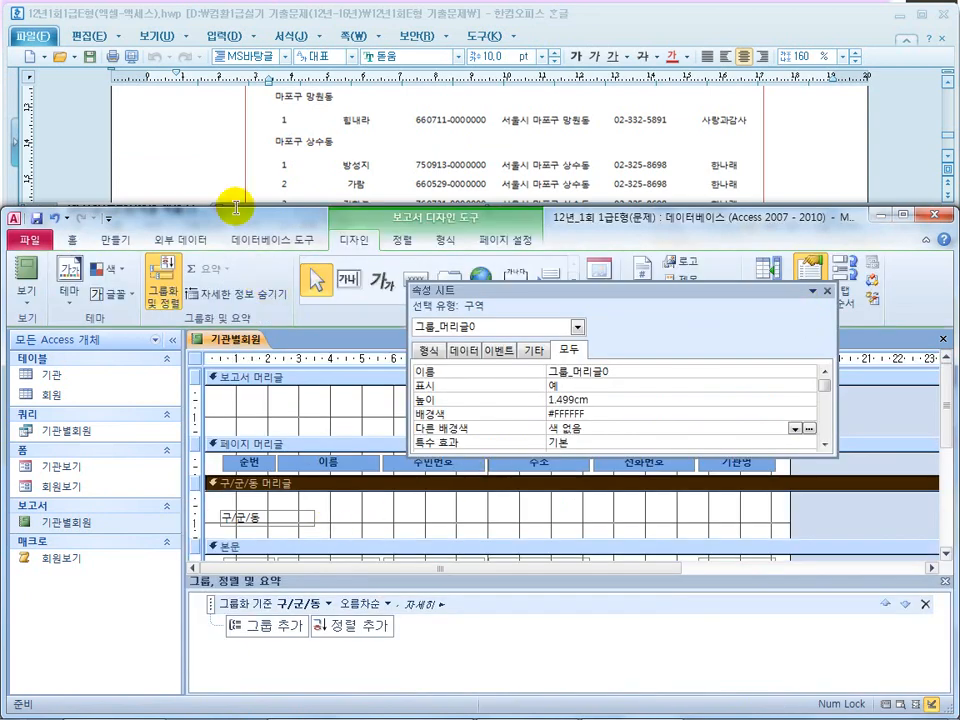
# Step: Following task ④ in the Hangul document, add a text box for the phone number to the 본문 section and delete its attached label
pyautogui.click(223, 167)
pyautogui.scroll(5, 225, 172)
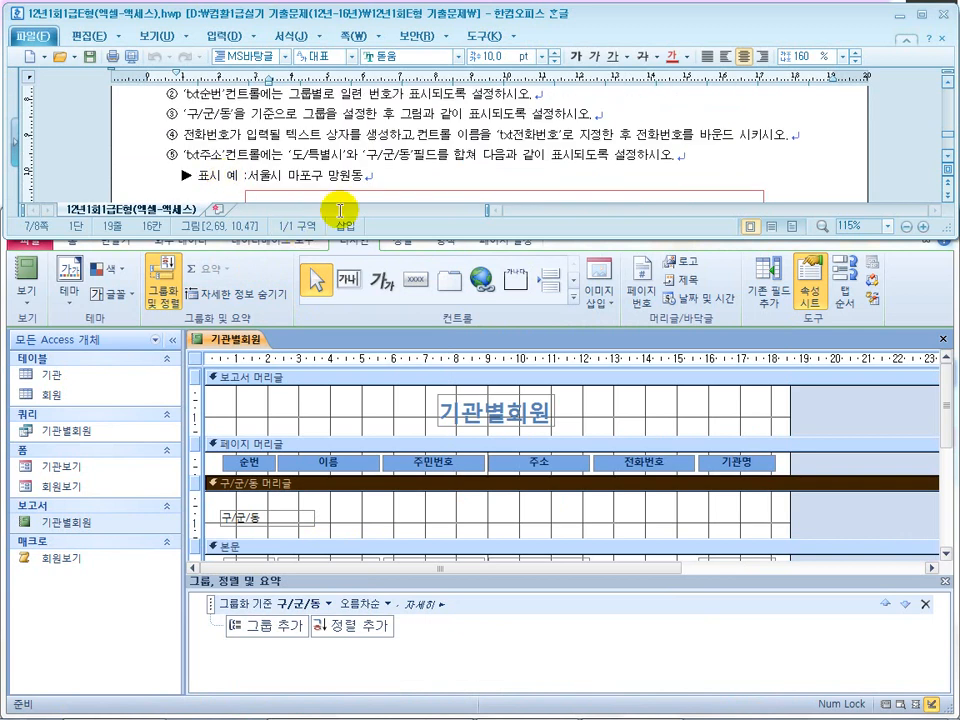
pyautogui.moveTo(352, 115); pyautogui.dragTo(551, 110)
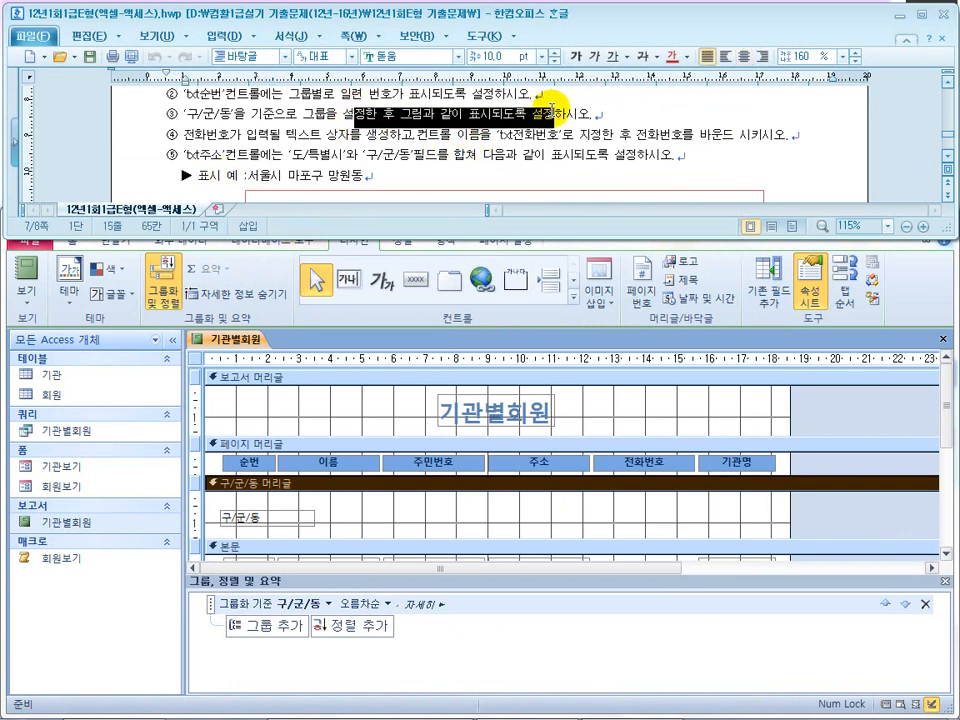
pyautogui.moveTo(241, 133); pyautogui.dragTo(360, 133)
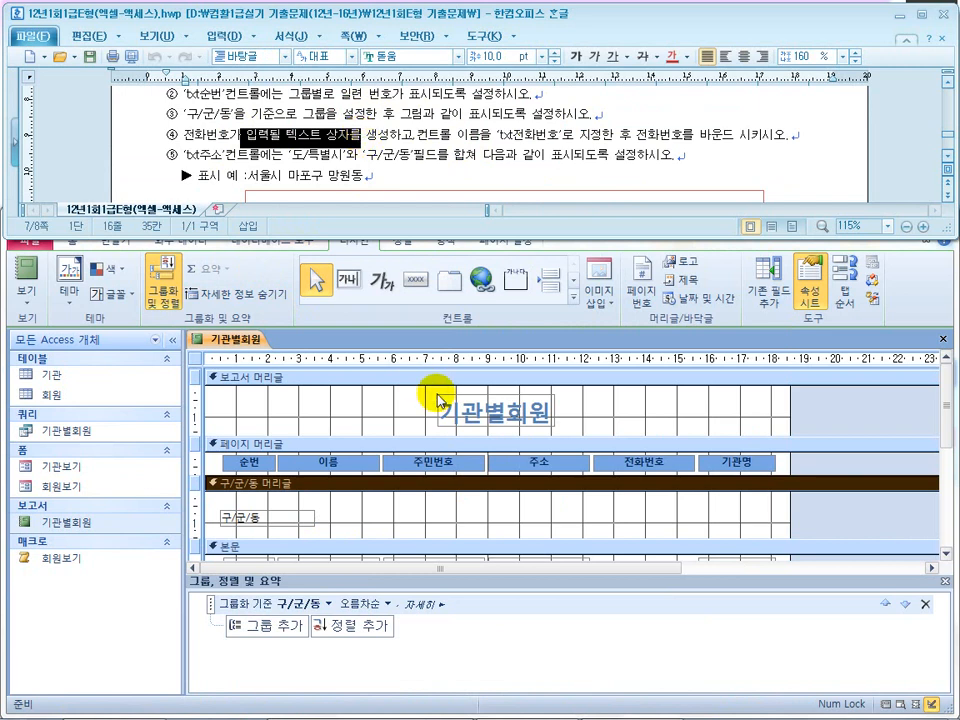
pyautogui.click(424, 507)
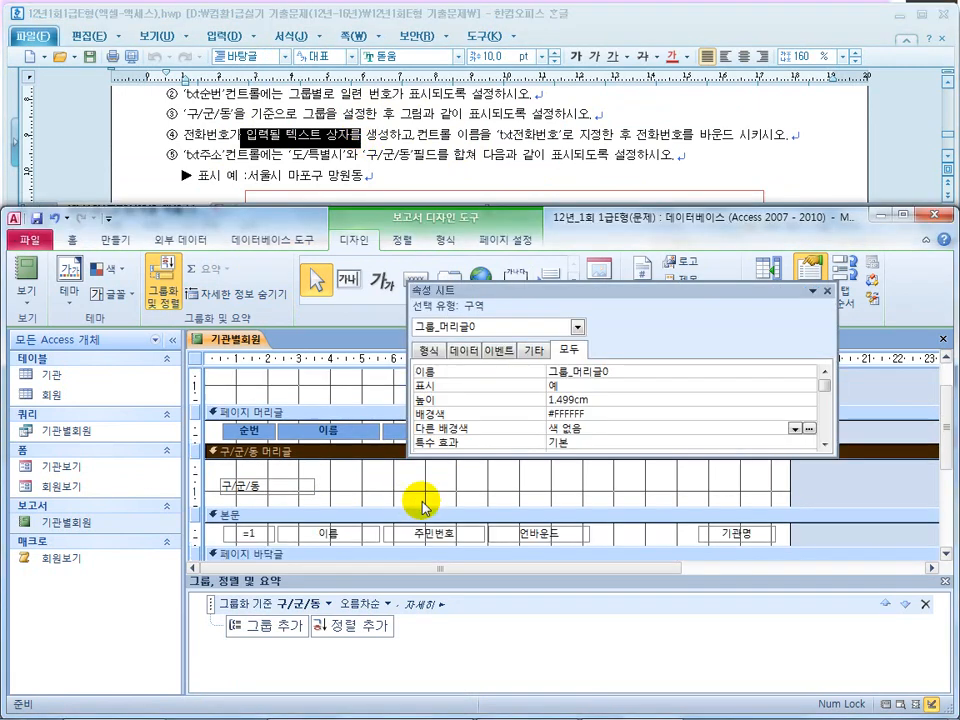
pyautogui.click(790, 330)
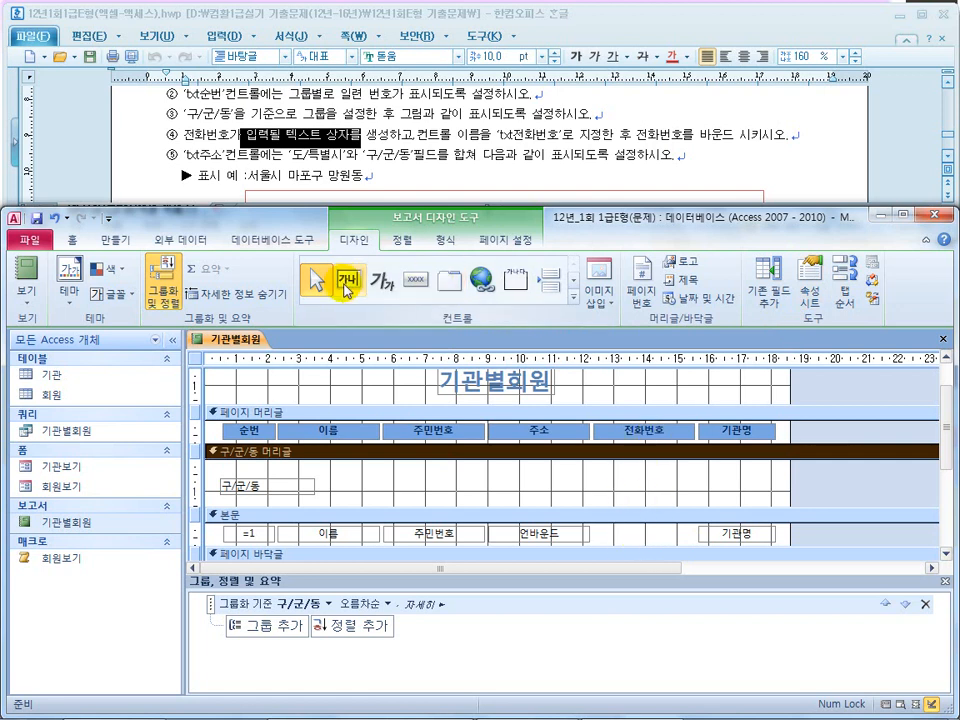
pyautogui.click(345, 284)
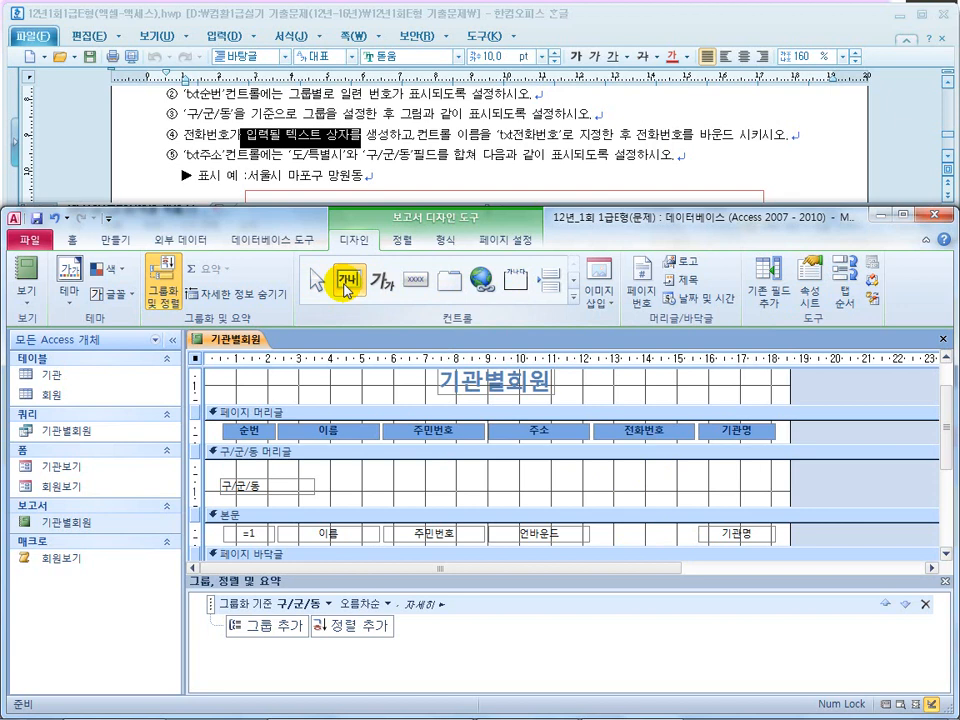
pyautogui.click(618, 530)
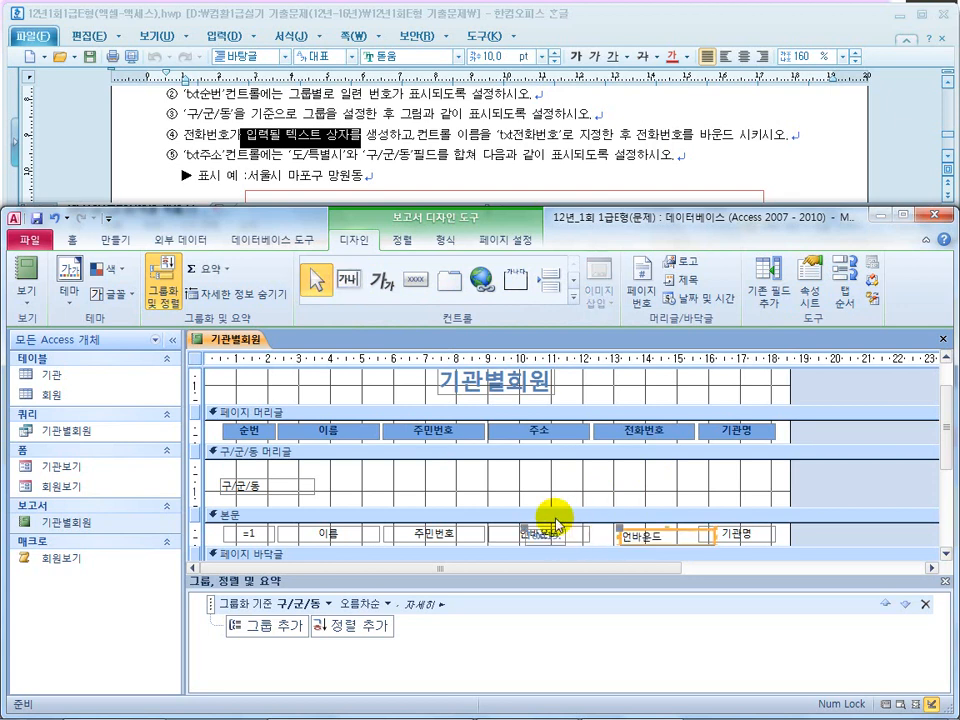
pyautogui.click(468, 537)
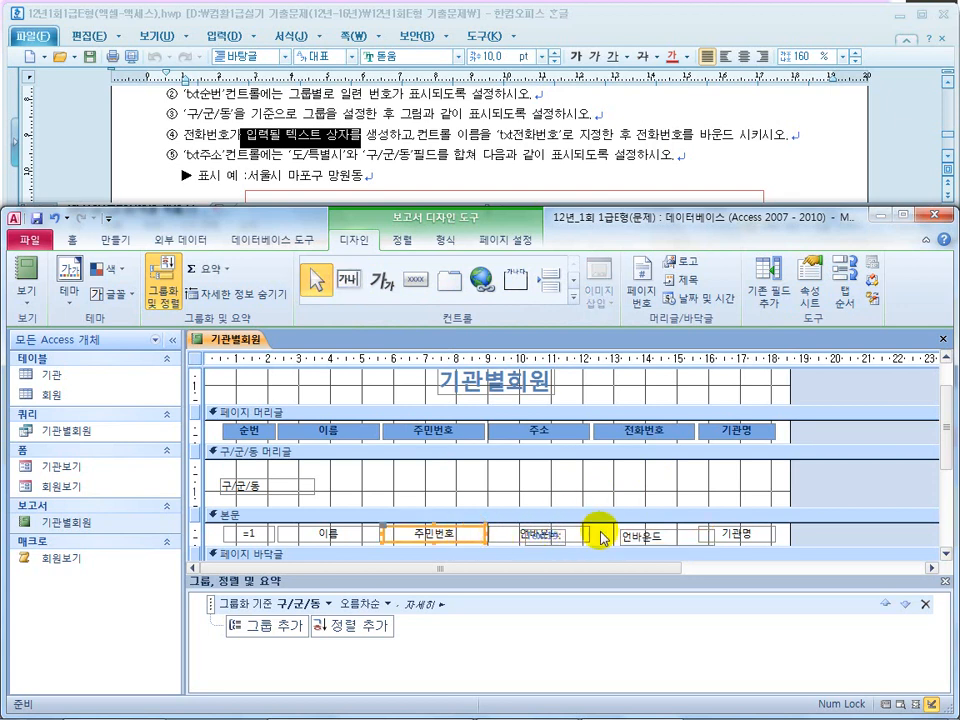
pyautogui.click(533, 530)
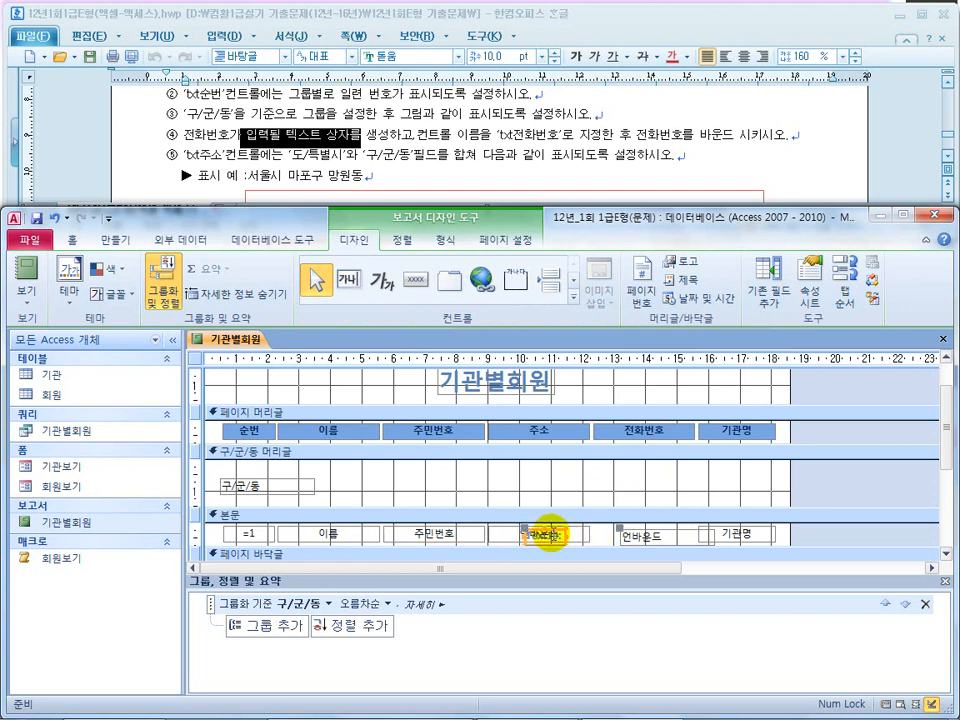
pyautogui.press('Delete')
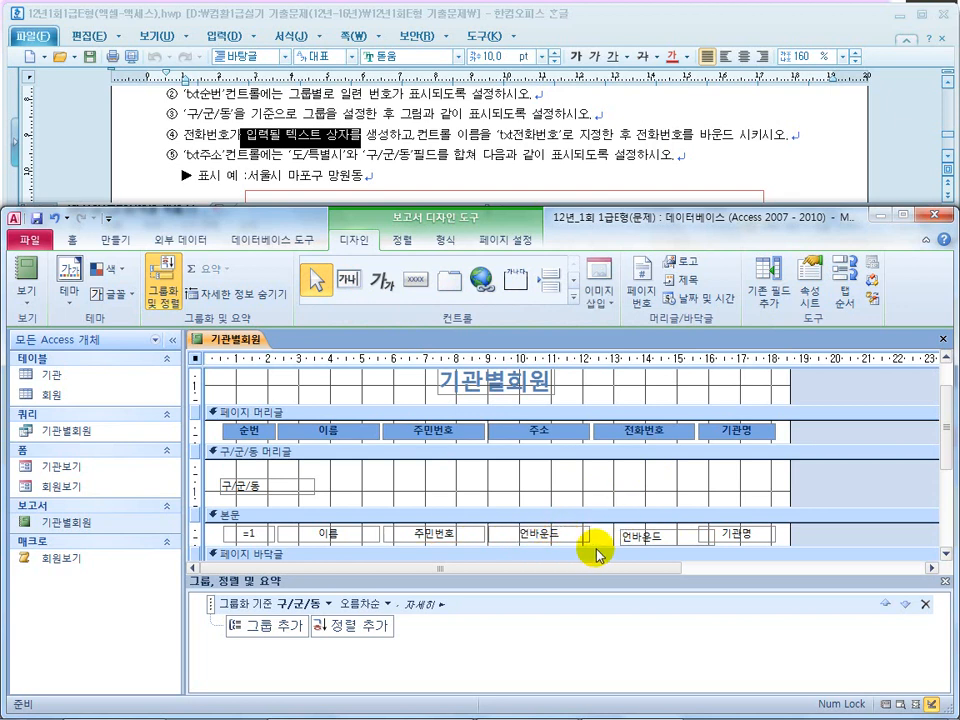
# Step: Move the new unbound 본문 text box beneath the 전화번호 heading, between 주소 and 기관명, and name it txt전화번호
pyautogui.moveTo(638, 536); pyautogui.dragTo(609, 531)
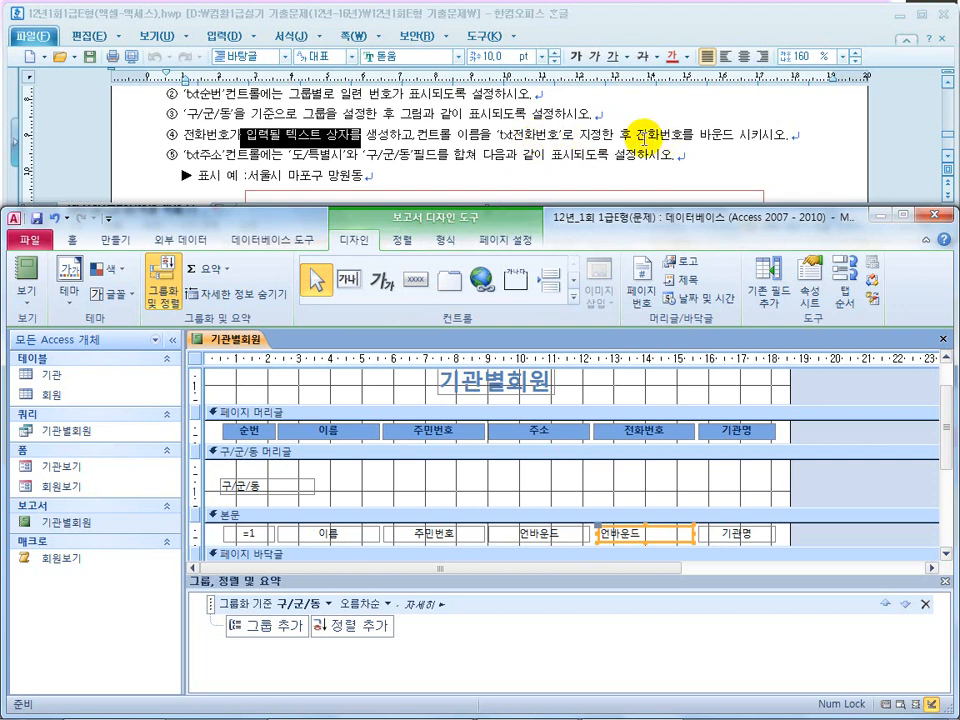
pyautogui.rightClick(657, 543)
pyautogui.click(680, 708)
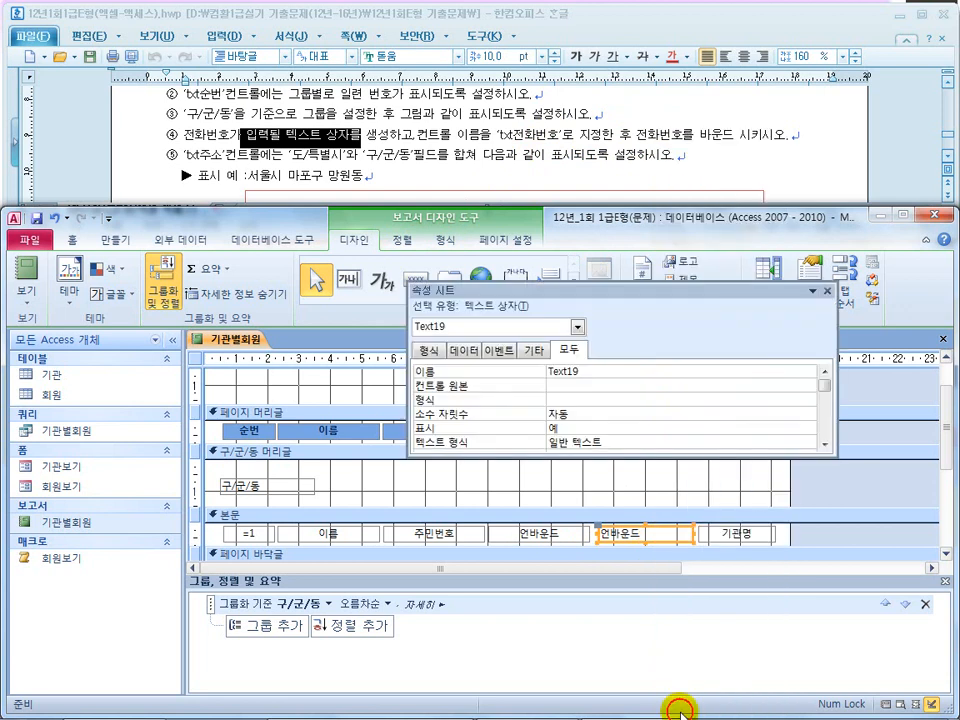
pyautogui.click(522, 376)
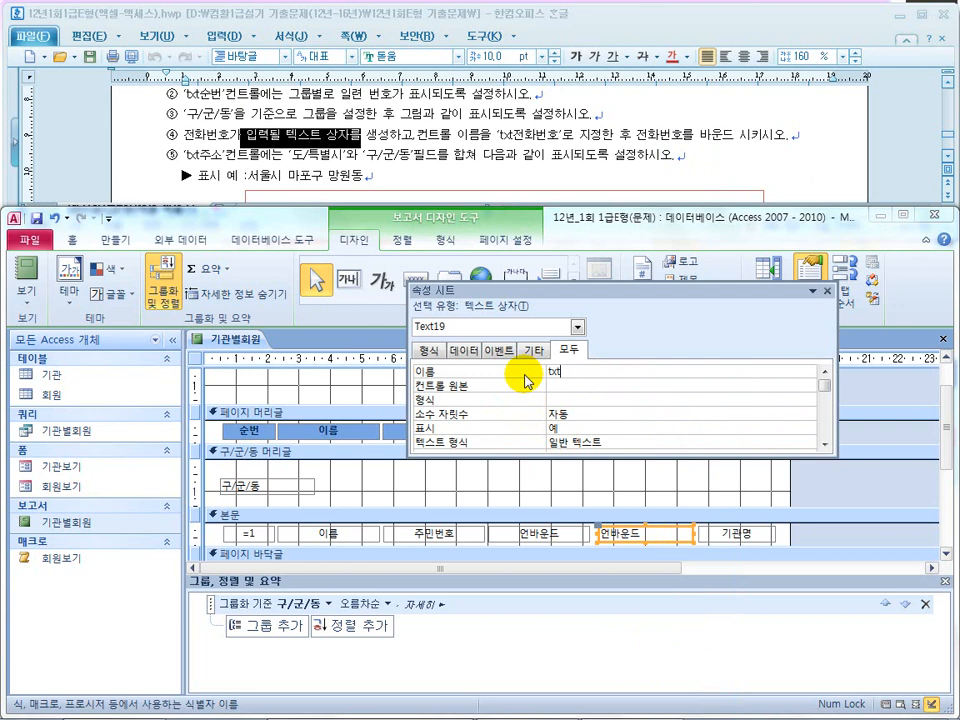
pyautogui.write('txt전화번호')
pyautogui.press('Return')
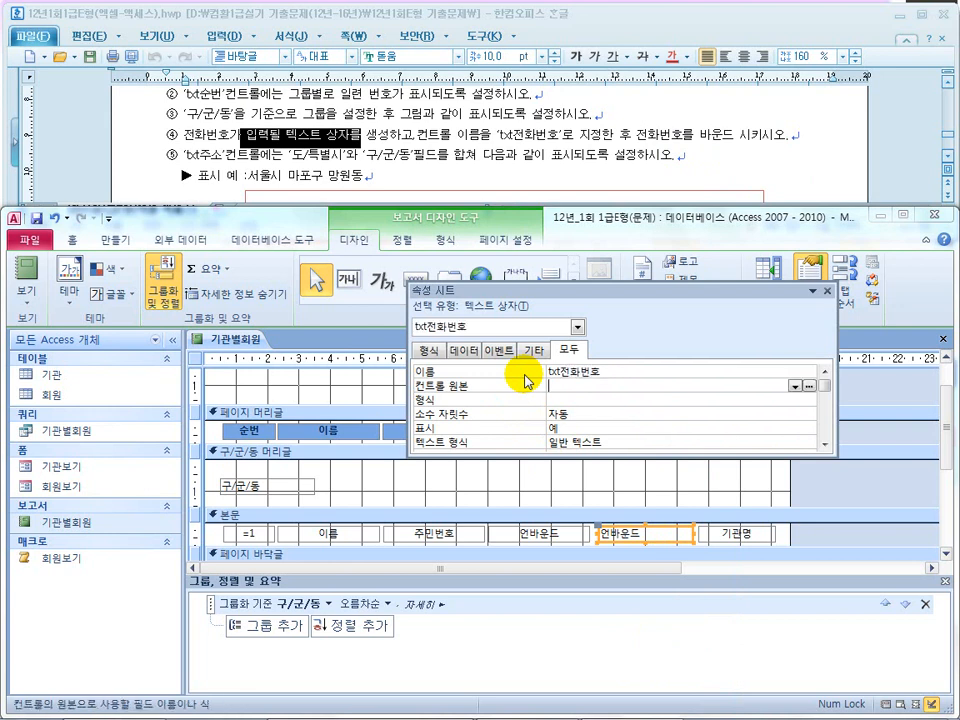
# Step: Bind the txt전화번호 text box to the 전화번호 field and close its property sheet
pyautogui.click(795, 386)
pyautogui.click(720, 452)
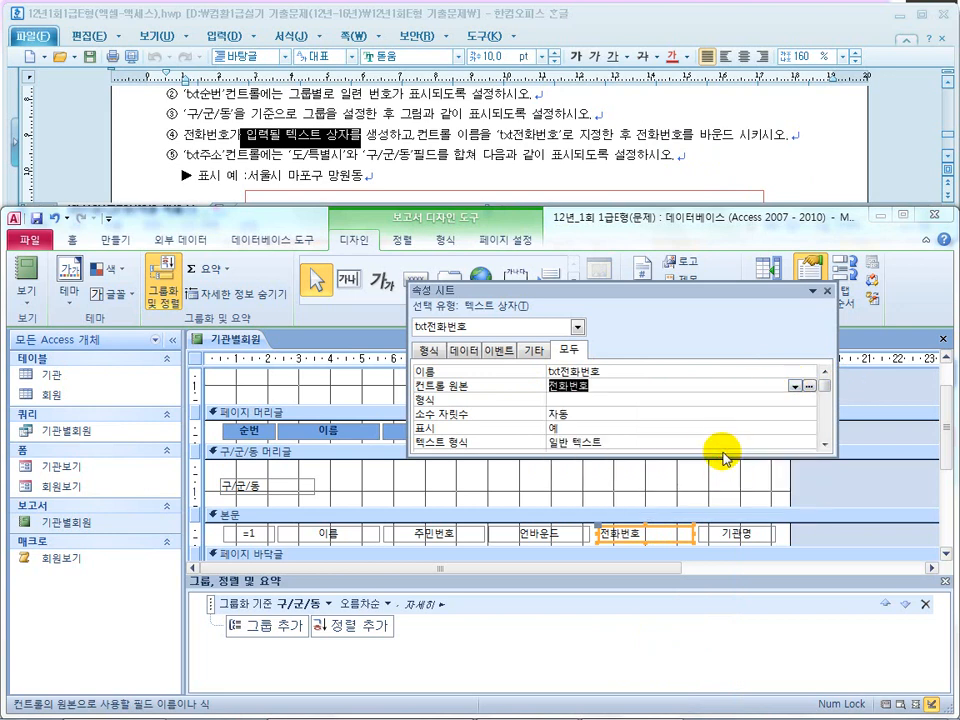
pyautogui.click(827, 291)
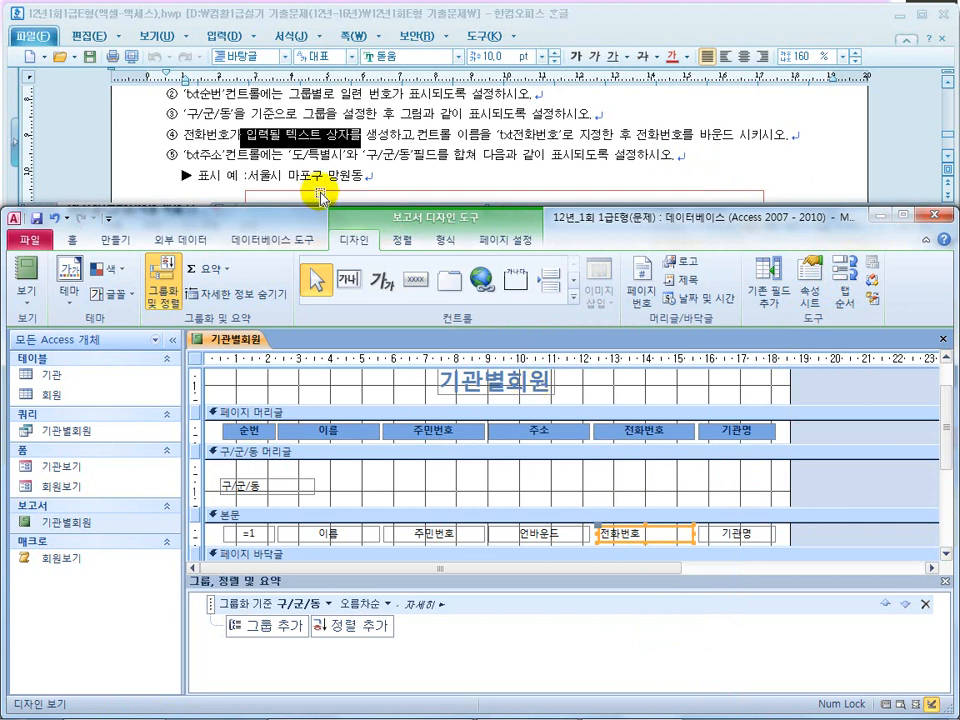
# Step: Following task ⑤ in the Hangul document, set the control source of the 본문 section's txt주소 text box to the 도/특별시 field
pyautogui.moveTo(198, 157); pyautogui.dragTo(292, 157)
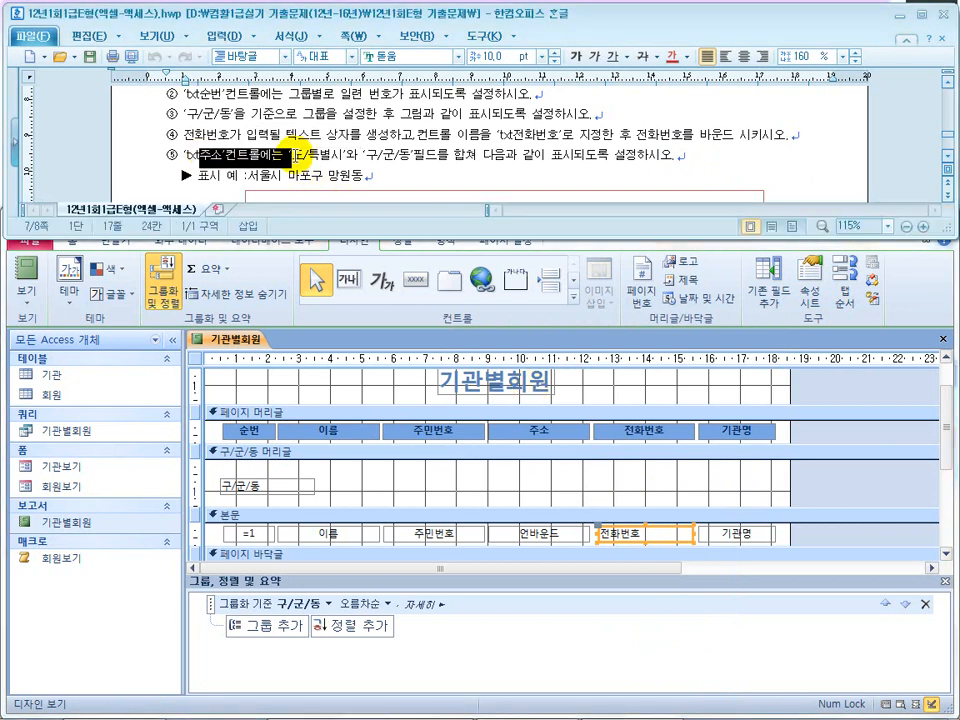
pyautogui.click(450, 490)
pyautogui.scroll(-1, 450, 490)
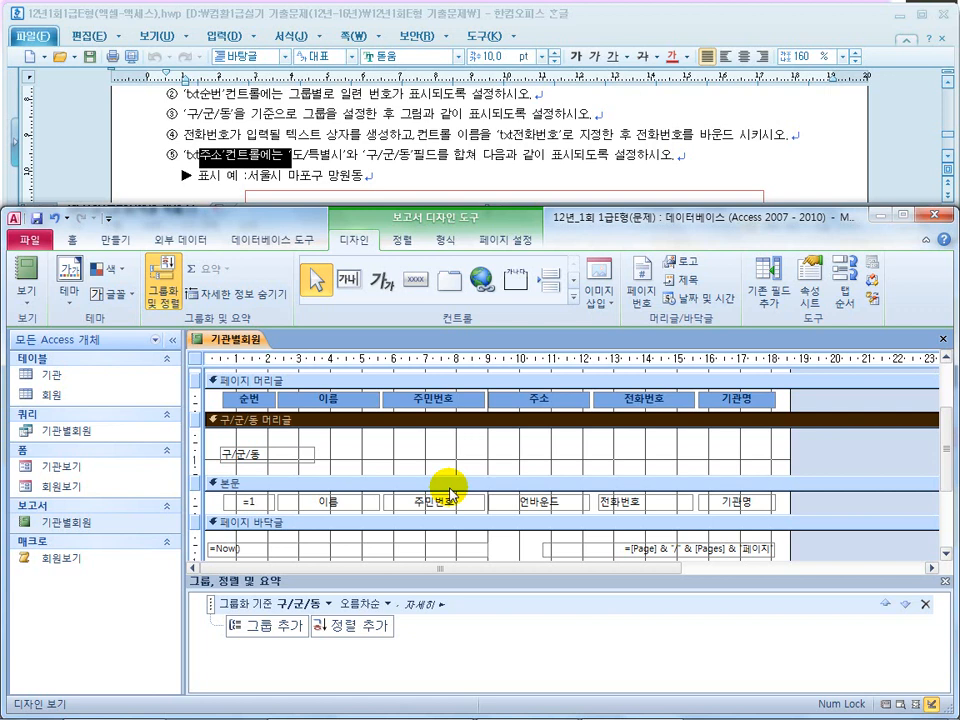
pyautogui.click(514, 502)
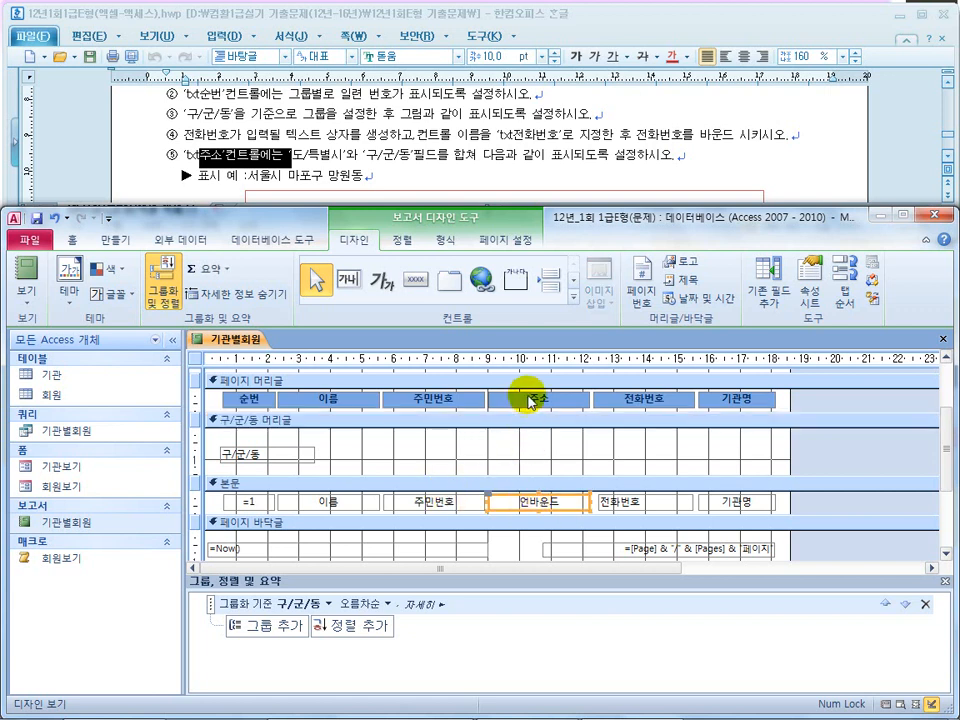
pyautogui.rightClick(537, 505)
pyautogui.click(587, 709)
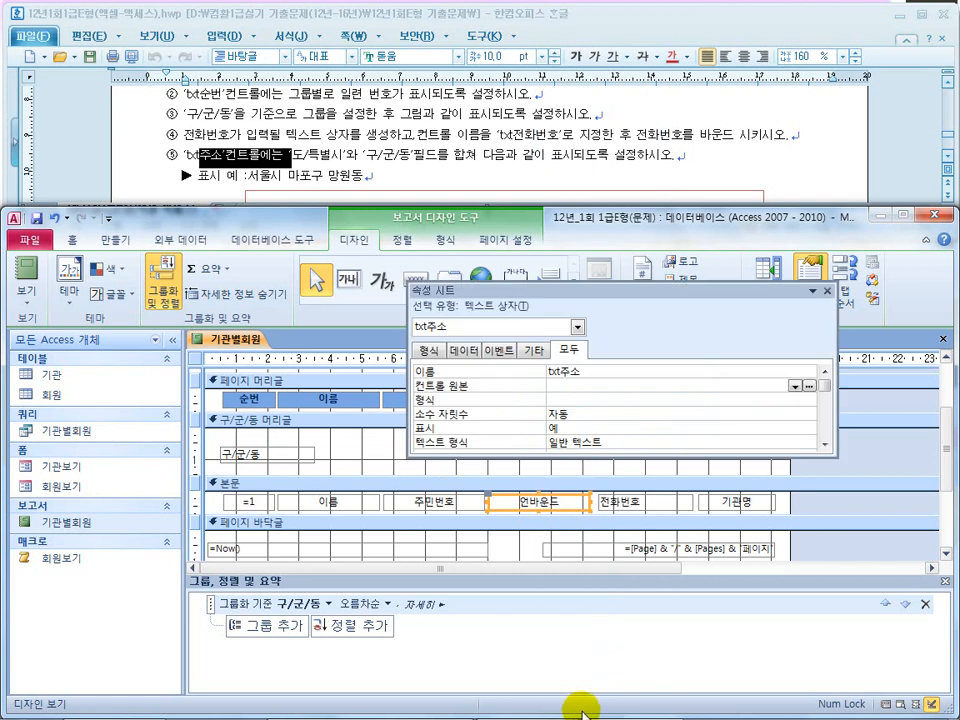
pyautogui.click(592, 370)
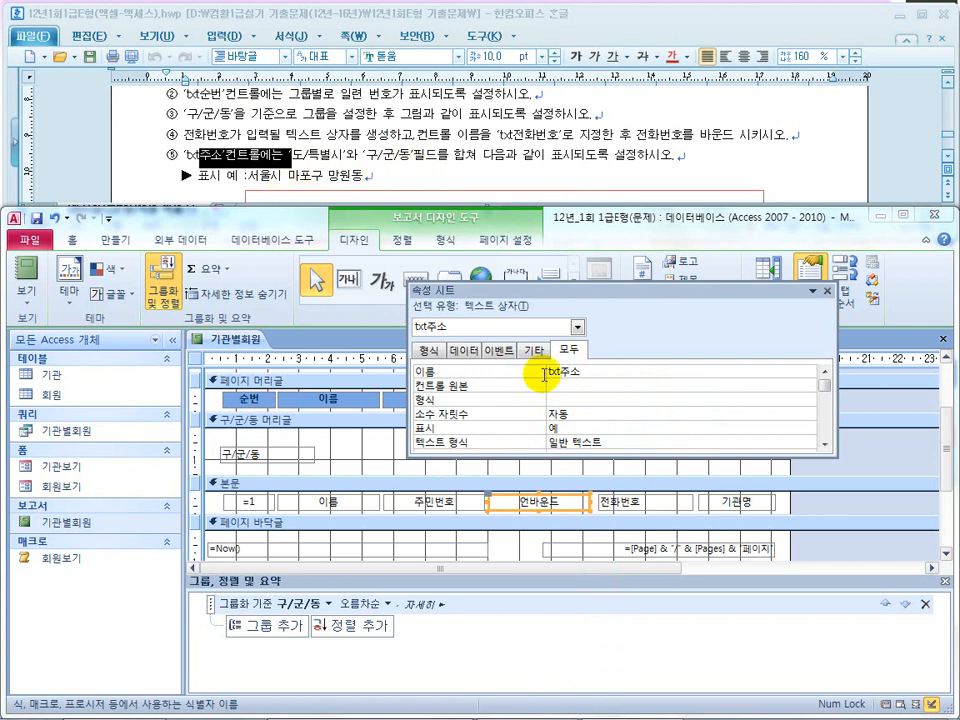
pyautogui.click(805, 384)
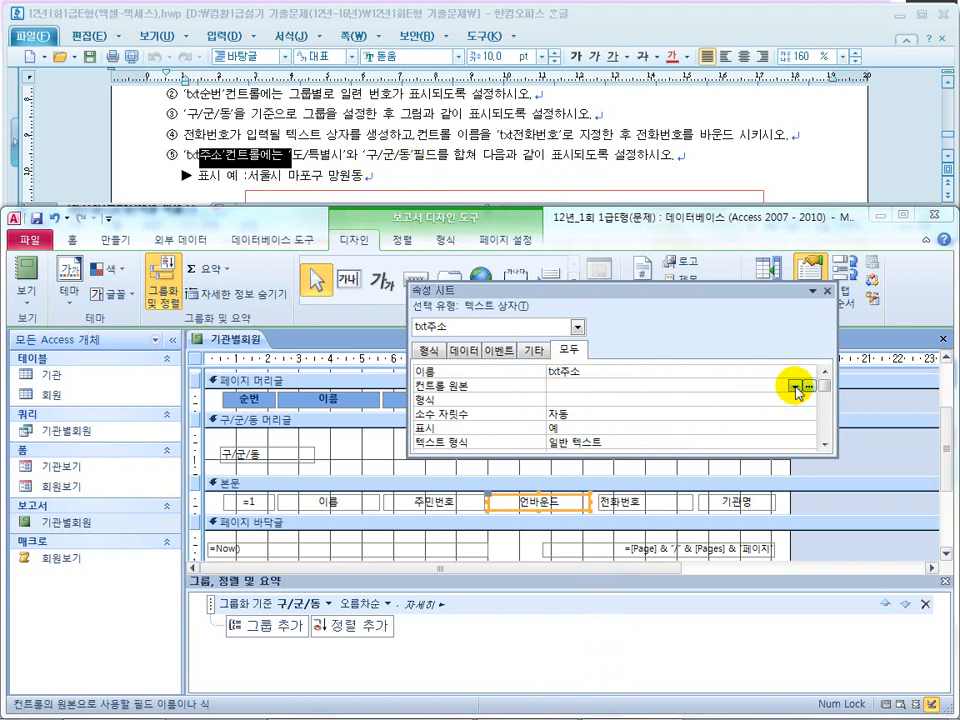
pyautogui.click(795, 385)
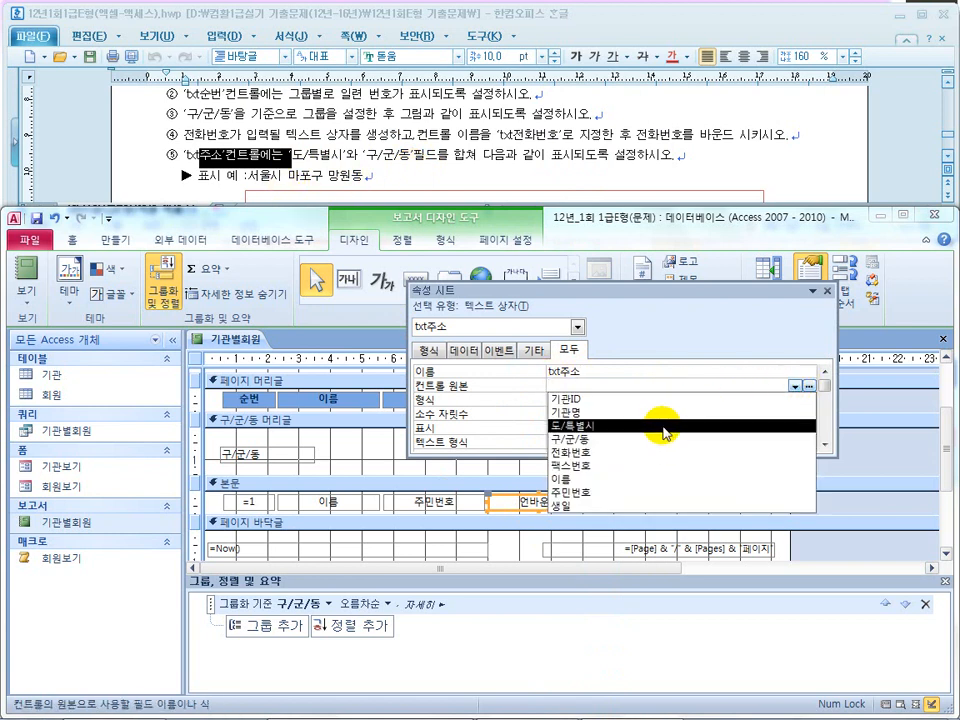
pyautogui.click(661, 426)
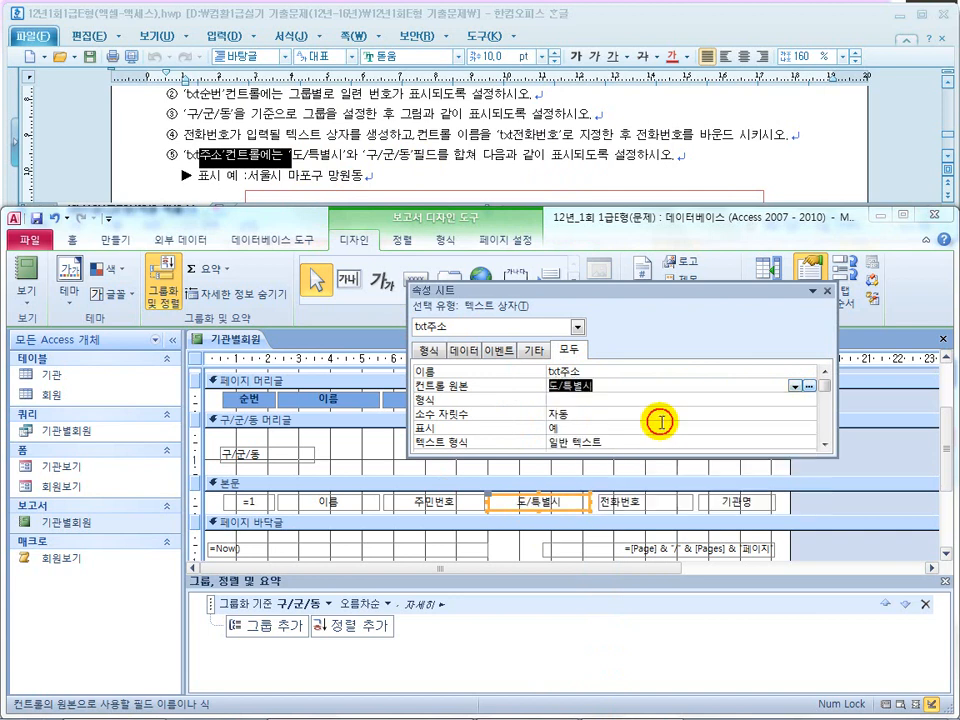
# Step: Extend the txt주소 control source into the expression =도/특별시 & 구/군/동
pyautogui.click(604, 386)
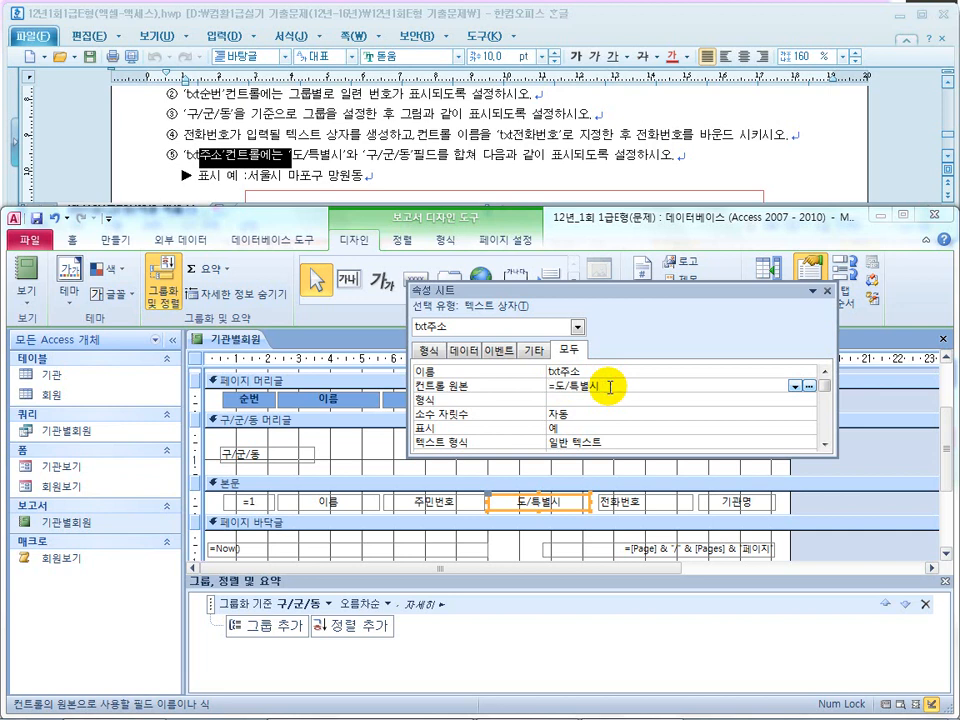
pyautogui.click(794, 386)
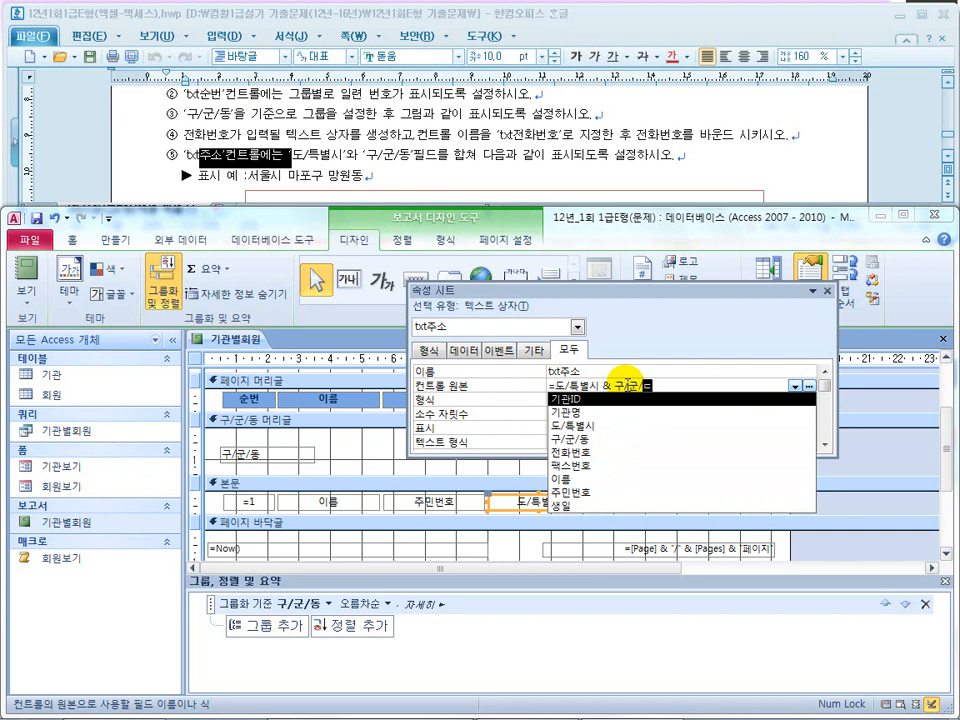
pyautogui.press('Return')
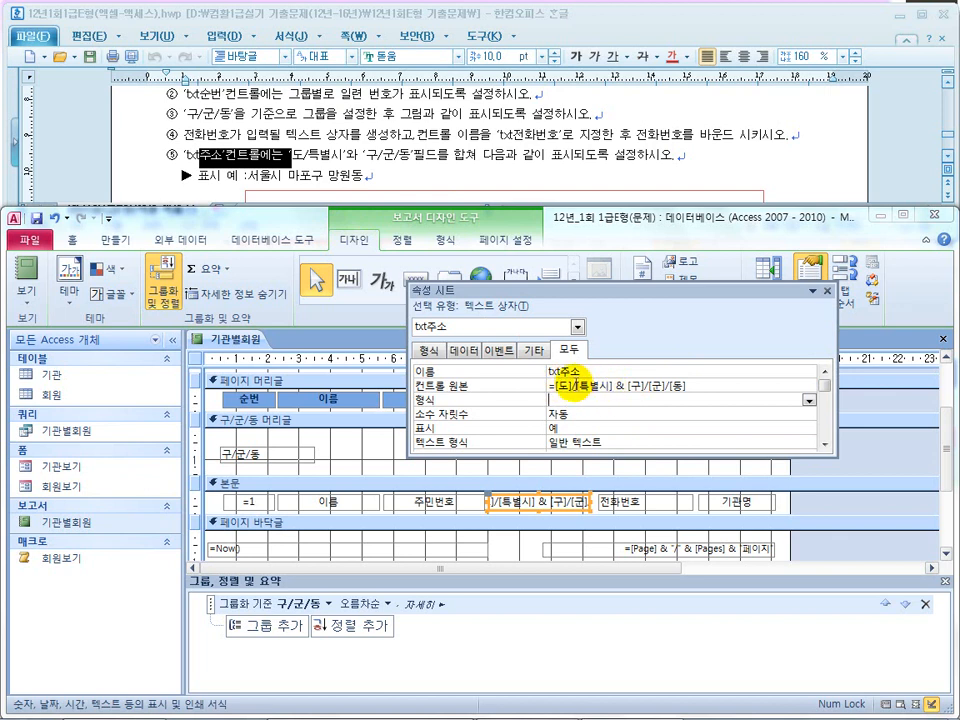
# Step: Correct the brackets in the txt주소 control source so the expression reads =[도/특별시] & [구/군/동]
pyautogui.click(568, 386)
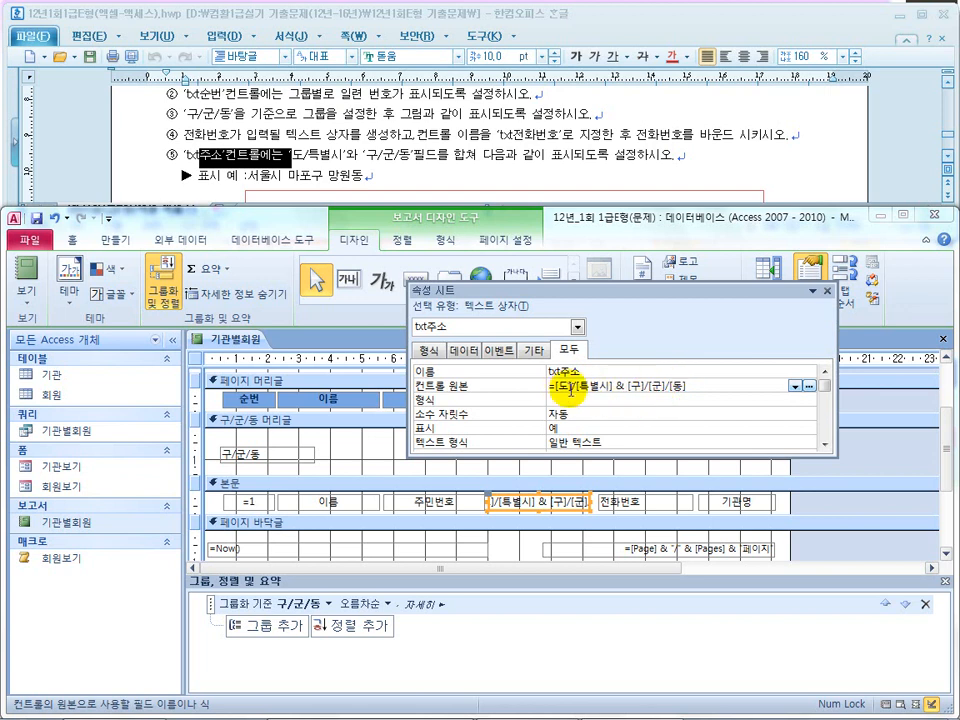
pyautogui.press('Delete')
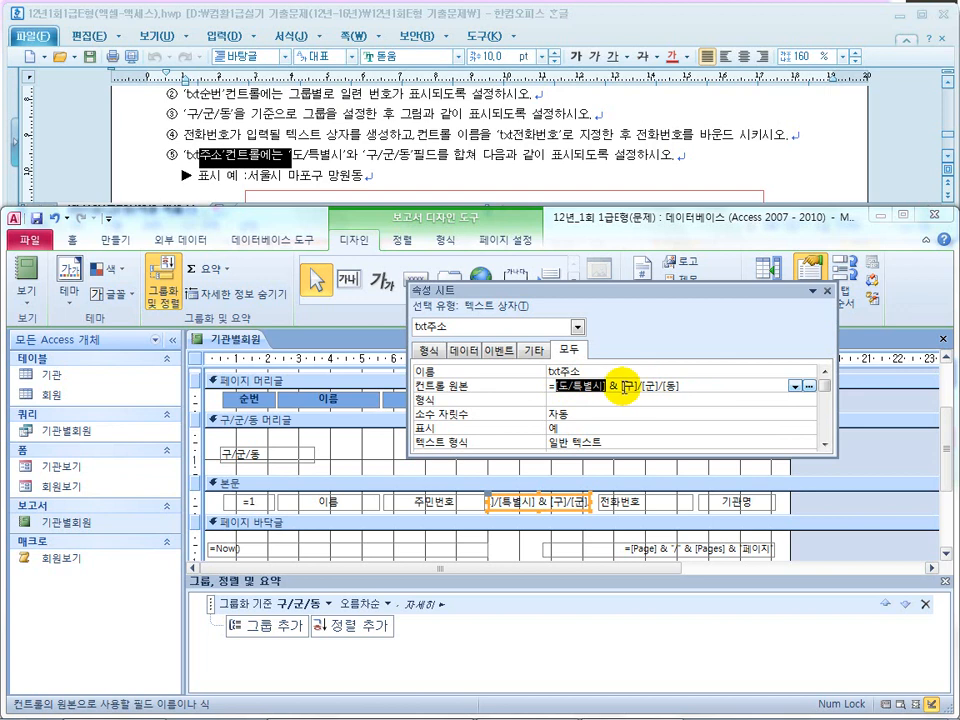
pyautogui.moveTo(622, 386); pyautogui.dragTo(725, 385)
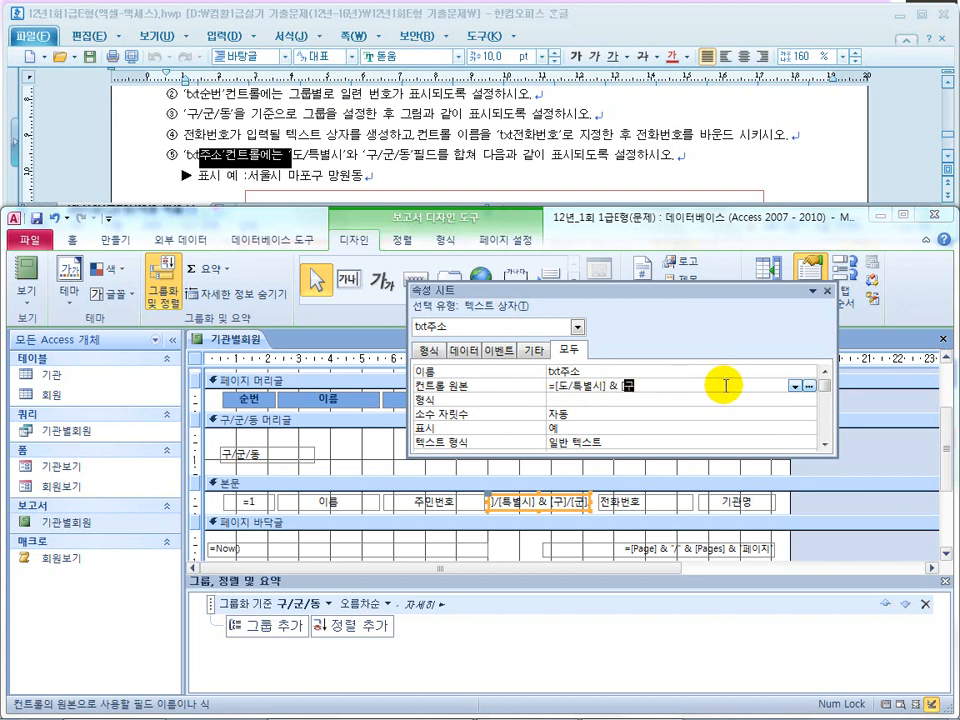
pyautogui.write('[구/군')
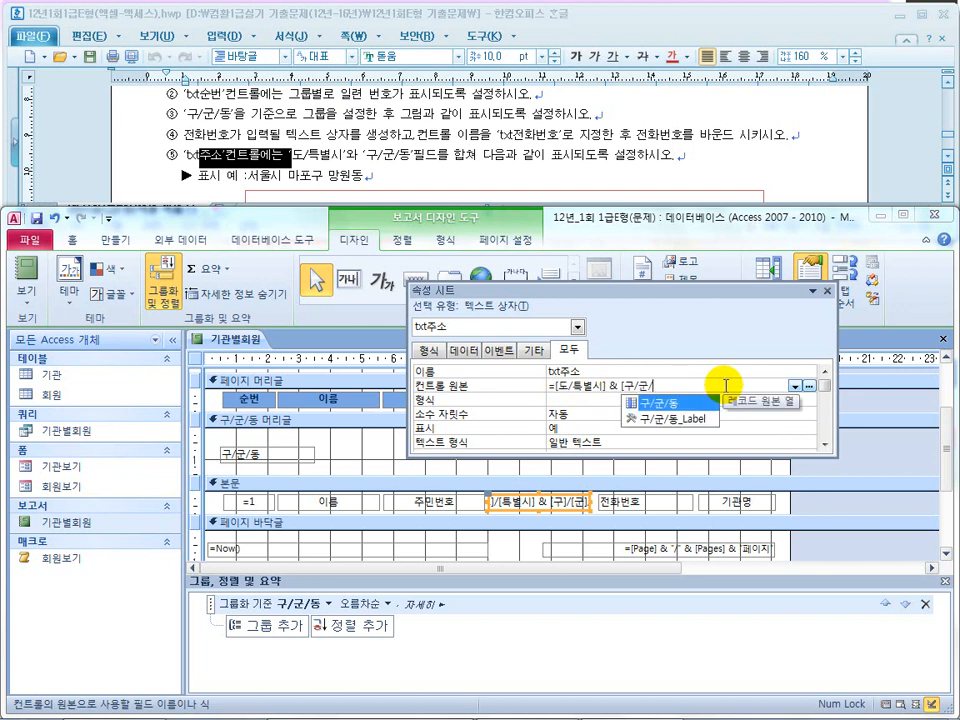
pyautogui.write('/동]')
pyautogui.press('Return')
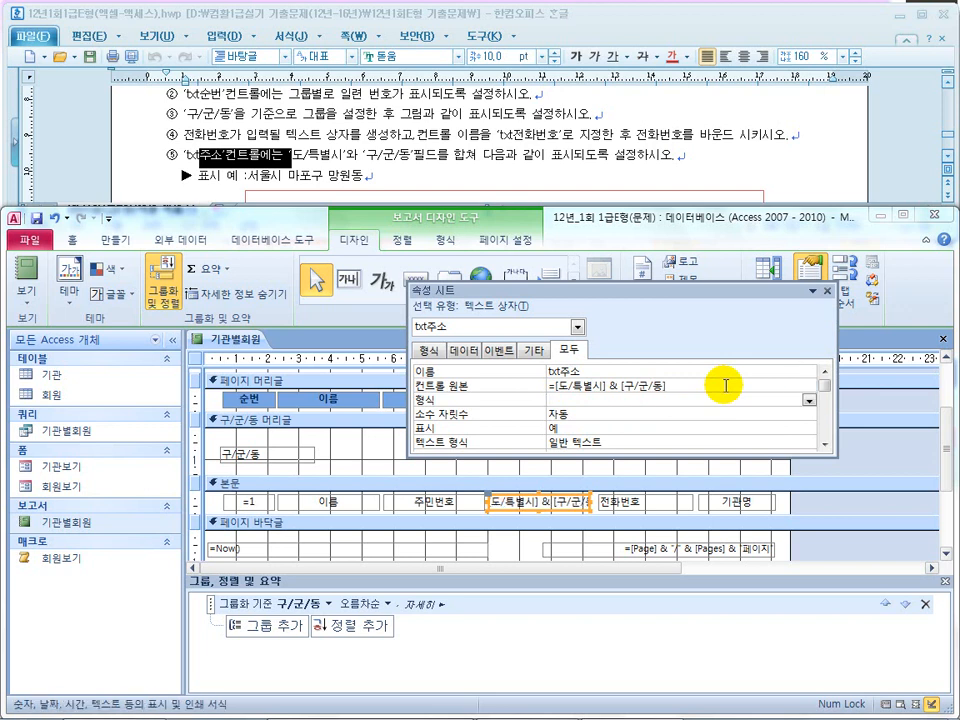
# Step: Compare the 기관별회원 report's print preview with the sample report in the Hangul document
pyautogui.click(384, 168)
pyautogui.scroll(-1, 334, 172)
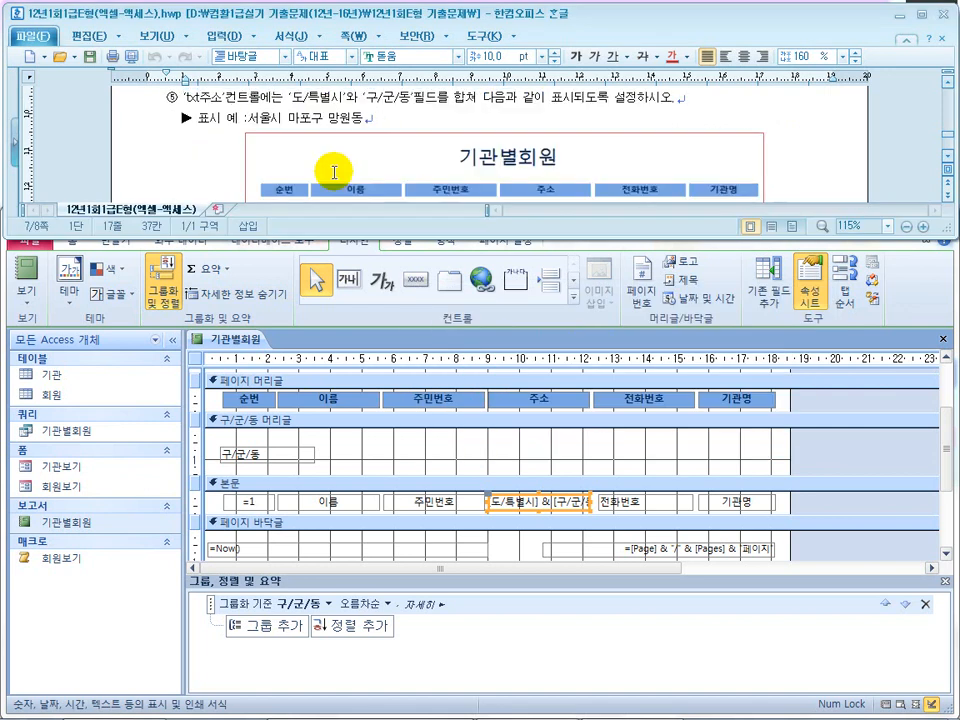
pyautogui.scroll(-3, 340, 172)
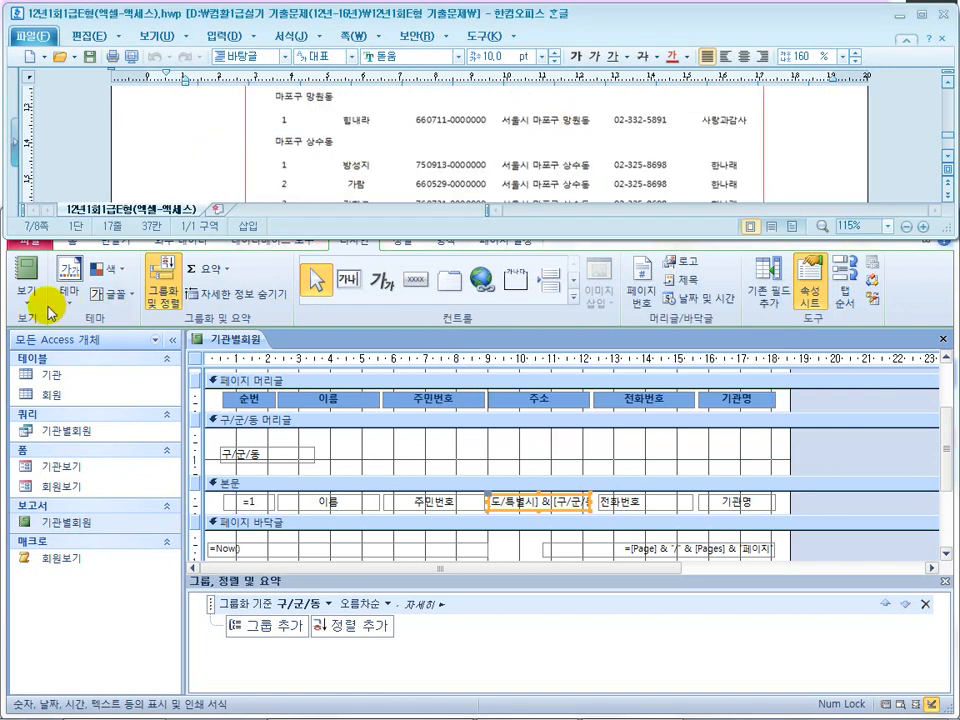
pyautogui.click(26, 289)
pyautogui.click(26, 289)
pyautogui.click(70, 368)
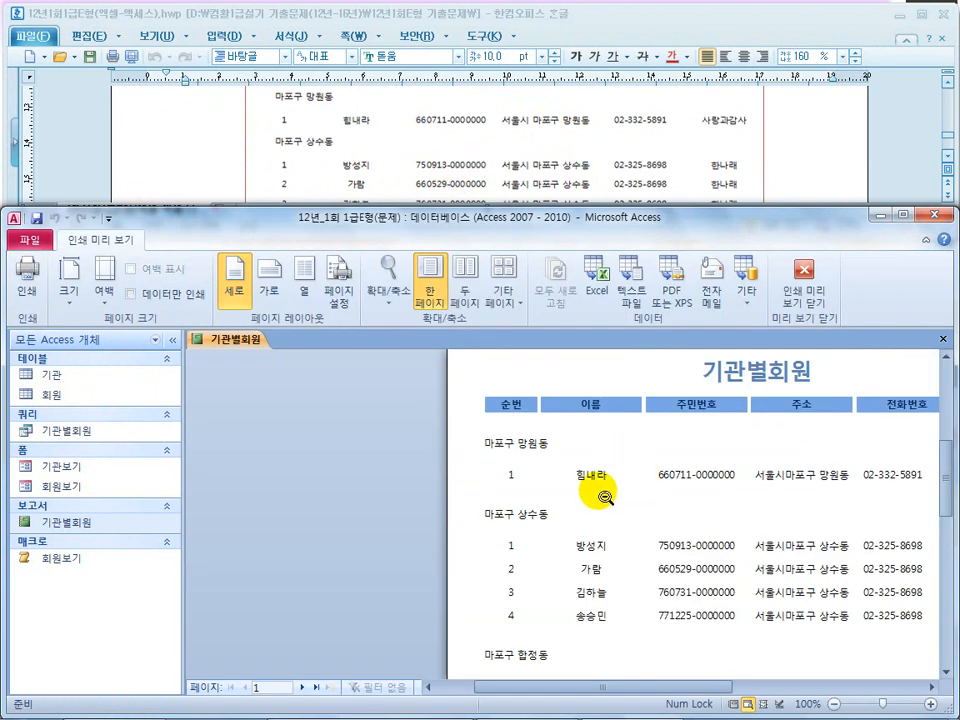
pyautogui.moveTo(639, 689); pyautogui.dragTo(714, 686)
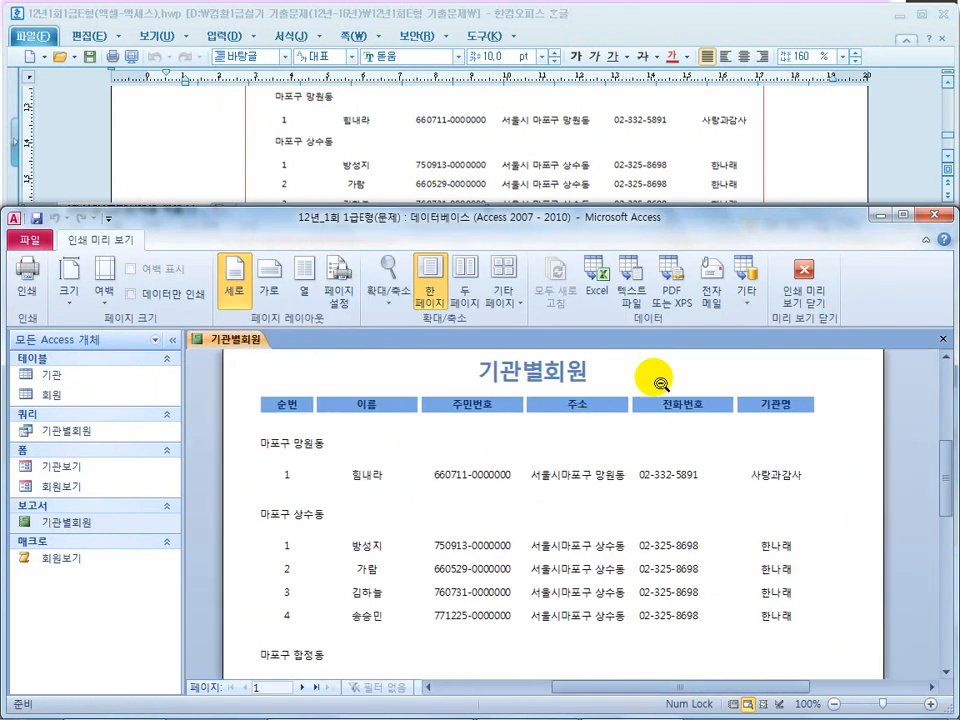
pyautogui.click(818, 177)
pyautogui.scroll(2, 818, 177)
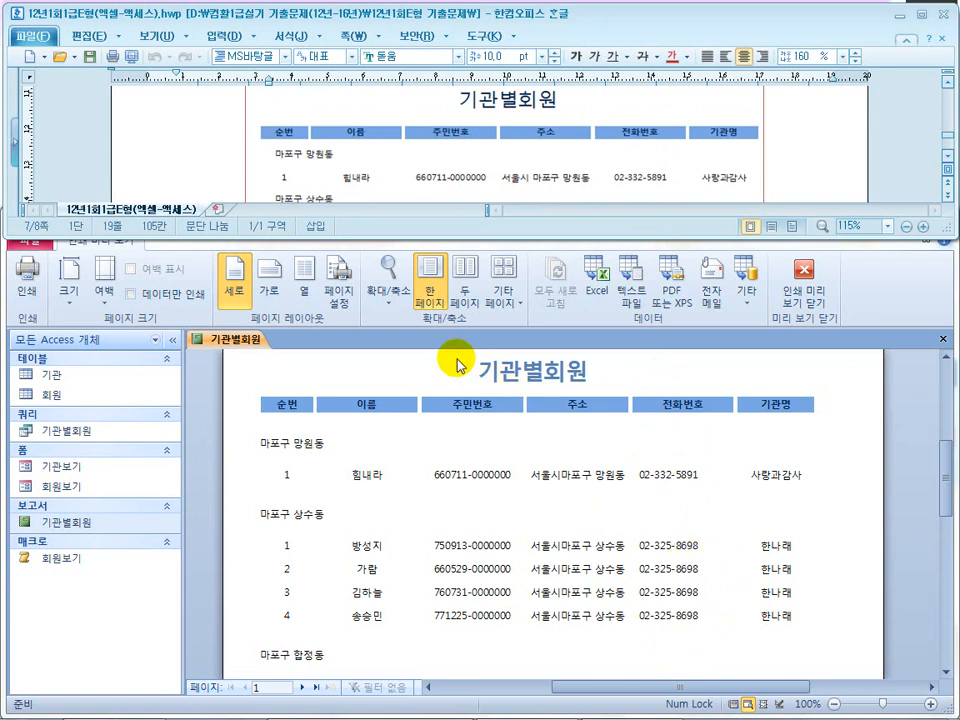
pyautogui.click(214, 146)
pyautogui.scroll(-5, 214, 146)
pyautogui.scroll(-3, 214, 146)
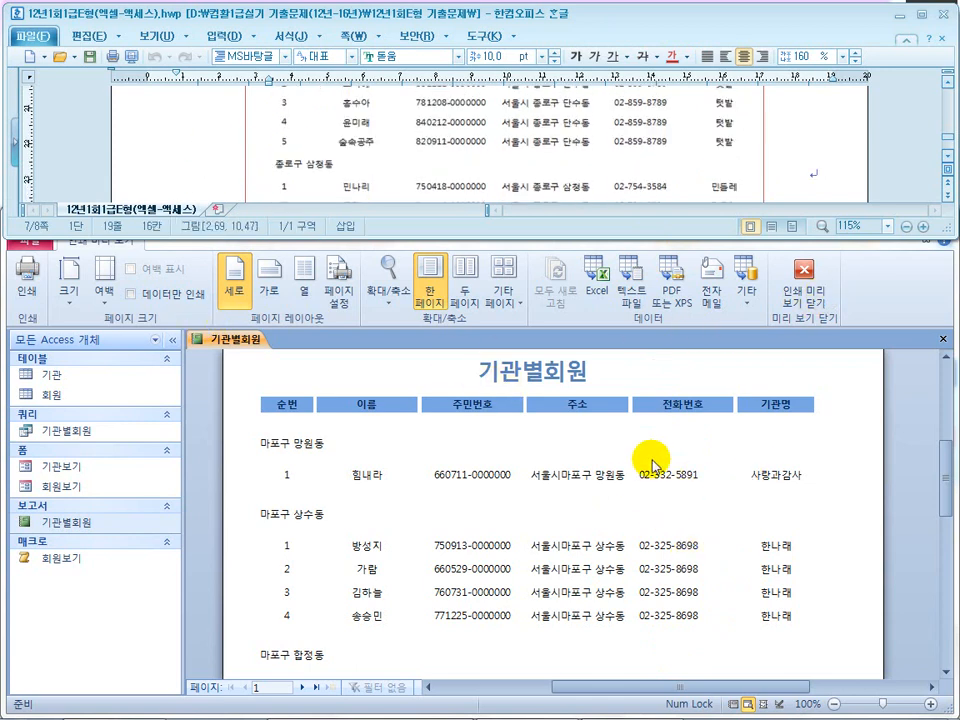
# Step: Leave the print preview and center-align the text of the txt전화번호 text box in the 본문 section
pyautogui.click(795, 300)
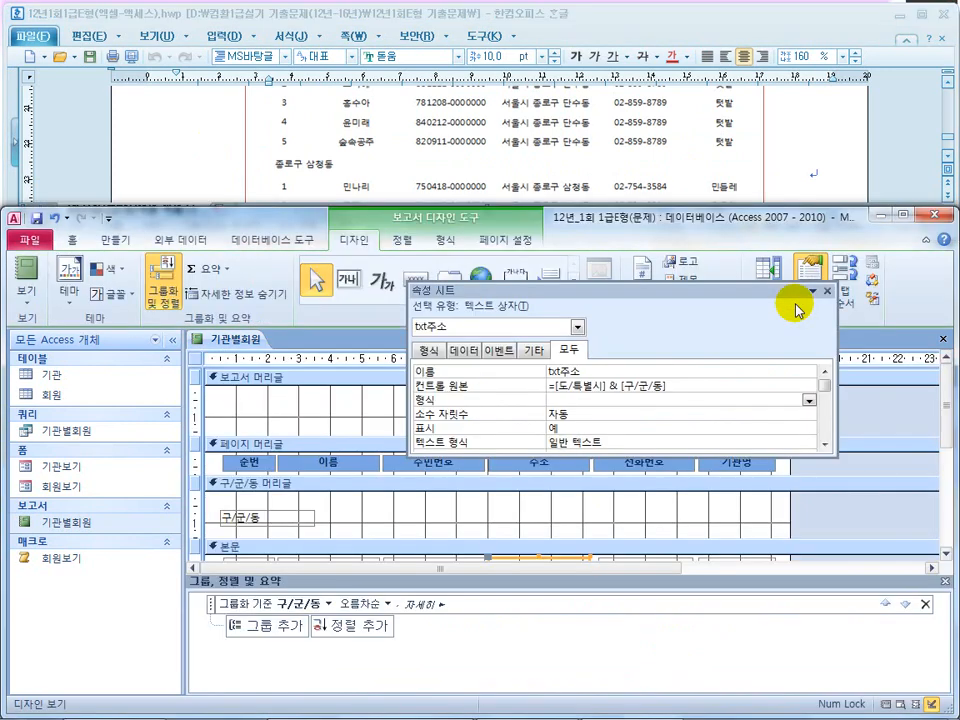
pyautogui.click(553, 517)
pyautogui.scroll(-1, 553, 517)
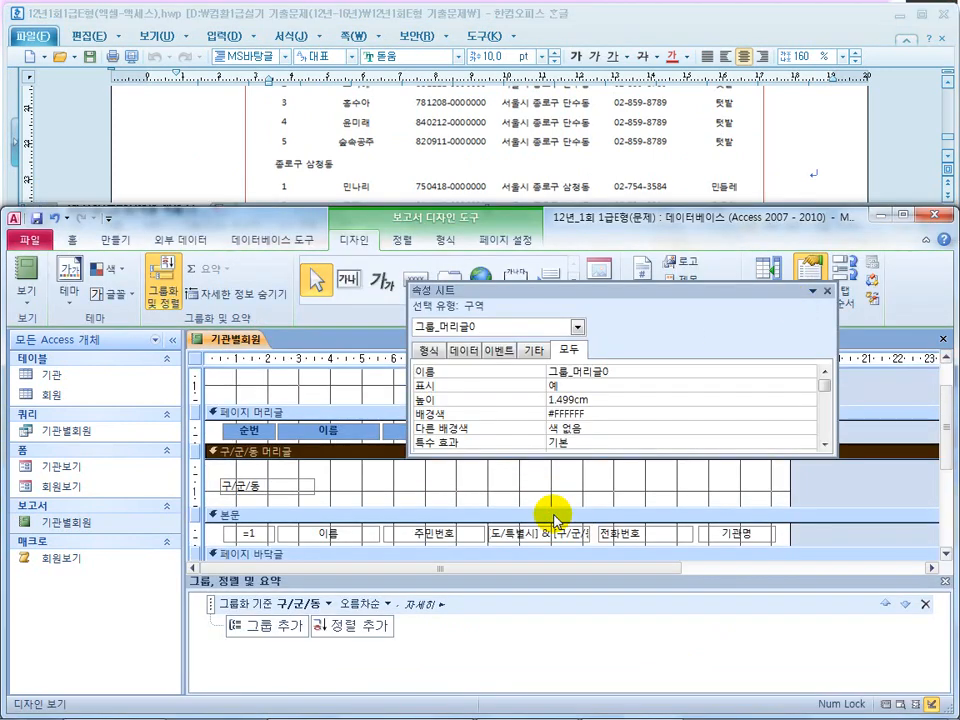
pyautogui.click(627, 536)
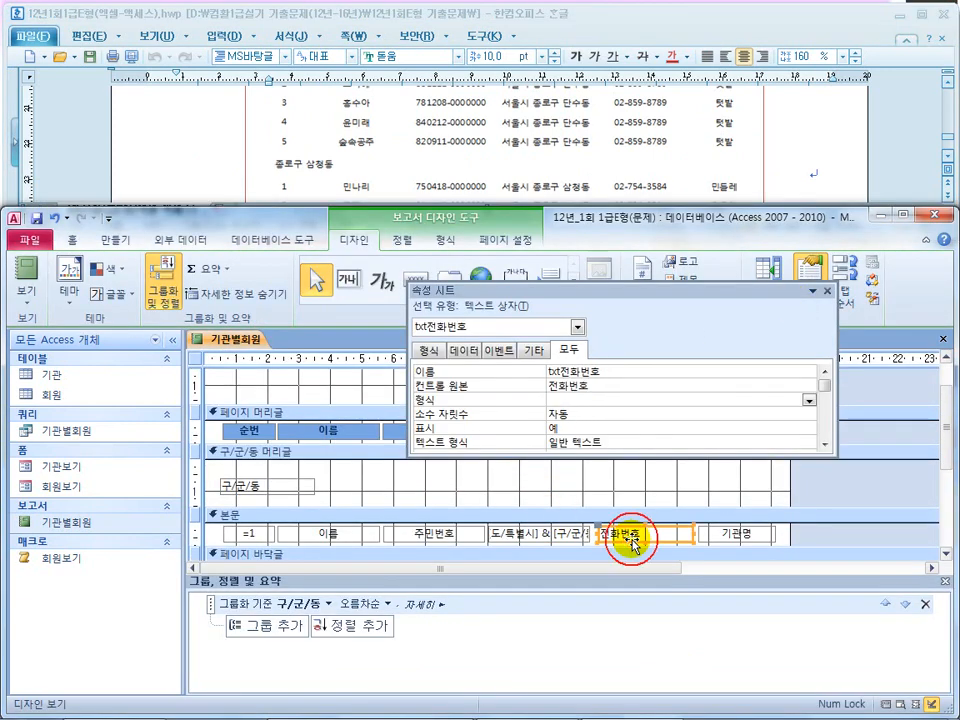
pyautogui.click(829, 297)
pyautogui.click(74, 240)
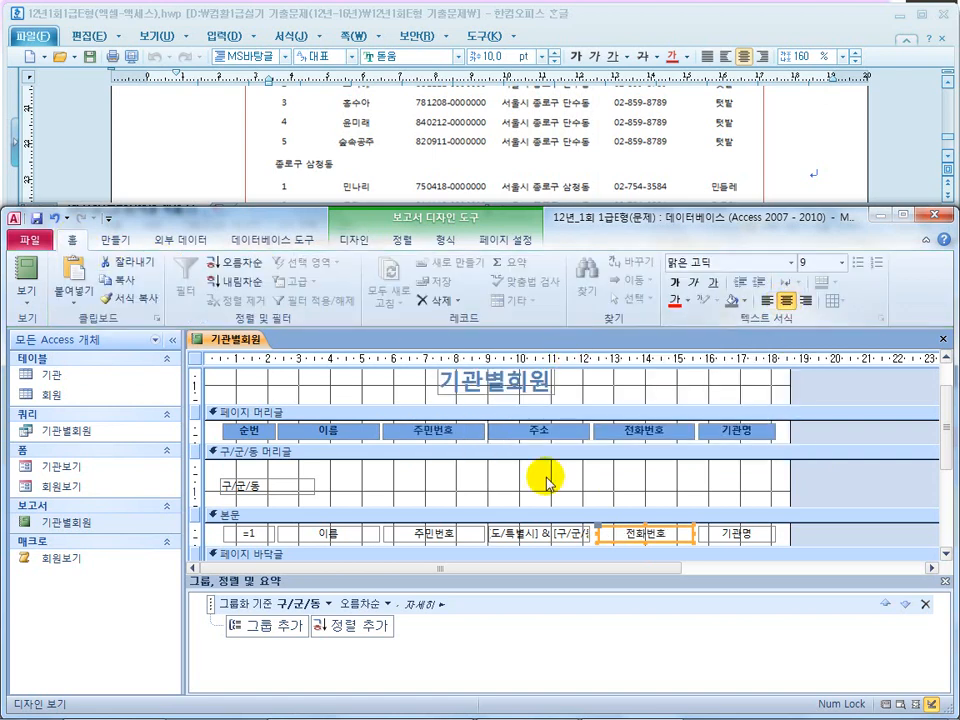
pyautogui.click(742, 536)
pyautogui.click(553, 536)
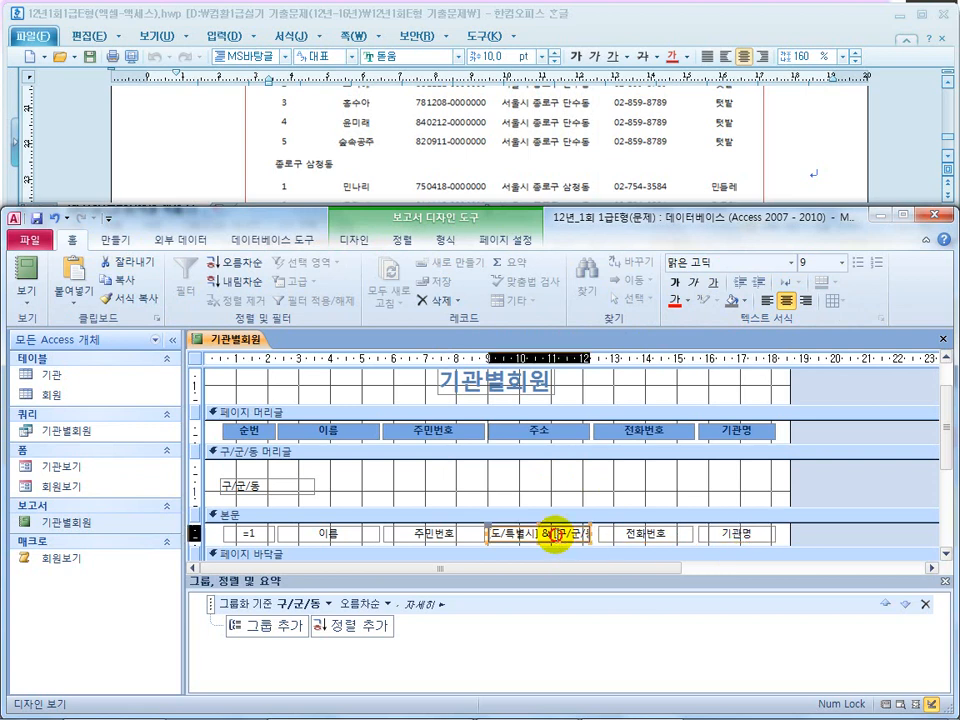
pyautogui.click(461, 473)
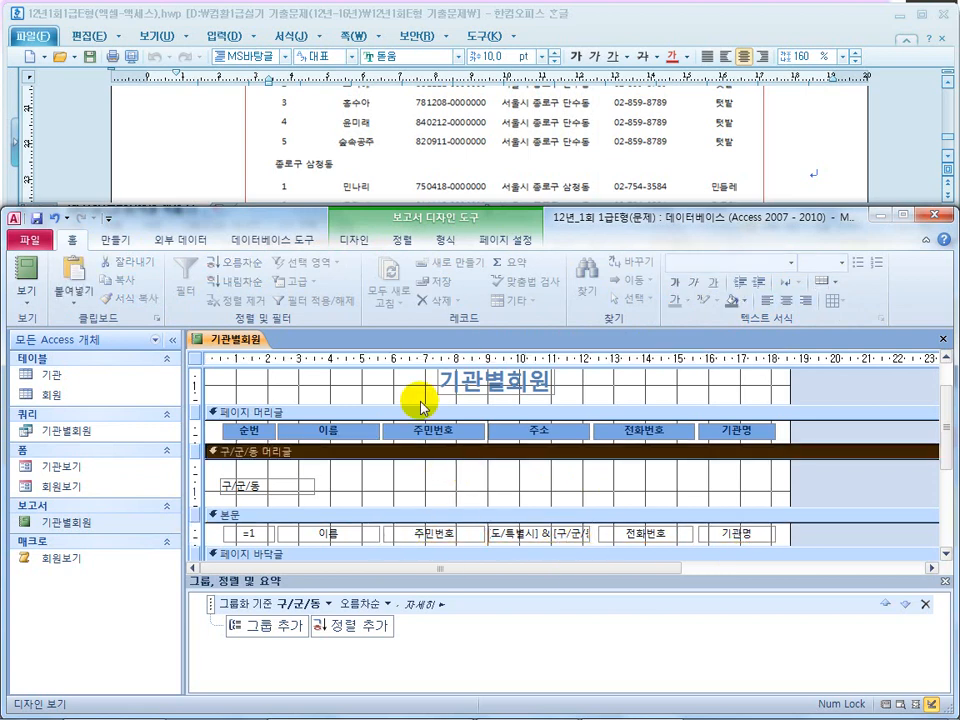
# Step: Open the 기관별회원 report in report view and check its groups through the last page against the Hangul sample
pyautogui.click(208, 142)
pyautogui.scroll(5, 210, 148)
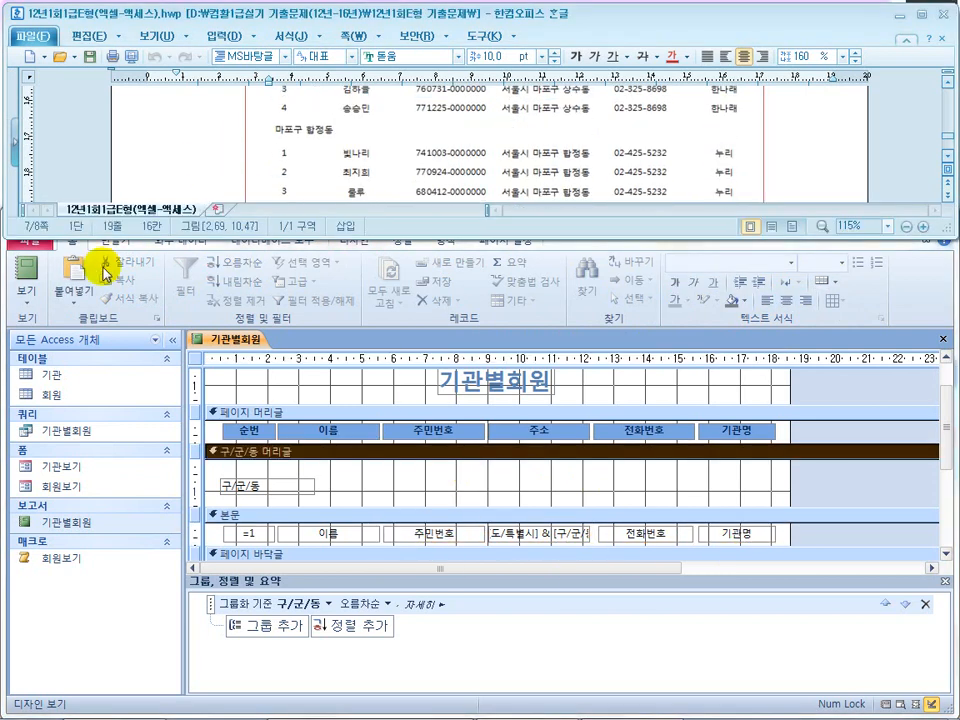
pyautogui.click(24, 303)
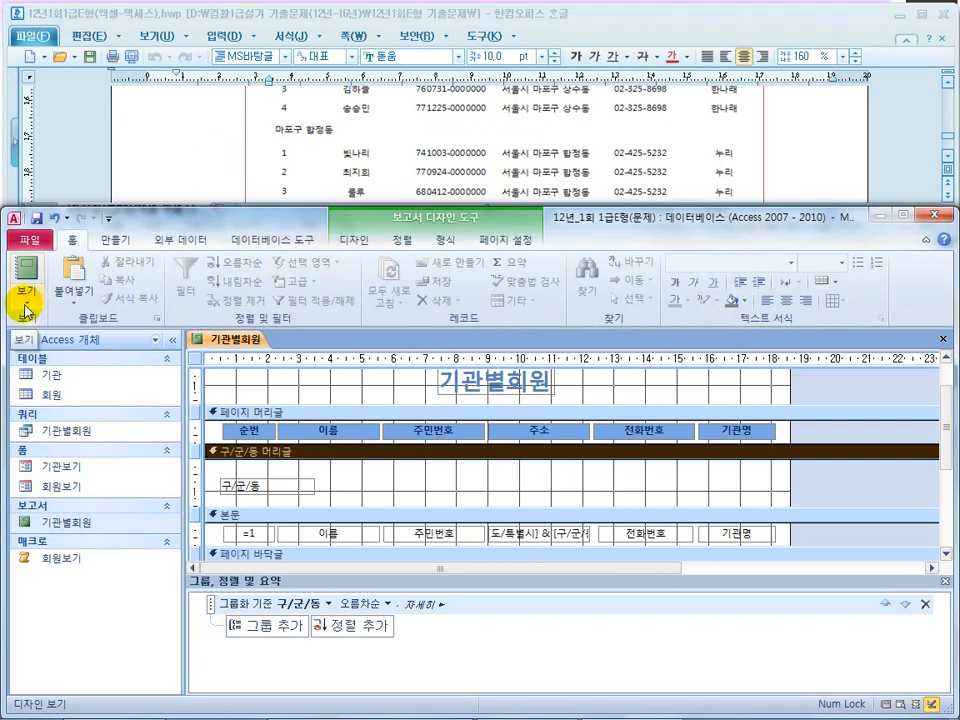
pyautogui.click(24, 303)
pyautogui.click(40, 328)
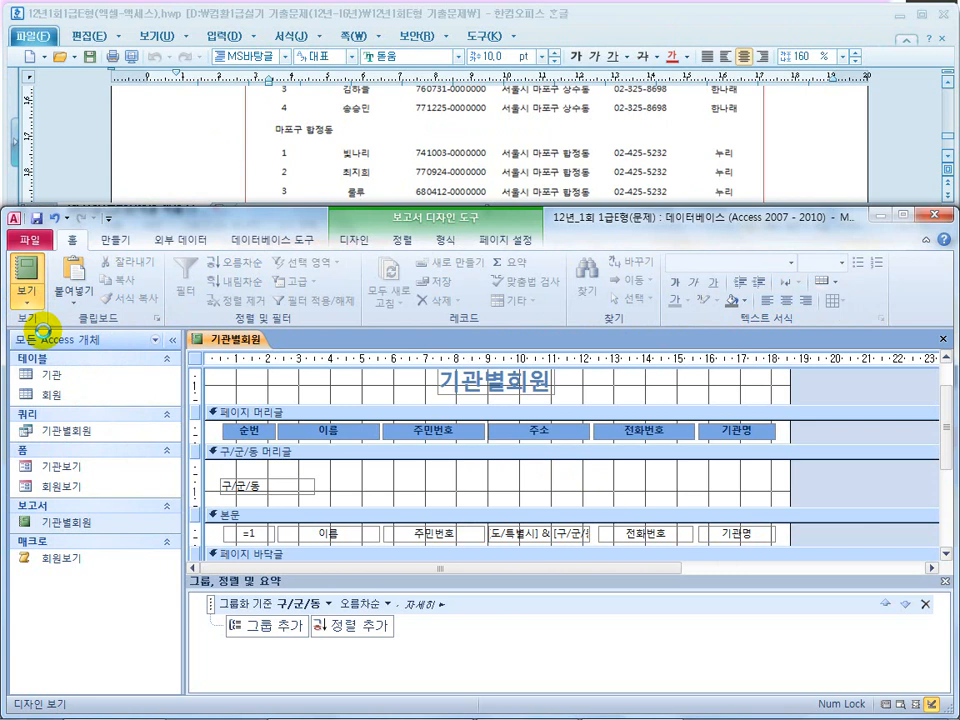
pyautogui.scroll(-3, 287, 456)
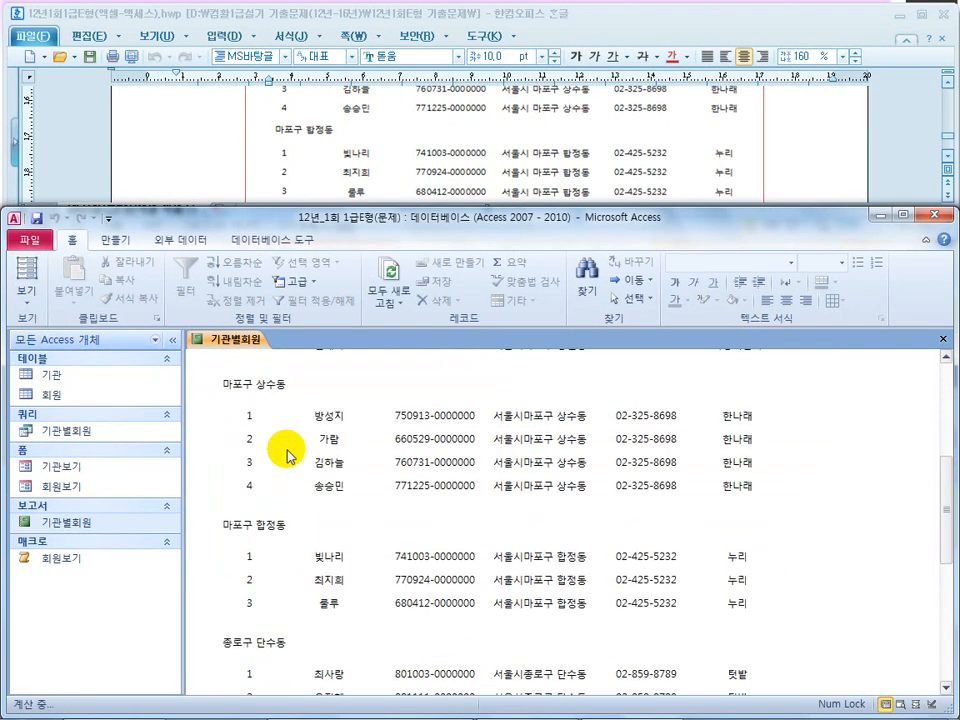
pyautogui.scroll(-5, 287, 456)
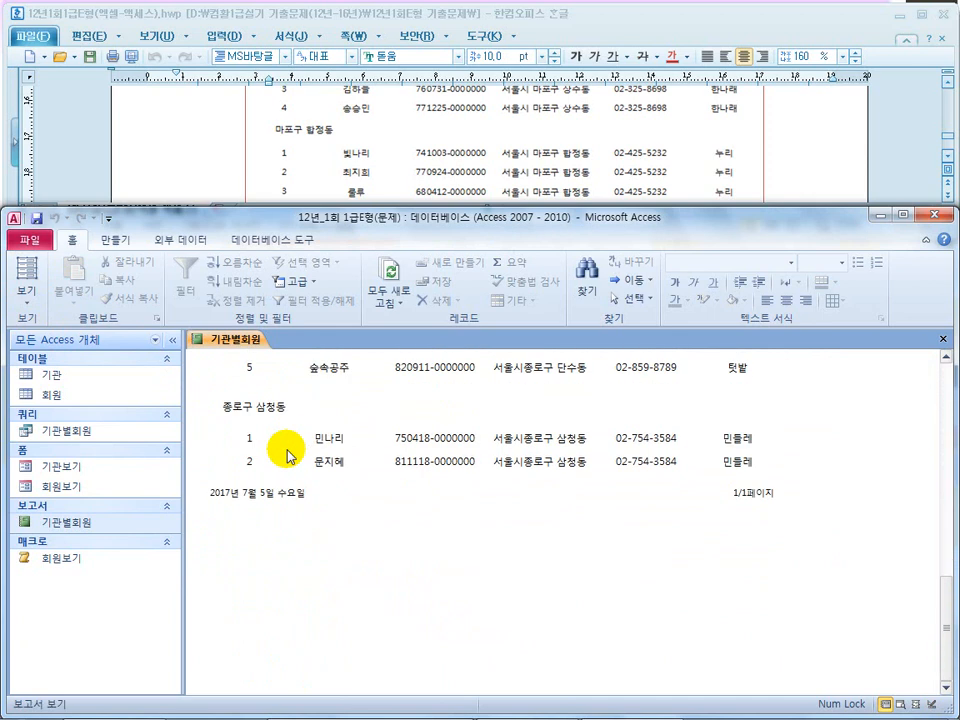
# Step: Compare the final group and footer of the 기관별회원 report with the end of the sample report in the Hangul document
pyautogui.click(204, 189)
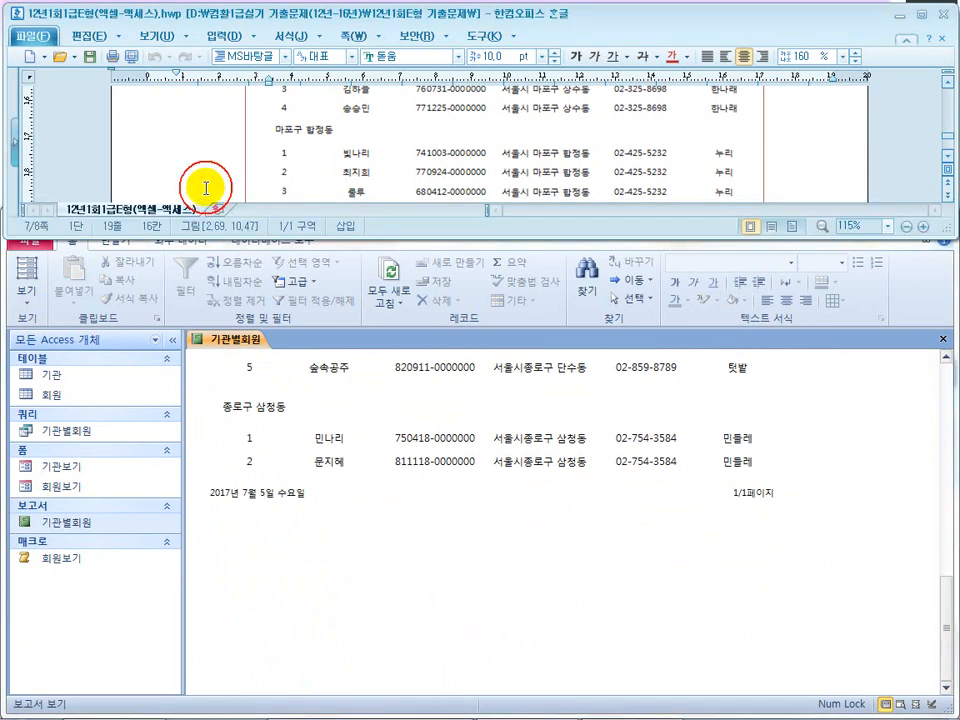
pyautogui.scroll(-5, 206, 188)
pyautogui.scroll(-2, 206, 188)
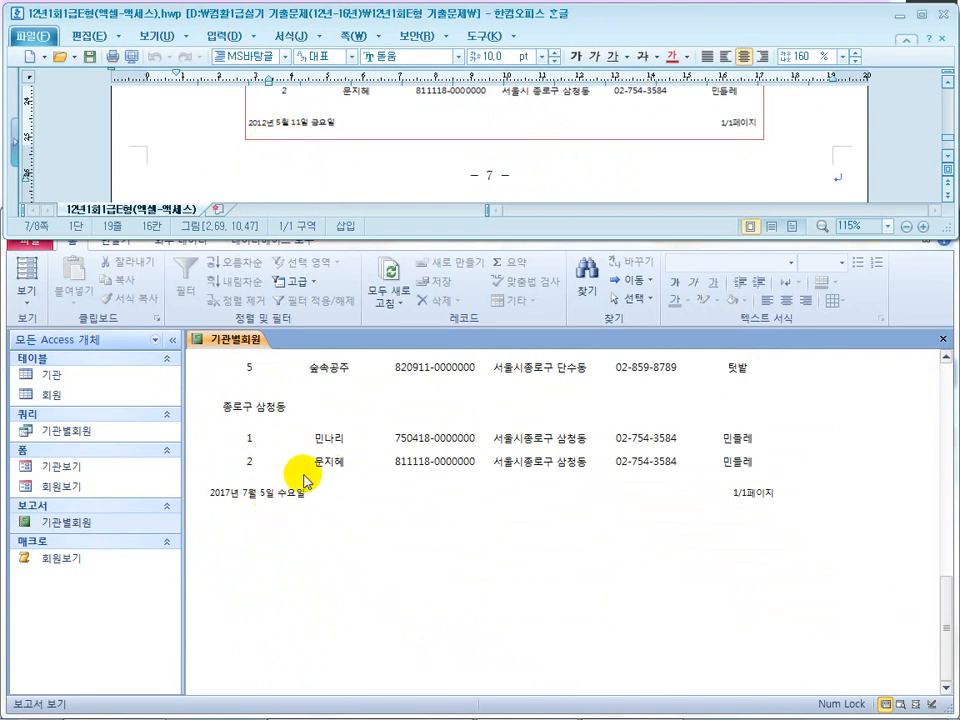
pyautogui.click(228, 457)
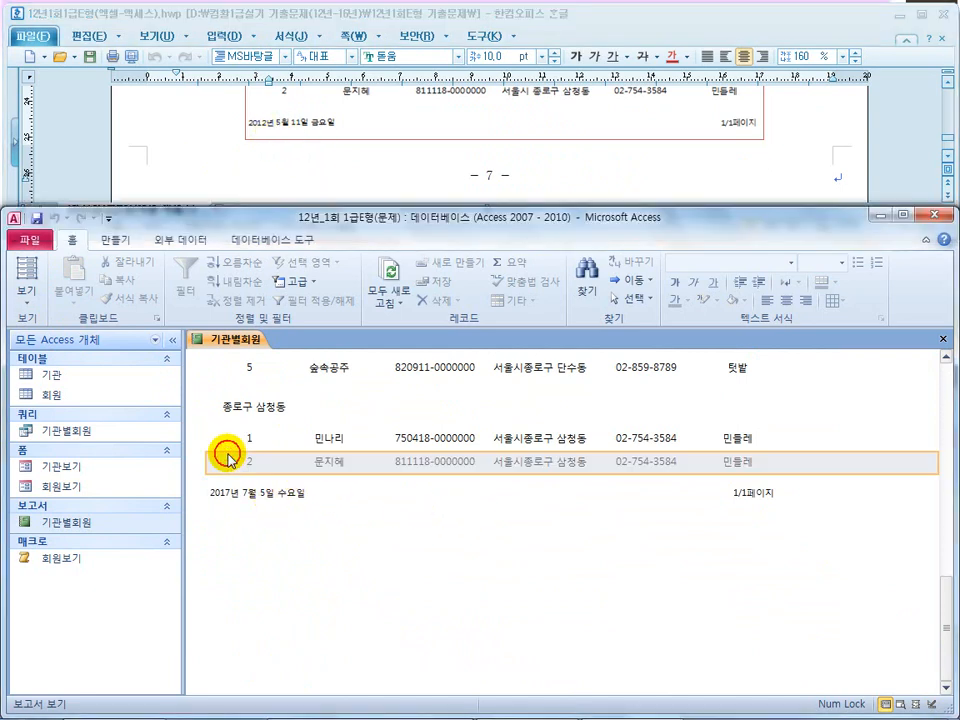
# Step: Open the 기관별회원 report in print preview and check how its content is split between the first two pages
pyautogui.click(27, 304)
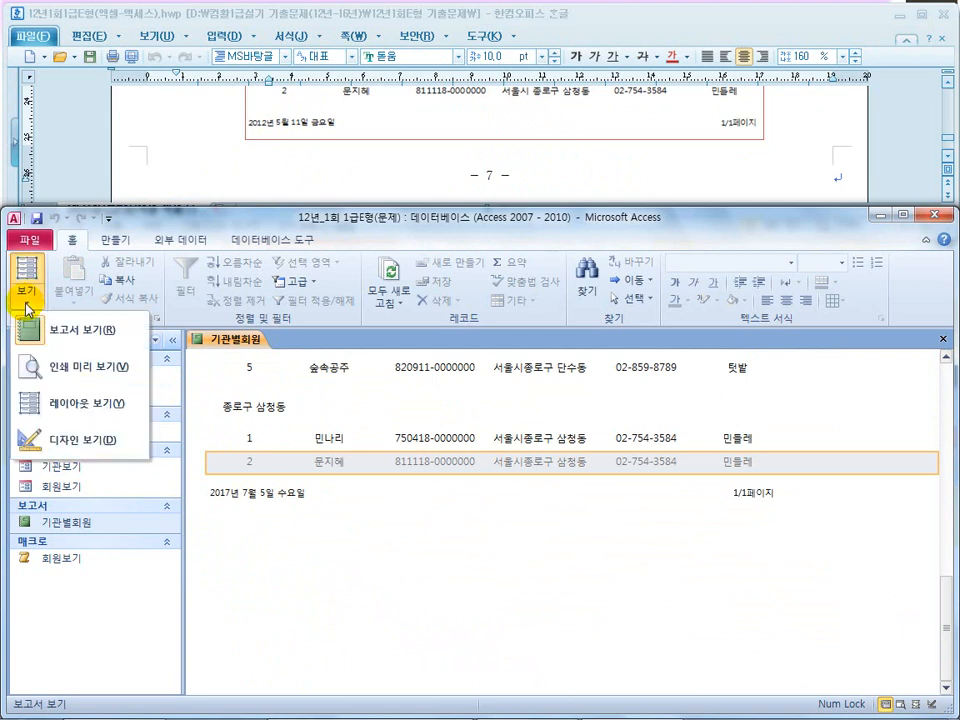
pyautogui.click(67, 378)
pyautogui.scroll(-2, 315, 407)
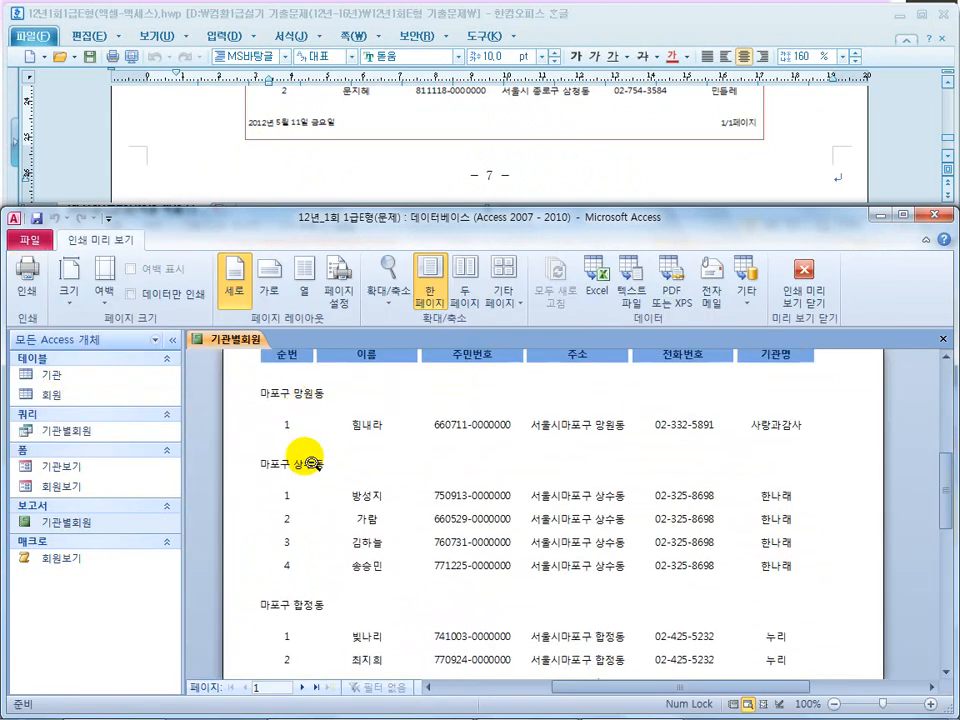
pyautogui.click(302, 687)
pyautogui.click(243, 687)
pyautogui.click(302, 687)
pyautogui.click(243, 687)
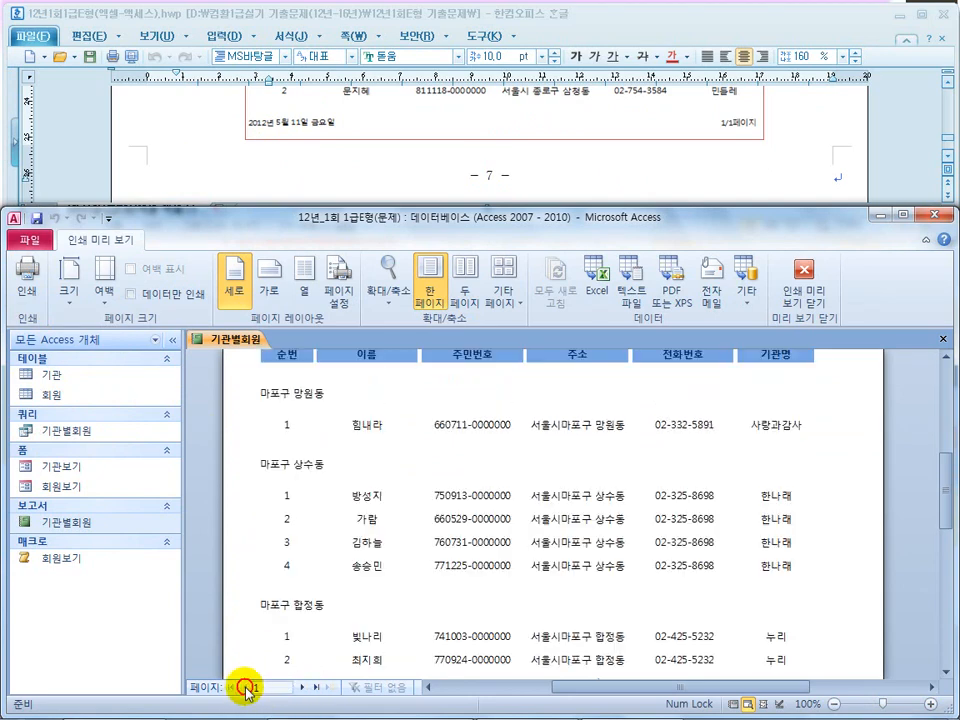
# Step: Check the sample's last group and footer in the Hangul document, then examine the groups on the preview's first page in Access
pyautogui.click(264, 156)
pyautogui.scroll(1, 278, 170)
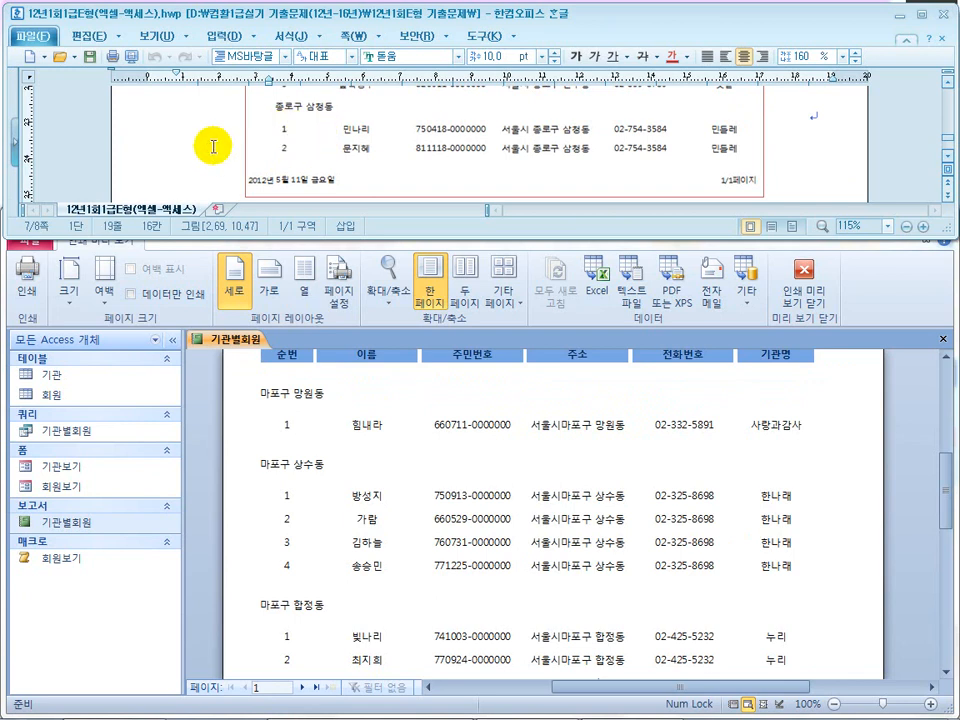
pyautogui.click(242, 476)
pyautogui.click(470, 508)
pyautogui.scroll(-5, 470, 508)
pyautogui.scroll(1, 474, 513)
pyautogui.scroll(6, 474, 513)
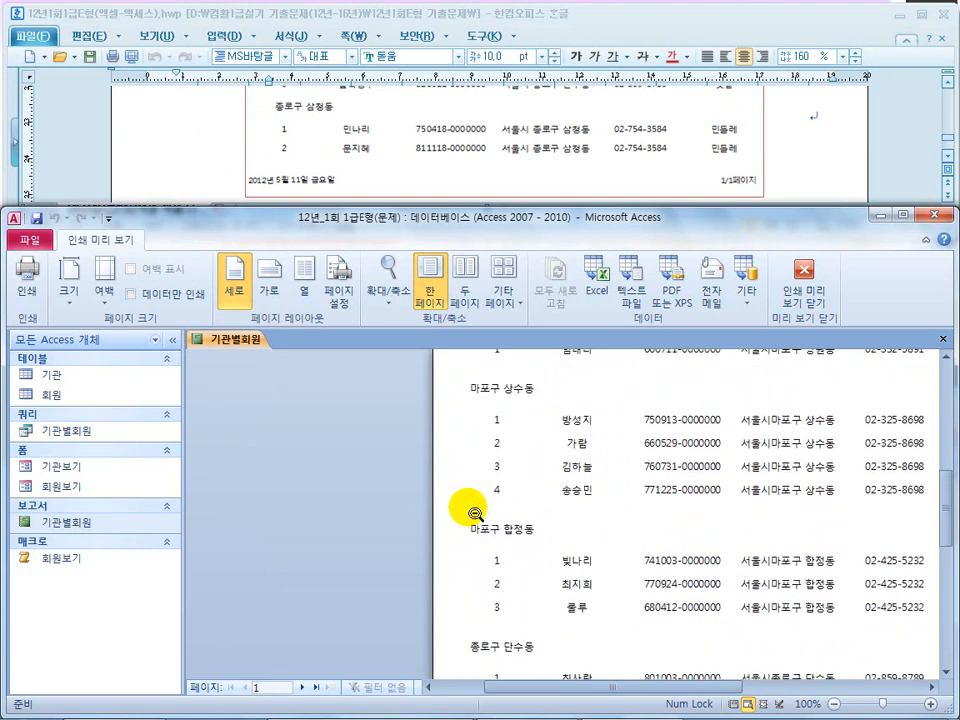
pyautogui.scroll(-1, 470, 508)
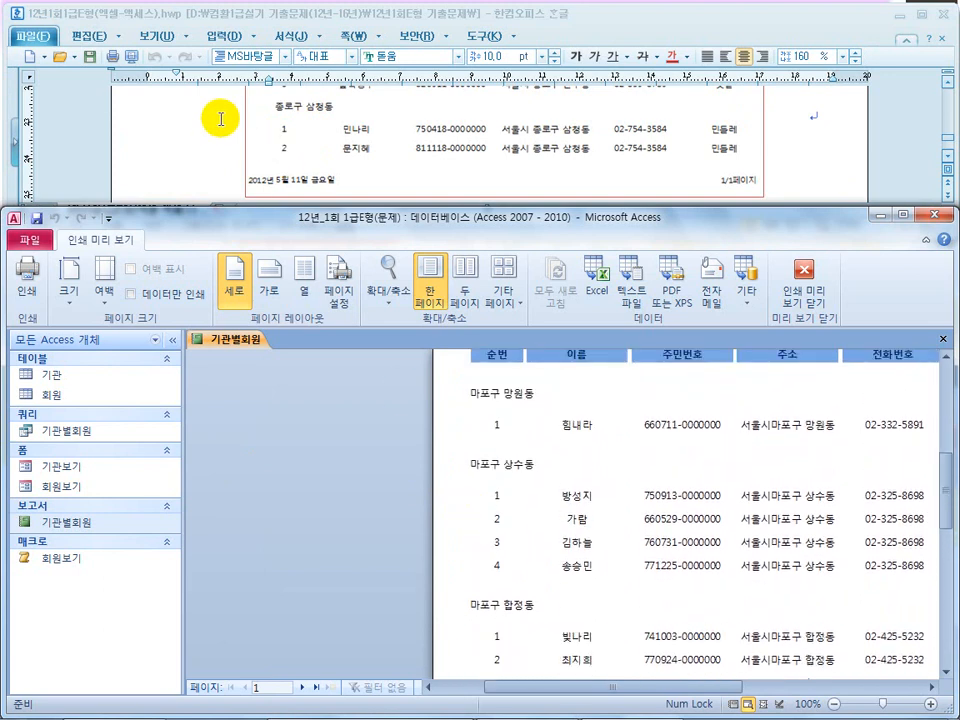
# Step: Compare the 종로구 groups in the Hangul sample with the full first page and its lower end in the Access preview
pyautogui.click(221, 154)
pyautogui.scroll(1, 221, 156)
pyautogui.scroll(1, 221, 156)
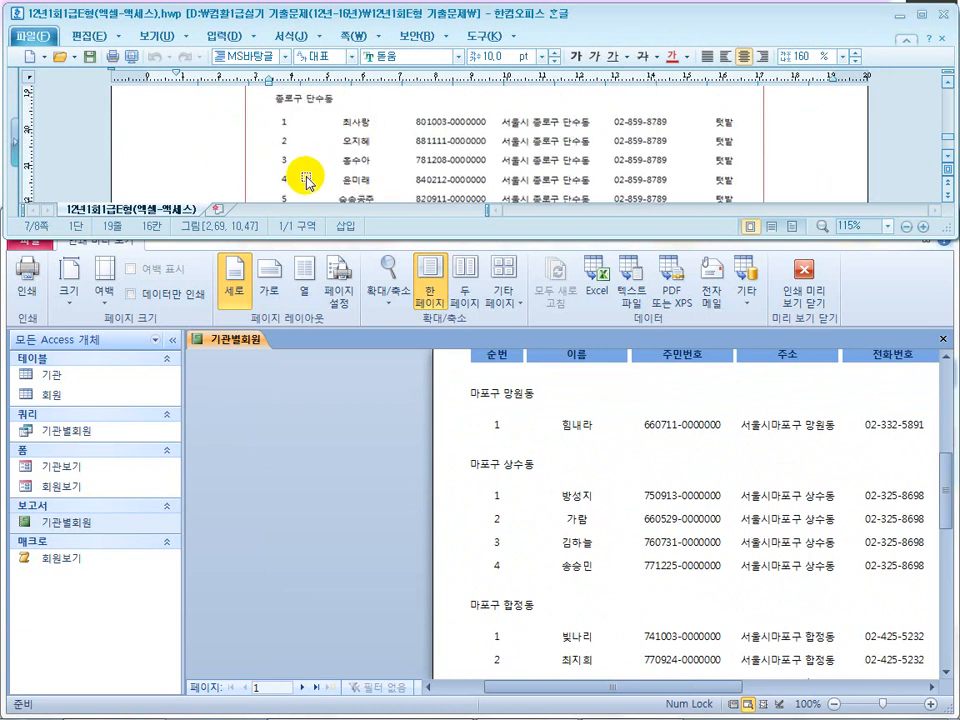
pyautogui.scroll(-1, 300, 150)
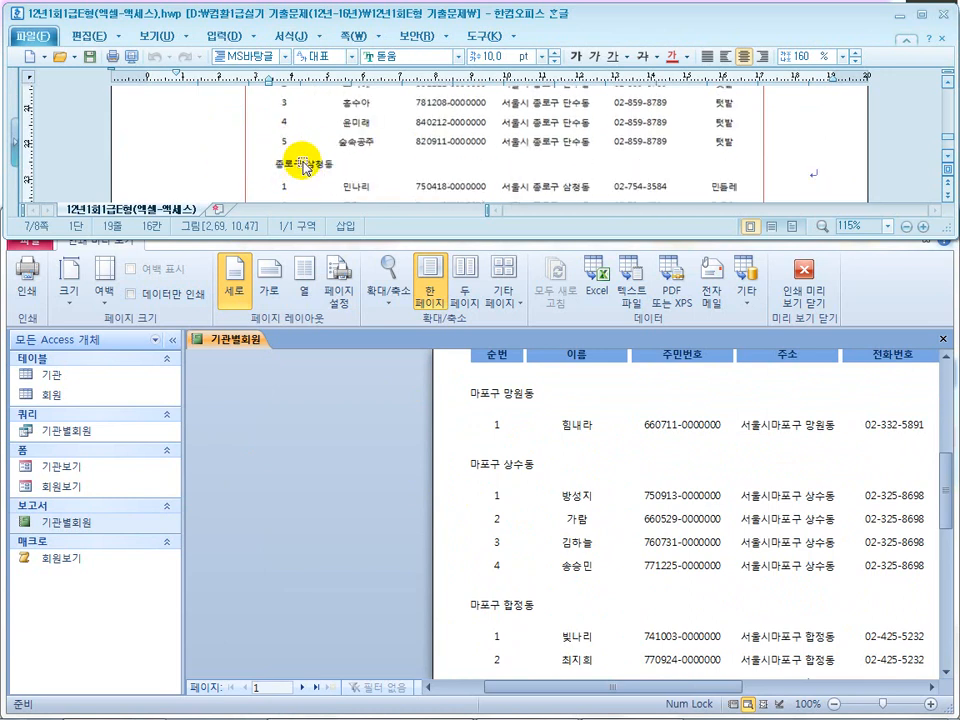
pyautogui.click(443, 487)
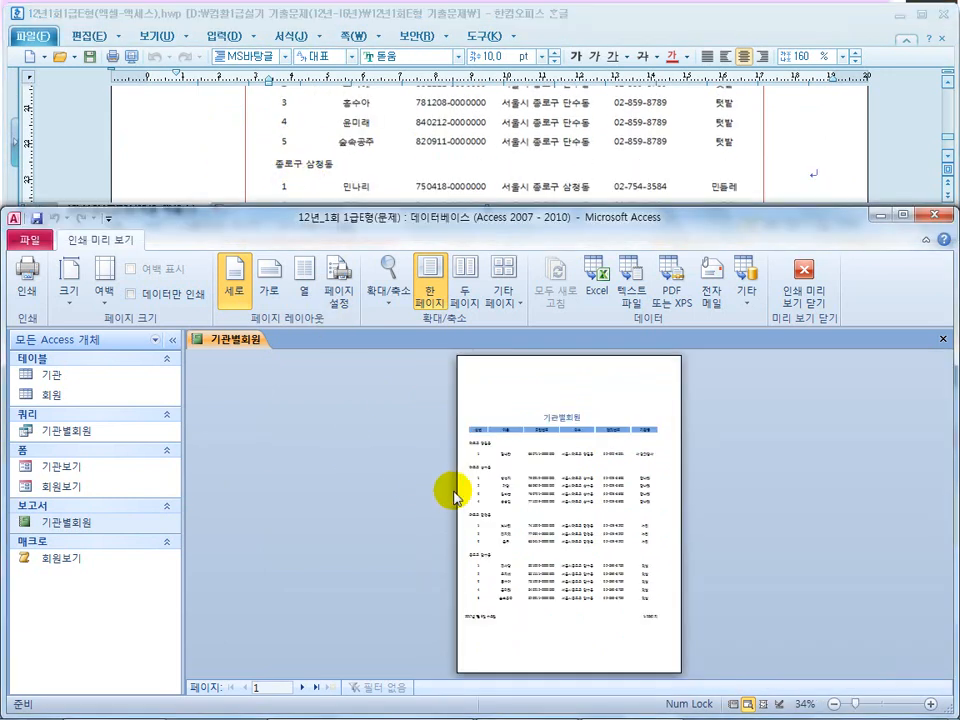
pyautogui.click(485, 530)
pyautogui.scroll(-4, 495, 550)
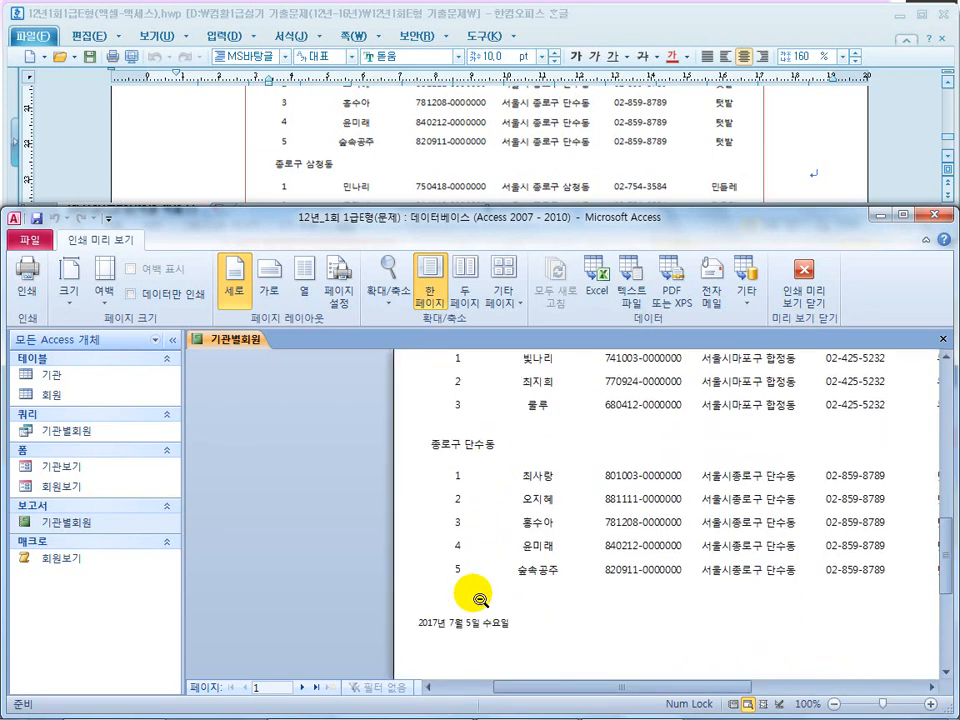
pyautogui.click(229, 164)
pyautogui.scroll(-1, 275, 155)
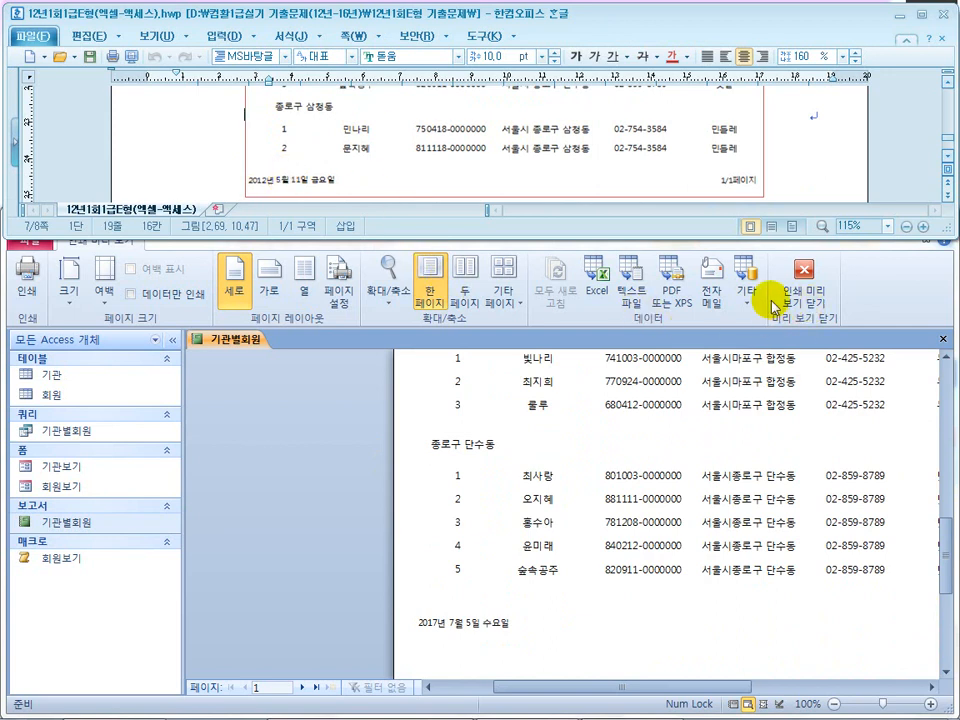
# Step: Return the 기관별회원 report to design view, move the 구/군/동 text box up and reduce the height of the 구/군/동 header section
pyautogui.click(797, 303)
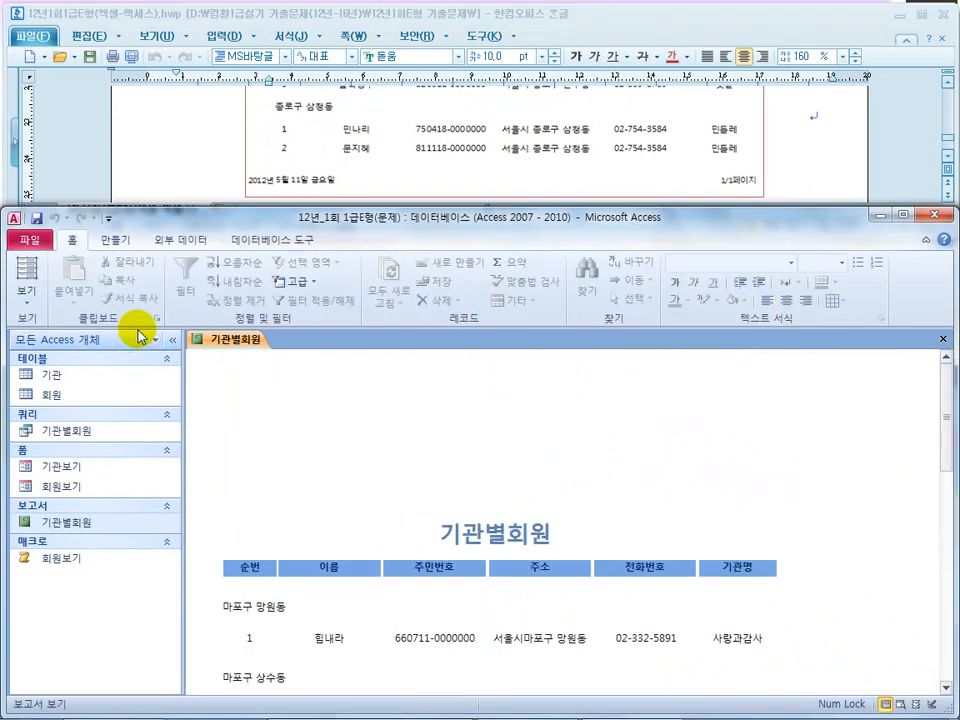
pyautogui.click(26, 300)
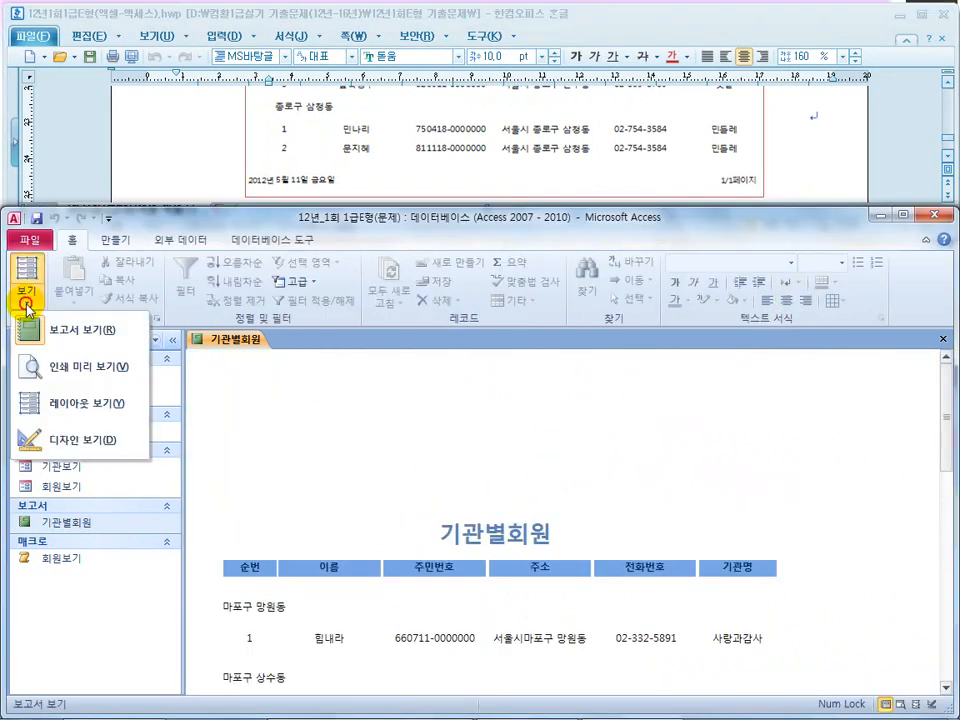
pyautogui.click(38, 436)
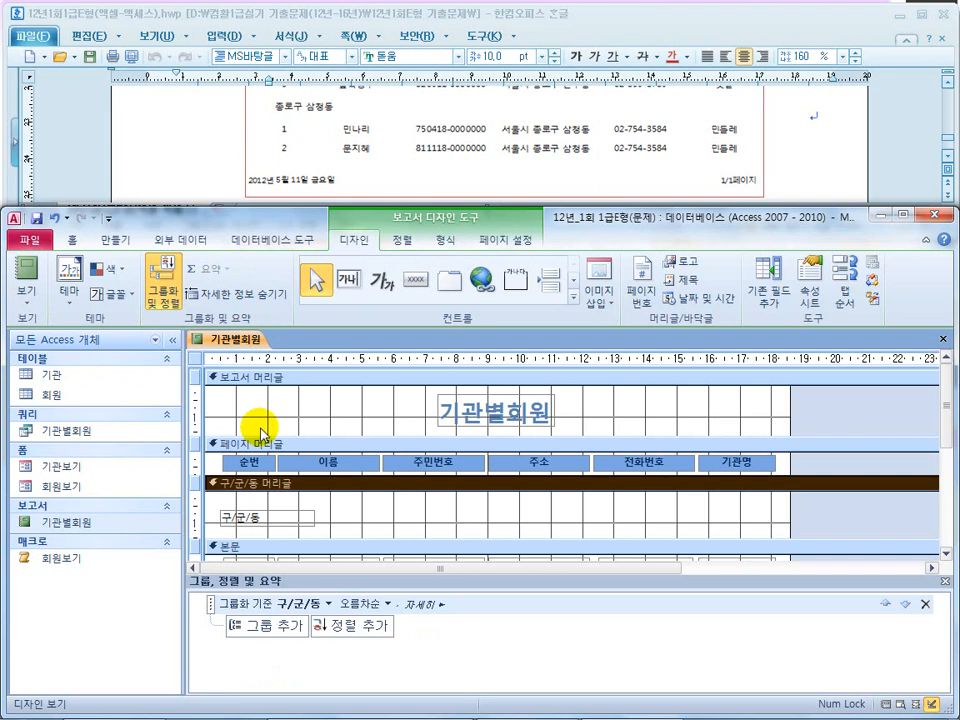
pyautogui.moveTo(300, 516)
pyautogui.mouseDown()
pyautogui.moveTo(300, 504)
pyautogui.moveTo(299, 530)
pyautogui.moveTo(299, 521)
pyautogui.mouseUp()
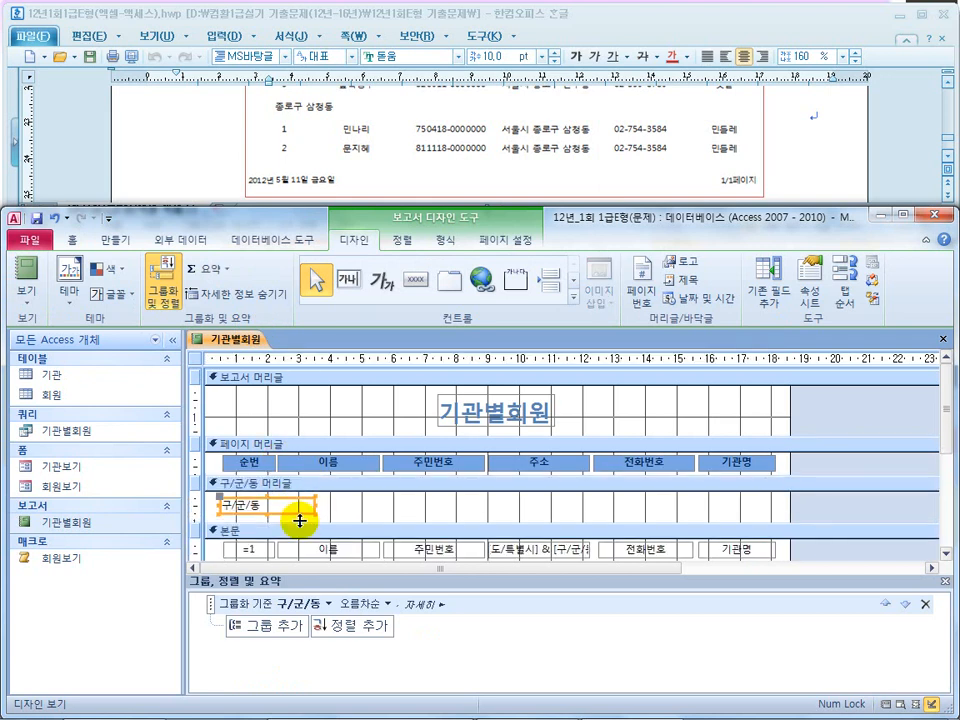
# Step: Check in print preview that all groups of the 기관별회원 report fit on one page, then return to design view
pyautogui.click(27, 285)
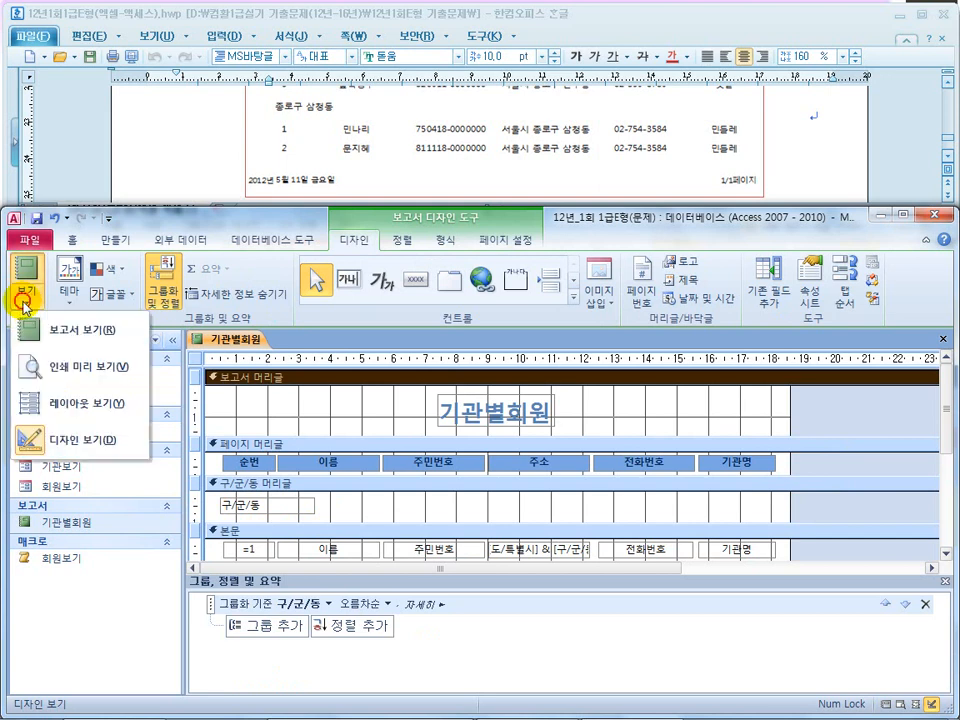
pyautogui.click(42, 370)
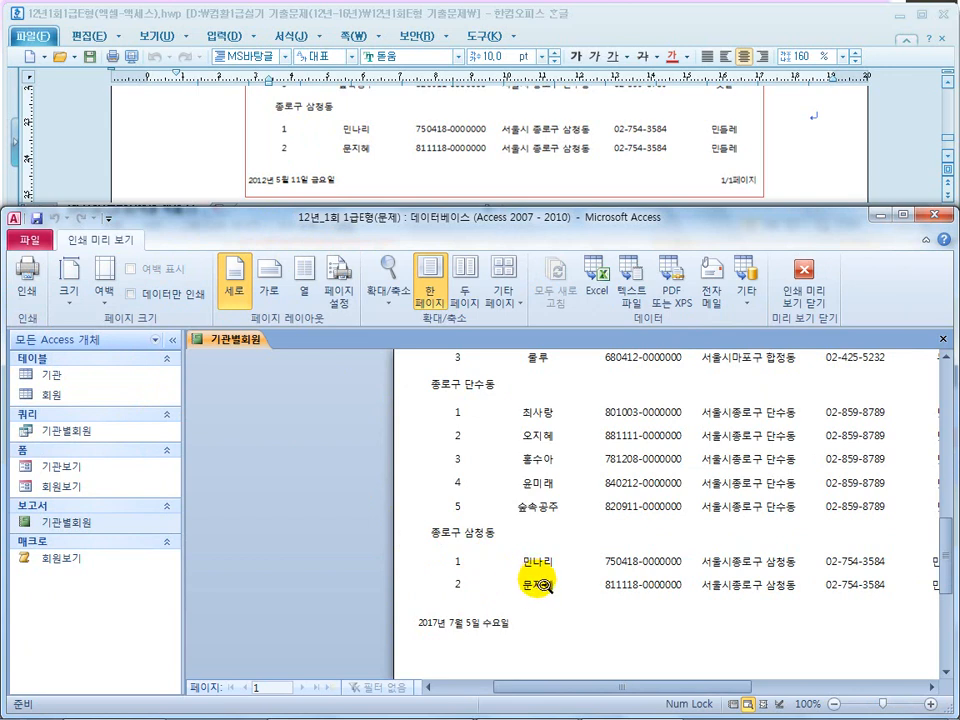
pyautogui.click(802, 276)
# Step: Switch to the Hangul document and read problem 2 about the cmb기관ID AfterUpdate procedure on the 회원보기 form
pyautogui.click(197, 154)
pyautogui.scroll(-2, 197, 155)
pyautogui.scroll(-5, 197, 150)
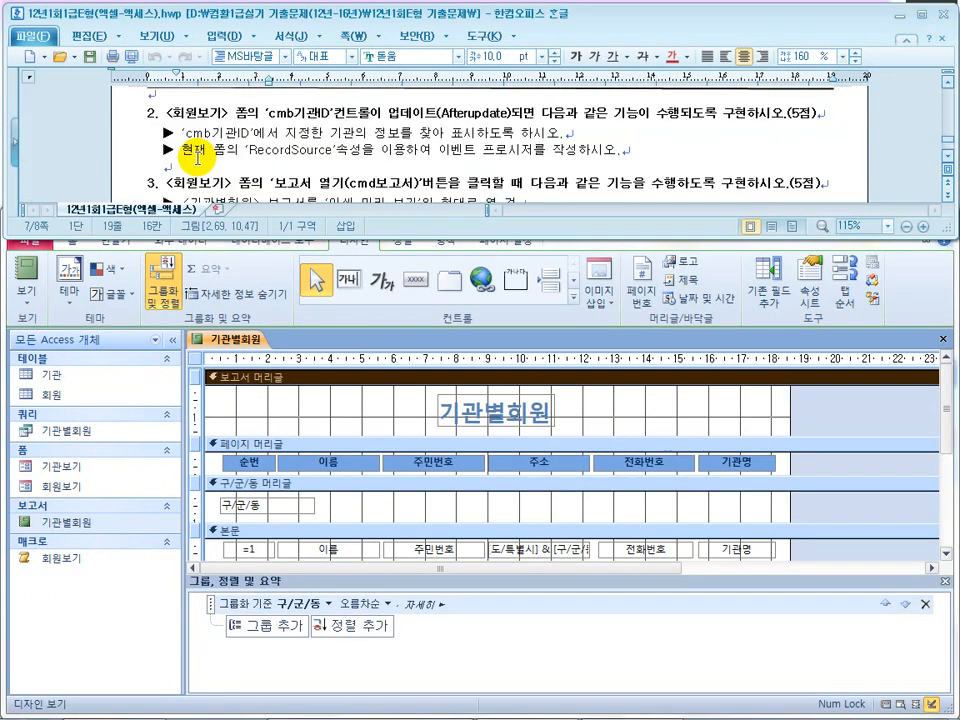
# Step: Close the 기관별회원 report saving its design changes, and open the 회원보기 form in Design view
pyautogui.click(943, 345)
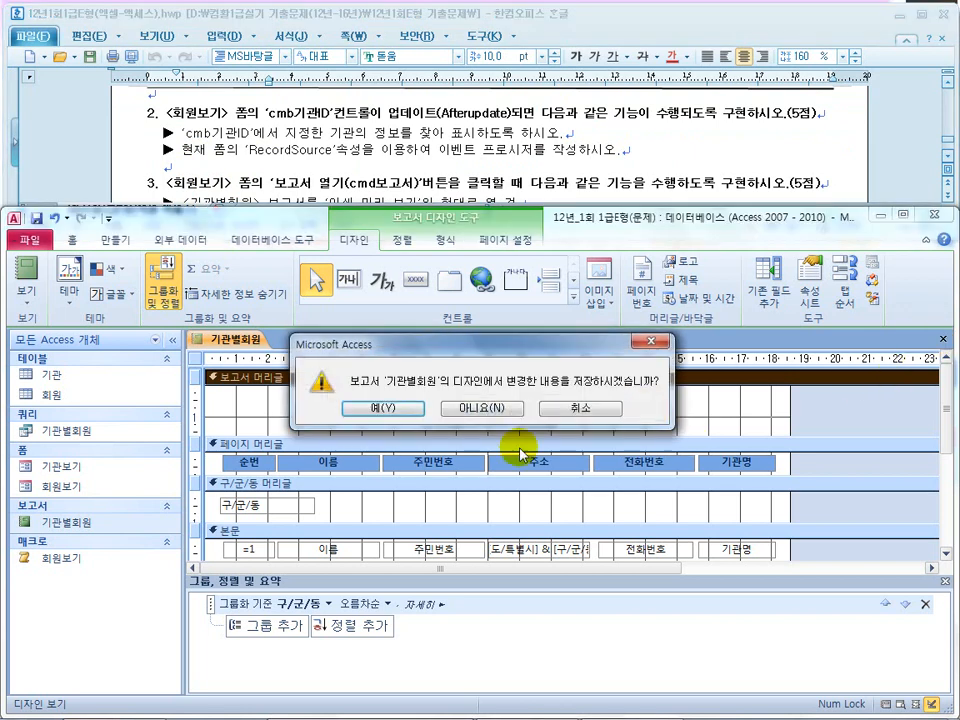
pyautogui.click(381, 410)
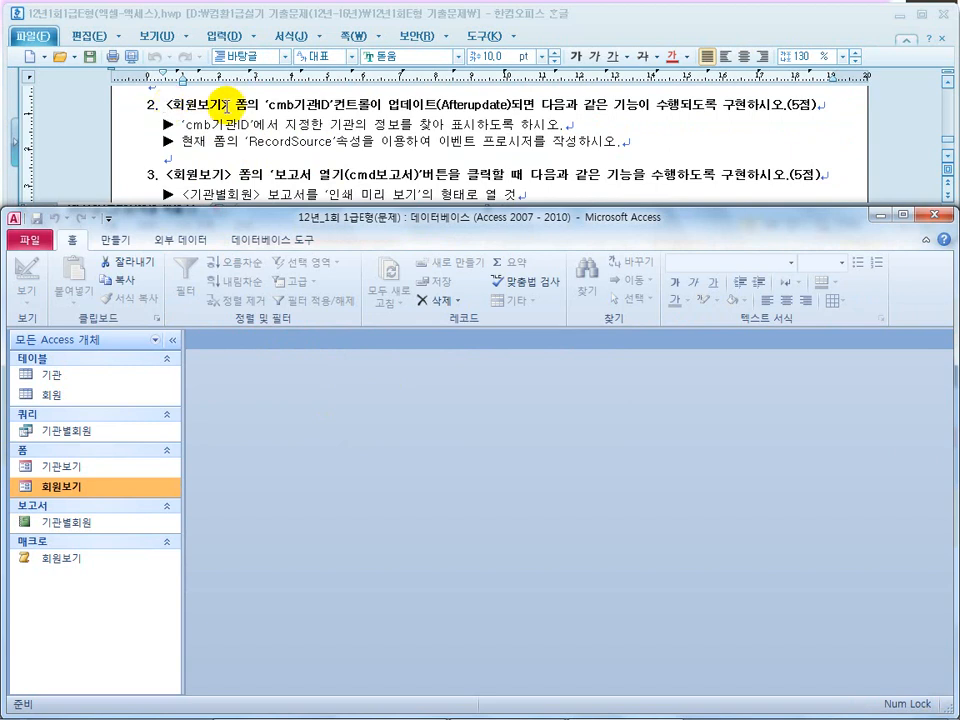
pyautogui.rightClick(77, 494)
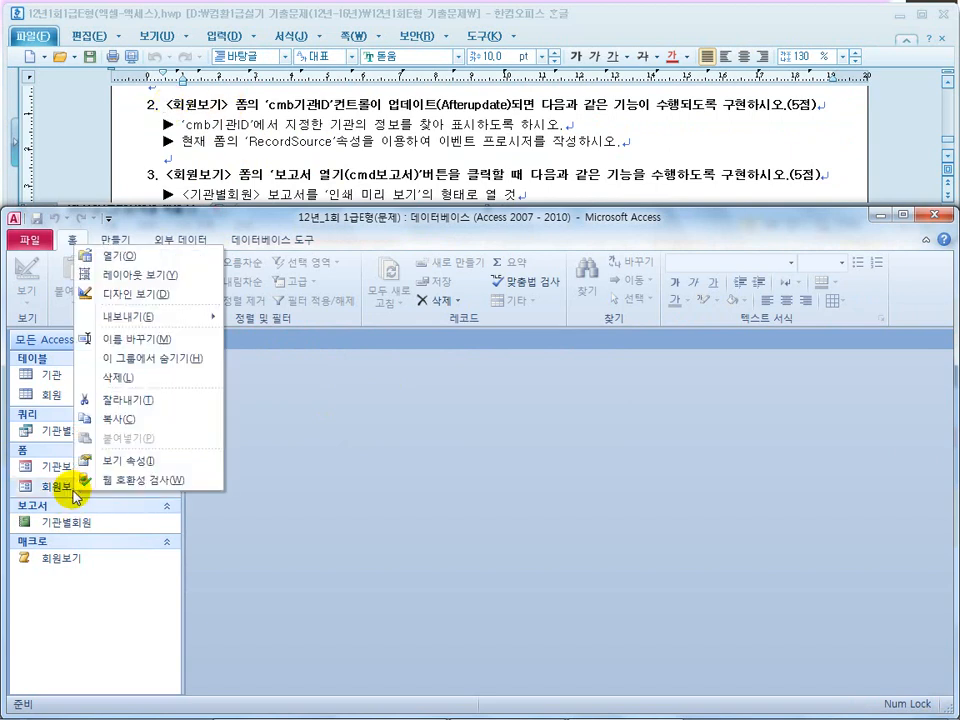
pyautogui.click(138, 296)
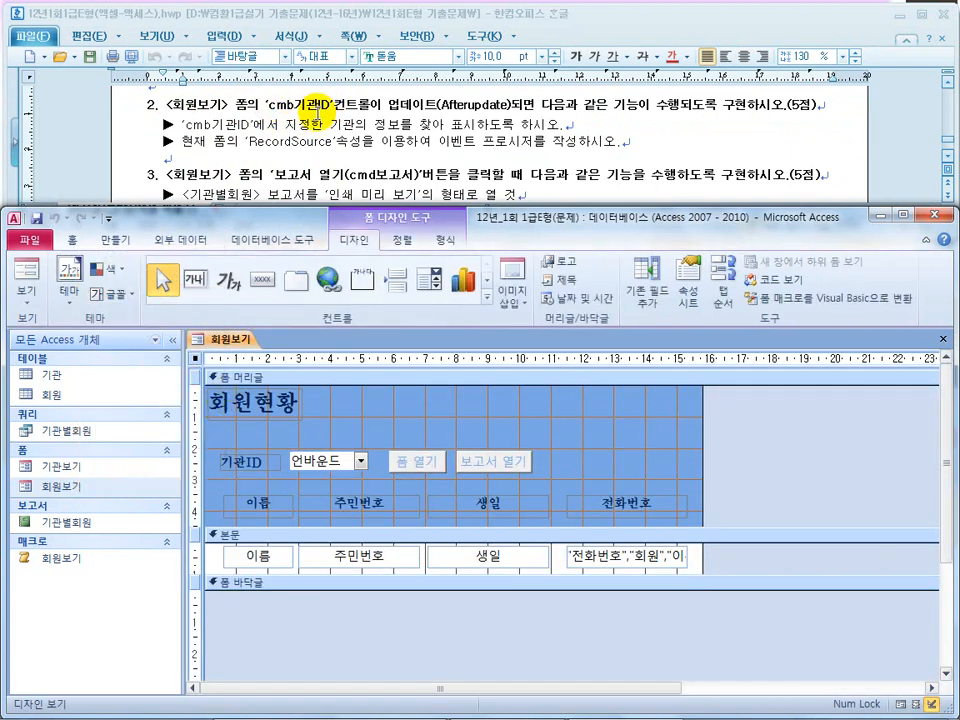
# Step: Select AA03 in the 기관ID combo box in Form view and review the task's RecordSource requirement
pyautogui.click(28, 274)
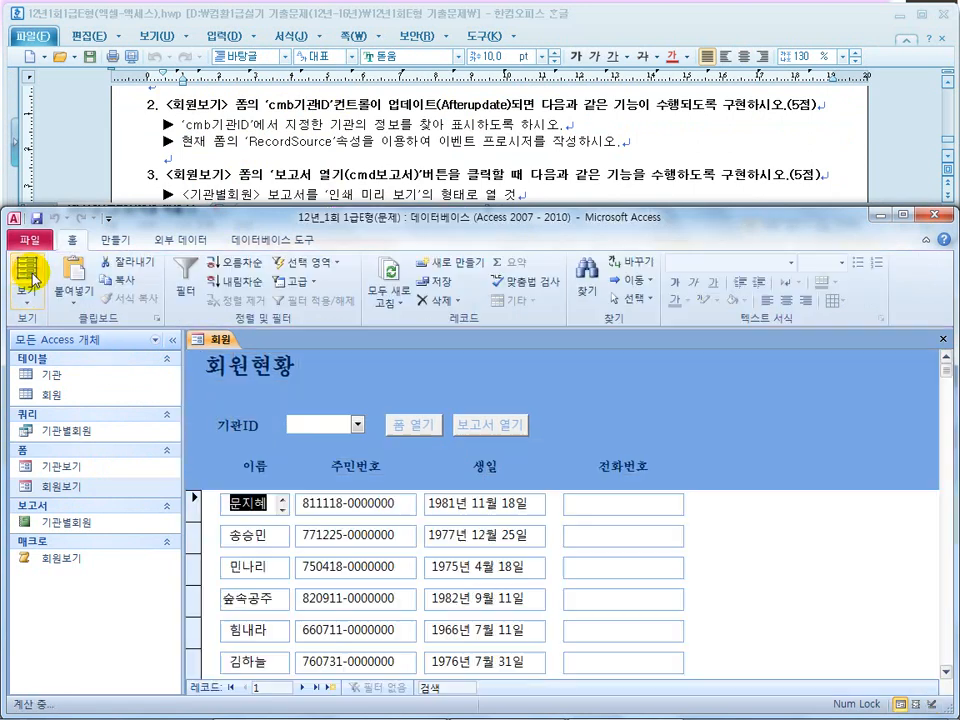
pyautogui.click(357, 424)
pyautogui.click(335, 475)
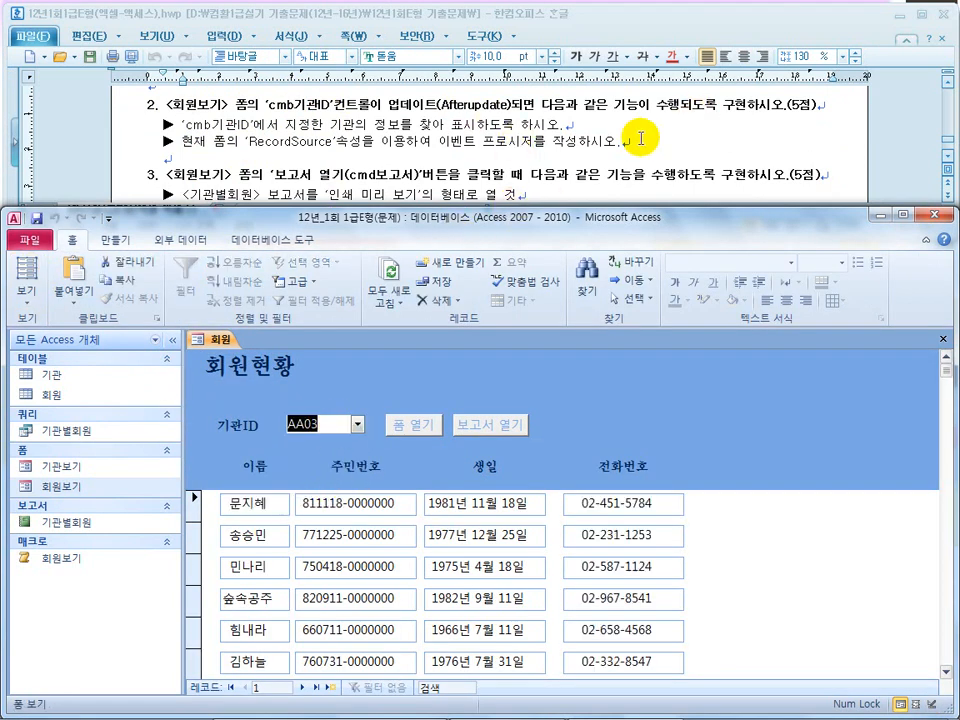
pyautogui.moveTo(263, 124); pyautogui.dragTo(513, 125)
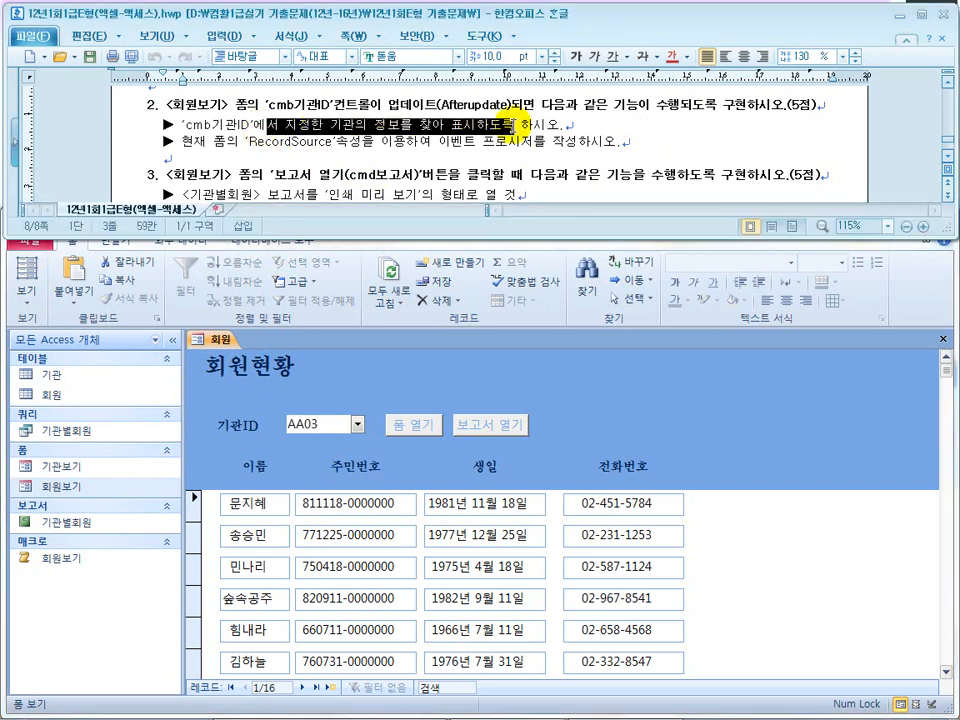
pyautogui.moveTo(322, 125); pyautogui.dragTo(437, 125)
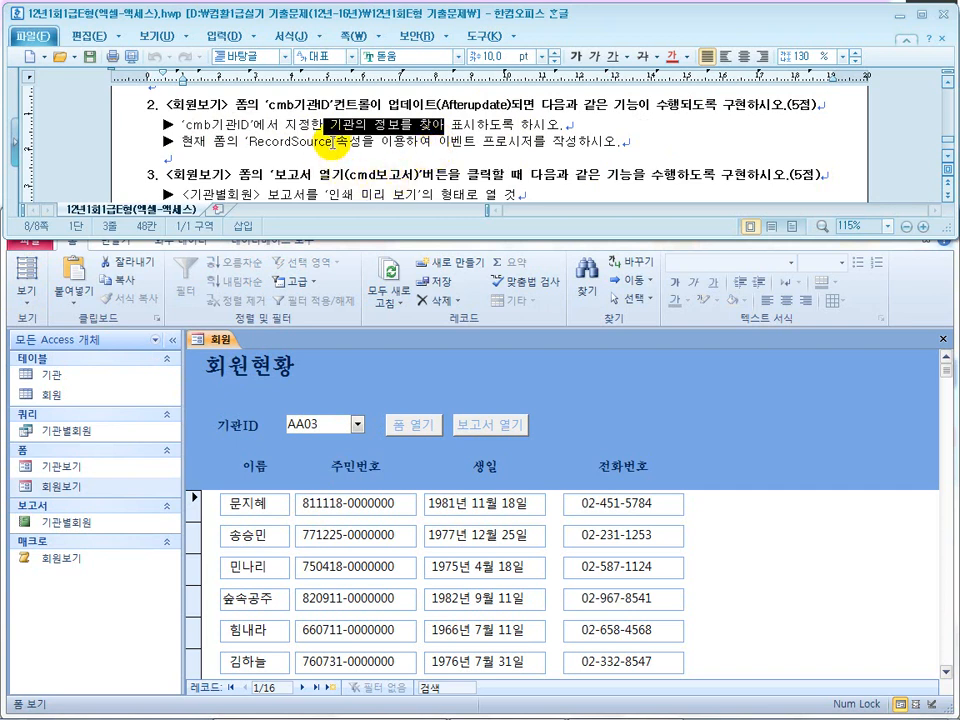
pyautogui.moveTo(332, 142); pyautogui.dragTo(264, 142)
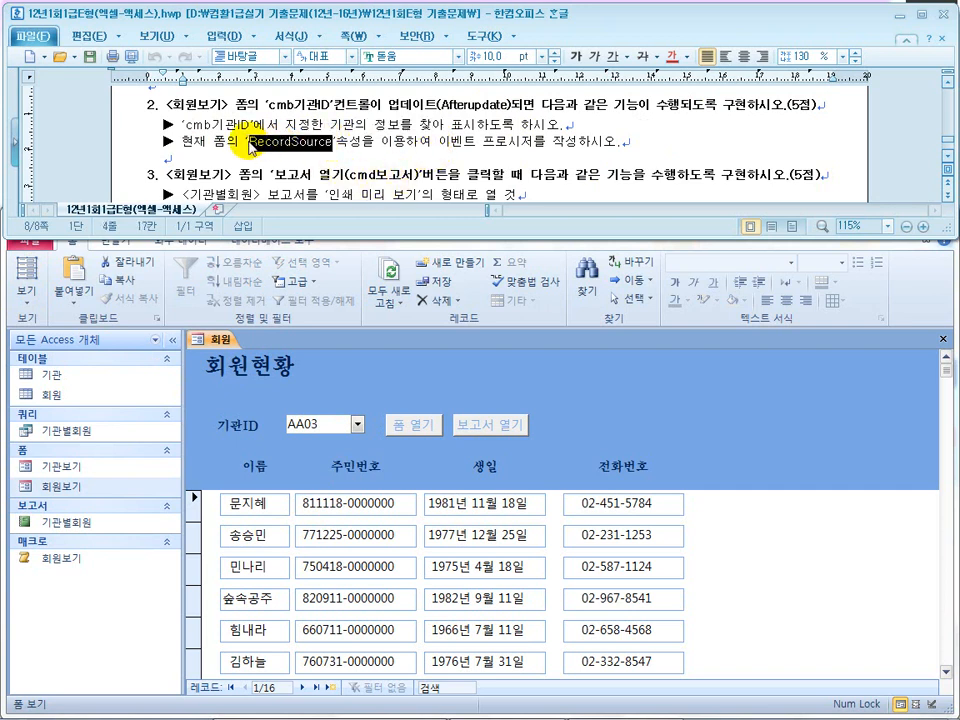
# Step: Return the 회원보기 form to Design view and reread the task's AfterUpdate requirement
pyautogui.click(22, 293)
pyautogui.click(22, 293)
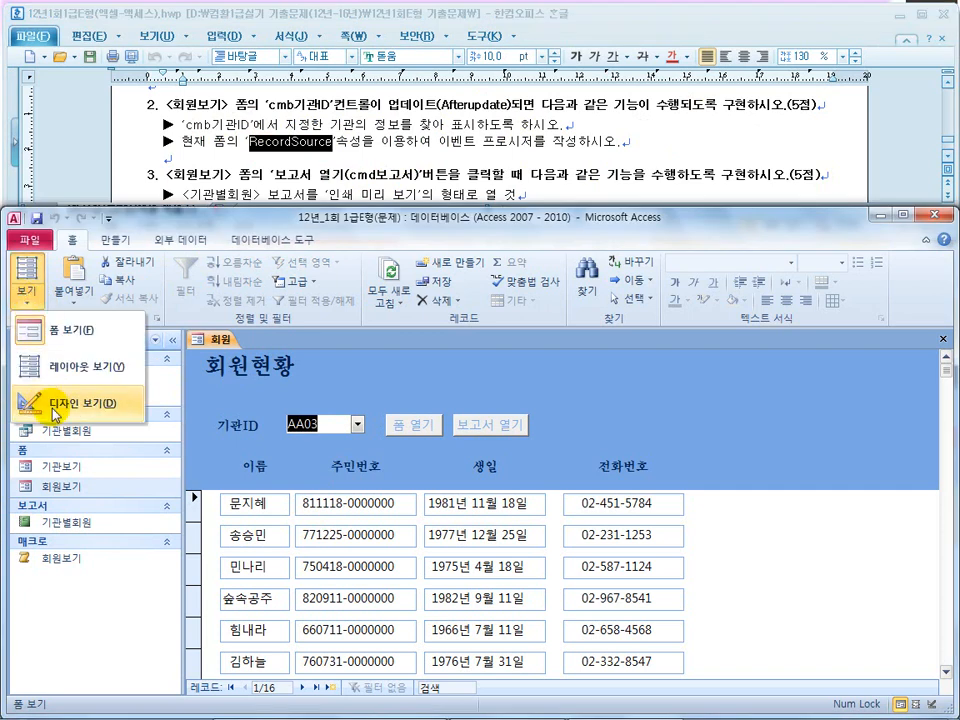
pyautogui.click(47, 405)
pyautogui.moveTo(690, 105); pyautogui.dragTo(540, 106)
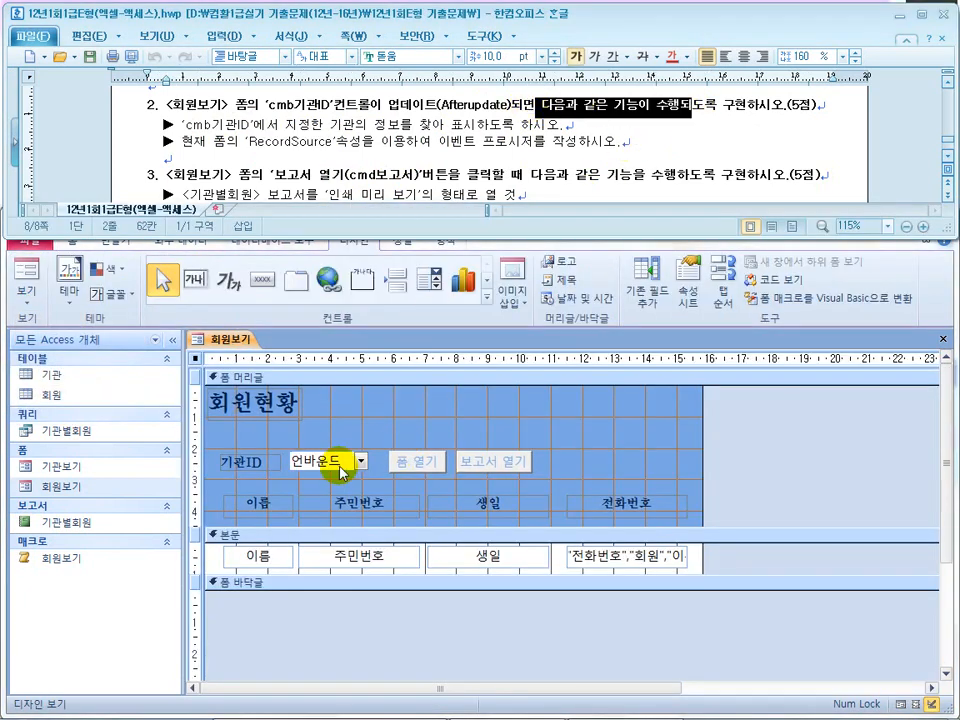
pyautogui.click(341, 470)
pyautogui.rightClick(338, 465)
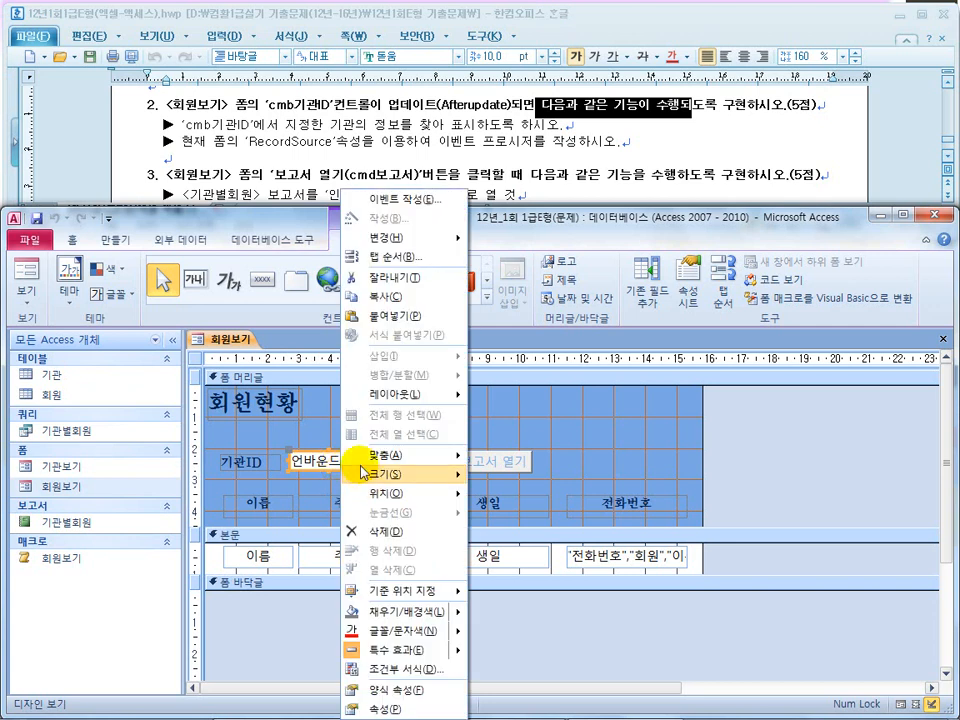
pyautogui.click(428, 208)
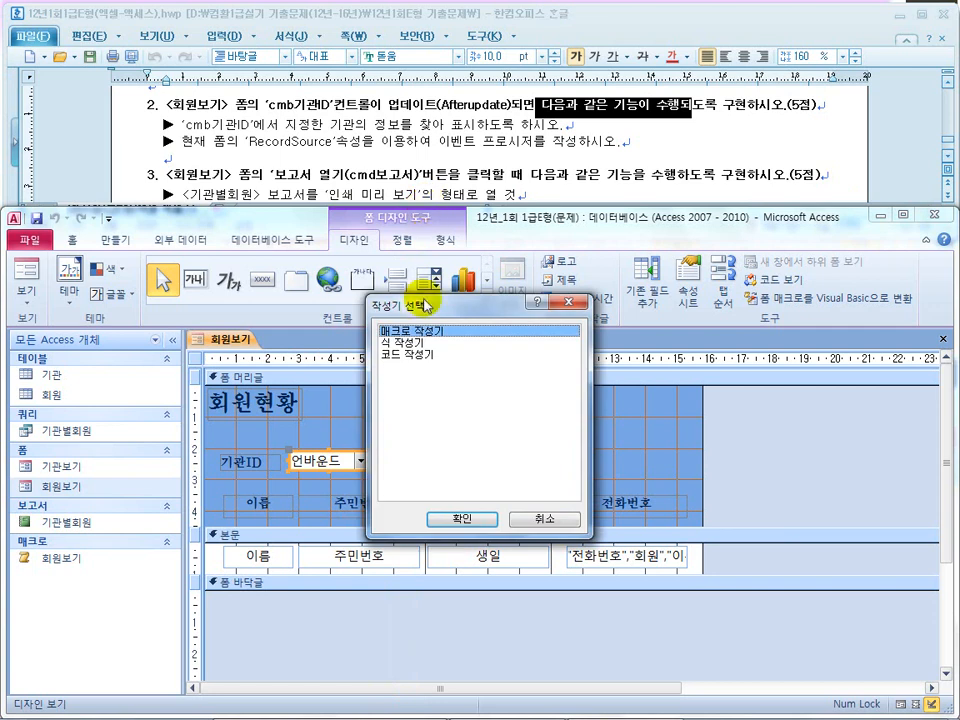
pyautogui.click(413, 356)
pyautogui.click(460, 518)
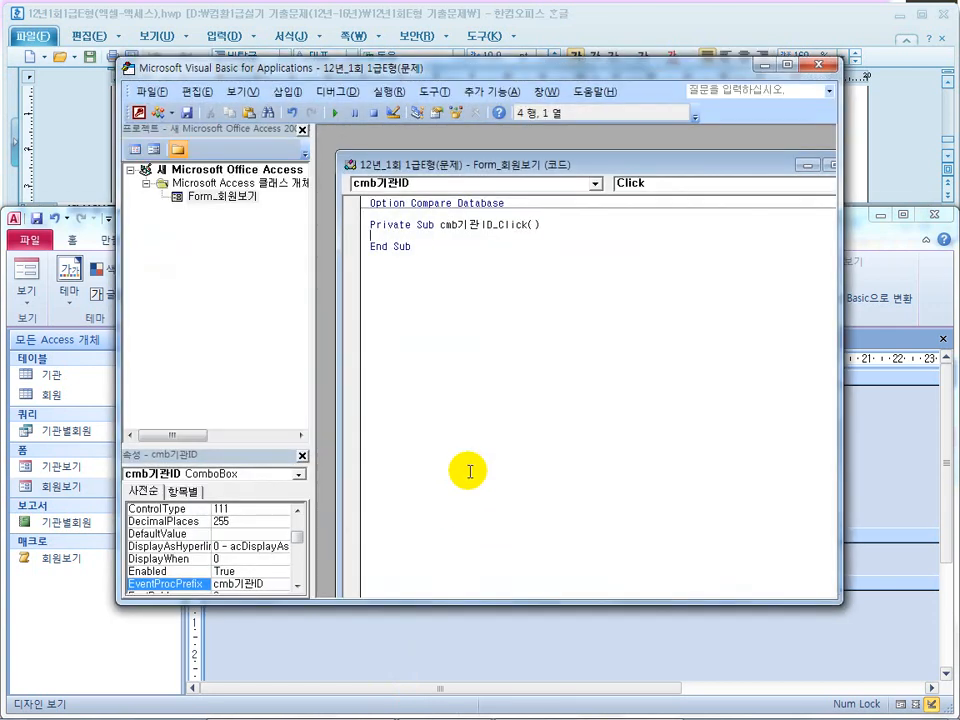
pyautogui.moveTo(526, 225); pyautogui.dragTo(474, 226)
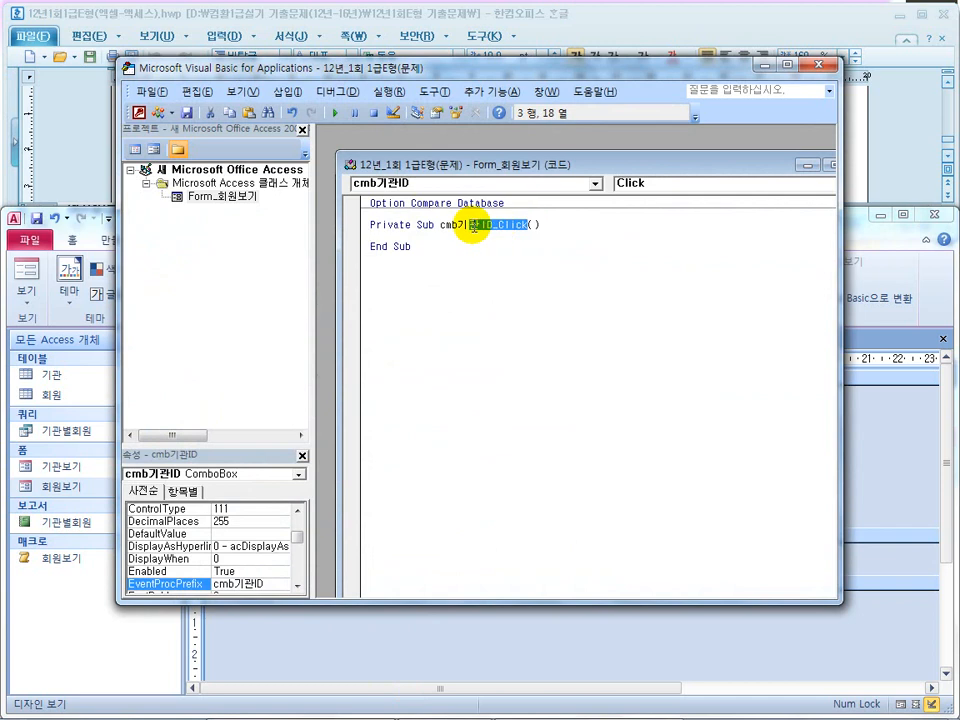
pyautogui.click(528, 225)
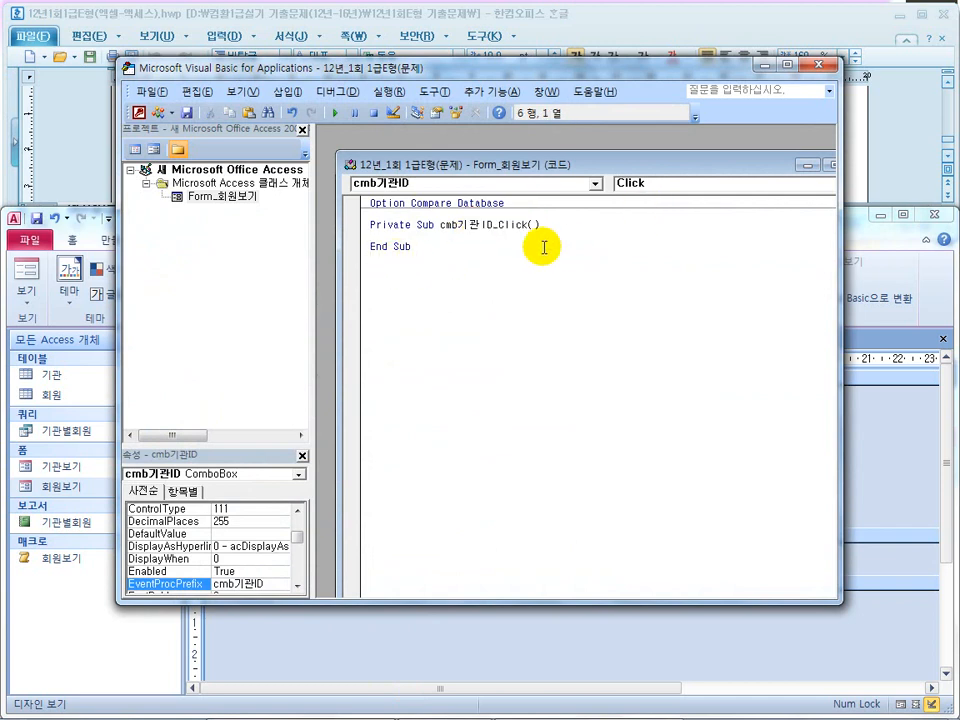
pyautogui.click(677, 182)
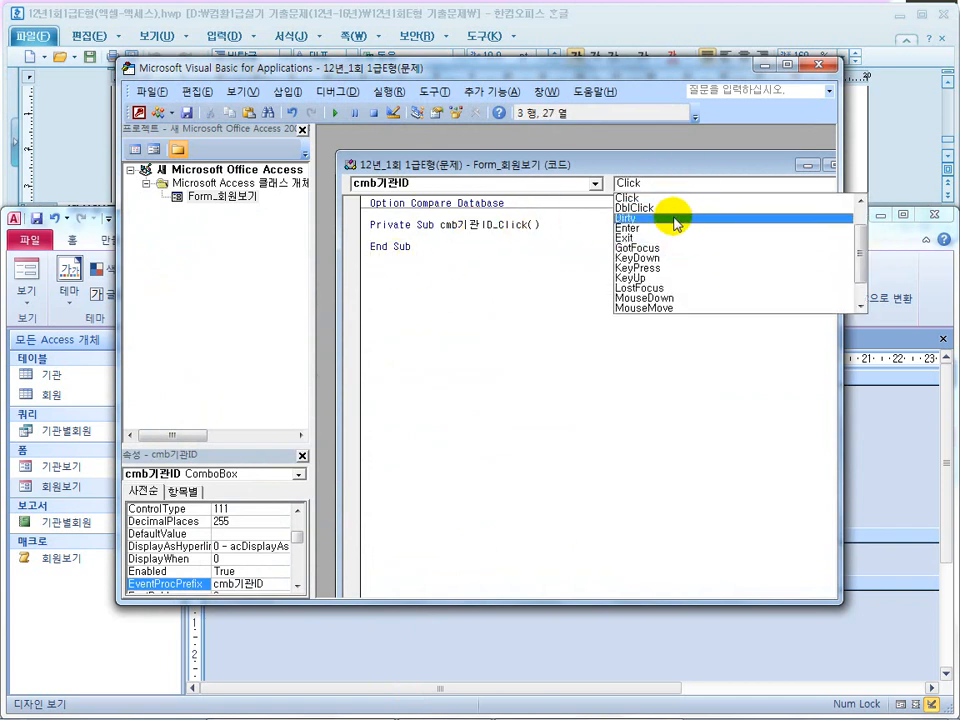
pyautogui.scroll(1, 670, 275)
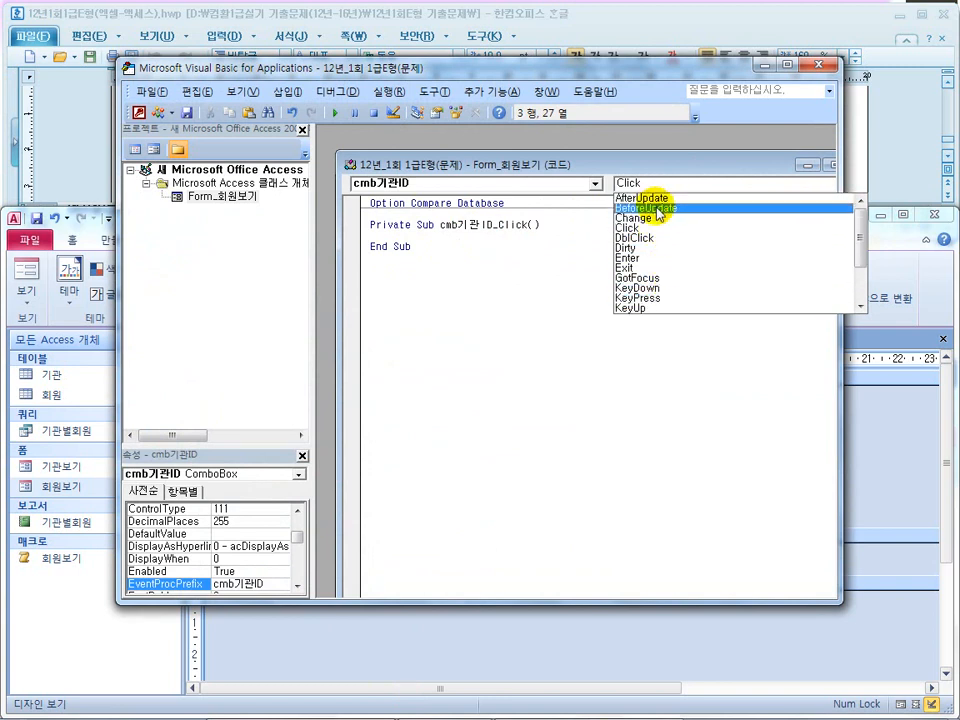
pyautogui.click(428, 279)
pyautogui.moveTo(428, 279); pyautogui.dragTo(358, 224)
pyautogui.press('Delete')
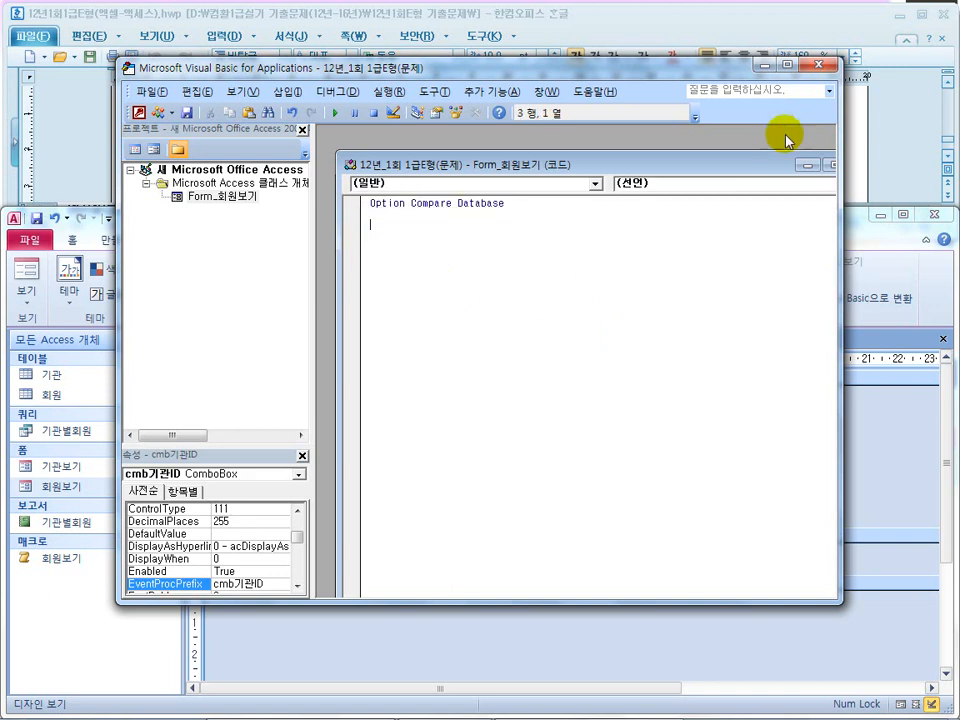
pyautogui.click(815, 64)
# Step: Create an After Update event procedure for the cmb기관ID combo box with the Code Builder (코드 작성기)
pyautogui.rightClick(331, 460)
pyautogui.click(373, 700)
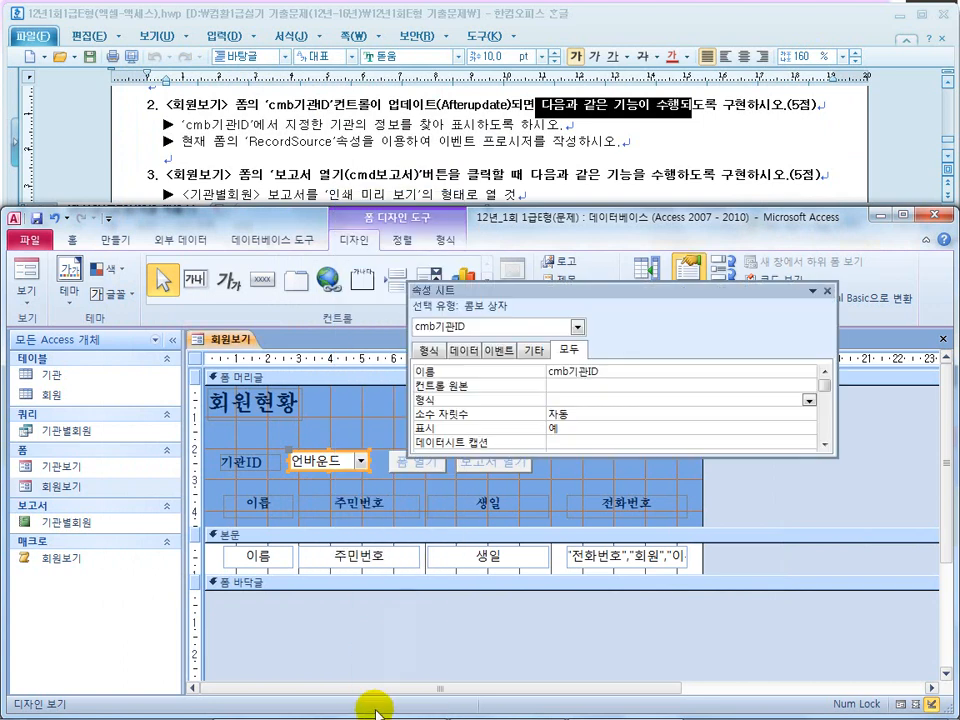
pyautogui.click(496, 349)
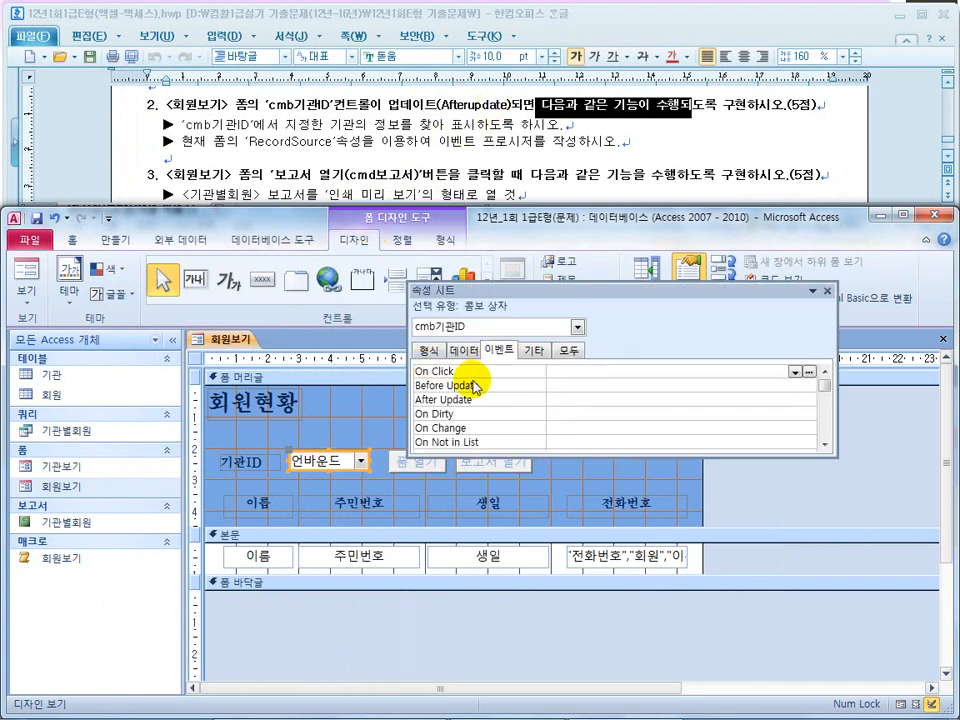
pyautogui.click(578, 398)
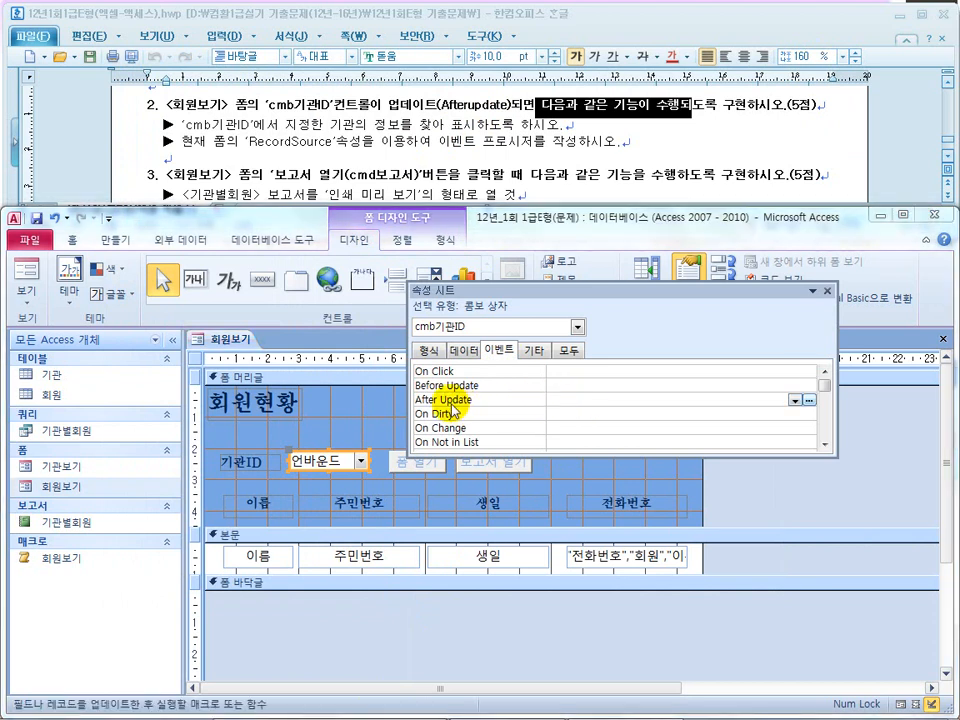
pyautogui.click(808, 400)
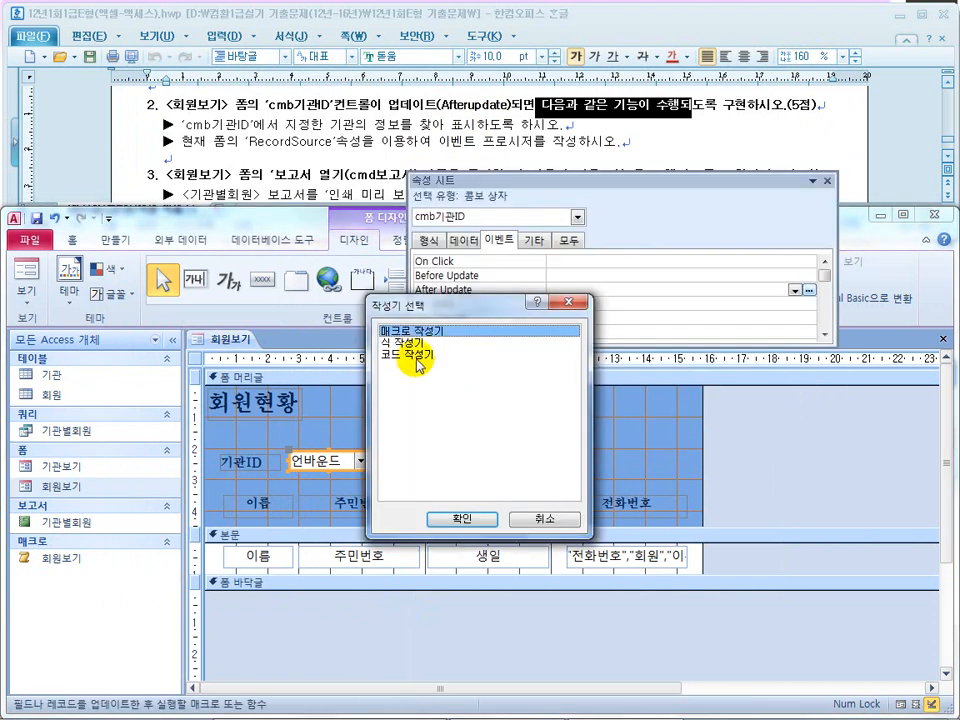
pyautogui.click(418, 356)
pyautogui.click(460, 518)
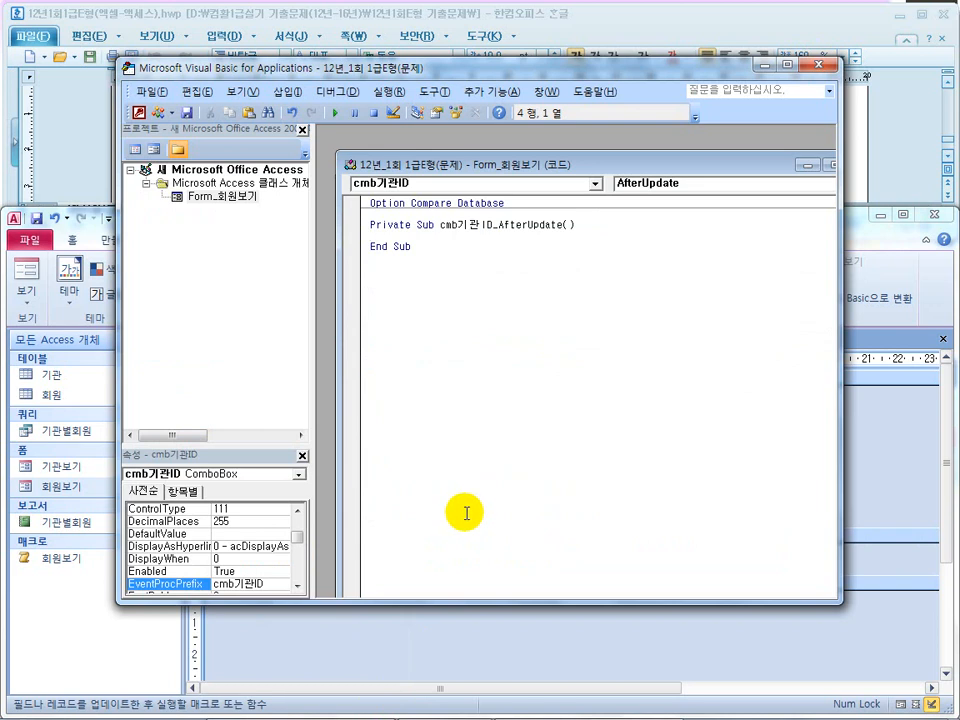
pyautogui.click(645, 185)
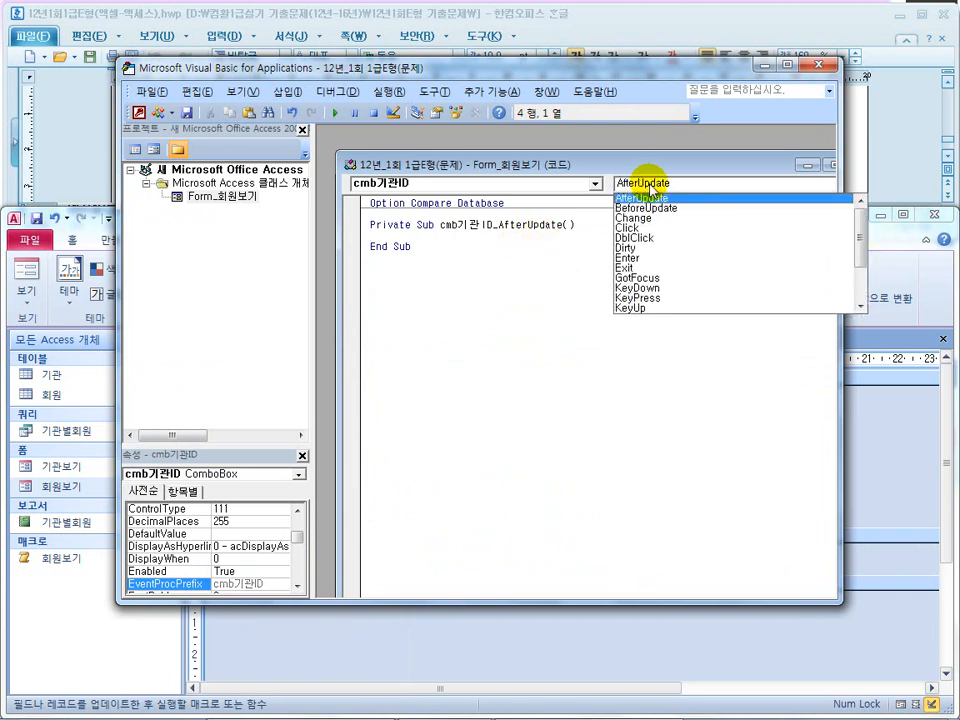
pyautogui.click(648, 197)
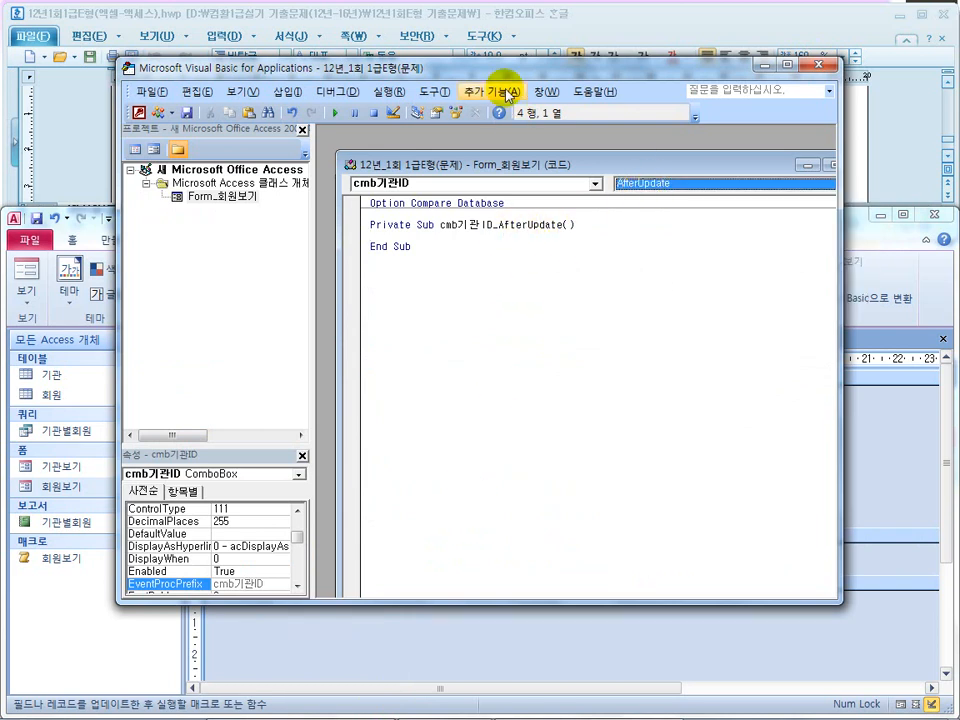
# Step: Uncover the task text behind the code window and enter Me.RecordSource = "" in the cmb기관ID_AfterUpdate procedure
pyautogui.moveTo(499, 70); pyautogui.dragTo(500, 210)
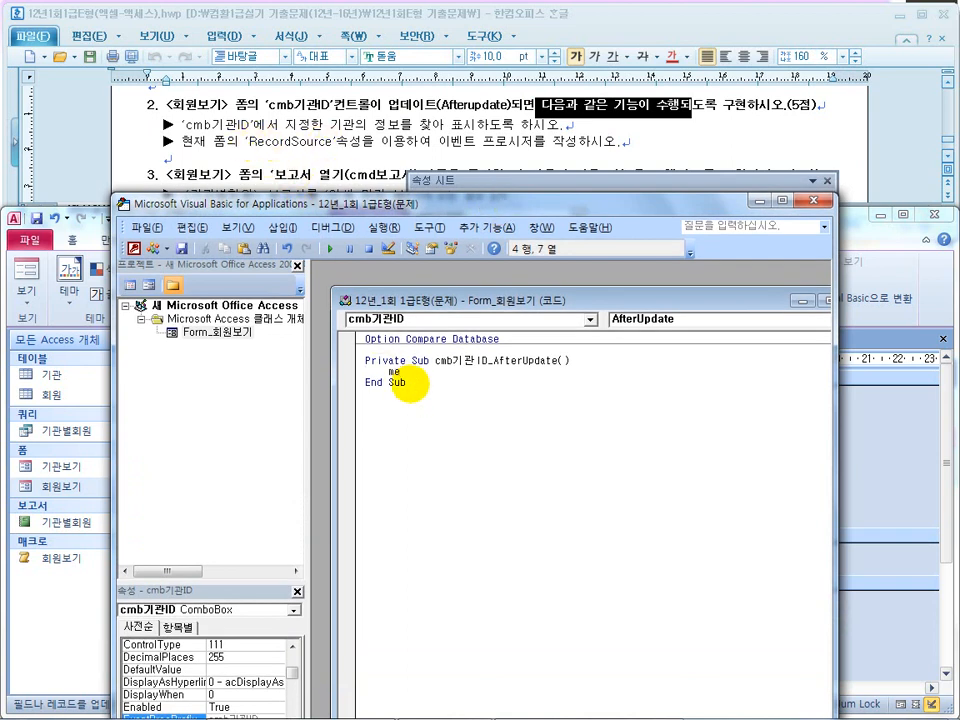
pyautogui.write('.records')
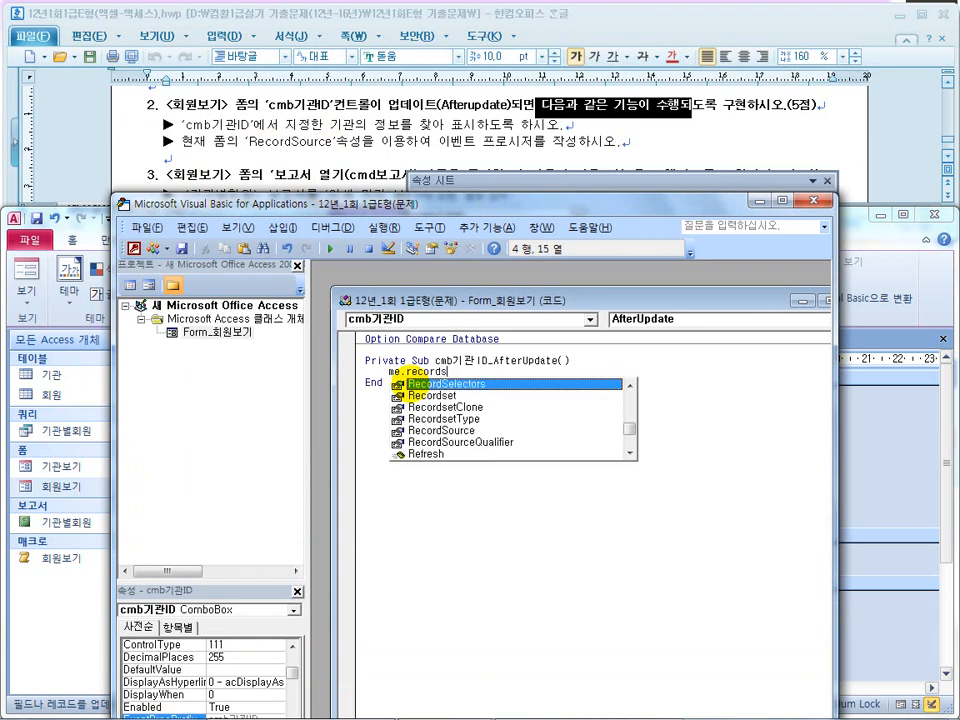
pyautogui.write('ou')
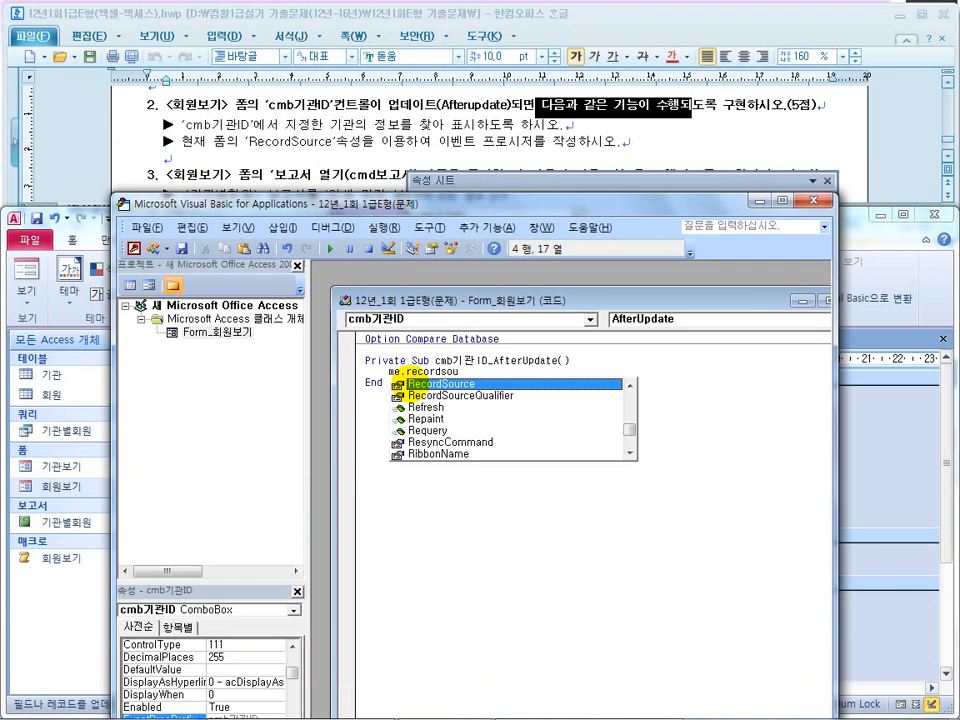
pyautogui.write('="')
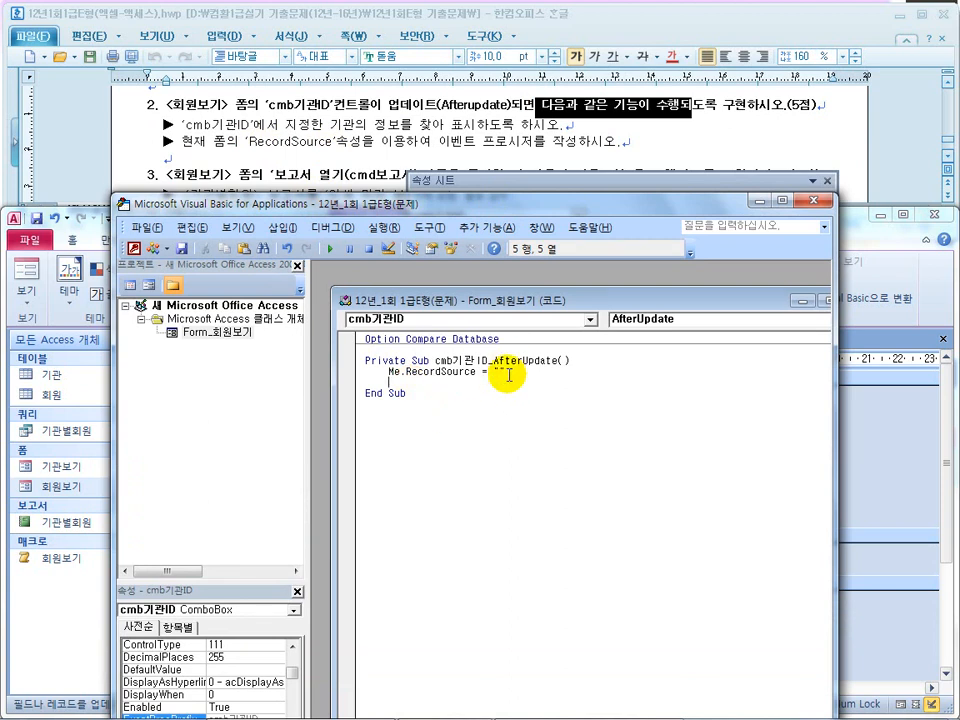
# Step: Switch to the PowerPoint slide show and find the 문제3-2 slide with the AfterUpdate procedure code
pyautogui.press('super')
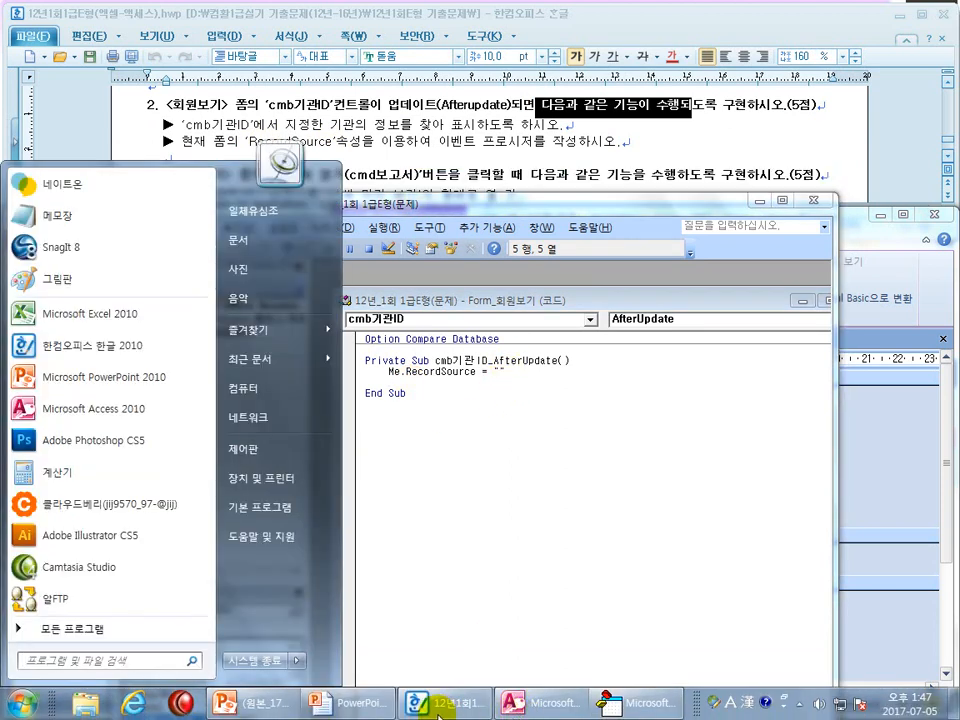
pyautogui.click(362, 706)
pyautogui.click(546, 491)
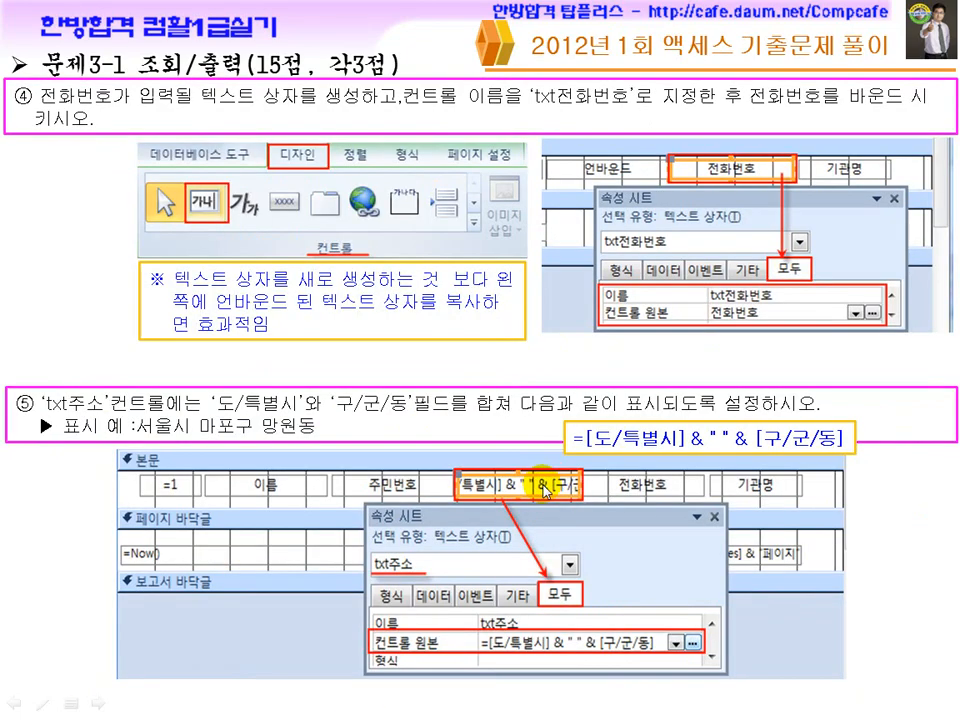
pyautogui.click(546, 491)
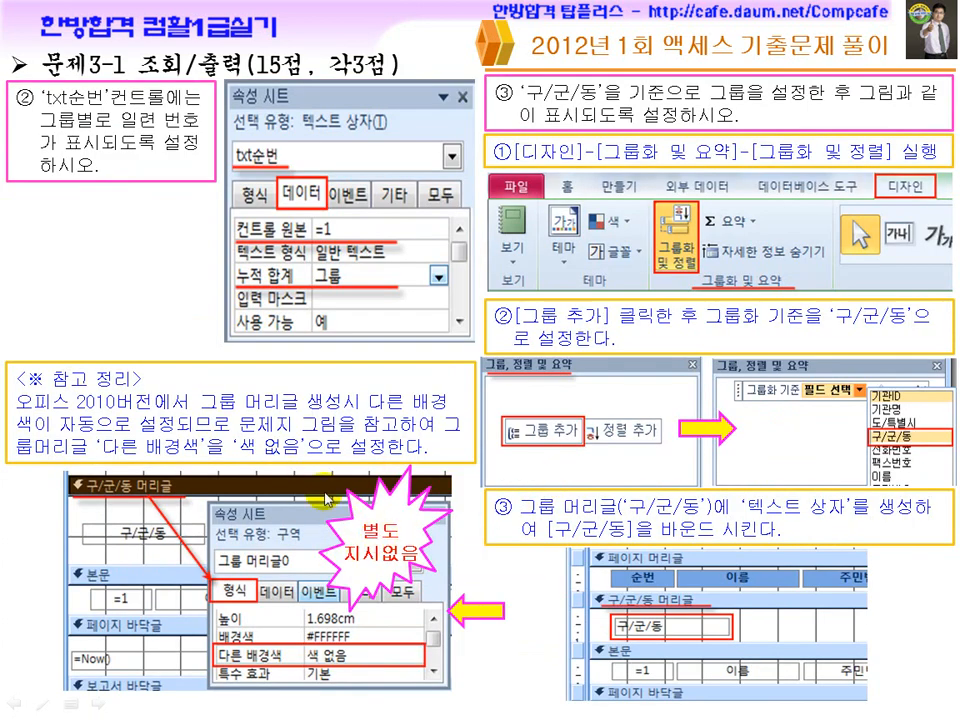
pyautogui.click(349, 506)
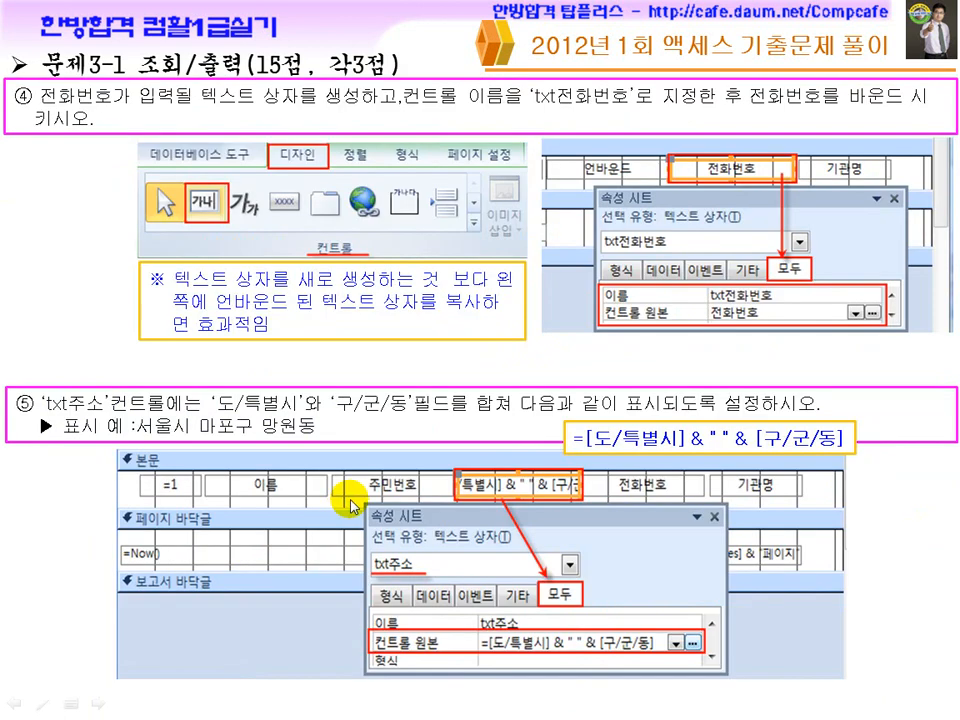
pyautogui.click(645, 485)
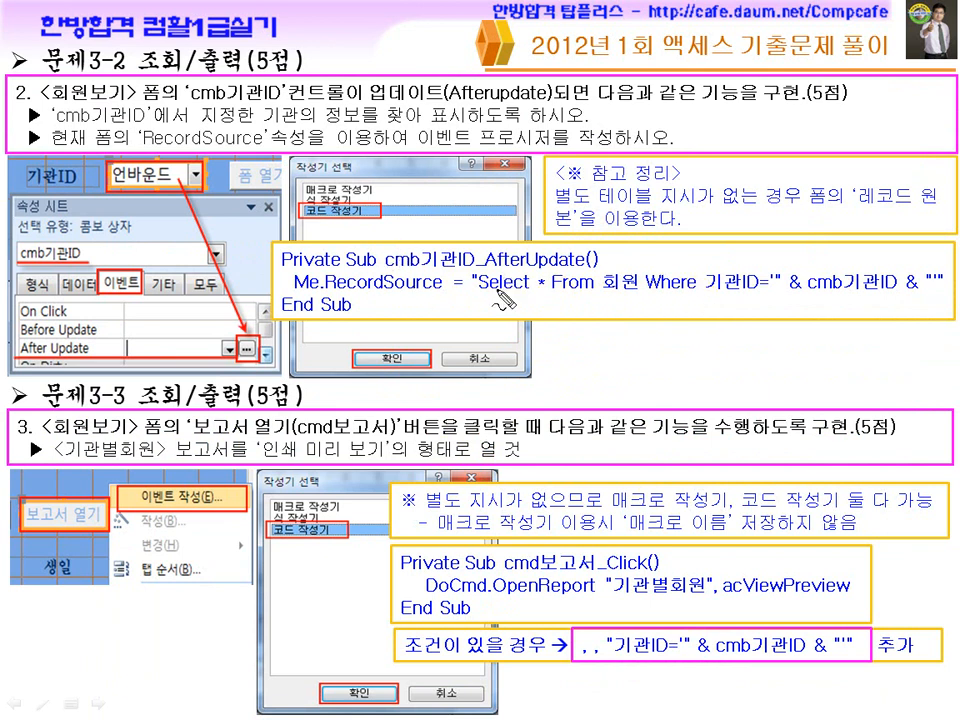
# Step: Handwrite the query pattern Select *, From 테이블, Where 조건 in pen ink below the cmb기관ID_AfterUpdate code
pyautogui.moveTo(545, 336)
pyautogui.mouseDown()
pyautogui.moveTo(618, 368)
pyautogui.moveTo(650, 345)
pyautogui.moveTo(692, 350)
pyautogui.moveTo(692, 376)
pyautogui.mouseUp()
pyautogui.moveTo(543, 380); pyautogui.dragTo(612, 402)
pyautogui.moveTo(672, 388)
pyautogui.mouseDown()
pyautogui.moveTo(692, 400)
pyautogui.moveTo(733, 391)
pyautogui.moveTo(745, 422)
pyautogui.mouseUp()
pyautogui.moveTo(562, 438)
pyautogui.mouseDown()
pyautogui.moveTo(587, 459)
pyautogui.moveTo(718, 460)
pyautogui.mouseUp()
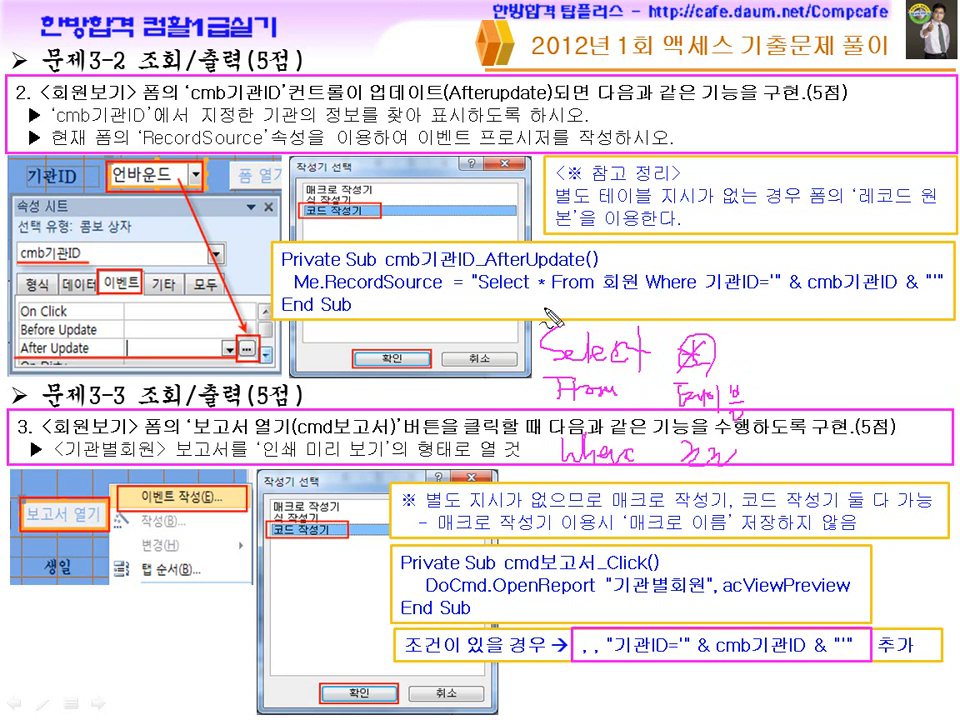
# Step: Mark Select, *, From, 회원, Where and the 기관ID condition in the Me.RecordSource code line with pen ink
pyautogui.moveTo(471, 292)
pyautogui.mouseDown()
pyautogui.moveTo(545, 291)
pyautogui.moveTo(532, 290)
pyautogui.moveTo(550, 276)
pyautogui.mouseUp()
pyautogui.moveTo(632, 274); pyautogui.dragTo(634, 278)
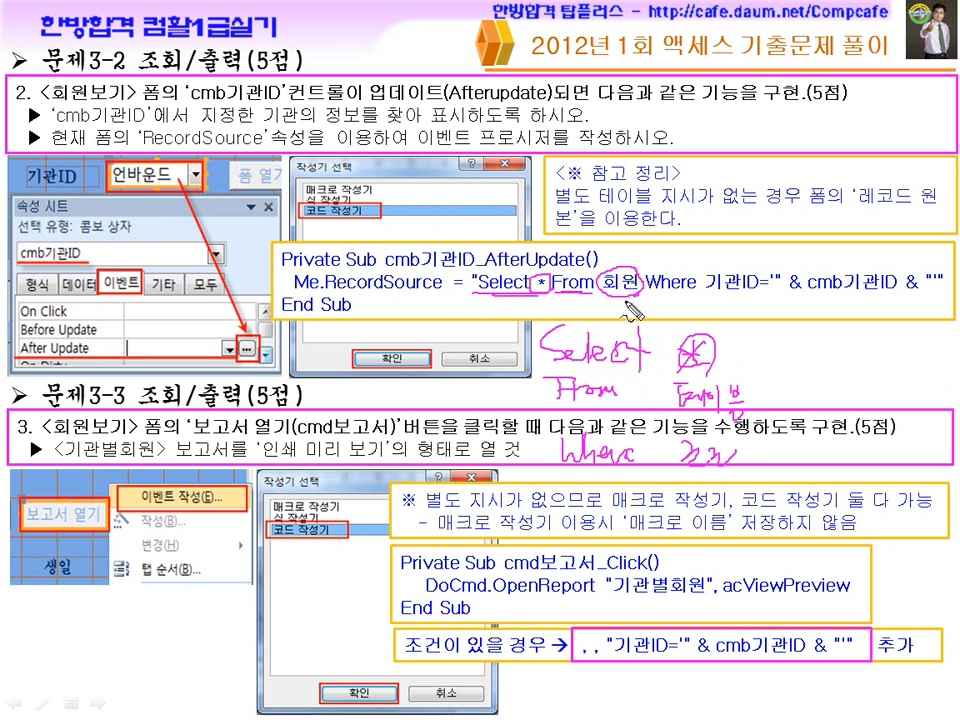
pyautogui.moveTo(787, 295); pyautogui.dragTo(880, 293)
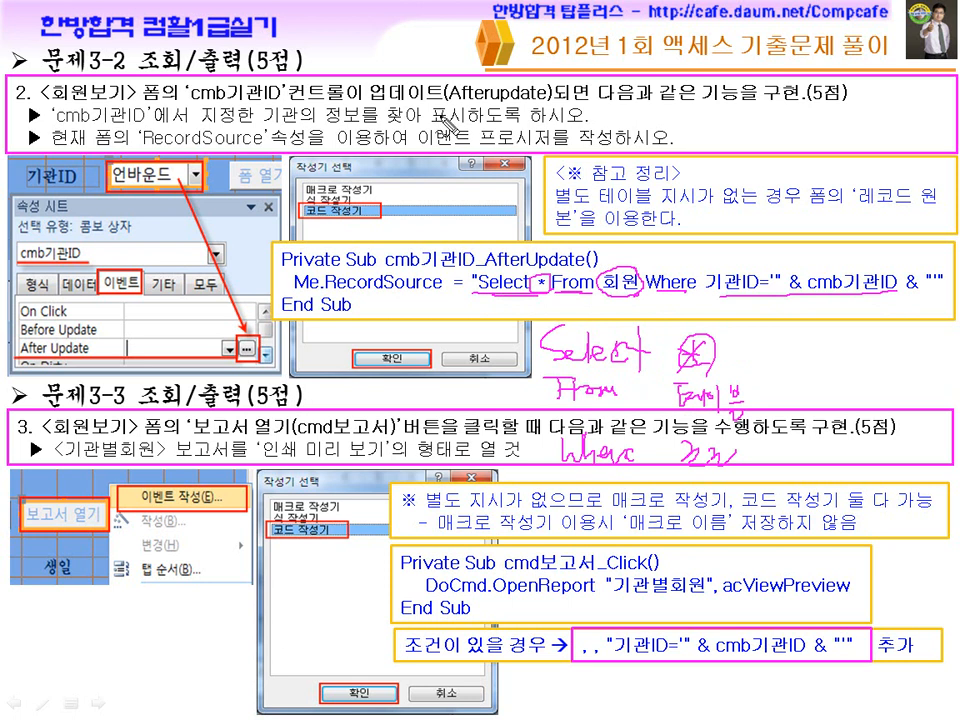
# Step: Mark the 참고 정리 note on using the form's 레코드 원본, and circle 회원 again in the code line
pyautogui.moveTo(660, 206); pyautogui.dragTo(755, 205)
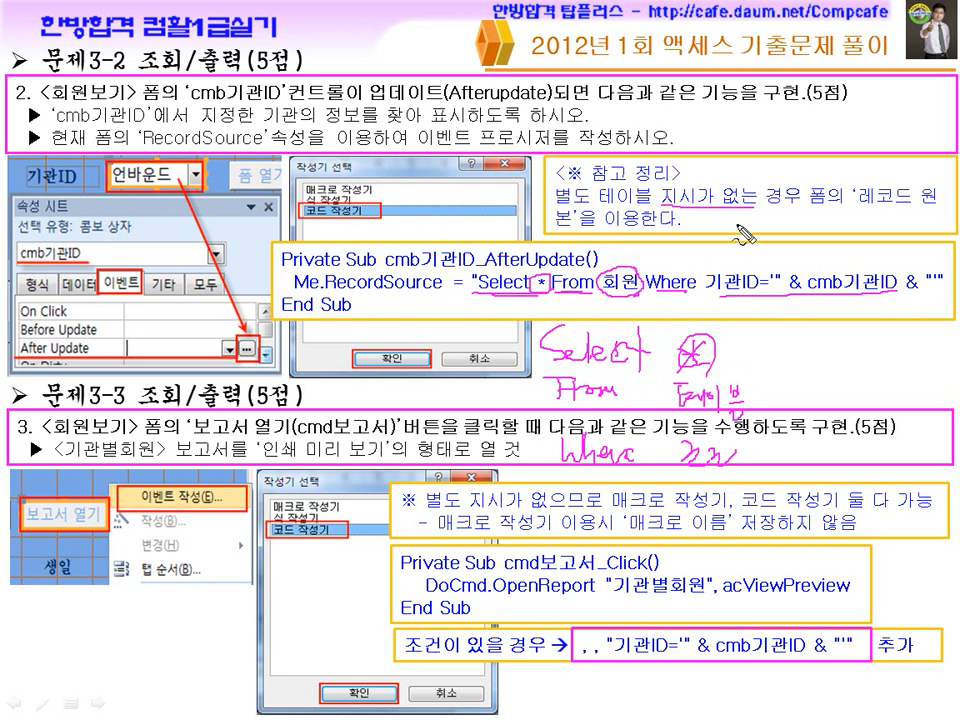
pyautogui.moveTo(826, 182); pyautogui.dragTo(936, 207)
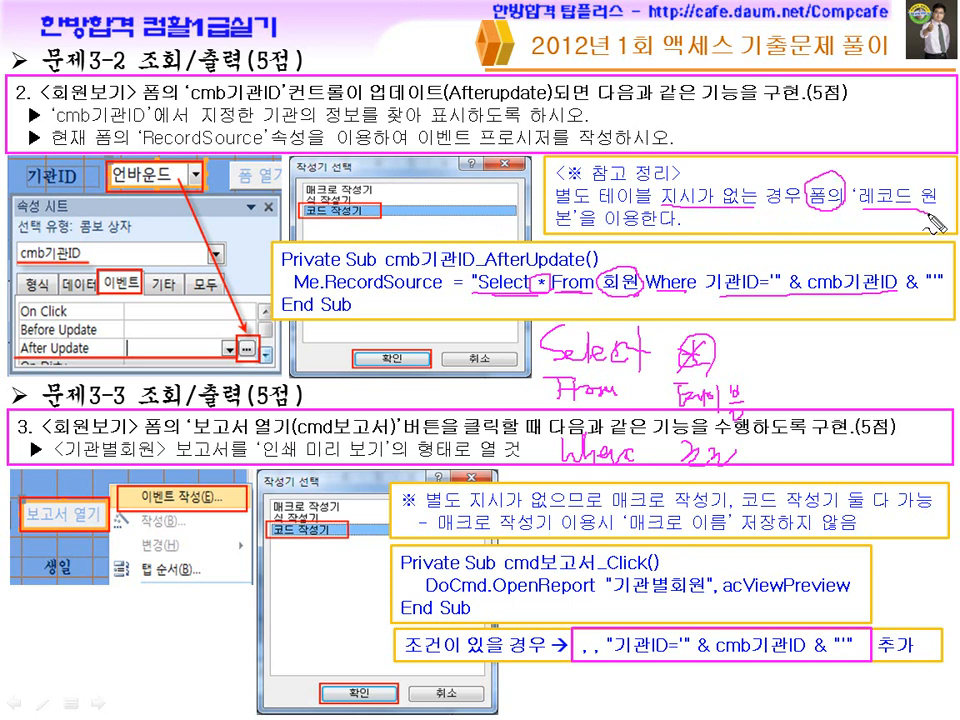
pyautogui.moveTo(588, 222); pyautogui.dragTo(554, 224)
pyautogui.moveTo(598, 280)
pyautogui.mouseDown()
pyautogui.moveTo(609, 301)
pyautogui.moveTo(626, 293)
pyautogui.mouseUp()
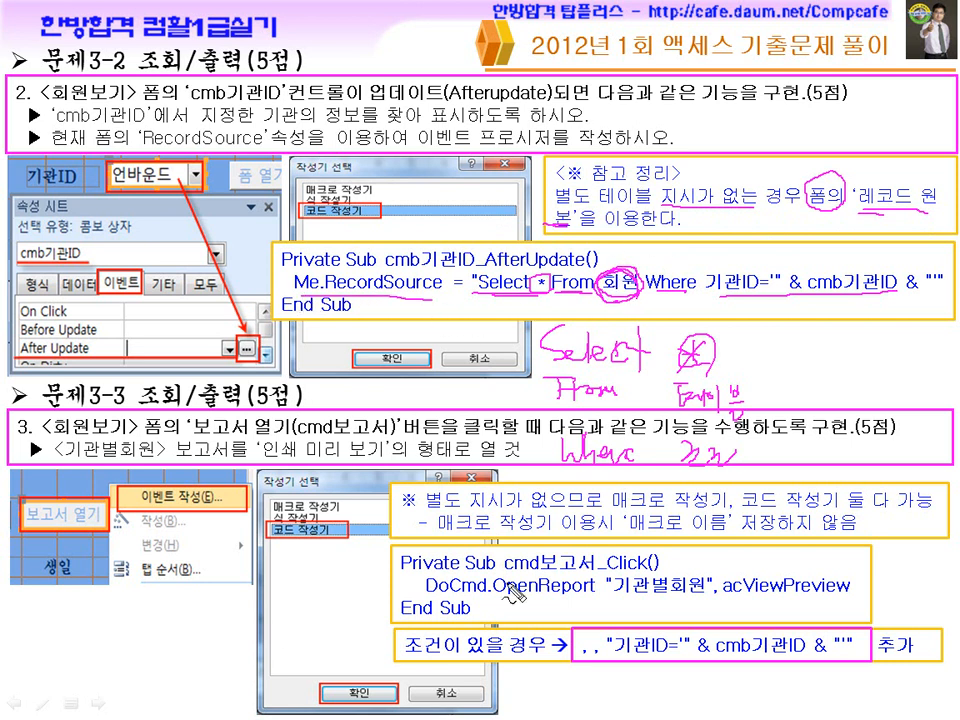
# Step: Underline DoCmd.OpenReport and circle RecordSource in the task text, and erase all ink from the slide
pyautogui.moveTo(425, 597); pyautogui.dragTo(580, 607)
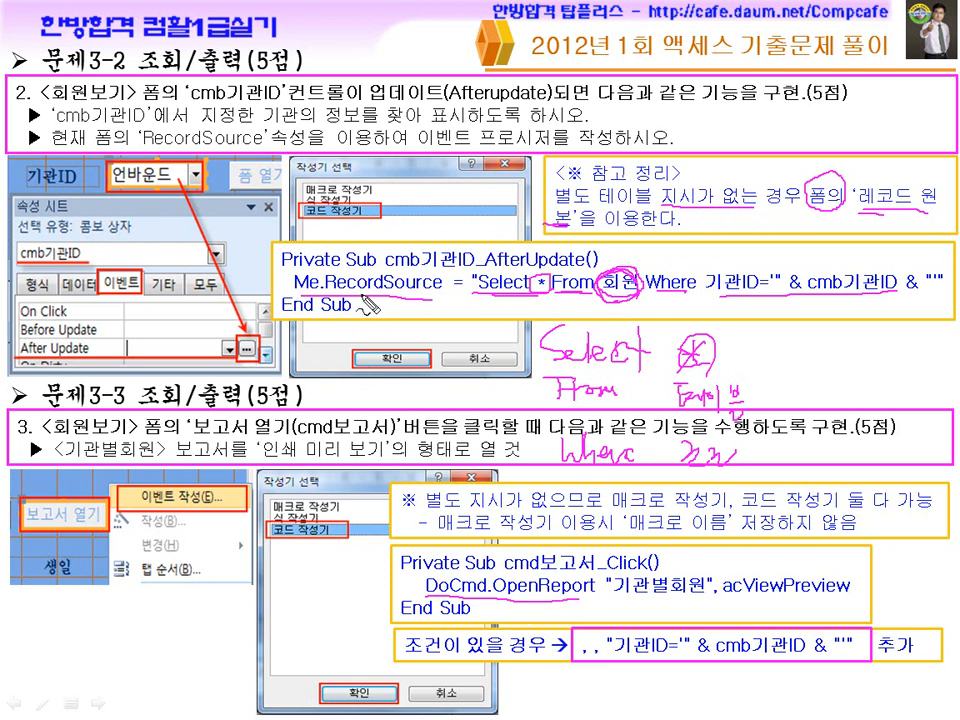
pyautogui.moveTo(578, 598); pyautogui.dragTo(432, 603)
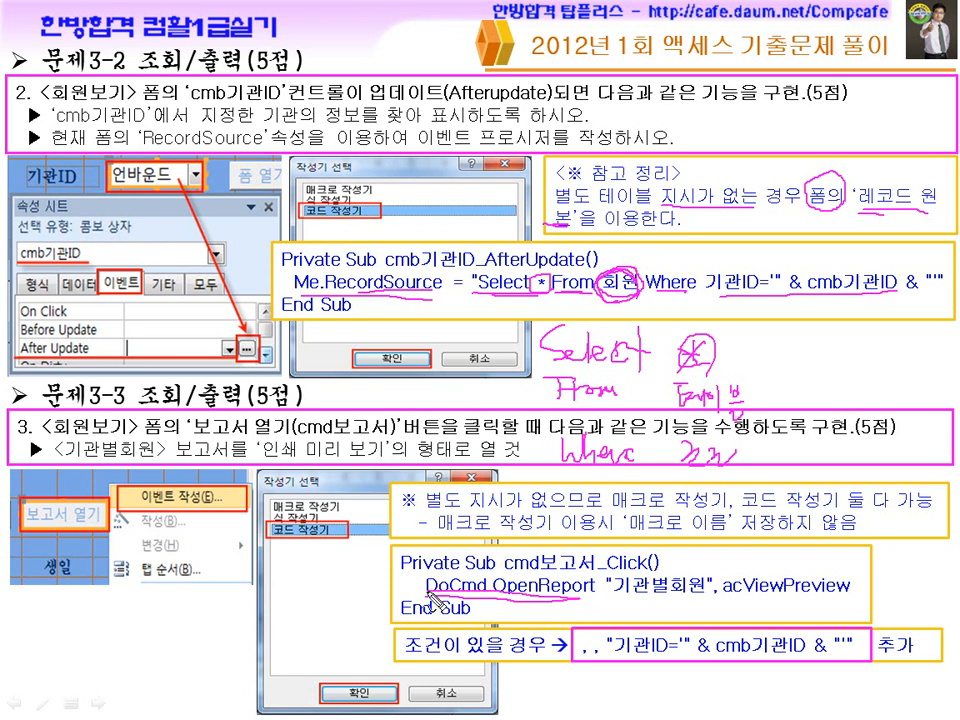
pyautogui.moveTo(230, 157)
pyautogui.mouseDown()
pyautogui.moveTo(168, 124)
pyautogui.moveTo(238, 159)
pyautogui.mouseUp()
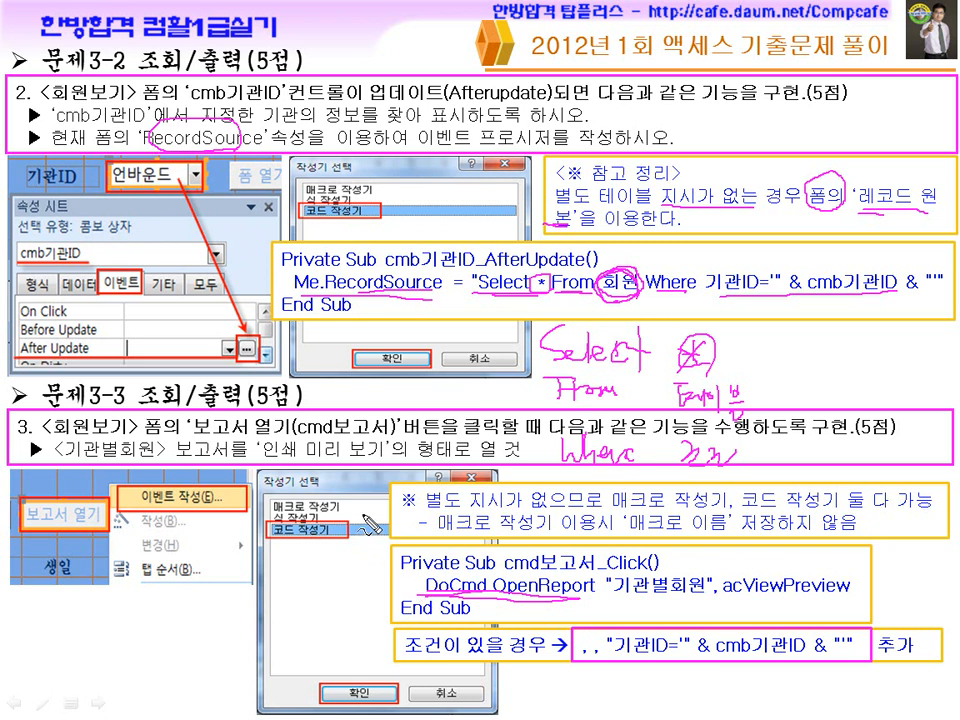
pyautogui.press('e')
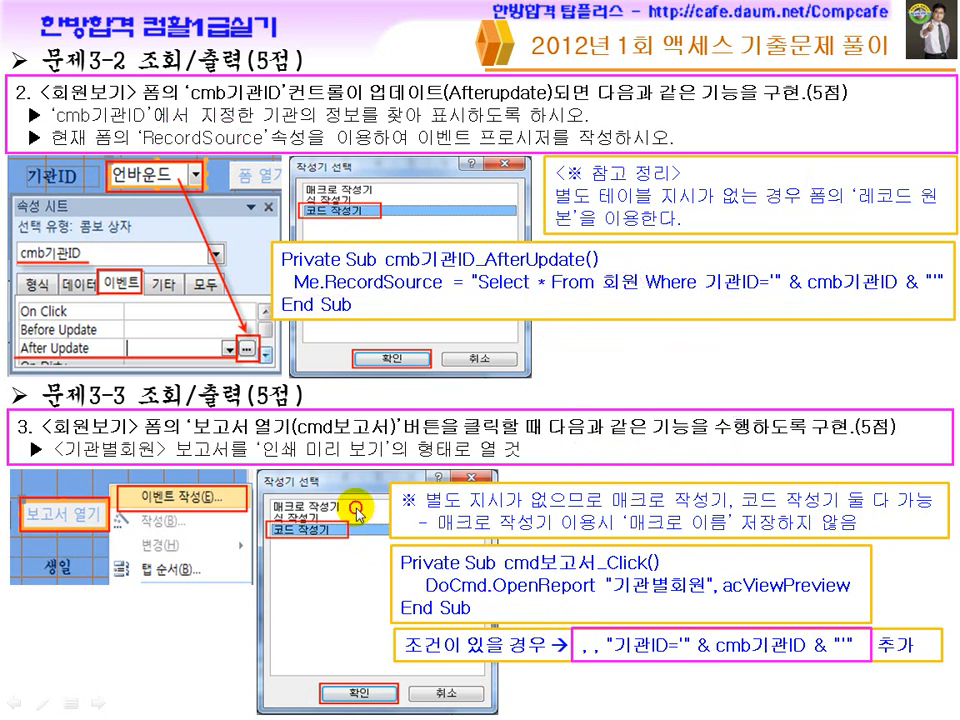
# Step: Advance to the 이벤트 프로시저 사용법 정리 slide and underline Docmd and its table, query, form and report opening entries in pen
pyautogui.click(356, 507)
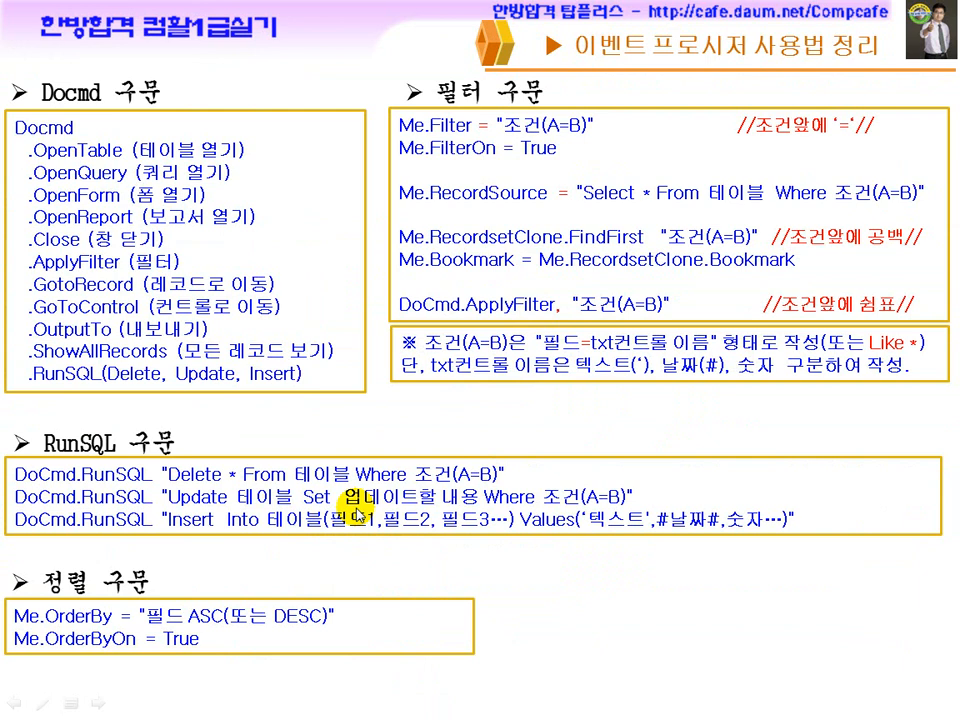
pyautogui.hotkey('ctrl', 'p')
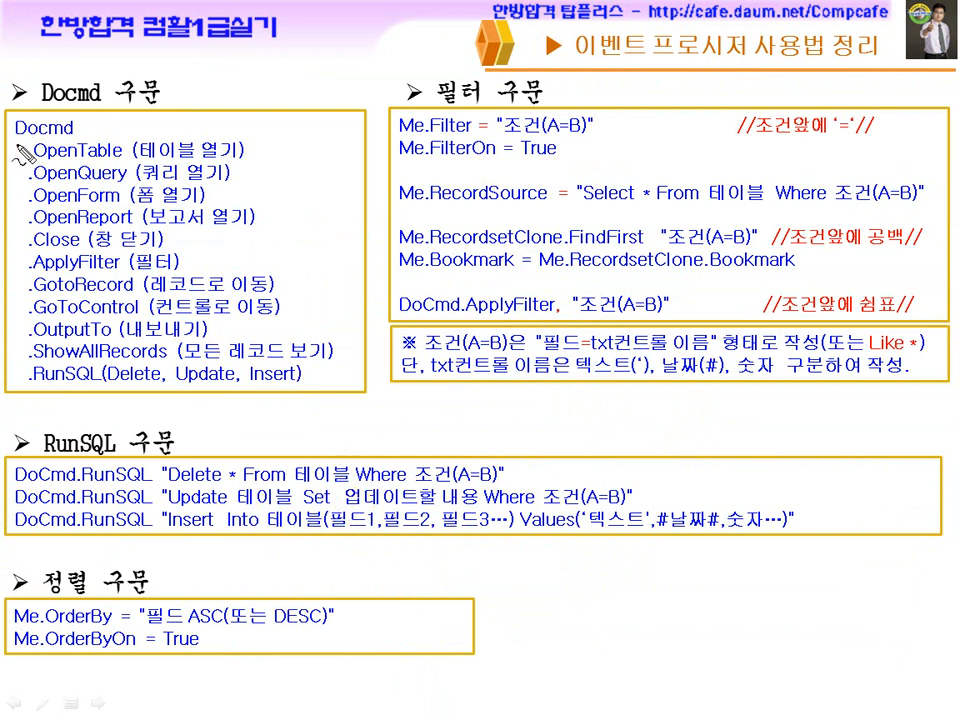
pyautogui.moveTo(15, 134); pyautogui.dragTo(60, 133)
pyautogui.moveTo(148, 160); pyautogui.dragTo(243, 157)
pyautogui.moveTo(142, 184); pyautogui.dragTo(228, 178)
pyautogui.moveTo(137, 205); pyautogui.dragTo(204, 202)
pyautogui.moveTo(146, 228); pyautogui.dragTo(254, 226)
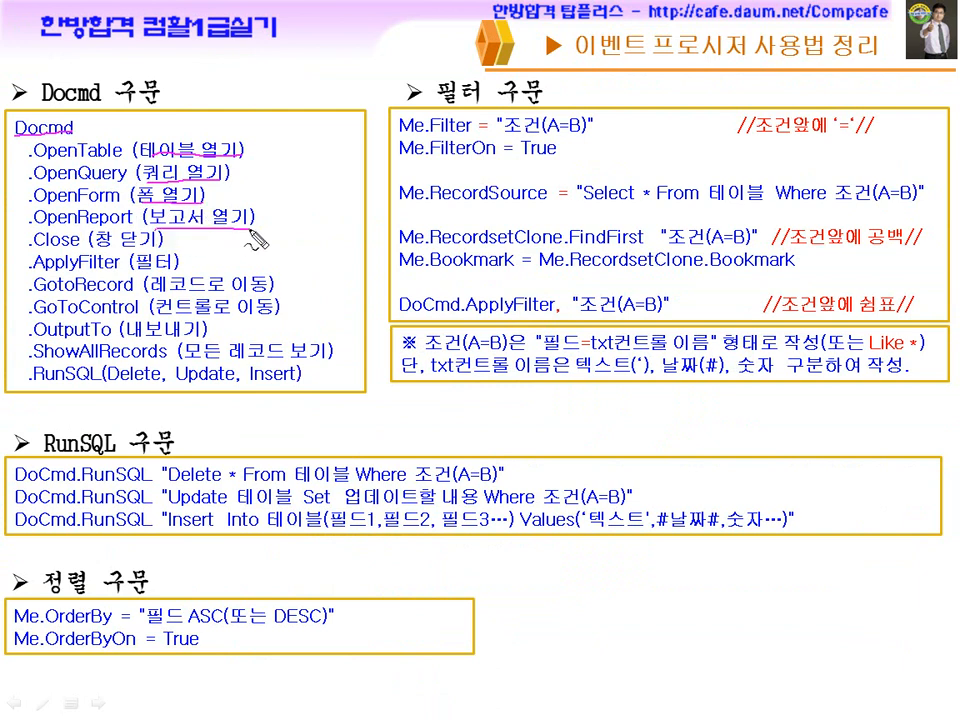
# Step: Bracket the list of Docmd methods on both sides and circle the Docmd keyword above it
pyautogui.moveTo(30, 145); pyautogui.dragTo(32, 376)
pyautogui.moveTo(237, 140); pyautogui.dragTo(272, 346)
pyautogui.moveTo(68, 138)
pyautogui.mouseDown()
pyautogui.moveTo(55, 133)
pyautogui.moveTo(125, 180)
pyautogui.mouseUp()
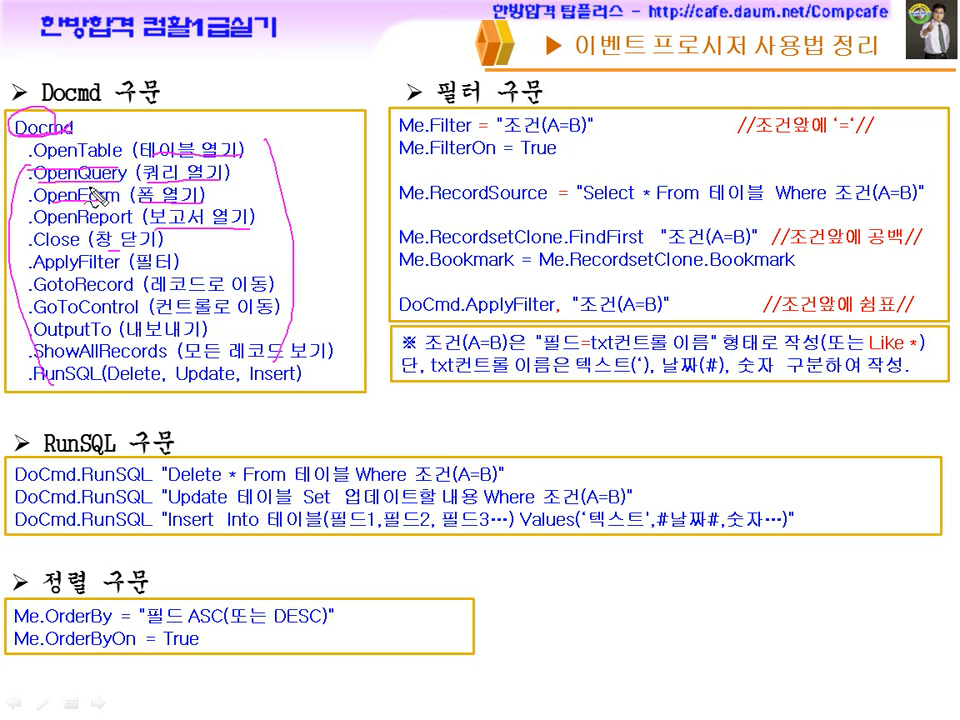
# Step: Underline the 필터 구문 heading and mark the Me.Filter and Me.RecordSource statements with pen ink
pyautogui.moveTo(434, 100); pyautogui.dragTo(545, 97)
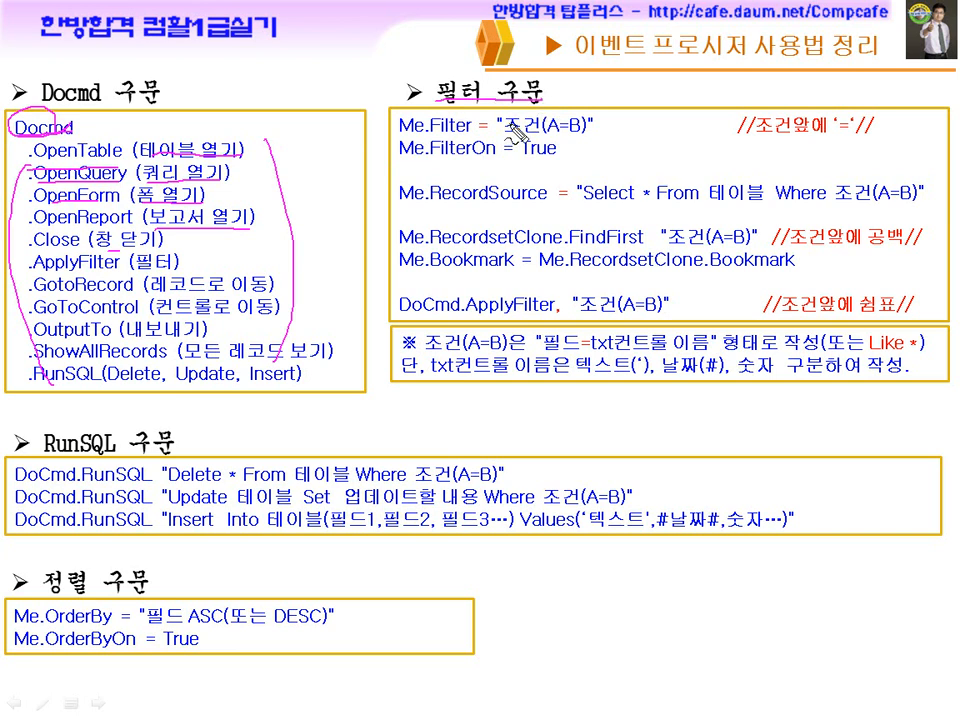
pyautogui.moveTo(405, 210); pyautogui.dragTo(535, 204)
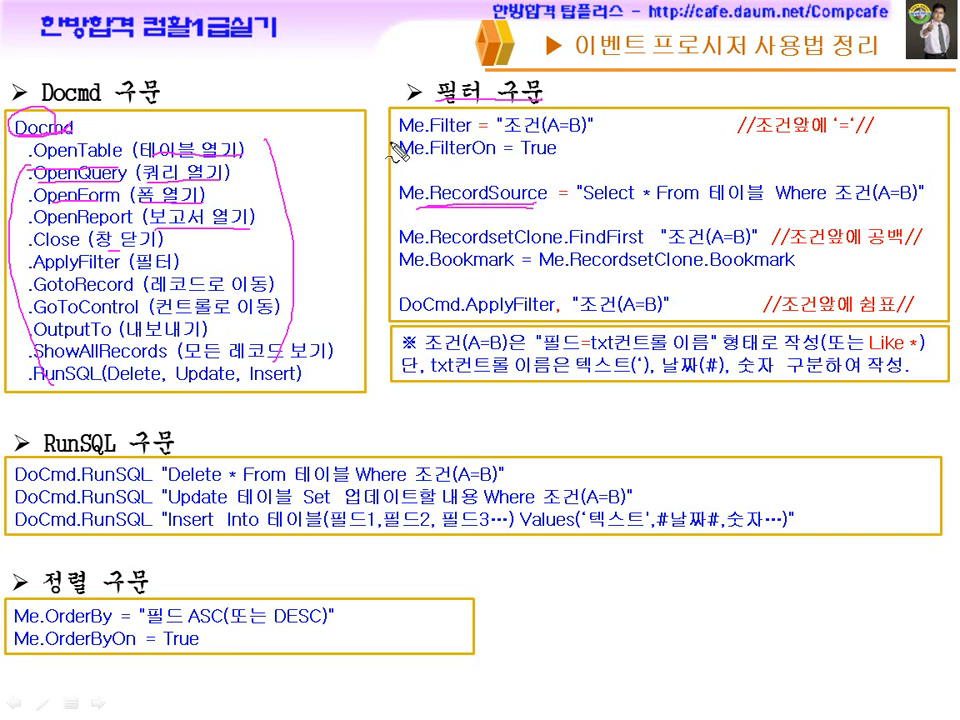
pyautogui.moveTo(400, 136); pyautogui.dragTo(446, 134)
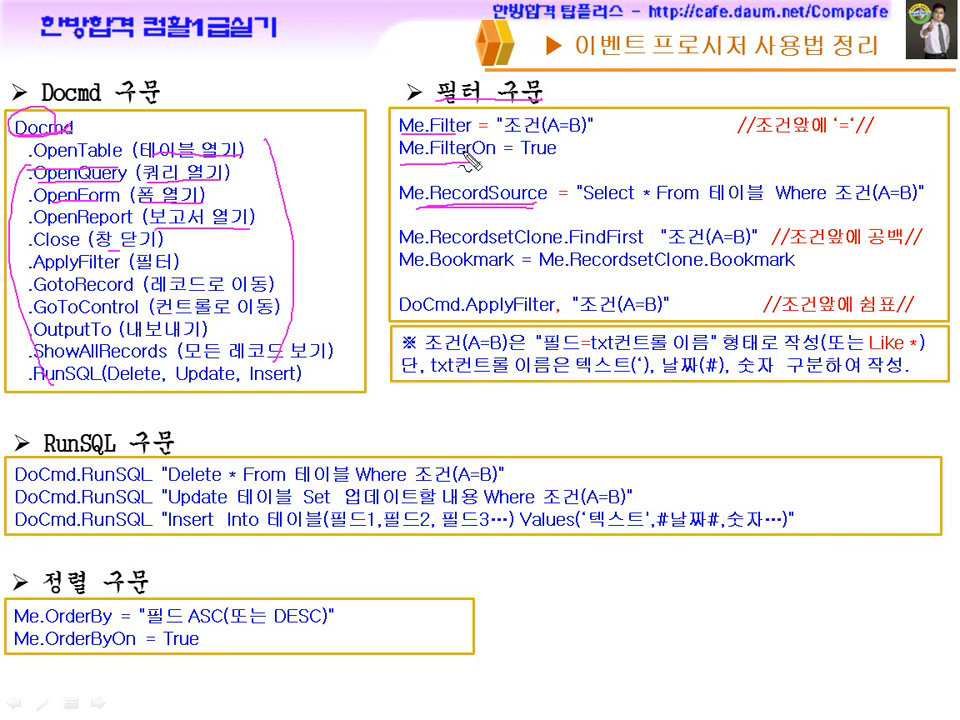
pyautogui.moveTo(405, 120)
pyautogui.mouseDown()
pyautogui.moveTo(410, 152)
pyautogui.moveTo(407, 110)
pyautogui.moveTo(396, 134)
pyautogui.mouseUp()
pyautogui.moveTo(470, 222)
pyautogui.mouseDown()
pyautogui.moveTo(490, 208)
pyautogui.moveTo(505, 222)
pyautogui.mouseUp()
pyautogui.moveTo(598, 210); pyautogui.dragTo(860, 208)
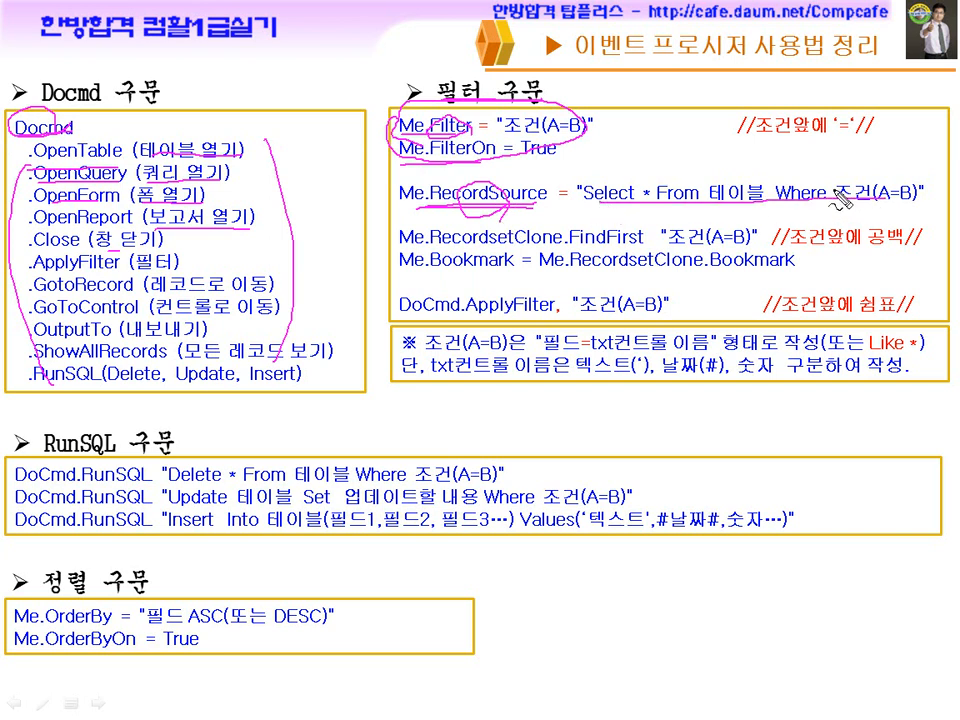
# Step: Mark the RecordsetClone.FindFirst and DoCmd.ApplyFilter statements, and erase all ink from the slide
pyautogui.moveTo(450, 245); pyautogui.dragTo(624, 245)
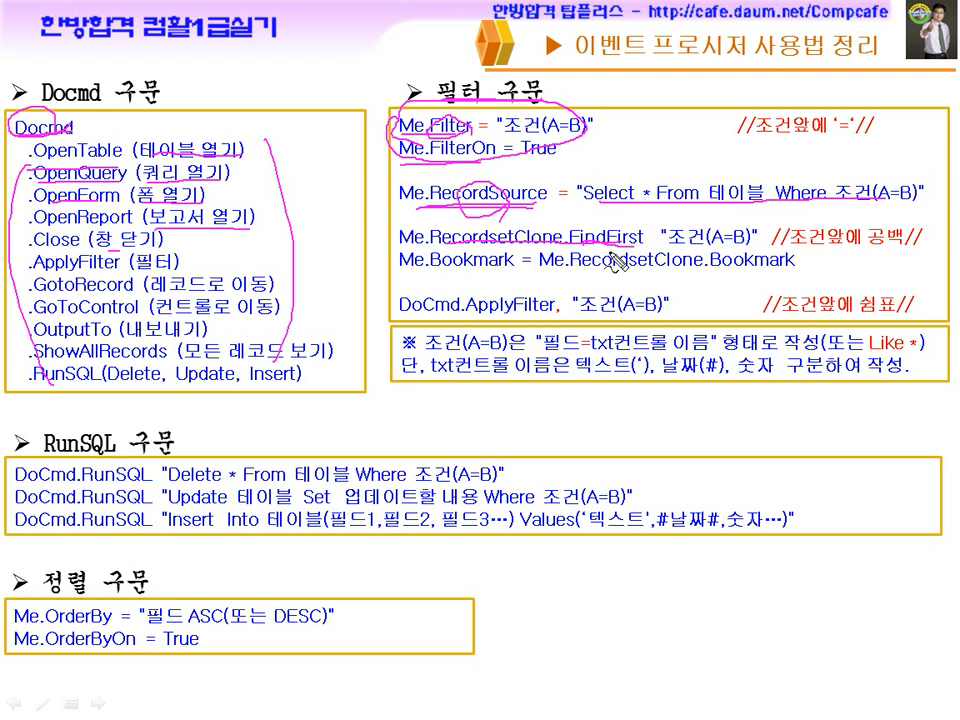
pyautogui.moveTo(387, 226); pyautogui.dragTo(390, 273)
pyautogui.moveTo(524, 324); pyautogui.dragTo(528, 322)
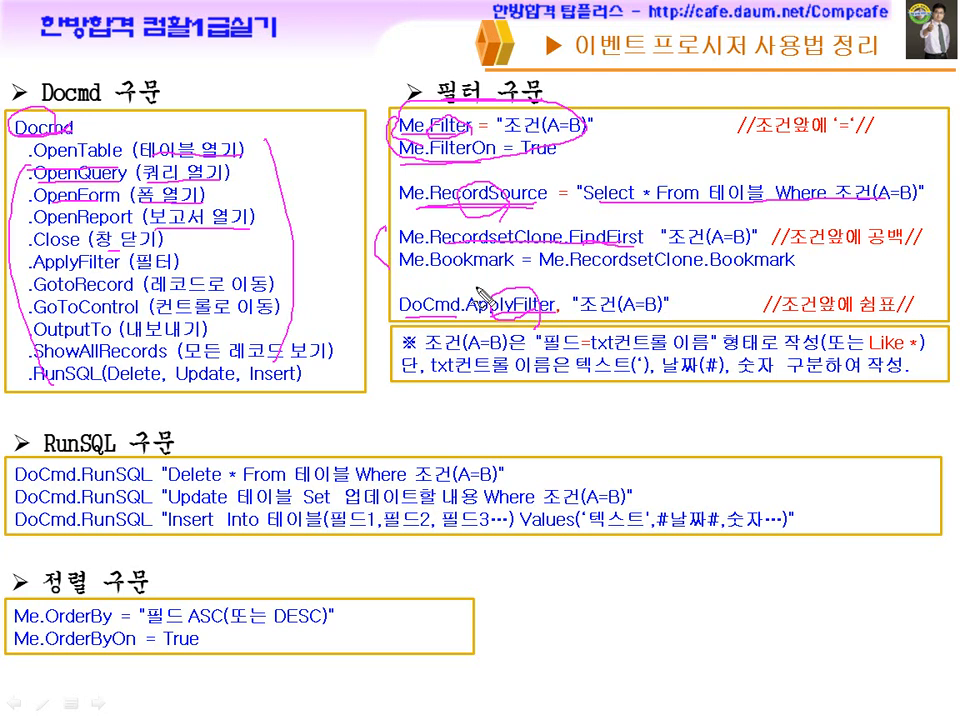
pyautogui.press('e')
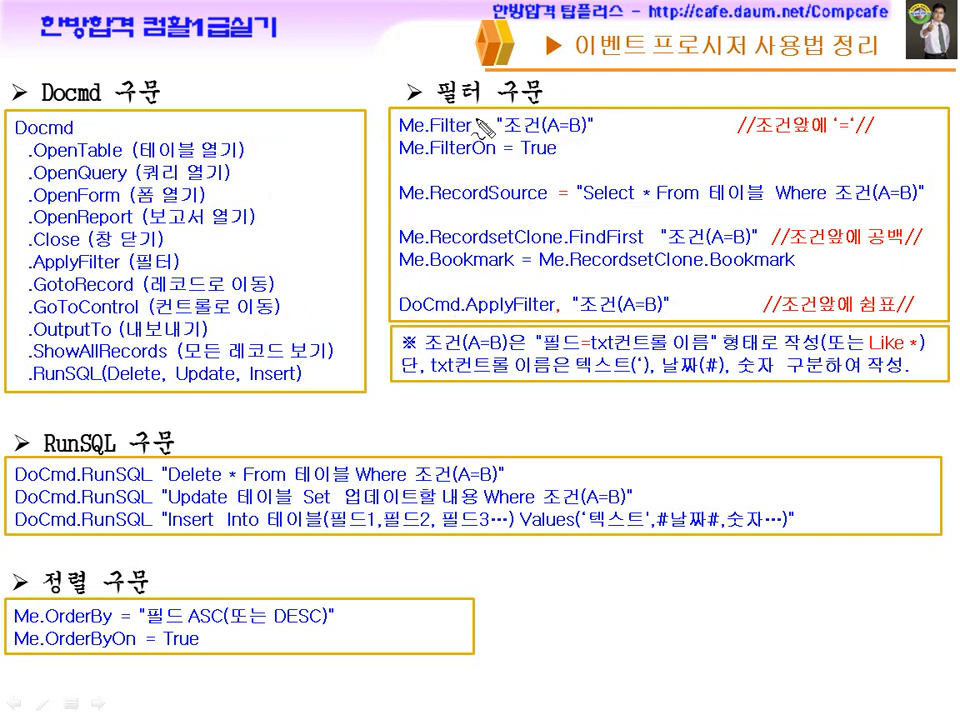
# Step: Mark what precedes the condition in each filter statement: the equals signs, the 공백 before FindFirst's condition and ApplyFilter's comma
pyautogui.moveTo(486, 116); pyautogui.dragTo(489, 134)
pyautogui.moveTo(566, 180); pyautogui.dragTo(576, 201)
pyautogui.moveTo(505, 131); pyautogui.dragTo(592, 130)
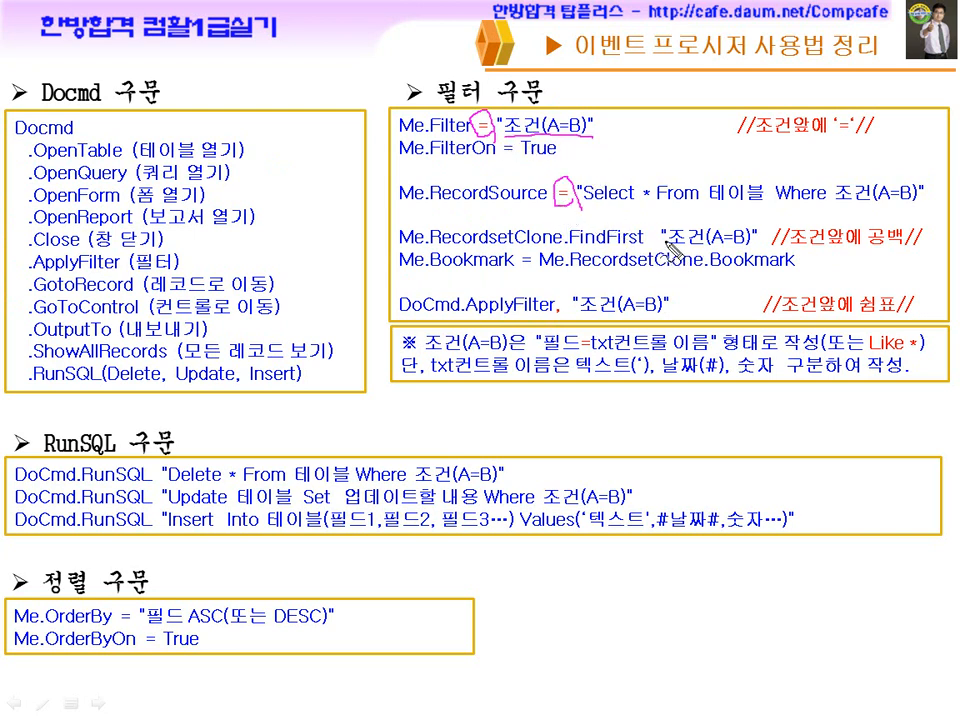
pyautogui.moveTo(755, 241); pyautogui.dragTo(652, 230)
pyautogui.moveTo(792, 250)
pyautogui.mouseDown()
pyautogui.moveTo(915, 258)
pyautogui.moveTo(878, 233)
pyautogui.mouseUp()
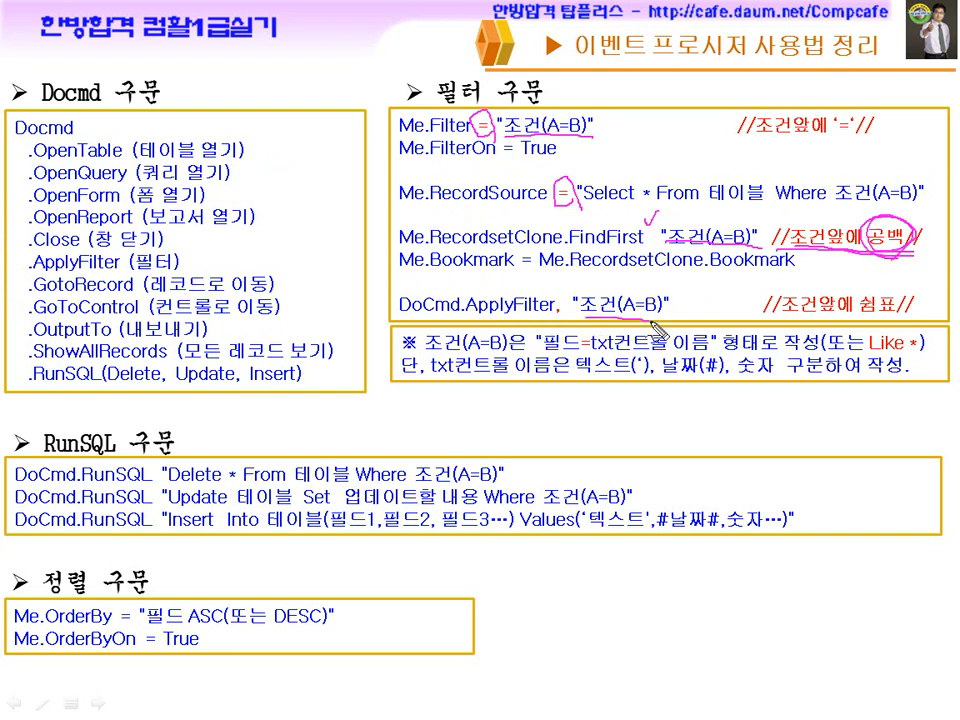
pyautogui.moveTo(552, 306); pyautogui.dragTo(556, 318)
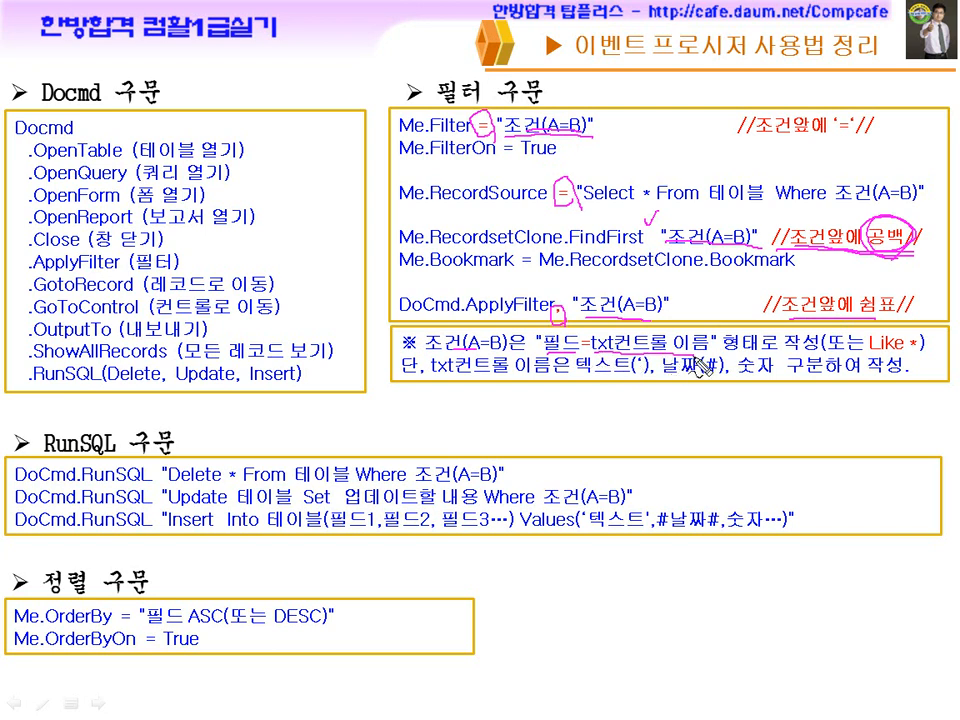
# Step: Mark the equals sign, Like * and the txt컨트롤 이름 wording in the condition note, and erase all ink
pyautogui.moveTo(594, 333); pyautogui.dragTo(588, 352)
pyautogui.moveTo(846, 353); pyautogui.dragTo(905, 353)
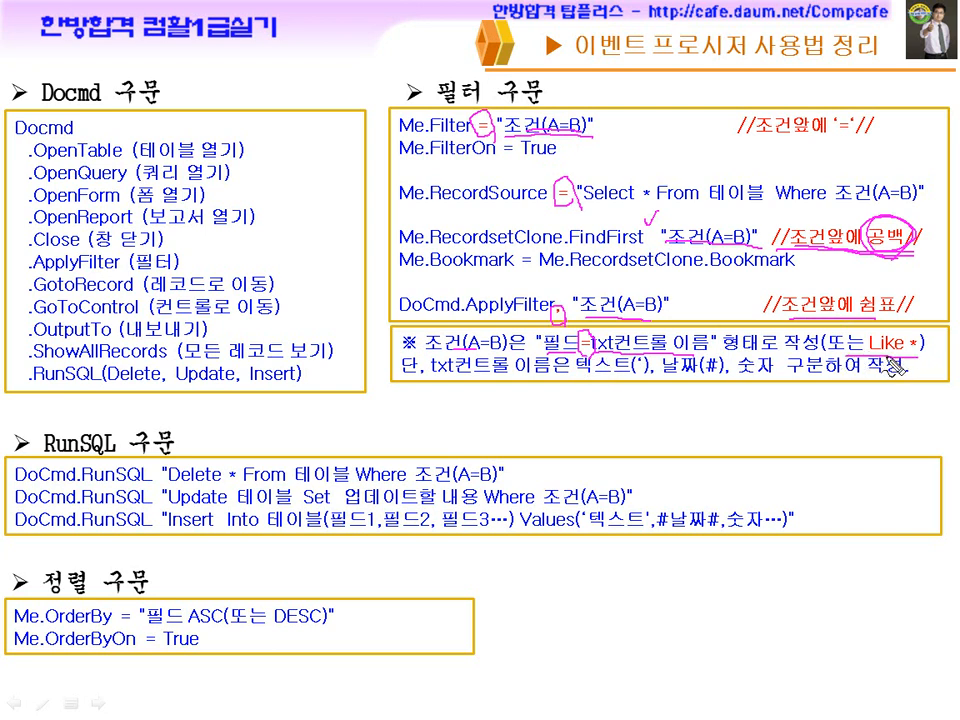
pyautogui.moveTo(452, 392); pyautogui.dragTo(500, 390)
pyautogui.moveTo(637, 382)
pyautogui.mouseDown()
pyautogui.moveTo(645, 352)
pyautogui.moveTo(640, 375)
pyautogui.moveTo(685, 350)
pyautogui.mouseUp()
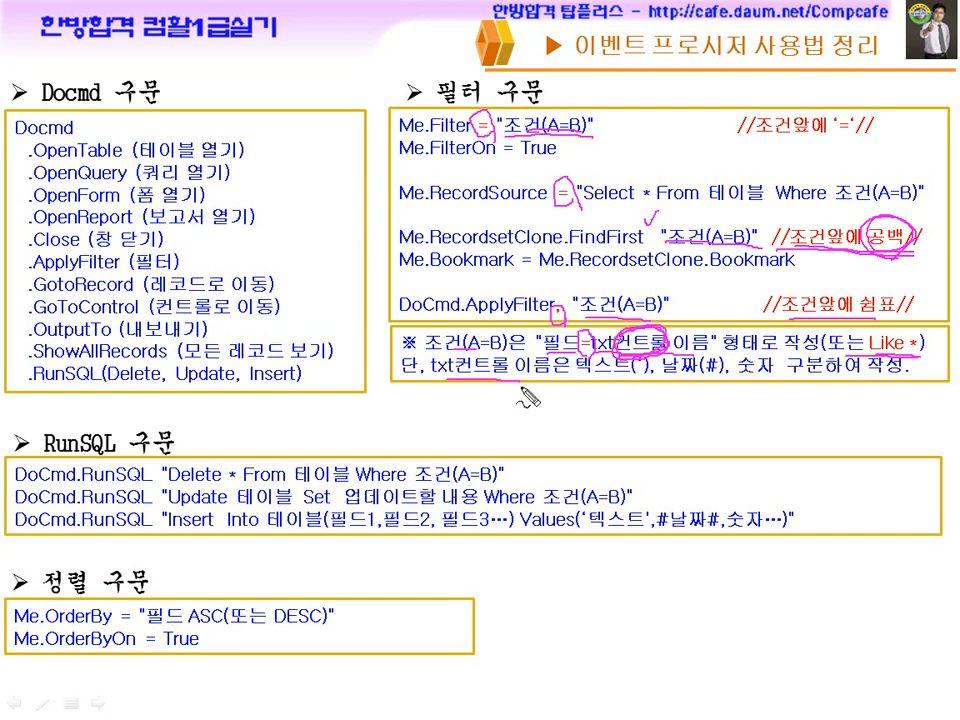
pyautogui.moveTo(567, 383); pyautogui.dragTo(640, 380)
pyautogui.press('e')
# Step: Mark the 날짜(#) and 숫자 rules in the condition note and handwrite a circled, hyphen-separated date pattern below them
pyautogui.moveTo(717, 384); pyautogui.dragTo(712, 383)
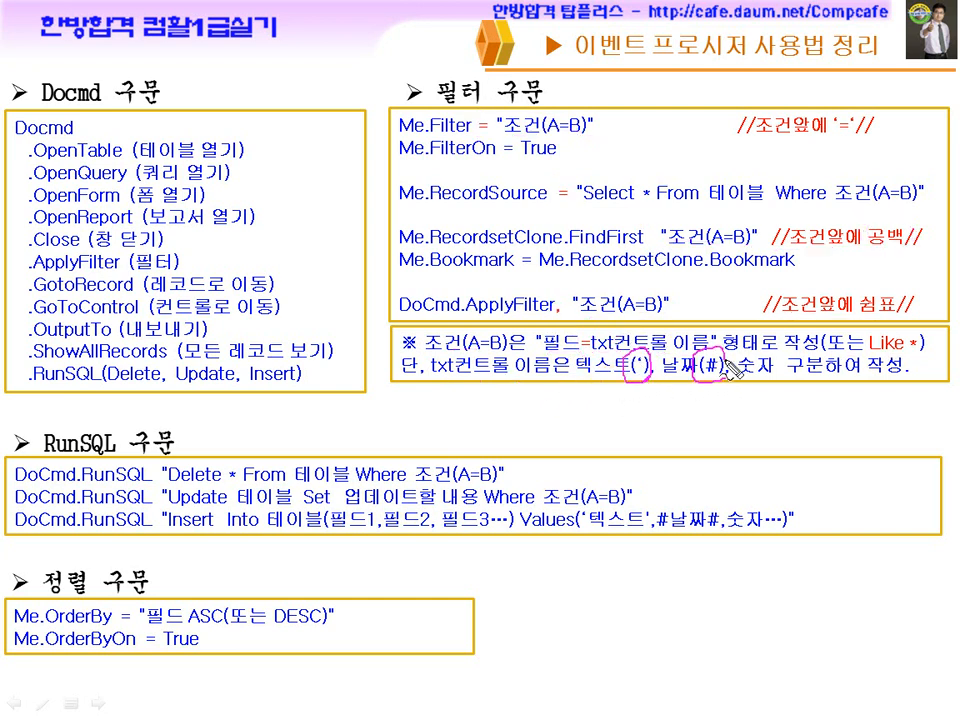
pyautogui.moveTo(766, 358); pyautogui.dragTo(750, 382)
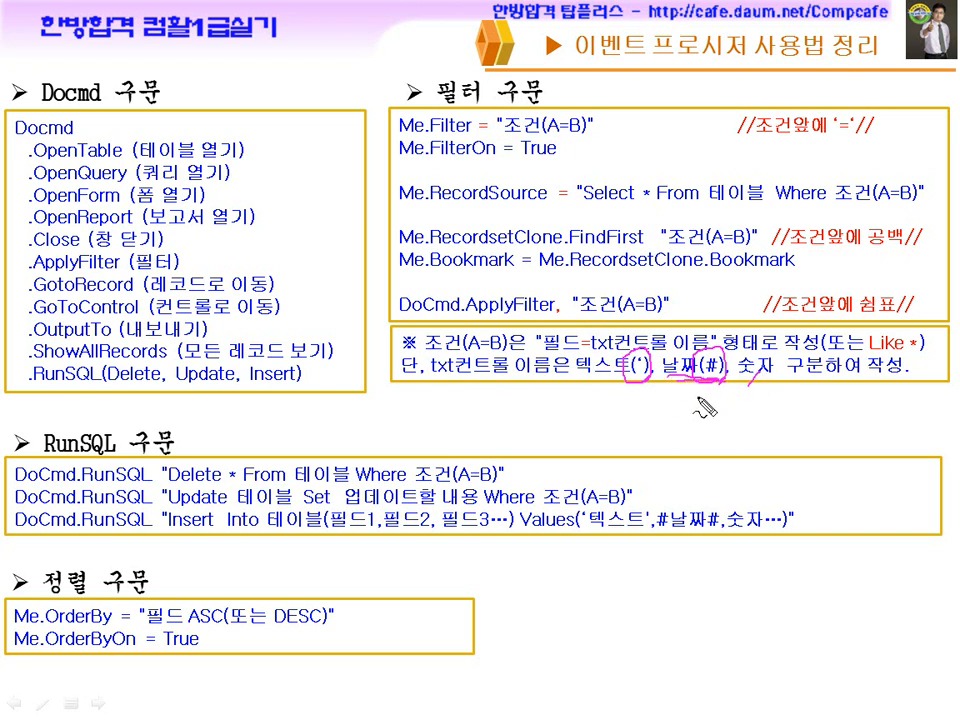
pyautogui.moveTo(690, 420); pyautogui.dragTo(745, 416)
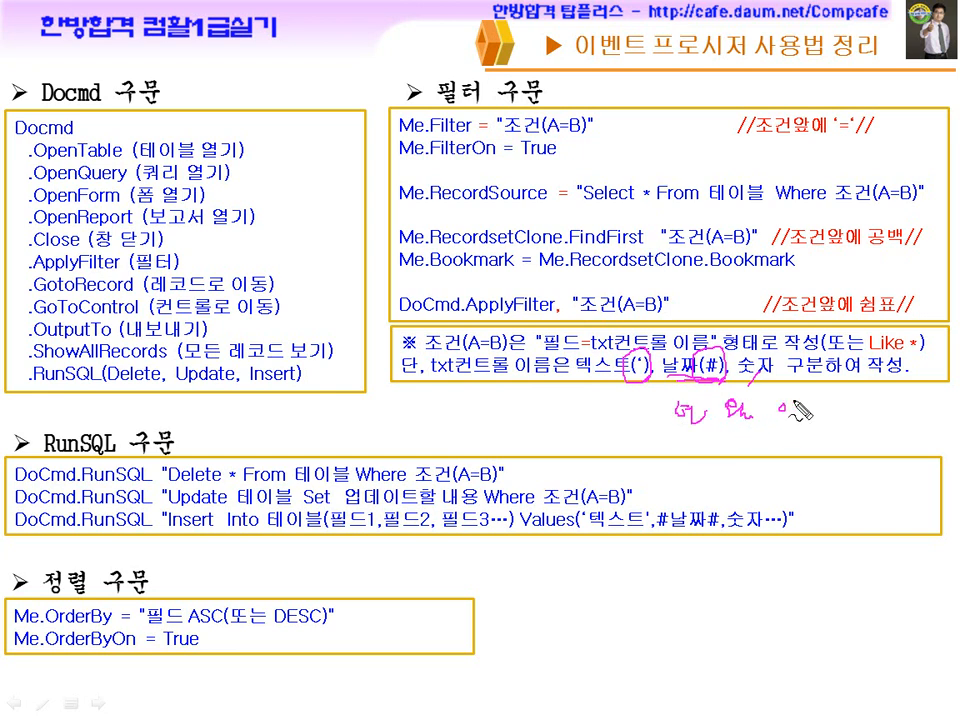
pyautogui.moveTo(802, 427); pyautogui.dragTo(776, 428)
pyautogui.moveTo(708, 418); pyautogui.dragTo(772, 411)
pyautogui.moveTo(700, 390); pyautogui.dragTo(788, 406)
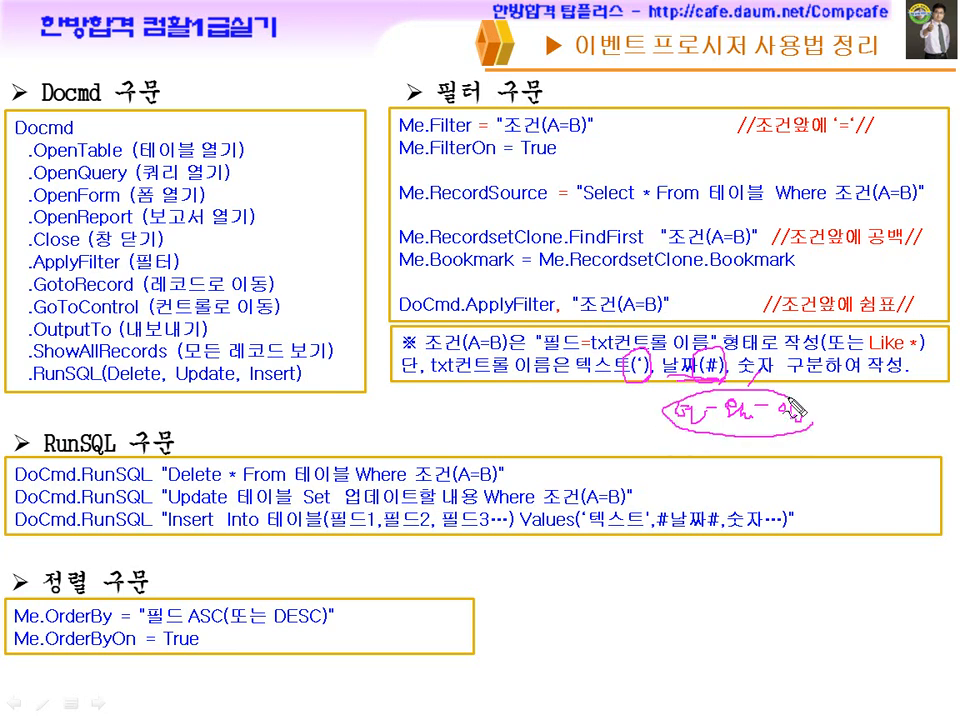
pyautogui.moveTo(690, 399); pyautogui.dragTo(713, 386)
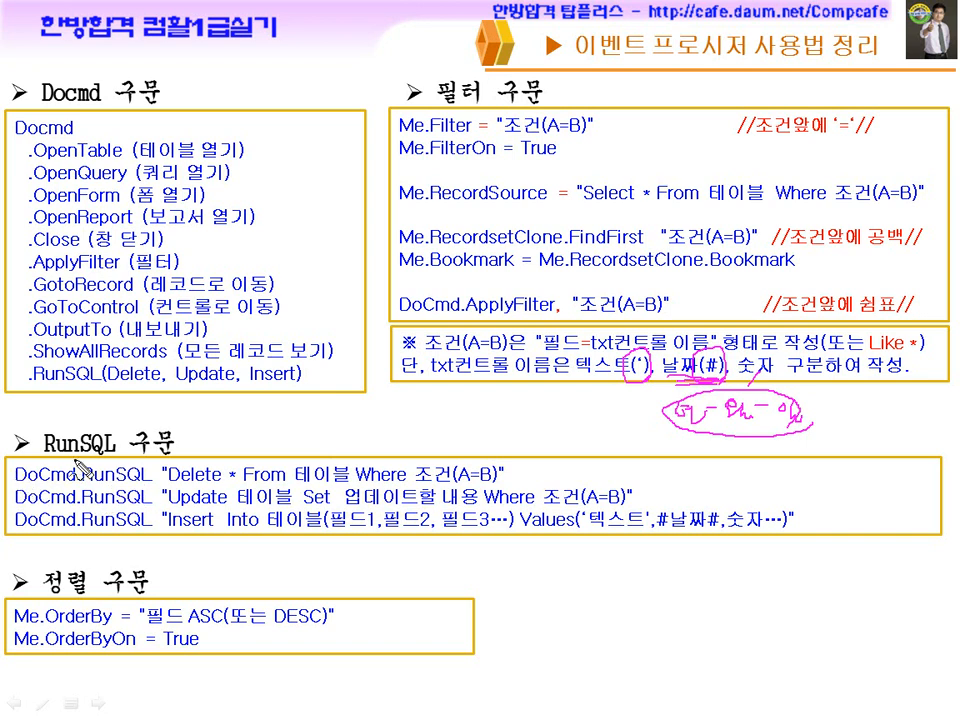
# Step: Underline DoCmd.RunSQL, its entry in the Docmd list, and the Delete, Update and Insert keywords in the RunSQL 구문 box
pyautogui.moveTo(17, 487); pyautogui.dragTo(150, 484)
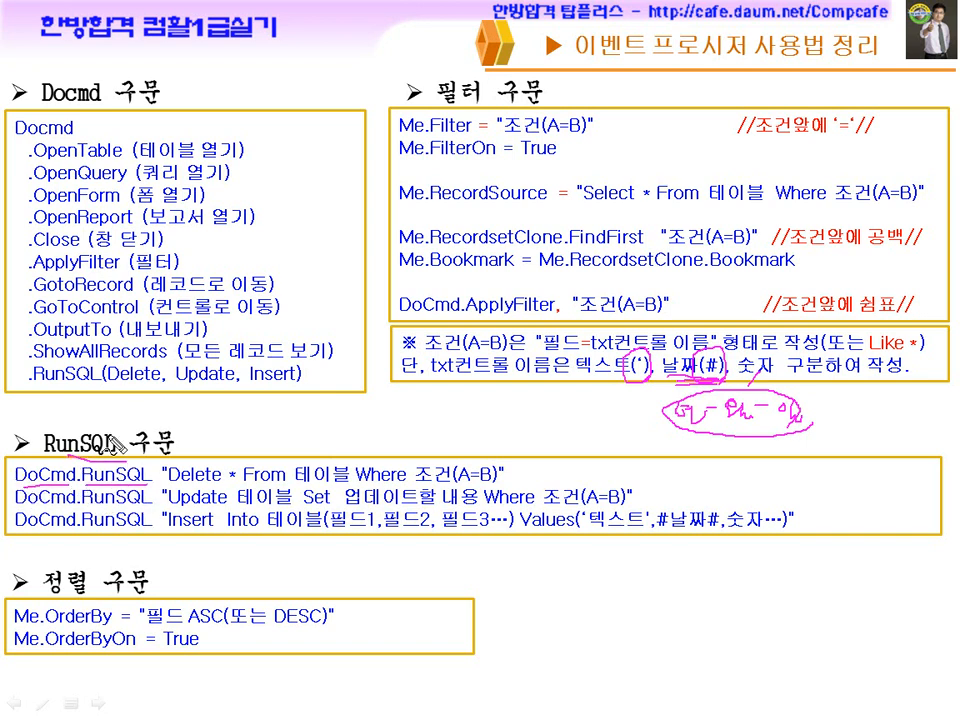
pyautogui.moveTo(30, 384); pyautogui.dragTo(163, 383)
pyautogui.moveTo(168, 485); pyautogui.dragTo(222, 484)
pyautogui.moveTo(170, 507); pyautogui.dragTo(220, 507)
pyautogui.moveTo(168, 531); pyautogui.dragTo(214, 530)
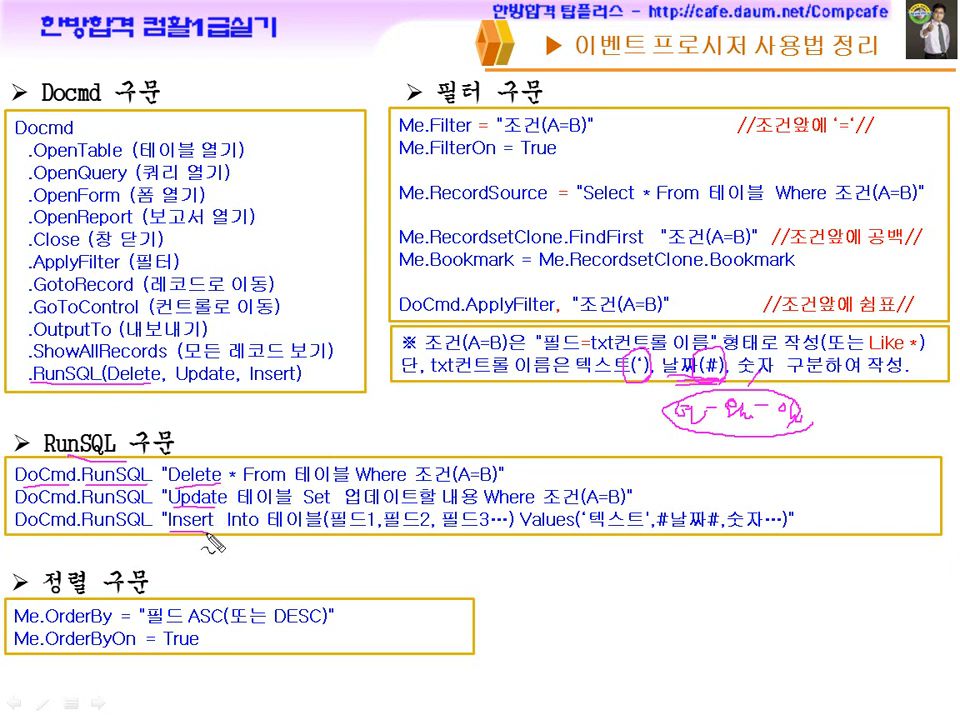
# Step: Underline * From 테이블, 테이블 Set and Into 테이블 in the three RunSQL statements
pyautogui.moveTo(240, 486); pyautogui.dragTo(352, 485)
pyautogui.moveTo(236, 507); pyautogui.dragTo(332, 507)
pyautogui.moveTo(222, 532); pyautogui.dragTo(320, 533)
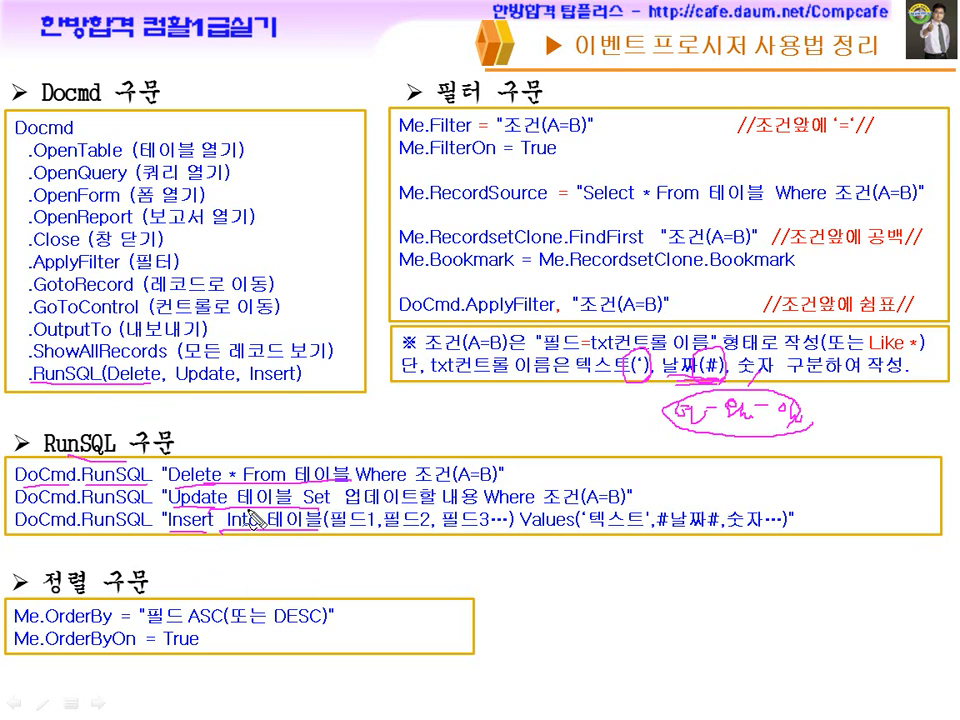
# Step: Circle the Docmd heading, the RunSQL lines' DoCmd and the OrderBy statements, and bracket the 필터 구문 statements
pyautogui.moveTo(94, 102); pyautogui.dragTo(42, 86)
pyautogui.moveTo(408, 120)
pyautogui.mouseDown()
pyautogui.moveTo(388, 265)
pyautogui.moveTo(390, 335)
pyautogui.mouseUp()
pyautogui.moveTo(55, 530); pyautogui.dragTo(62, 462)
pyautogui.moveTo(80, 590); pyautogui.dragTo(52, 655)
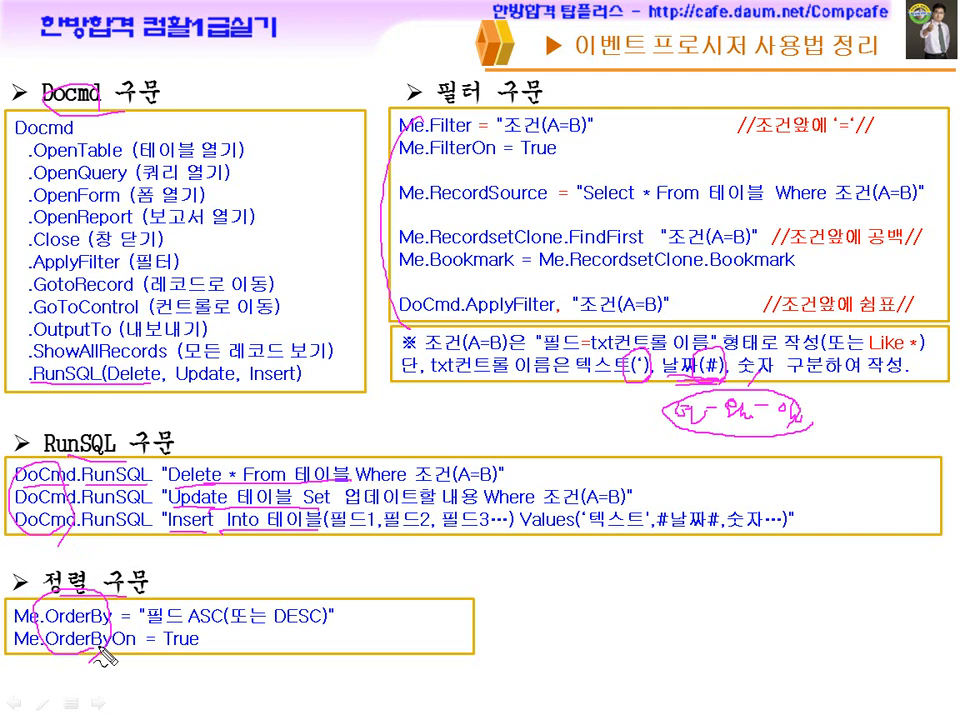
# Step: Underline ASC and DESC in the 정렬 구문 box, then erase the pen marks and advance to the 문제3-2 slide
pyautogui.moveTo(176, 626); pyautogui.dragTo(334, 628)
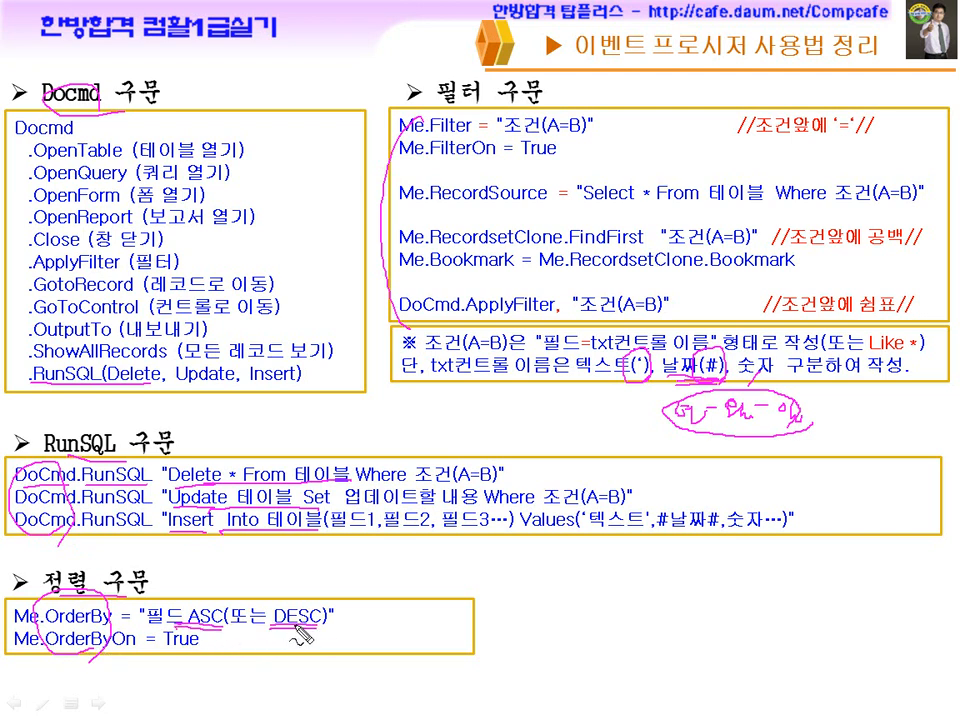
pyautogui.moveTo(385, 140)
pyautogui.mouseDown()
pyautogui.moveTo(310, 275)
pyautogui.moveTo(393, 383)
pyautogui.mouseUp()
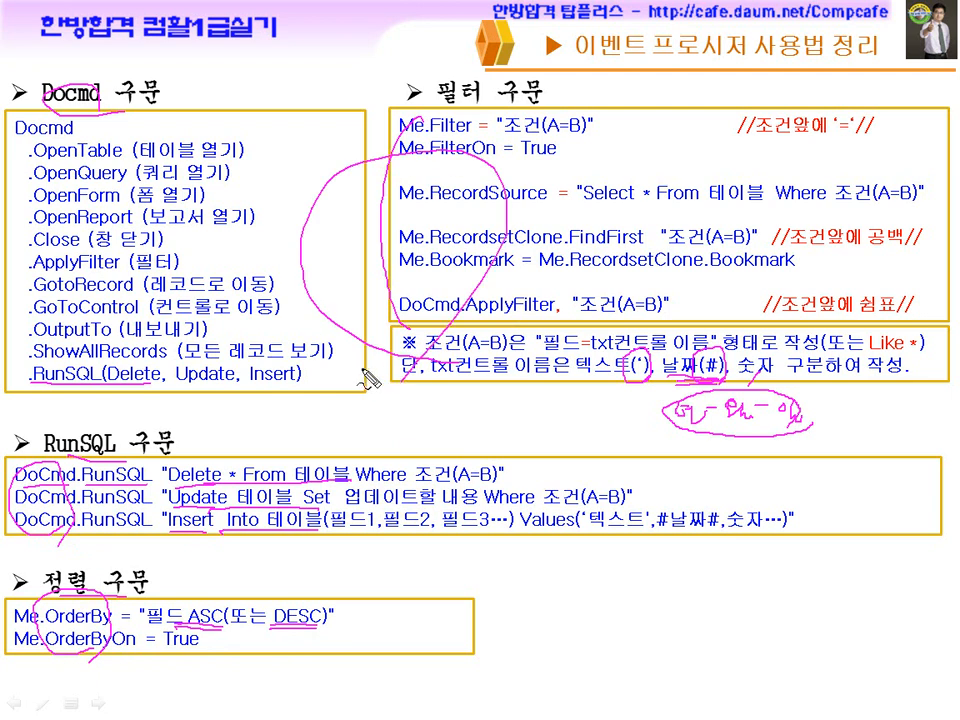
pyautogui.press('e')
pyautogui.press('pagedown')
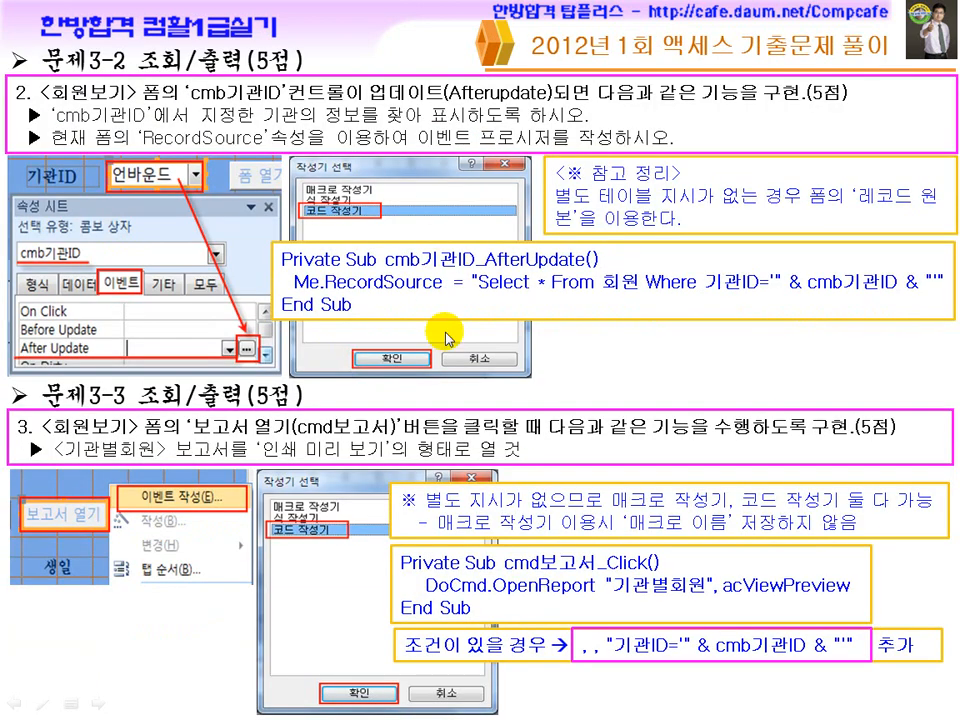
# Step: Switch to Access and check the 레코드 원본 of the 회원보기 form in its full property list
pyautogui.press('super')
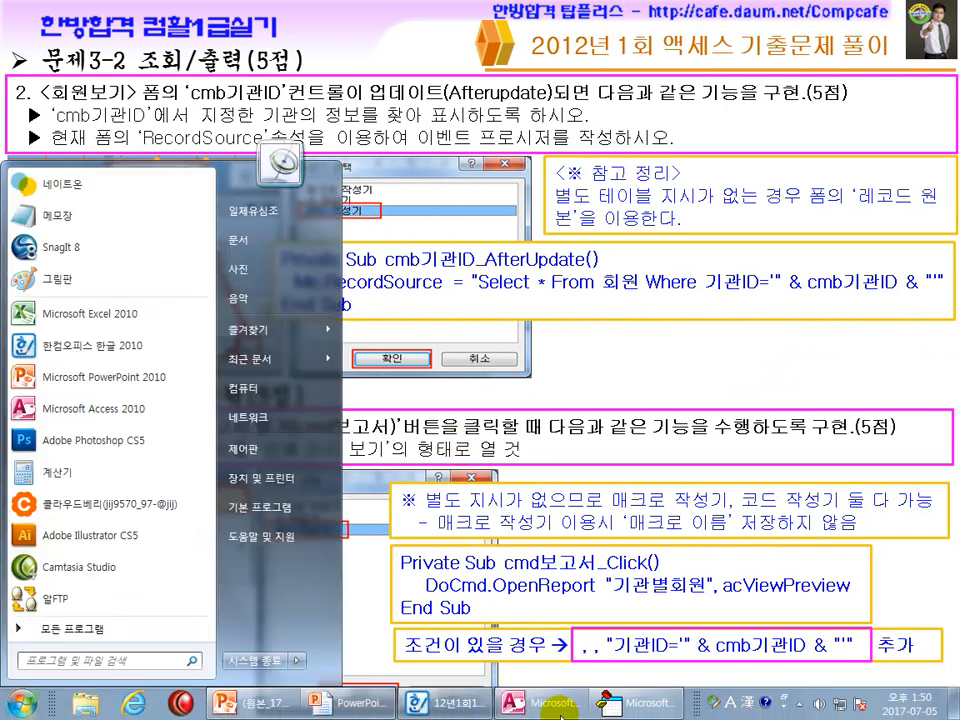
pyautogui.click(630, 704)
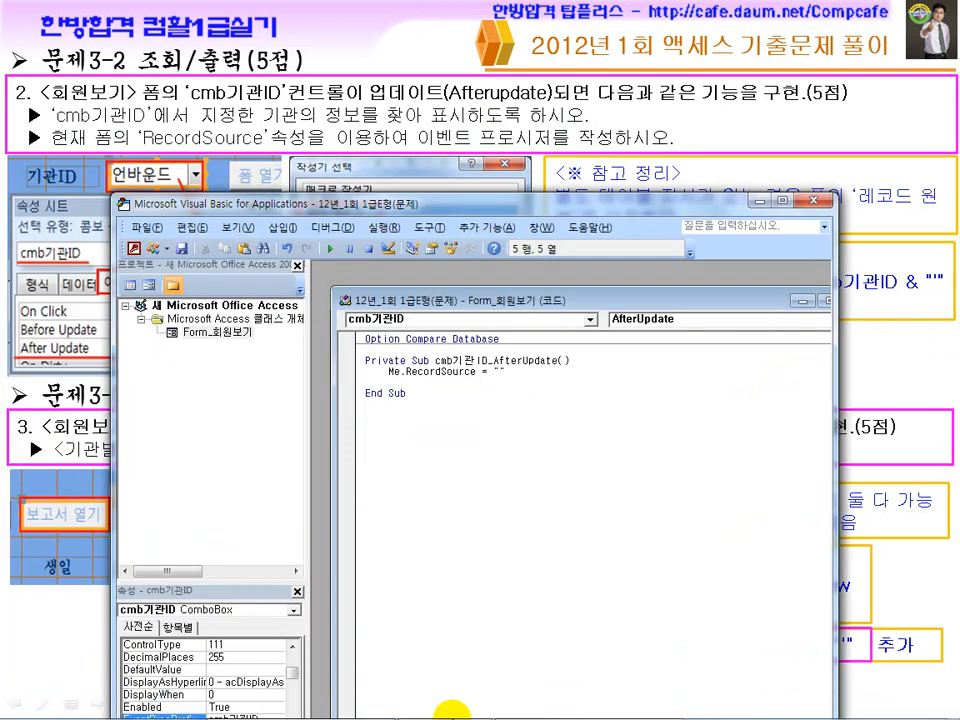
pyautogui.click(515, 705)
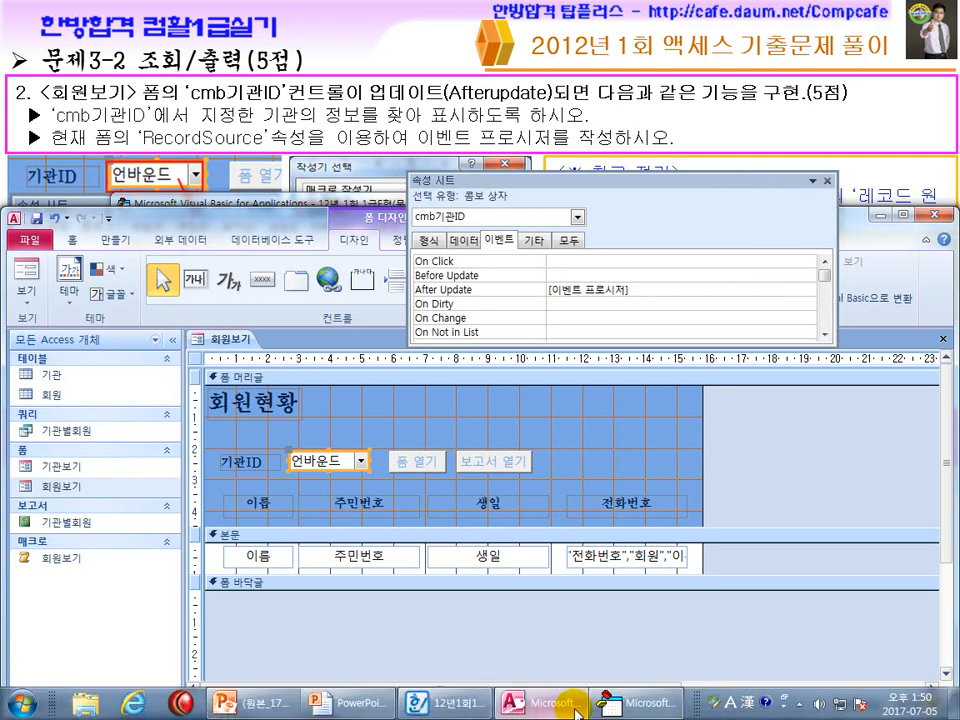
pyautogui.click(625, 707)
pyautogui.click(826, 208)
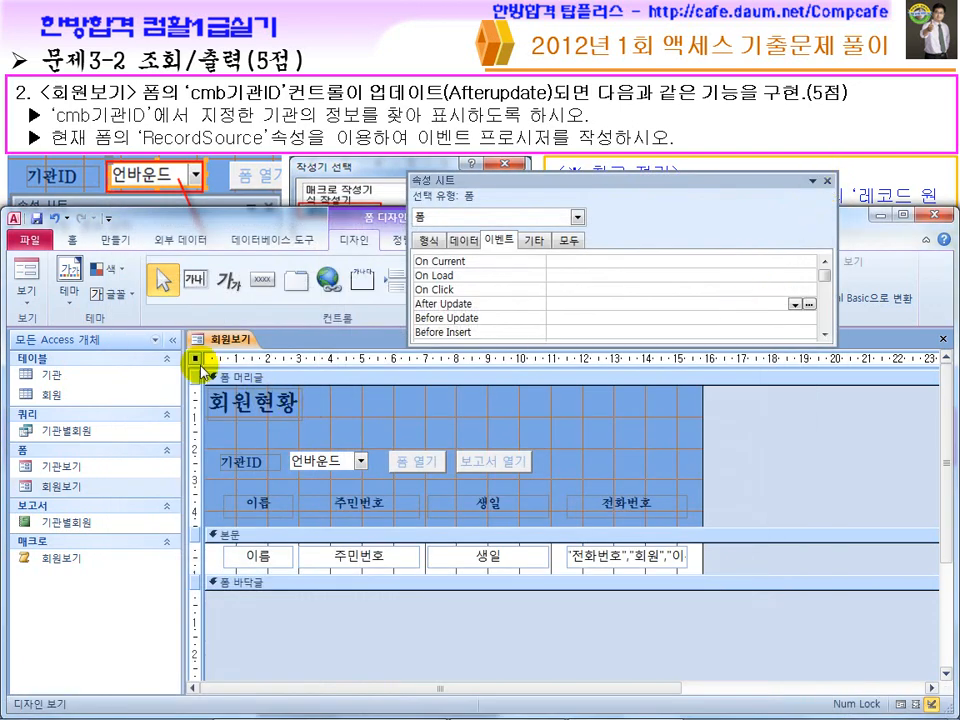
pyautogui.click(570, 240)
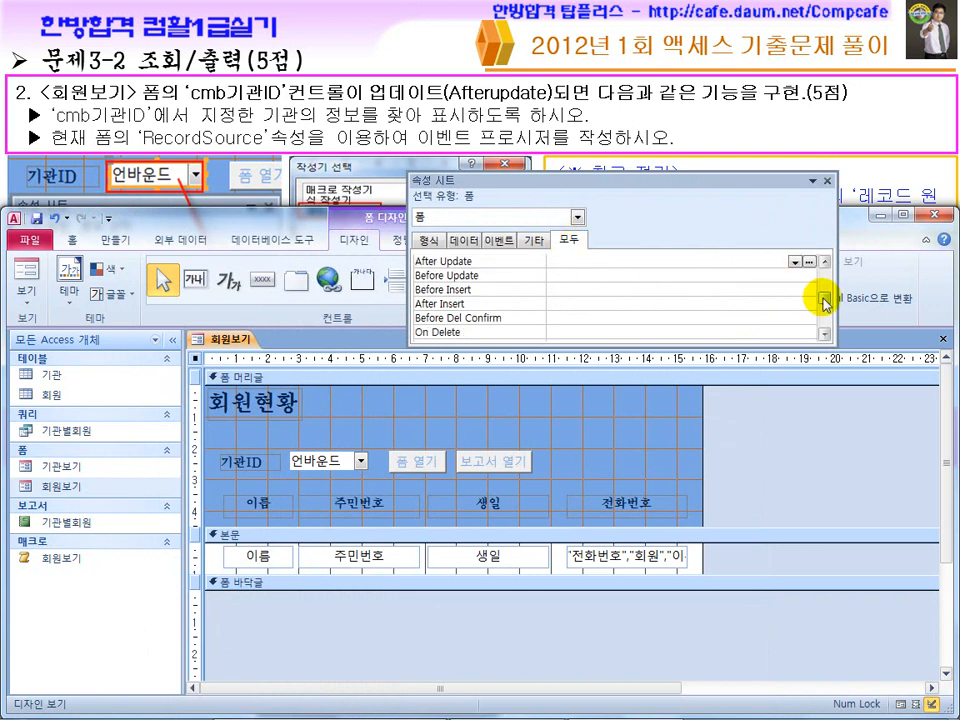
pyautogui.moveTo(821, 299); pyautogui.dragTo(827, 264)
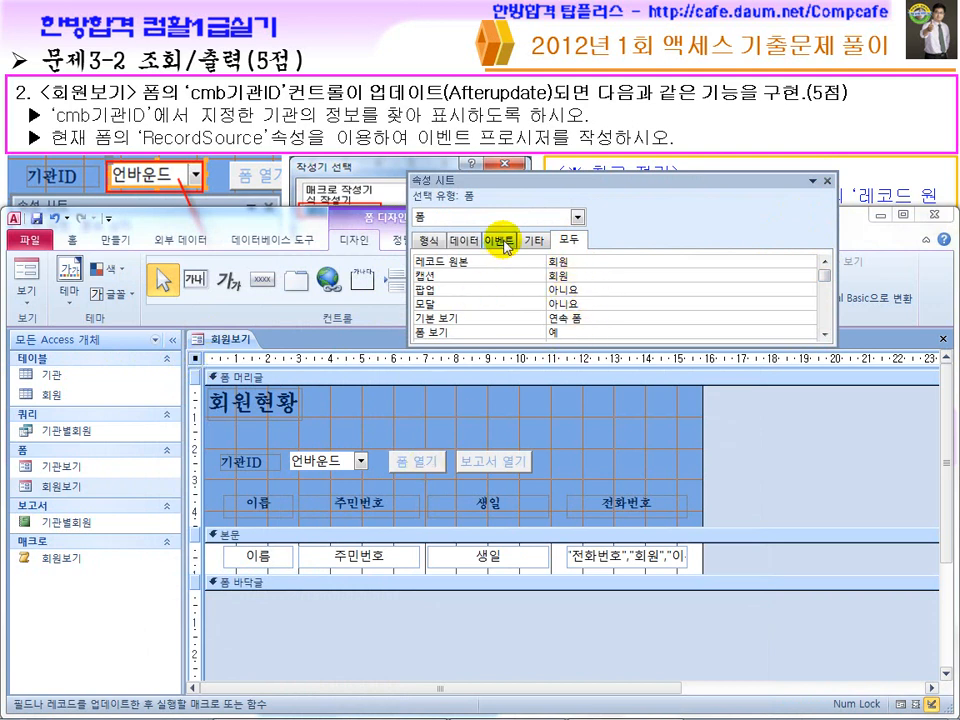
# Step: Reopen the After Update event procedure of cmb기관ID and enter Select * From 회원 where inside the RecordSource quotes
pyautogui.click(333, 460)
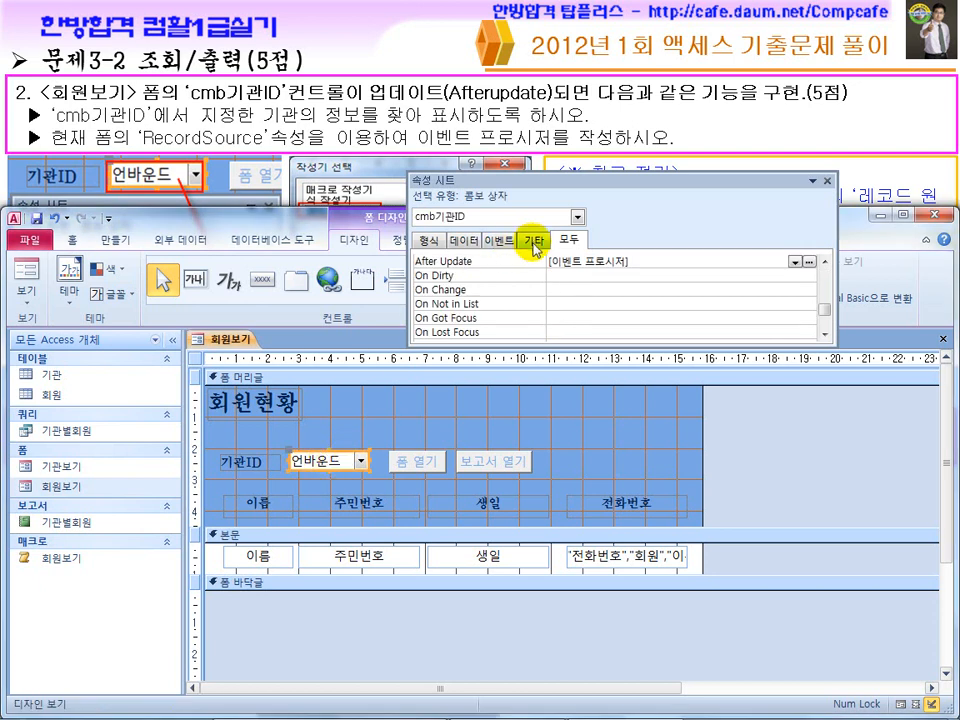
pyautogui.click(686, 264)
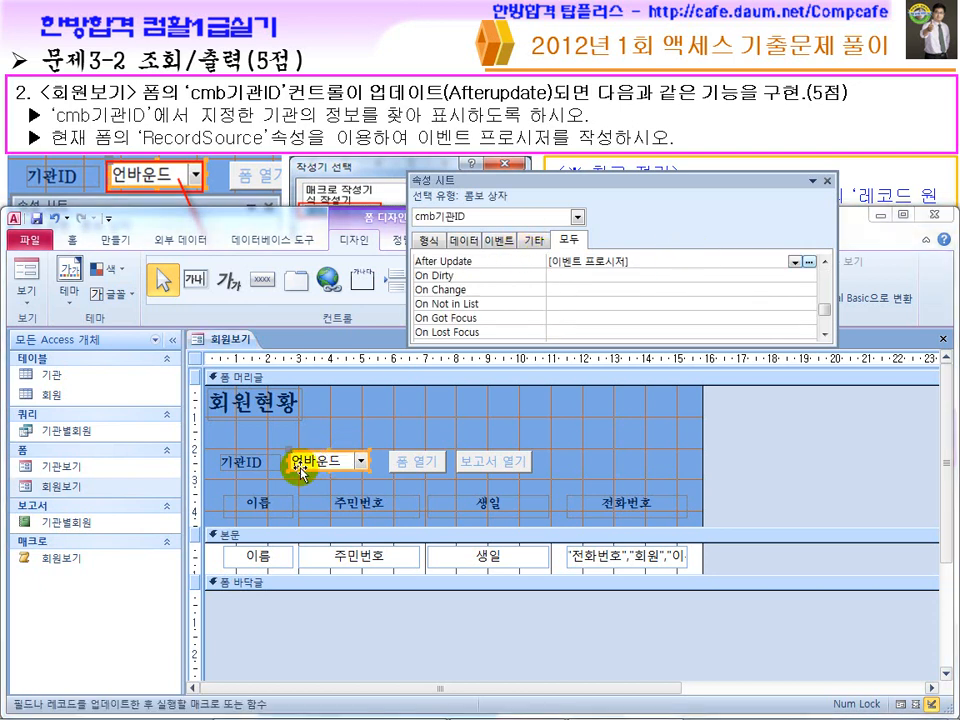
pyautogui.click(462, 240)
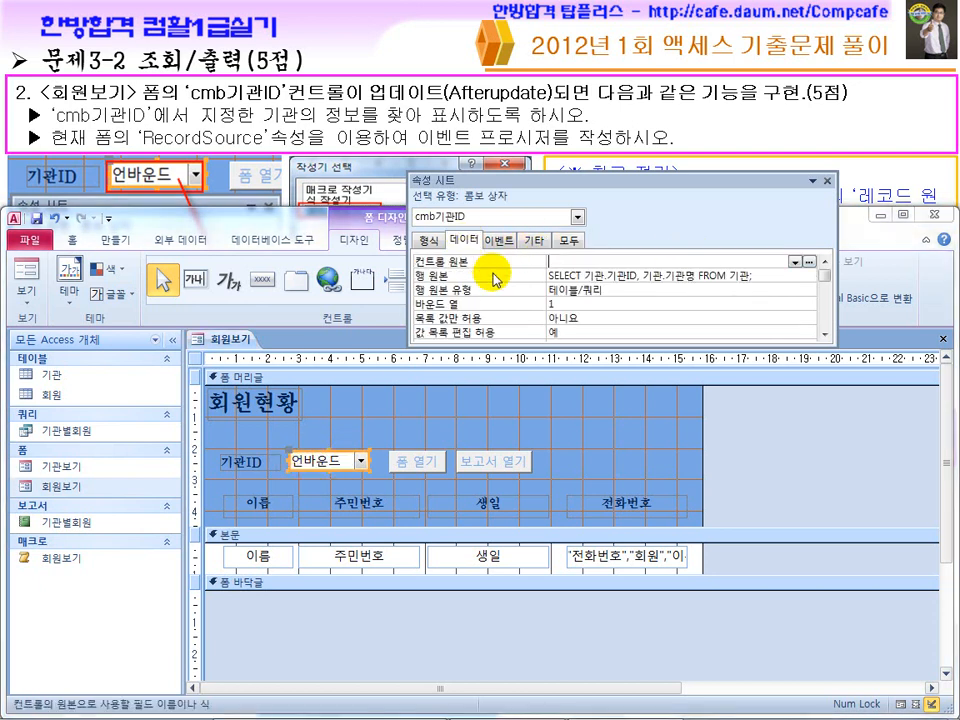
pyautogui.click(499, 240)
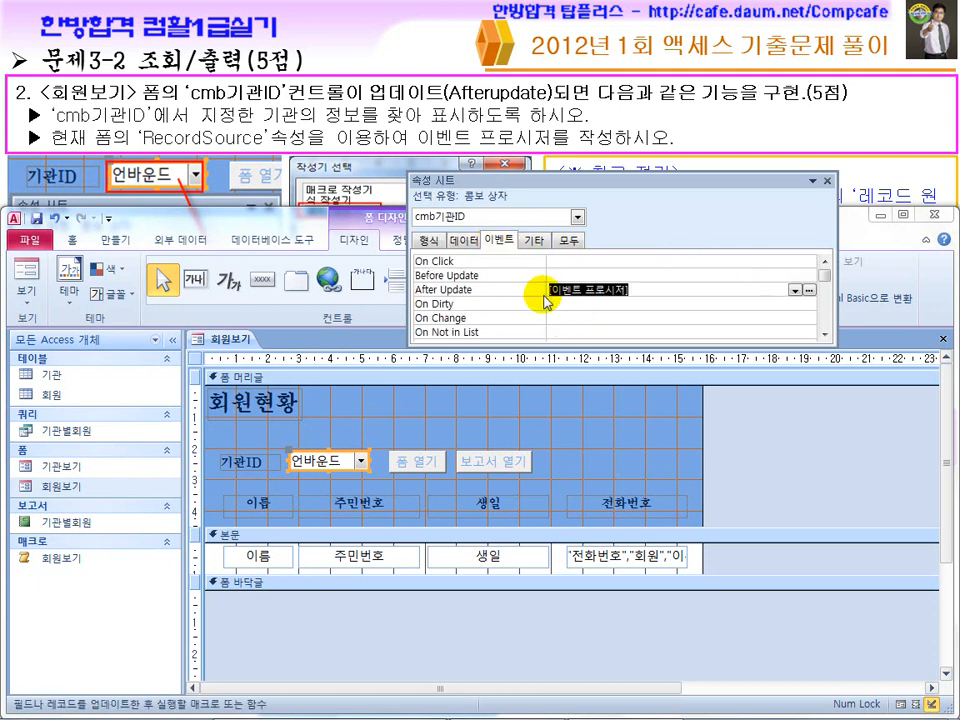
pyautogui.click(809, 290)
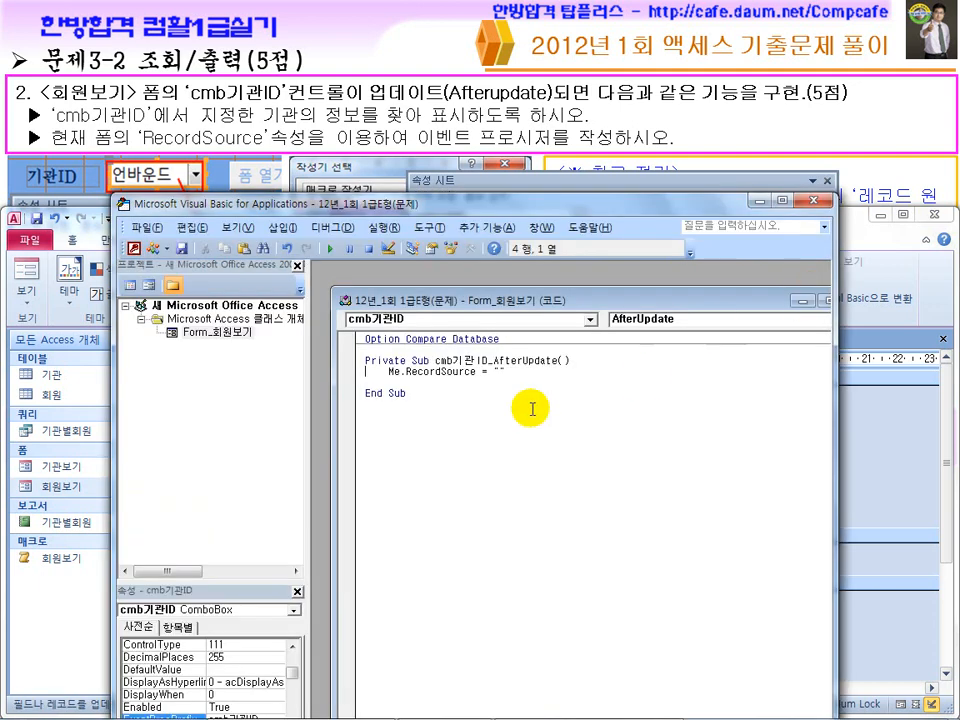
pyautogui.click(499, 372)
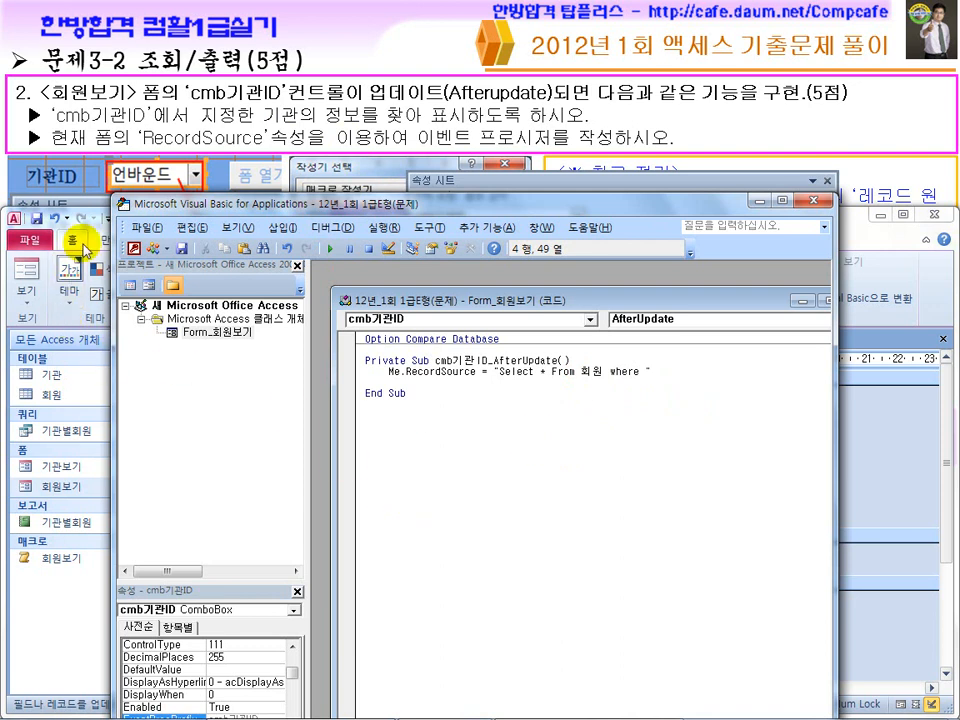
# Step: View the 회원보기 form in Form View, inspect the 기관ID list choices and return to Design View
pyautogui.click(48, 242)
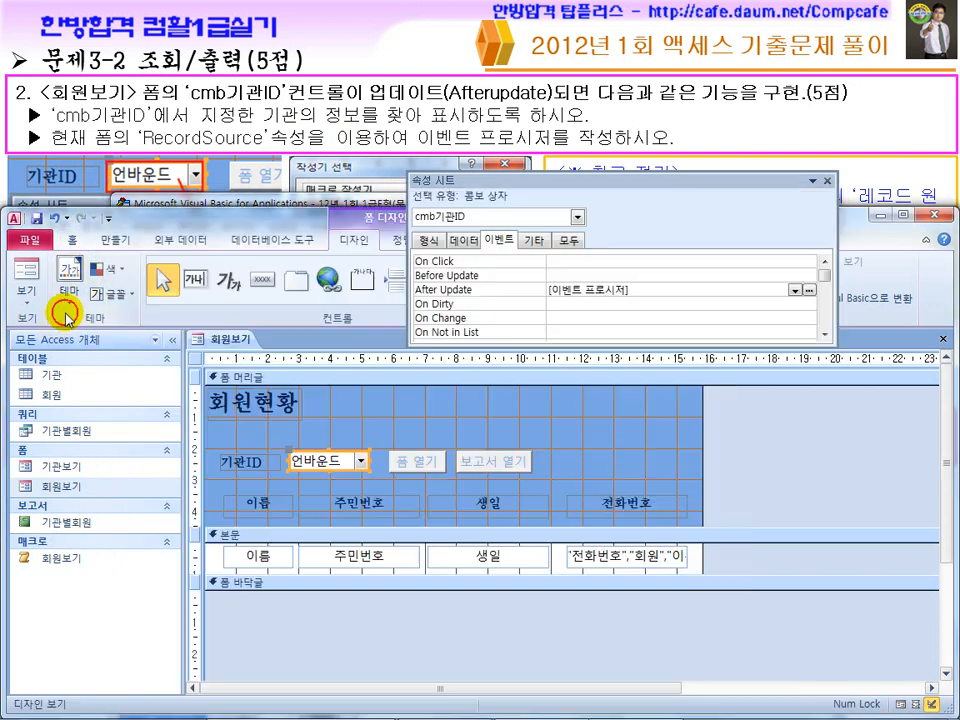
pyautogui.click(25, 272)
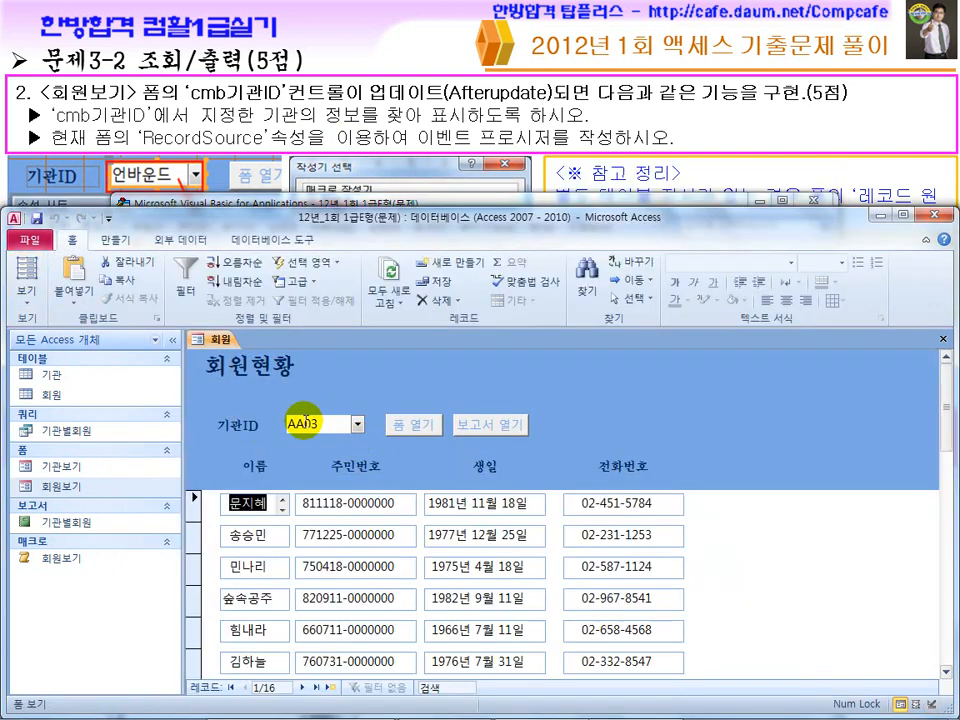
pyautogui.click(357, 424)
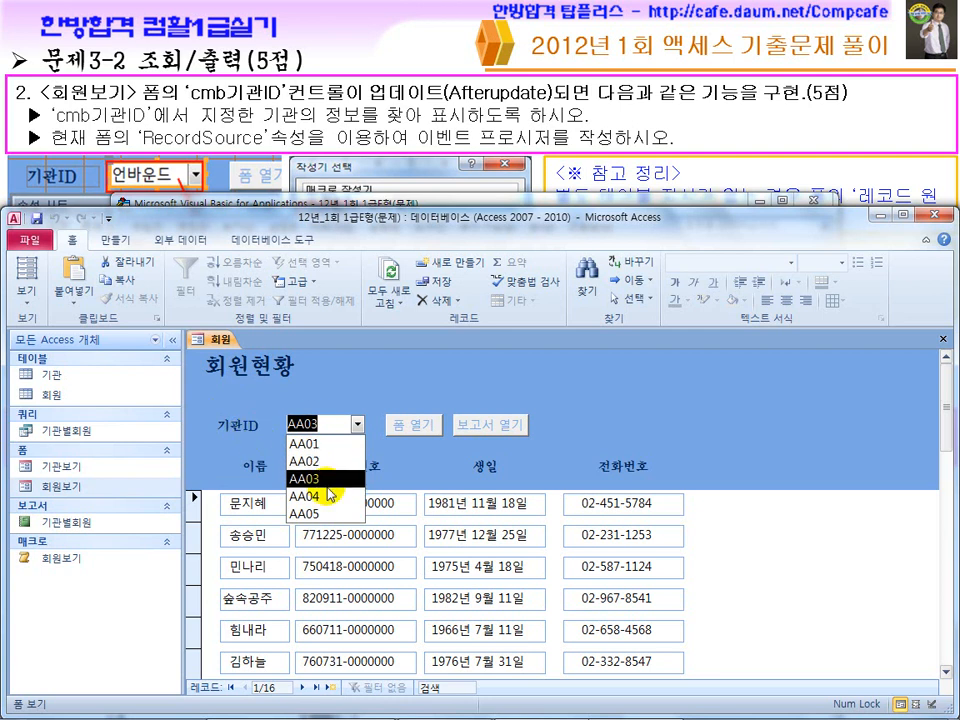
pyautogui.click(24, 293)
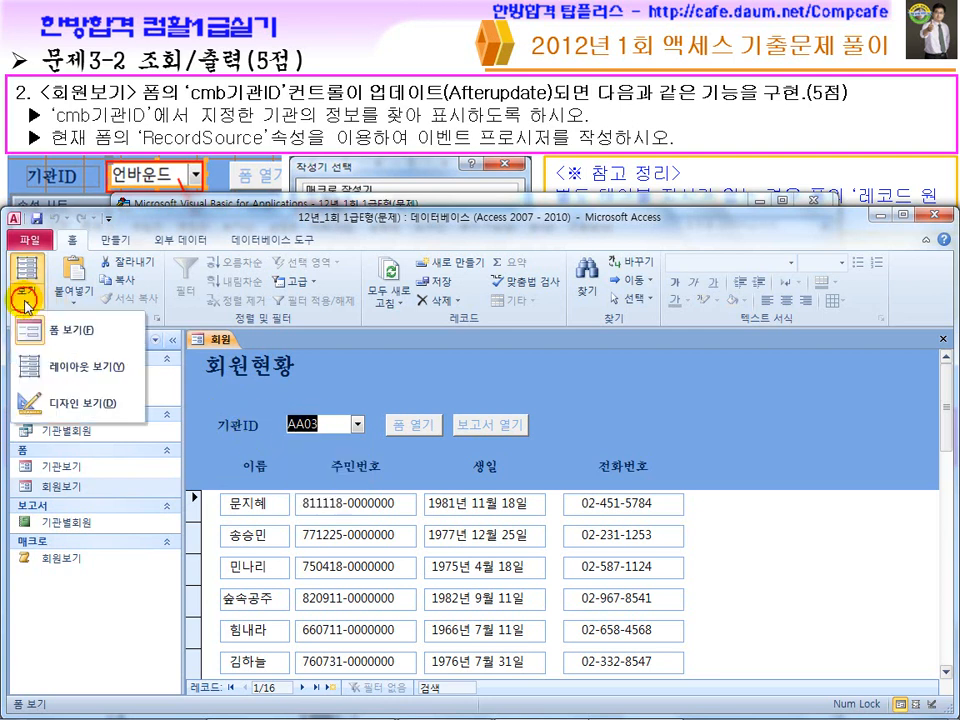
pyautogui.click(81, 402)
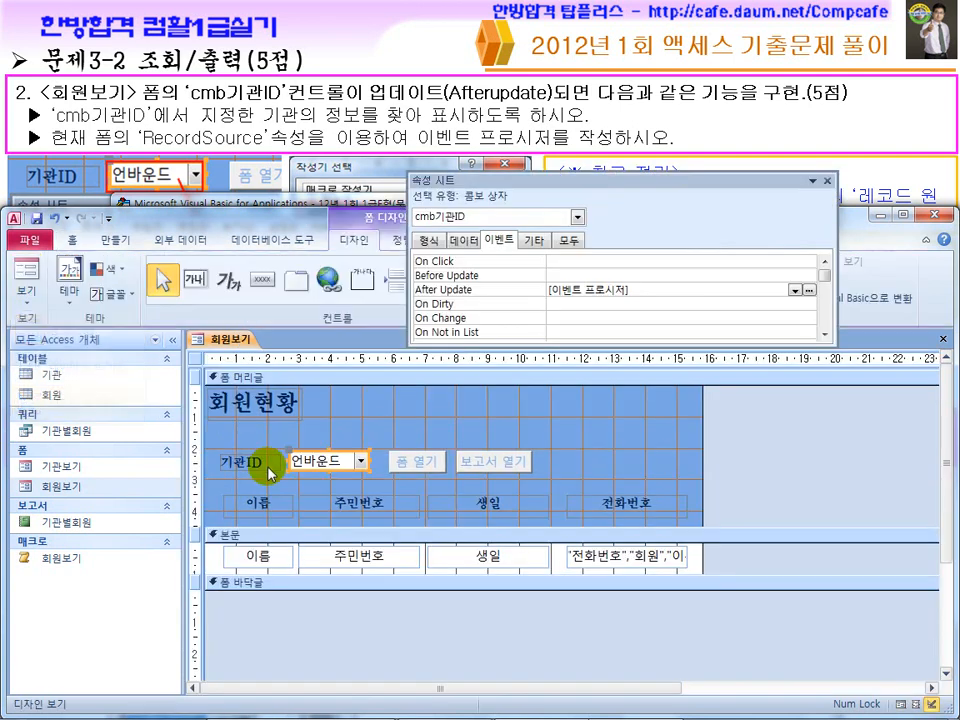
# Step: Check the 이름 property of the 기관ID combo box and add the condition 기관ID=cmb기관ID to the RecordSource string in its After Update code
pyautogui.scroll(-1, 576, 245)
pyautogui.click(576, 245)
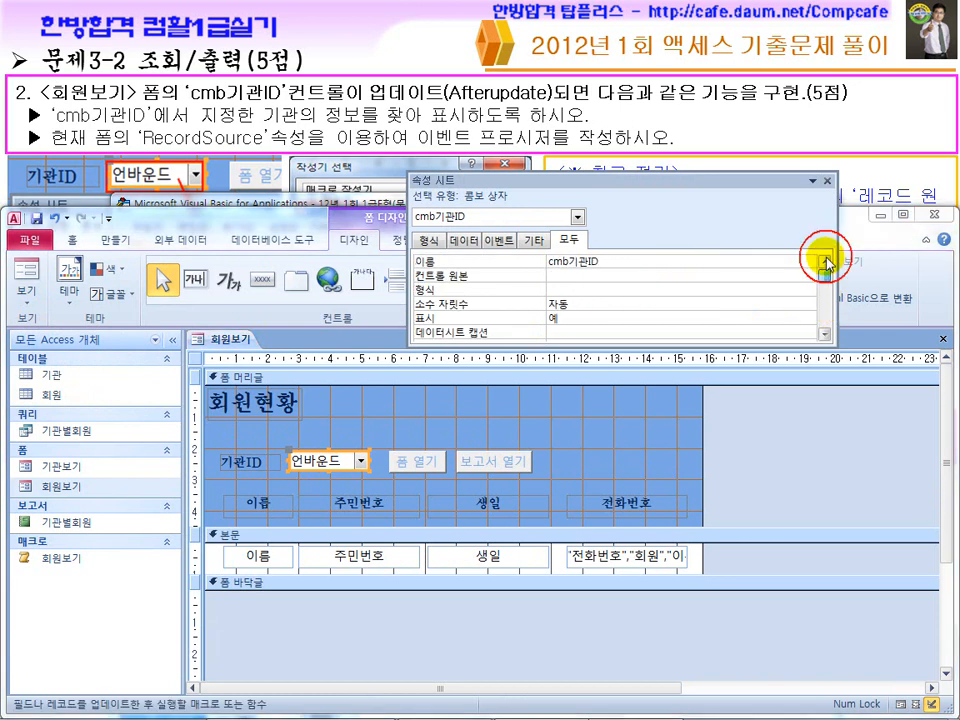
pyautogui.click(537, 262)
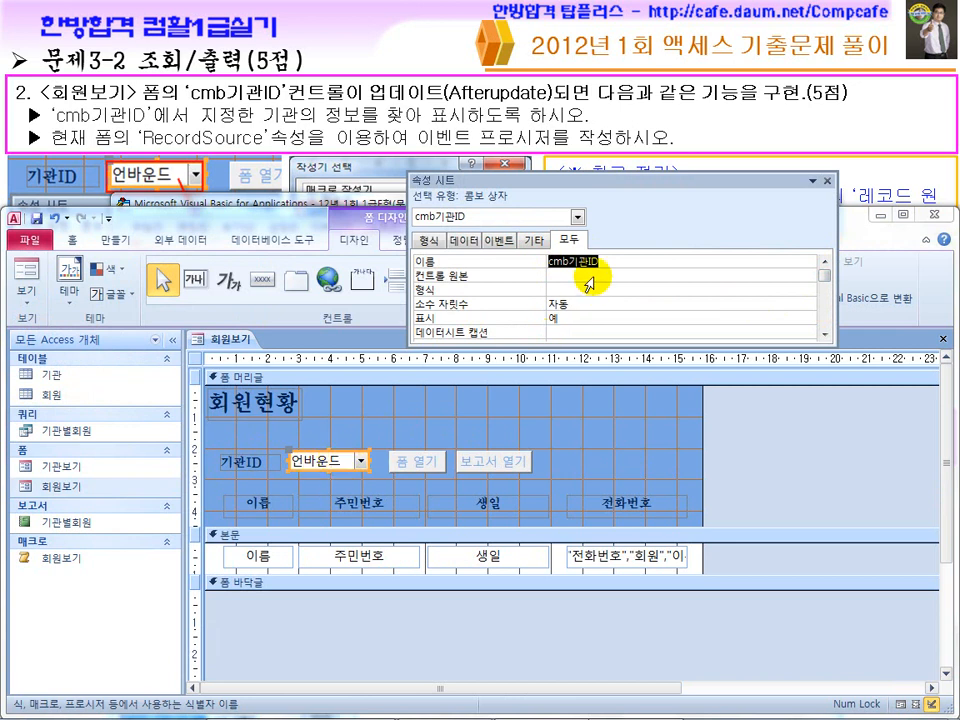
pyautogui.click(499, 241)
pyautogui.click(785, 289)
pyautogui.click(808, 289)
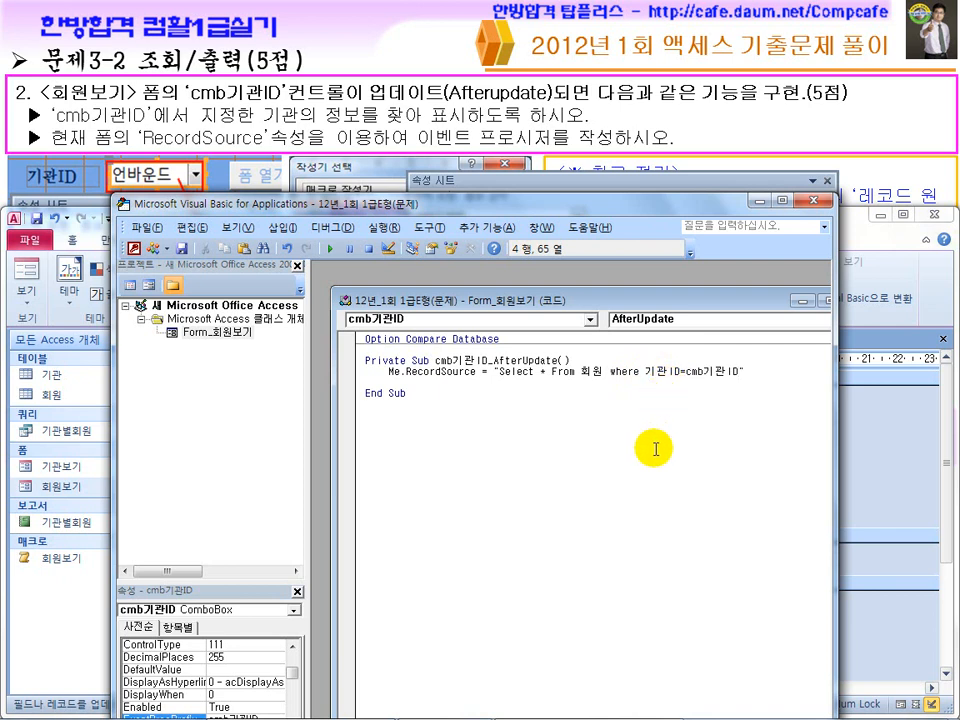
# Step: Underline cmb기관ID, handwrite 숫자, 문자 with a single quote and 날짜 with # below the code, and clear the marks
pyautogui.hotkey('ctrl', '2')
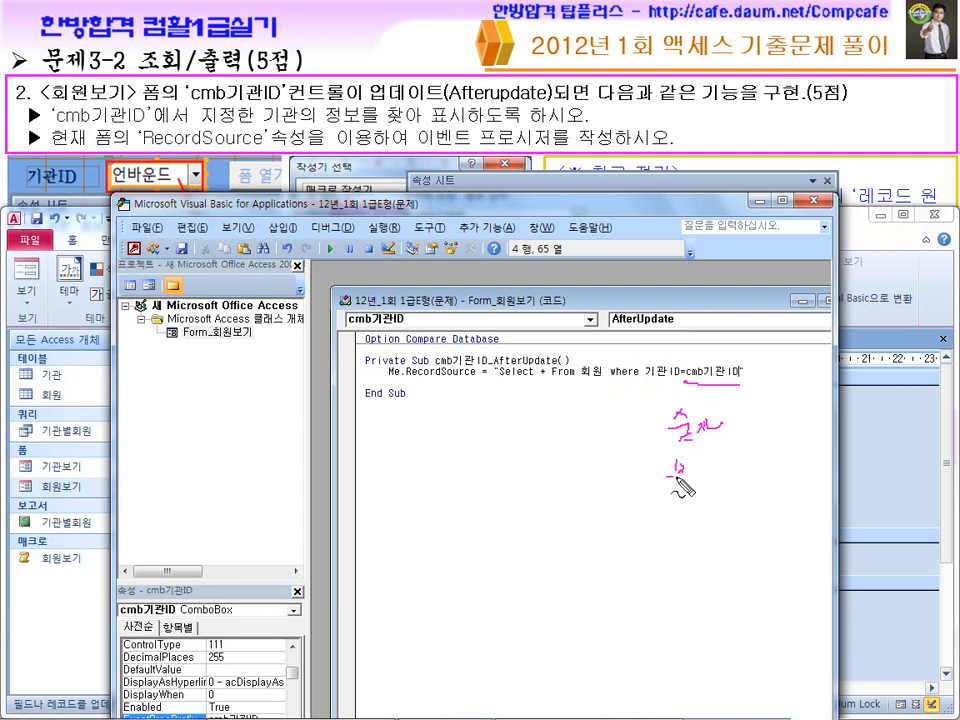
pyautogui.moveTo(698, 511)
pyautogui.mouseDown()
pyautogui.moveTo(688, 528)
pyautogui.moveTo(696, 540)
pyautogui.moveTo(721, 527)
pyautogui.moveTo(761, 540)
pyautogui.mouseUp()
pyautogui.moveTo(768, 512); pyautogui.dragTo(770, 548)
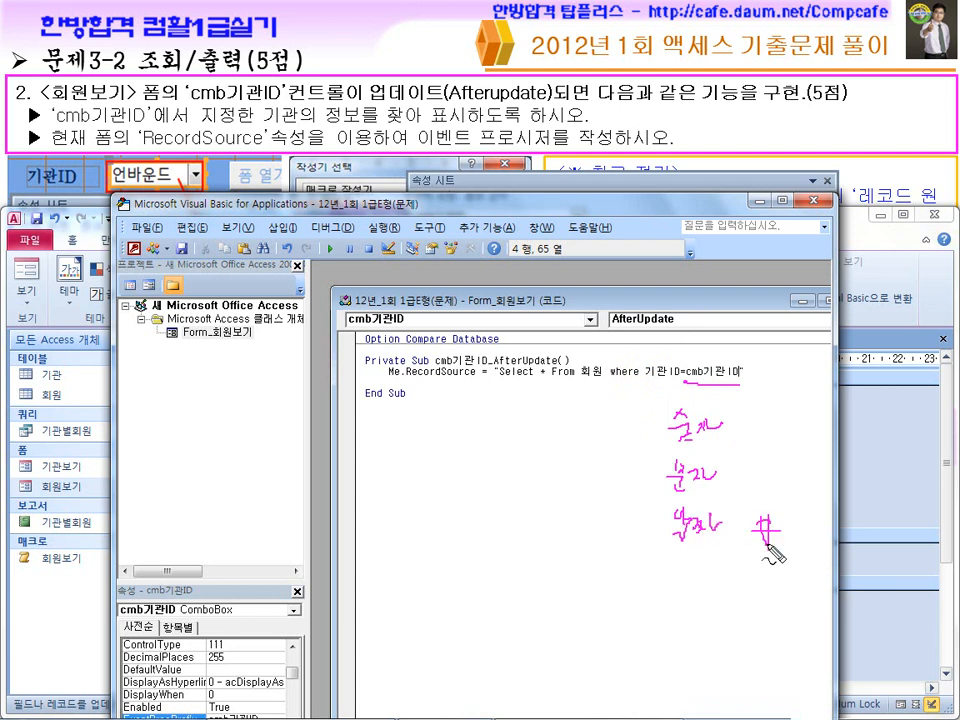
pyautogui.moveTo(716, 463); pyautogui.dragTo(728, 459)
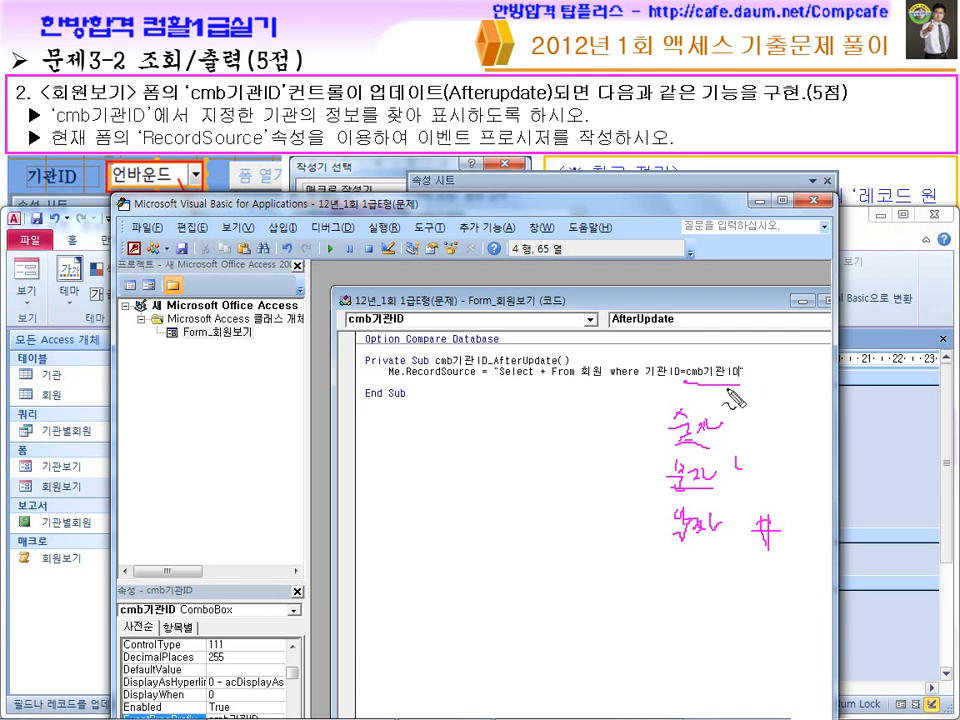
pyautogui.press('Escape')
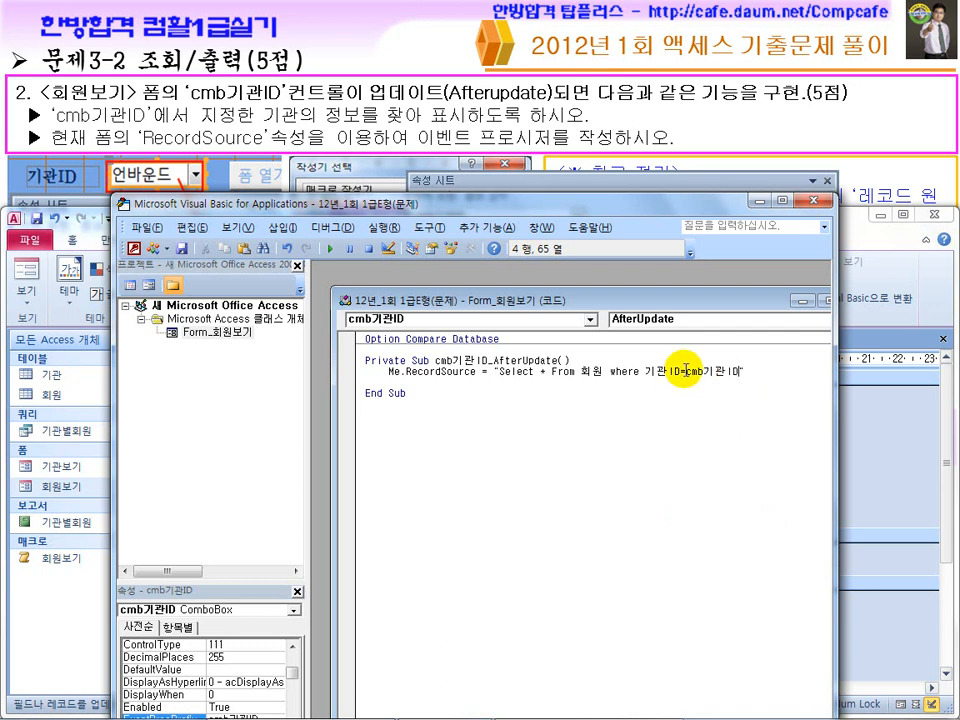
# Step: Enclose cmb기관ID in single quotes in the where condition and insert " & between the opening single quote and cmb기관ID
pyautogui.click(685, 371)
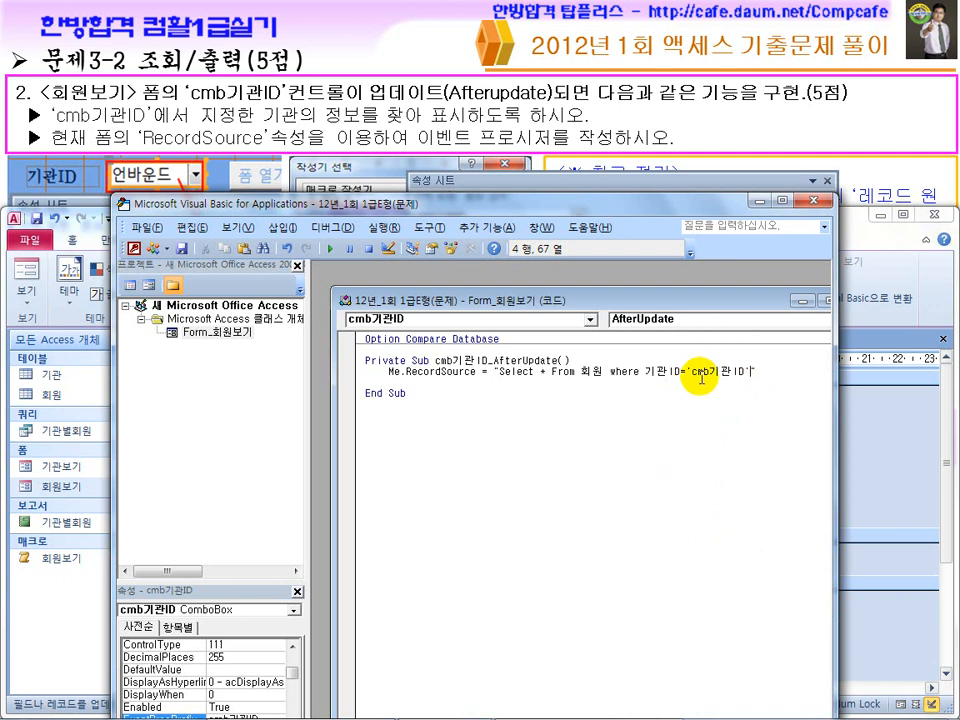
pyautogui.click(741, 372)
pyautogui.moveTo(741, 372); pyautogui.dragTo(699, 374)
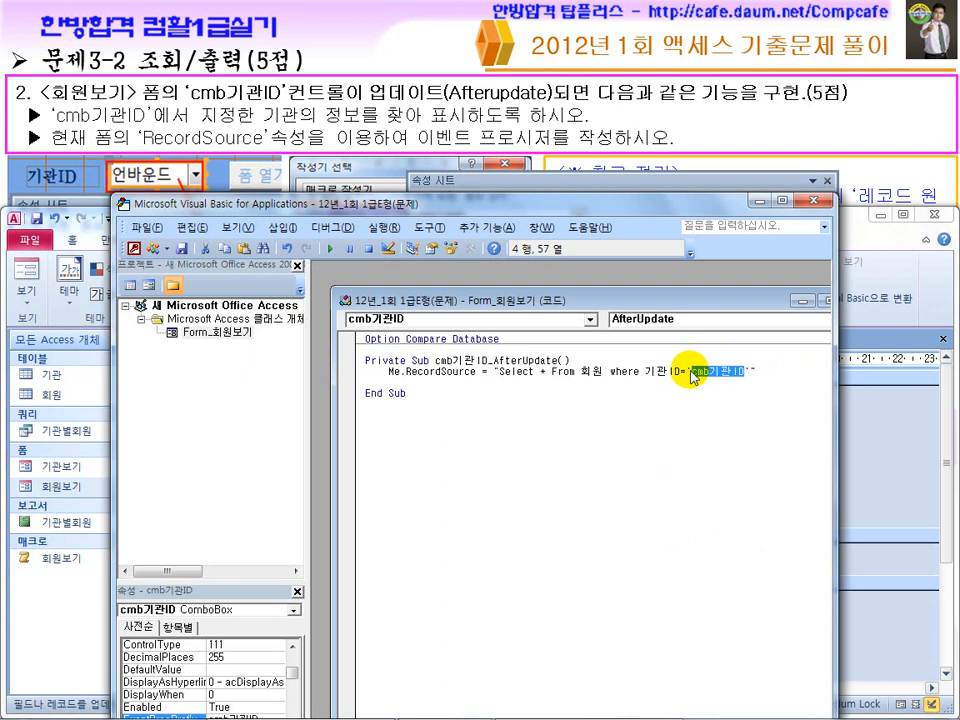
pyautogui.press('Right')
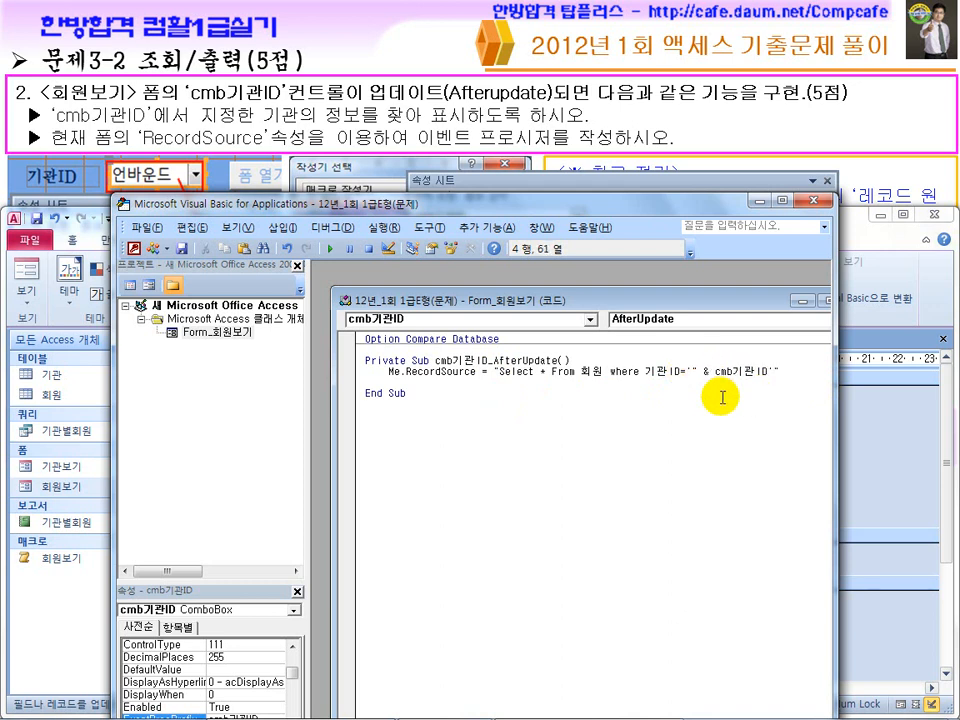
# Step: Join the closing single quote as its own string by placing & "'" after cmb기관ID in the RecordSource line
pyautogui.moveTo(697, 370); pyautogui.dragTo(690, 370)
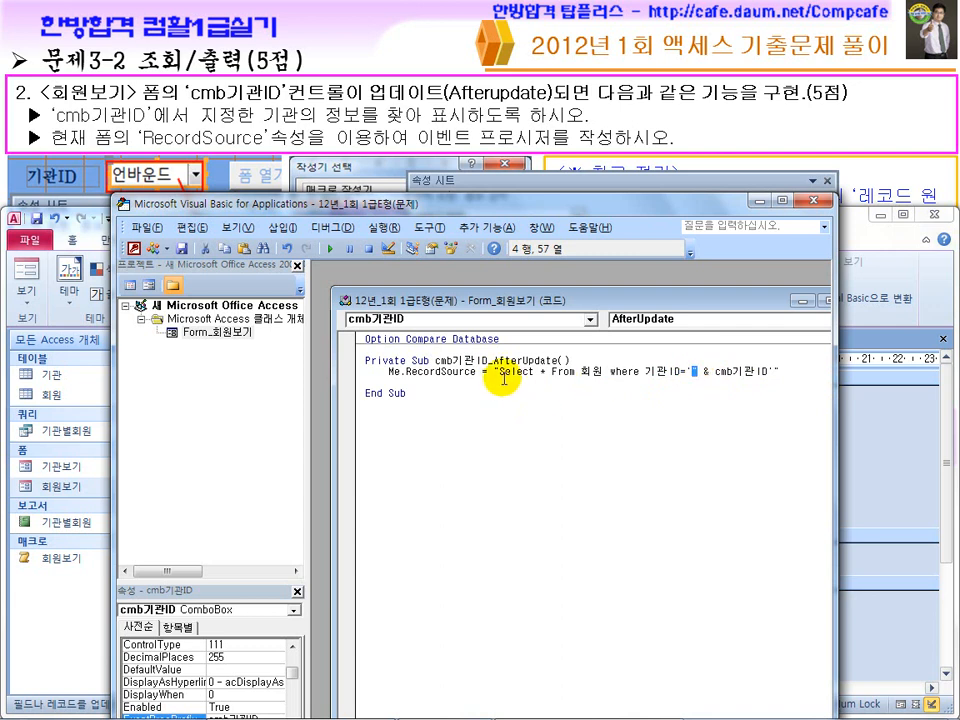
pyautogui.moveTo(710, 371); pyautogui.dragTo(703, 371)
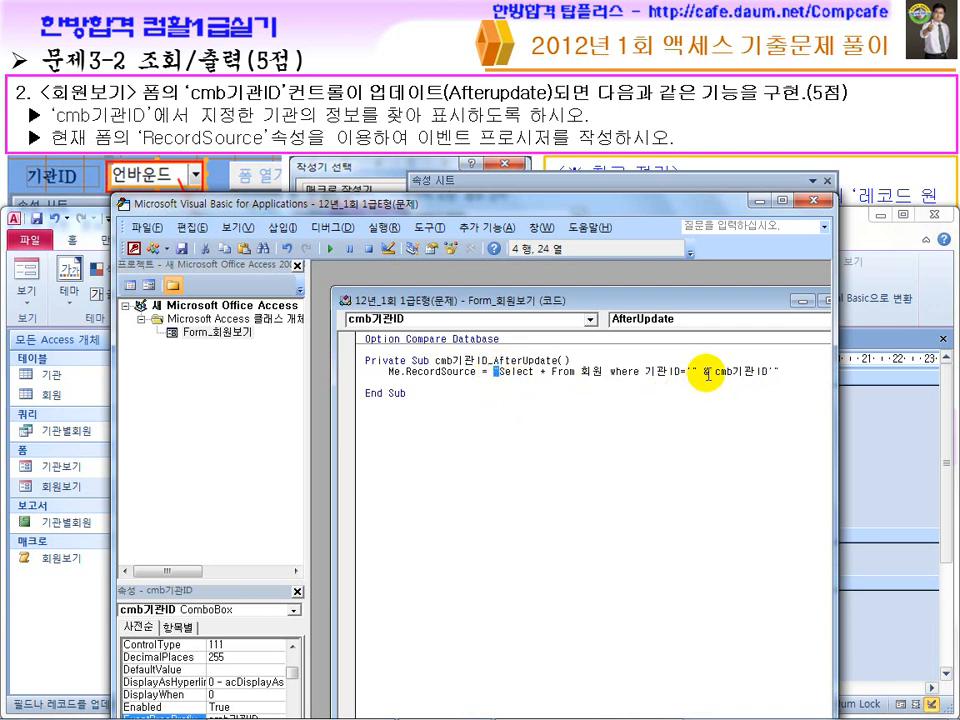
pyautogui.click(776, 373)
pyautogui.write('"')
pyautogui.press('Left')
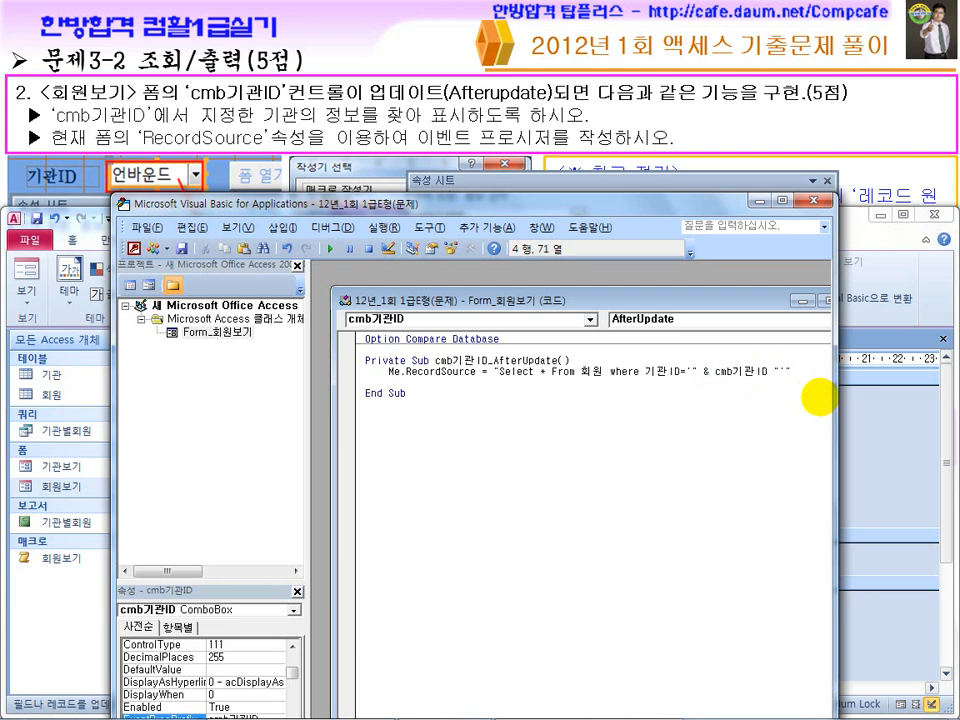
pyautogui.press('BackSpace')
pyautogui.write('&')
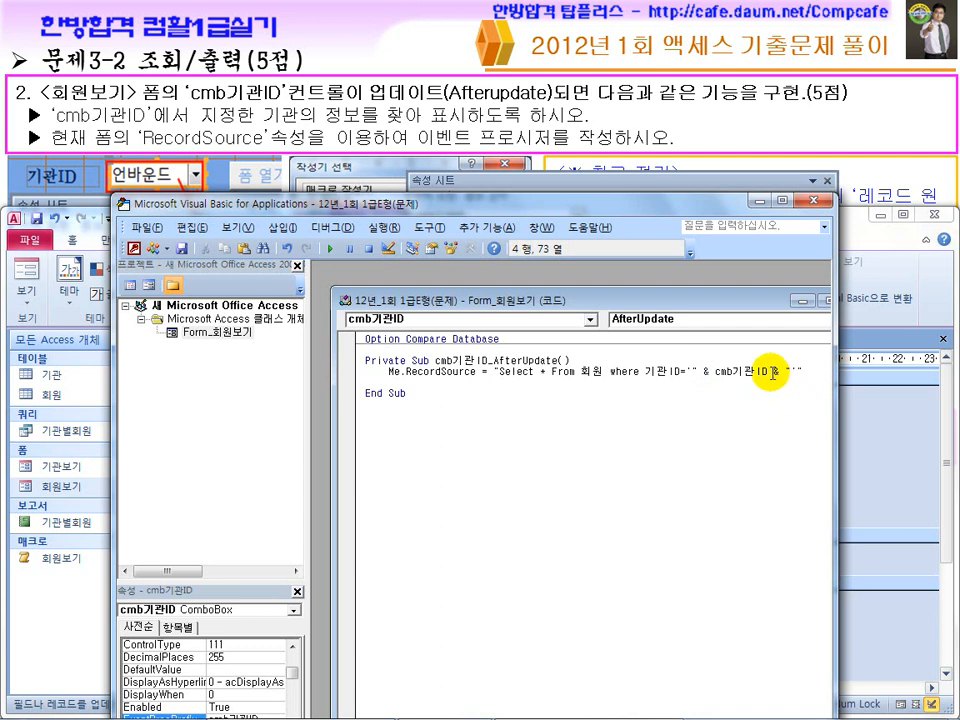
pyautogui.moveTo(768, 373); pyautogui.dragTo(706, 371)
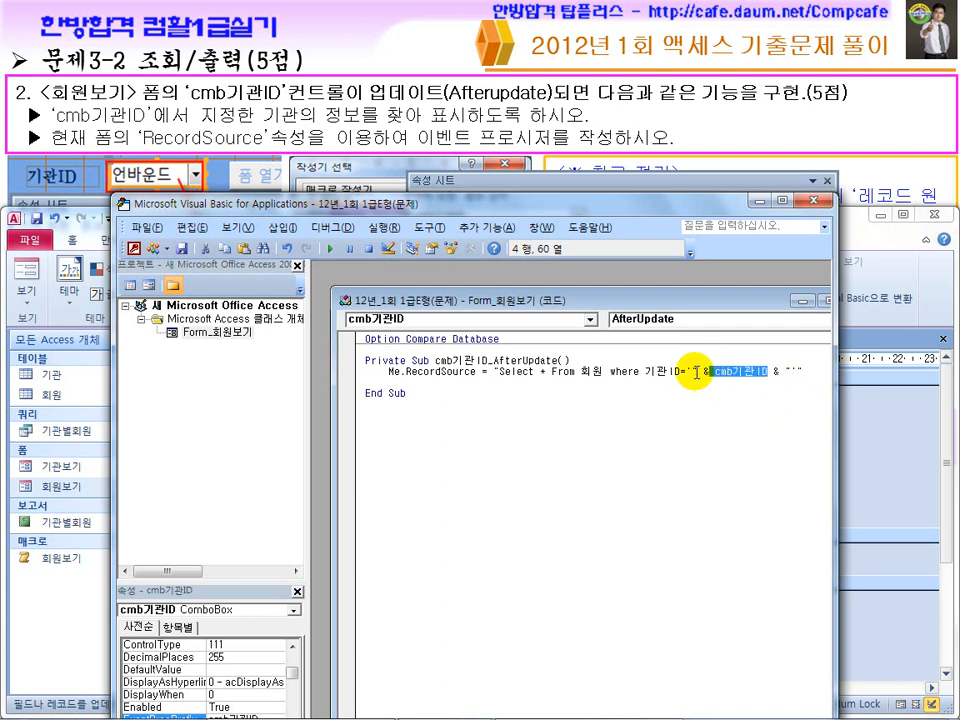
# Step: Review the quoted string parts joined around cmb기관ID in the RecordSource line
pyautogui.click(685, 372)
pyautogui.click(796, 370)
pyautogui.write('"\'"')
pyautogui.moveTo(696, 371); pyautogui.dragTo(499, 363)
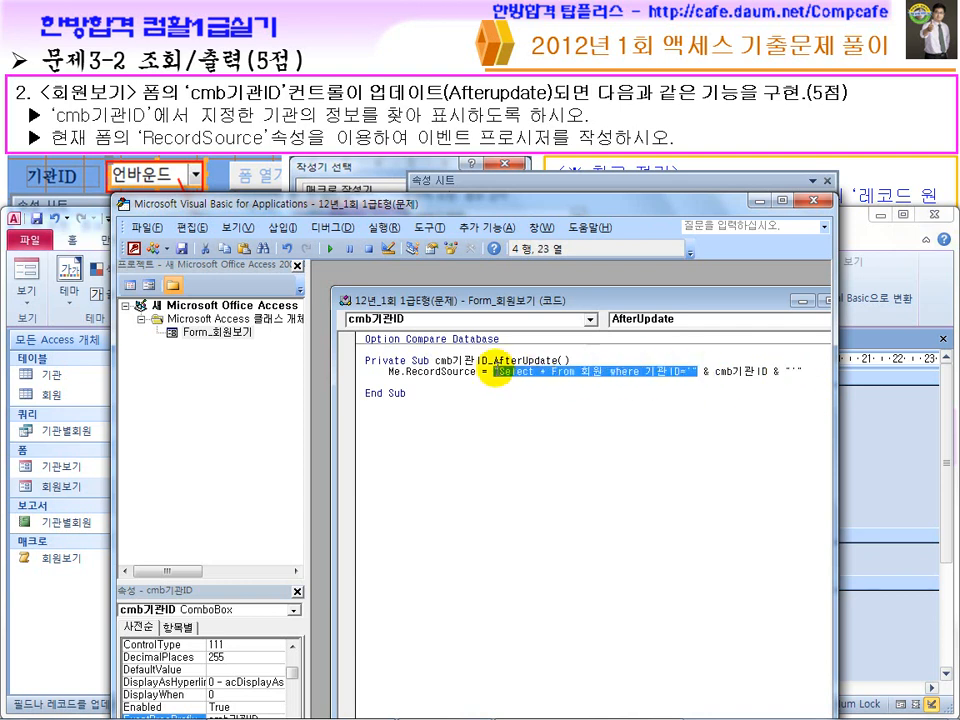
pyautogui.click(514, 407)
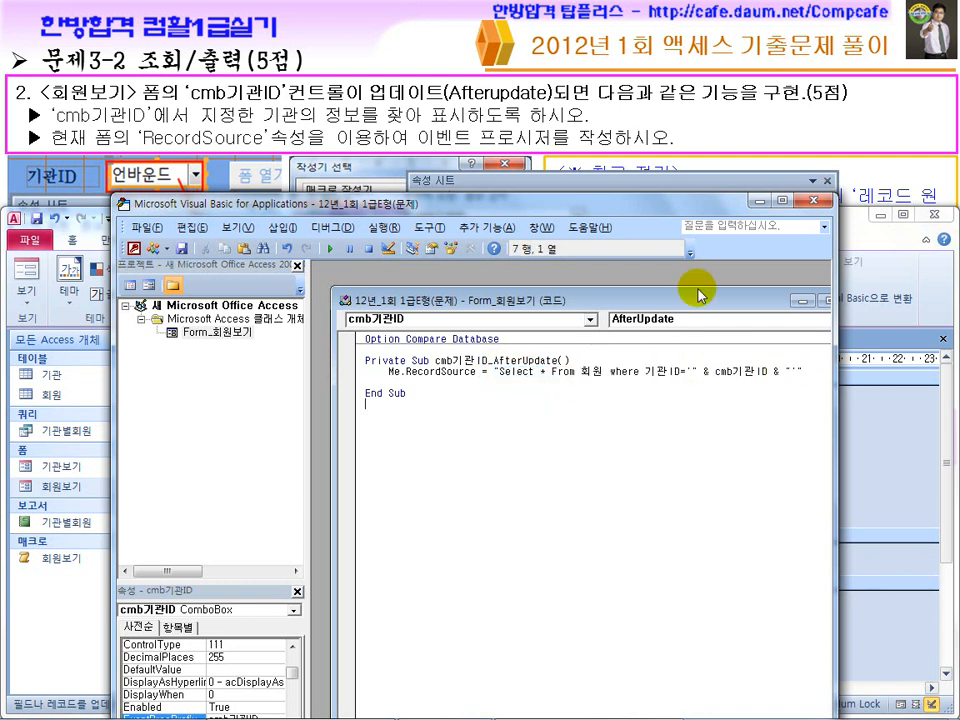
# Step: Close the code editor and the property sheet, and display the 회원보기 form in Form view
pyautogui.click(826, 200)
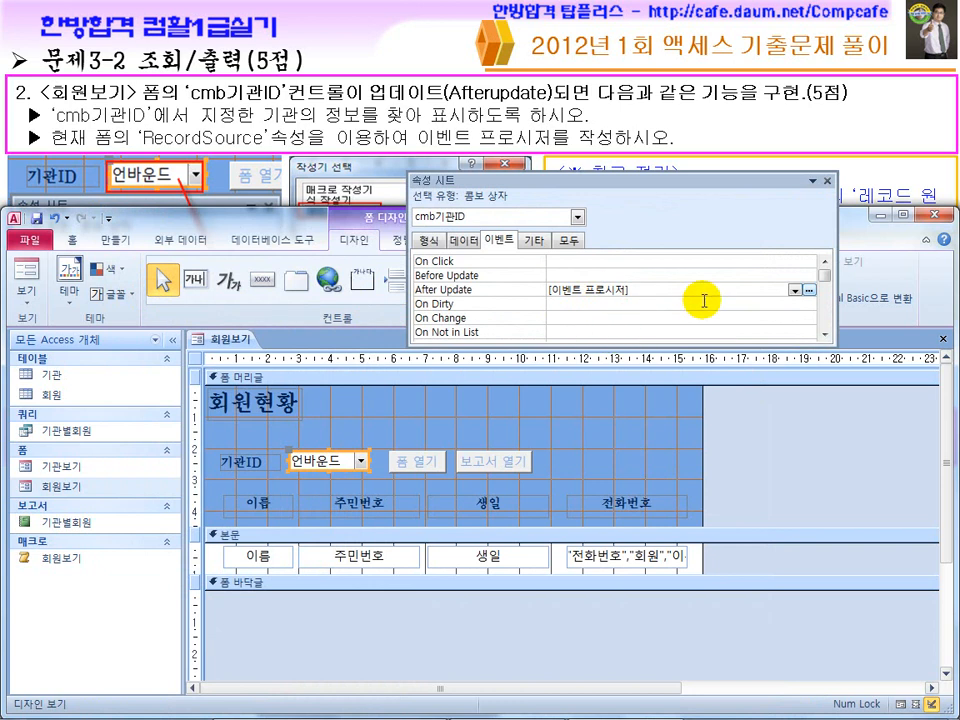
pyautogui.click(827, 181)
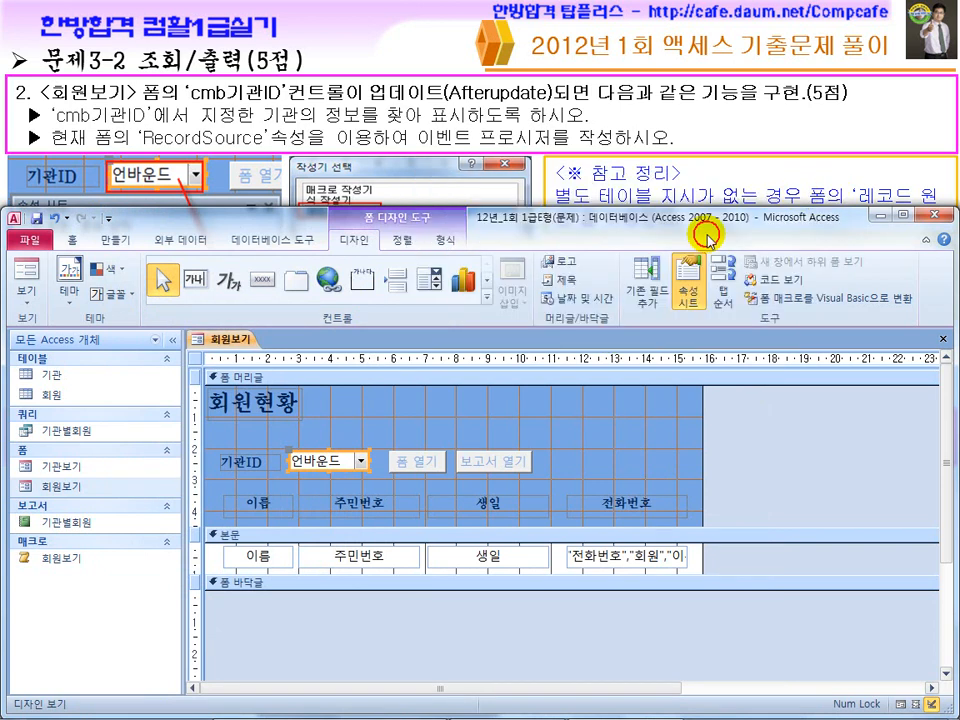
pyautogui.click(28, 270)
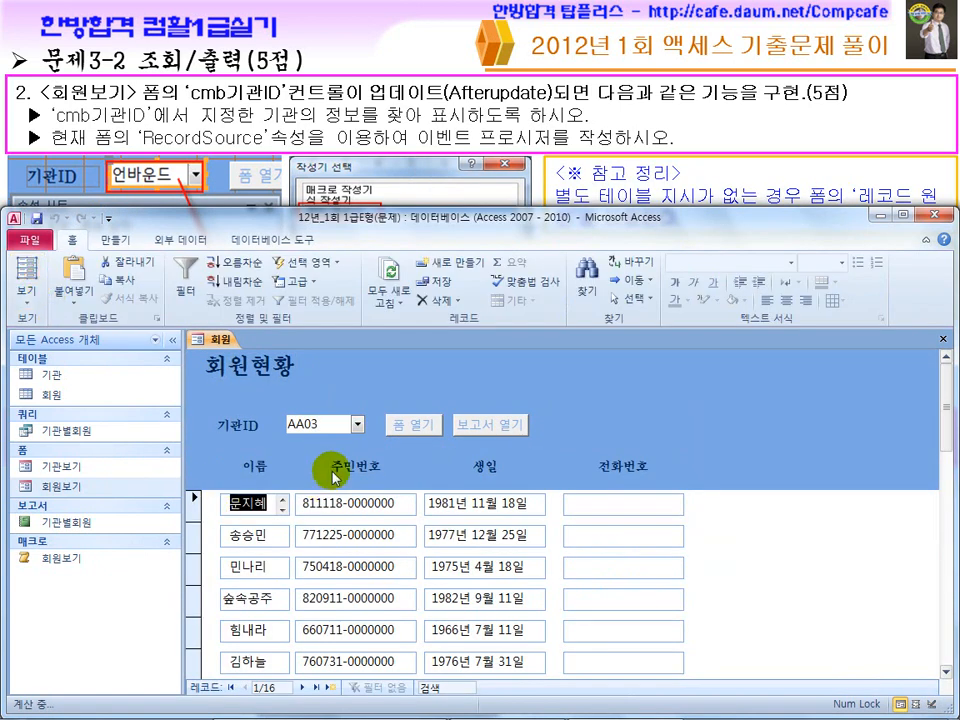
# Step: Test the 기관ID combo box by choosing AA02, AA01, AA05 and AA03 in turn
pyautogui.click(357, 425)
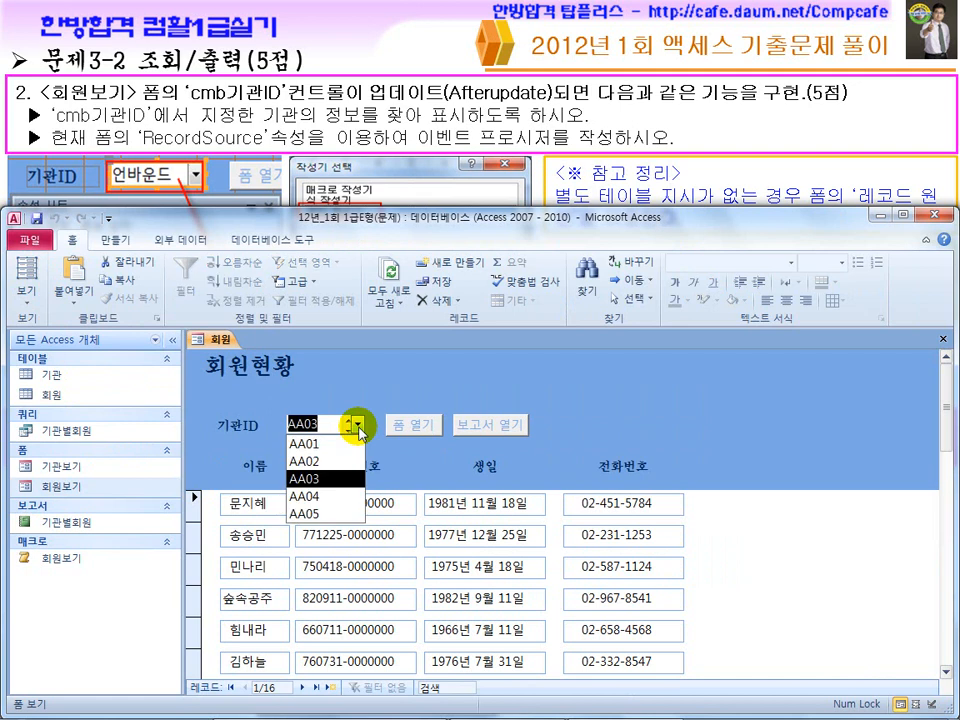
pyautogui.click(316, 462)
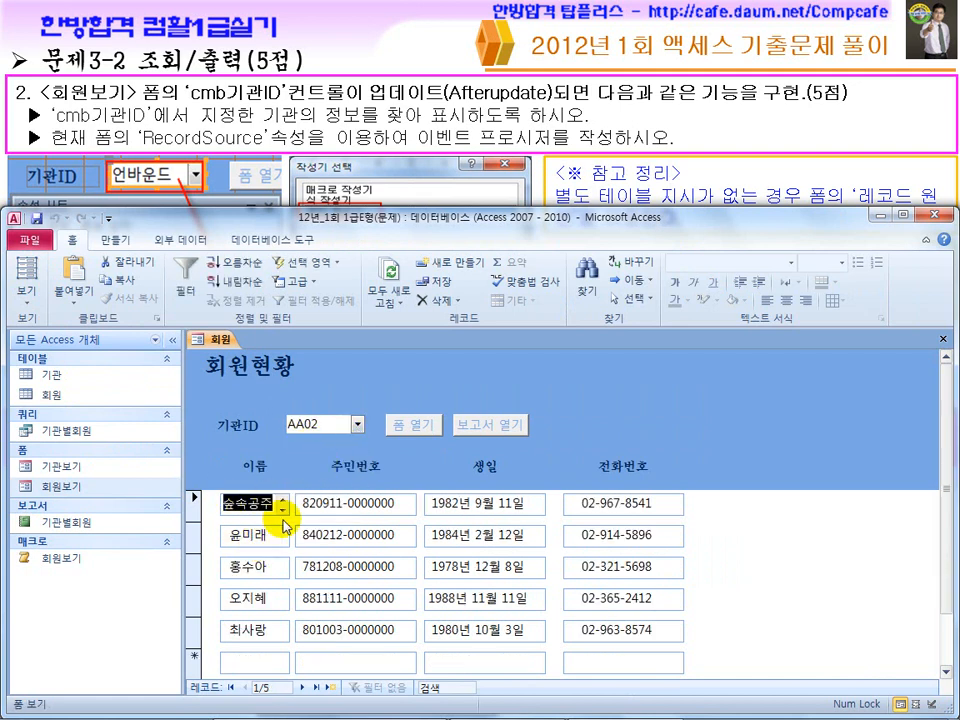
pyautogui.click(357, 425)
pyautogui.click(345, 443)
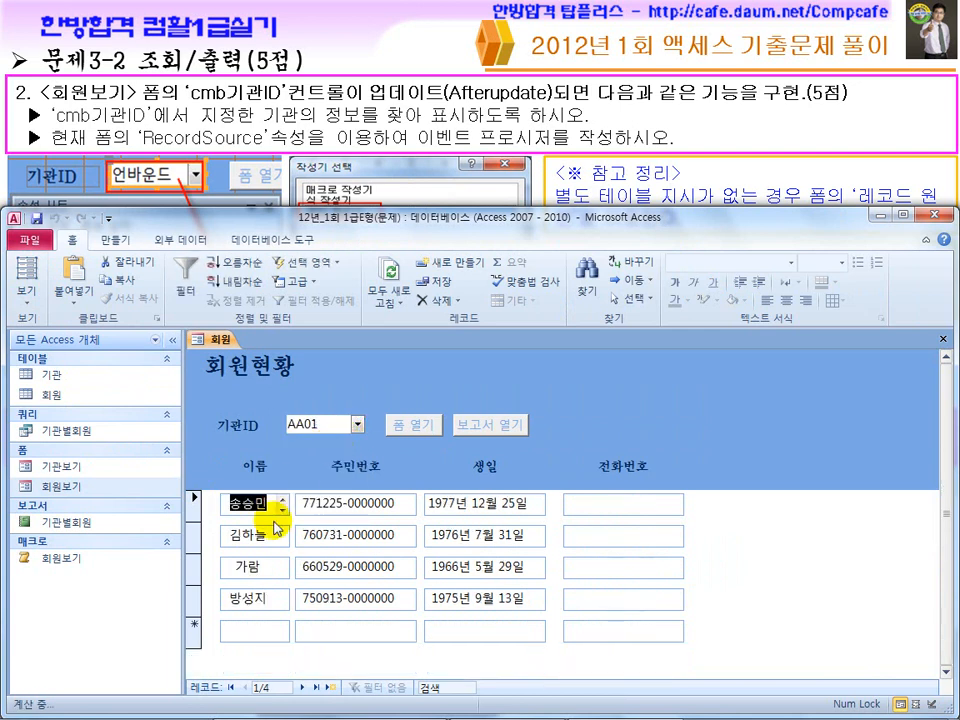
pyautogui.click(357, 425)
pyautogui.click(320, 507)
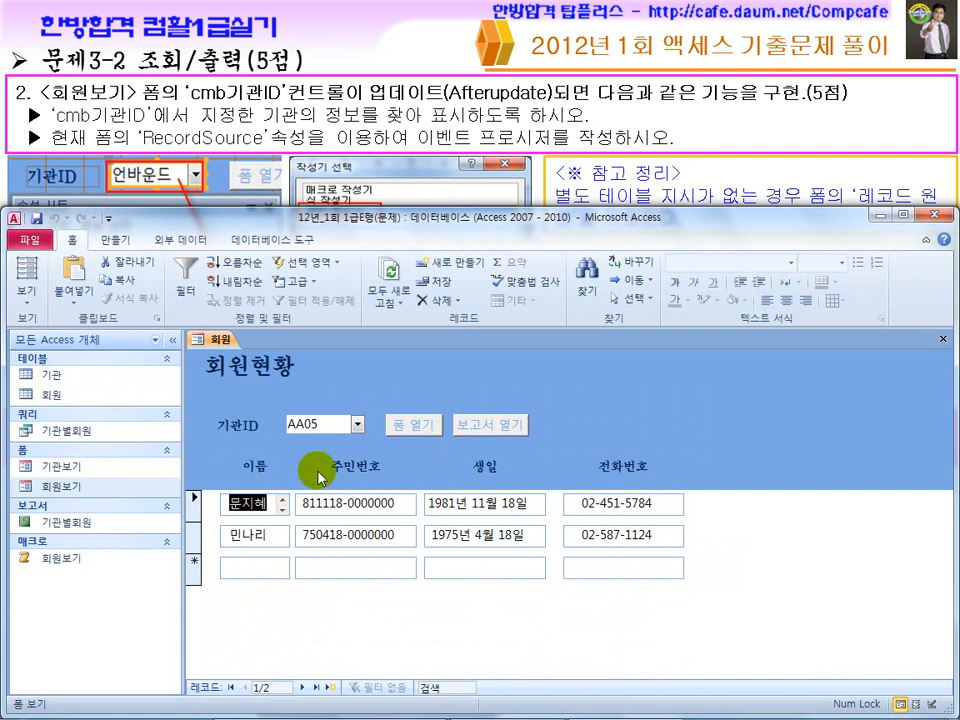
pyautogui.click(357, 425)
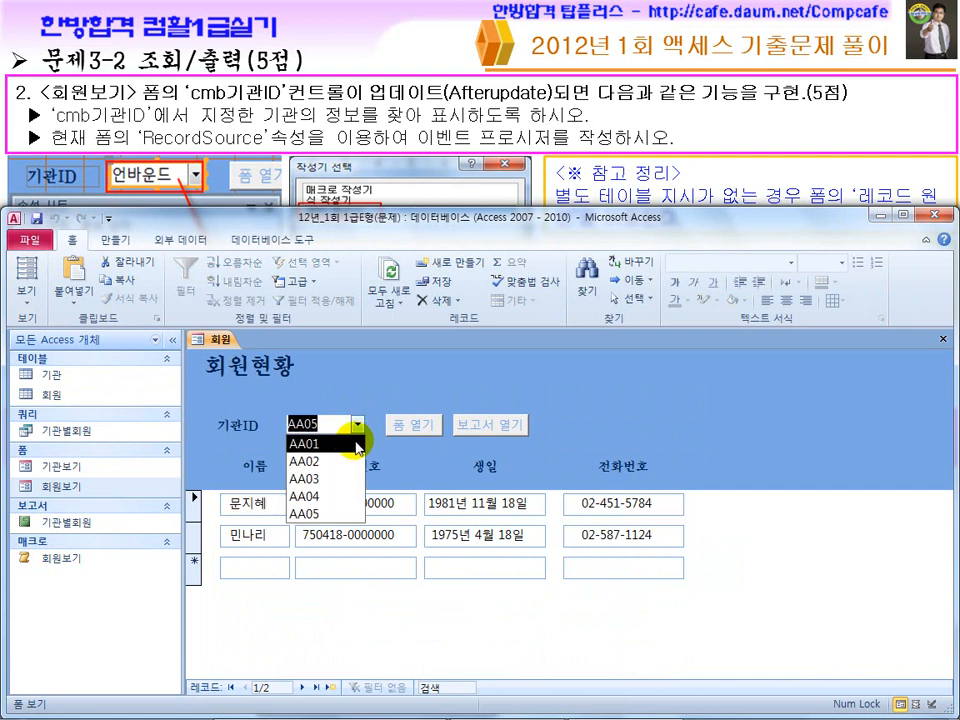
pyautogui.click(330, 479)
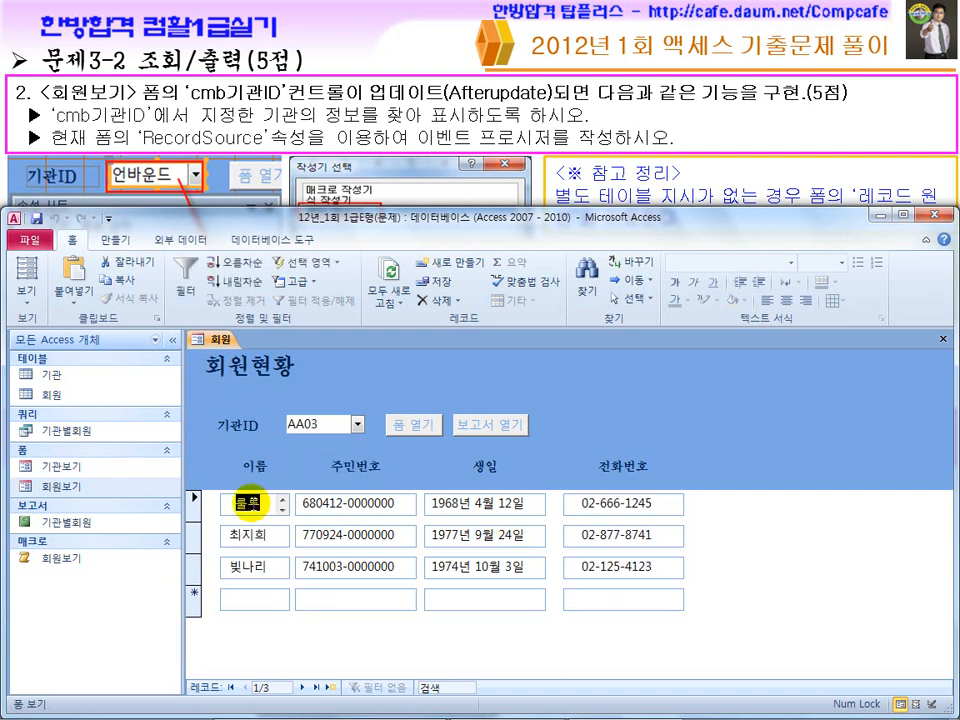
# Step: Switch to the Hangul exam document, highlight the 보고서 열기(cmd보고서) wording in item 3, and try that button on the form
pyautogui.click(510, 702)
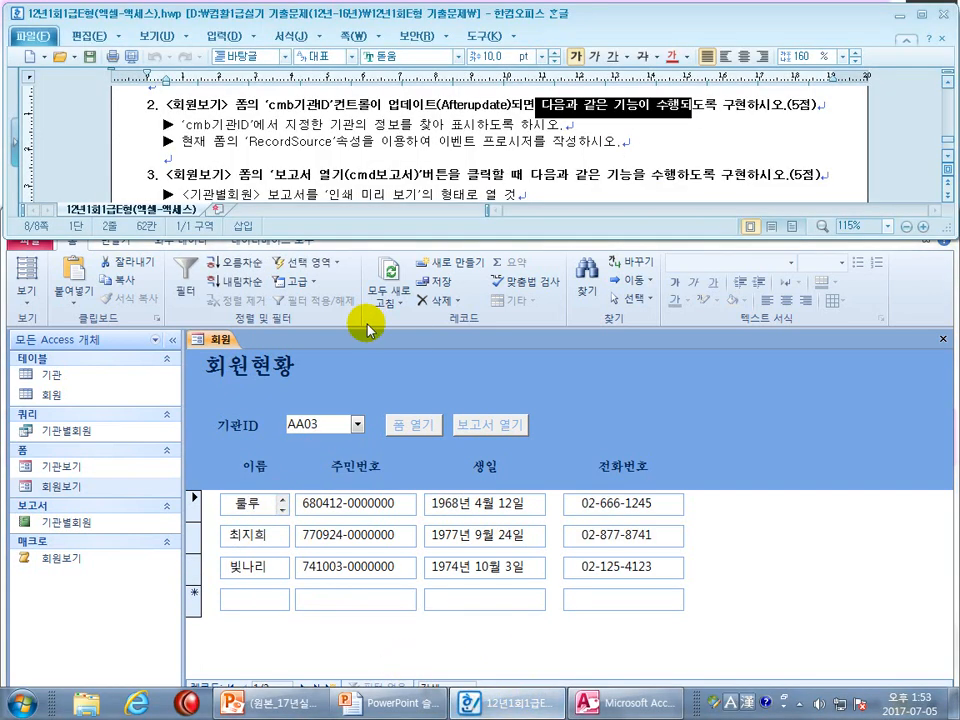
pyautogui.click(270, 140)
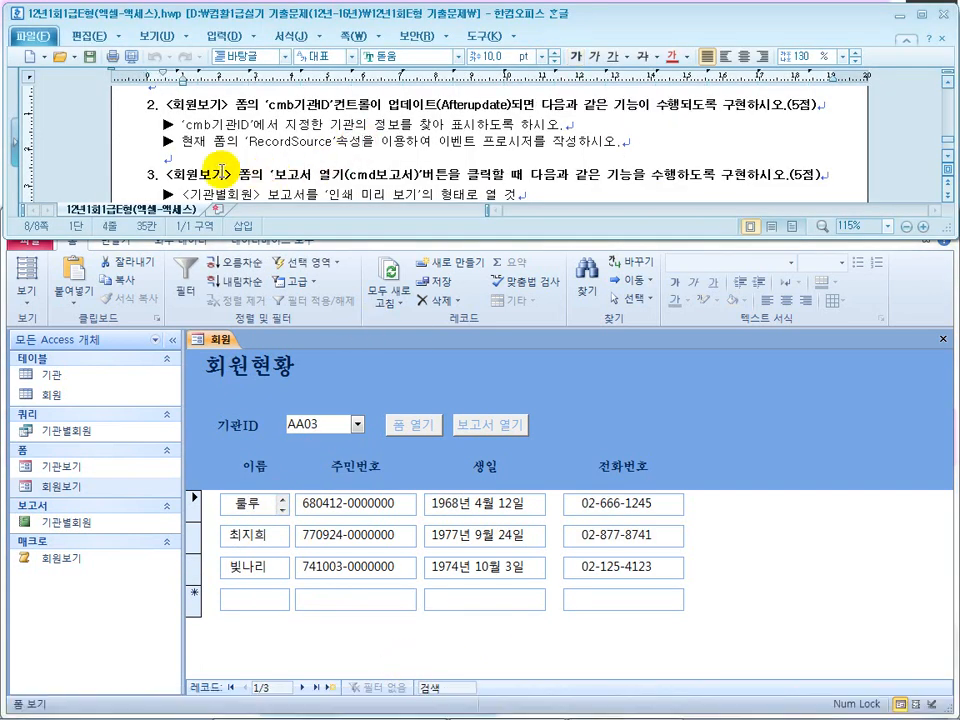
pyautogui.scroll(-1, 220, 170)
pyautogui.moveTo(287, 158); pyautogui.dragTo(420, 158)
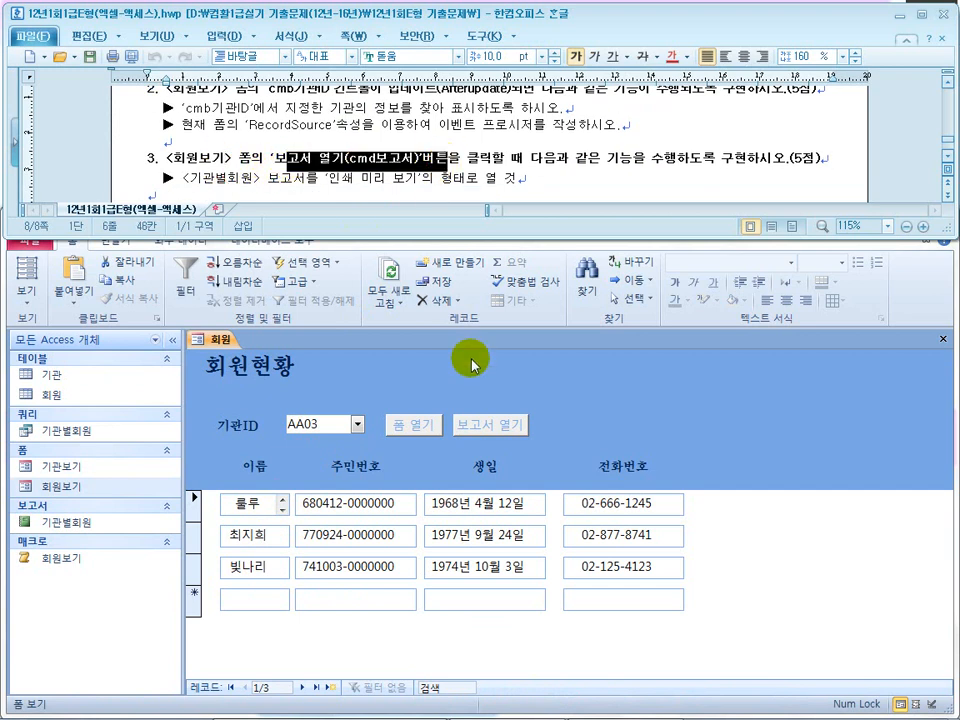
pyautogui.click(483, 428)
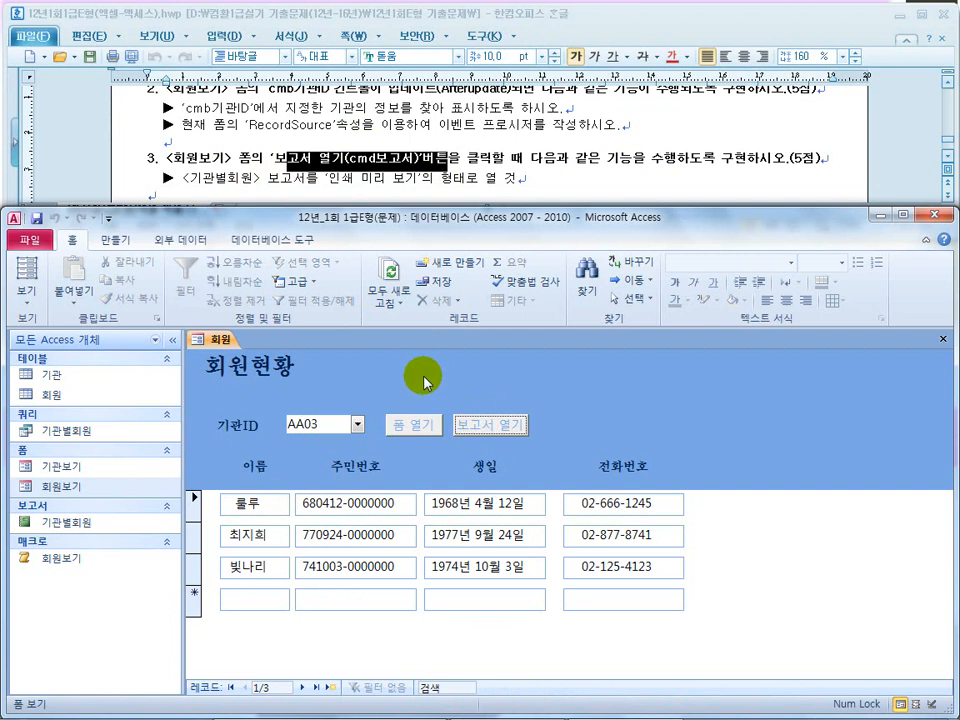
# Step: Highlight the key wording of items 2 and 3 in the exam document, including RecordSource and the 인쇄 미리 보기 requirement
pyautogui.moveTo(218, 108); pyautogui.dragTo(446, 110)
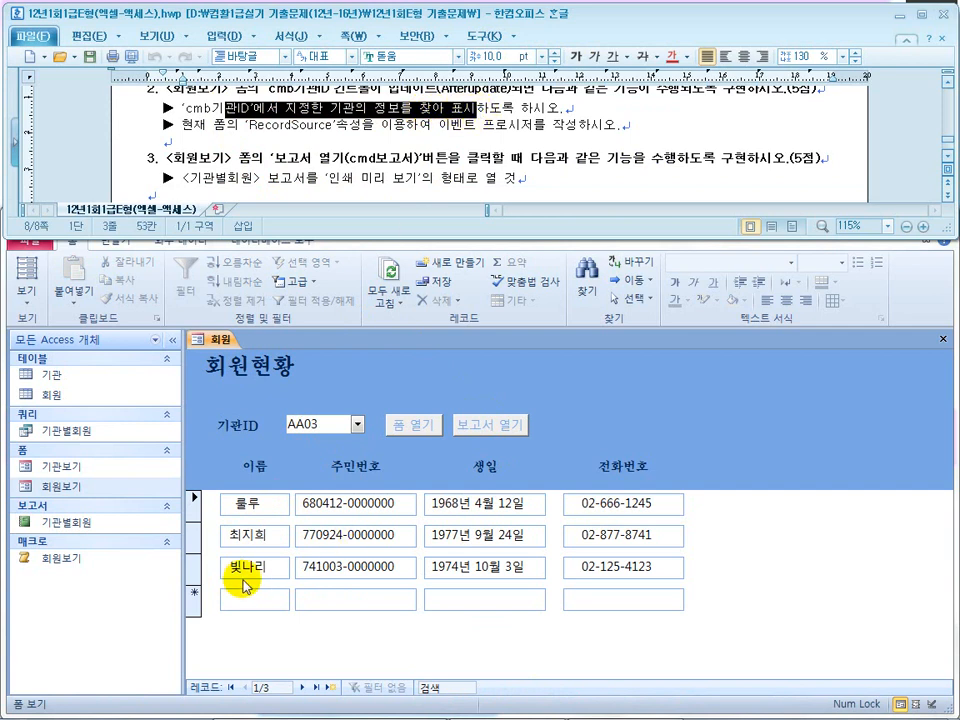
pyautogui.moveTo(257, 157); pyautogui.dragTo(437, 160)
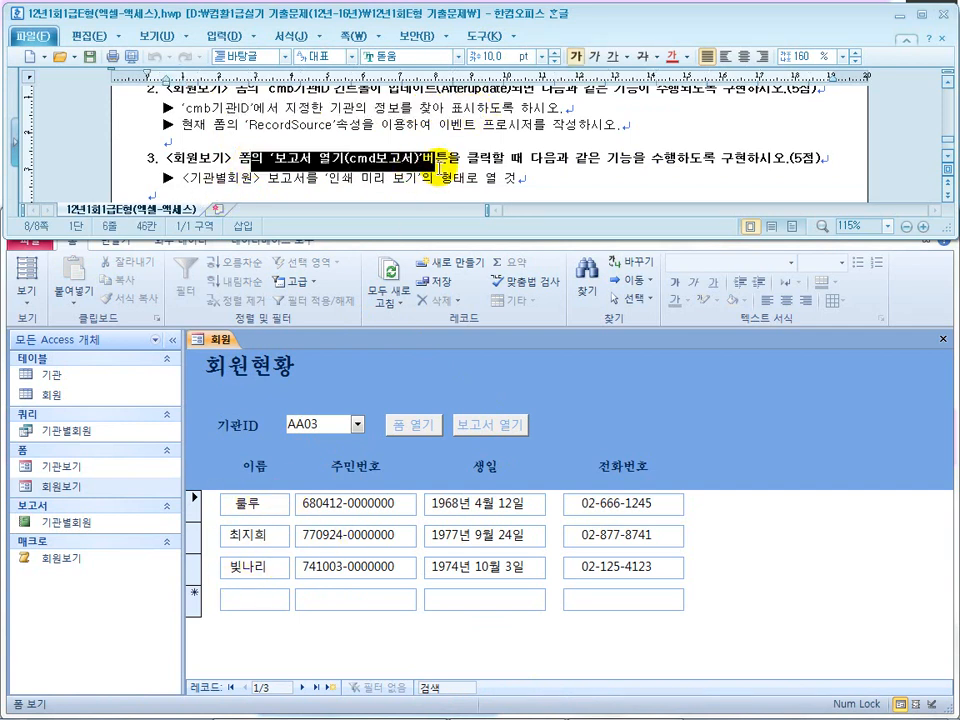
pyautogui.moveTo(262, 178); pyautogui.dragTo(440, 188)
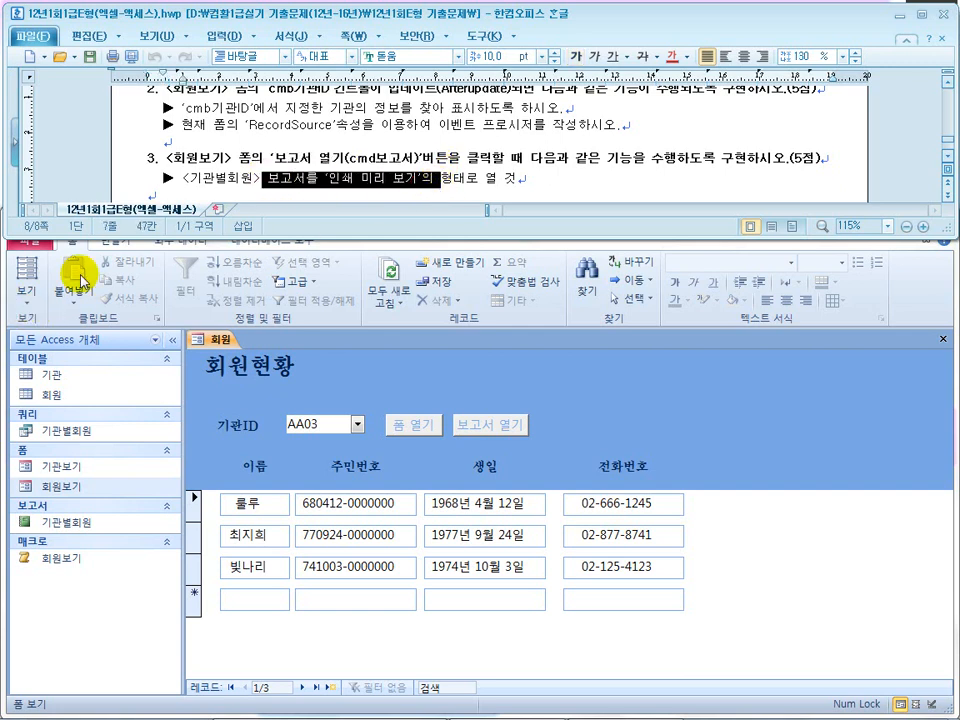
pyautogui.moveTo(491, 158); pyautogui.dragTo(596, 163)
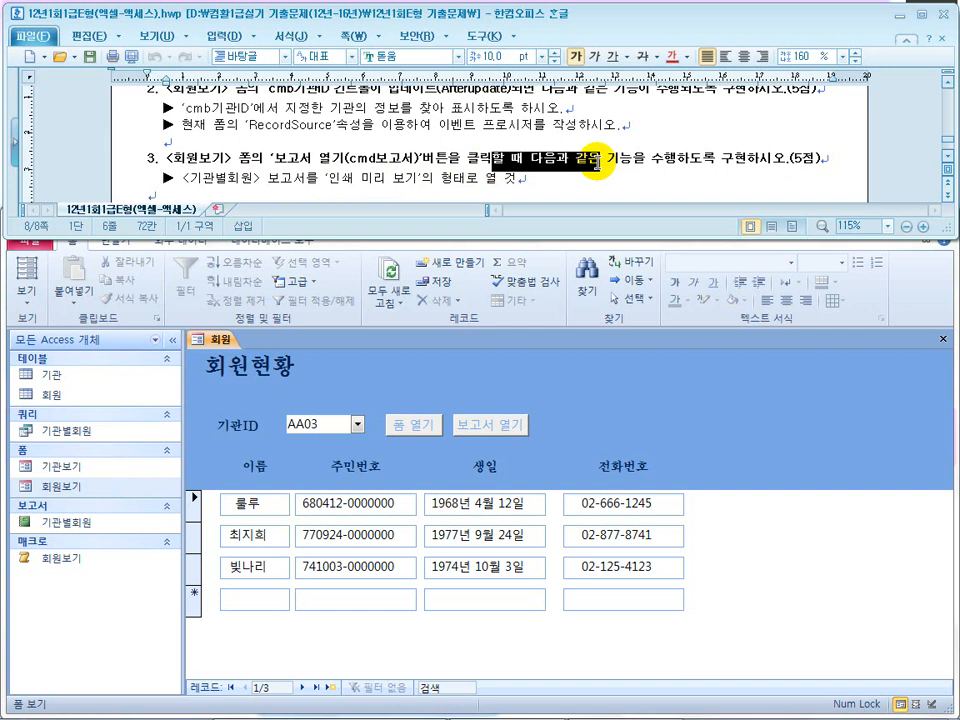
pyautogui.moveTo(432, 107); pyautogui.dragTo(514, 107)
pyautogui.moveTo(335, 127); pyautogui.dragTo(251, 125)
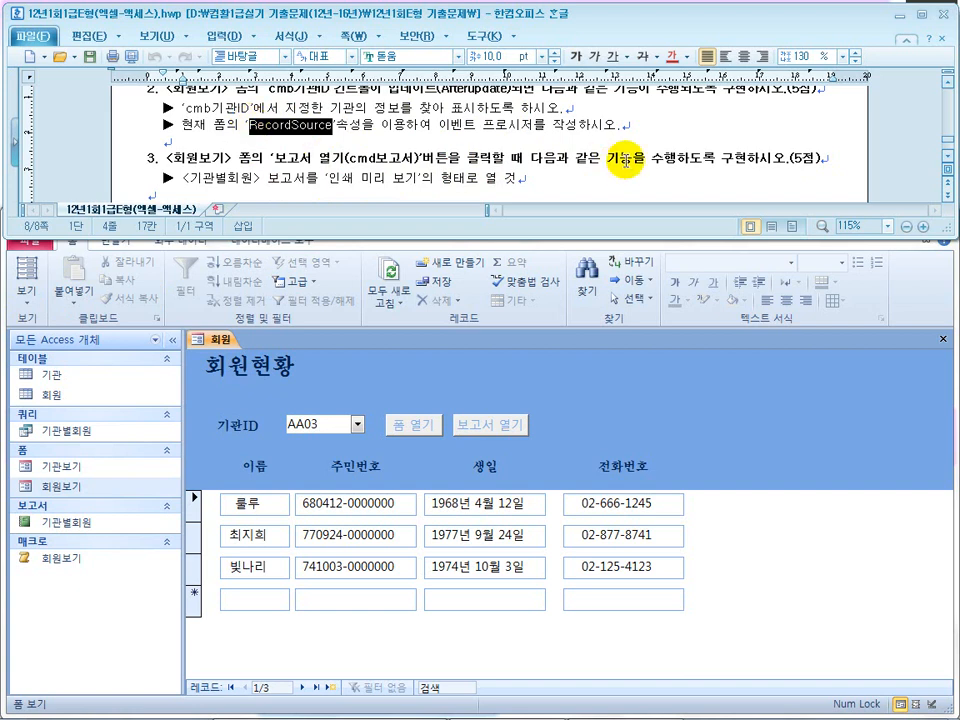
pyautogui.moveTo(632, 157); pyautogui.dragTo(494, 148)
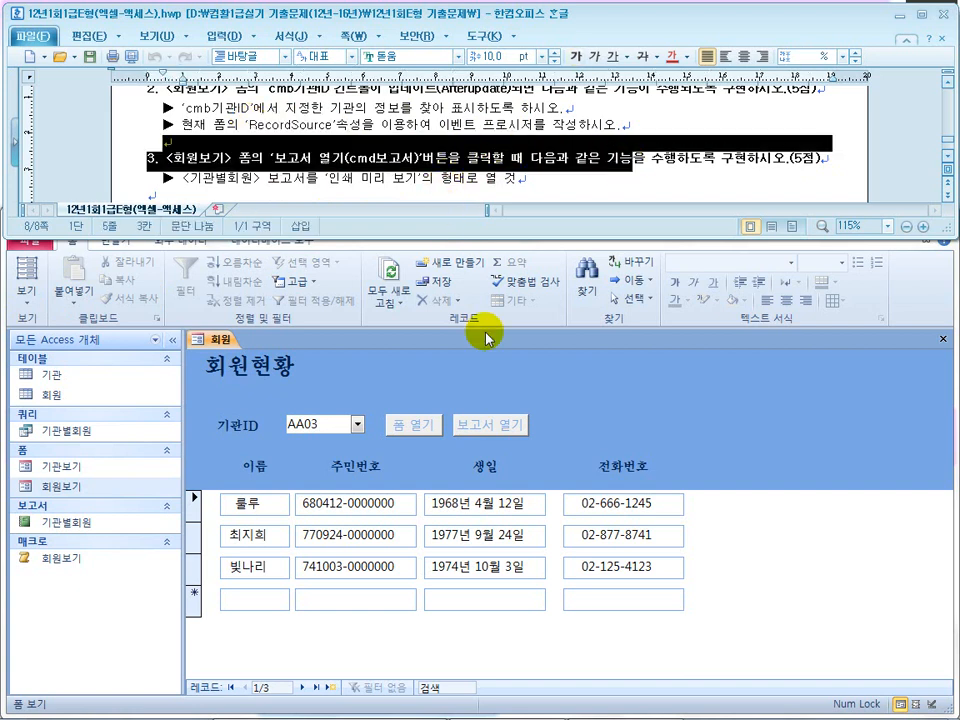
# Step: Switch to the PowerPoint slide show to read the model answer for 문제3-3
pyautogui.press('super')
pyautogui.click(395, 705)
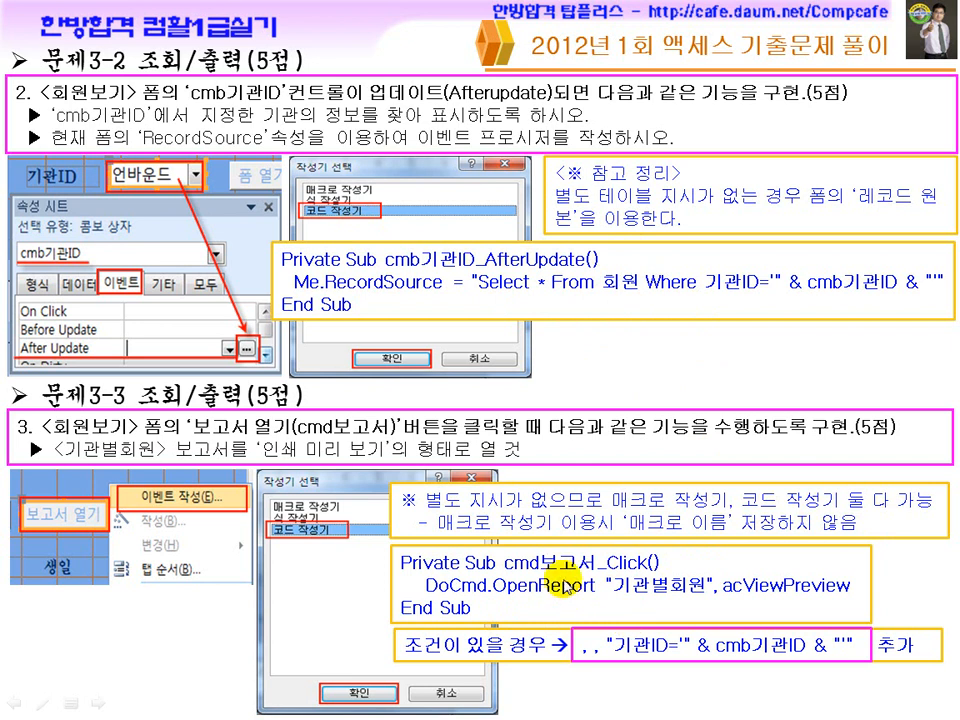
pyautogui.press('super')
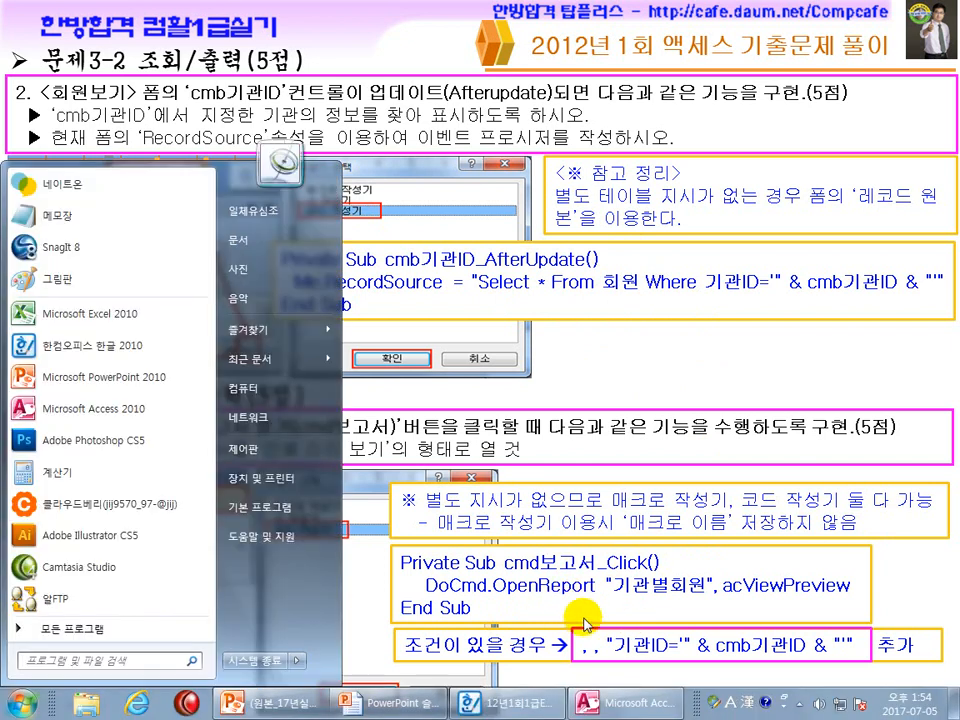
# Step: Return to Access, switch the 회원보기 form to Design view, and select the 보고서 열기 button
pyautogui.click(600, 703)
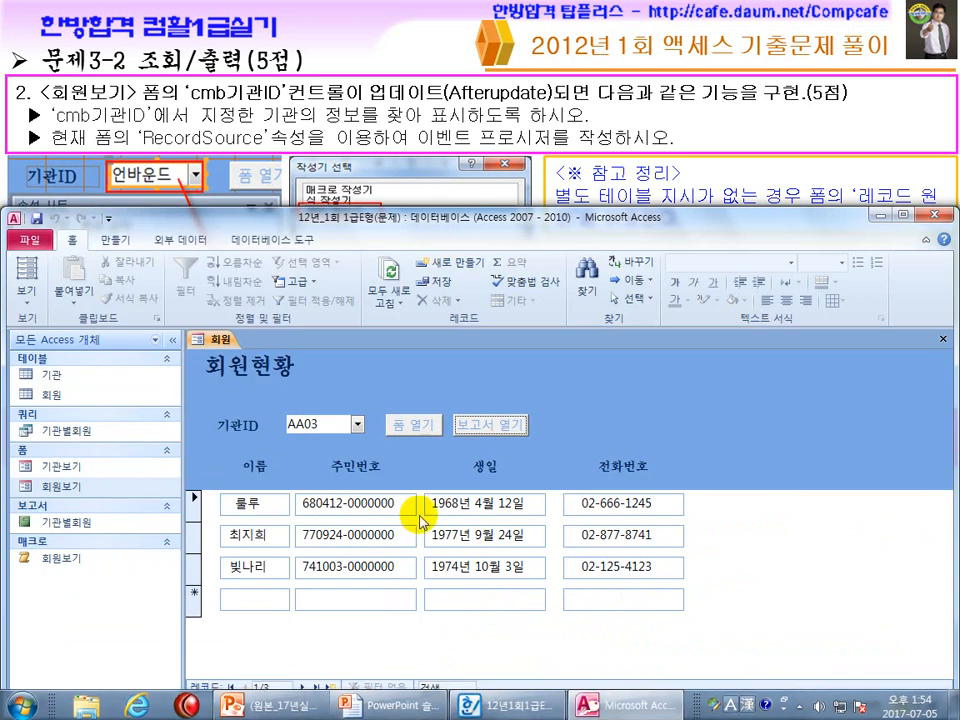
pyautogui.click(26, 298)
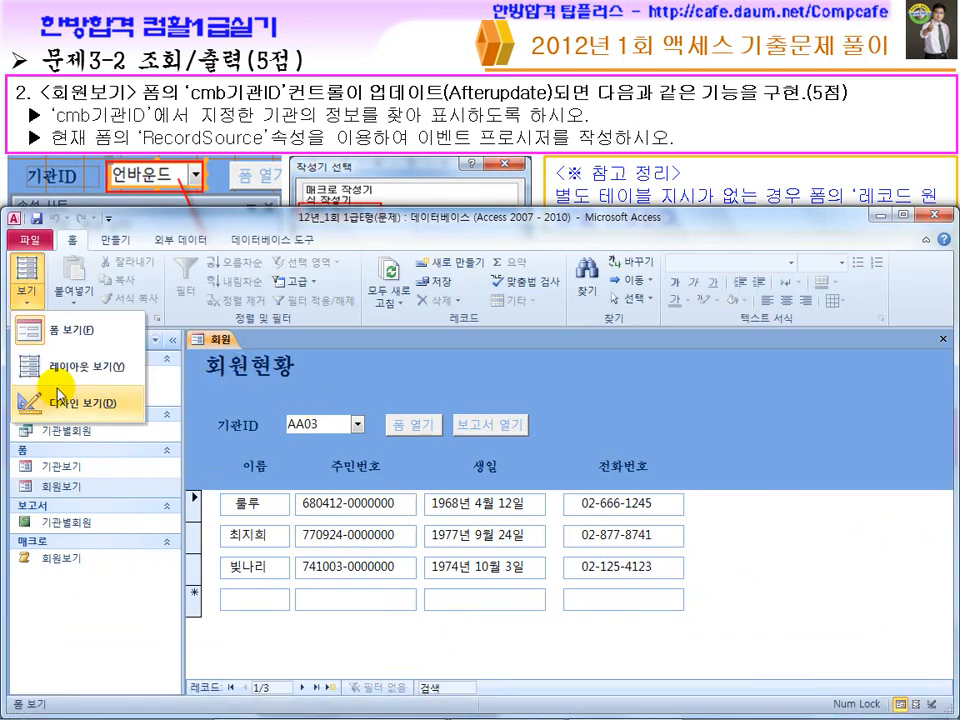
pyautogui.click(62, 340)
pyautogui.rightClick(489, 461)
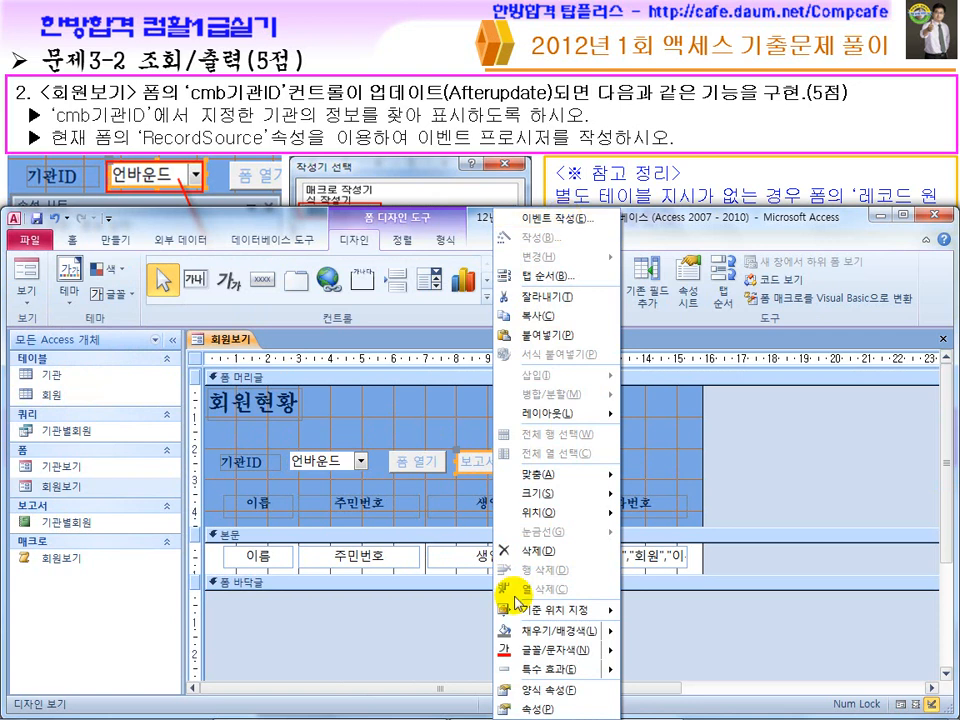
# Step: Switch to the Hangul exam document and highlight 클릭할 때 in item 3
pyautogui.moveTo(340, 712)
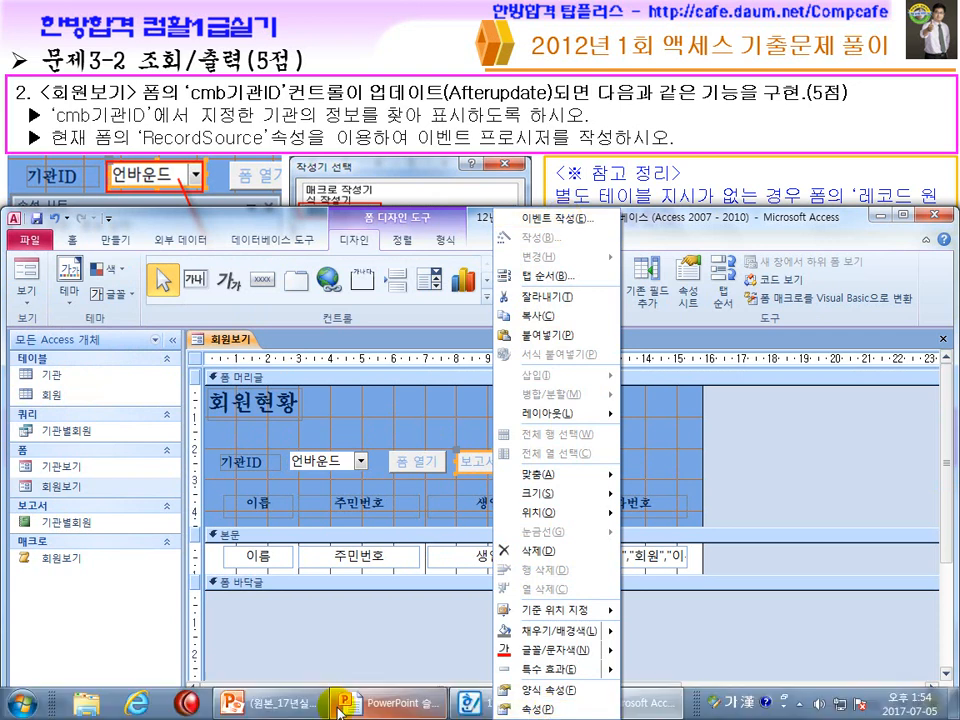
pyautogui.click(426, 705)
pyautogui.click(534, 158)
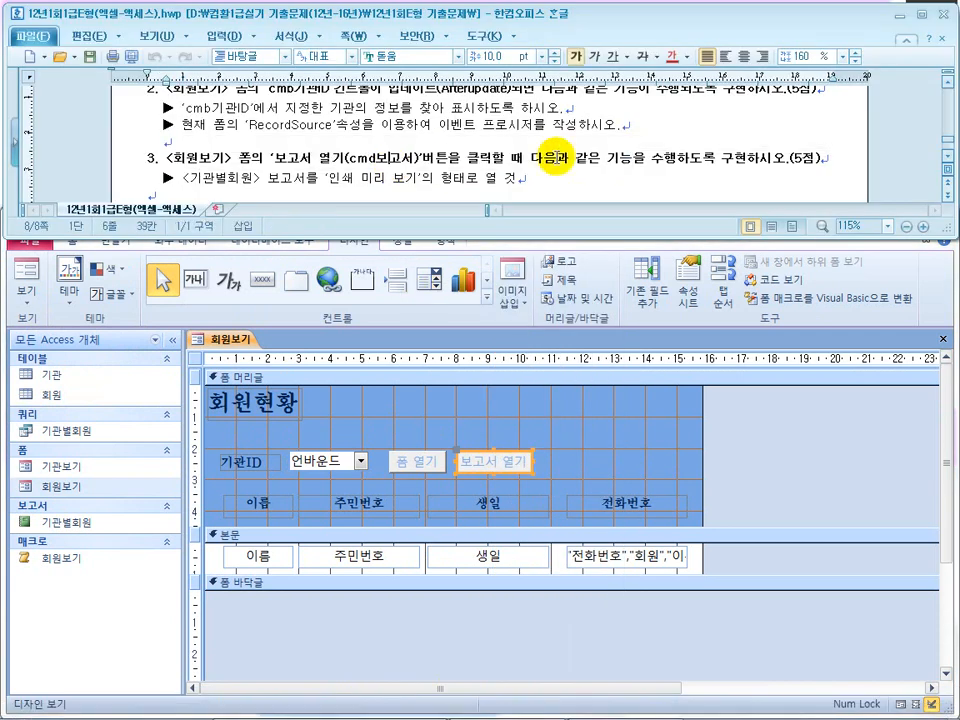
pyautogui.moveTo(466, 157); pyautogui.dragTo(534, 160)
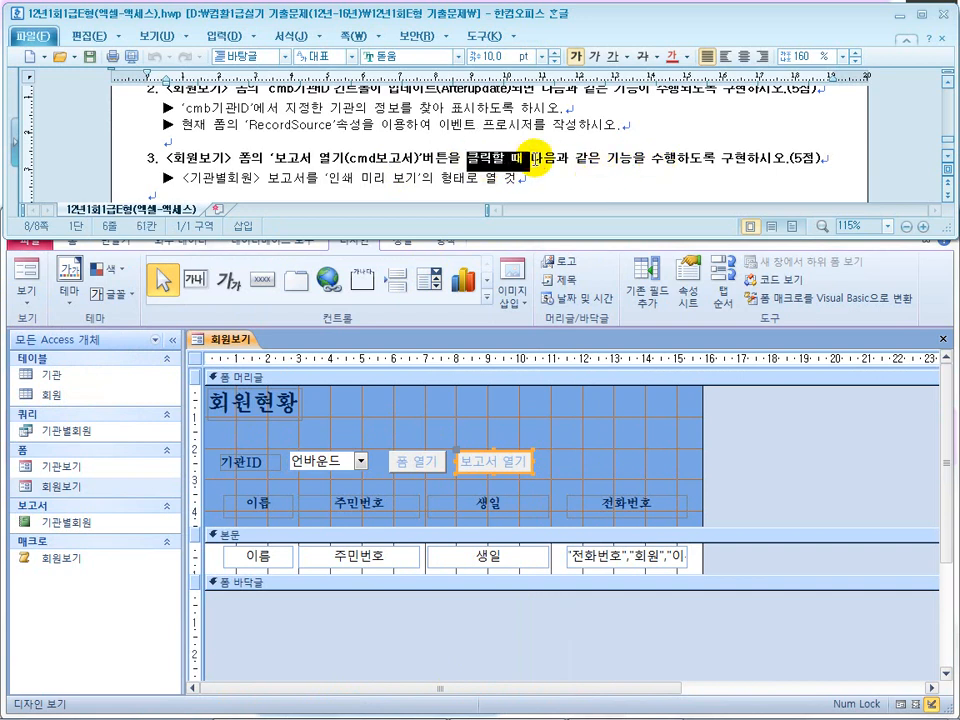
# Step: Create a click event procedure for the 보고서 열기 button using 코드 작성기
pyautogui.click(515, 462)
pyautogui.rightClick(492, 462)
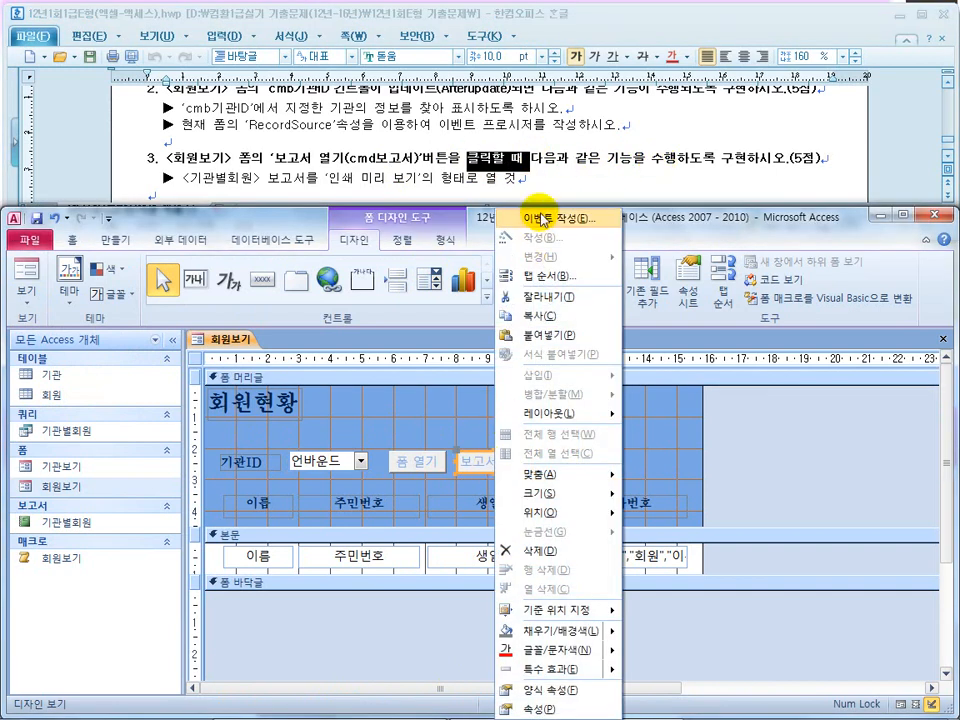
pyautogui.click(540, 220)
pyautogui.press('Down')
pyautogui.press('Down')
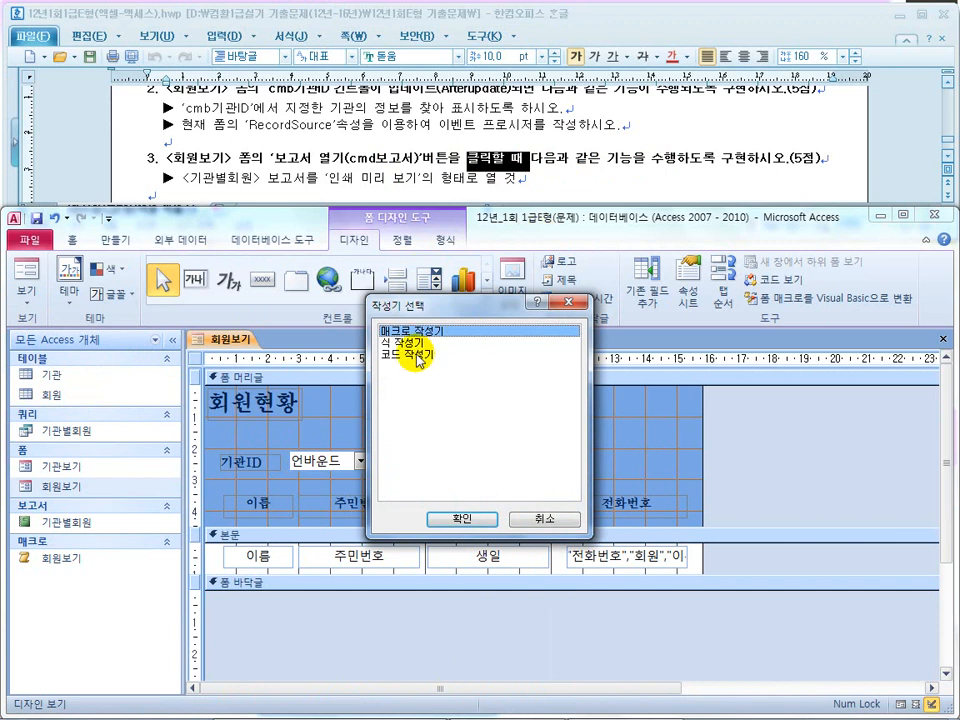
pyautogui.click(472, 517)
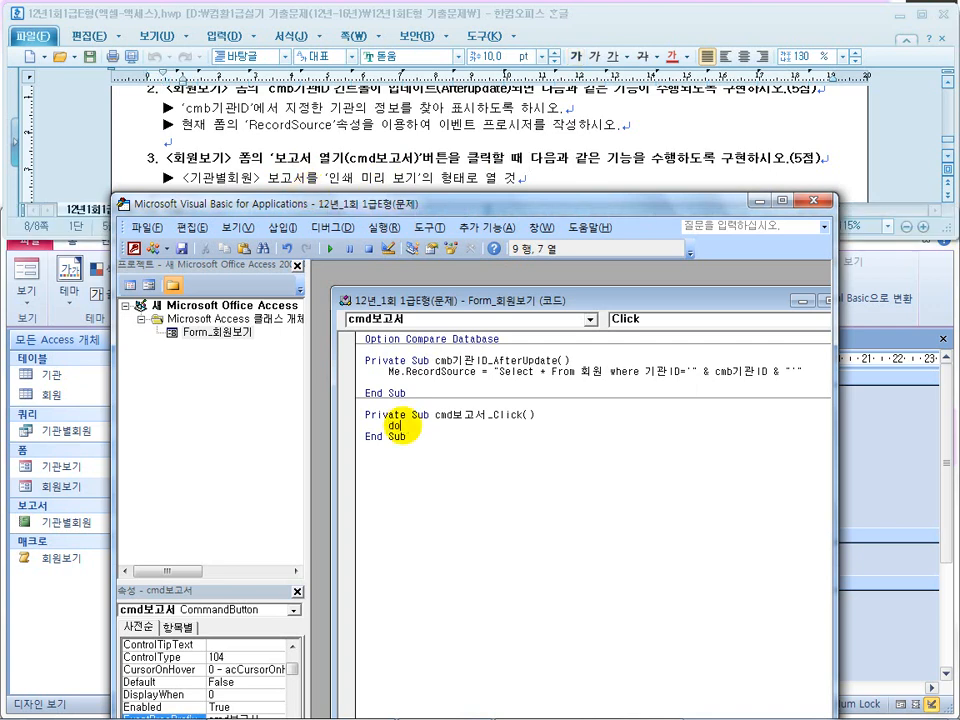
# Step: Write DoCmd.OpenReport "기관별회원", acViewPreview in the cmd보고서_Click procedure
pyautogui.write('.op')
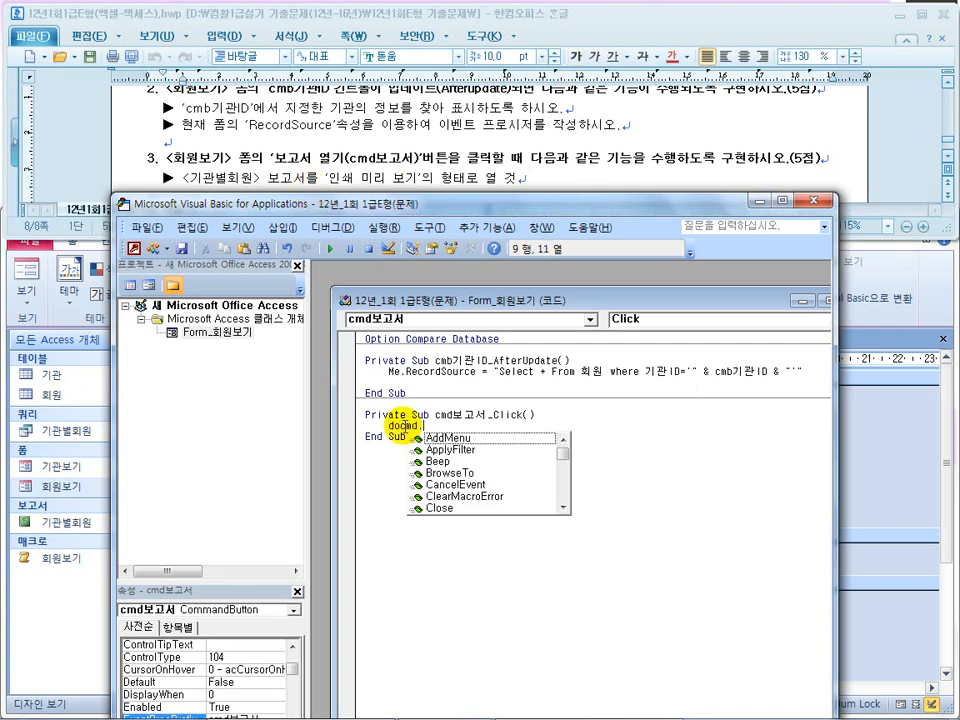
pyautogui.press('Down')
pyautogui.press('Down')
pyautogui.press('Down')
pyautogui.press('Down')
pyautogui.press('Down')
pyautogui.press('Down')
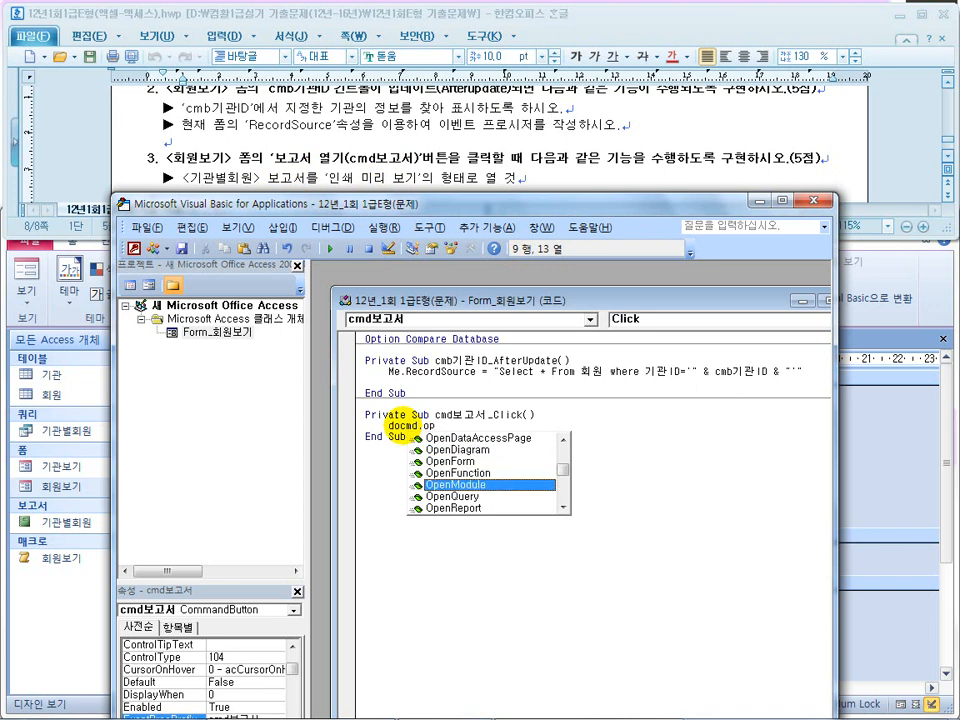
pyautogui.press('Tab')
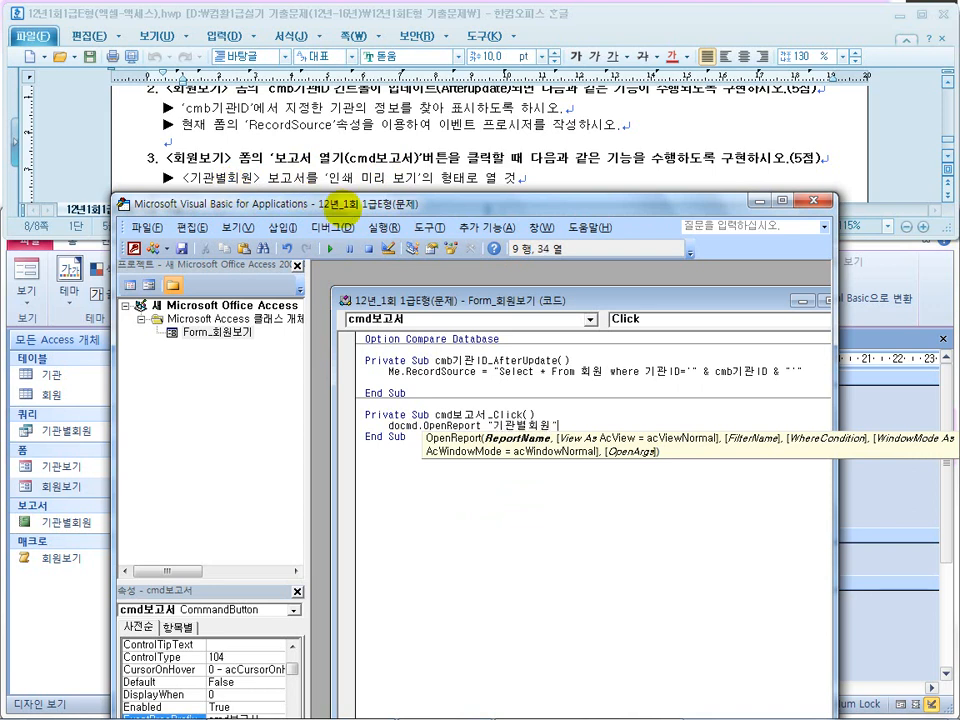
pyautogui.write(',')
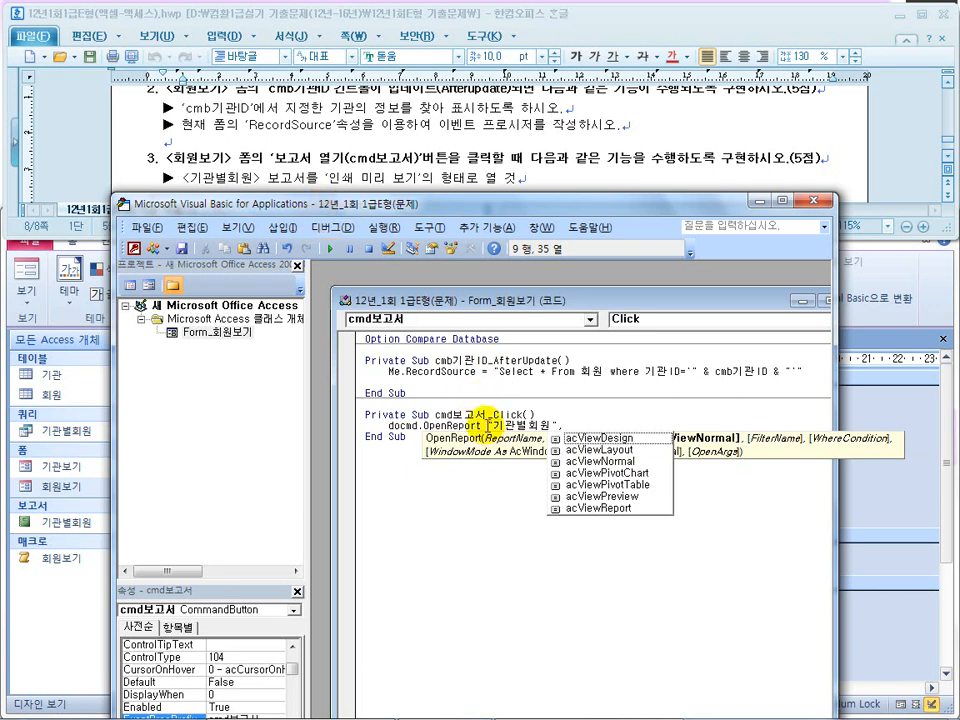
pyautogui.doubleClick(591, 496)
pyautogui.click(582, 502)
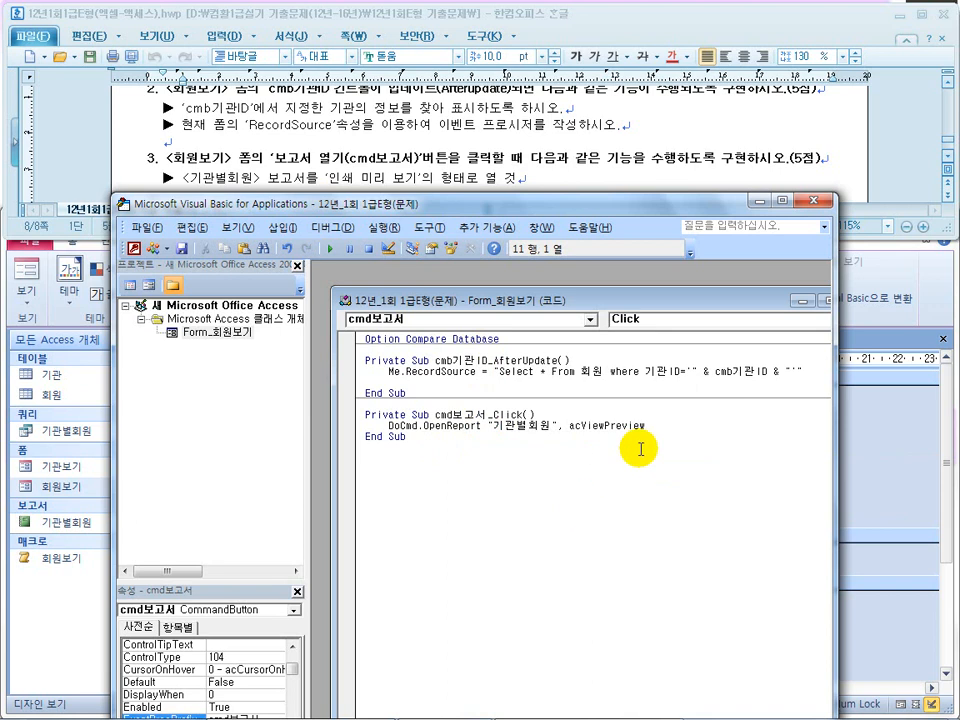
pyautogui.write(',,')
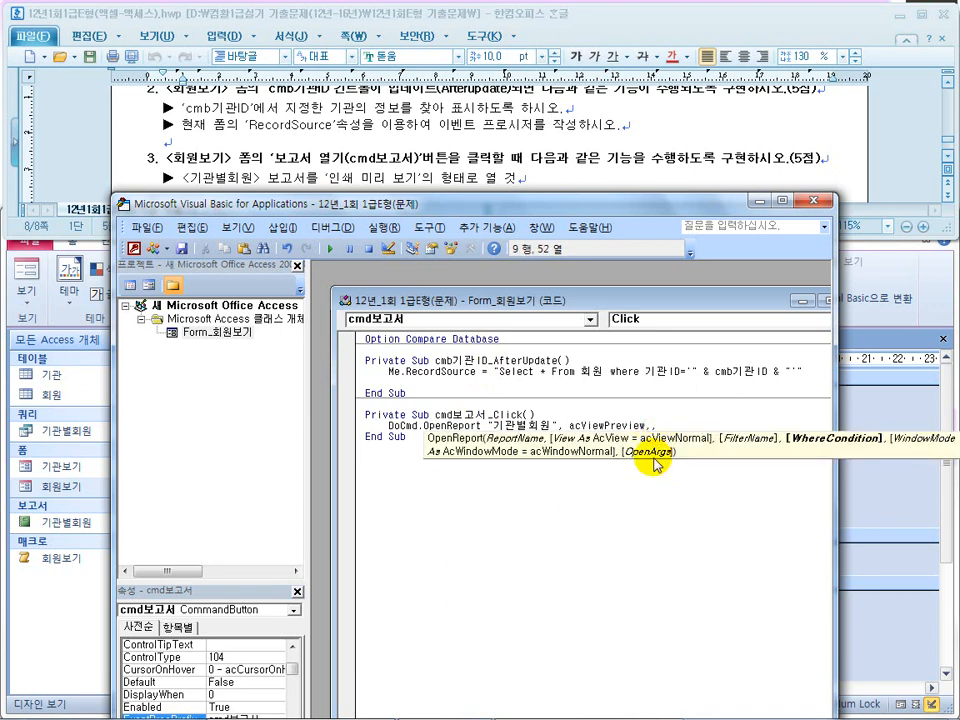
pyautogui.press('BackSpace')
pyautogui.press('BackSpace')
pyautogui.press('BackSpace')
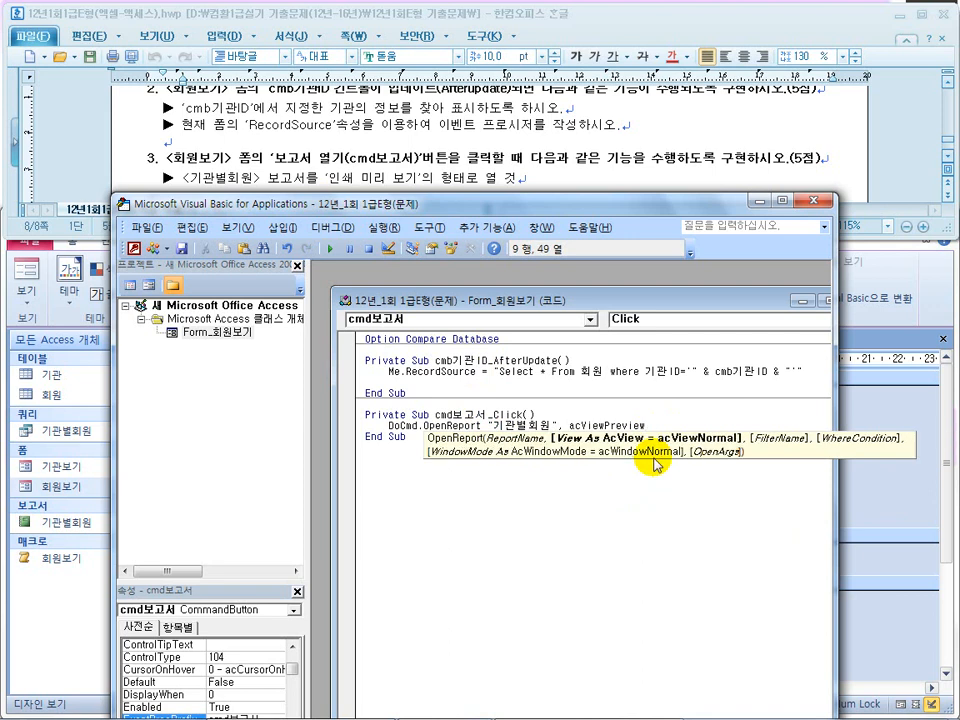
pyautogui.click(614, 523)
# Step: Switch to the PowerPoint slide show and compare the code with the model answer for 문제3-3, including the optional condition argument
pyautogui.moveTo(537, 703)
pyautogui.press('super')
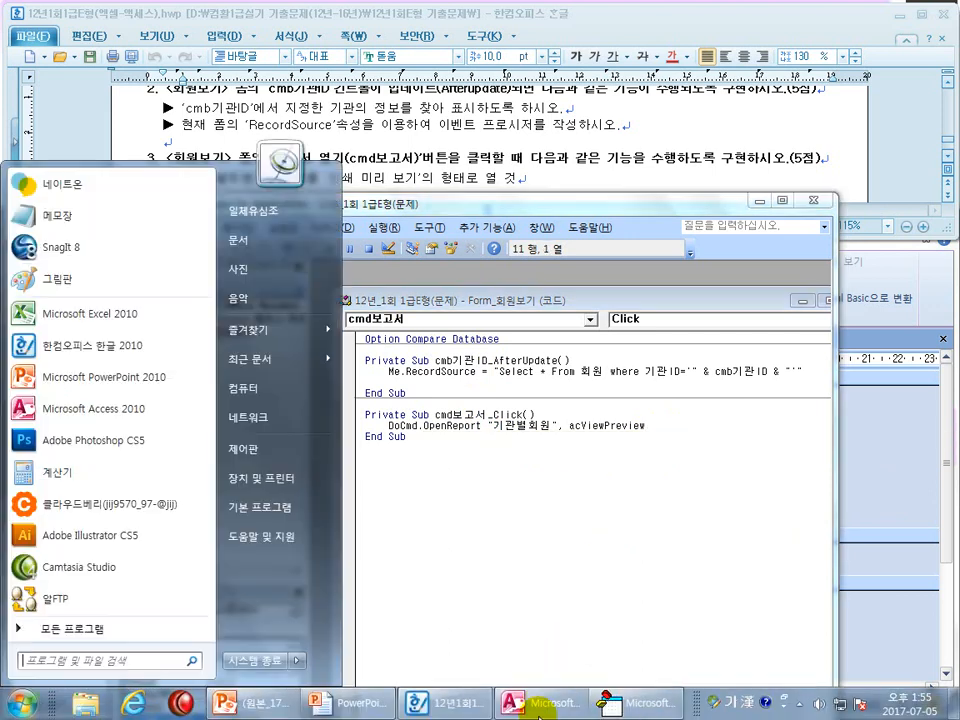
pyautogui.click(360, 703)
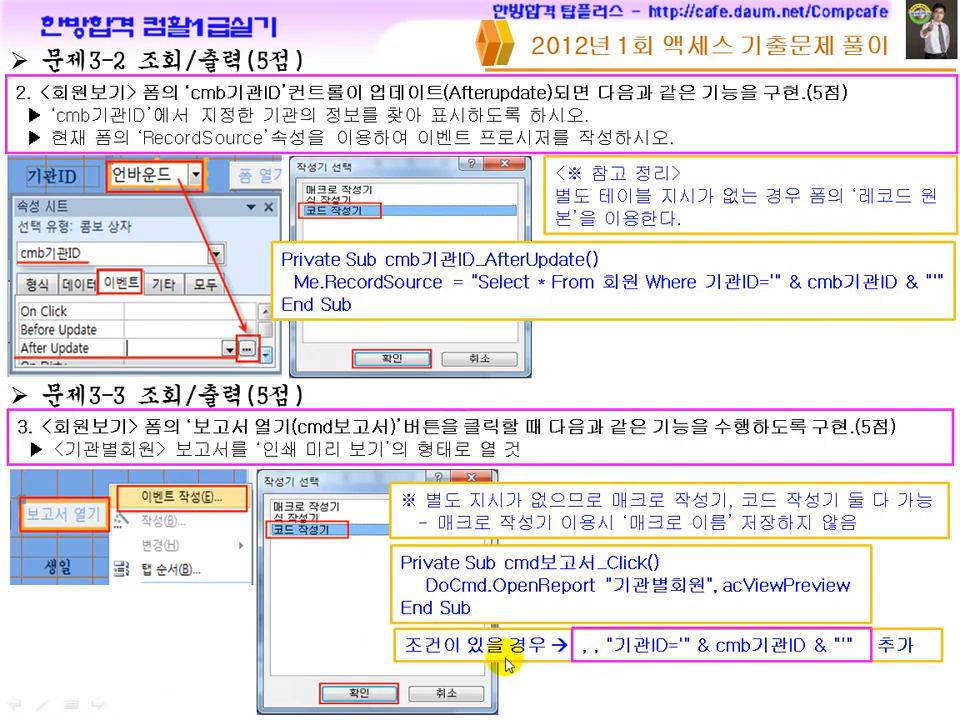
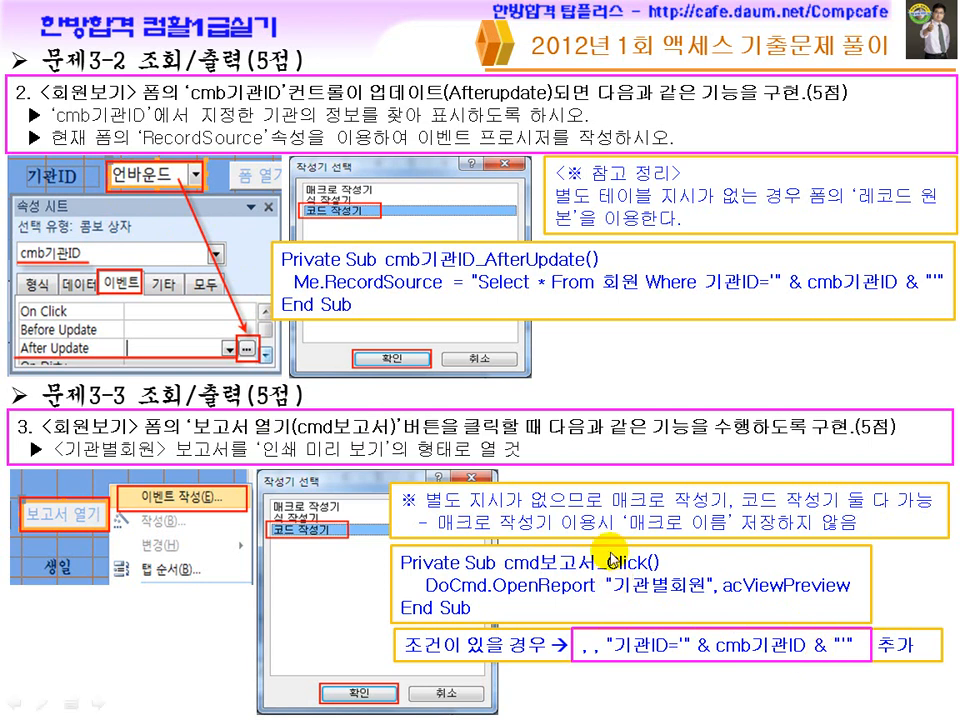
# Step: Return to the Visual Basic editor and close it
pyautogui.press('super')
pyautogui.click(620, 712)
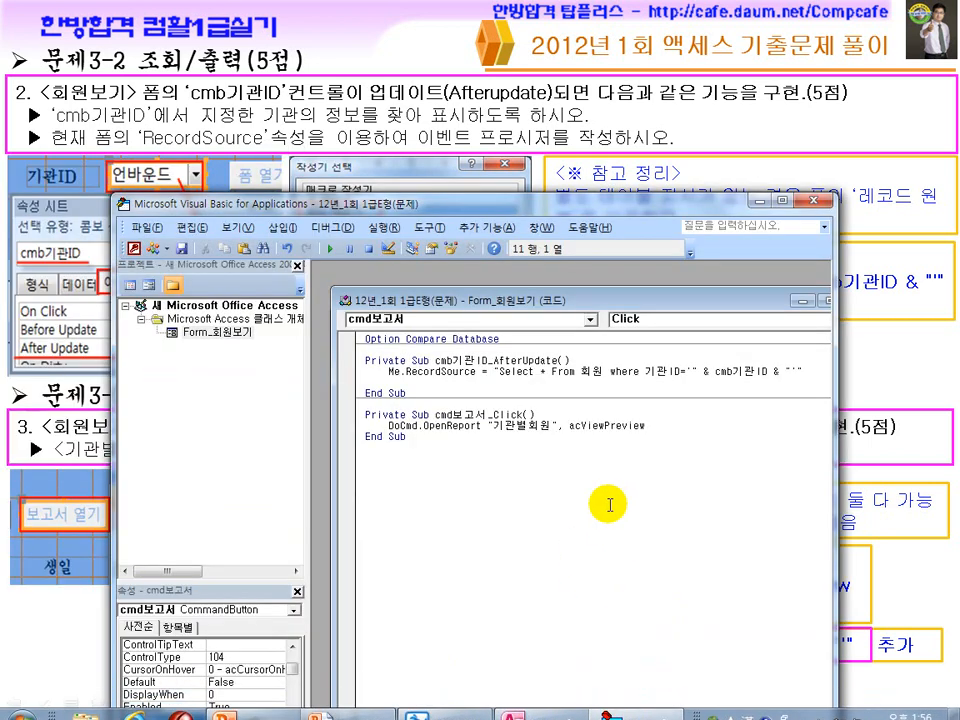
pyautogui.click(818, 201)
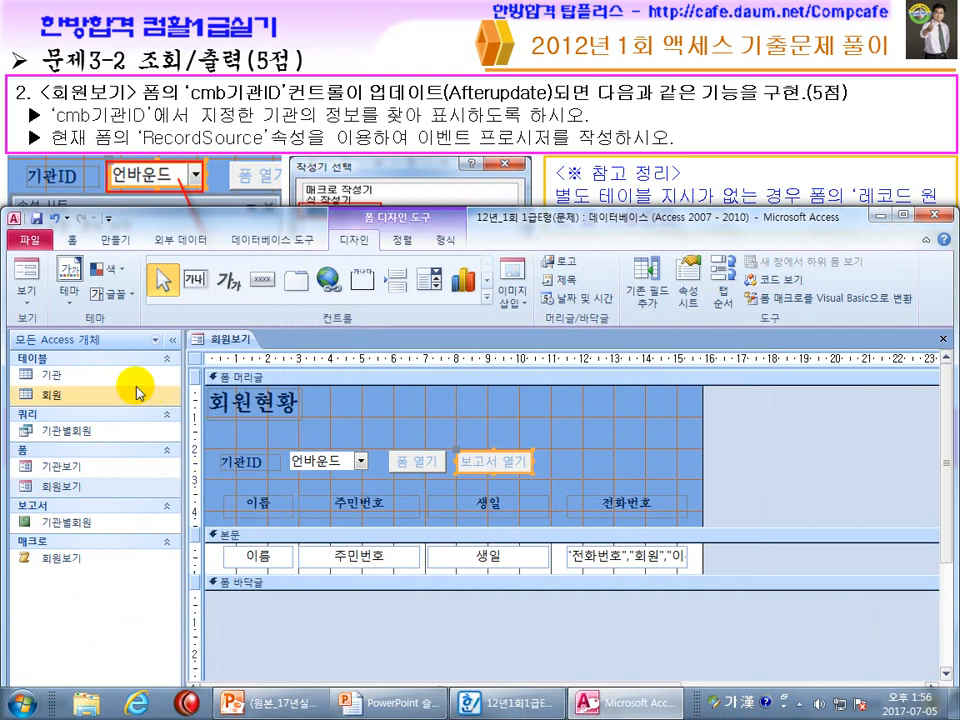
# Step: Show the 회원보기 form in Form view, test the 보고서 열기 button, and inspect the 기관별회원 report preview
pyautogui.click(26, 272)
pyautogui.click(477, 428)
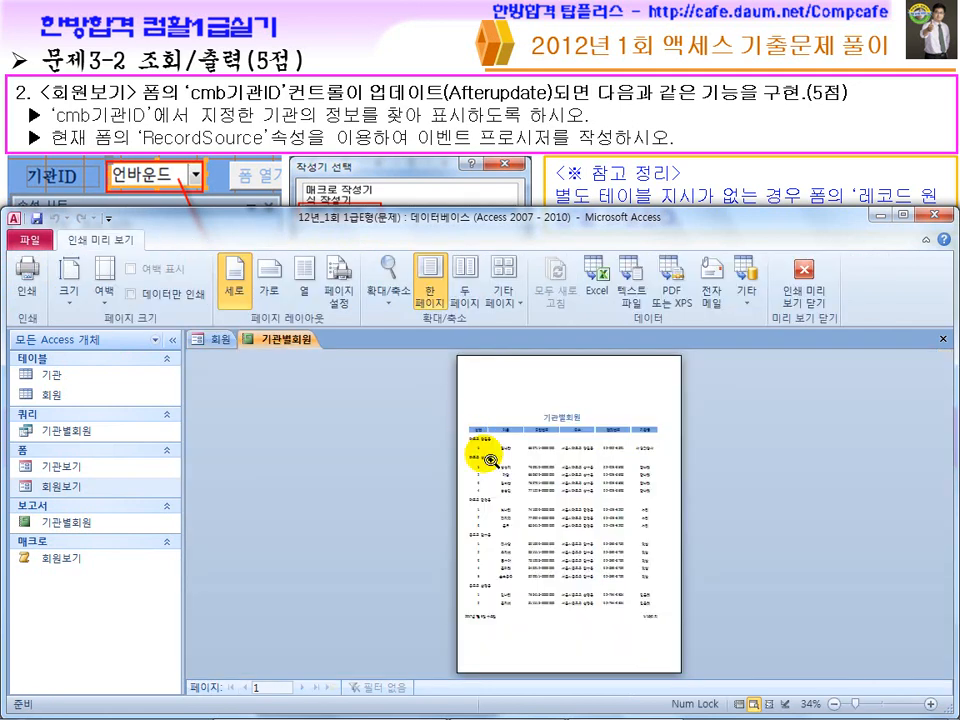
pyautogui.click(459, 383)
pyautogui.scroll(-5, 497, 532)
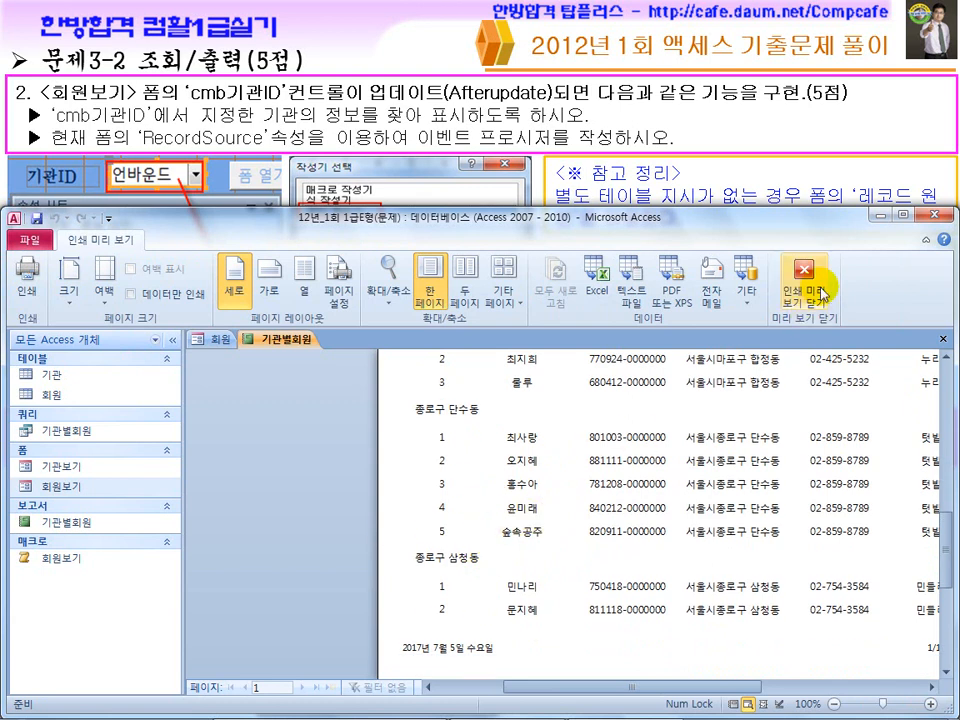
# Step: Close the 기관별회원 print preview and the 회원보기 form
pyautogui.click(803, 280)
pyautogui.click(942, 339)
pyautogui.click(381, 404)
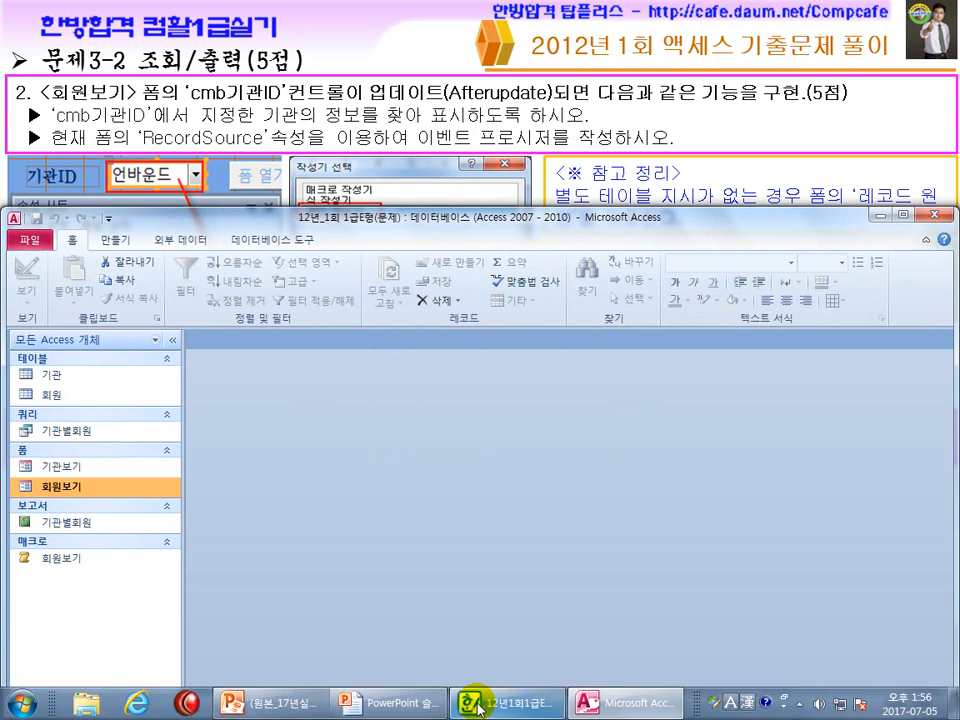
# Step: Switch to the Hangul exam document and read 문제4 item 1 about the 년도별회원 parameter query
pyautogui.click(514, 701)
pyautogui.scroll(-3, 333, 122)
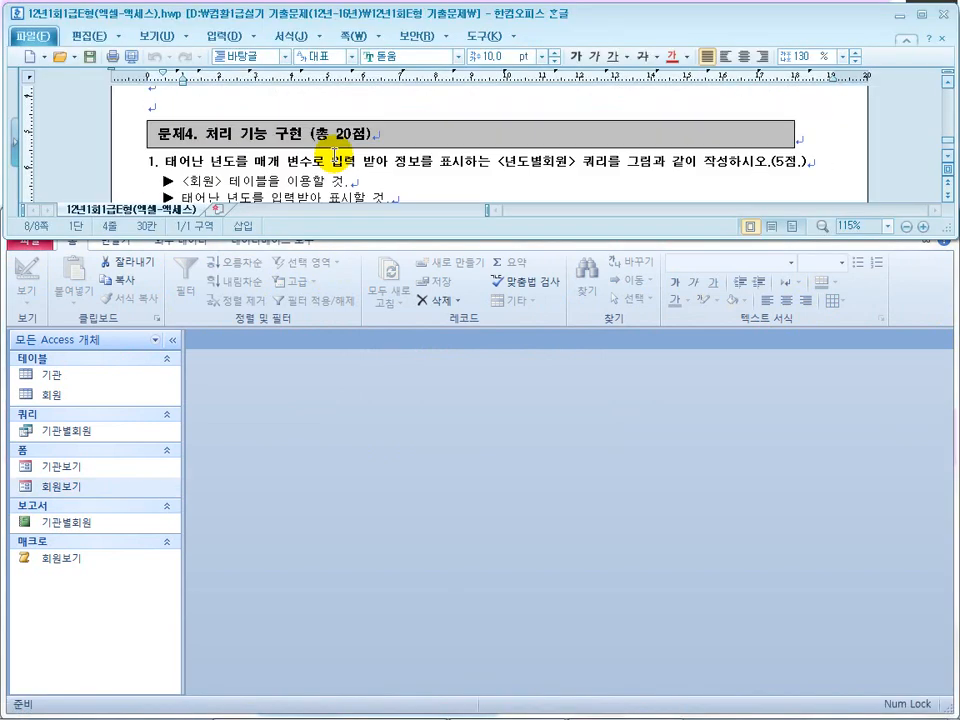
pyautogui.scroll(-1, 321, 180)
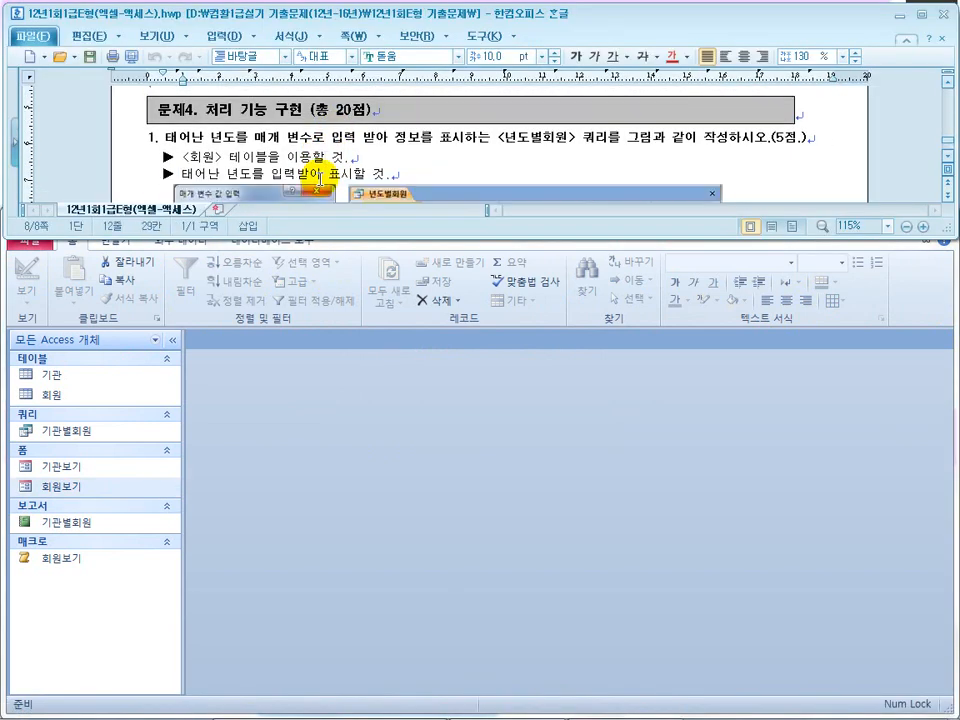
pyautogui.click(276, 420)
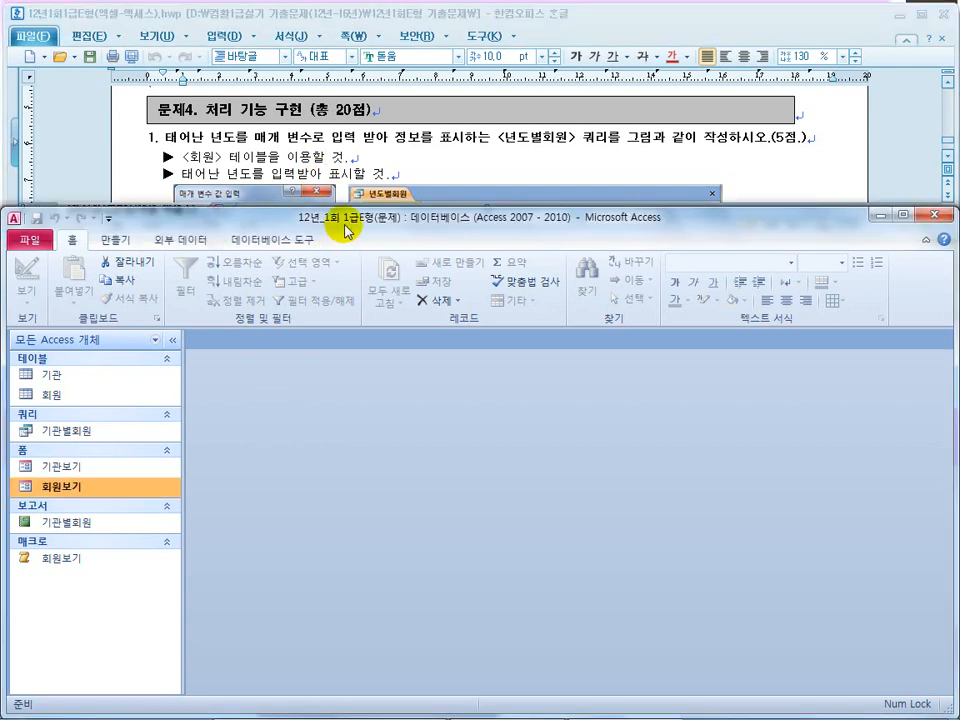
pyautogui.moveTo(262, 137); pyautogui.dragTo(322, 137)
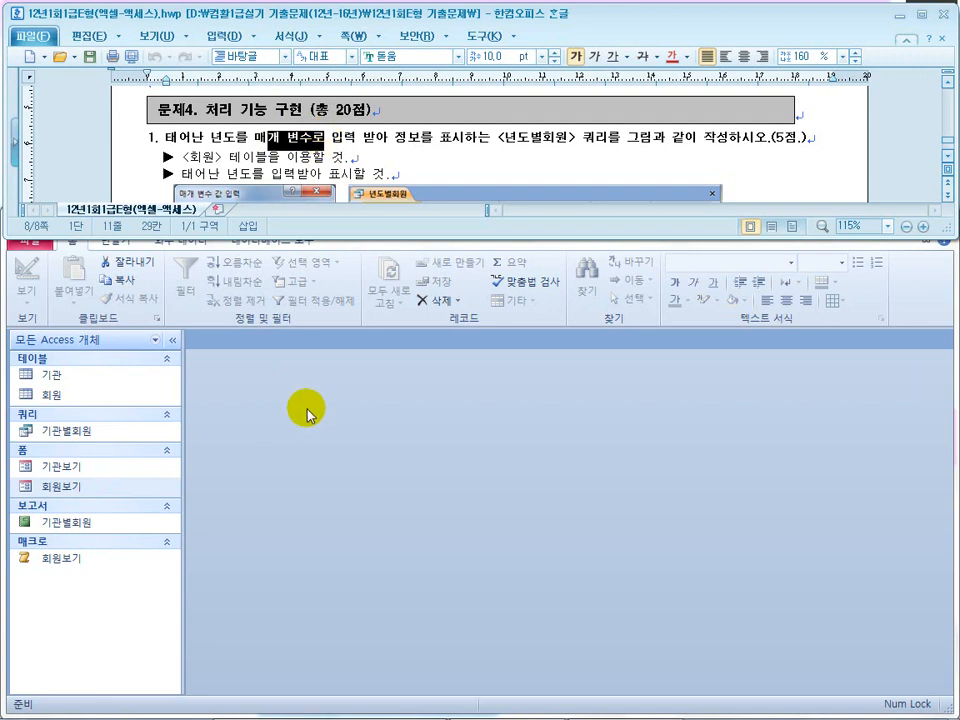
pyautogui.click(352, 146)
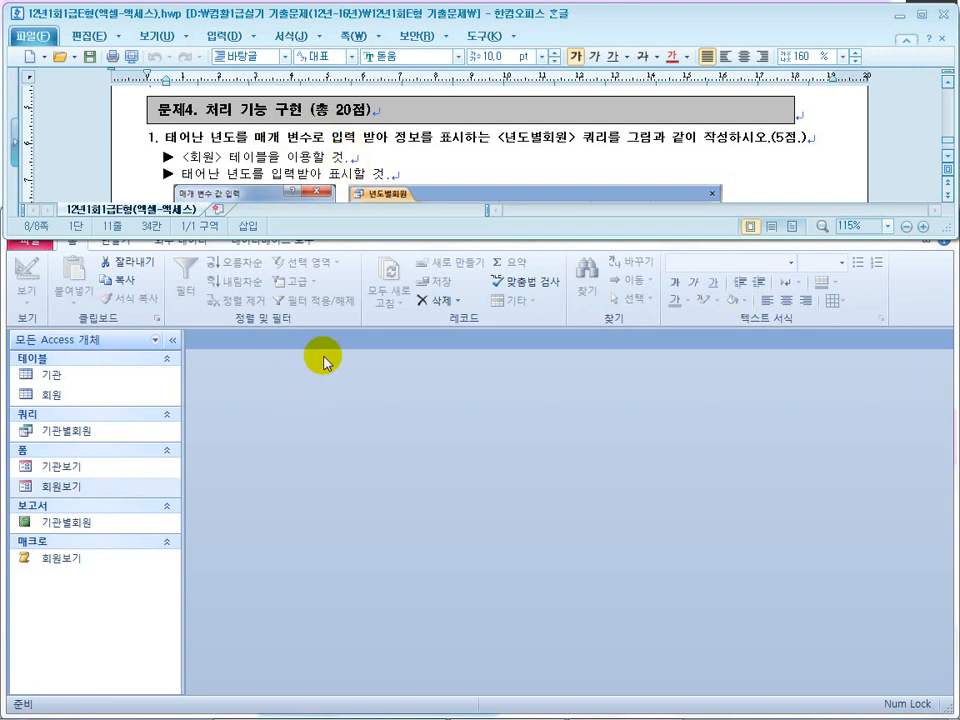
# Step: Return to Access and review the wizard types offered for a new query, dismissing the dialog without creating one
pyautogui.click(315, 454)
pyautogui.click(113, 240)
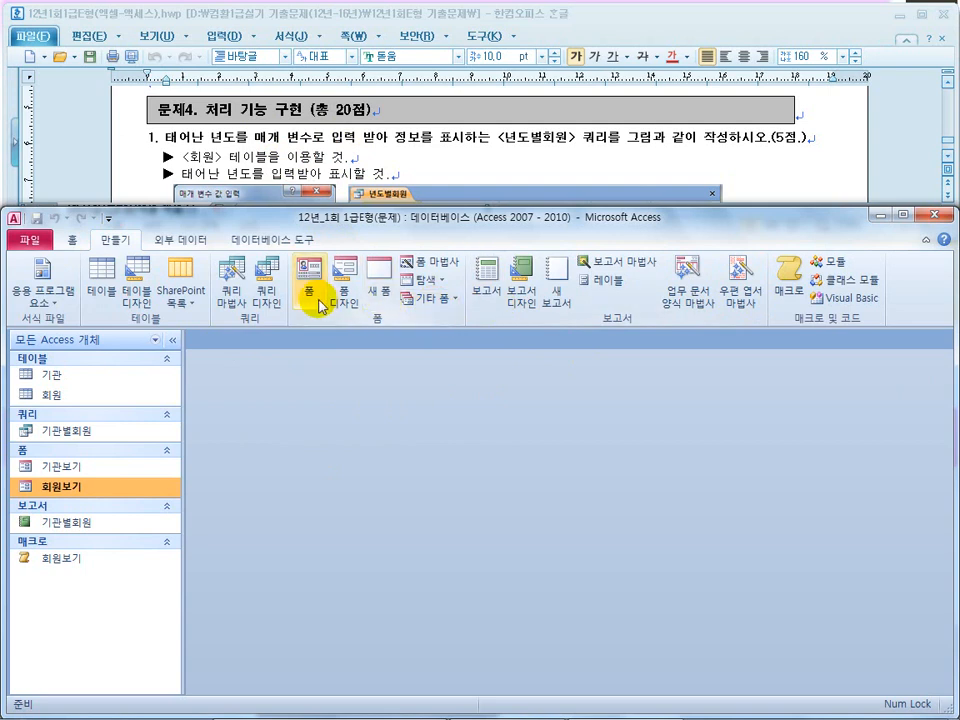
pyautogui.click(238, 295)
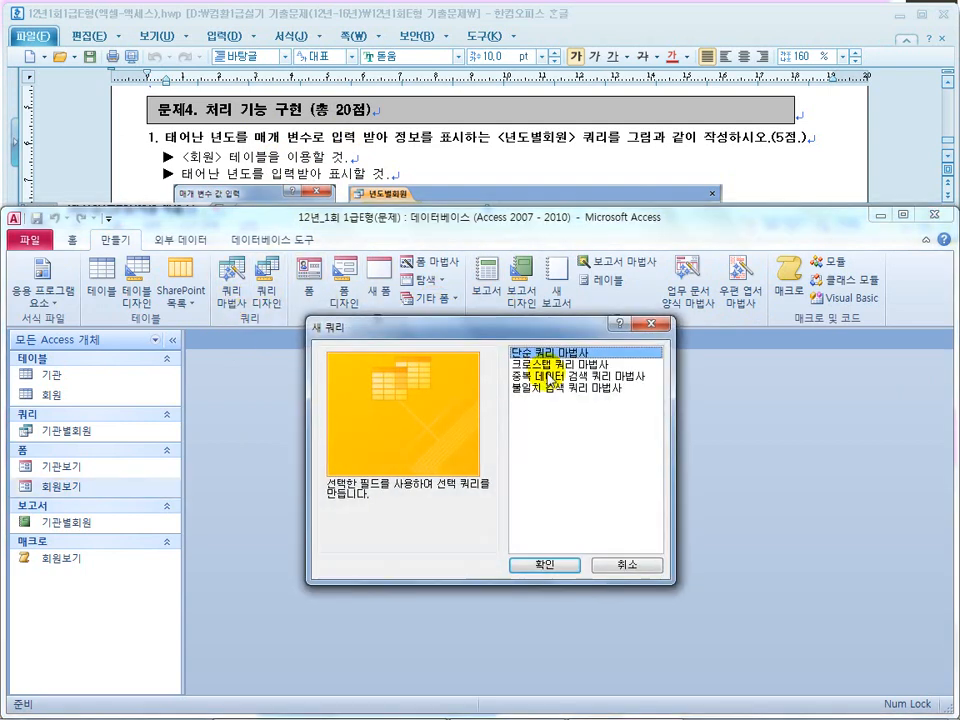
pyautogui.click(533, 364)
pyautogui.click(545, 377)
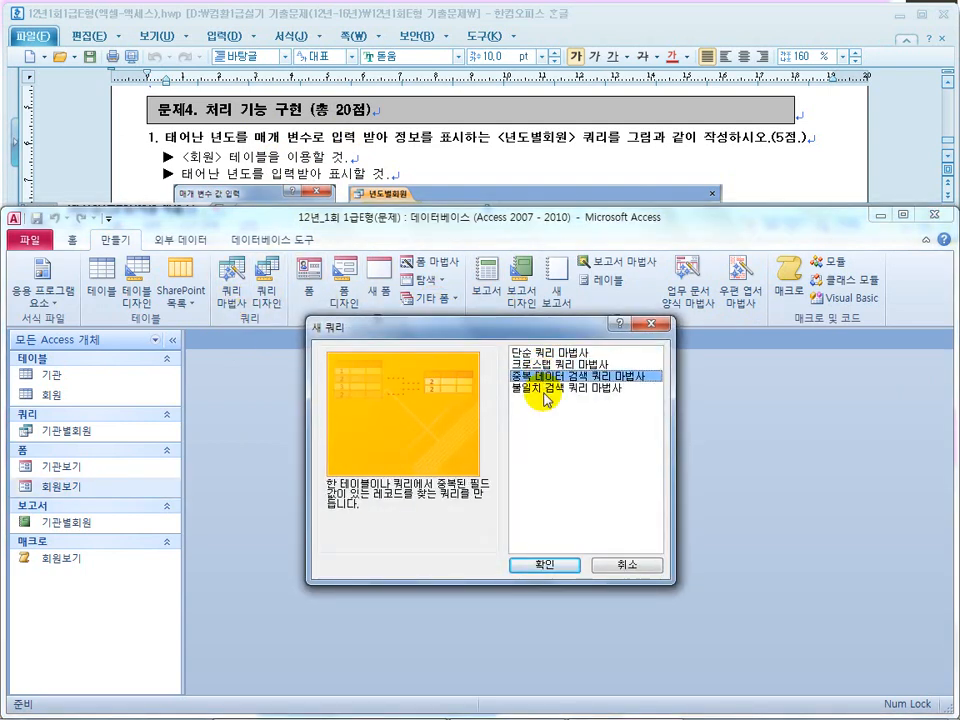
pyautogui.click(545, 389)
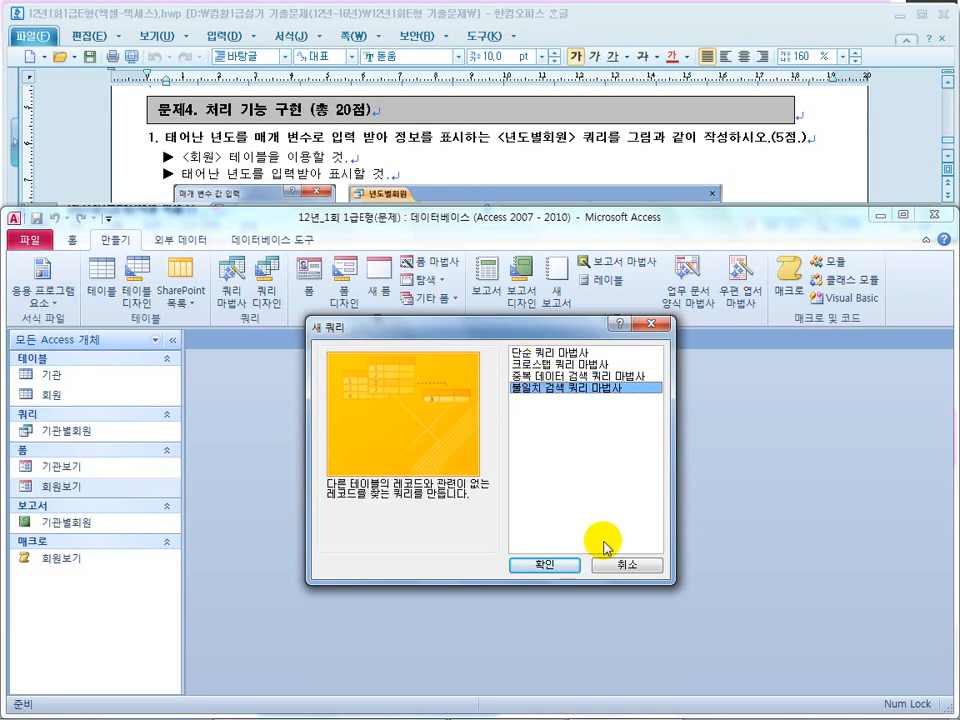
pyautogui.click(548, 353)
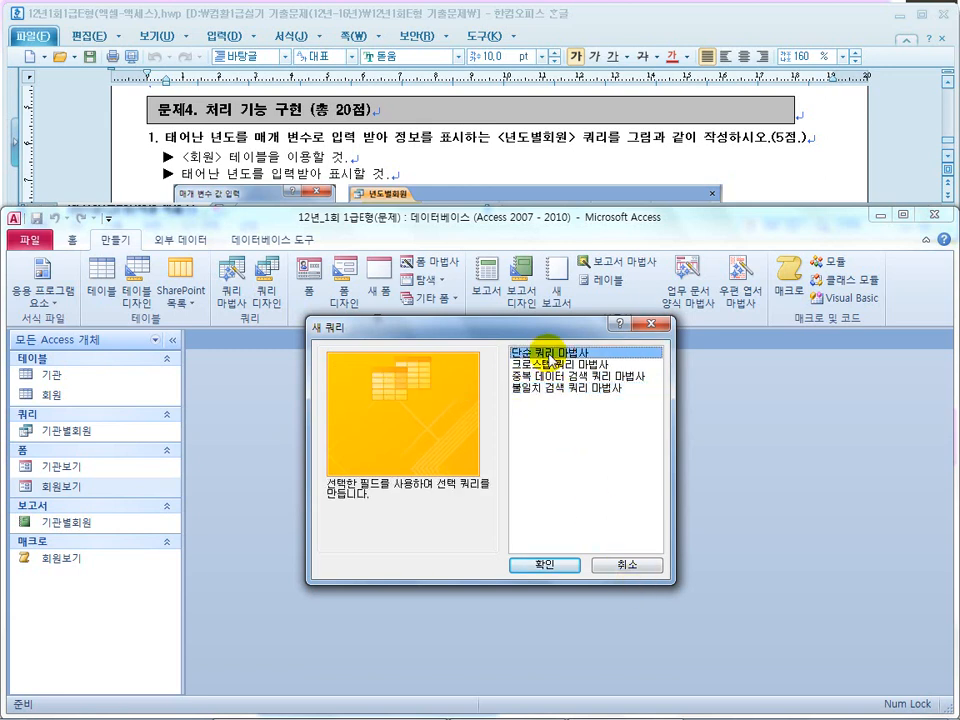
pyautogui.click(648, 566)
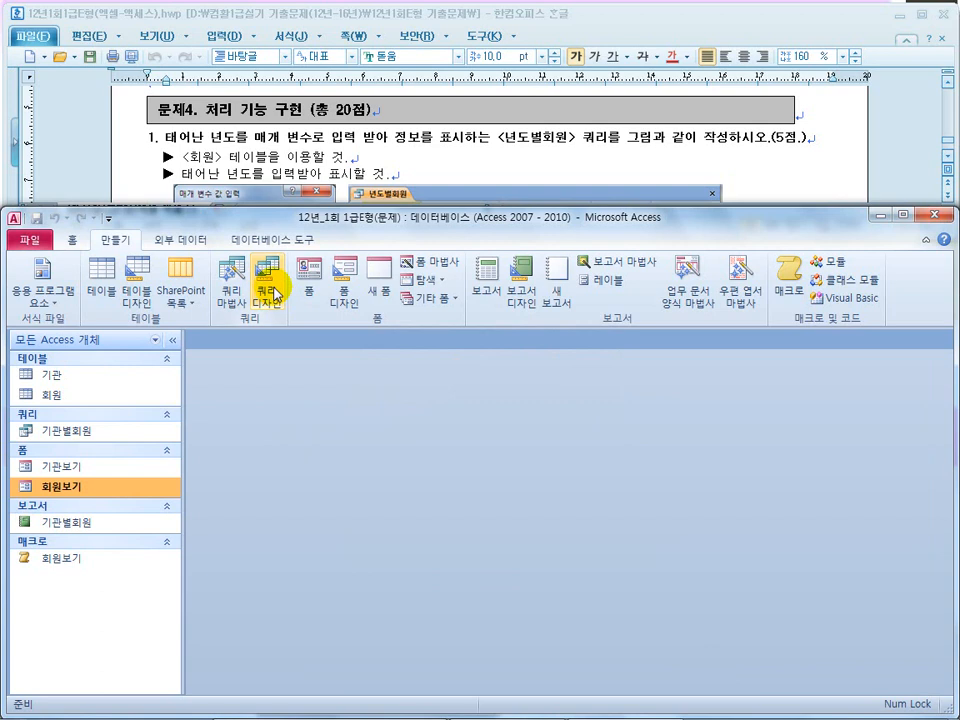
# Step: Create a new query in Design view based on the 회원 table
pyautogui.click(268, 290)
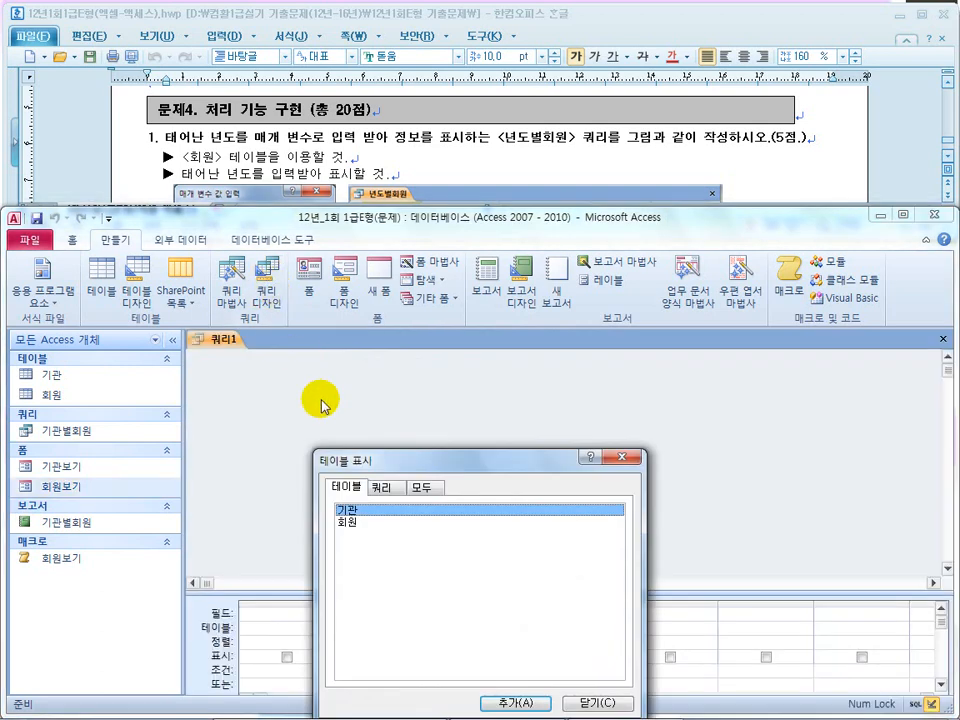
pyautogui.doubleClick(345, 520)
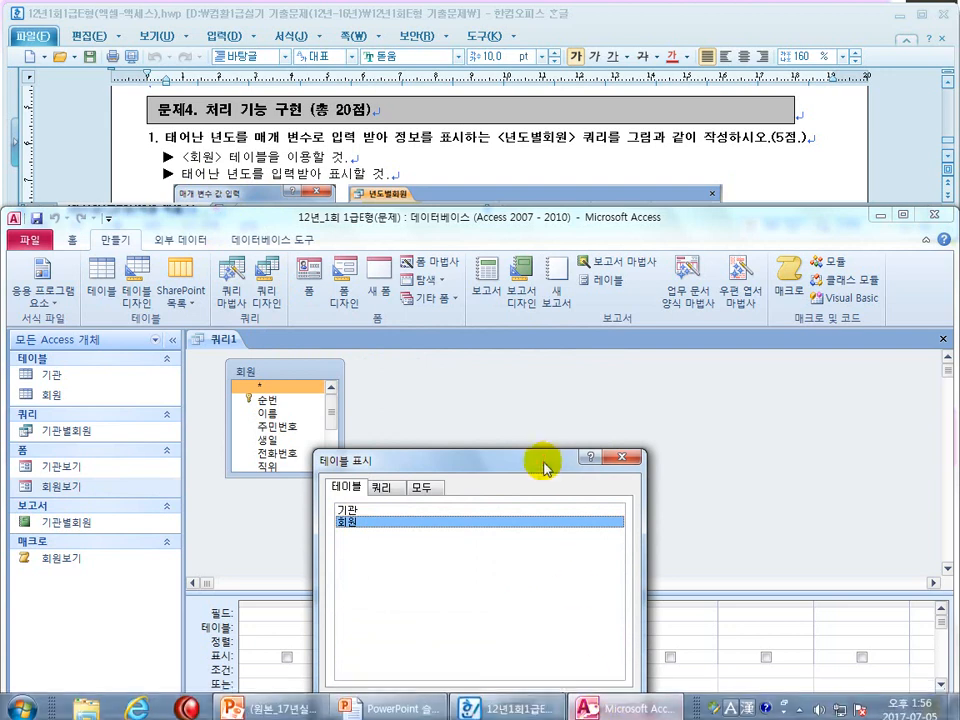
pyautogui.moveTo(546, 461); pyautogui.dragTo(627, 331)
pyautogui.click(681, 577)
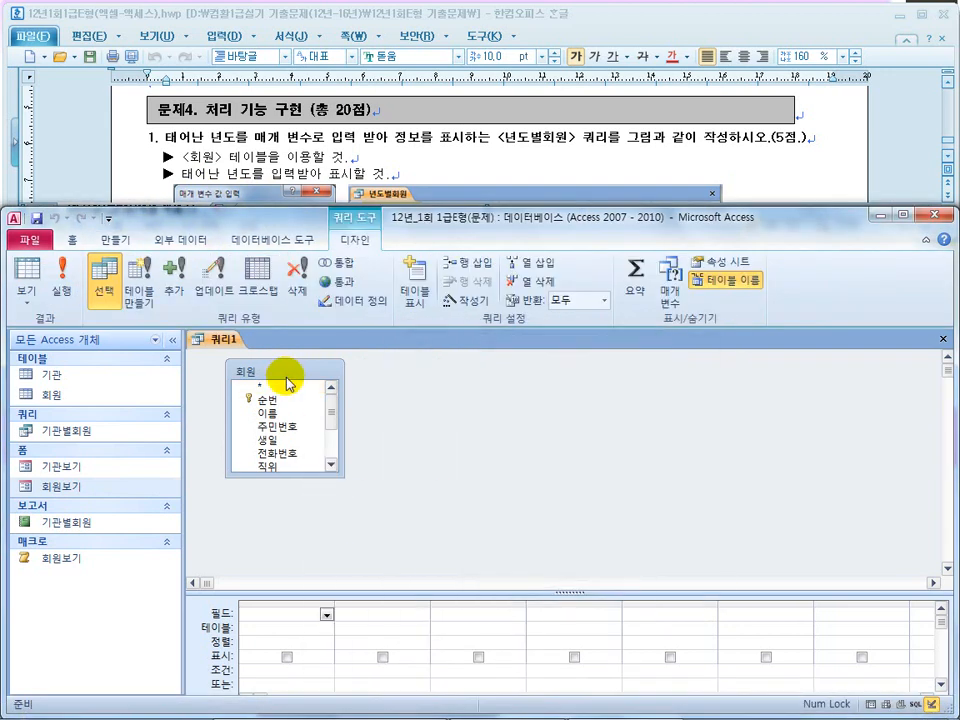
# Step: Consult the 년도별회원 sample result in the exam document and add the 회원 table's 이름 field to the query grid
pyautogui.click(314, 155)
pyautogui.scroll(-1, 314, 155)
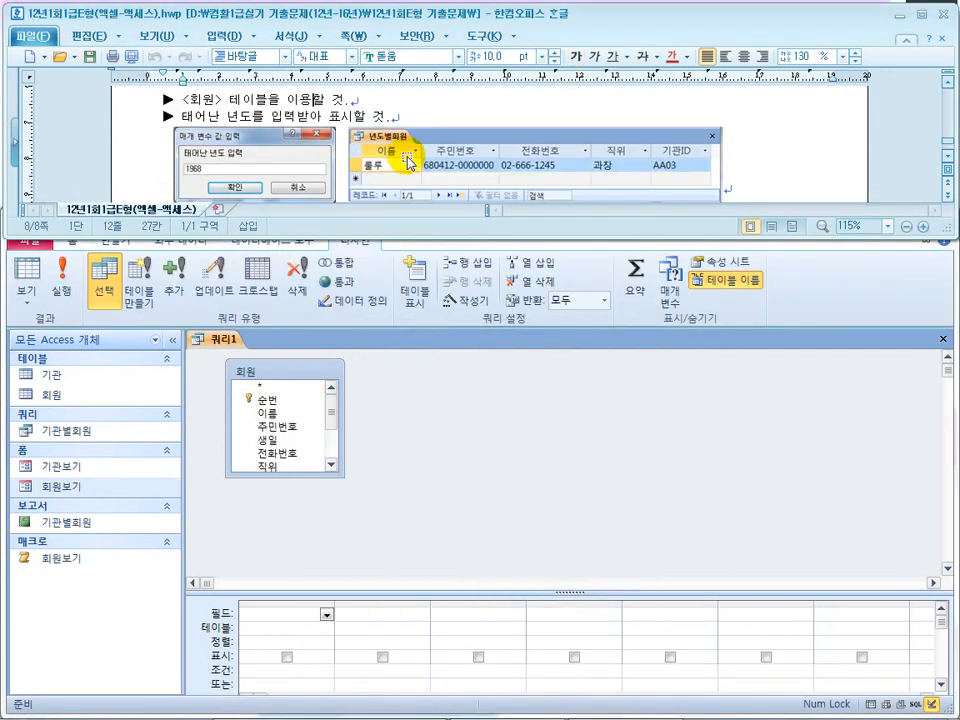
pyautogui.doubleClick(266, 412)
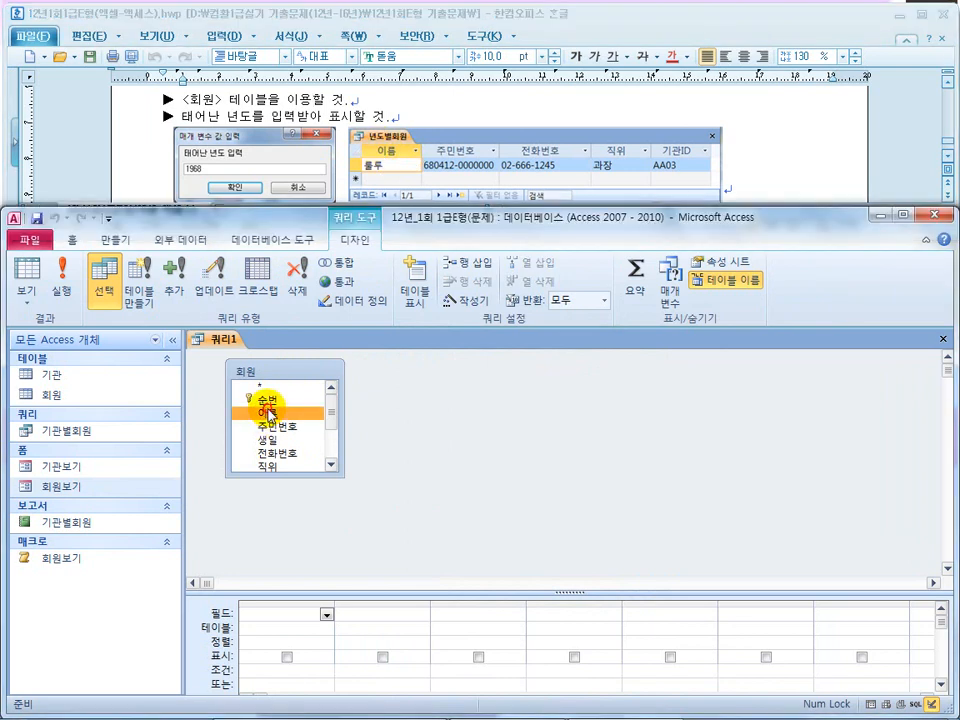
pyautogui.doubleClick(267, 413)
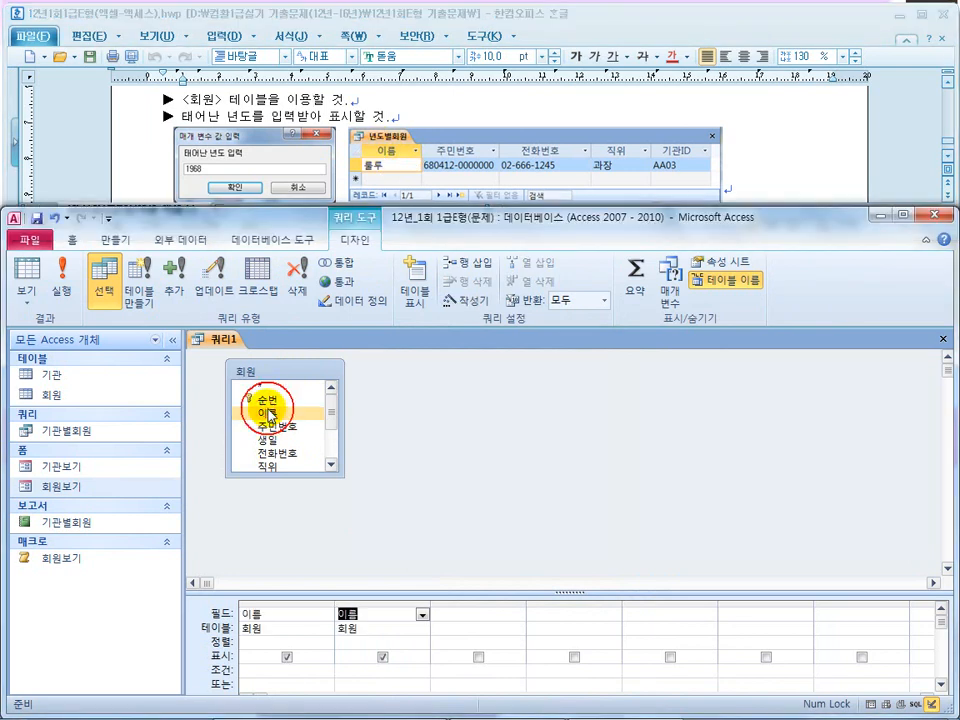
# Step: Delete the duplicate 이름 column from the query grid
pyautogui.click(362, 603)
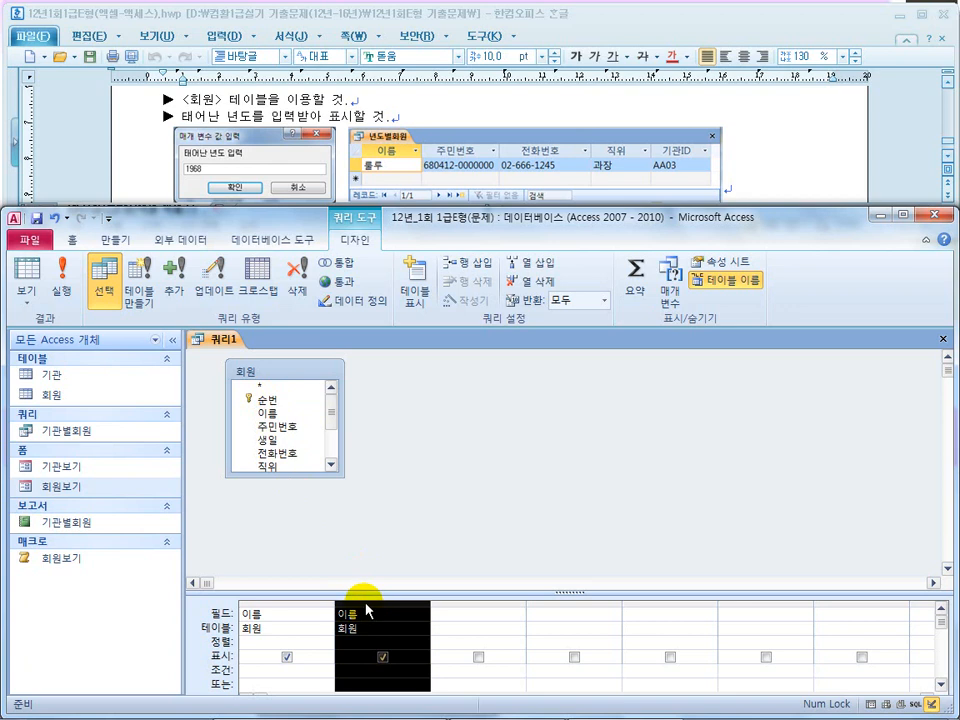
pyautogui.press('Delete')
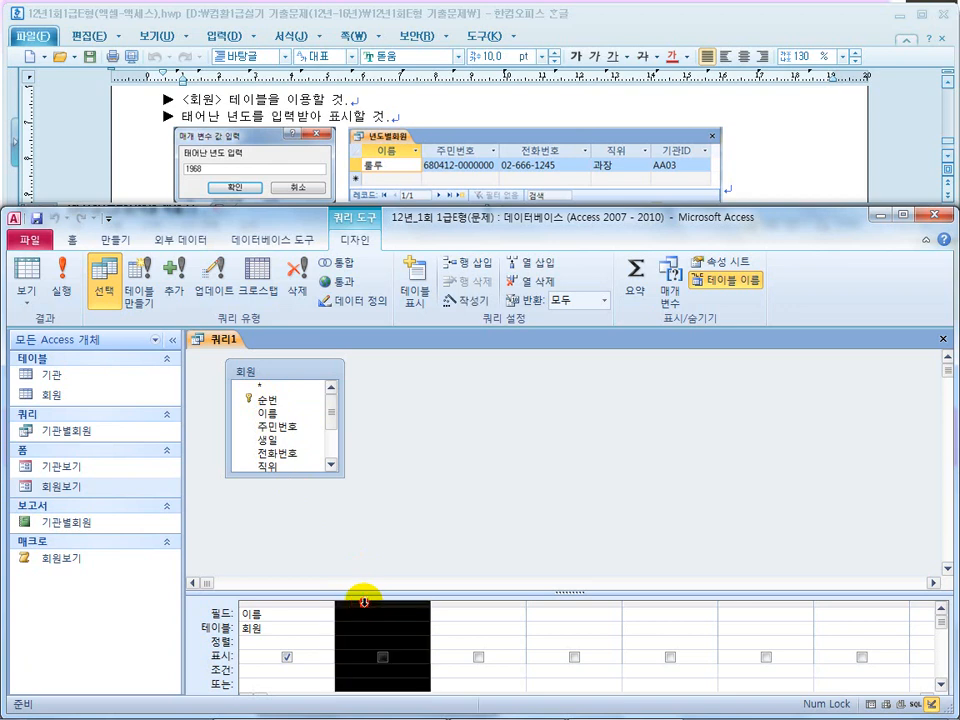
pyautogui.click(363, 602)
pyautogui.click(364, 616)
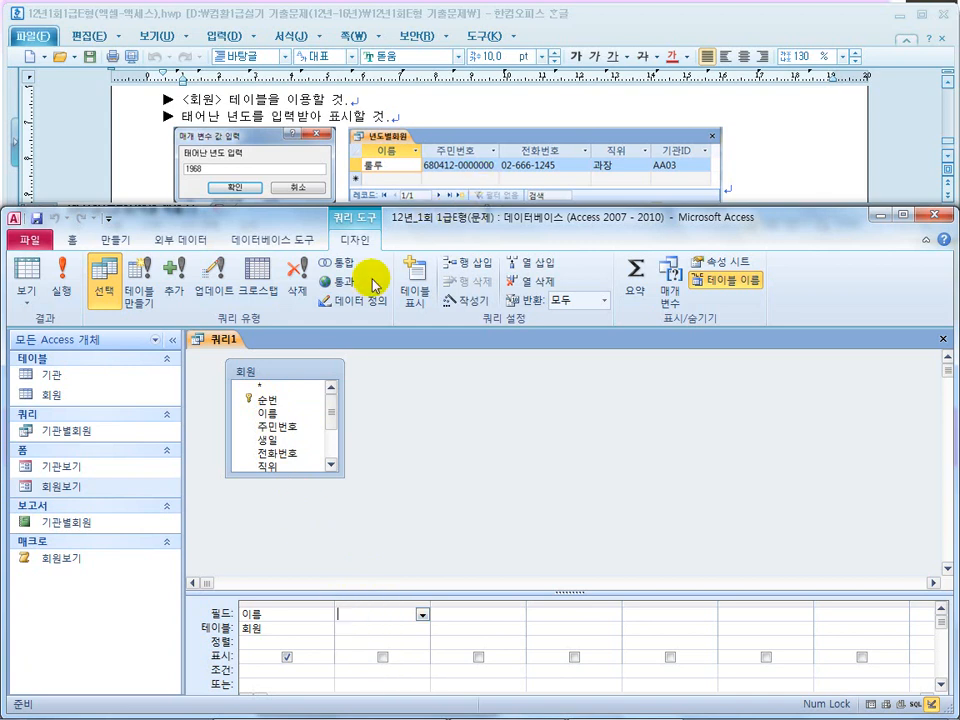
# Step: Add the 주민번호, 전화번호, 직위 and 기관ID fields of the 회원 table to the query grid after 이름
pyautogui.doubleClick(290, 437)
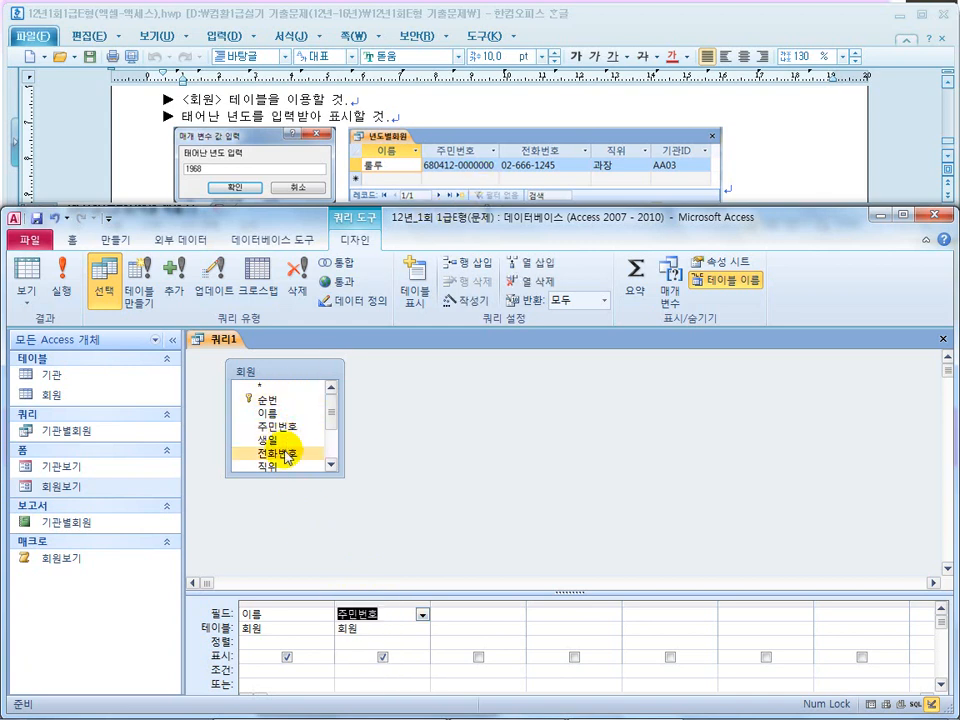
pyautogui.doubleClick(285, 456)
pyautogui.click(330, 464)
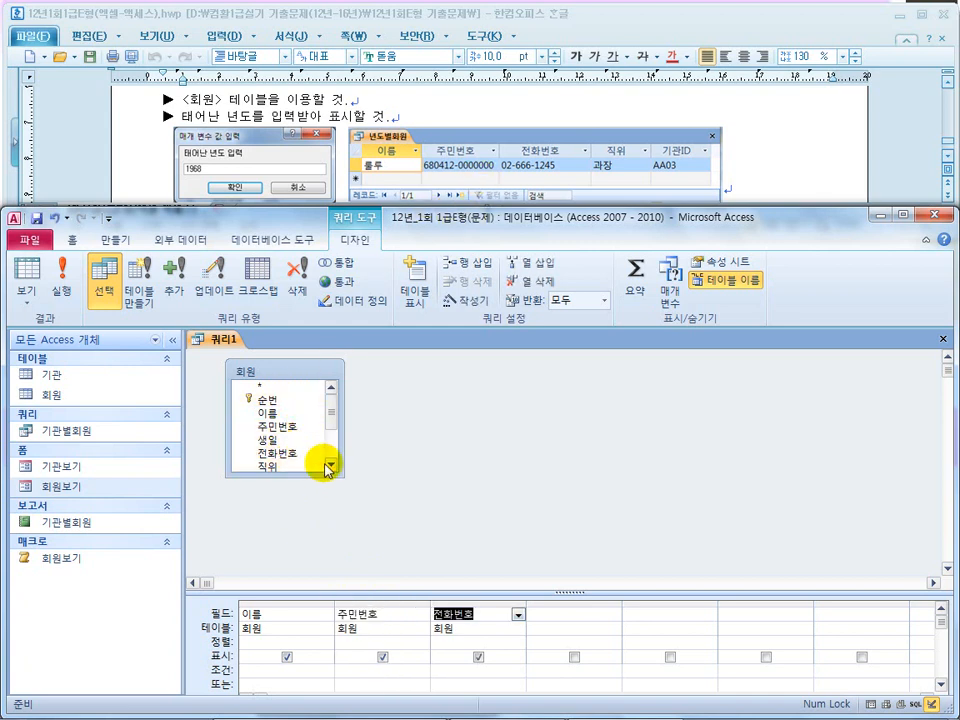
pyautogui.click(330, 464)
pyautogui.doubleClick(272, 441)
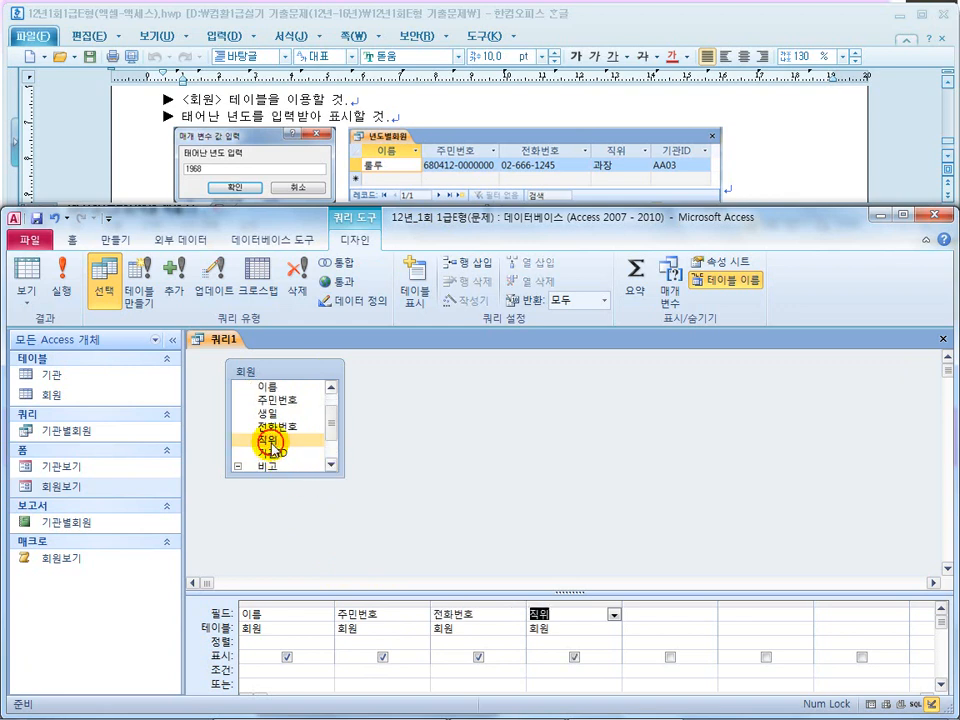
pyautogui.doubleClick(276, 458)
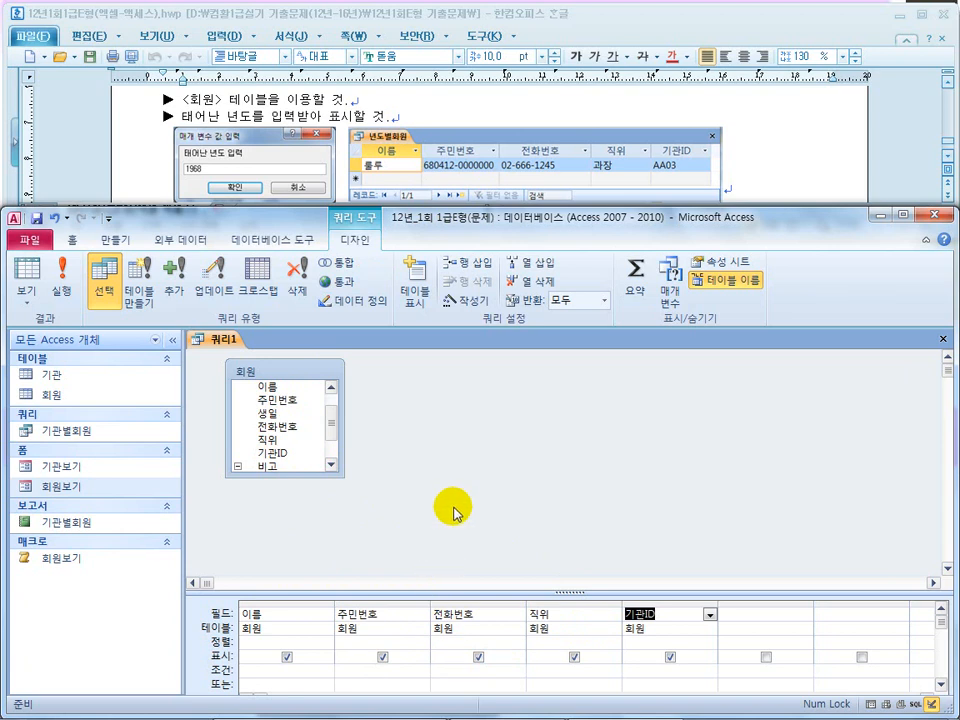
# Step: Try the query's 모든 필드 출력 property at 예, restore it to 아니요, and close the property sheet
pyautogui.click(570, 456)
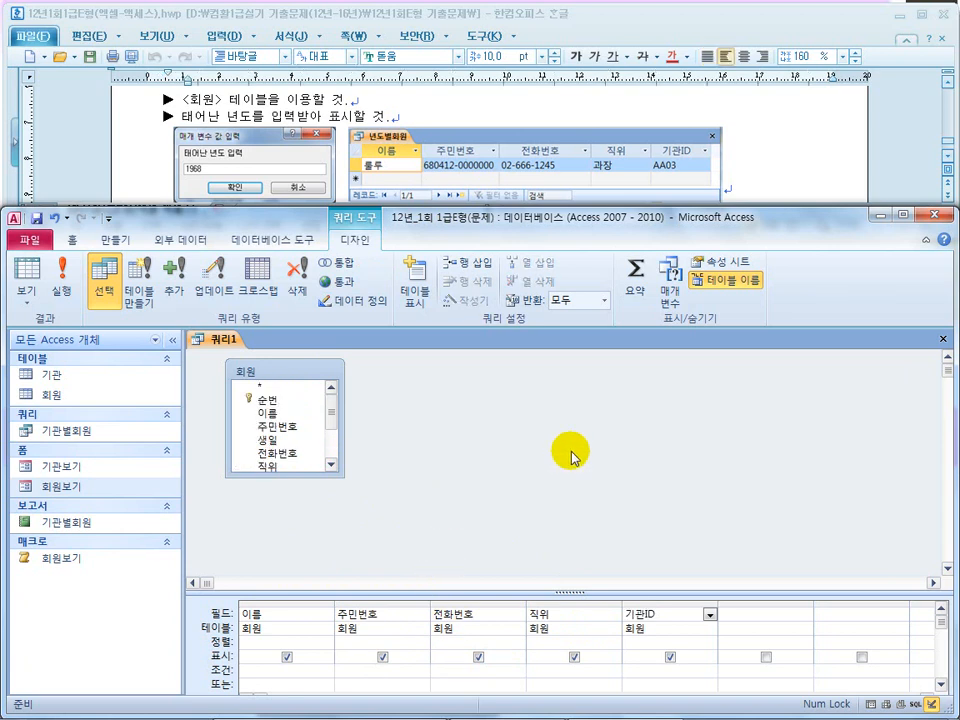
pyautogui.rightClick(536, 435)
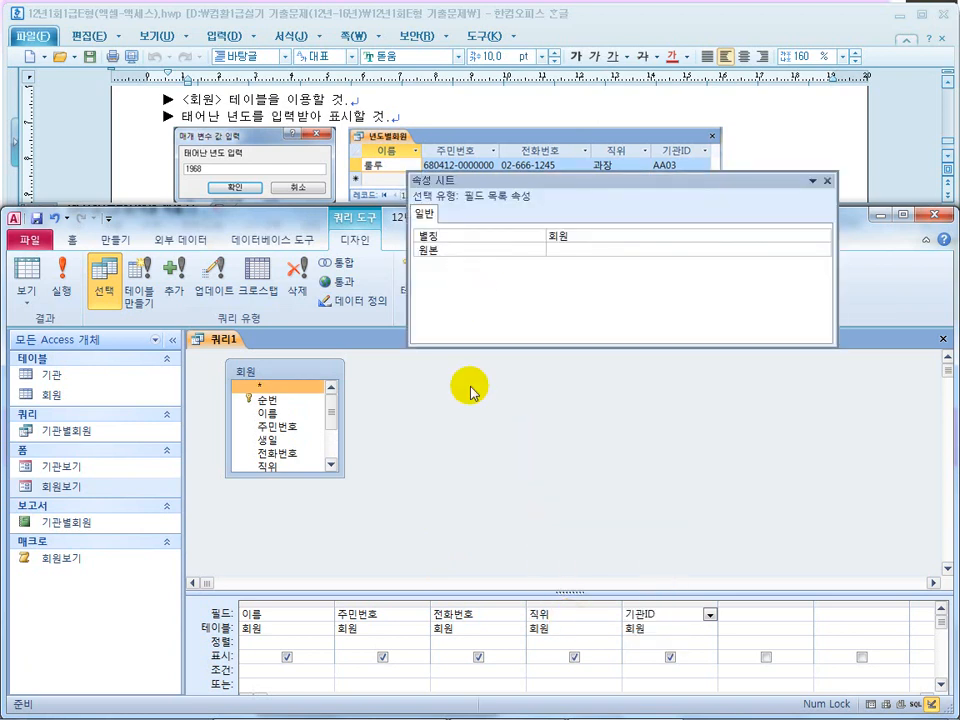
pyautogui.rightClick(474, 420)
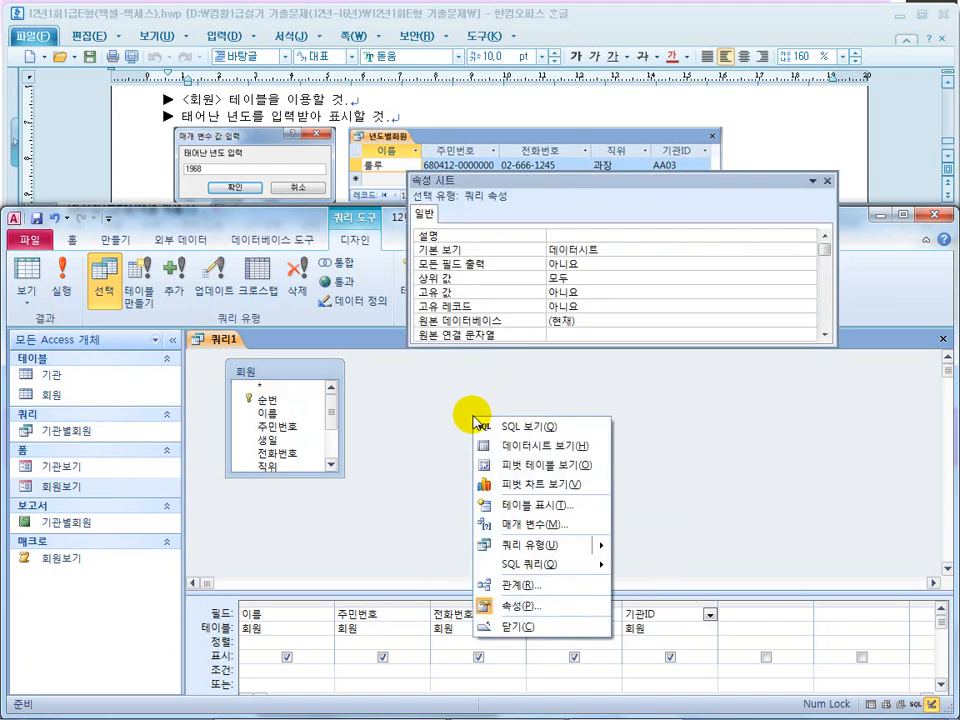
pyautogui.click(583, 264)
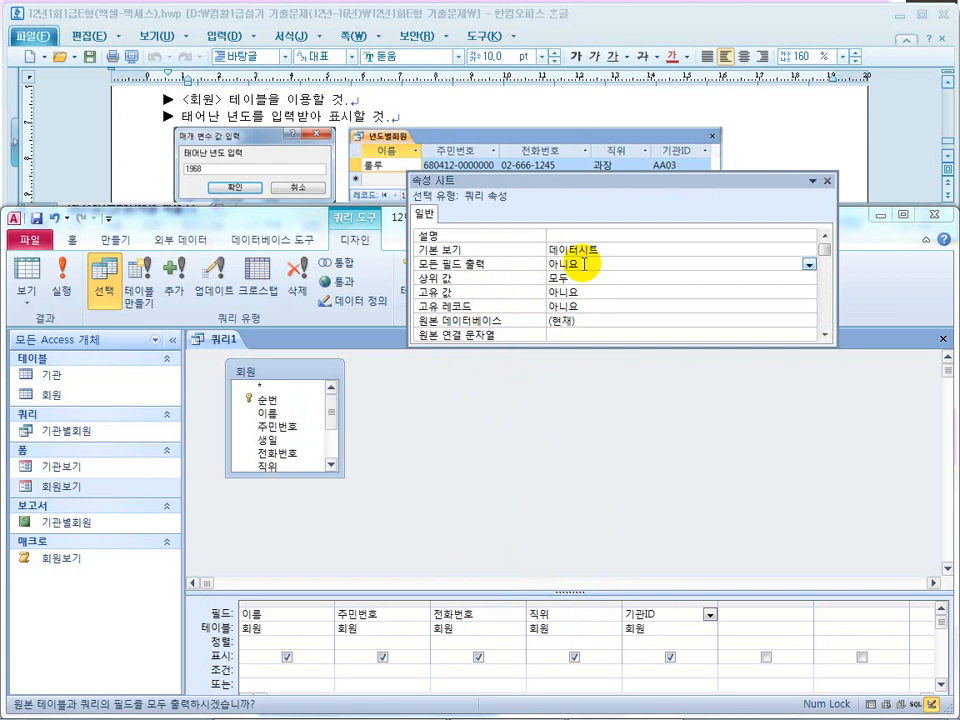
pyautogui.doubleClick(583, 264)
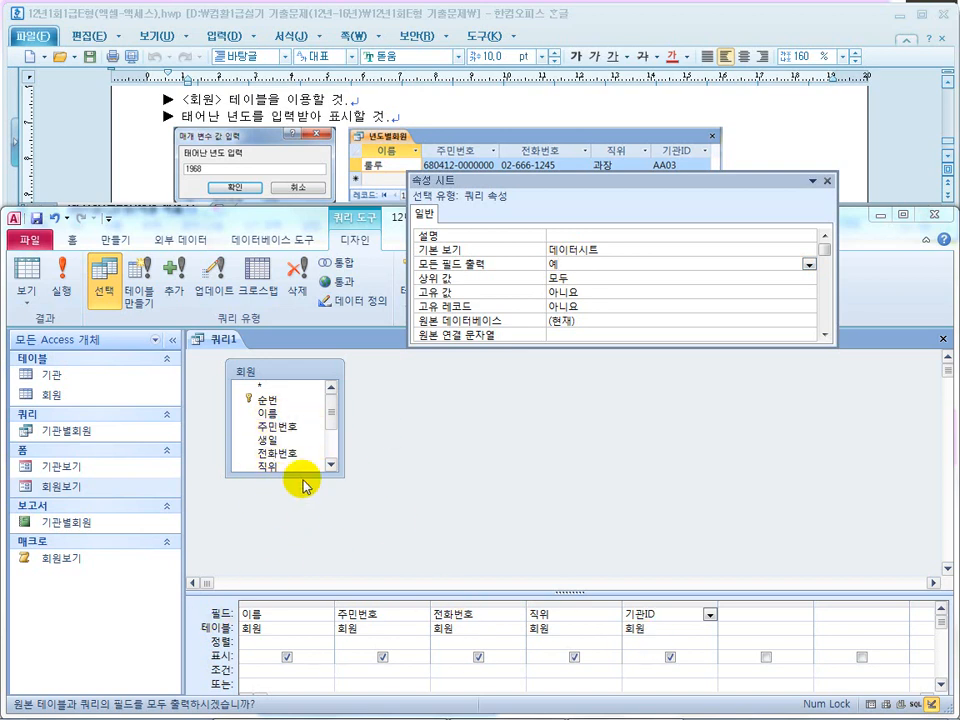
pyautogui.click(597, 263)
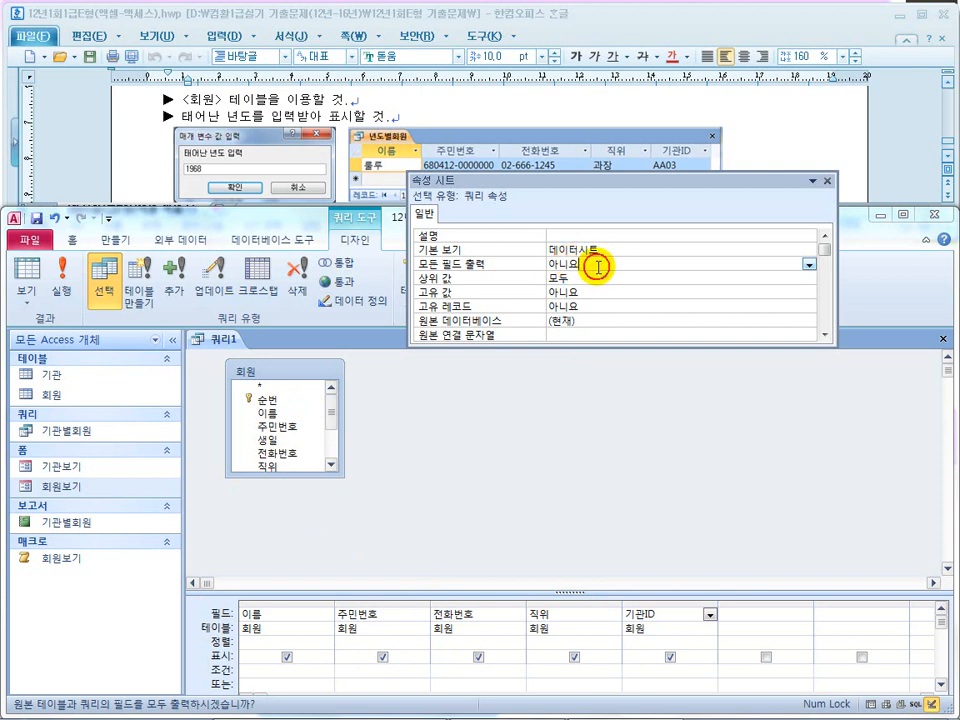
pyautogui.click(826, 181)
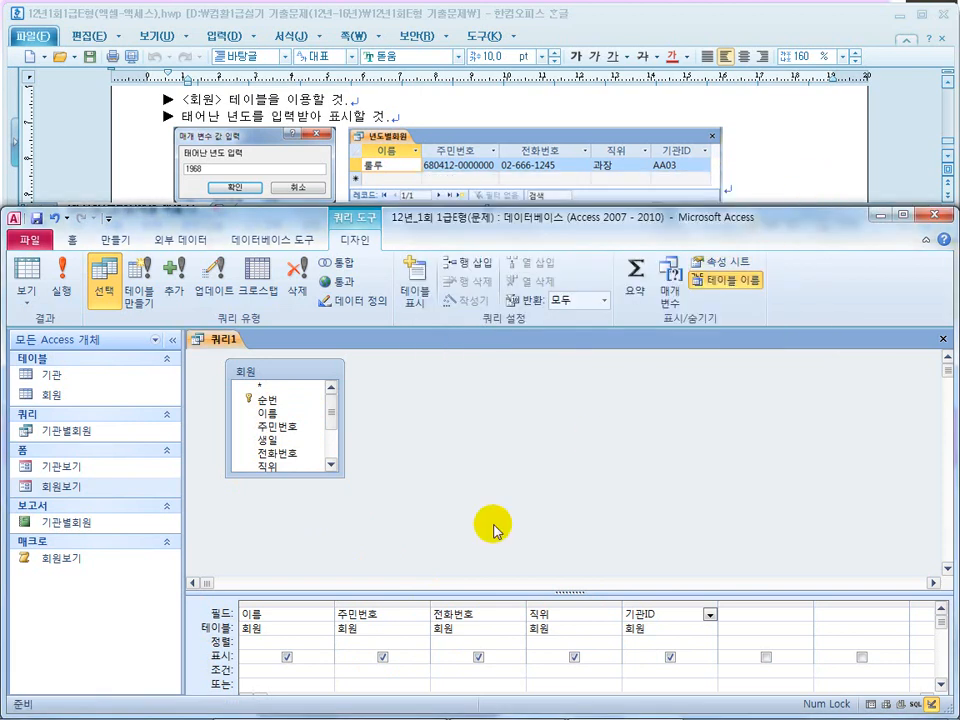
# Step: Run the query to preview its fields, return to Design view, and reread the birth-year input requirement in the exam document
pyautogui.click(63, 290)
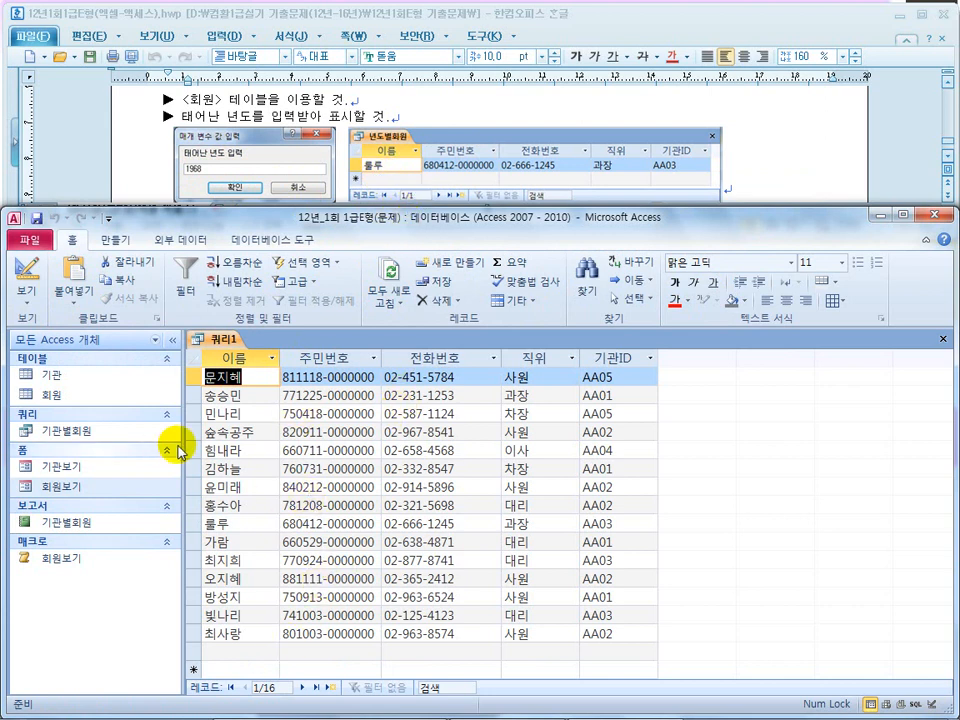
pyautogui.click(20, 270)
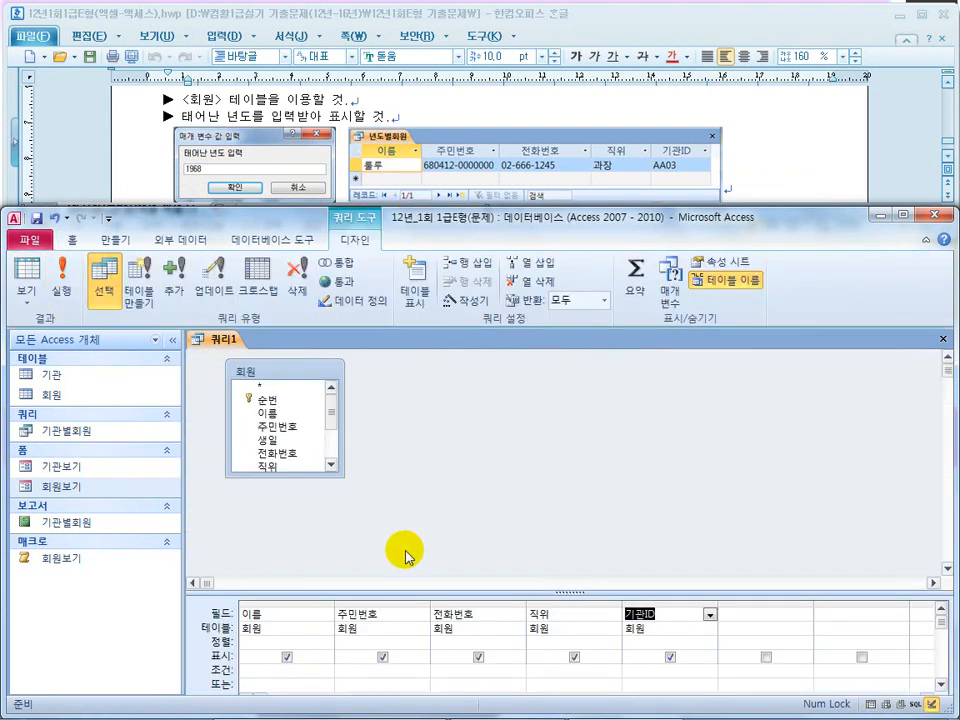
pyautogui.click(332, 101)
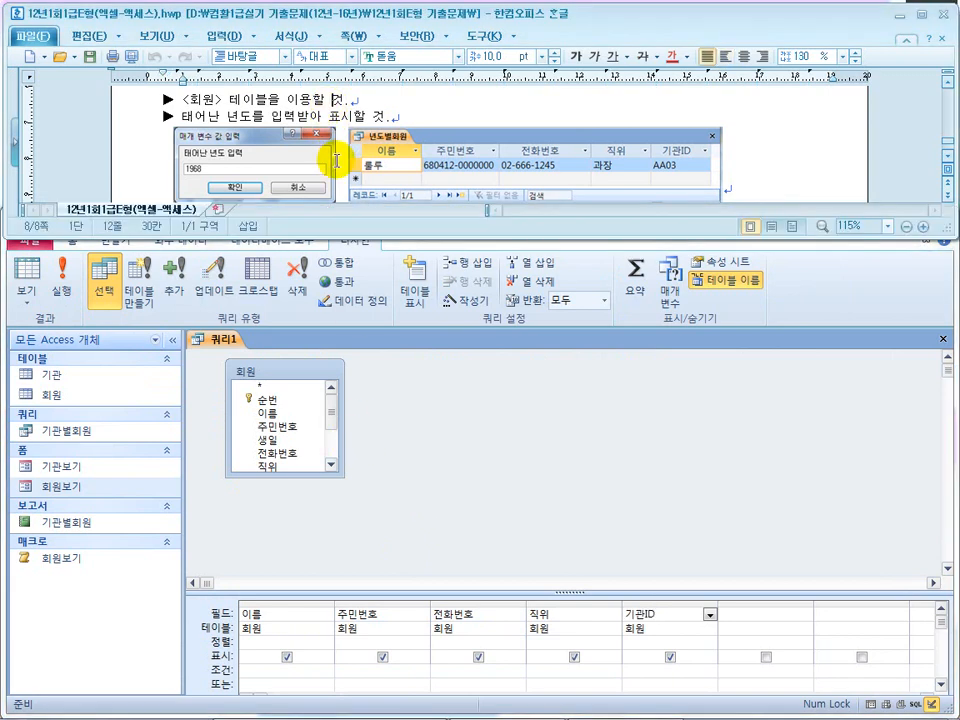
pyautogui.scroll(1, 337, 160)
pyautogui.moveTo(236, 144); pyautogui.dragTo(333, 144)
pyautogui.scroll(-1, 333, 151)
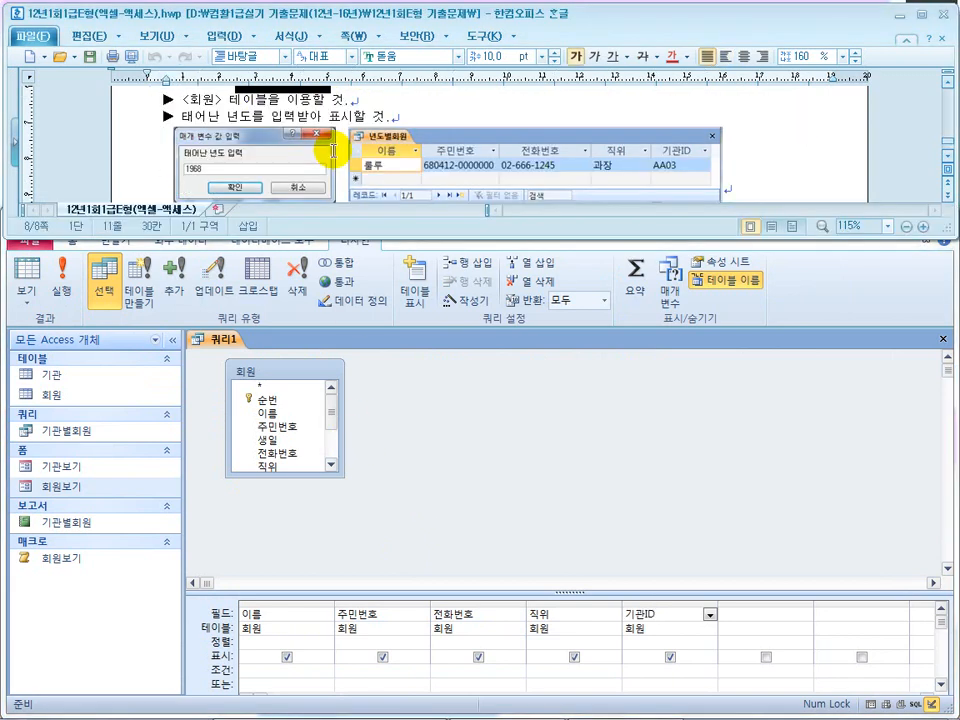
pyautogui.scroll(-1, 260, 140)
pyautogui.scroll(1, 242, 133)
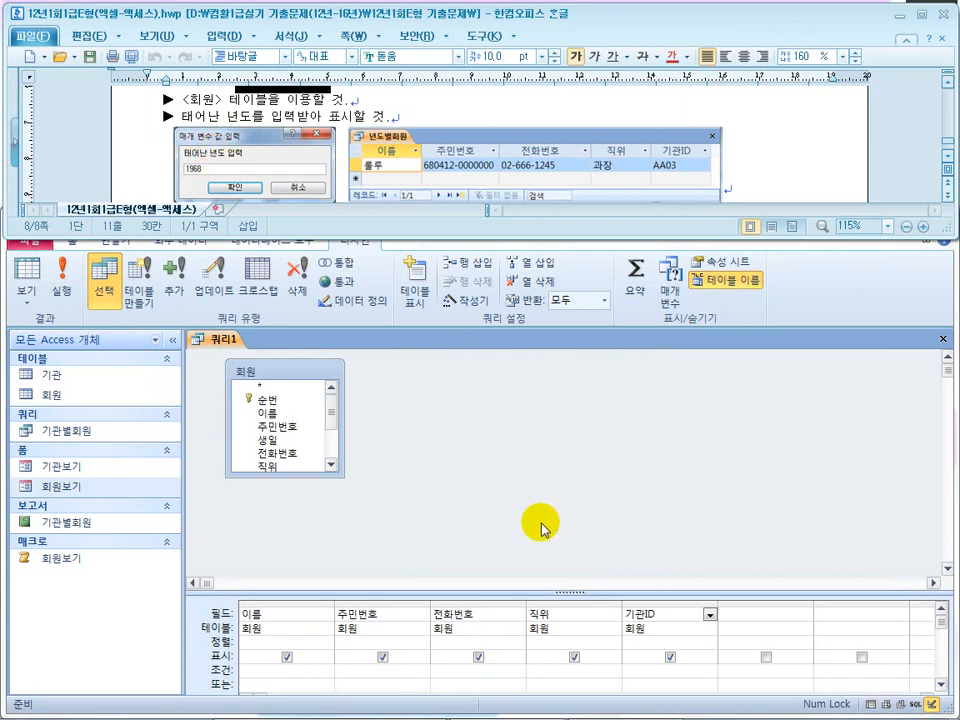
pyautogui.moveTo(254, 118); pyautogui.dragTo(296, 118)
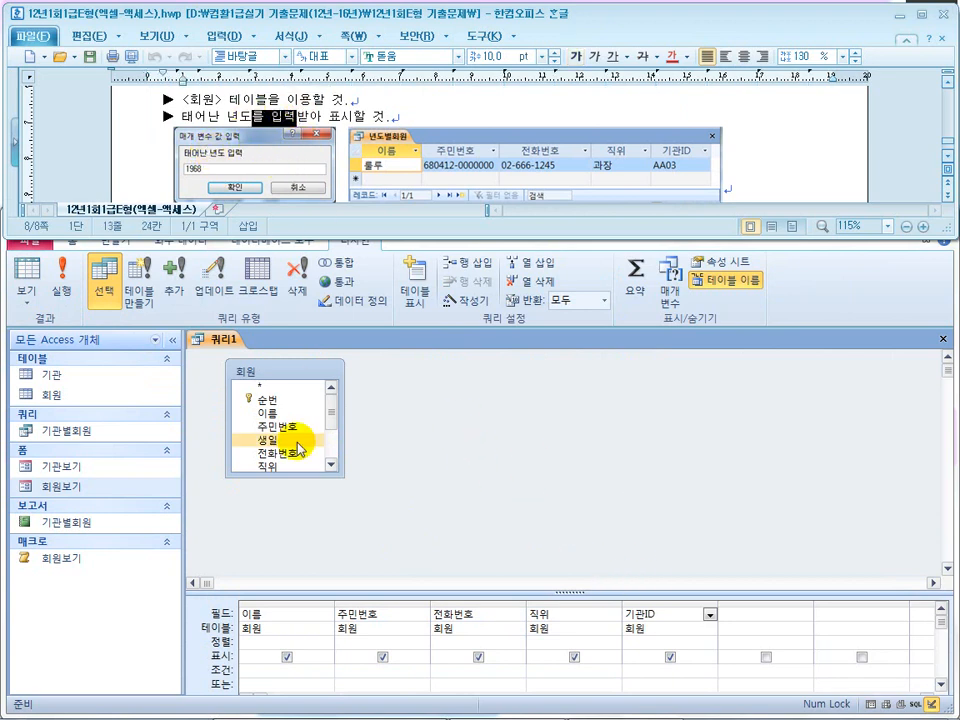
# Step: Add the 생일 field as a hidden column, change its expression to year(생일), and fit the column width to its contents
pyautogui.doubleClick(276, 440)
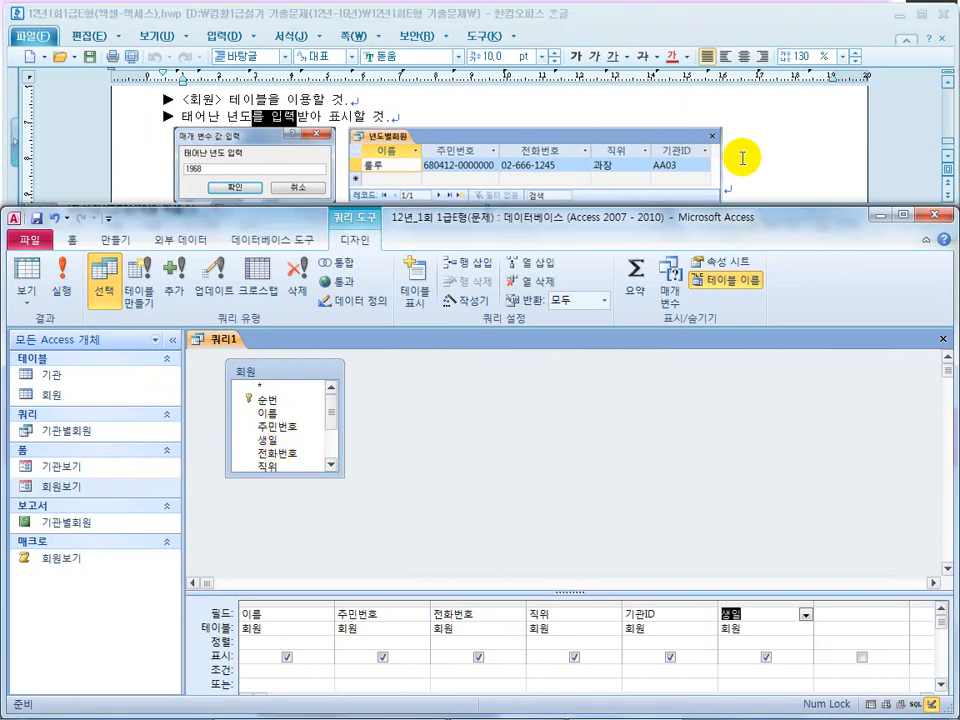
pyautogui.click(766, 658)
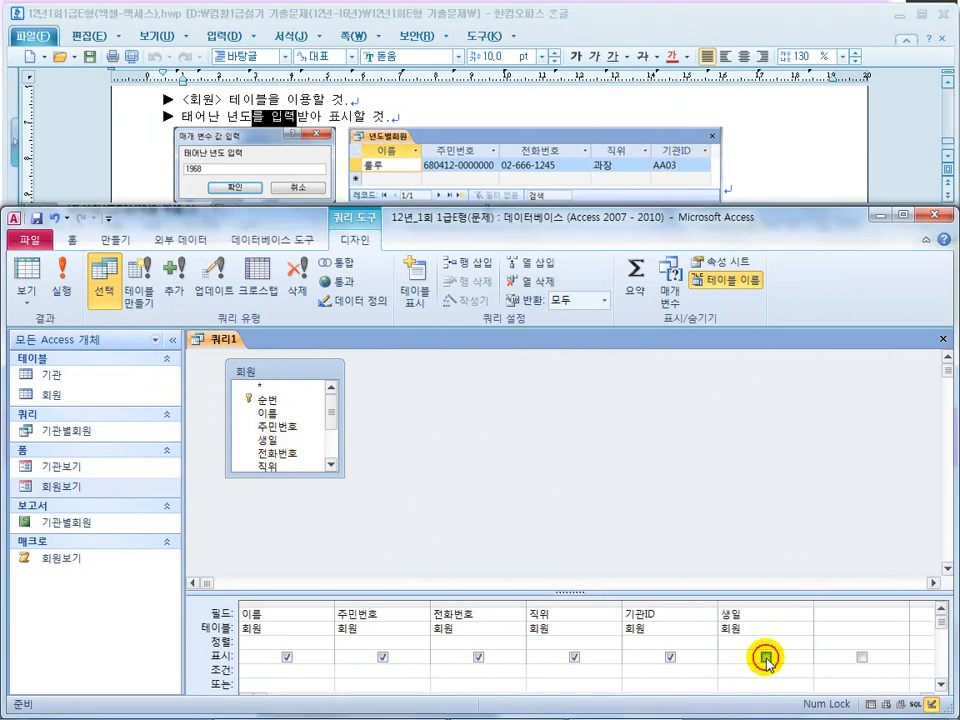
pyautogui.click(747, 617)
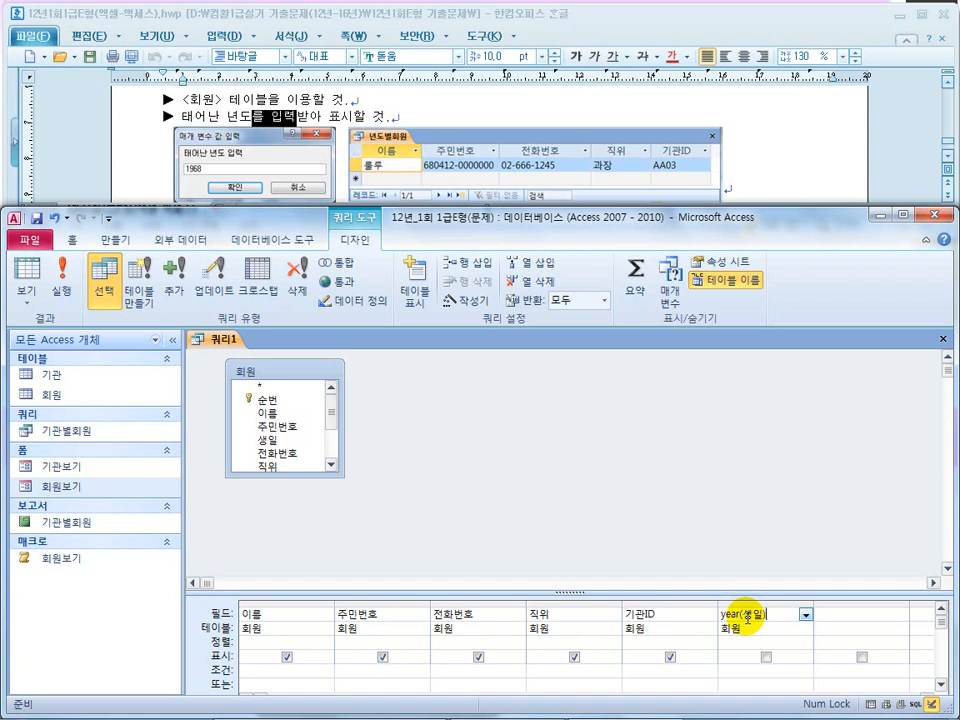
pyautogui.press('Return')
pyautogui.doubleClick(745, 614)
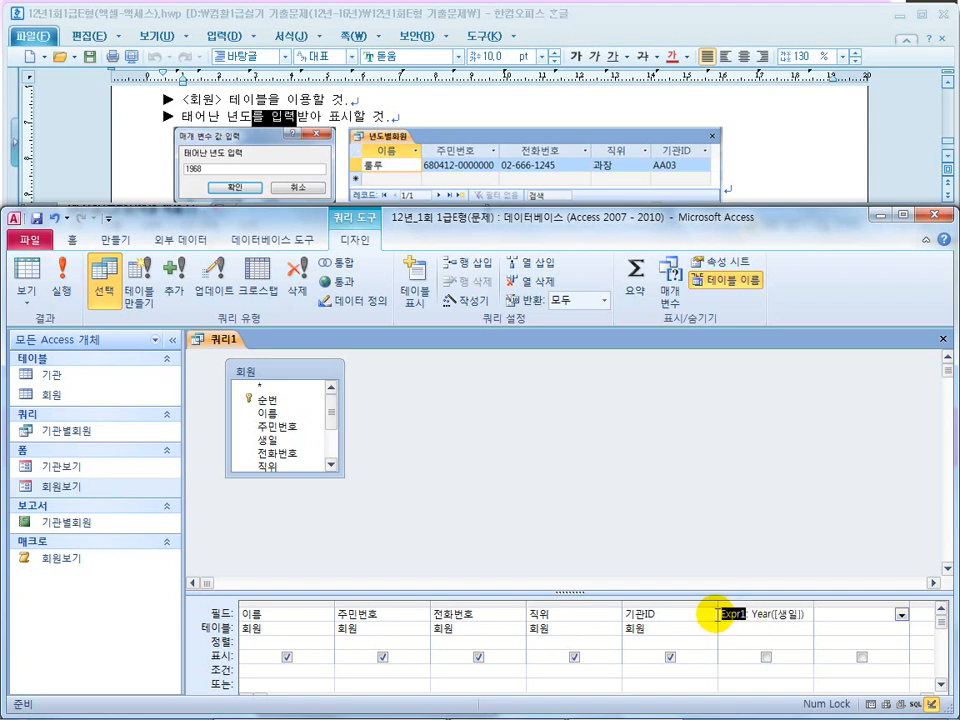
pyautogui.doubleClick(815, 606)
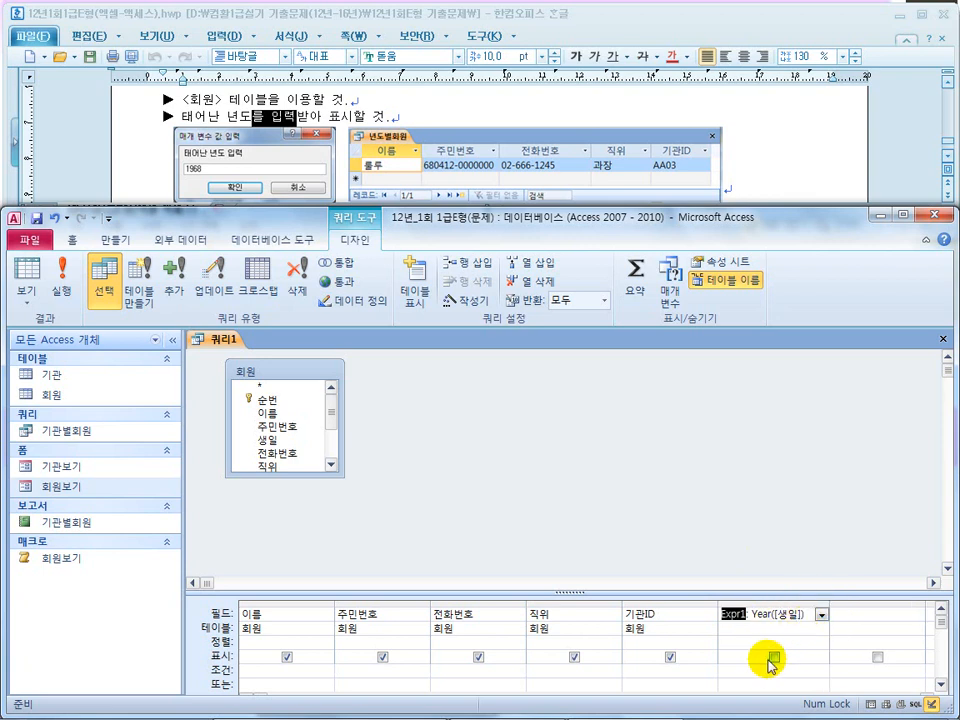
# Step: Set the criterion of the year(생일) column to [태어난 년도 입력], keeping the column hidden from the output
pyautogui.click(722, 680)
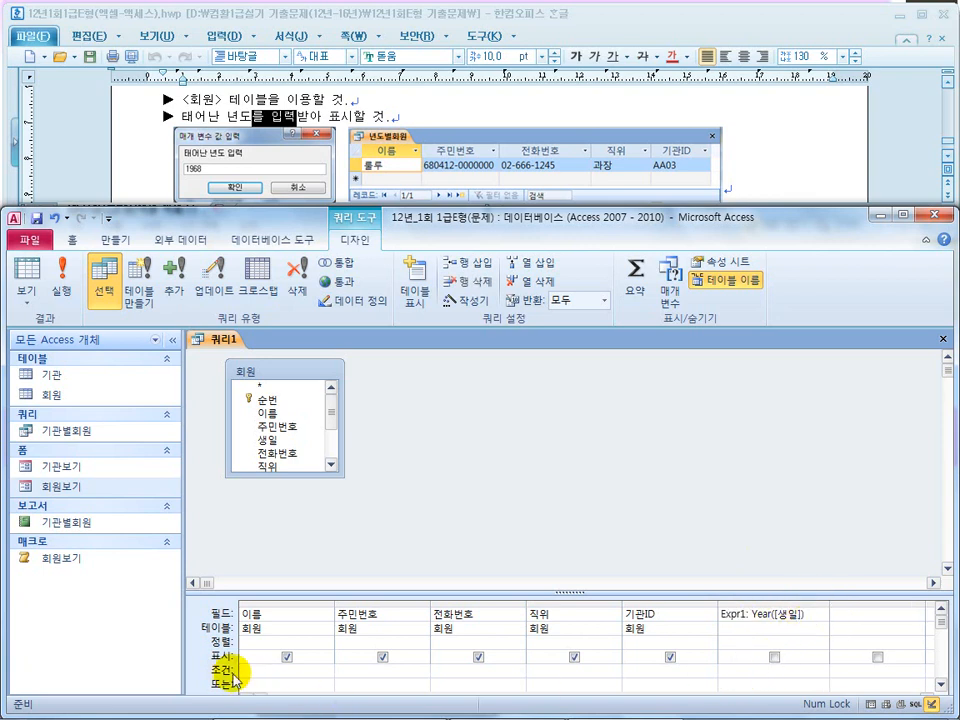
pyautogui.write('[태어난 년도 입력]')
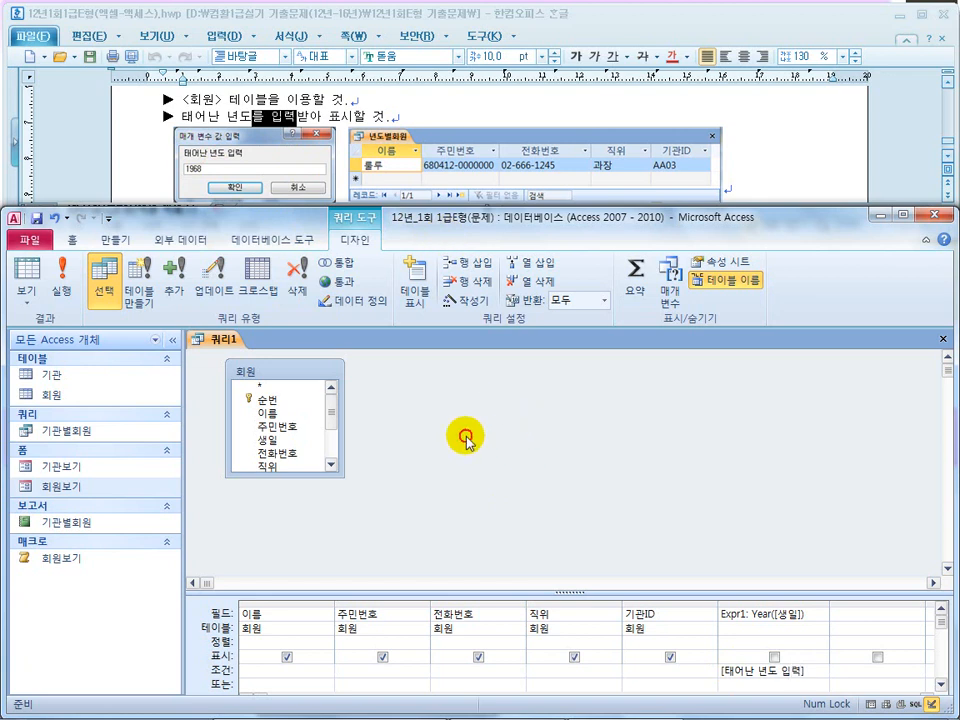
pyautogui.click(774, 657)
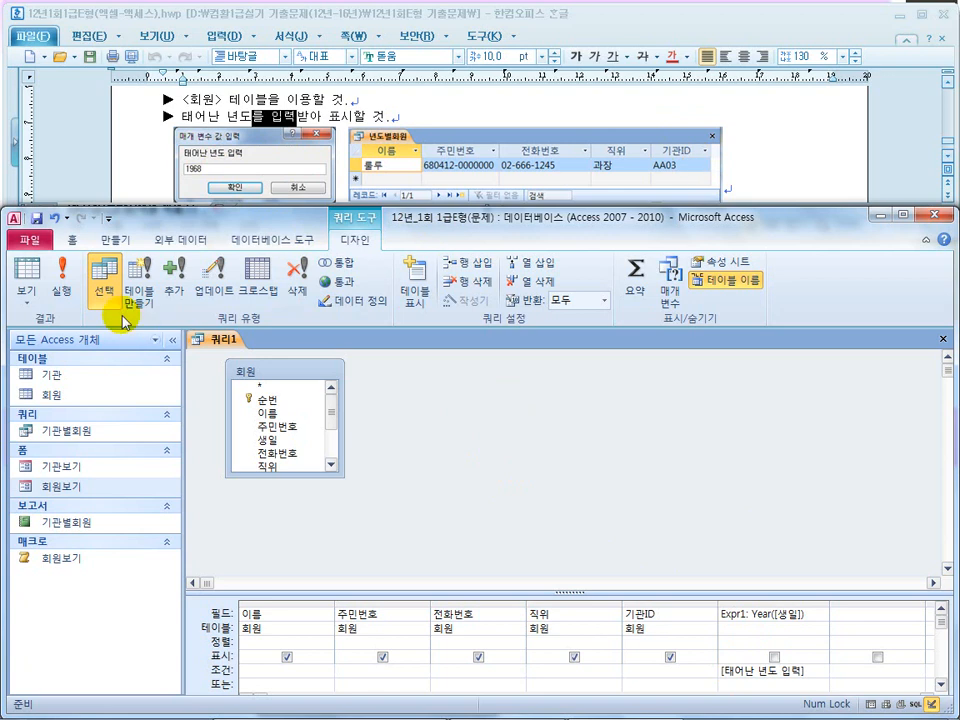
# Step: Run the query with 1968 as the birth year to check the result, and return to Design view
pyautogui.click(61, 278)
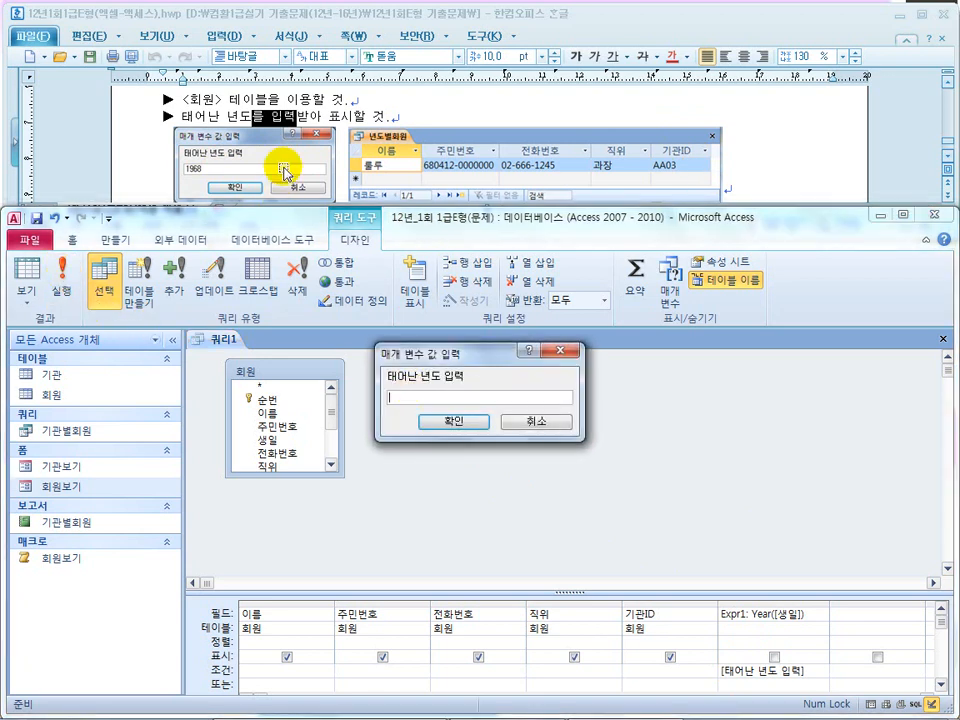
pyautogui.click(412, 399)
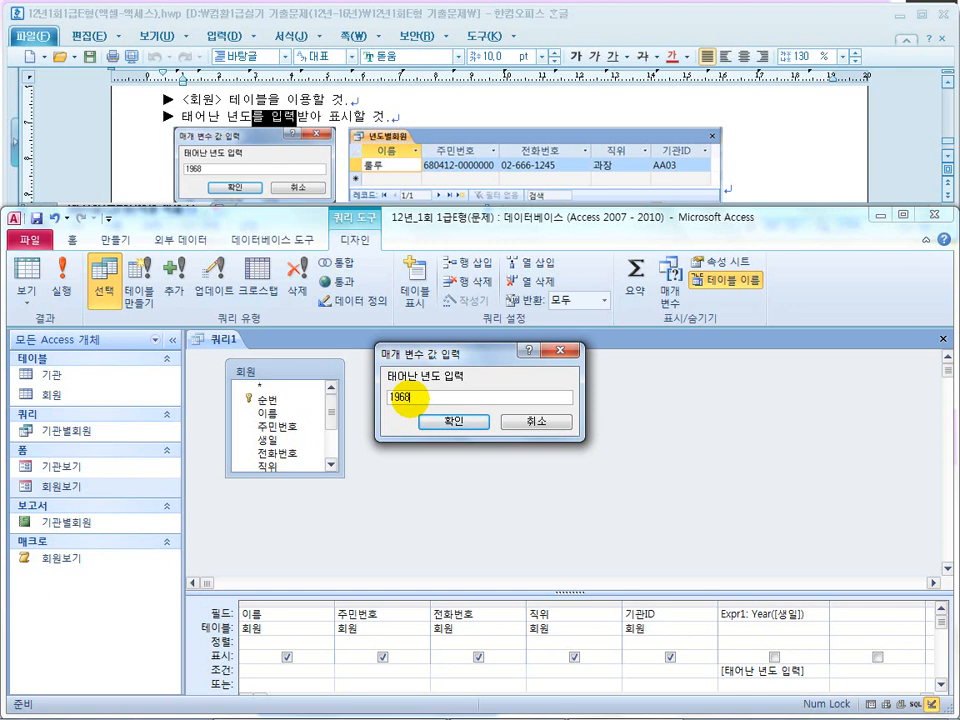
pyautogui.click(450, 421)
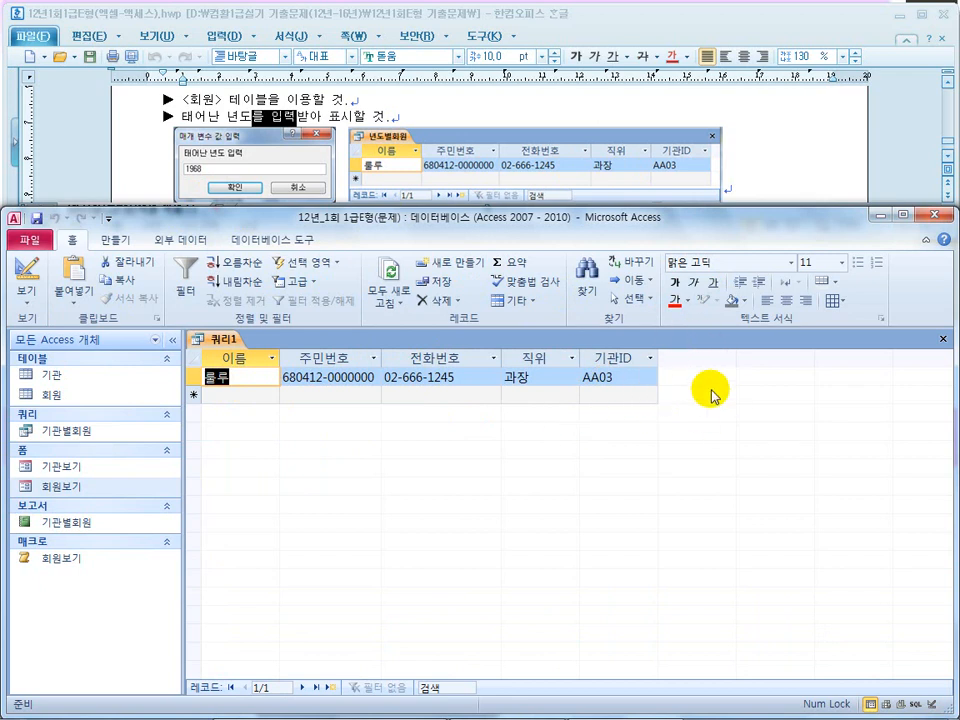
pyautogui.click(20, 268)
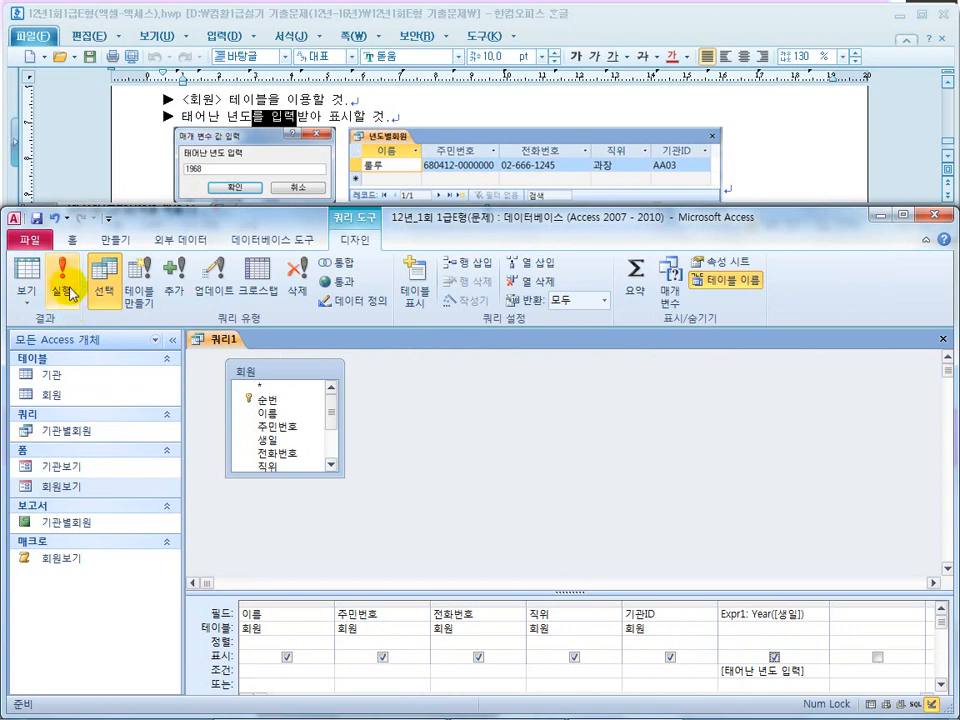
# Step: Rerun the query for 1968 with the birth-year column shown, and hide that column again in Design view
pyautogui.click(62, 280)
pyautogui.write('1968')
pyautogui.press('Return')
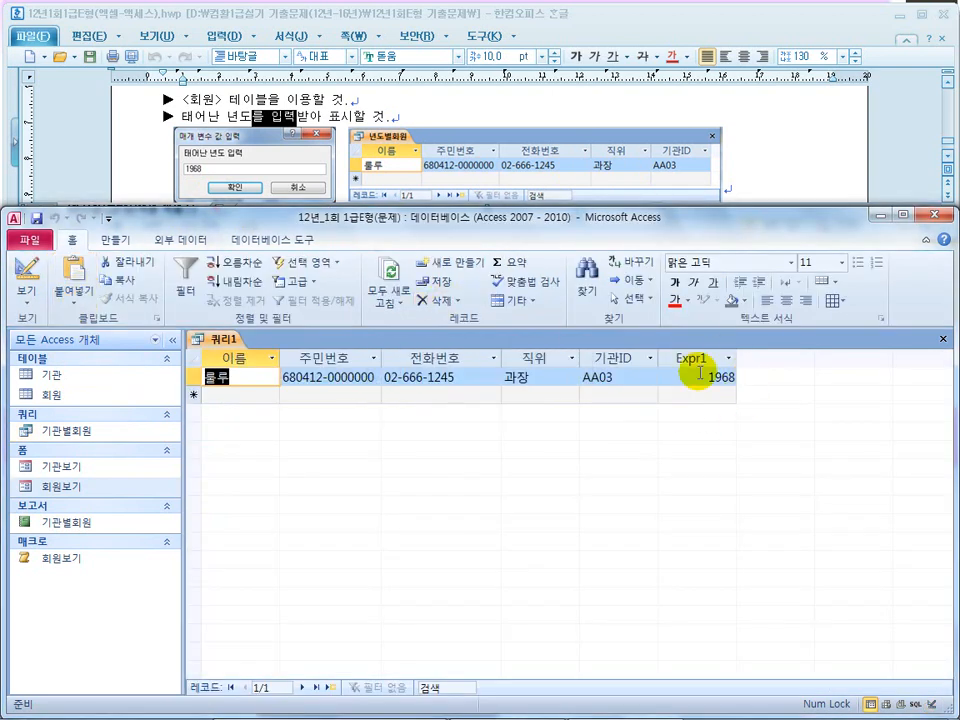
pyautogui.click(22, 270)
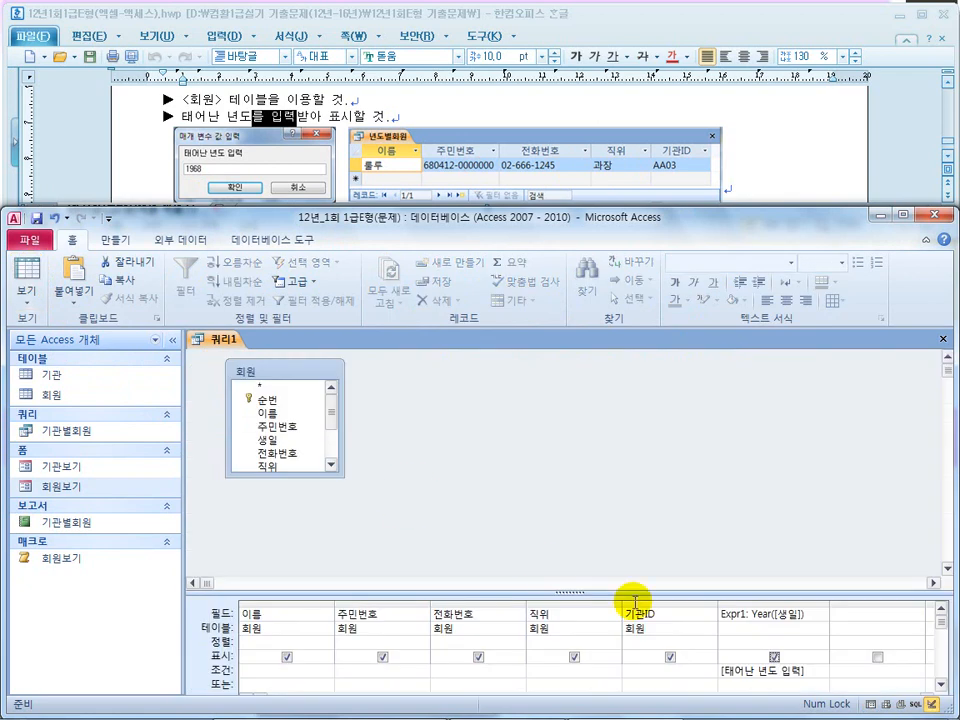
pyautogui.click(774, 659)
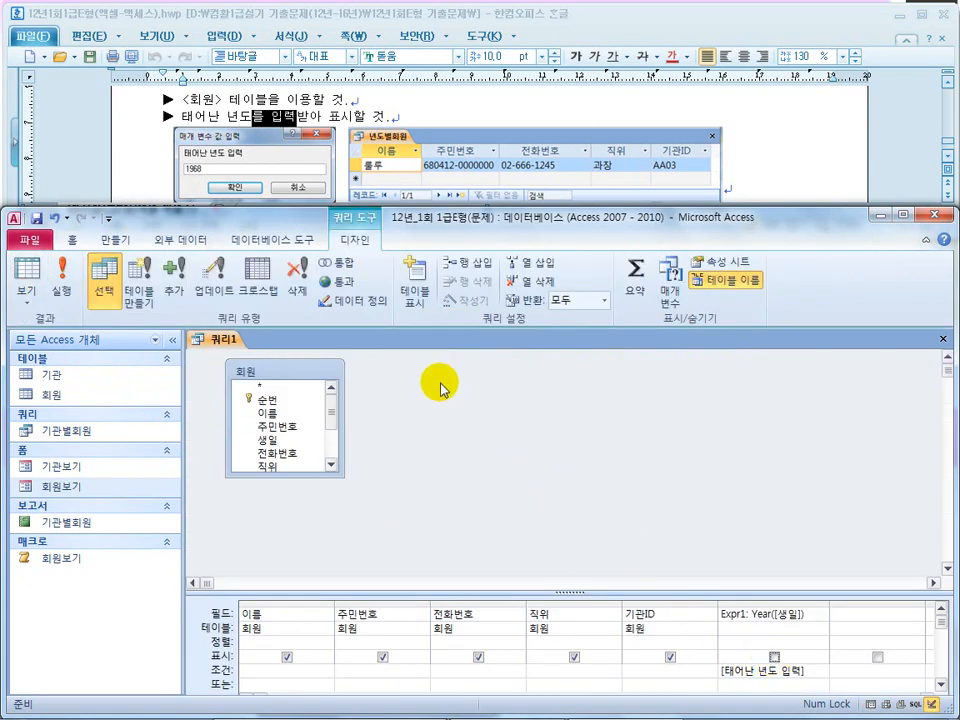
# Step: Find the required query name 년도별회원 in the exam document's first query task and select it
pyautogui.click(437, 110)
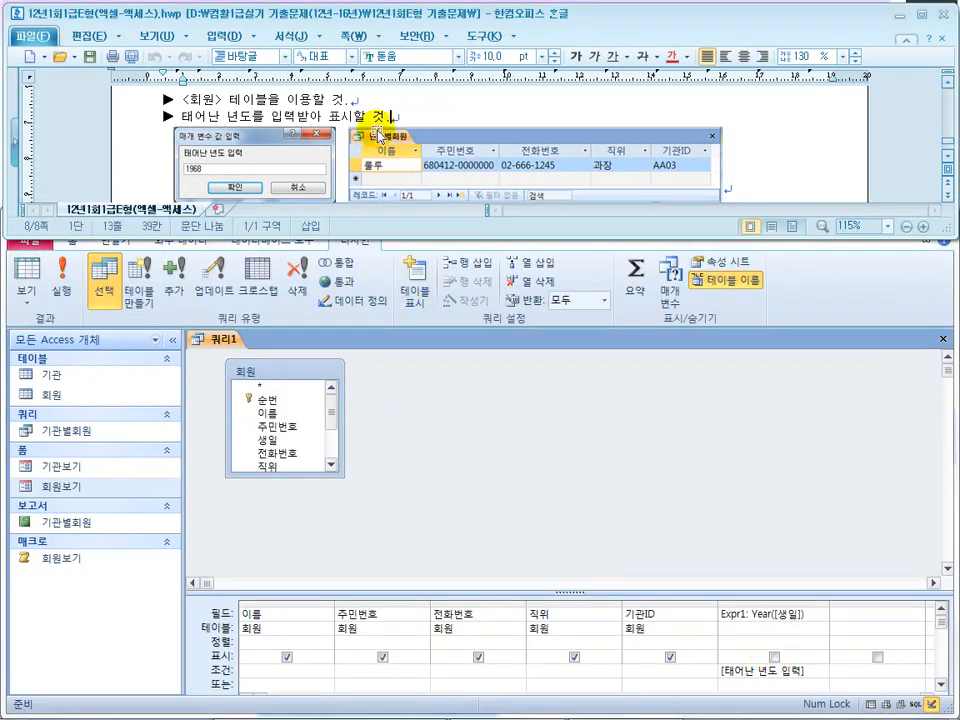
pyautogui.scroll(1, 240, 92)
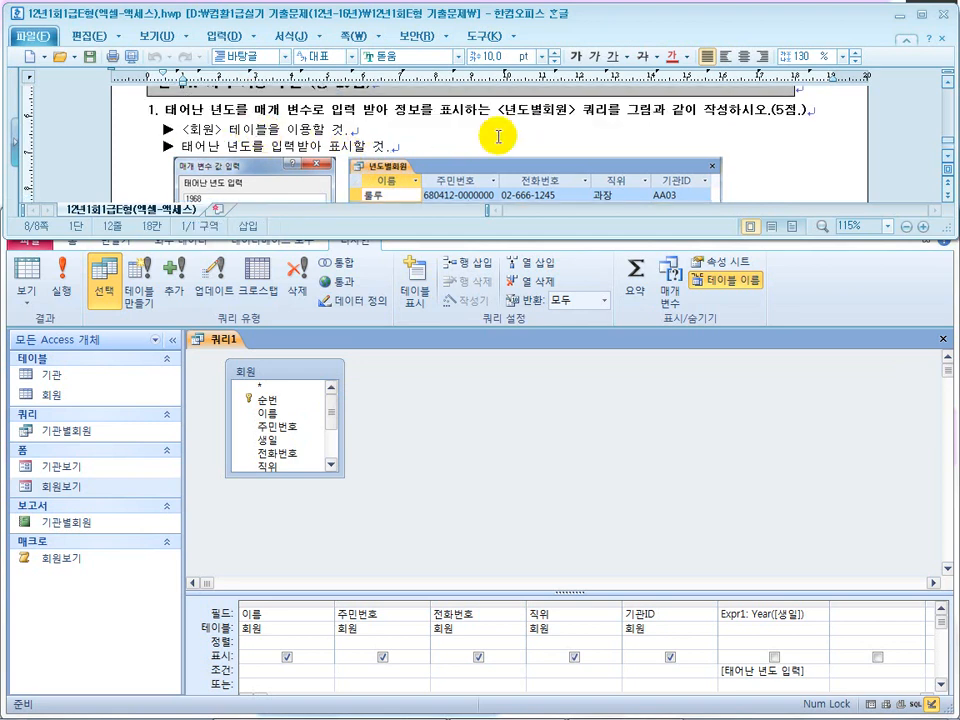
pyautogui.moveTo(576, 110); pyautogui.dragTo(500, 113)
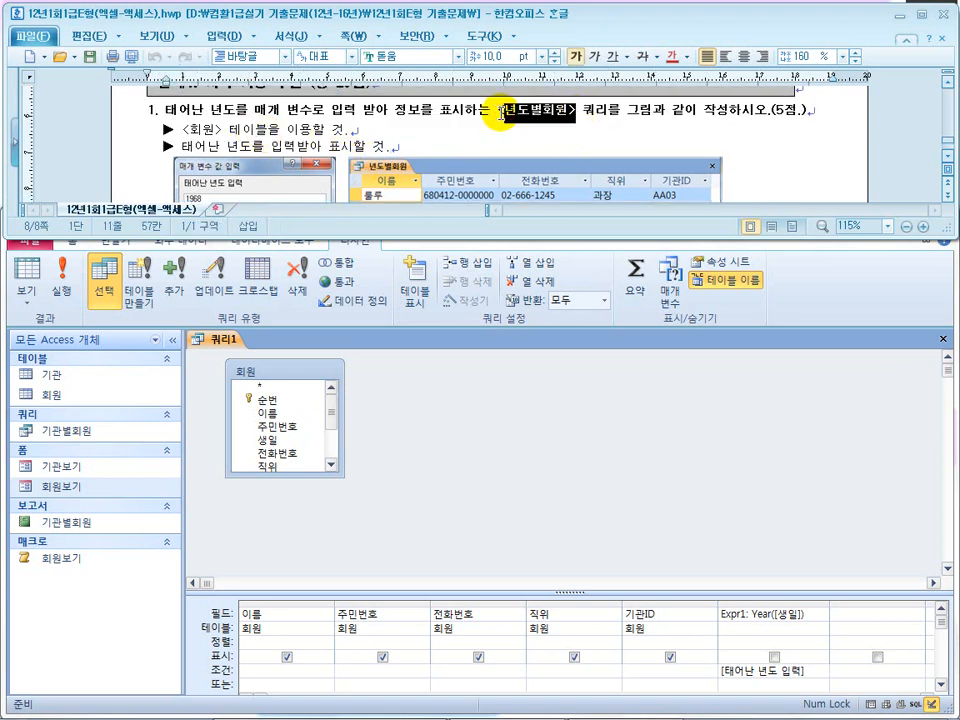
# Step: Save the query under the name 년도별회원
pyautogui.rightClick(218, 345)
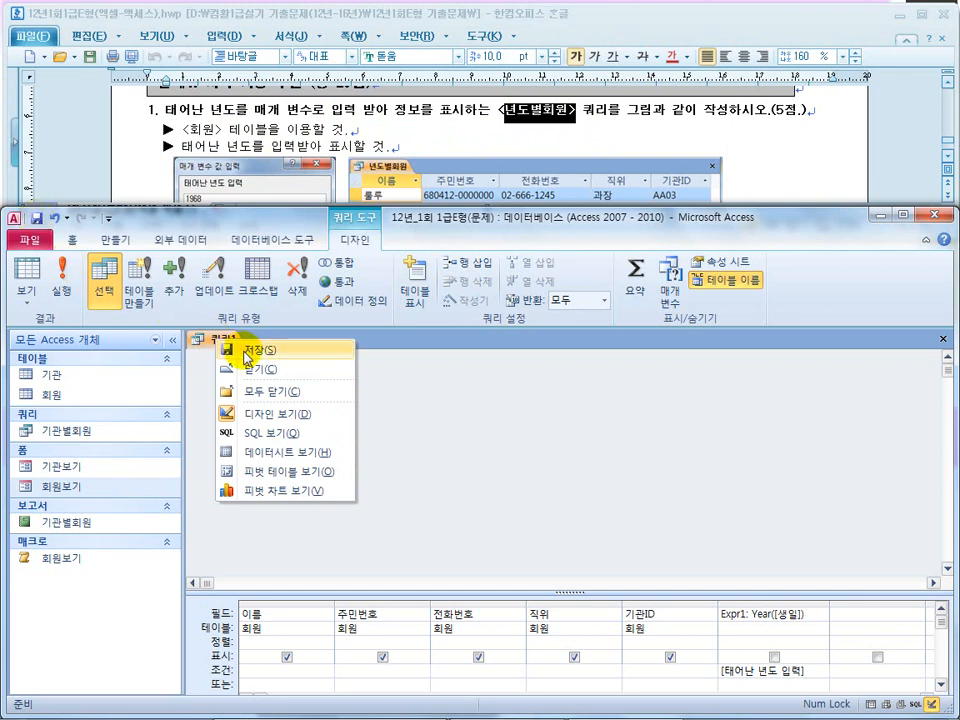
pyautogui.click(247, 352)
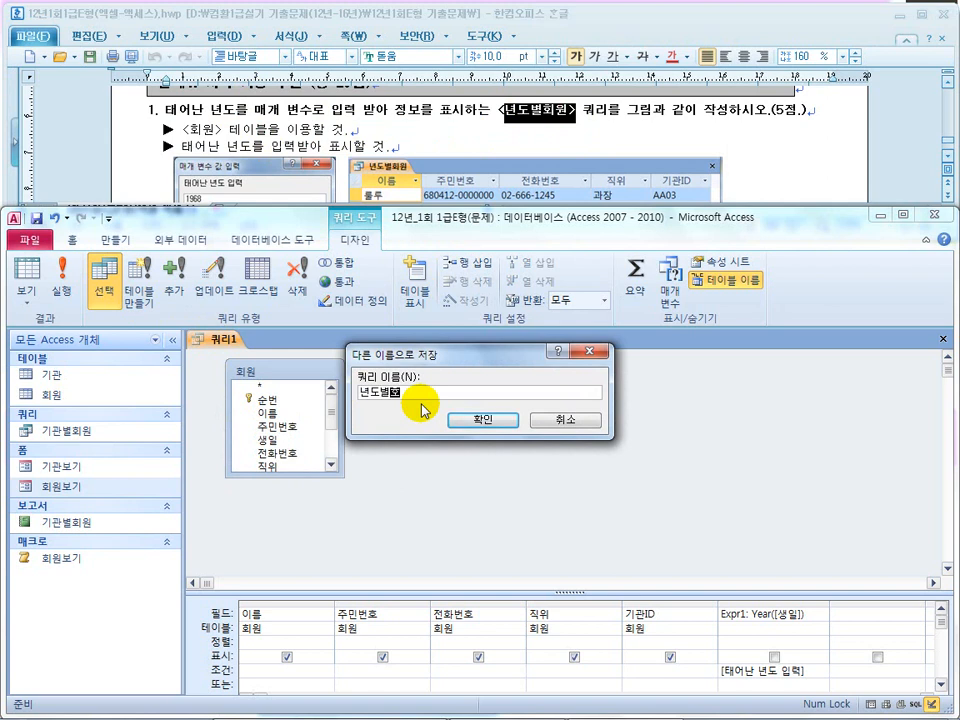
pyautogui.write('년도별회원')
pyautogui.press('Return')
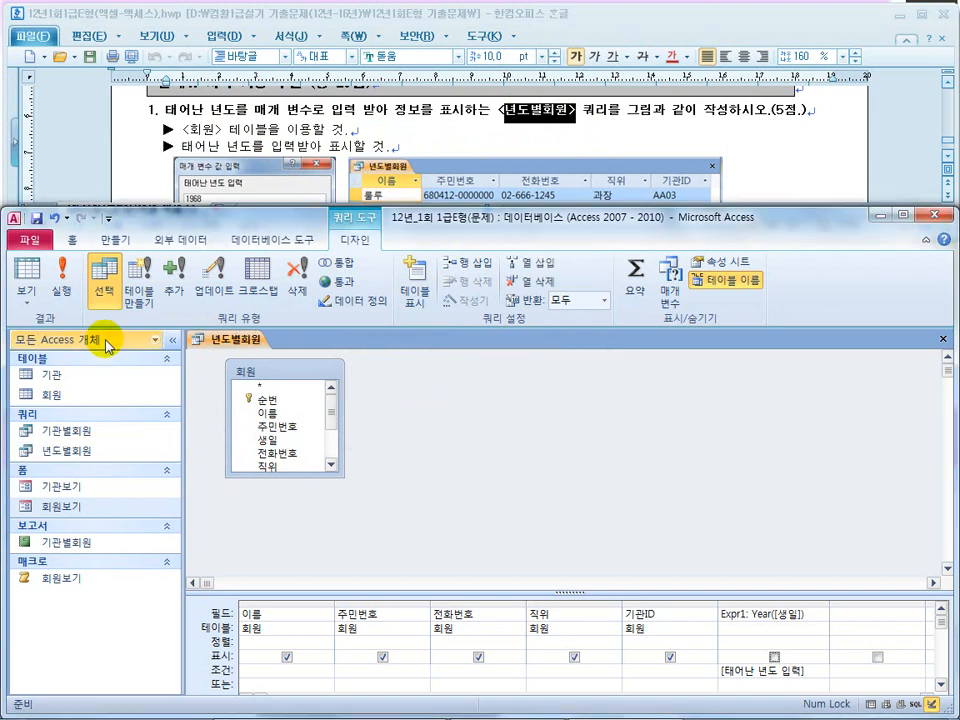
# Step: Run the saved 년도별회원 query with 1968 as the birth year to check the result, and close it
pyautogui.click(64, 270)
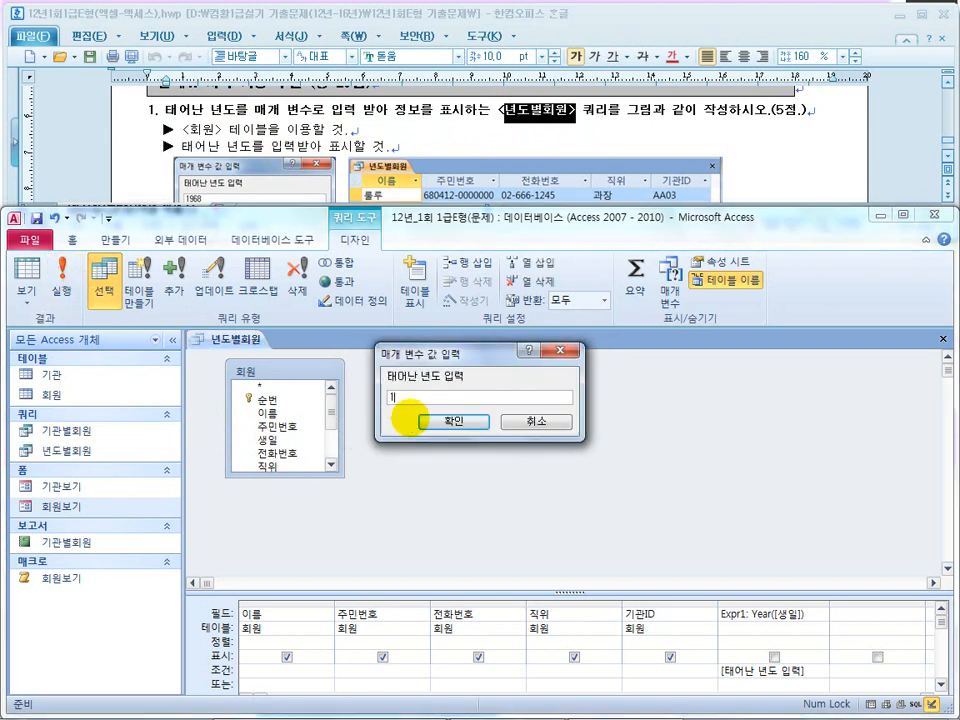
pyautogui.write('1968')
pyautogui.click(452, 421)
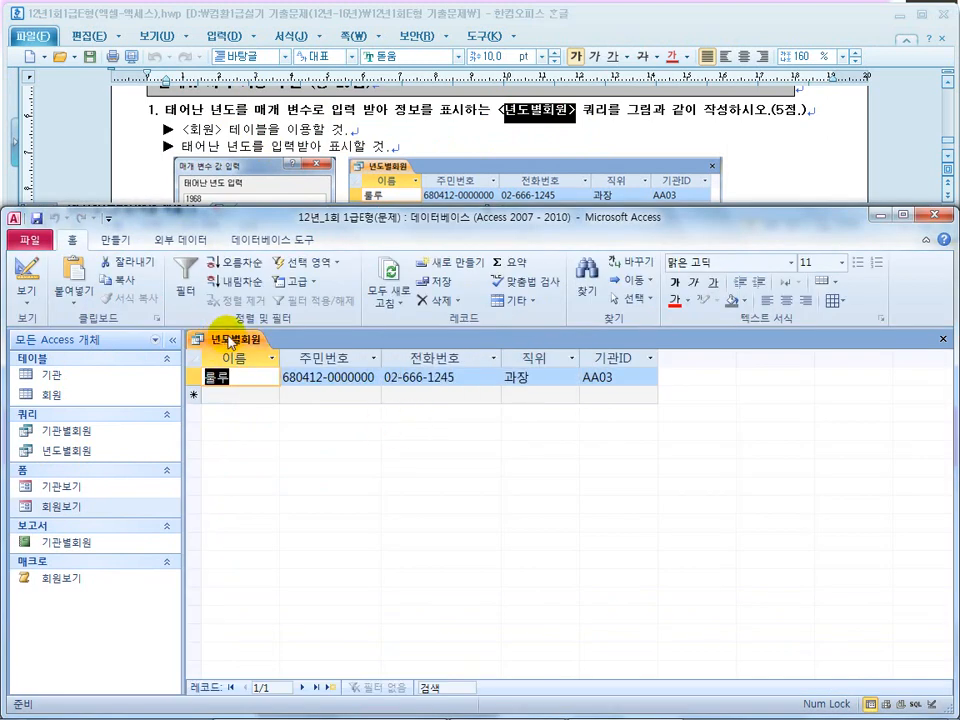
pyautogui.click(942, 339)
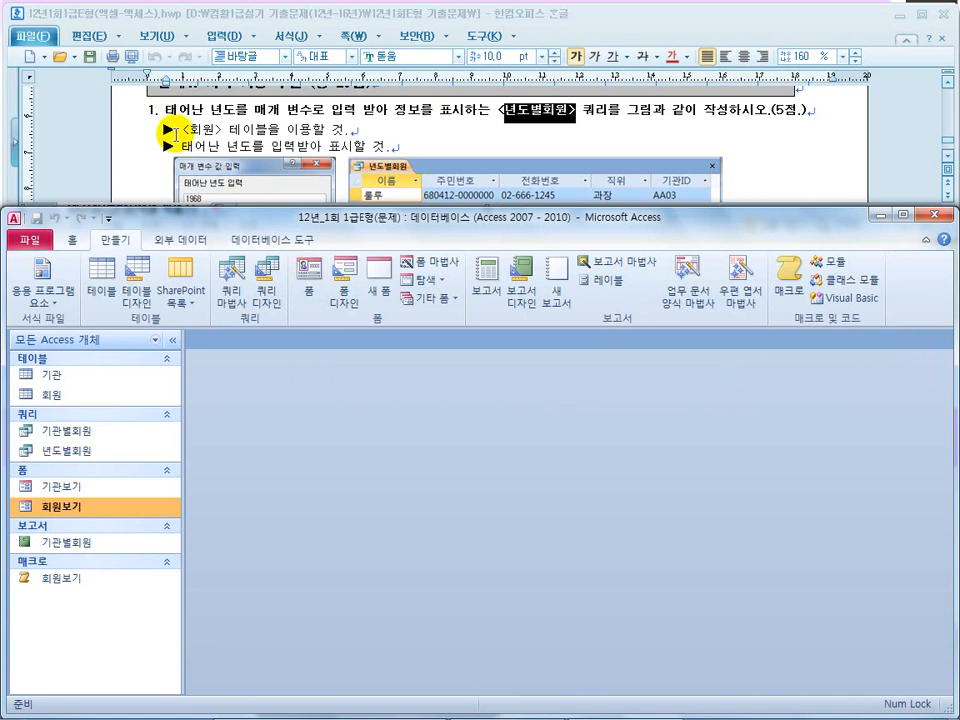
# Step: Find the second query task in the exam document and highlight the words 크로스탭 쿼리를 in it
pyautogui.click(188, 165)
pyautogui.scroll(-1, 193, 173)
pyautogui.scroll(-2, 194, 175)
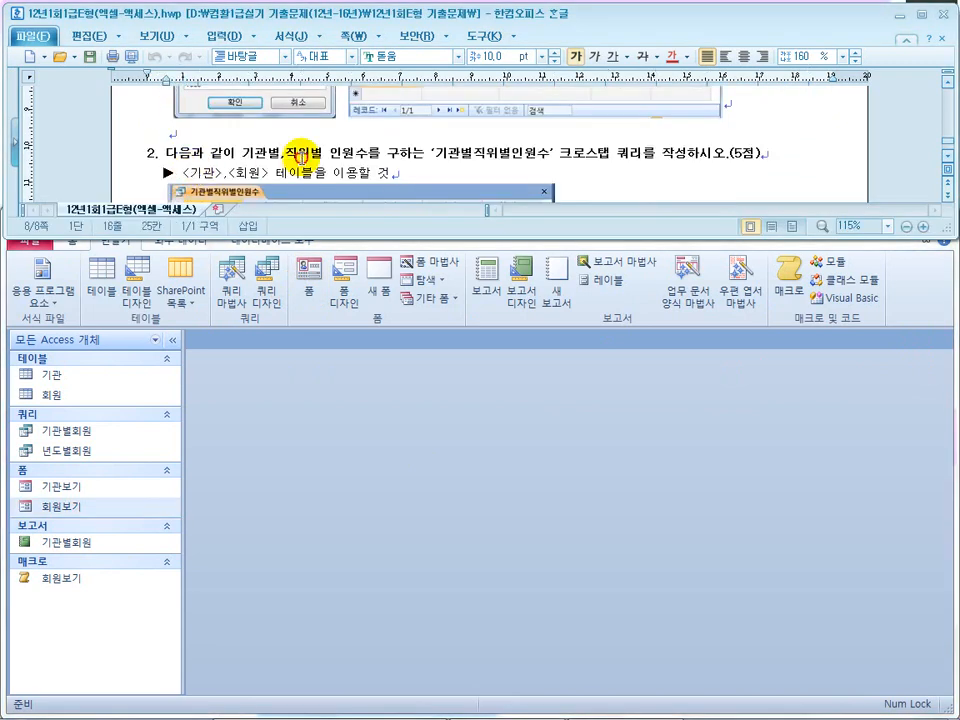
pyautogui.moveTo(662, 153); pyautogui.dragTo(562, 153)
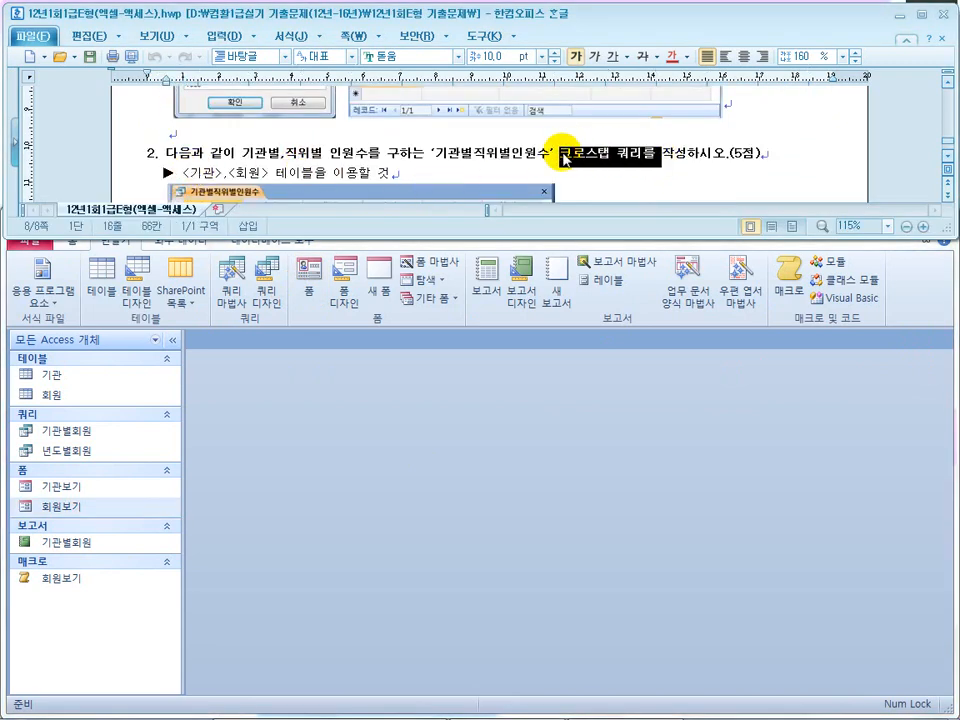
pyautogui.press('super')
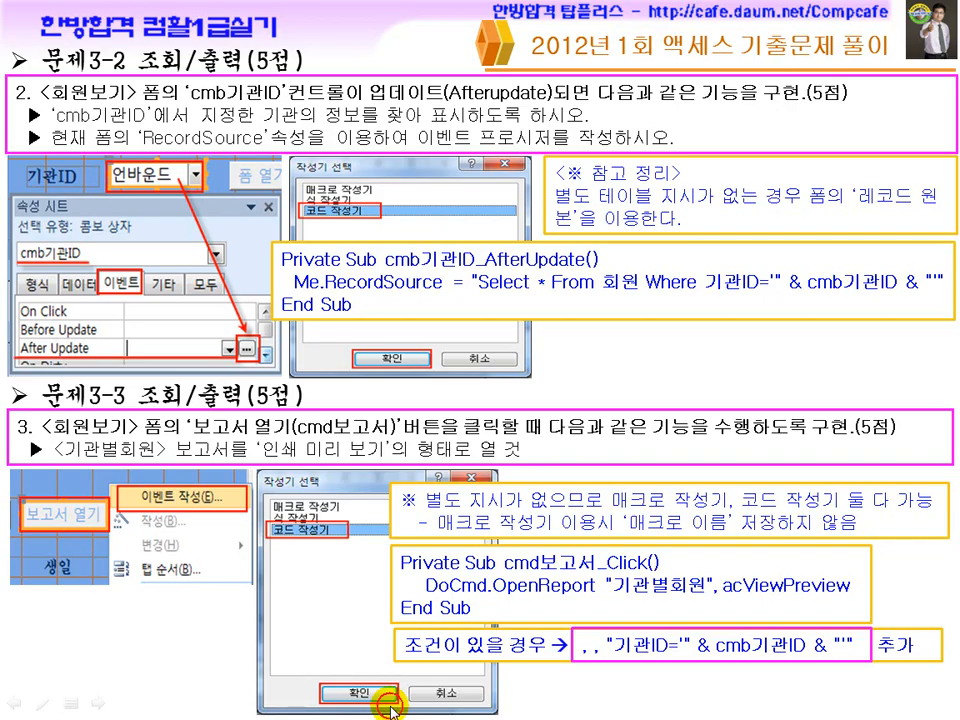
pyautogui.click(520, 552)
pyautogui.click(540, 574)
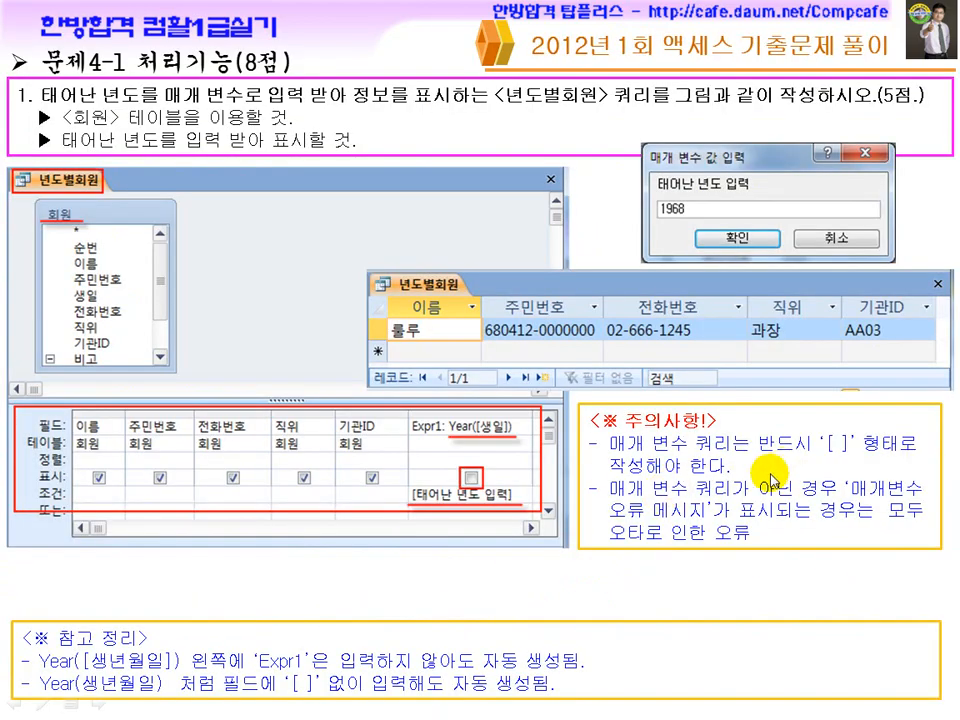
pyautogui.hotkey('ctrl', 'p')
pyautogui.moveTo(822, 462); pyautogui.dragTo(857, 467)
pyautogui.moveTo(640, 511); pyautogui.dragTo(722, 511)
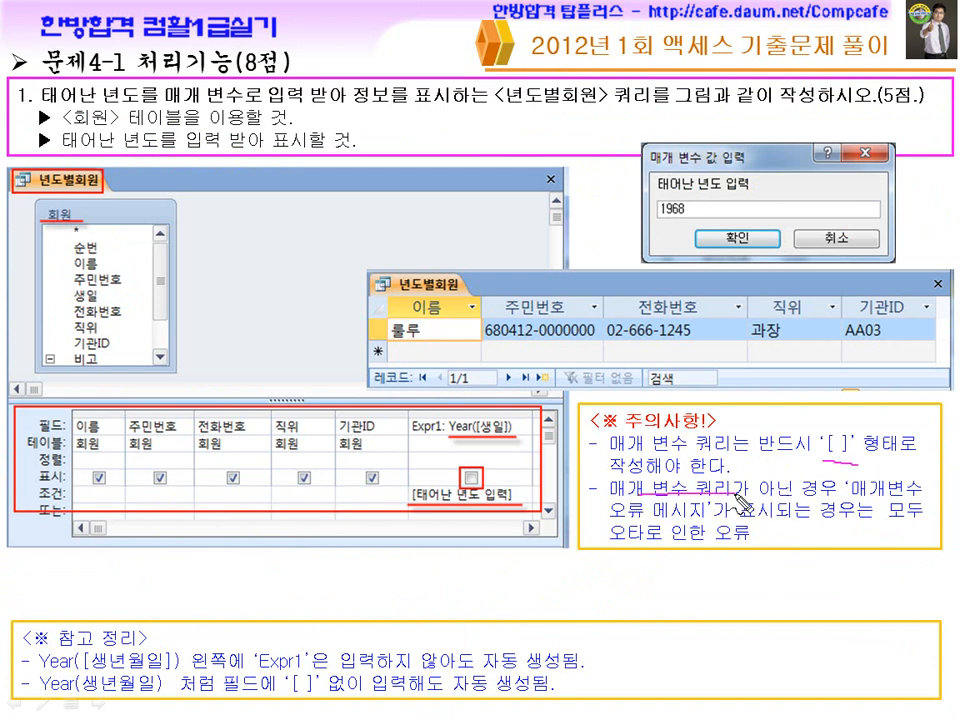
pyautogui.moveTo(820, 489); pyautogui.dragTo(918, 492)
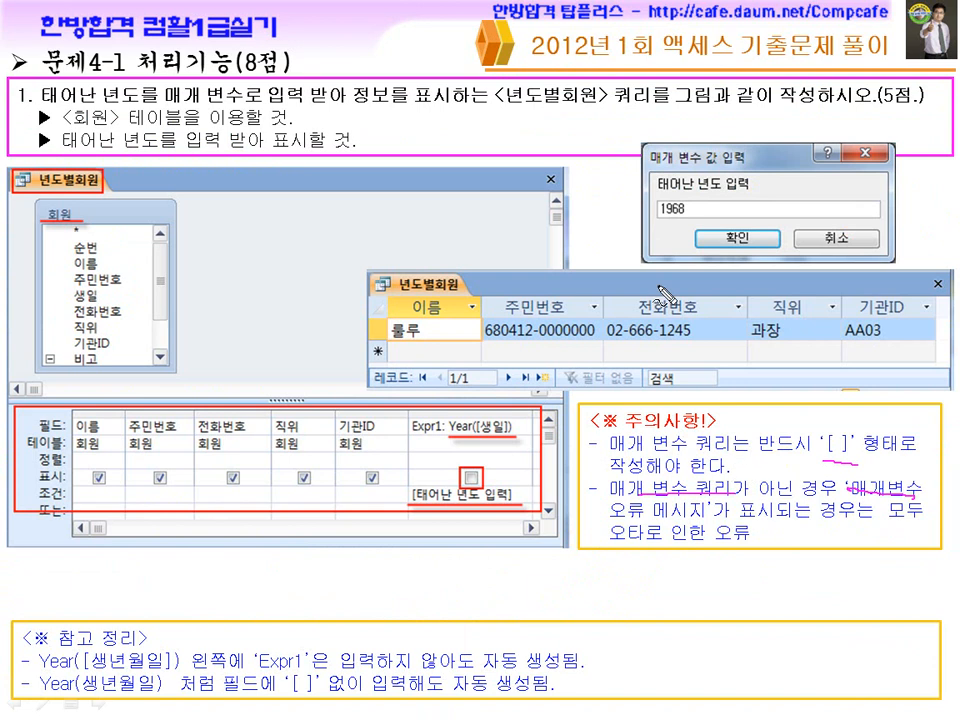
pyautogui.moveTo(717, 219)
pyautogui.mouseDown()
pyautogui.moveTo(732, 206)
pyautogui.moveTo(812, 212)
pyautogui.mouseUp()
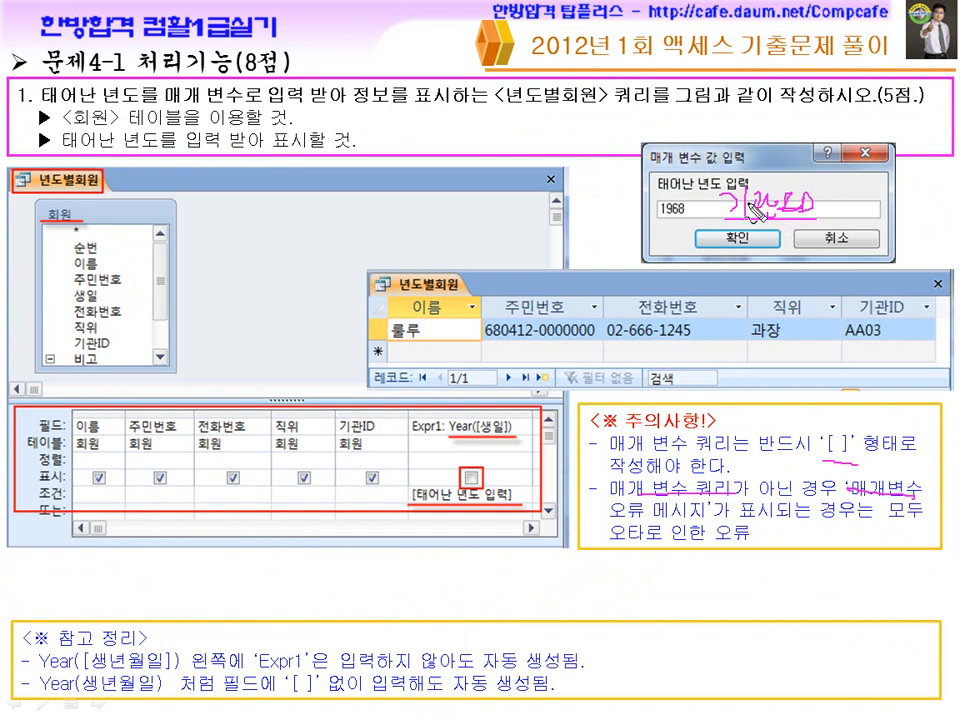
pyautogui.moveTo(745, 204); pyautogui.dragTo(760, 212)
pyautogui.moveTo(665, 511); pyautogui.dragTo(712, 508)
pyautogui.moveTo(690, 548); pyautogui.dragTo(755, 541)
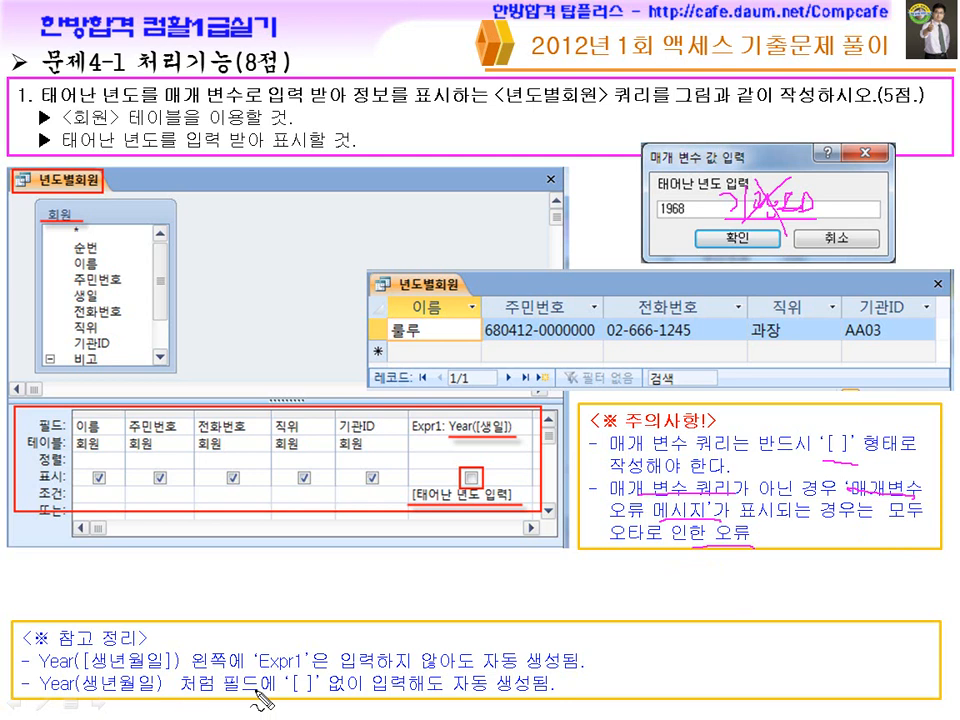
pyautogui.moveTo(83, 705); pyautogui.dragTo(151, 702)
pyautogui.moveTo(284, 699); pyautogui.dragTo(314, 698)
pyautogui.moveTo(405, 698); pyautogui.dragTo(552, 701)
pyautogui.moveTo(304, 647); pyautogui.dragTo(308, 652)
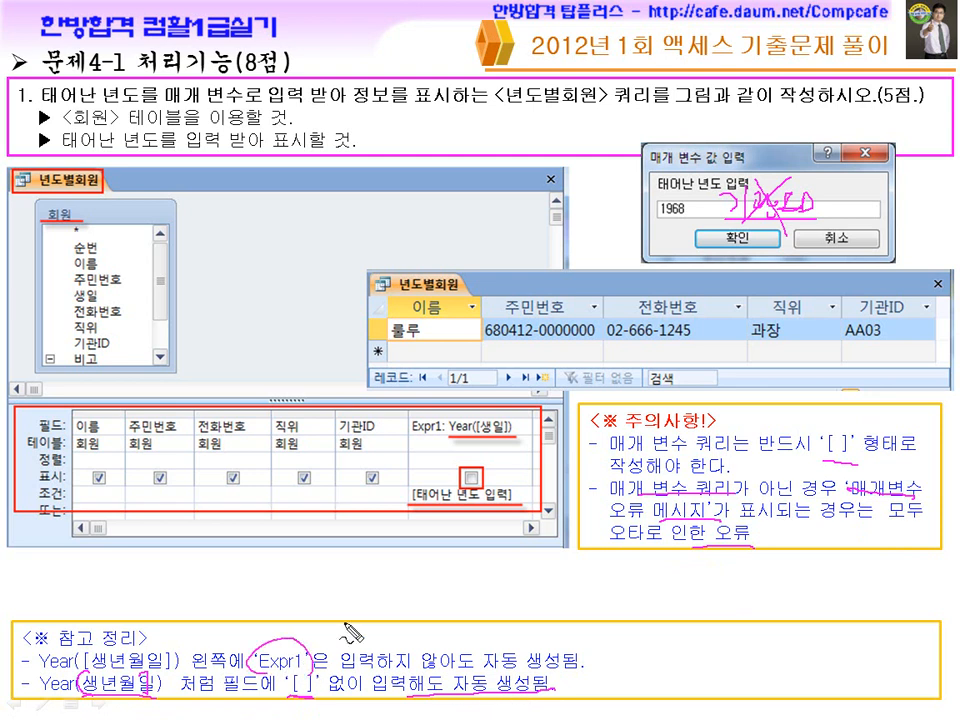
pyautogui.moveTo(447, 416); pyautogui.dragTo(440, 449)
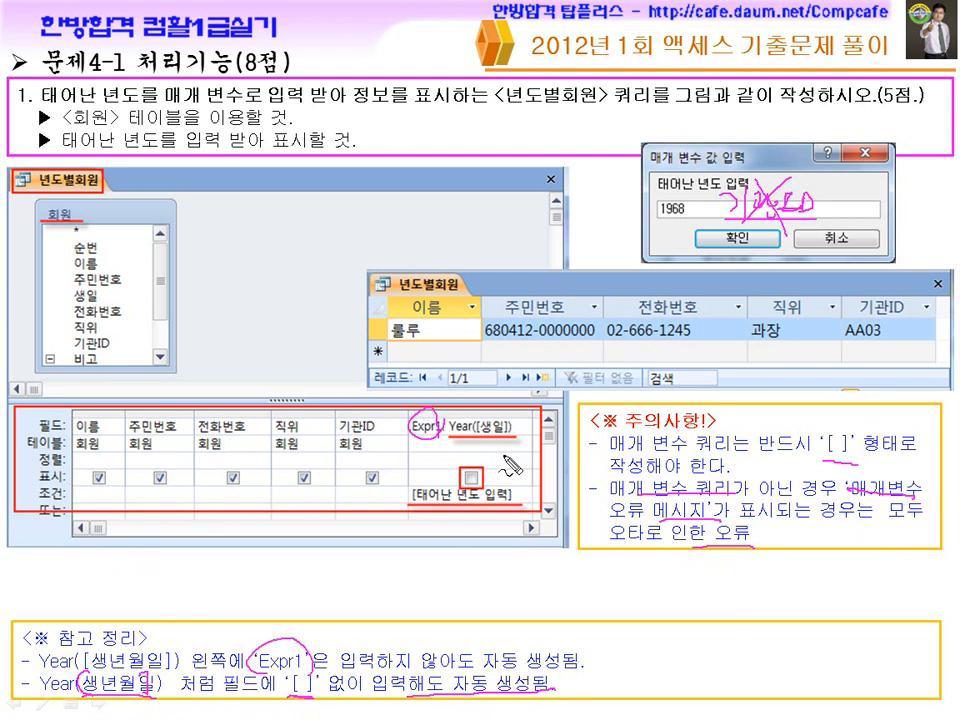
pyautogui.moveTo(113, 672); pyautogui.dragTo(160, 686)
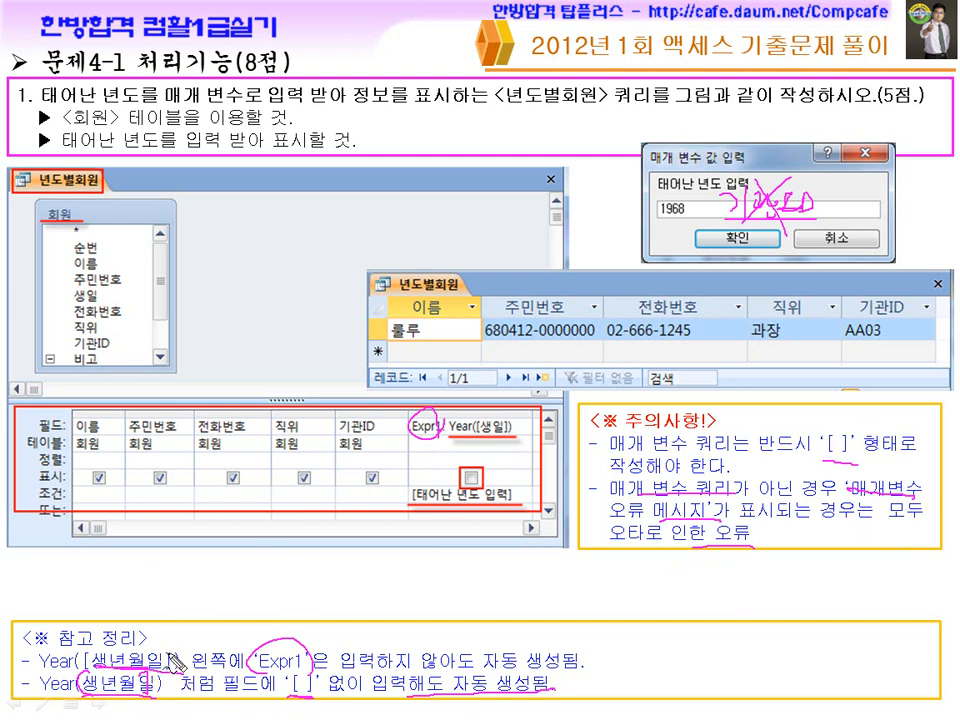
pyautogui.moveTo(309, 688)
pyautogui.mouseDown()
pyautogui.moveTo(322, 668)
pyautogui.moveTo(310, 698)
pyautogui.mouseUp()
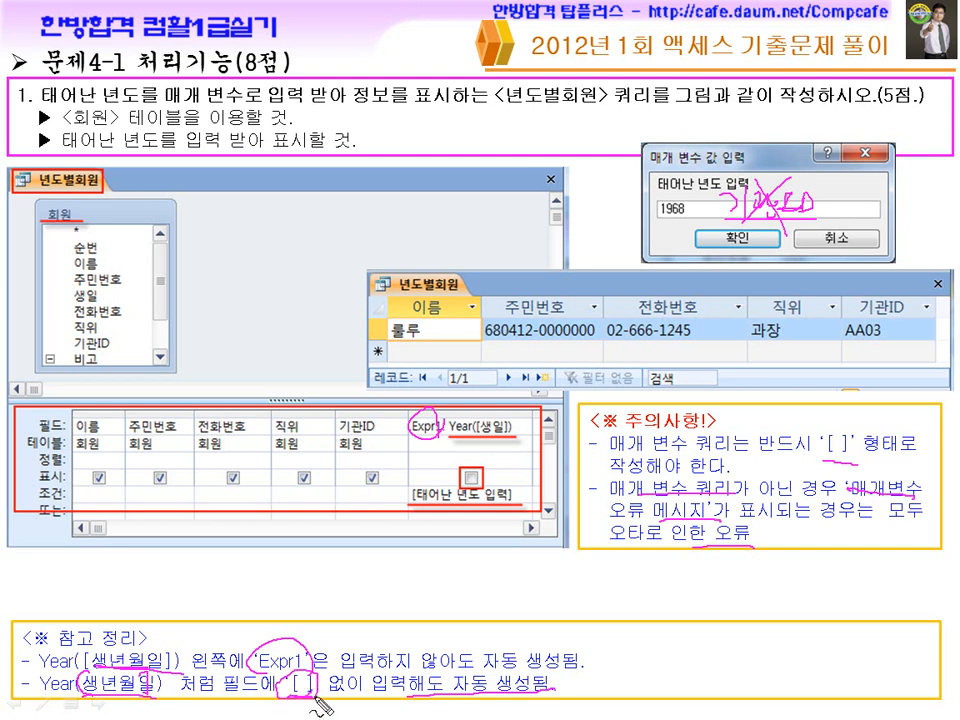
pyautogui.press('e')
pyautogui.click(300, 604)
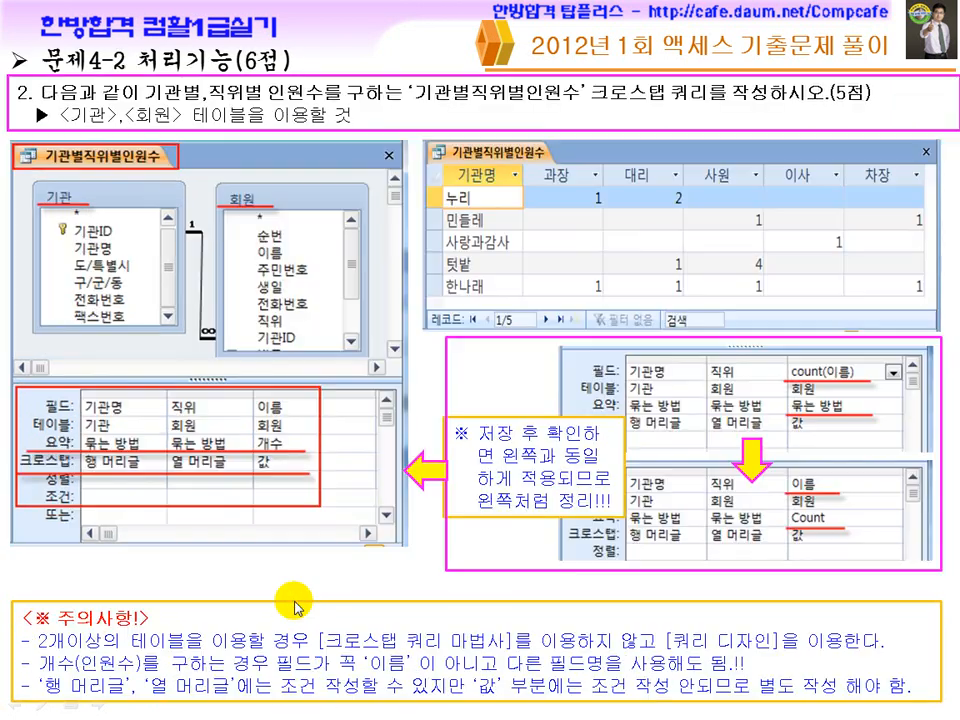
pyautogui.hotkey('ctrl', 'p')
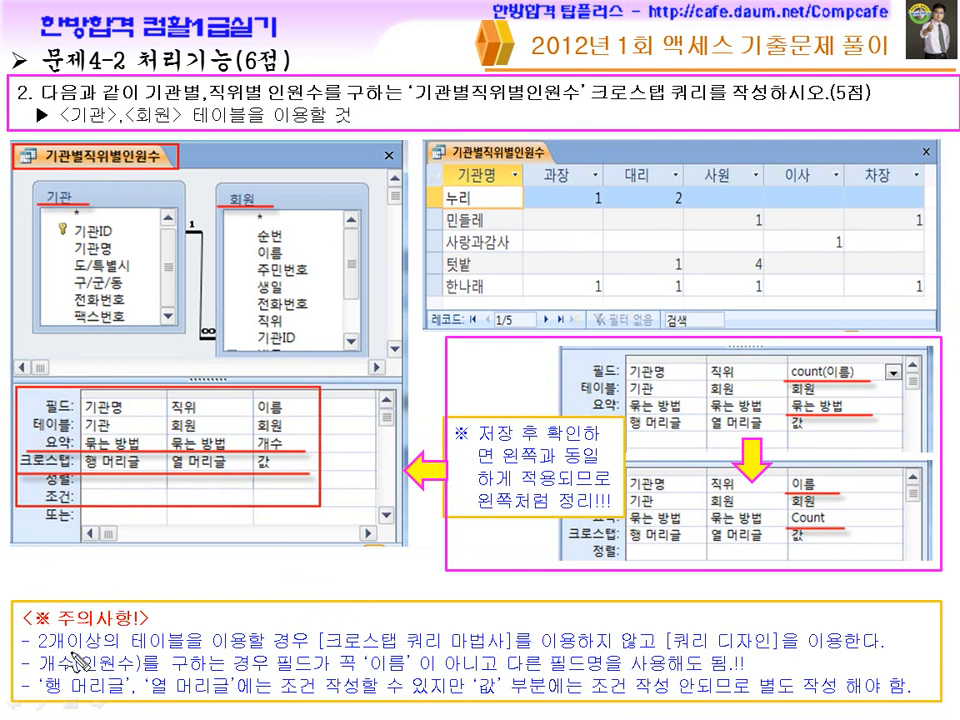
pyautogui.moveTo(188, 648); pyautogui.dragTo(236, 640)
pyautogui.moveTo(368, 651); pyautogui.dragTo(470, 648)
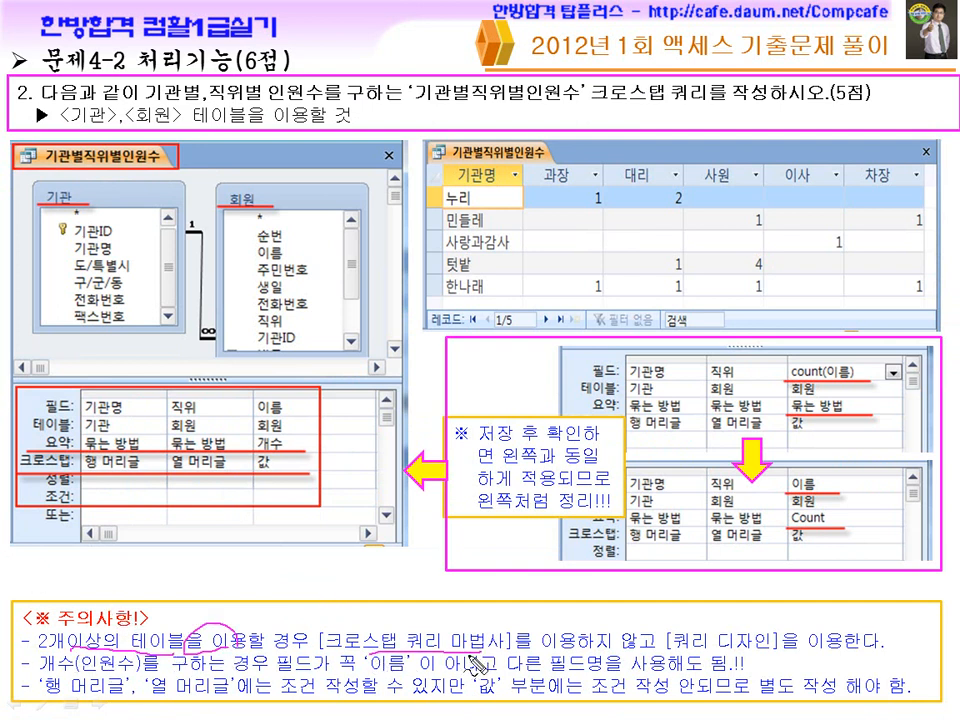
pyautogui.moveTo(603, 650); pyautogui.dragTo(631, 648)
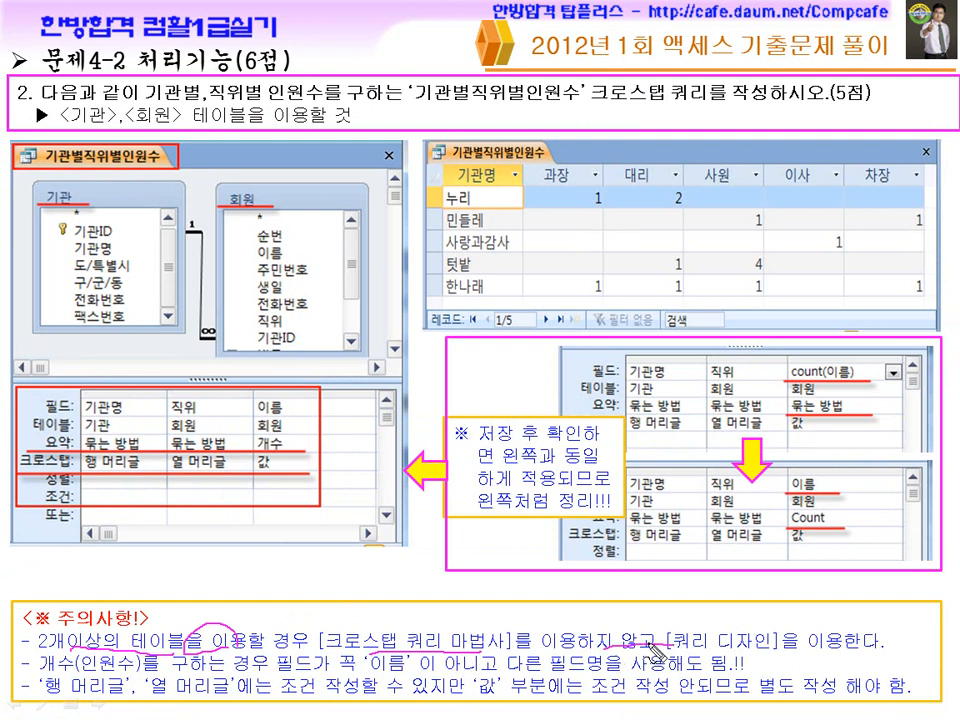
# Step: Switch from the slide show back to the Access database
pyautogui.press('super')
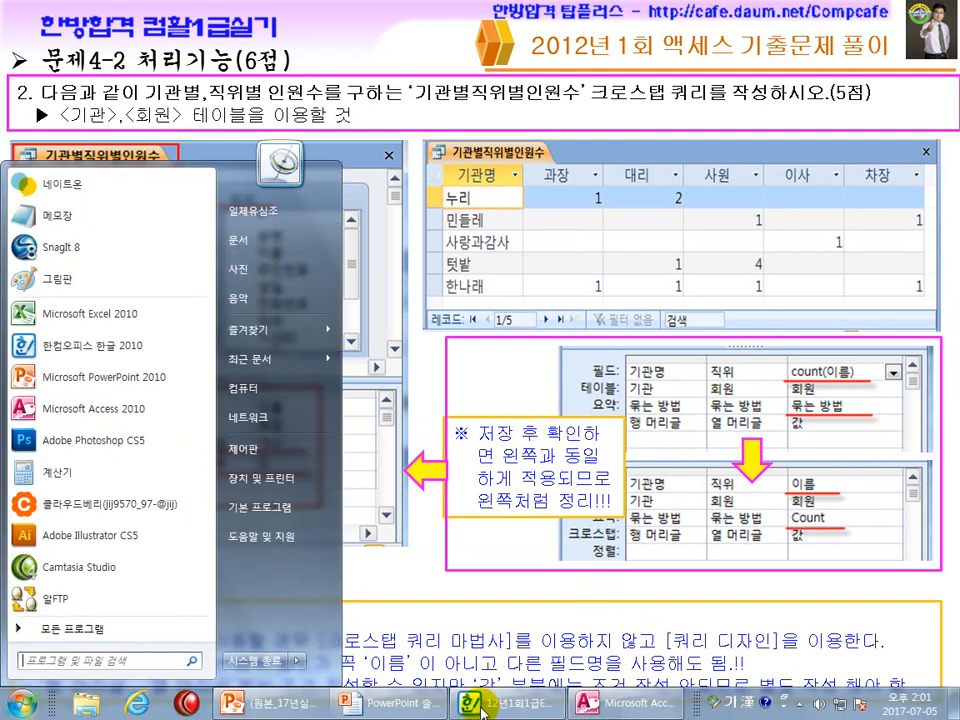
pyautogui.click(609, 706)
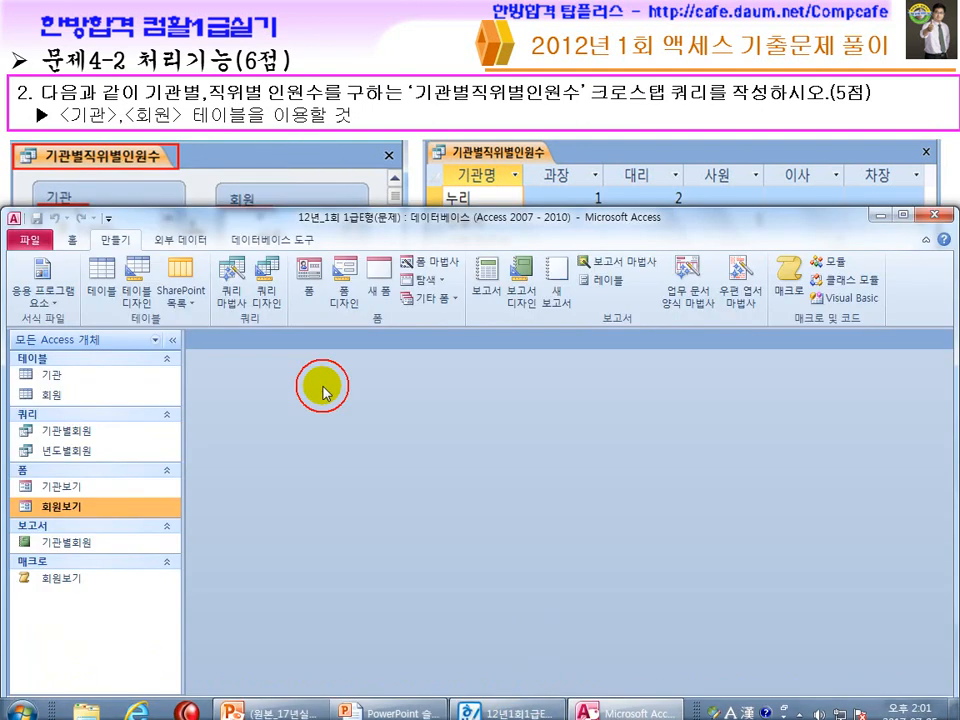
pyautogui.click(231, 278)
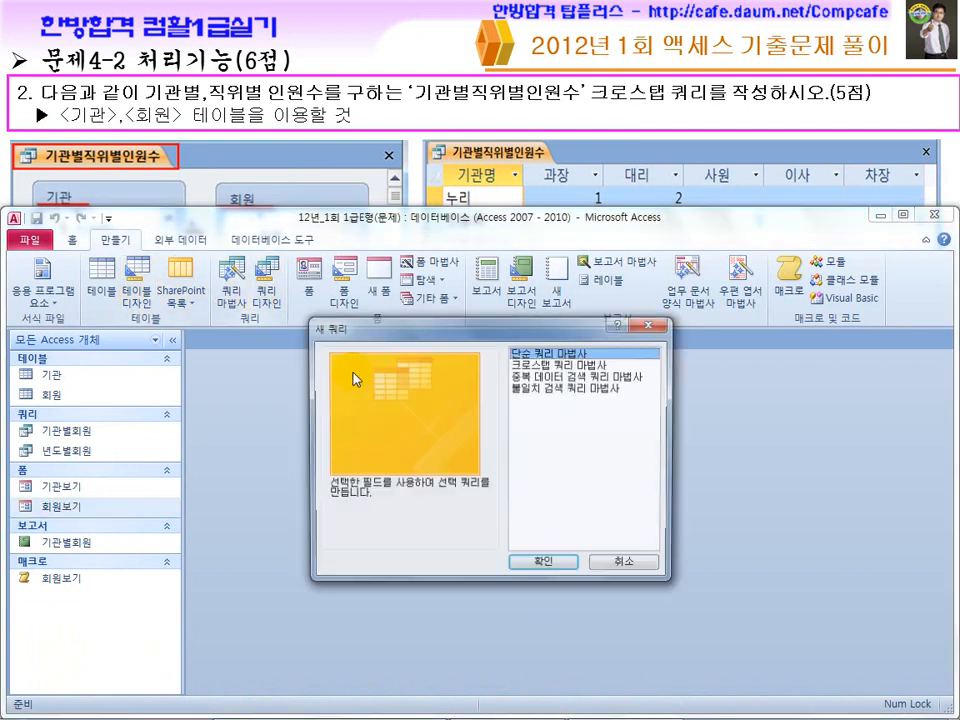
pyautogui.click(548, 365)
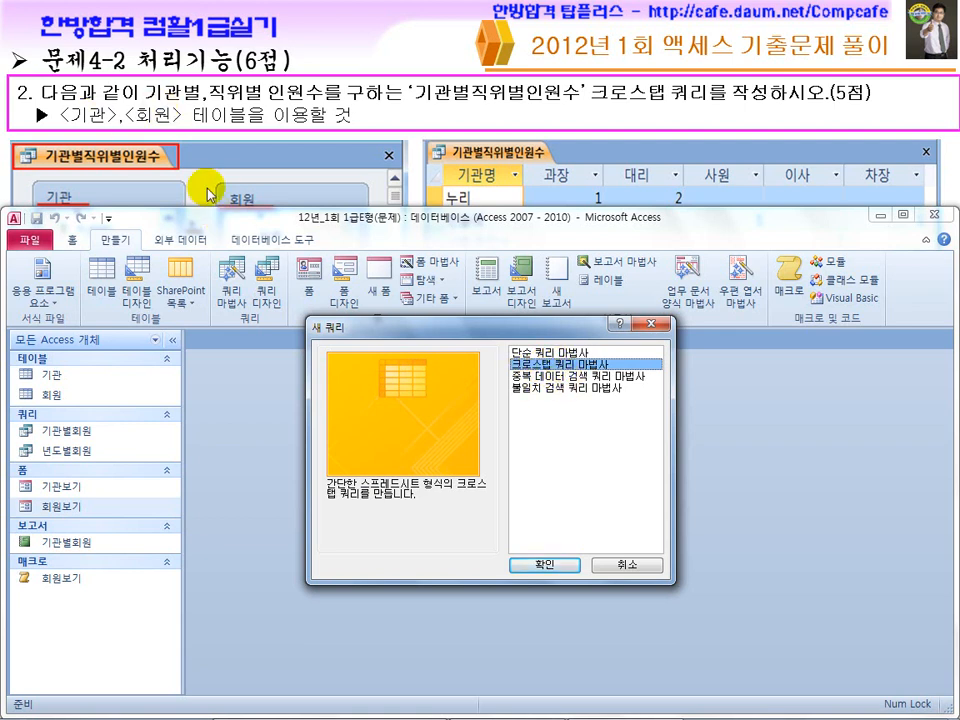
pyautogui.click(621, 567)
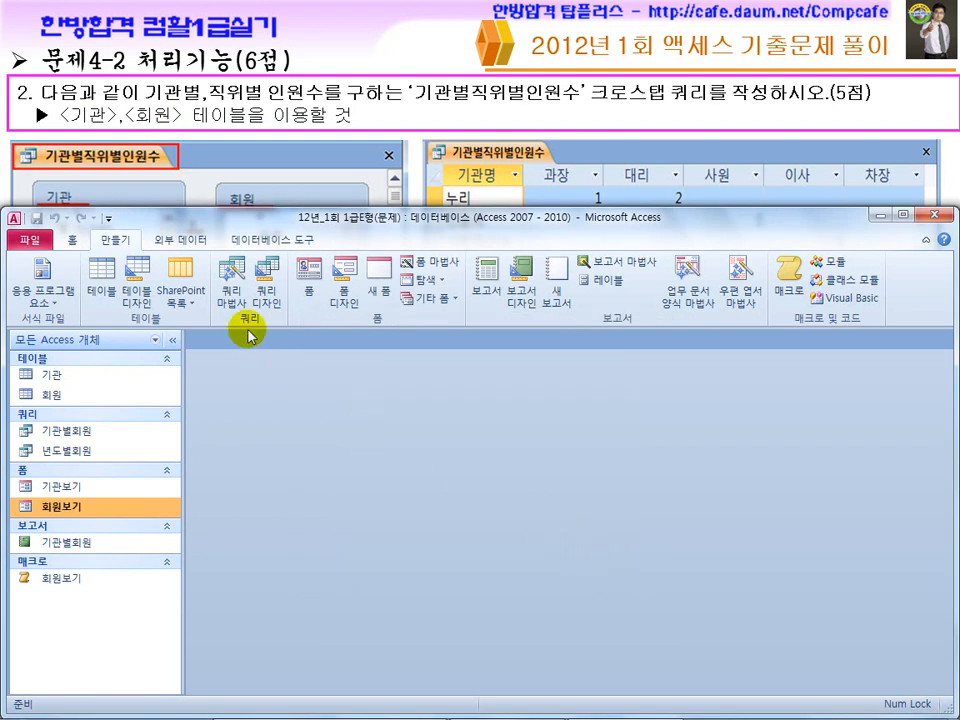
# Step: Create a new query in Design view and add the 기관 and 회원 tables to it
pyautogui.click(268, 285)
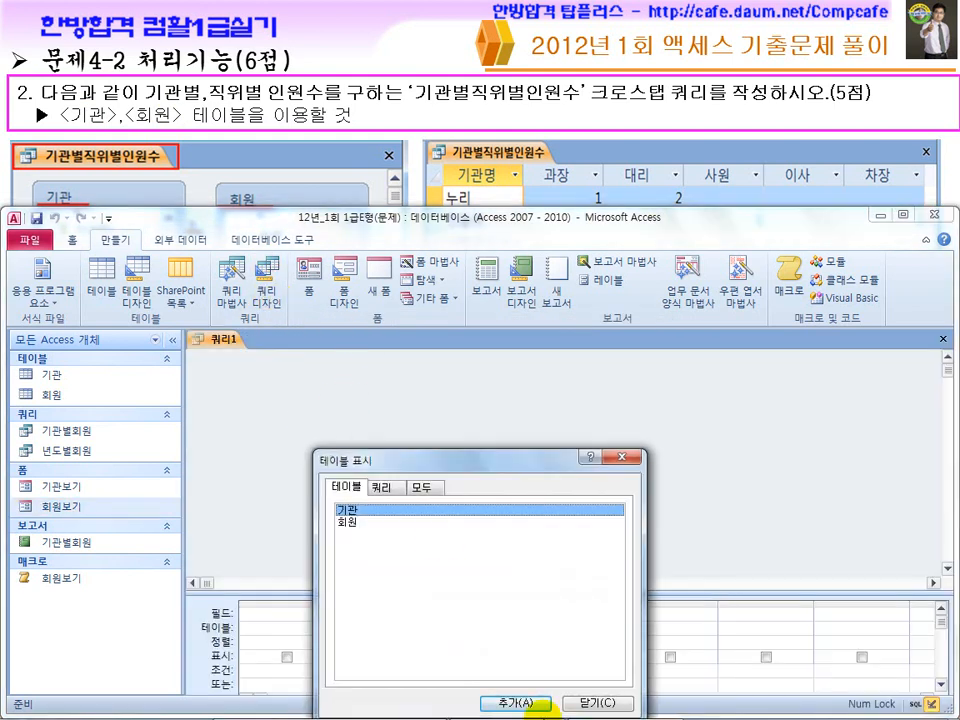
pyautogui.moveTo(561, 699)
pyautogui.click(497, 705)
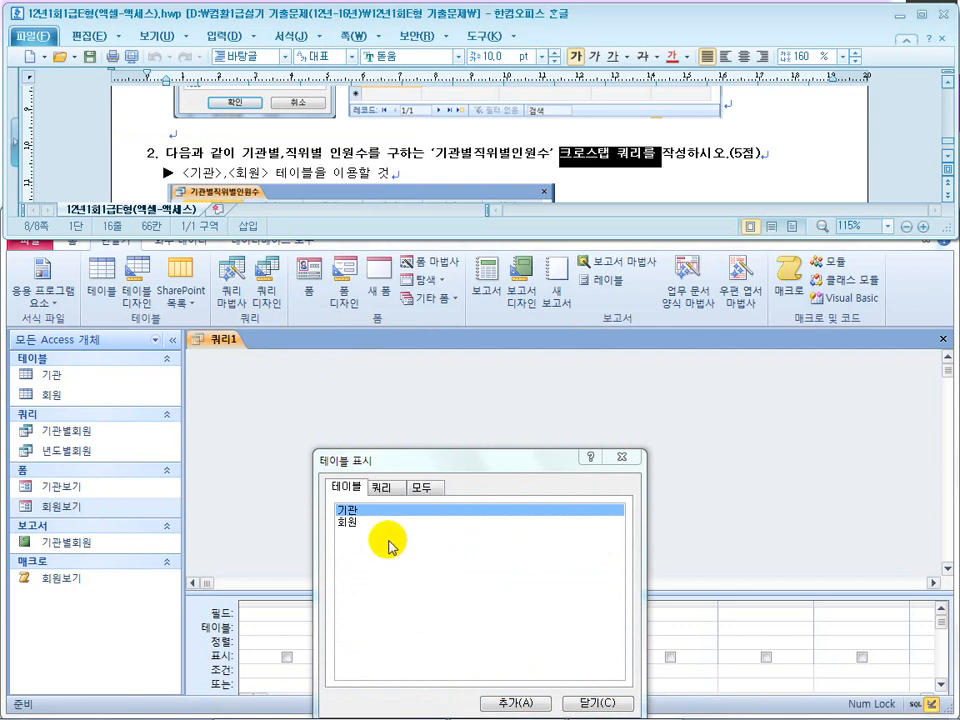
pyautogui.doubleClick(364, 511)
pyautogui.doubleClick(362, 522)
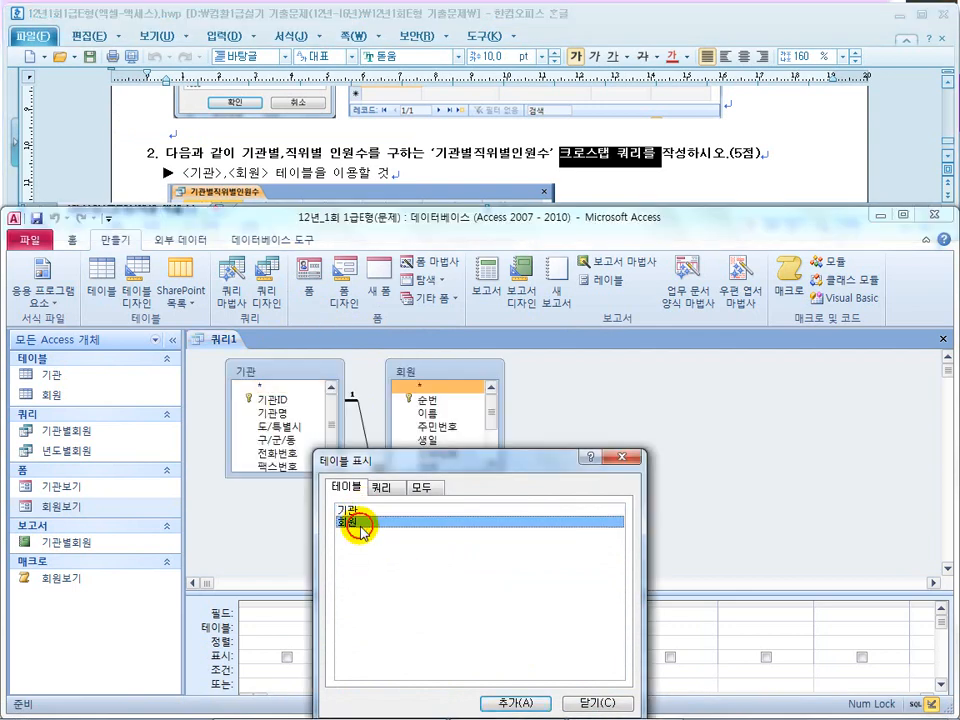
pyautogui.click(627, 462)
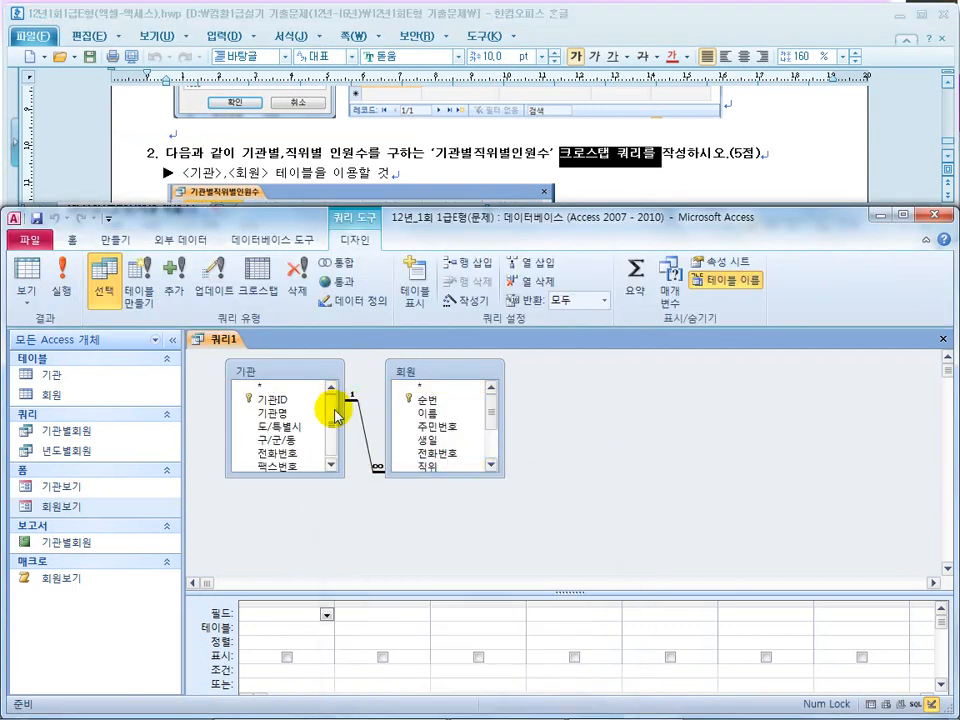
# Step: Enlarge the 회원 table's field list downward in the query design to reveal more of its fields
pyautogui.click(273, 398)
pyautogui.click(409, 506)
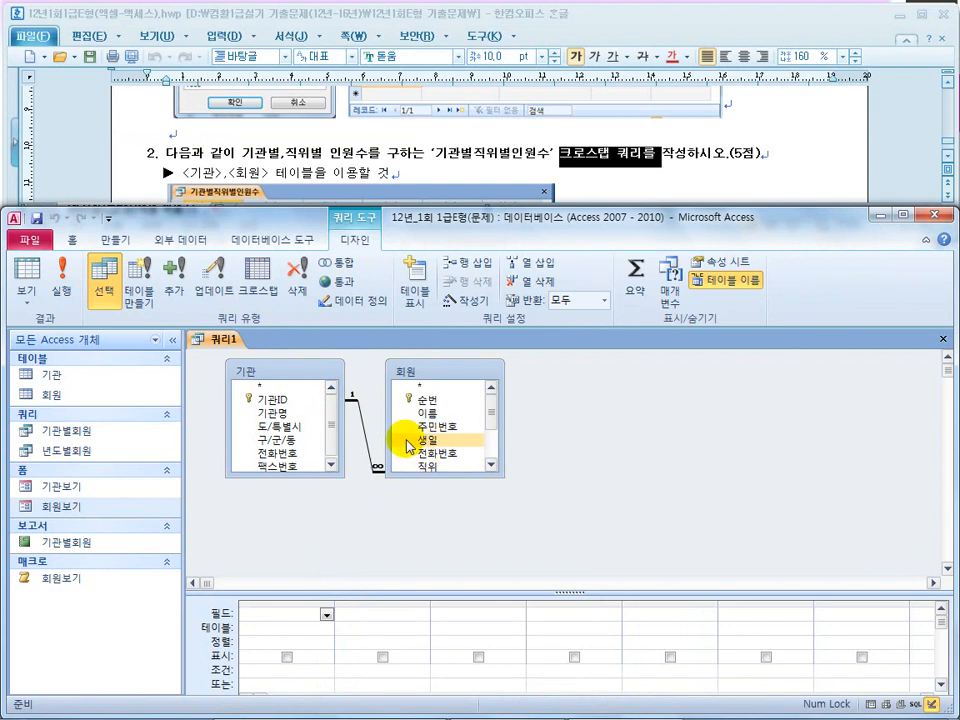
pyautogui.moveTo(437, 475); pyautogui.dragTo(429, 495)
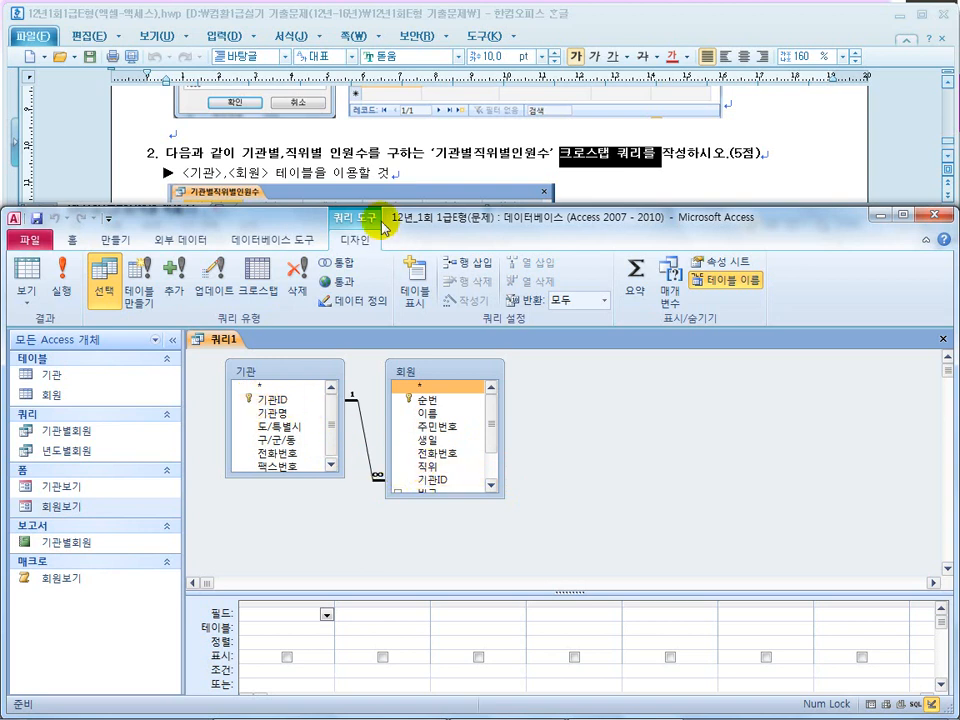
# Step: Examine the sample result of the second query task in the exam document, marking its row heading, column heading and value areas
pyautogui.click(388, 157)
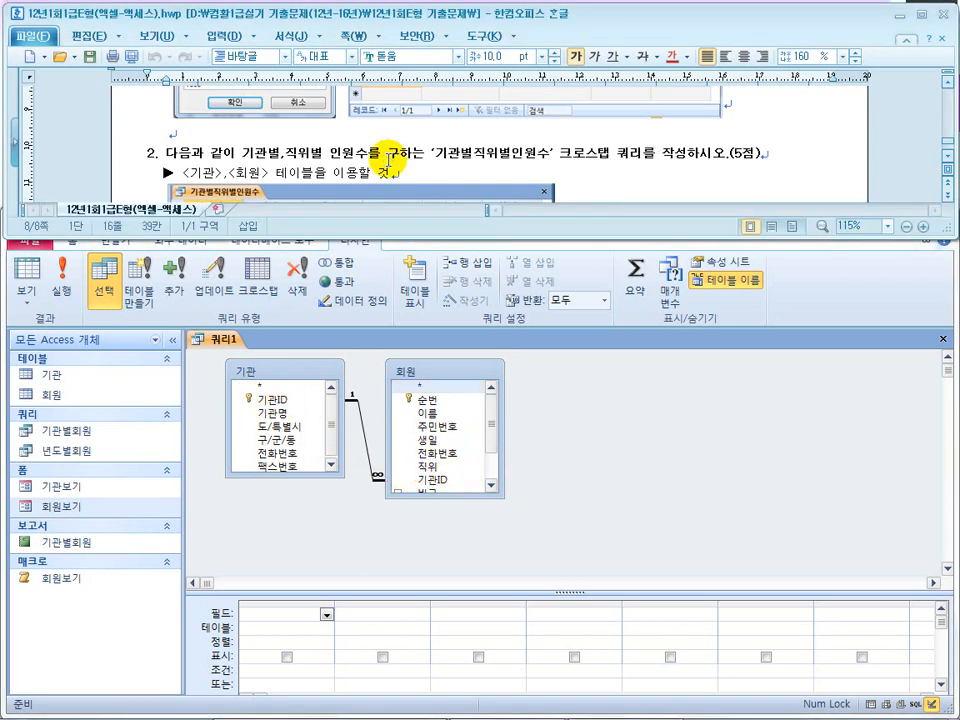
pyautogui.scroll(-2, 388, 157)
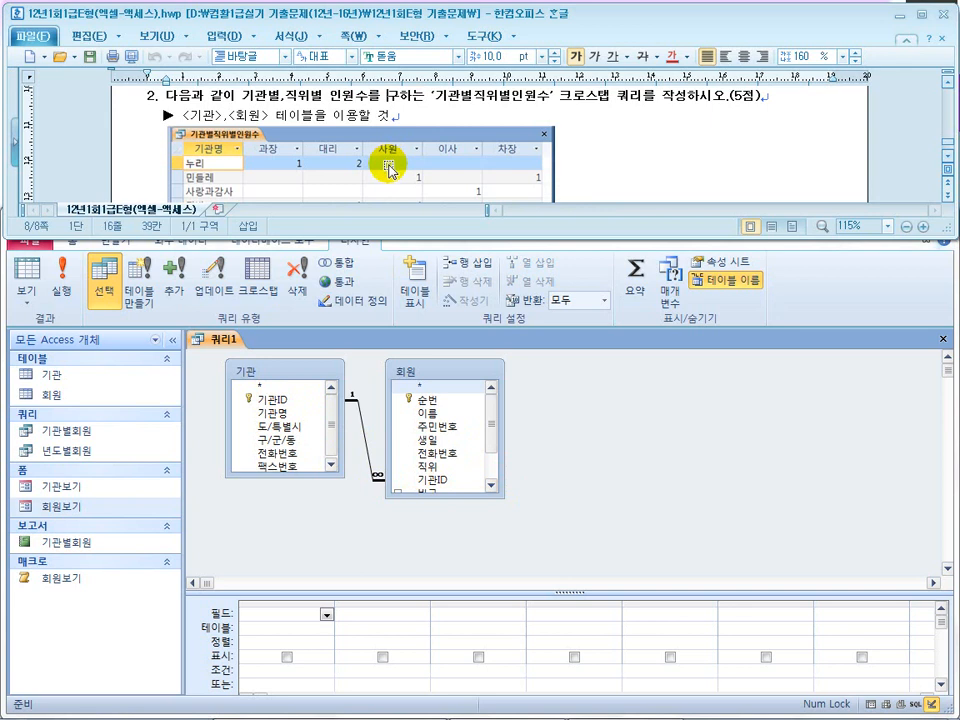
pyautogui.scroll(-2, 389, 167)
pyautogui.doubleClick(461, 15)
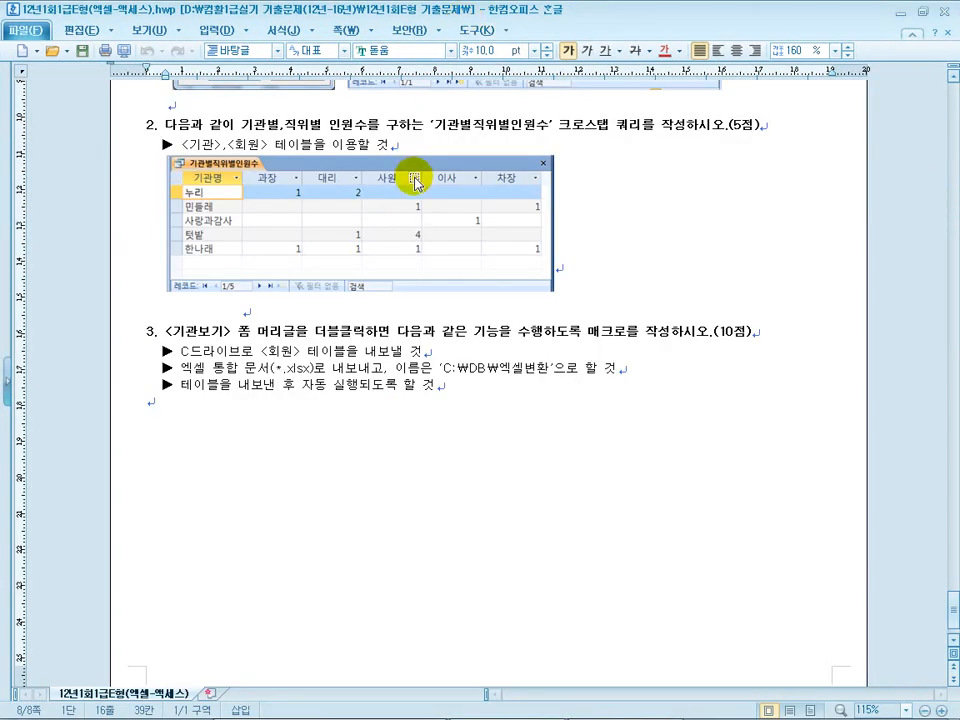
pyautogui.click(414, 181)
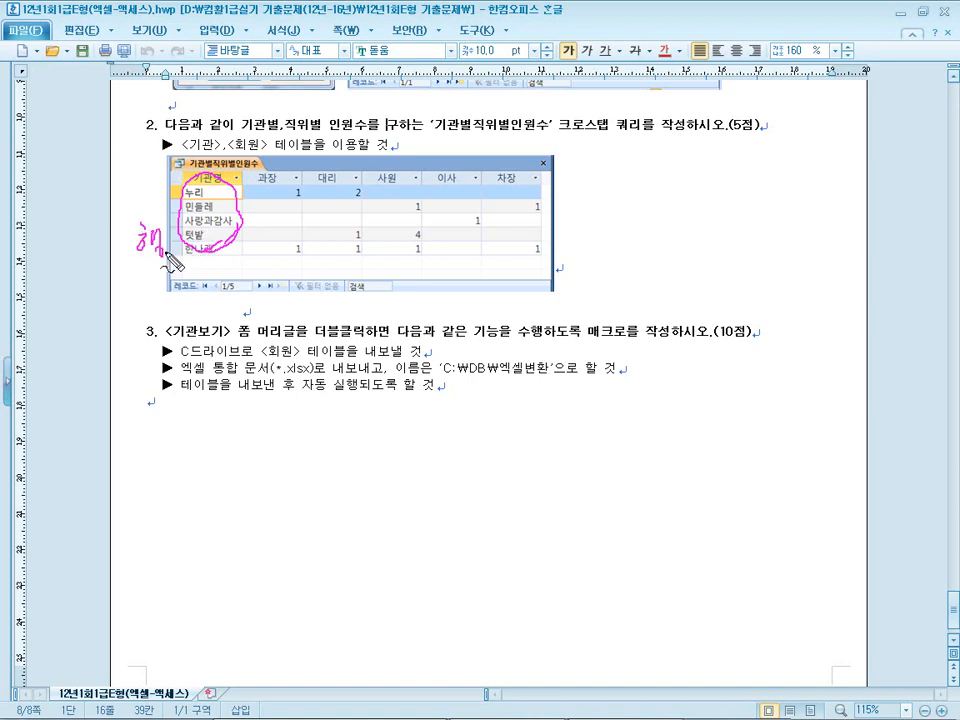
pyautogui.moveTo(290, 168); pyautogui.dragTo(452, 203)
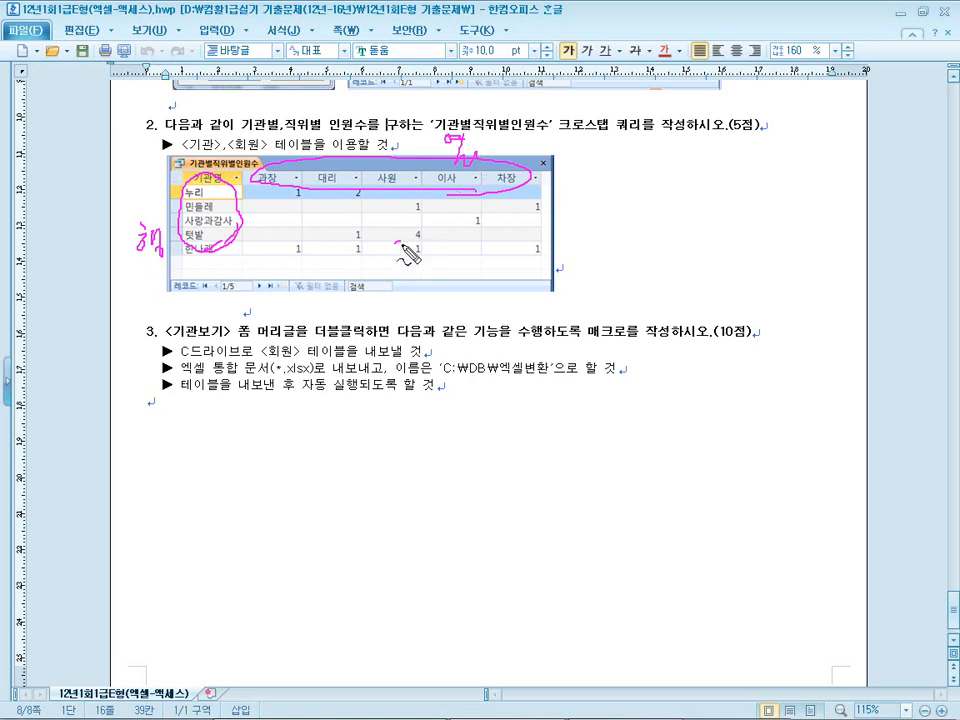
pyautogui.moveTo(274, 257); pyautogui.dragTo(388, 296)
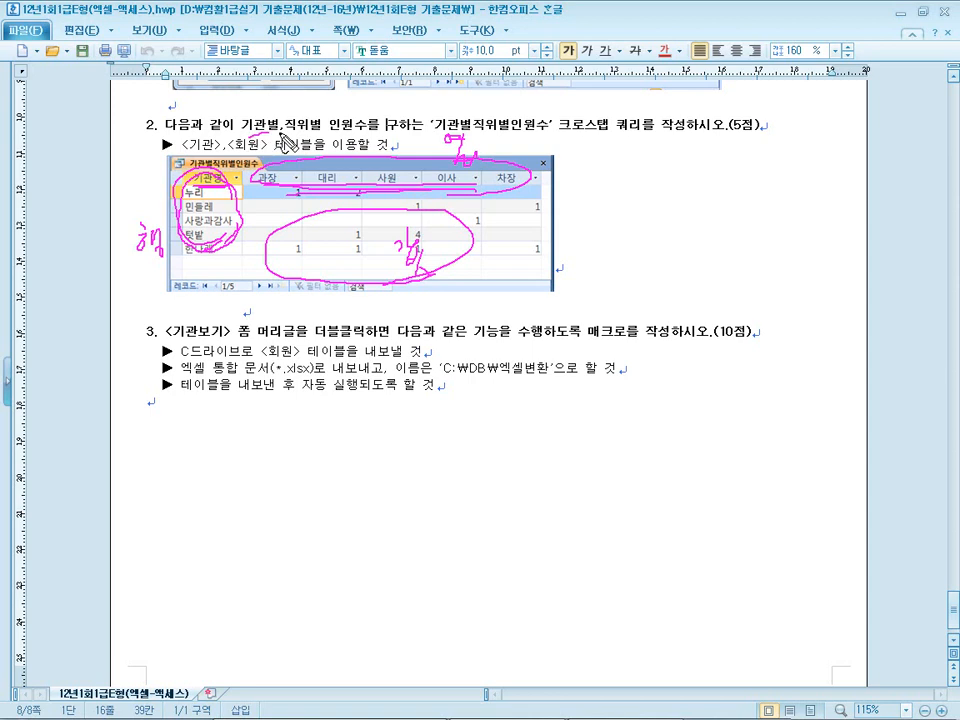
pyautogui.moveTo(428, 265)
pyautogui.mouseDown()
pyautogui.moveTo(330, 212)
pyautogui.moveTo(408, 280)
pyautogui.mouseUp()
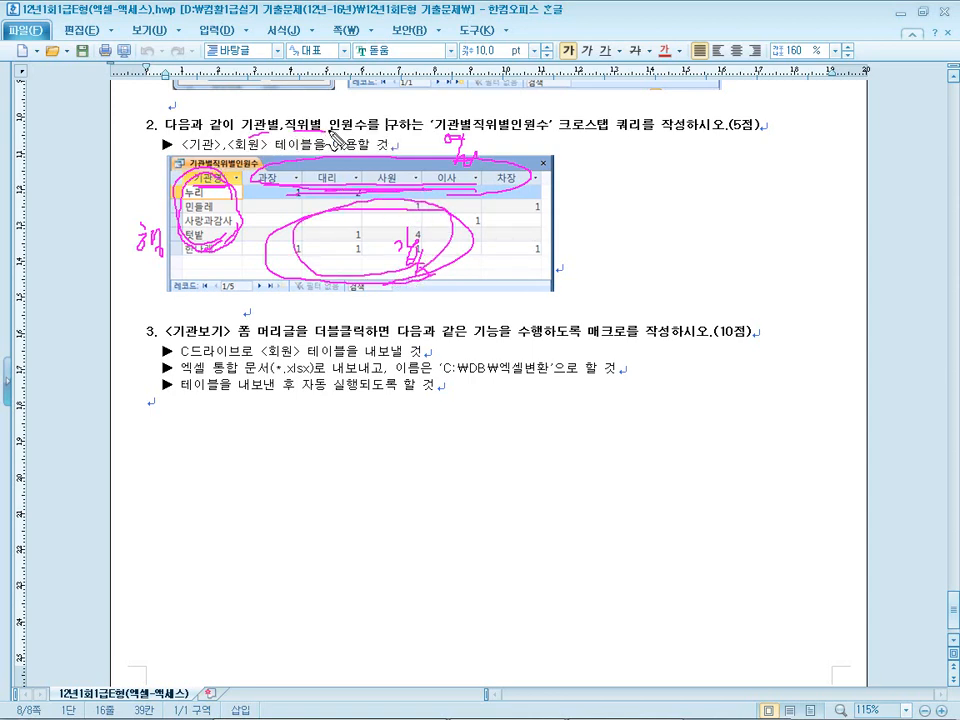
pyautogui.press('Escape')
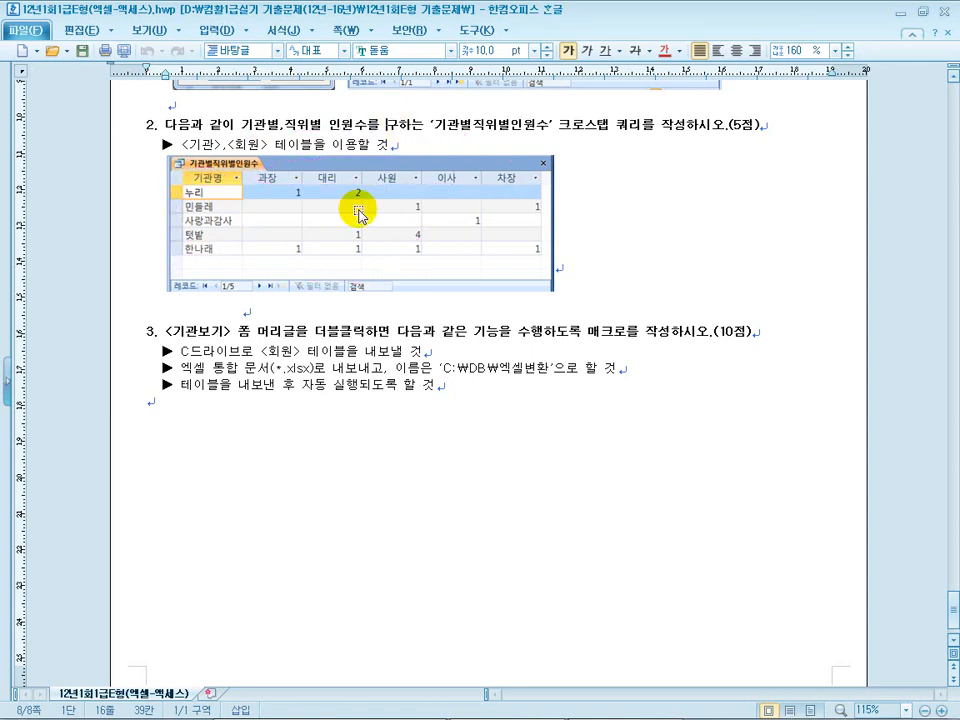
pyautogui.doubleClick(481, 14)
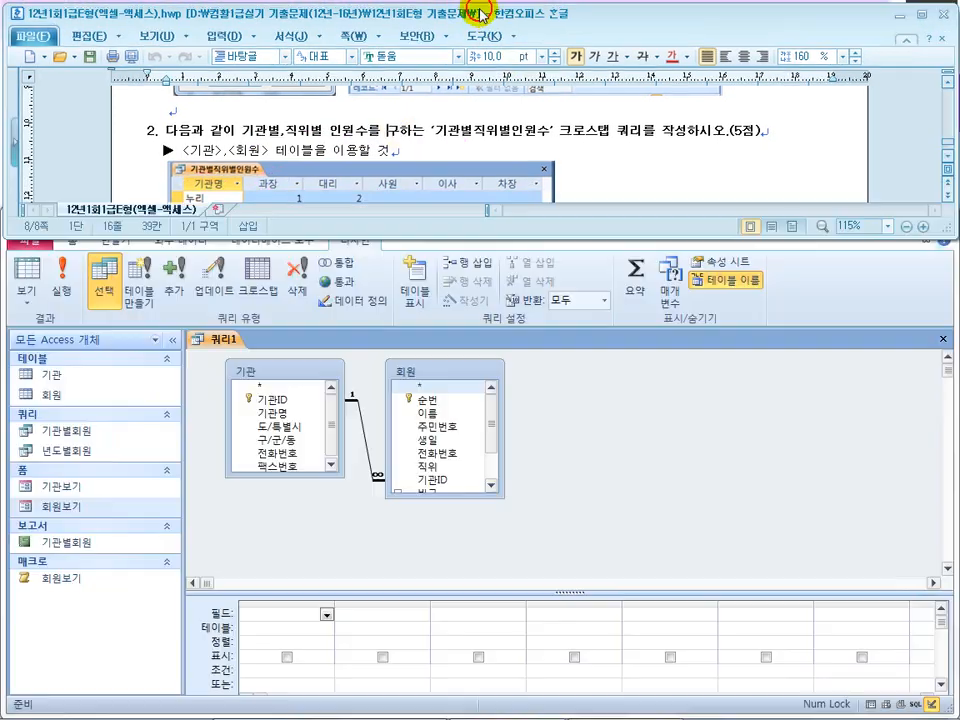
pyautogui.scroll(-1, 439, 135)
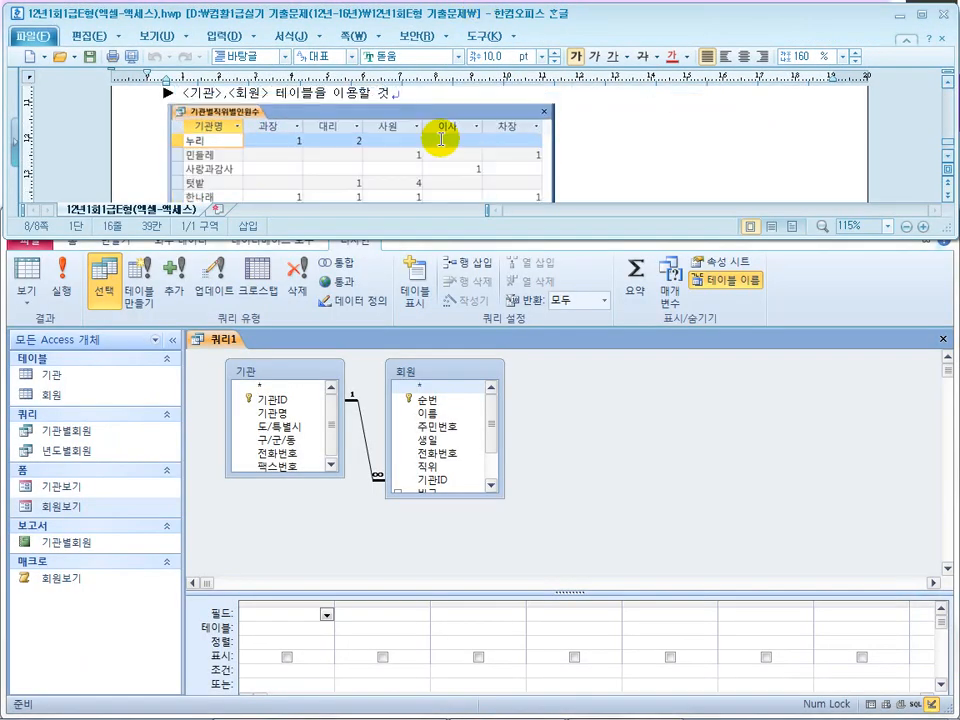
pyautogui.click(575, 437)
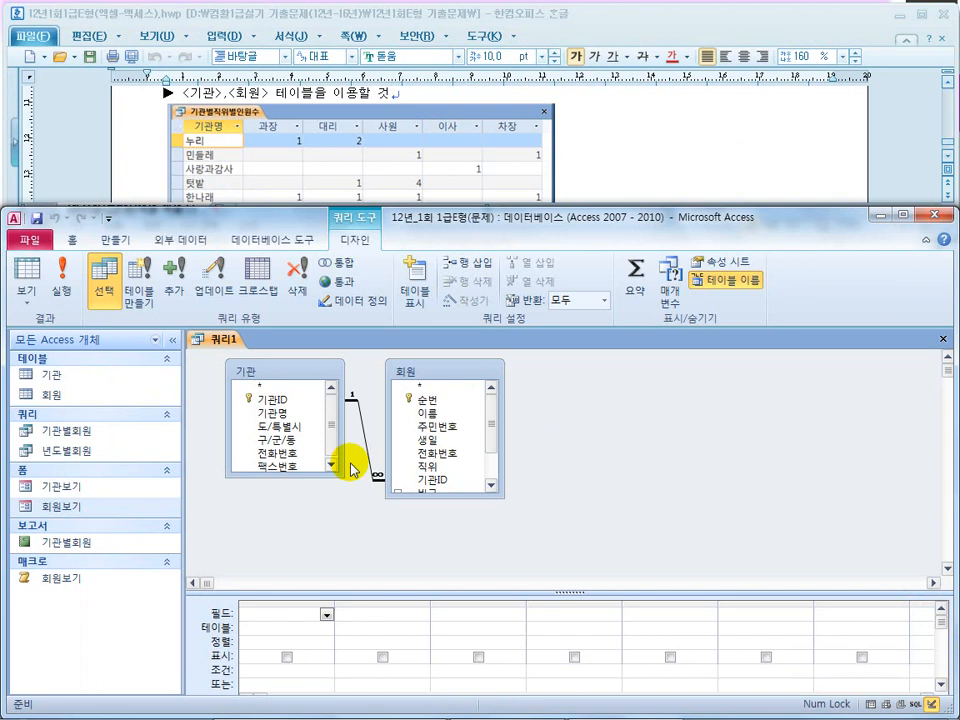
# Step: Add the 기관 table's 기관명 field to the query, converted to a crosstab query, and set the field as 행 머리글
pyautogui.doubleClick(279, 413)
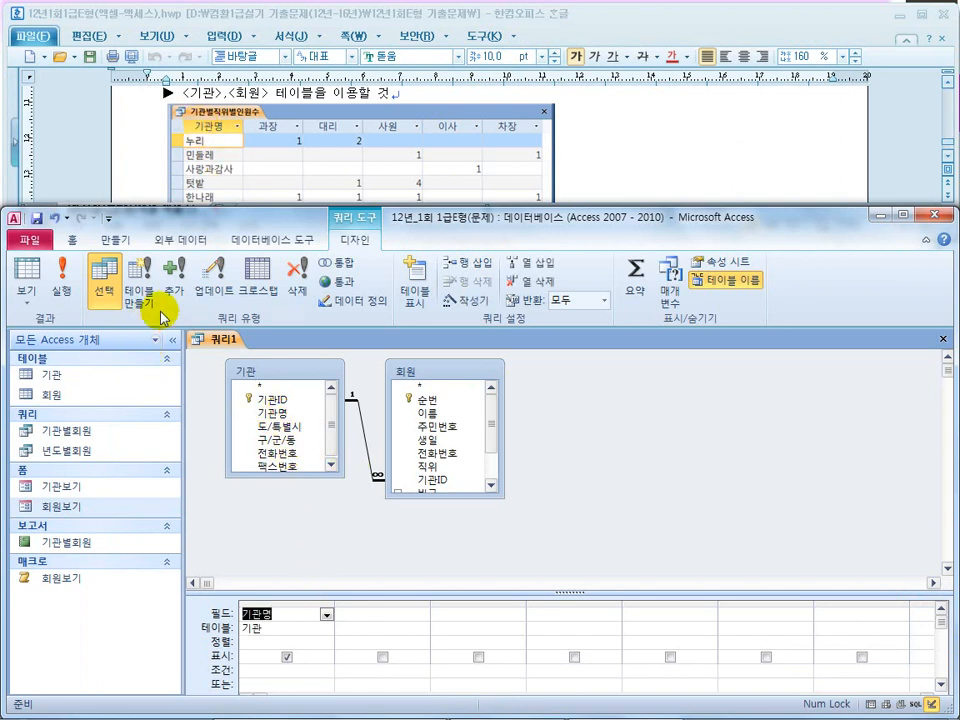
pyautogui.click(268, 290)
pyautogui.click(320, 660)
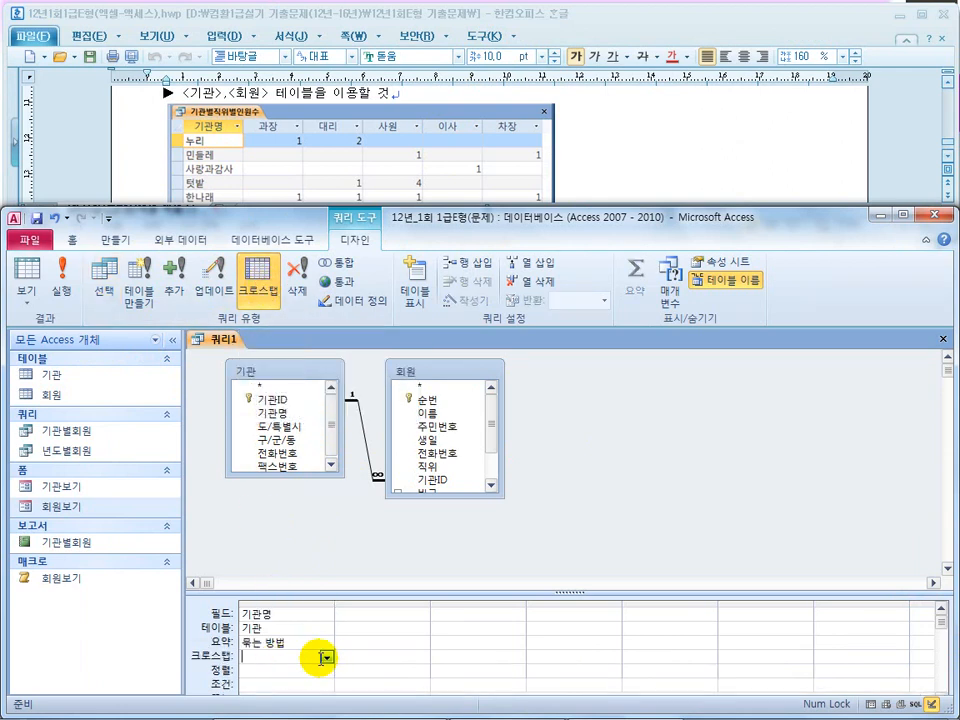
pyautogui.click(327, 658)
pyautogui.click(315, 672)
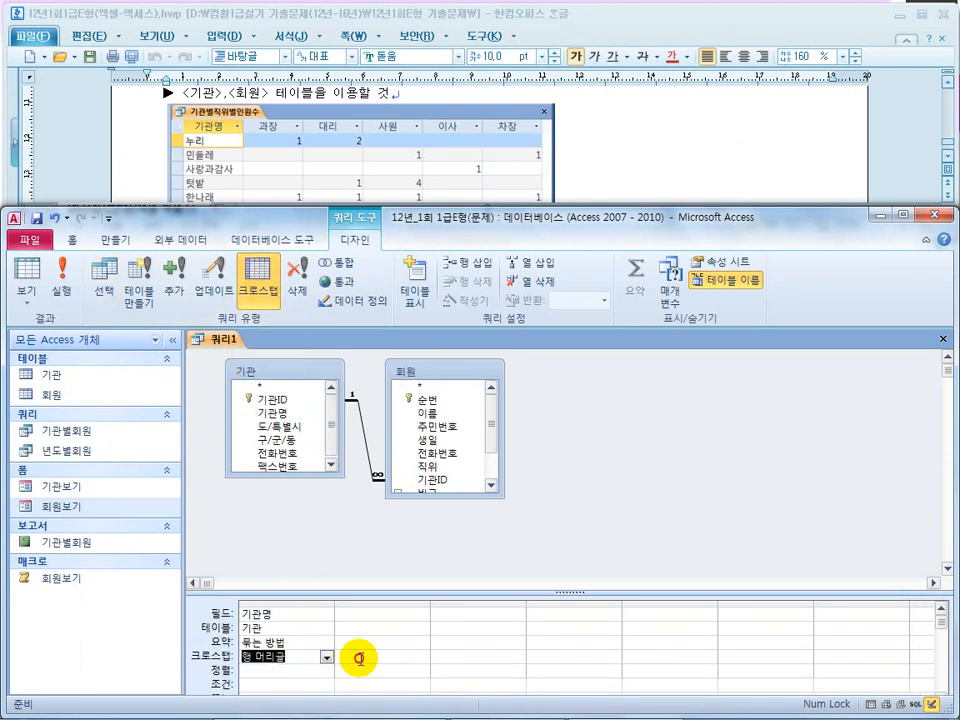
# Step: Add the 회원 table's 직위 field to the crosstab query as 열 머리글
pyautogui.click(361, 658)
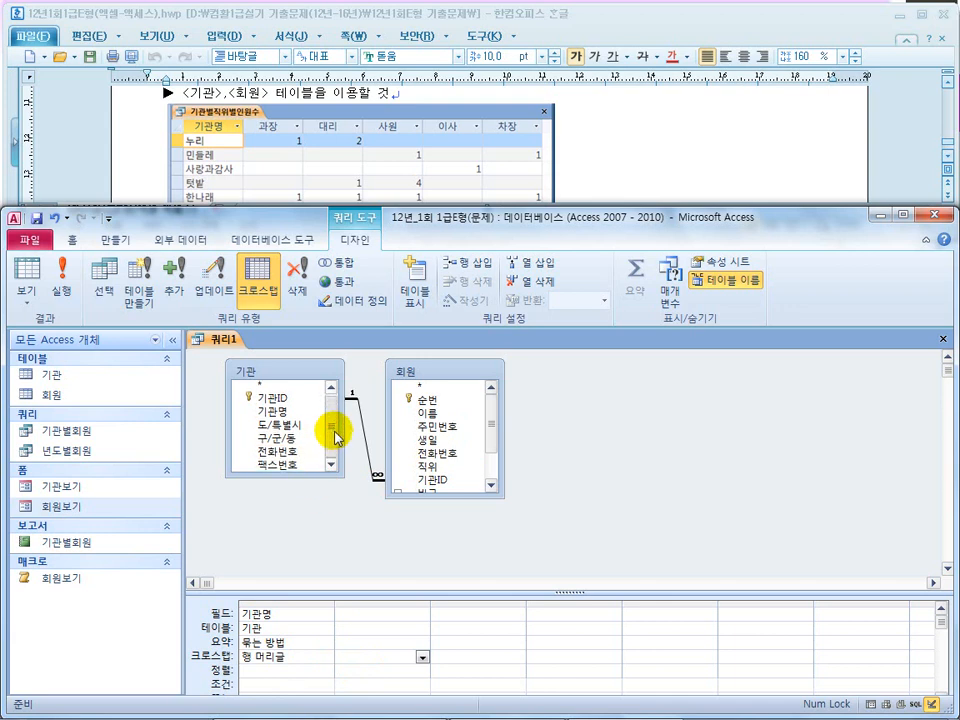
pyautogui.click(438, 467)
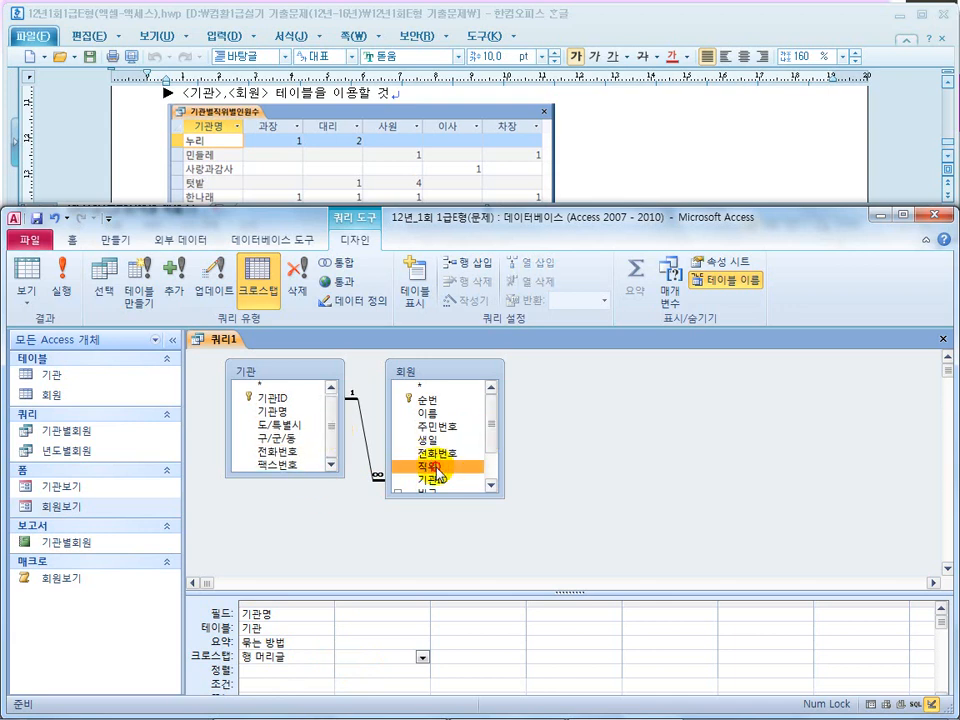
pyautogui.doubleClick(438, 467)
pyautogui.click(354, 658)
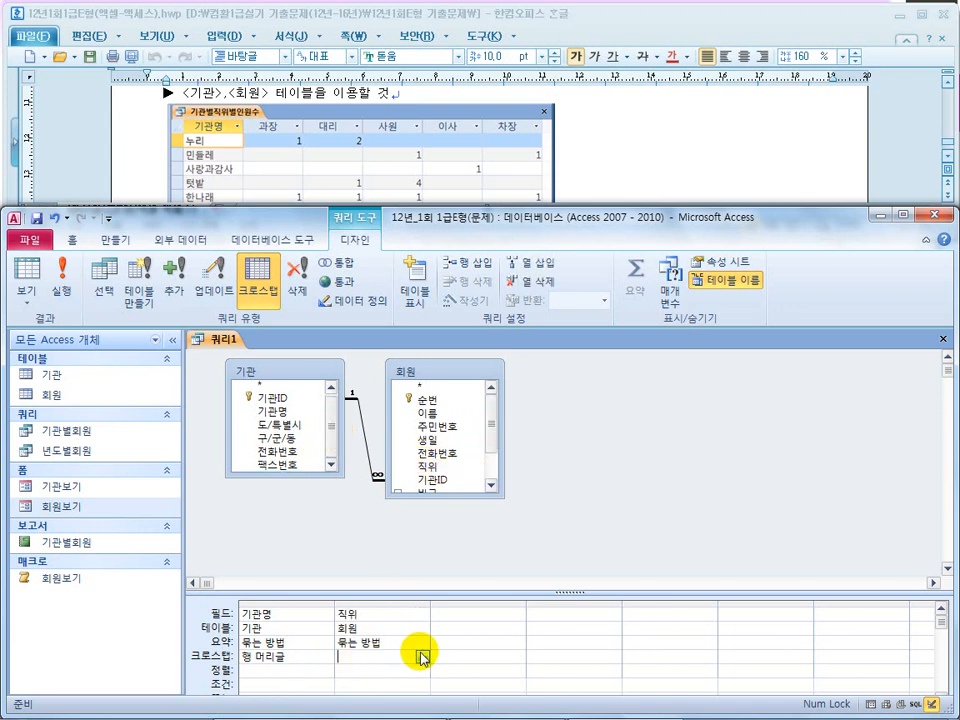
pyautogui.click(422, 657)
pyautogui.click(380, 684)
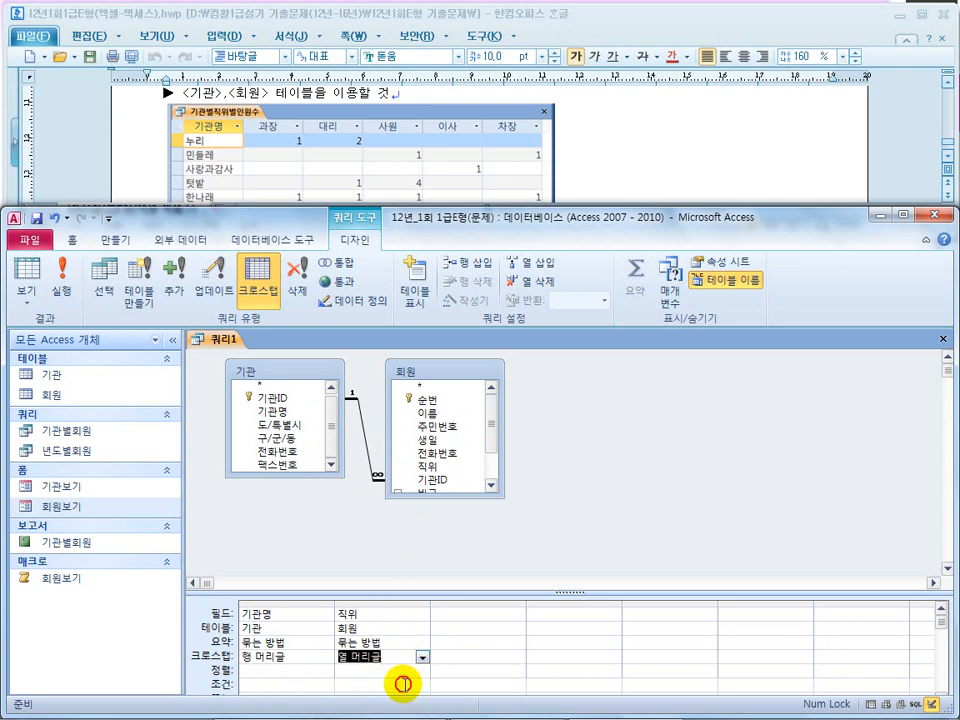
# Step: Review the second query task in the exam document, highlighting the word 인원수를, and return to the Access database
pyautogui.click(583, 163)
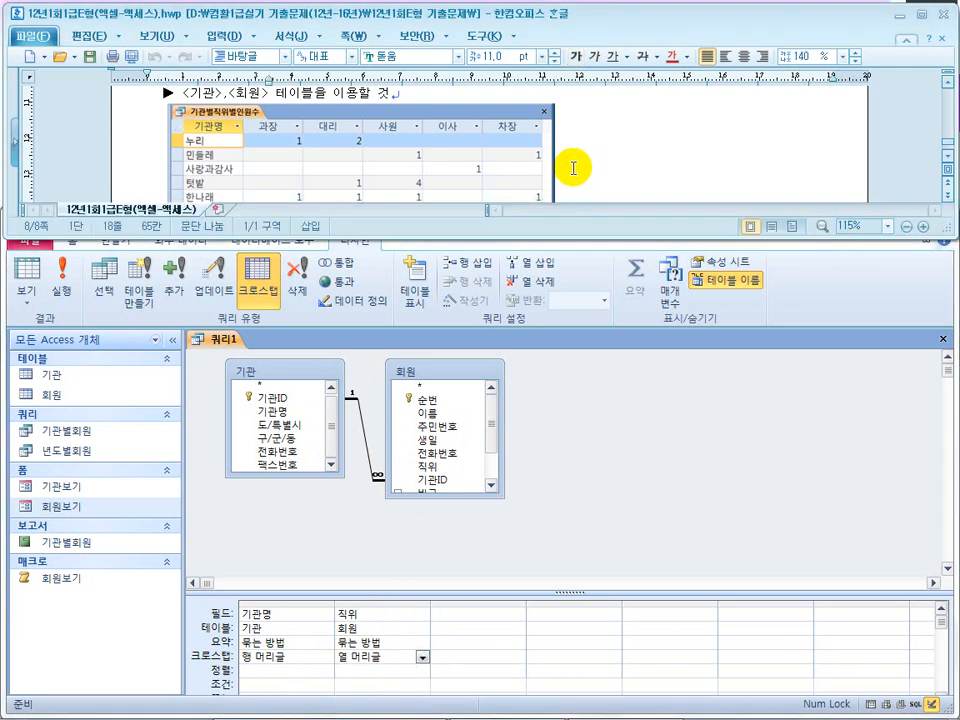
pyautogui.scroll(-1, 571, 170)
pyautogui.scroll(1, 565, 170)
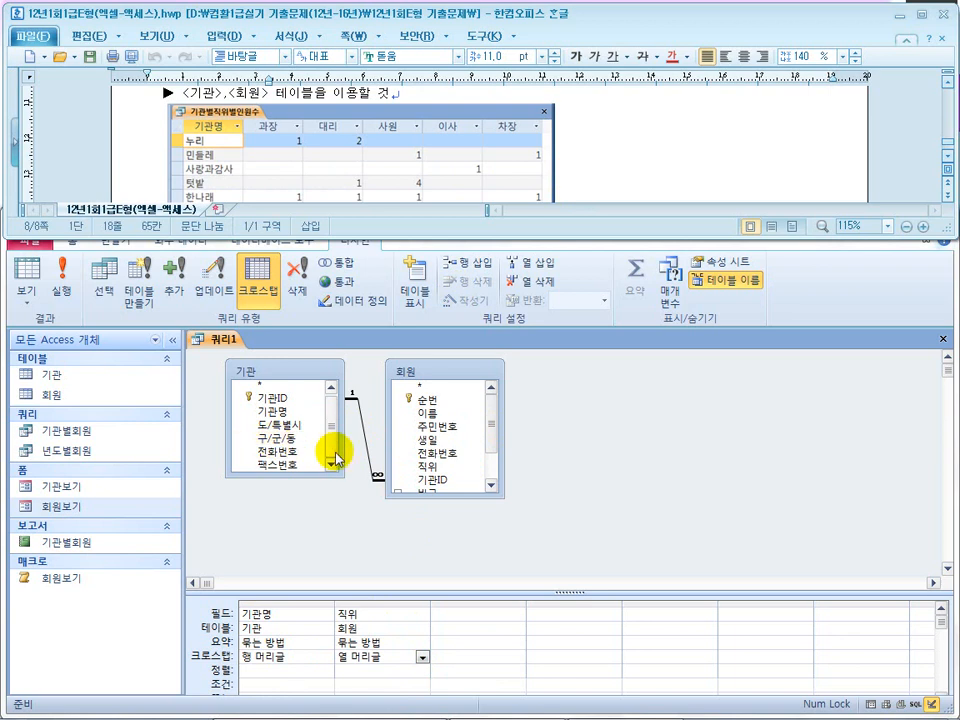
pyautogui.scroll(3, 582, 165)
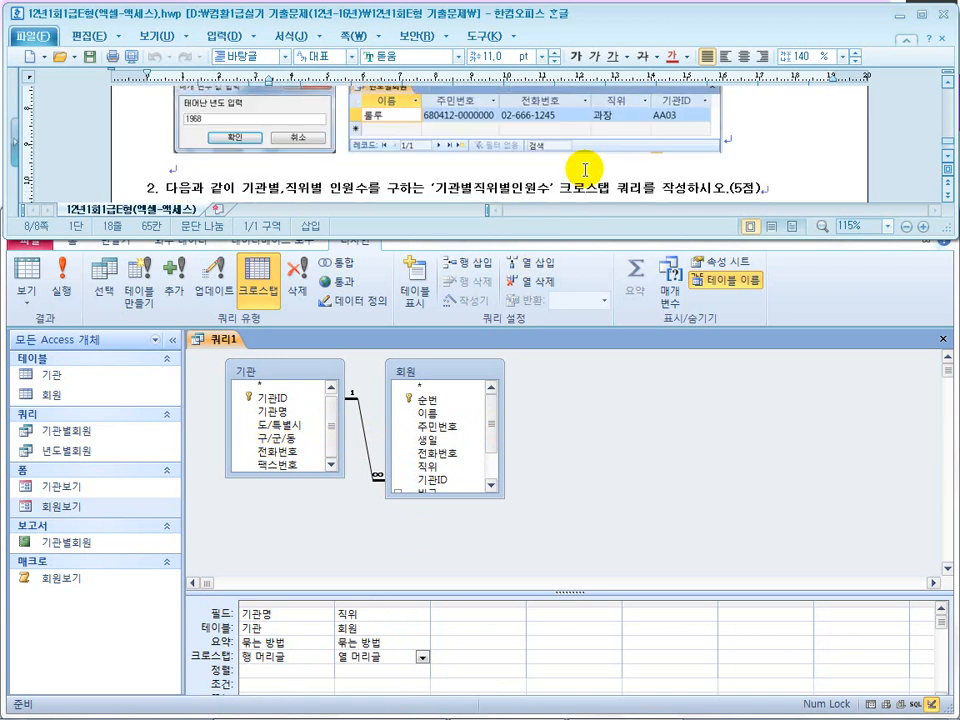
pyautogui.moveTo(333, 190); pyautogui.dragTo(386, 190)
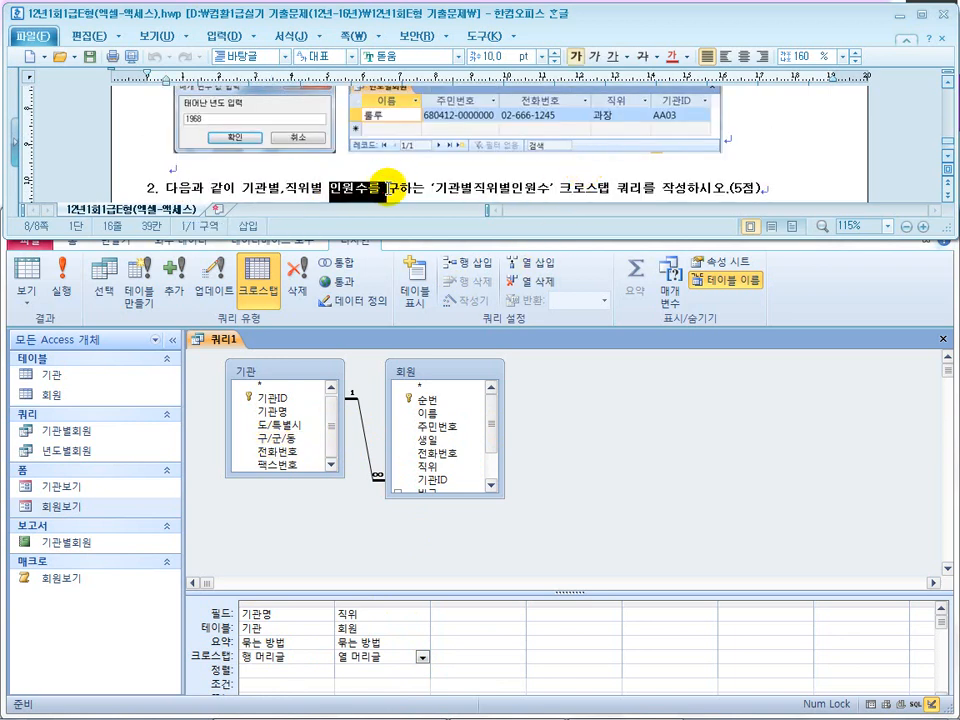
pyautogui.click(538, 450)
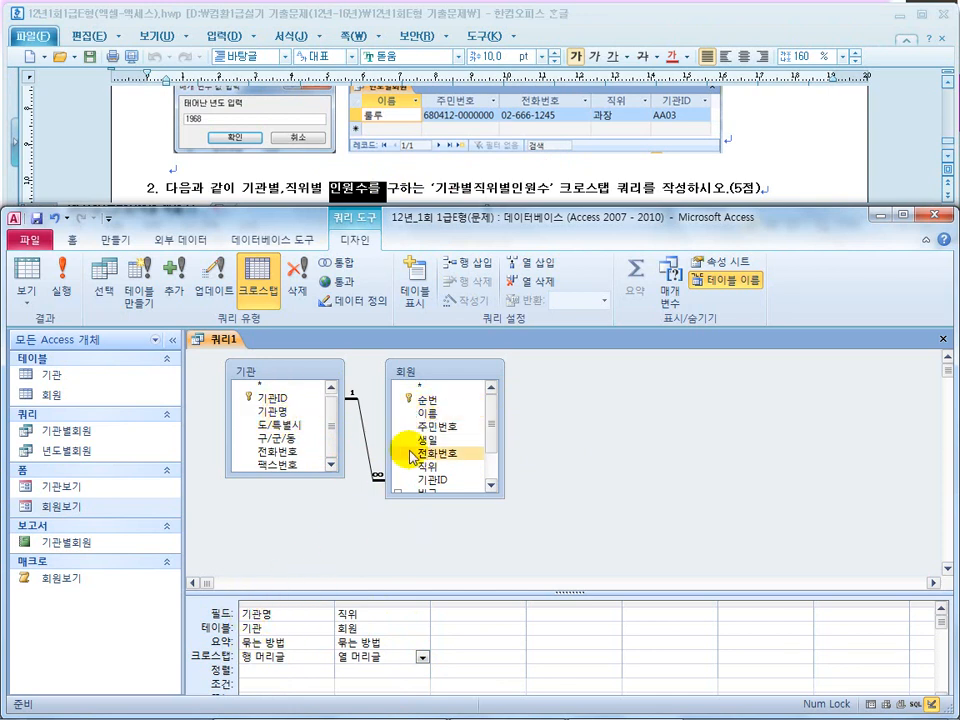
# Step: Add the 회원 table's 이름 field as the crosstab 값 and set its 요약 function to 개수
pyautogui.doubleClick(428, 414)
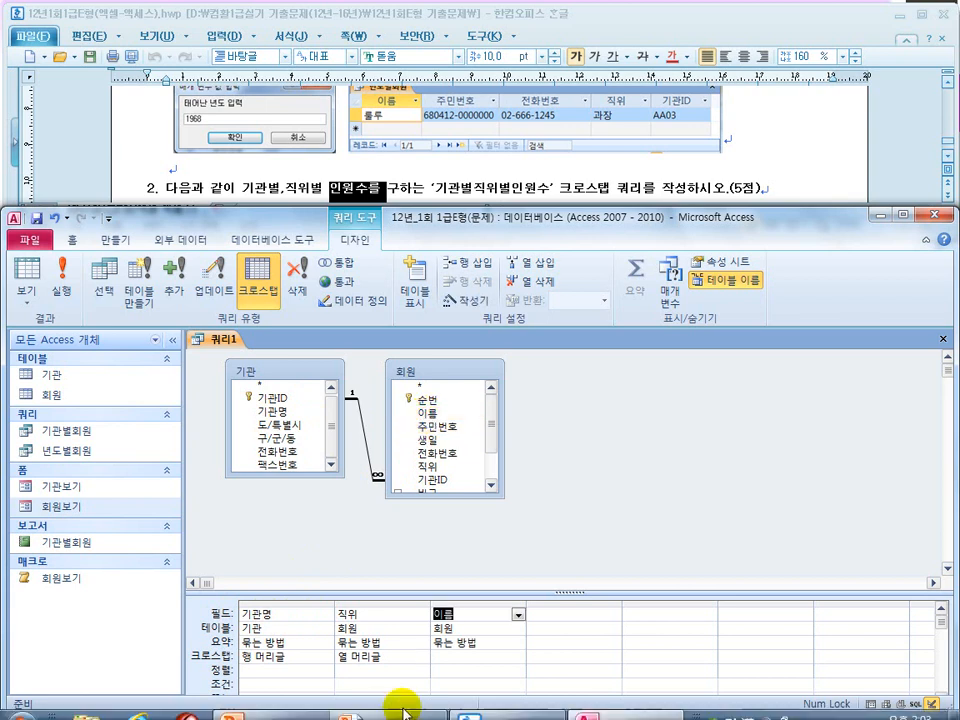
pyautogui.click(470, 657)
pyautogui.click(517, 657)
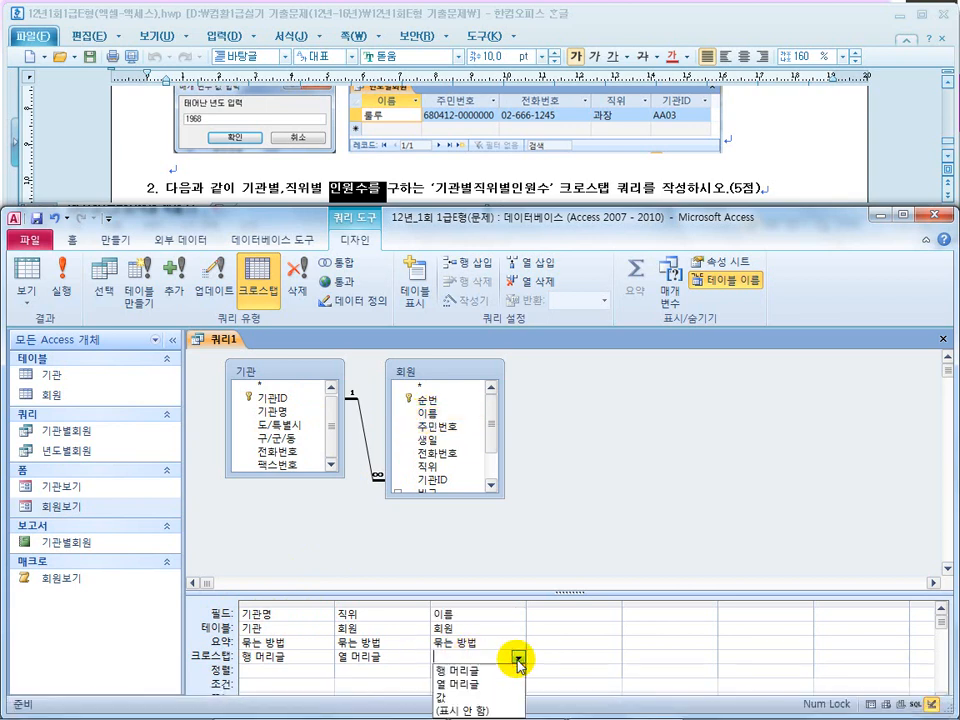
pyautogui.click(473, 705)
pyautogui.click(478, 642)
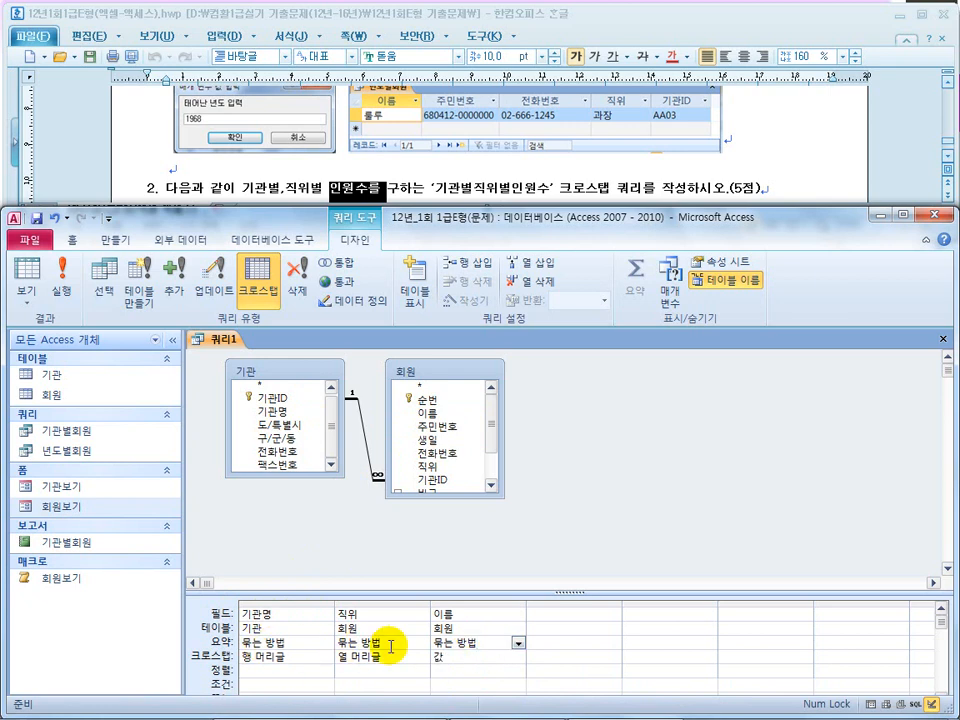
pyautogui.click(517, 645)
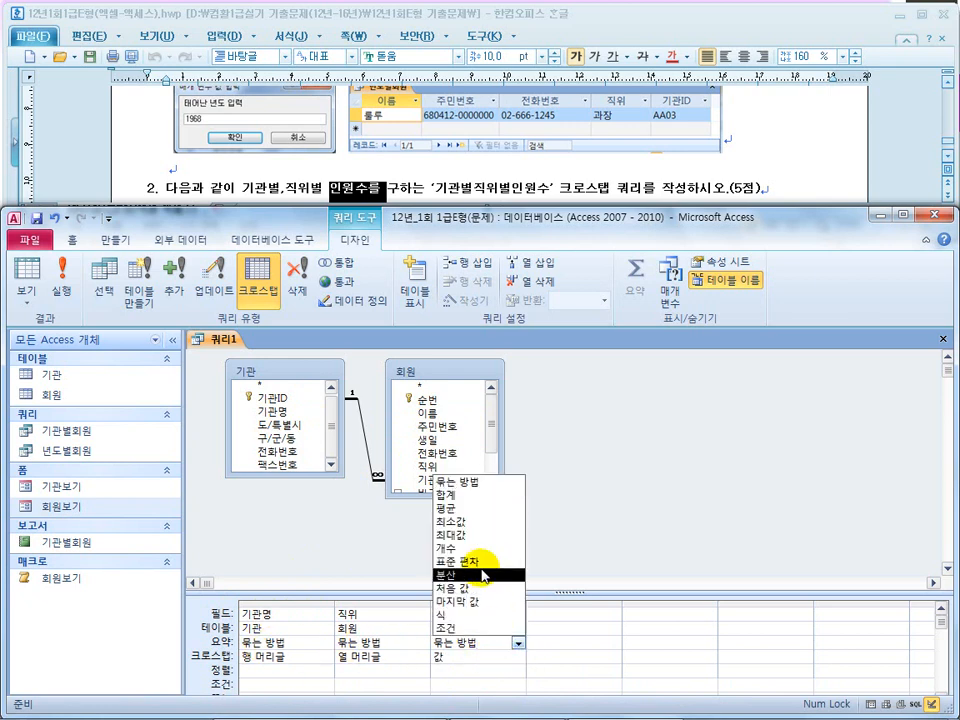
pyautogui.click(484, 489)
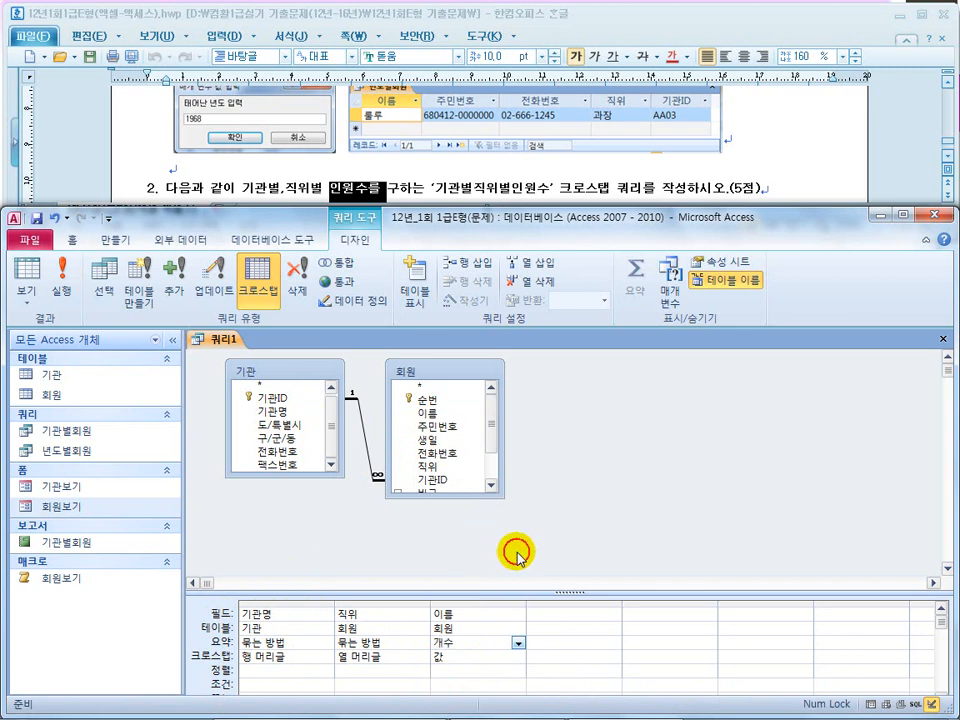
# Step: Run the crosstab query to compare its result with the exam document's sample, and return the query to Design view
pyautogui.click(60, 283)
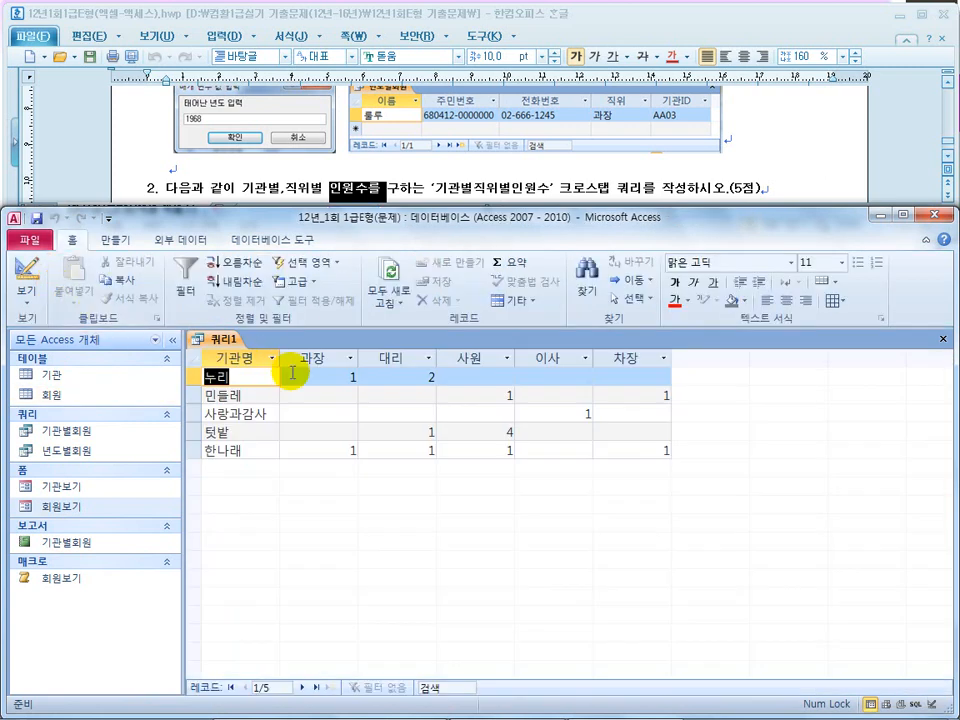
pyautogui.click(456, 167)
pyautogui.scroll(-2, 462, 174)
pyautogui.scroll(-2, 460, 170)
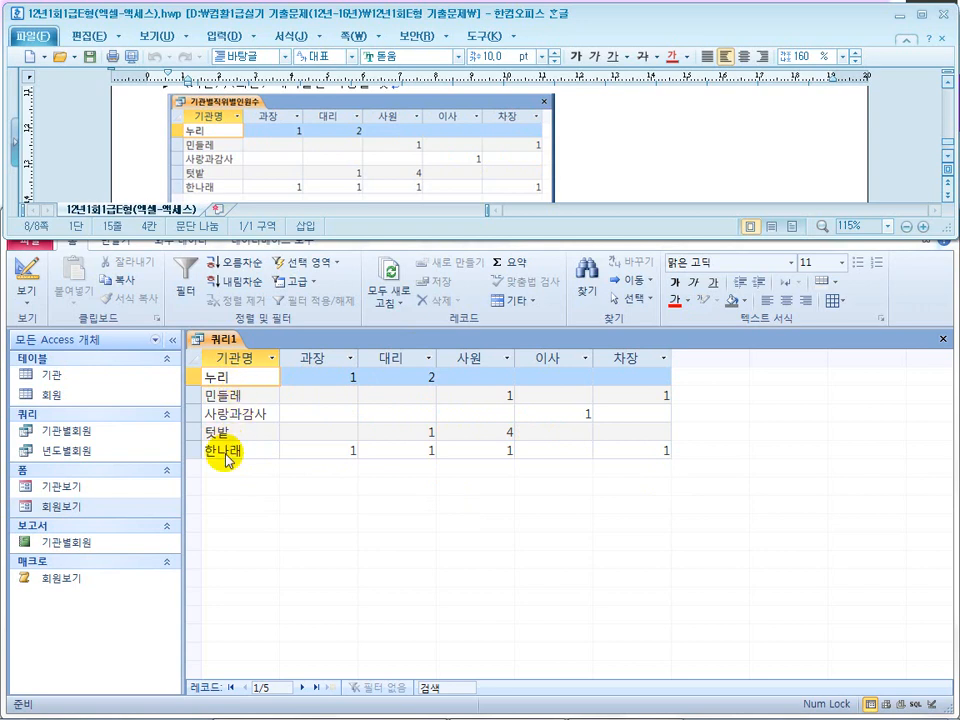
pyautogui.click(28, 275)
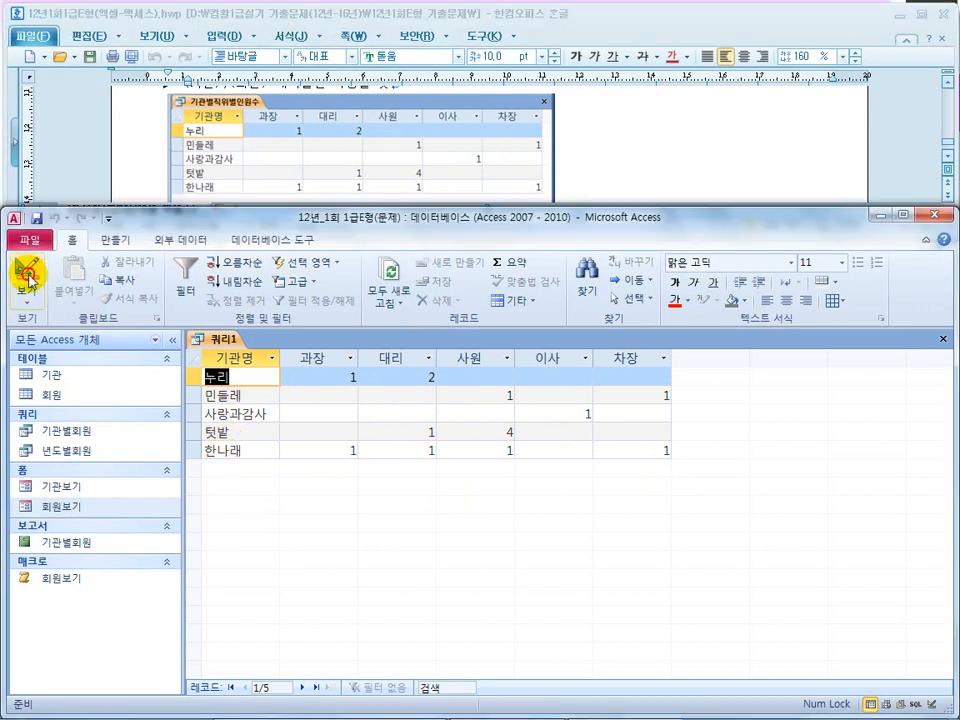
pyautogui.click(28, 277)
# Step: Save the crosstab query as 기관별직위별인원수, and close it after checking the solution slide
pyautogui.click(214, 339)
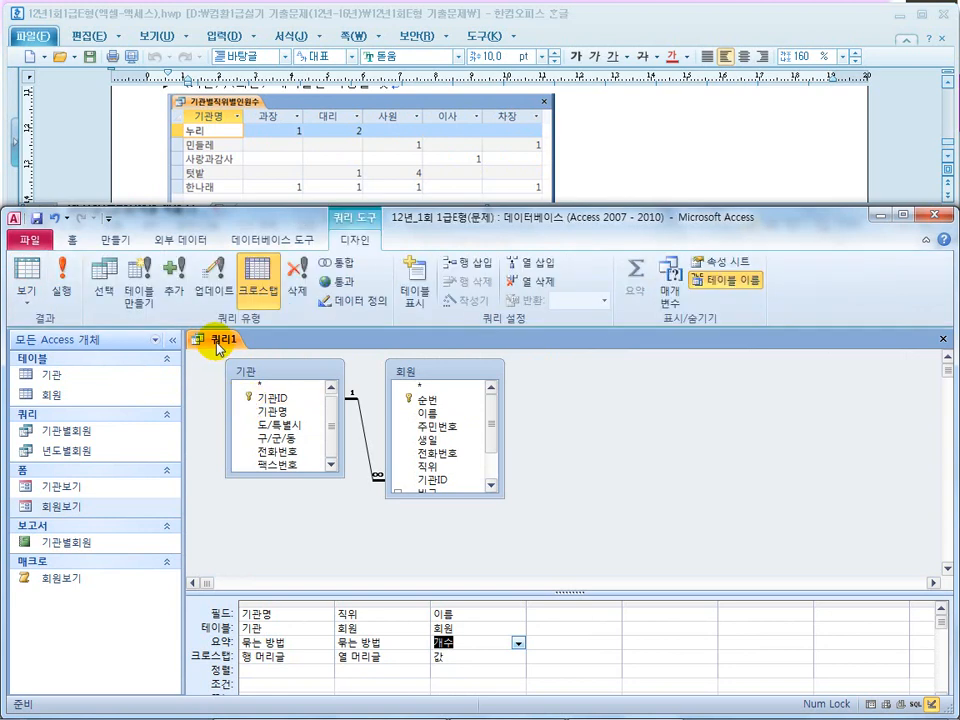
pyautogui.click(613, 174)
pyautogui.scroll(1, 615, 174)
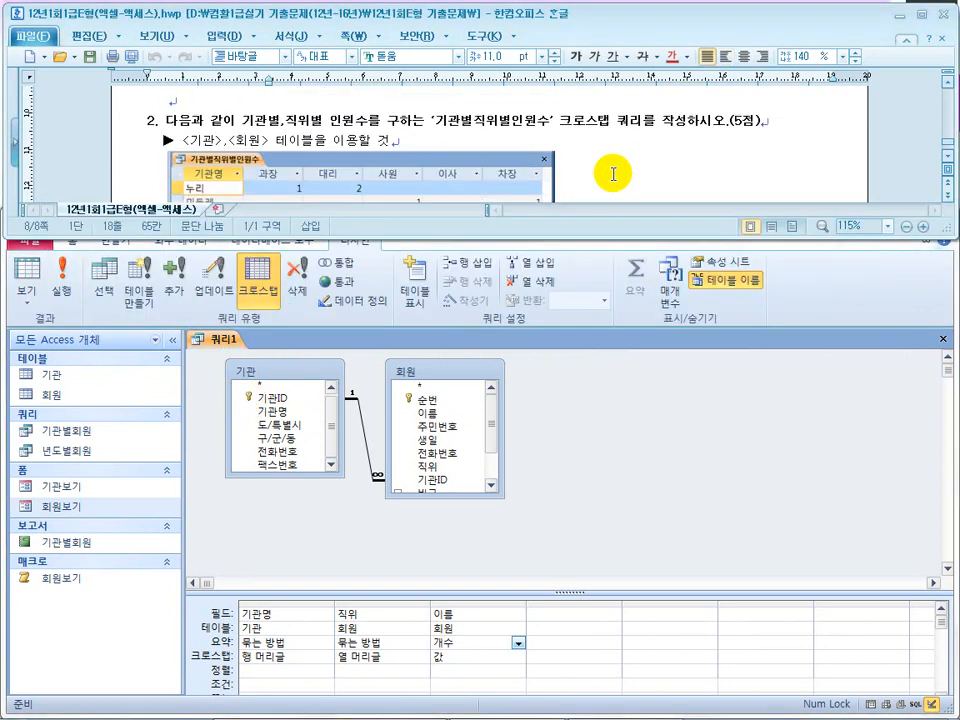
pyautogui.rightClick(220, 343)
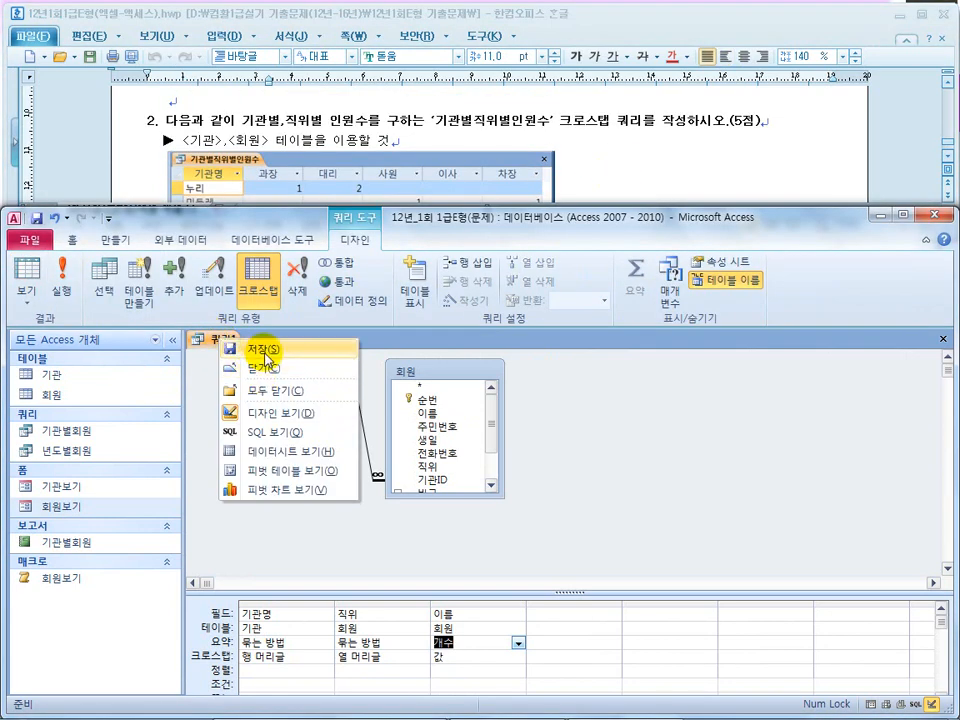
pyautogui.click(265, 351)
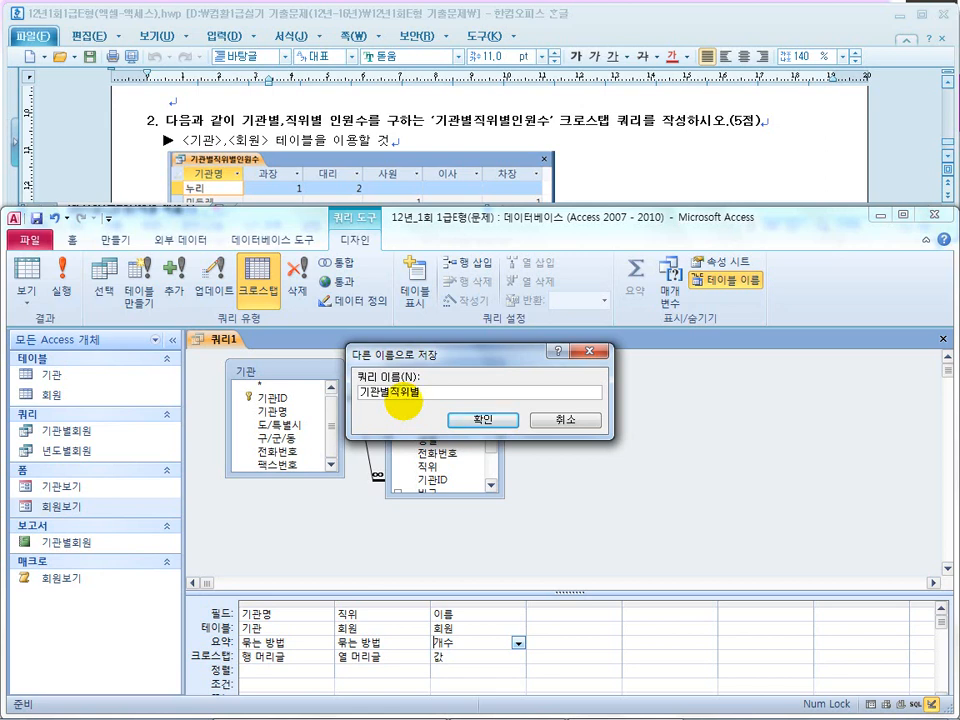
pyautogui.click(484, 419)
pyautogui.moveTo(515, 712)
pyautogui.click(398, 704)
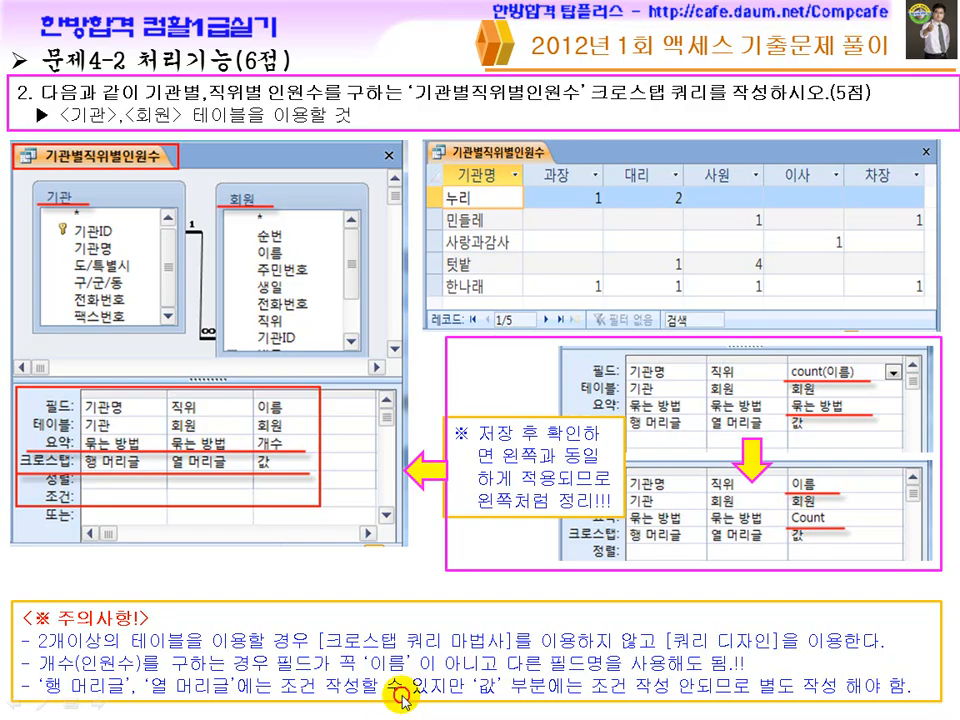
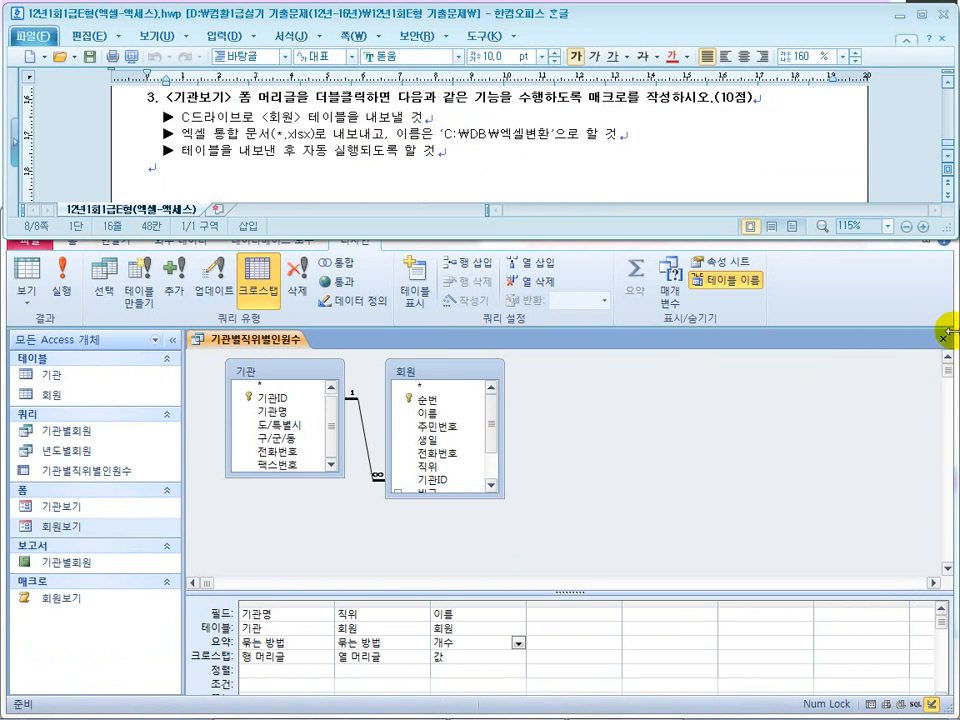
pyautogui.click(942, 339)
# Step: Highlight the form header double-click requirement in the third task, then select the 폼 머리글 section of the 기관보기 form in Design view
pyautogui.moveTo(328, 98); pyautogui.dragTo(373, 99)
pyautogui.moveTo(252, 99); pyautogui.dragTo(351, 98)
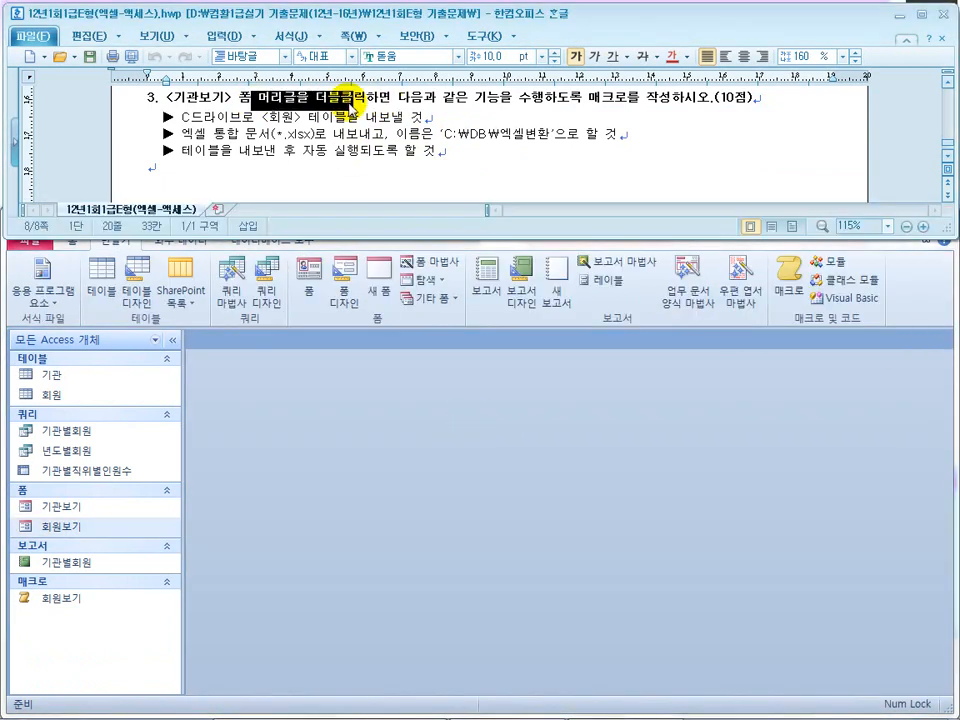
pyautogui.rightClick(66, 505)
pyautogui.click(133, 311)
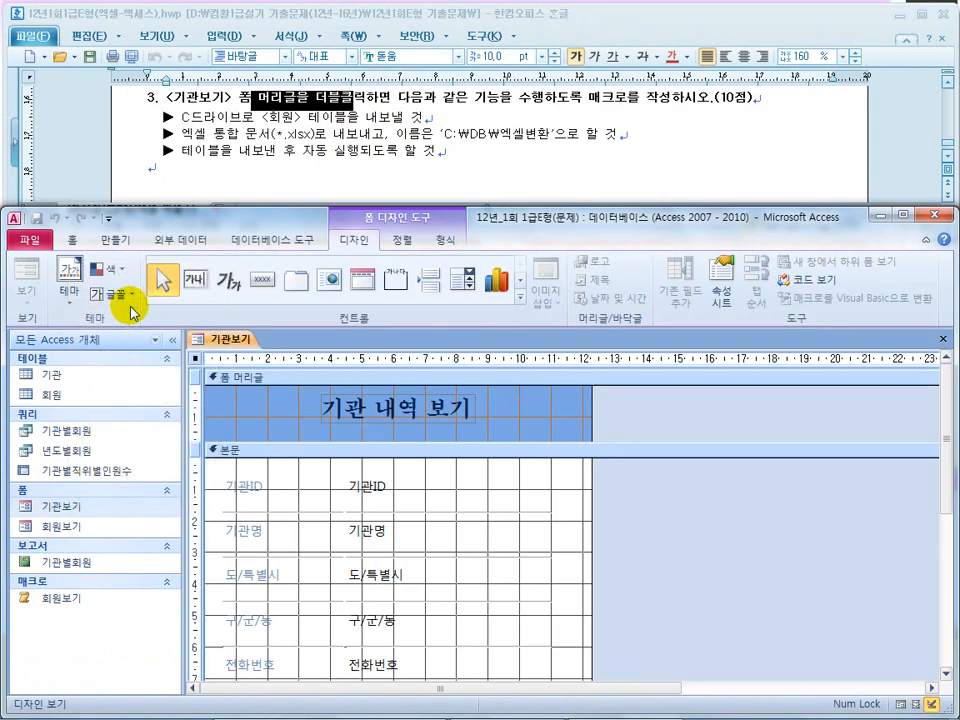
pyautogui.click(248, 379)
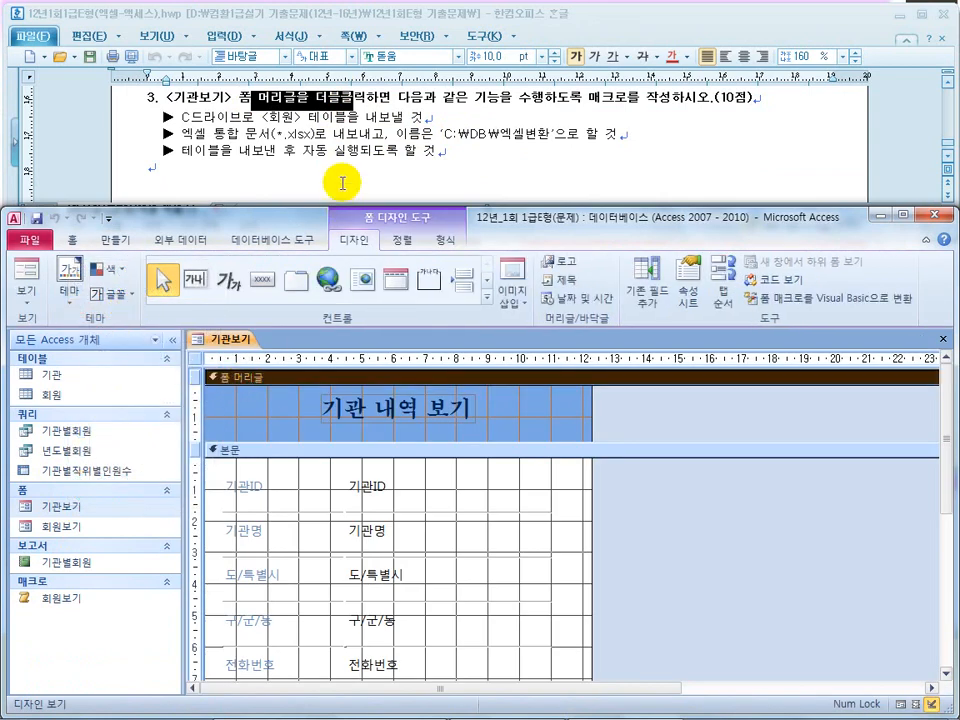
pyautogui.rightClick(262, 384)
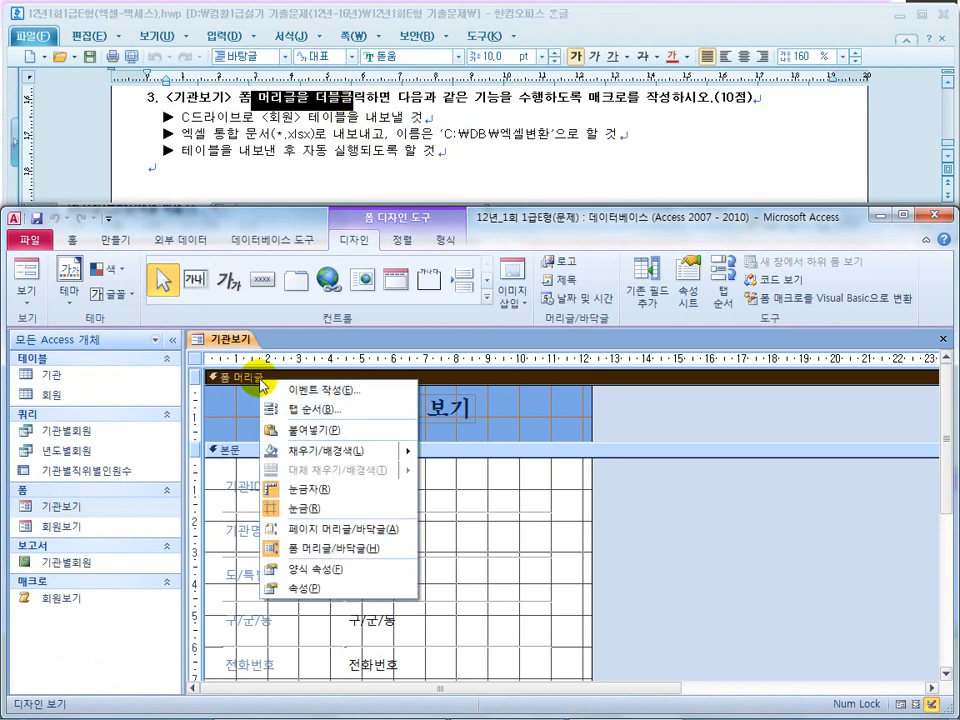
pyautogui.click(330, 389)
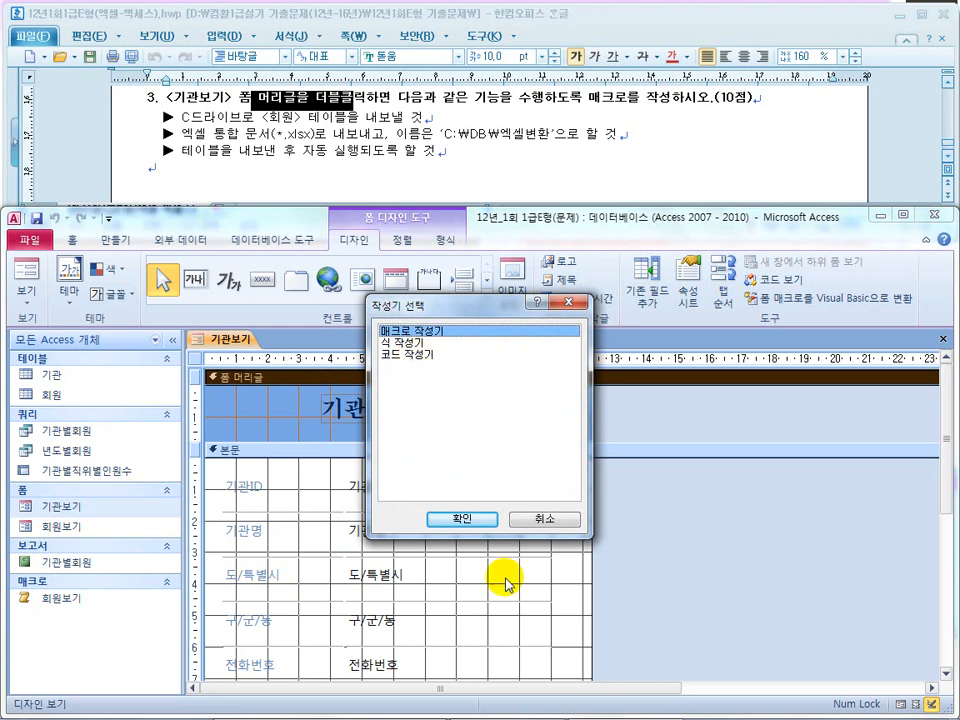
pyautogui.click(538, 520)
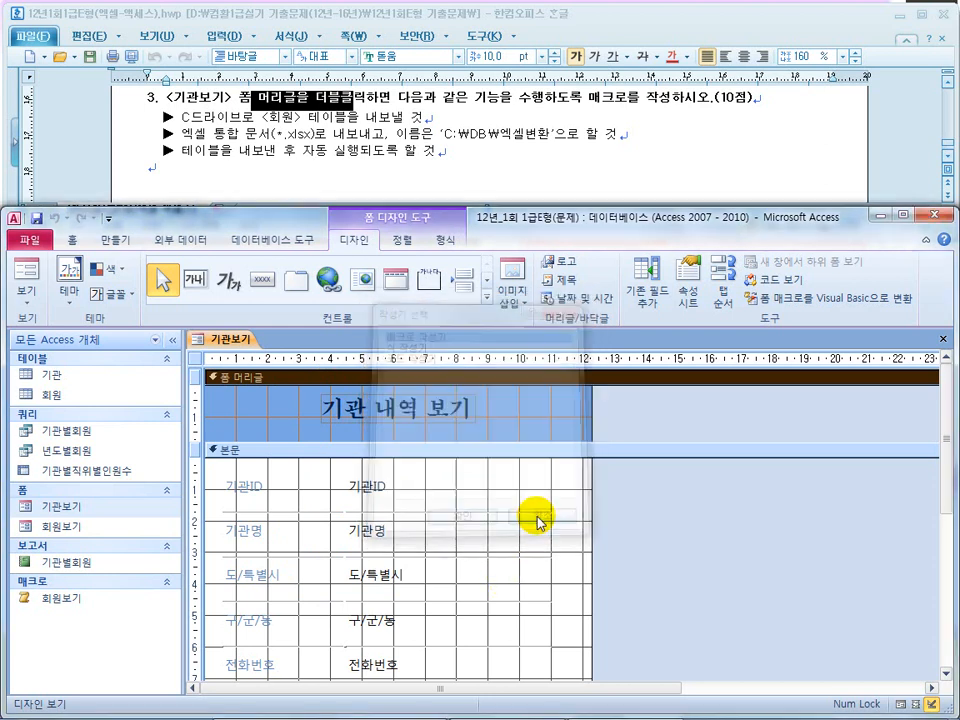
# Step: Open the builder selection for the On Dbl Click event of the 기관보기 form's 폼 머리글 section
pyautogui.rightClick(262, 379)
pyautogui.click(330, 594)
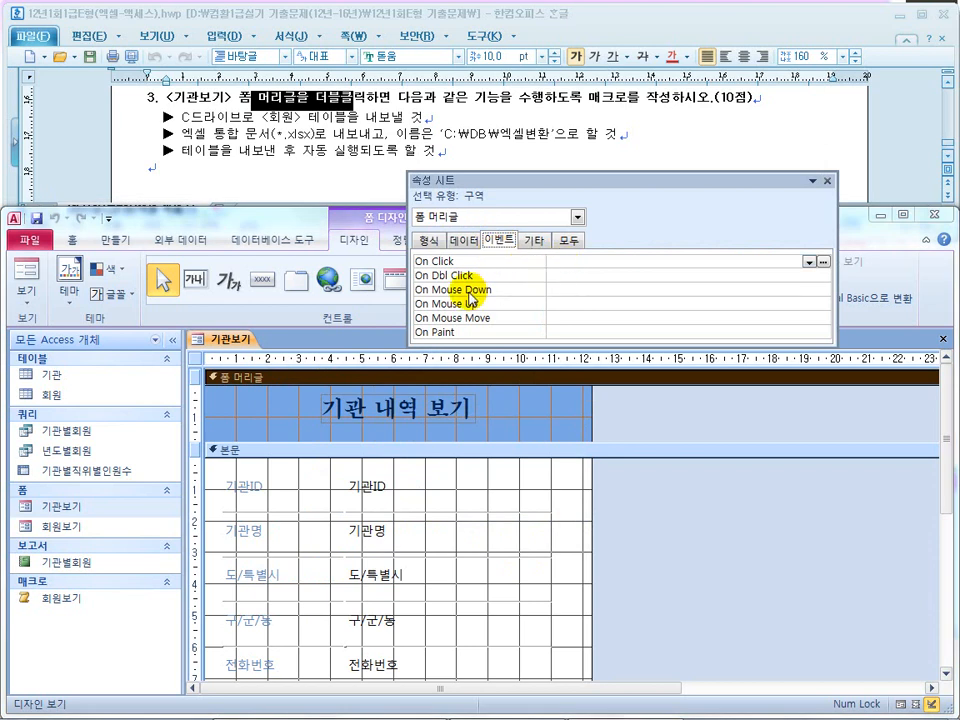
pyautogui.click(590, 276)
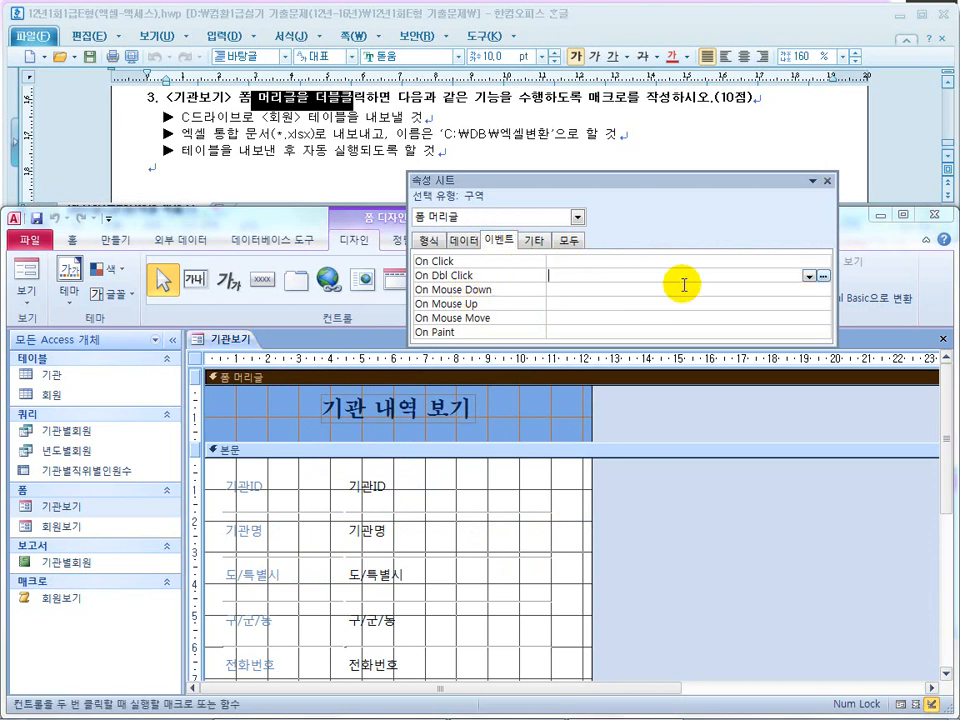
pyautogui.click(822, 276)
pyautogui.click(416, 354)
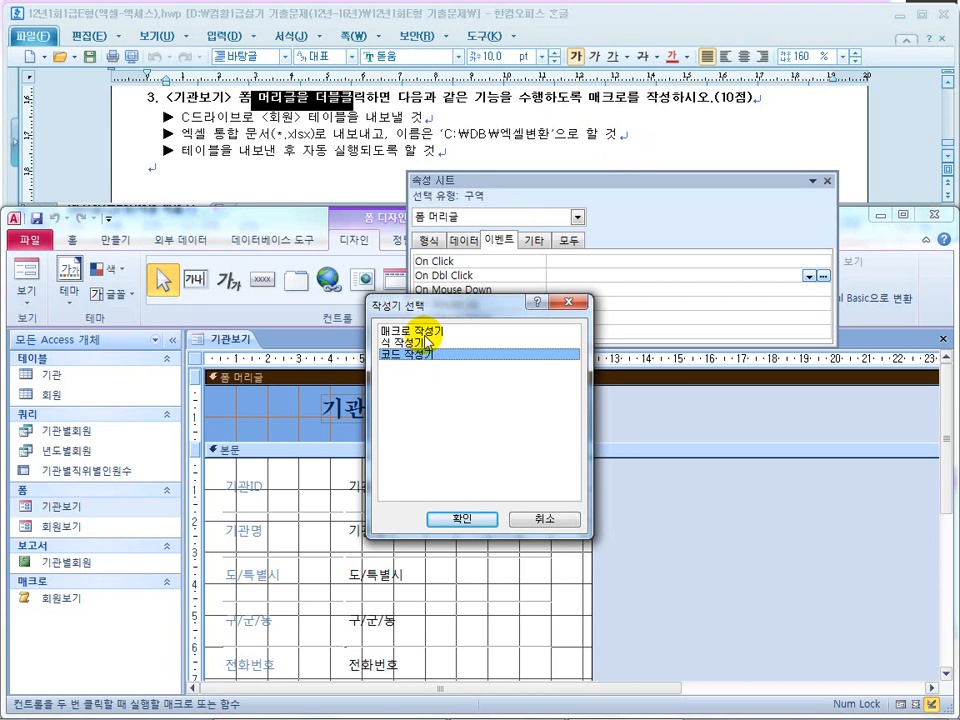
pyautogui.moveTo(589, 106)
pyautogui.mouseDown()
pyautogui.moveTo(646, 104)
pyautogui.moveTo(680, 122)
pyautogui.moveTo(711, 165)
pyautogui.moveTo(745, 169)
pyautogui.mouseUp()
pyautogui.moveTo(762, 150); pyautogui.dragTo(750, 163)
pyautogui.moveTo(751, 149); pyautogui.dragTo(770, 168)
pyautogui.moveTo(741, 118); pyautogui.dragTo(744, 118)
pyautogui.moveTo(689, 148); pyautogui.dragTo(780, 147)
pyautogui.moveTo(140, 238); pyautogui.dragTo(100, 246)
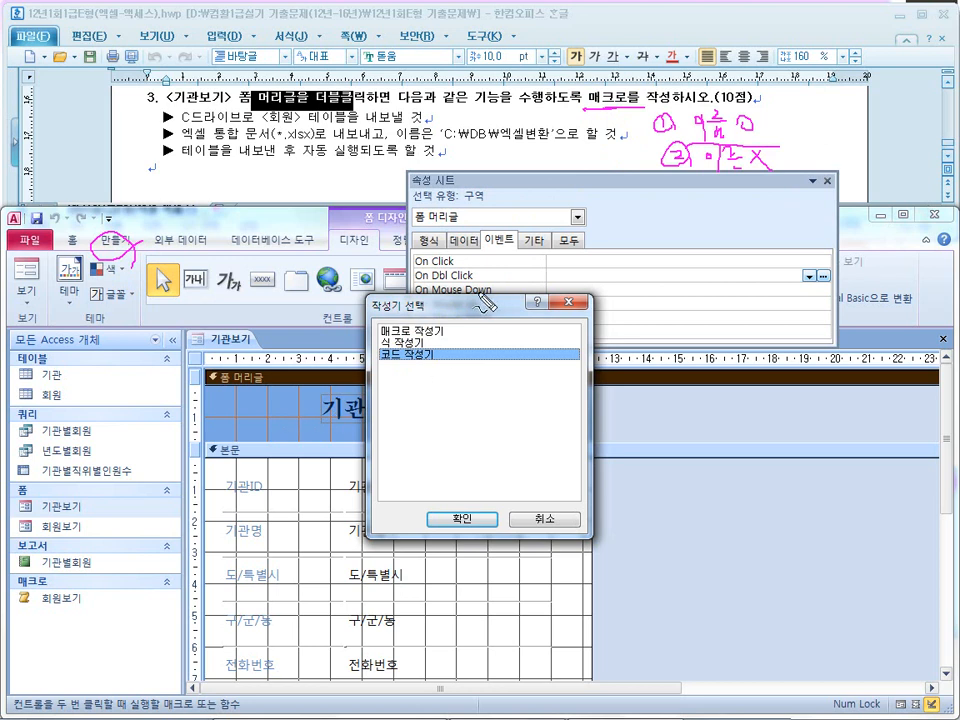
pyautogui.moveTo(524, 257); pyautogui.dragTo(508, 288)
pyautogui.moveTo(446, 347); pyautogui.dragTo(448, 372)
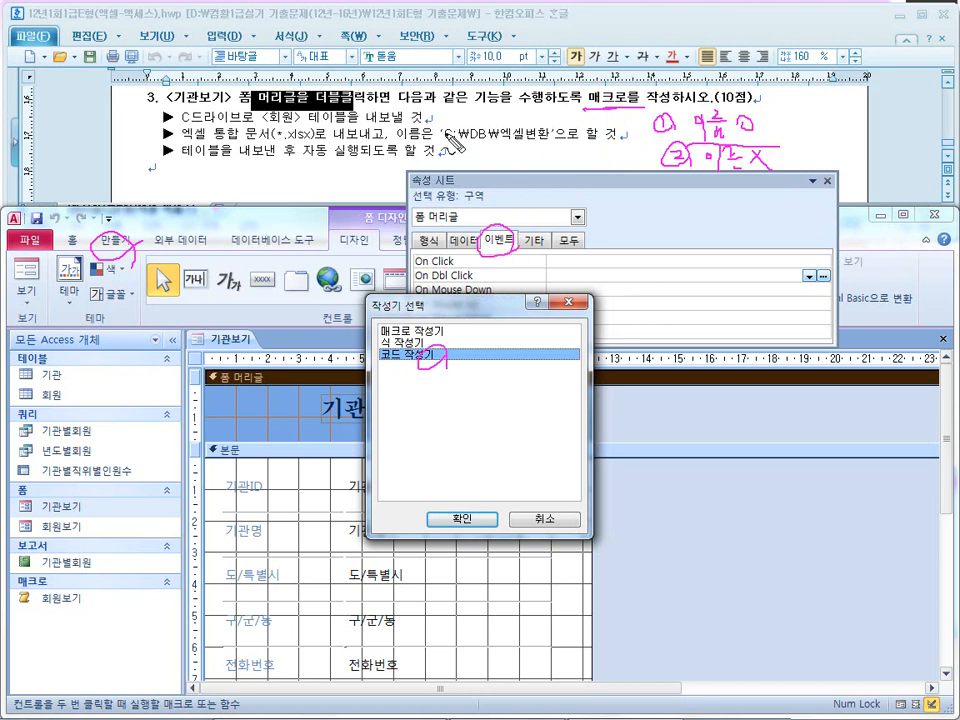
pyautogui.moveTo(640, 105); pyautogui.dragTo(736, 105)
pyautogui.moveTo(457, 152); pyautogui.dragTo(530, 147)
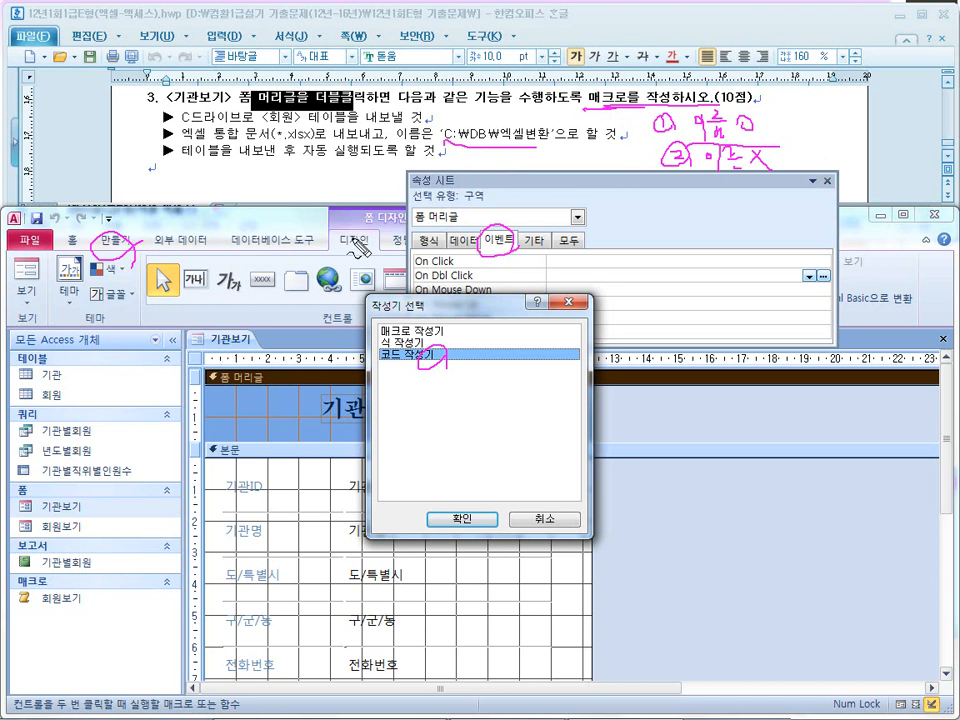
pyautogui.moveTo(130, 246); pyautogui.dragTo(124, 254)
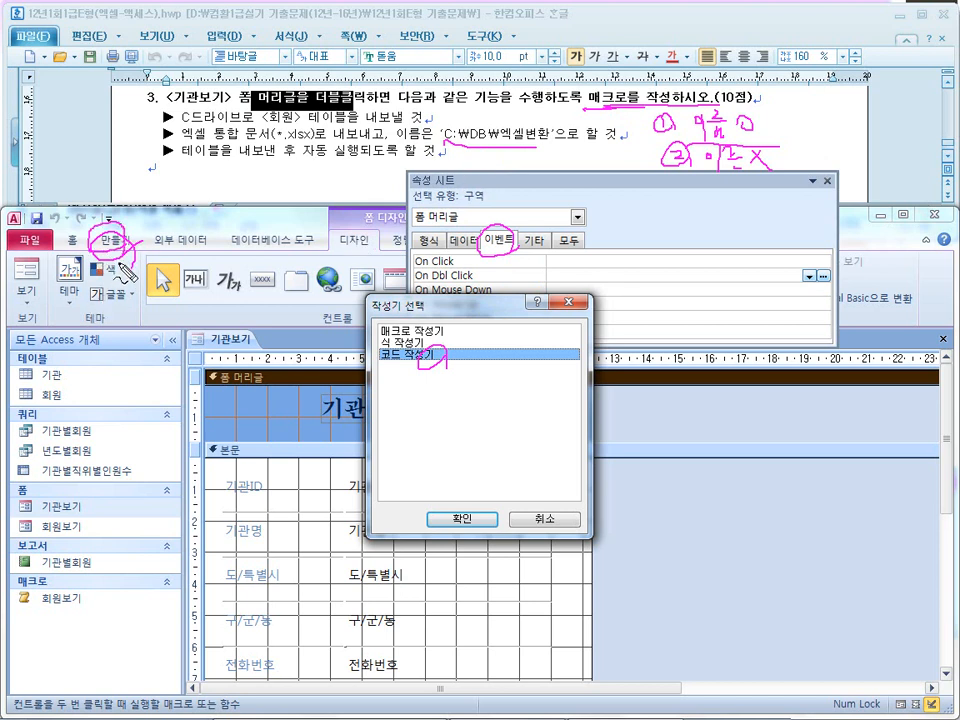
pyautogui.moveTo(266, 393); pyautogui.dragTo(263, 402)
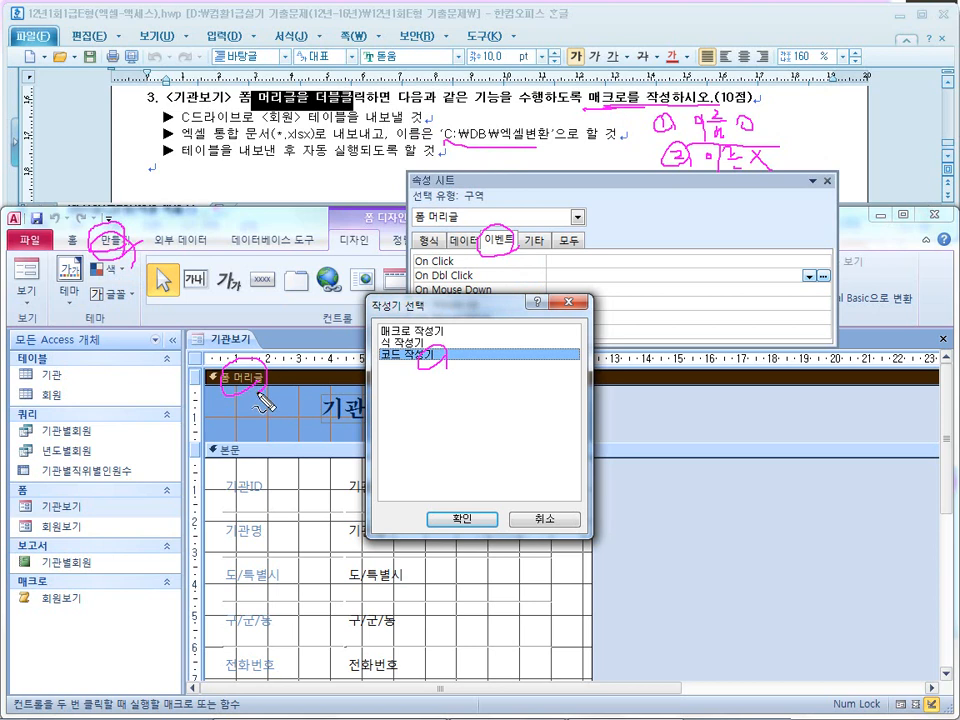
pyautogui.moveTo(492, 258)
pyautogui.mouseDown()
pyautogui.moveTo(437, 362)
pyautogui.moveTo(446, 358)
pyautogui.moveTo(443, 381)
pyautogui.mouseUp()
pyautogui.moveTo(360, 323); pyautogui.dragTo(444, 346)
pyautogui.press('Escape')
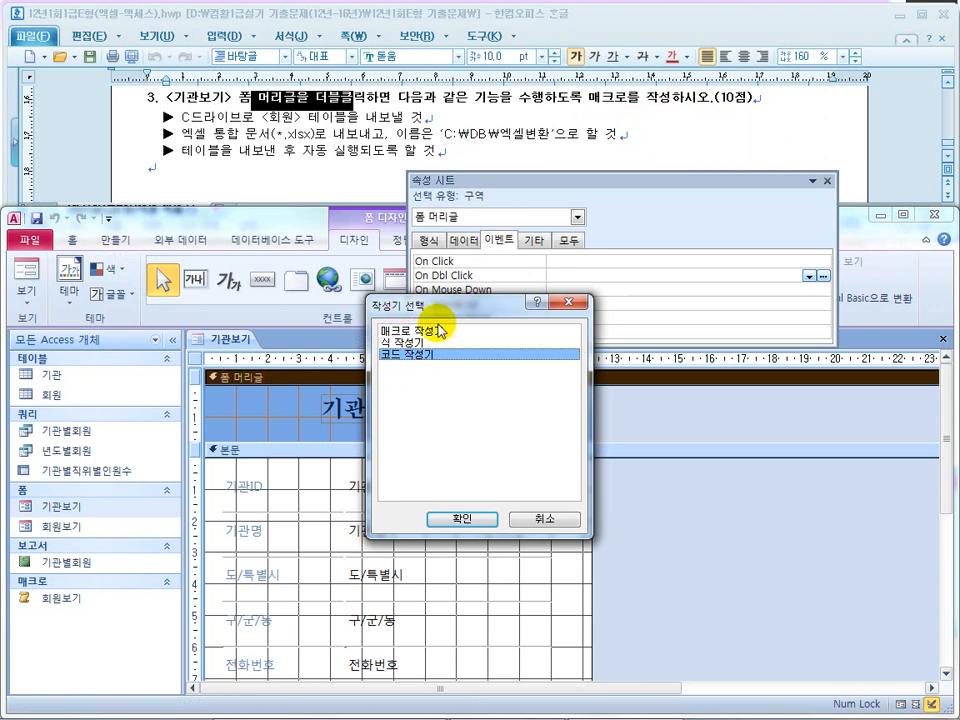
# Step: Start the event's macro with 매크로 작성기 and highlight the Excel workbook (*.xlsx) export requirement in the exam document
pyautogui.click(443, 330)
pyautogui.click(461, 520)
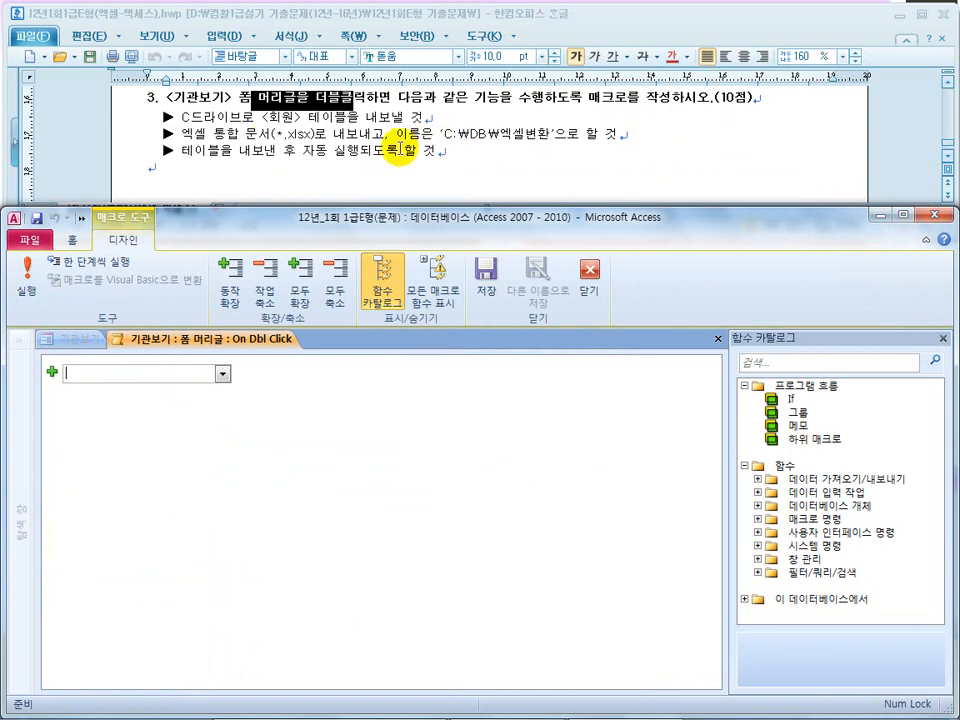
pyautogui.click(329, 140)
pyautogui.doubleClick(370, 133)
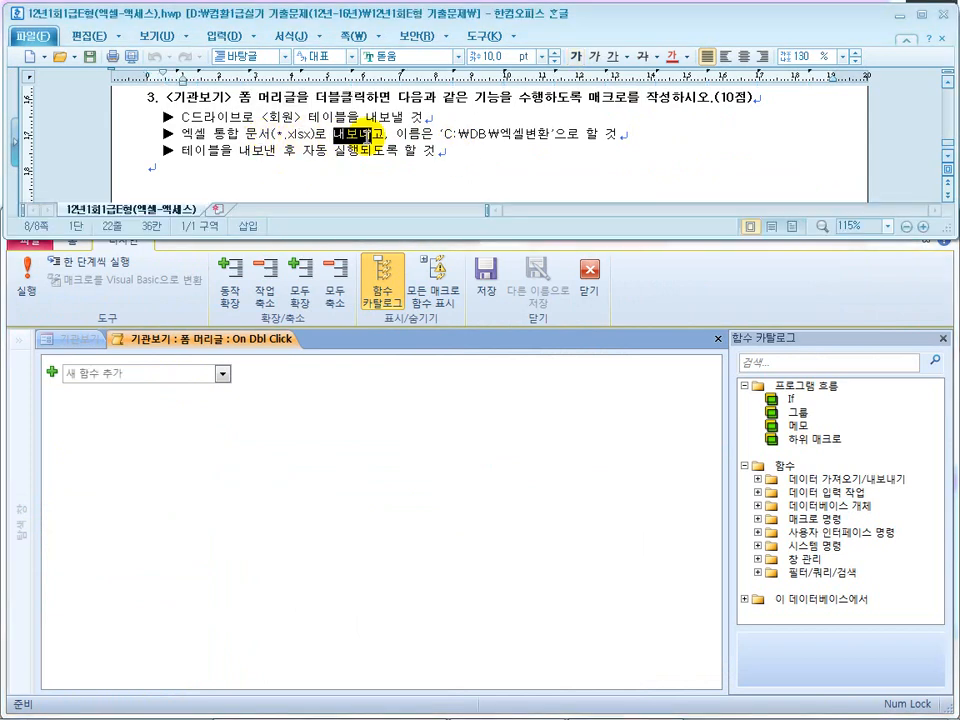
pyautogui.moveTo(207, 133); pyautogui.dragTo(370, 133)
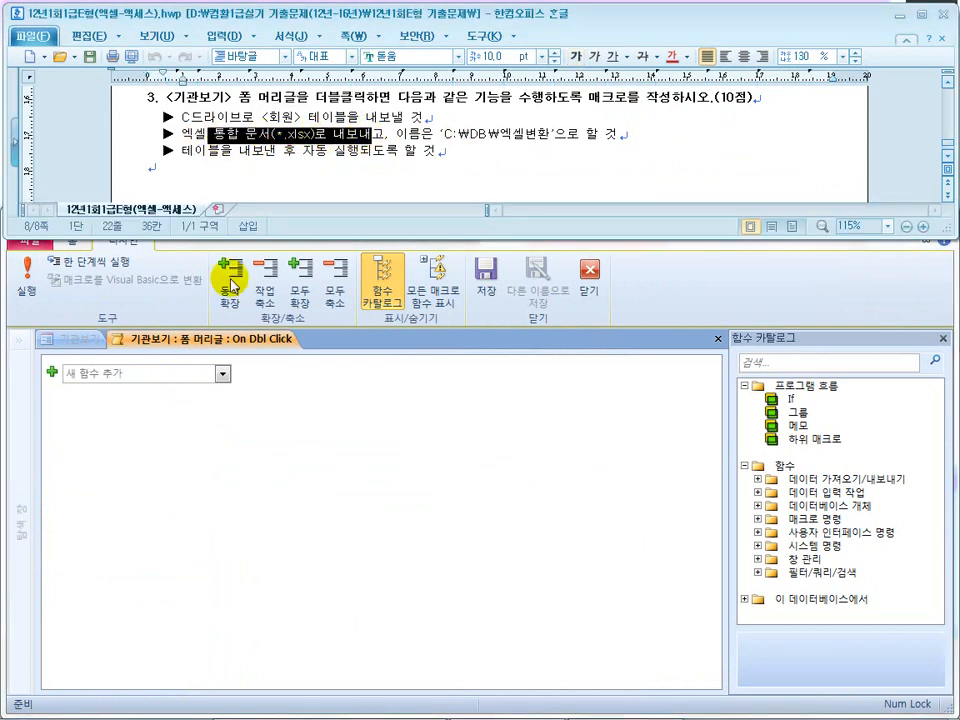
# Step: Add an OutputTo action to the On Dbl Click macro
pyautogui.click(154, 375)
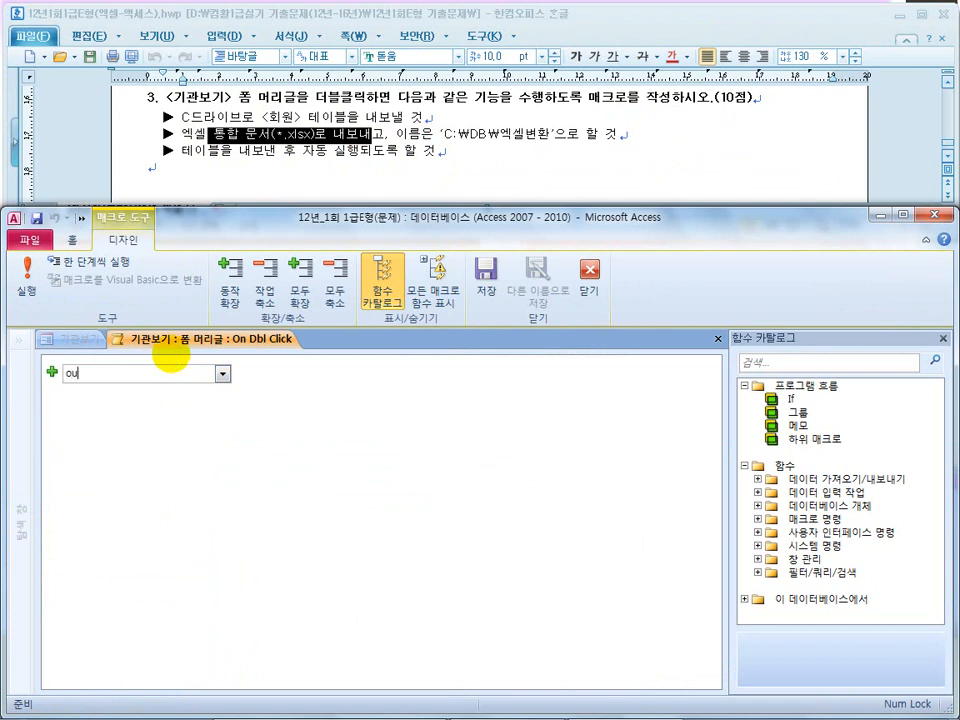
pyautogui.click(222, 373)
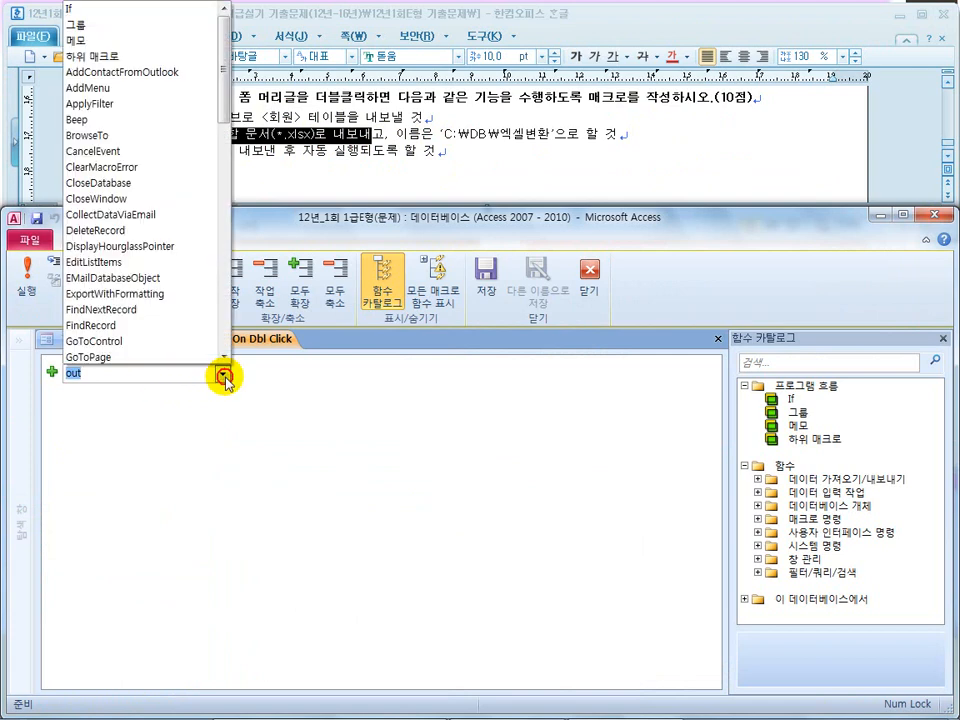
pyautogui.write('outputto')
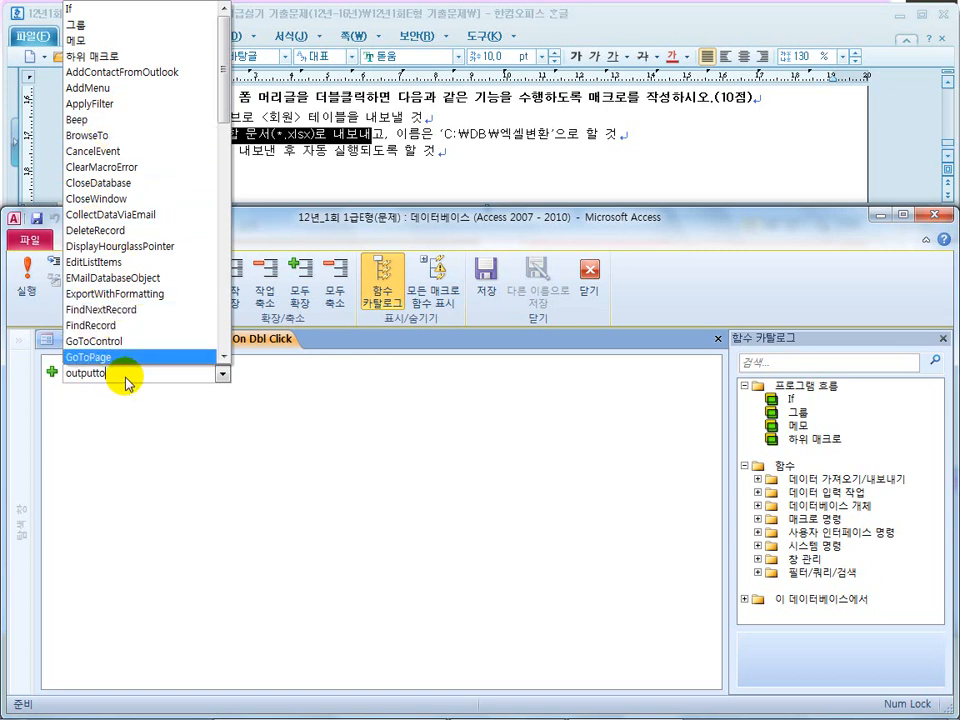
pyautogui.press('Return')
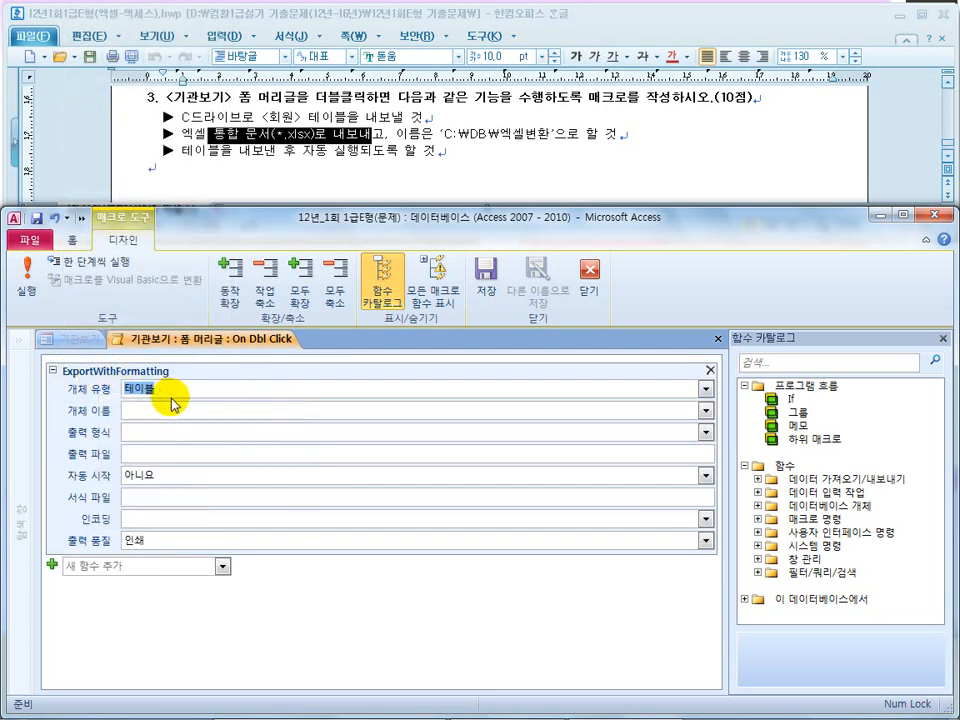
# Step: Review the solution slide for the third task's export macro settings and return to the Access macro
pyautogui.moveTo(407, 690)
pyautogui.press('super')
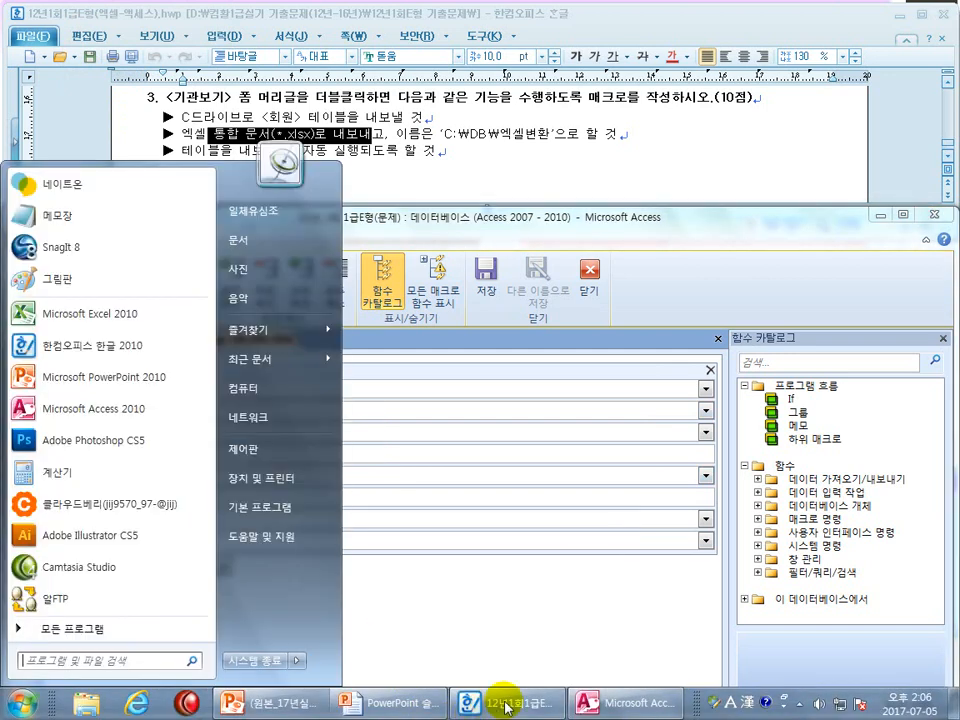
pyautogui.click(412, 703)
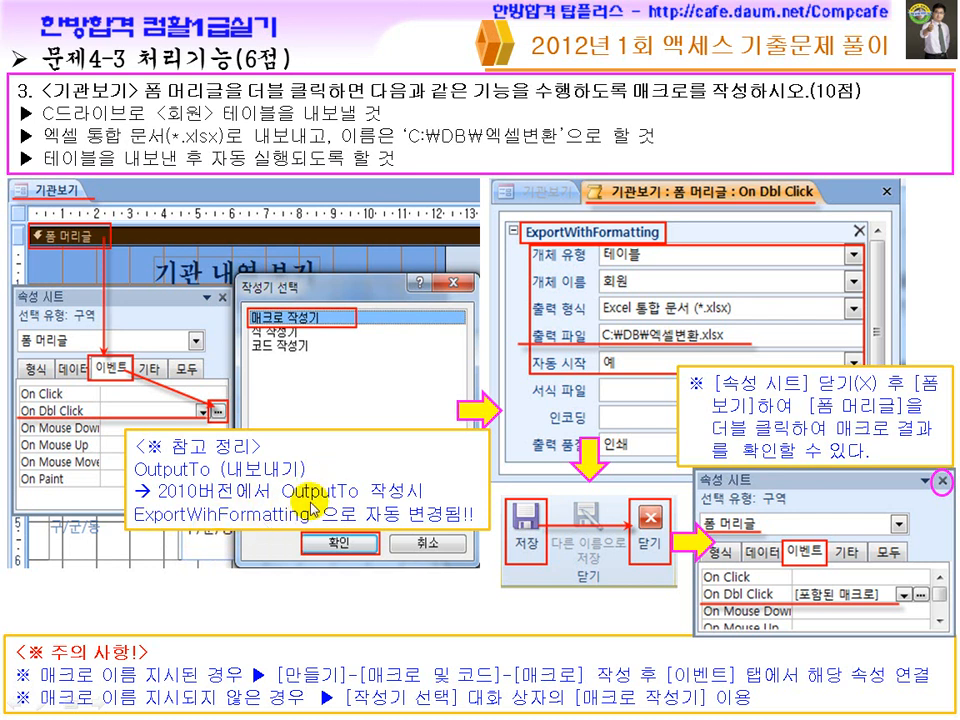
pyautogui.scroll(3, 312, 508)
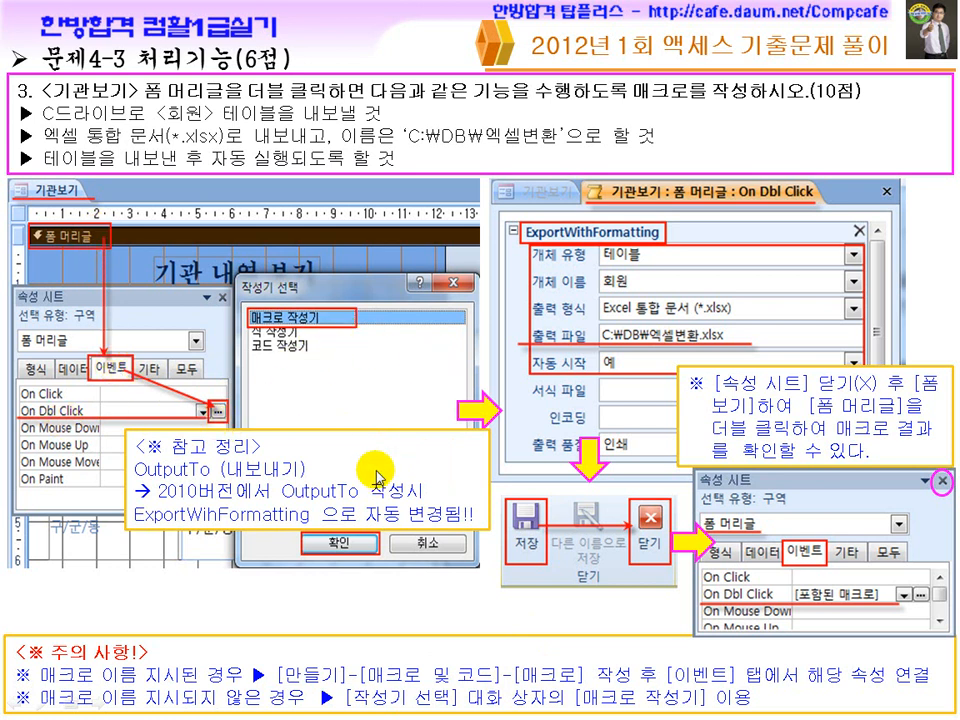
pyautogui.press('super')
pyautogui.click(513, 703)
pyautogui.click(621, 703)
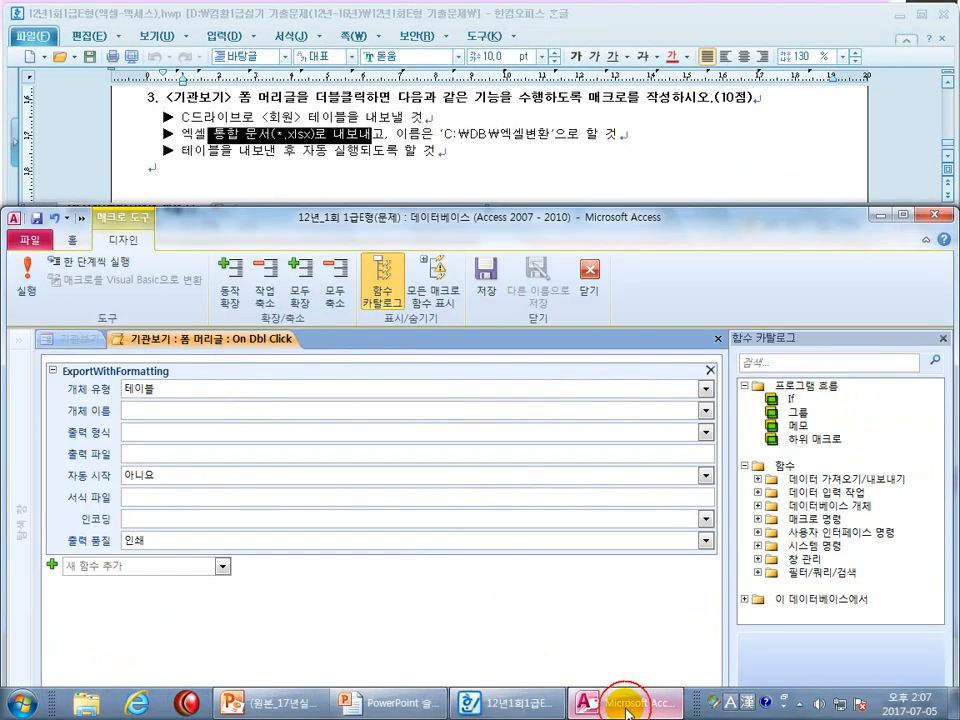
# Step: Set the ExportWithFormatting action's object type to 테이블 and its object name to 회원
pyautogui.doubleClick(172, 391)
pyautogui.moveTo(305, 117); pyautogui.dragTo(420, 115)
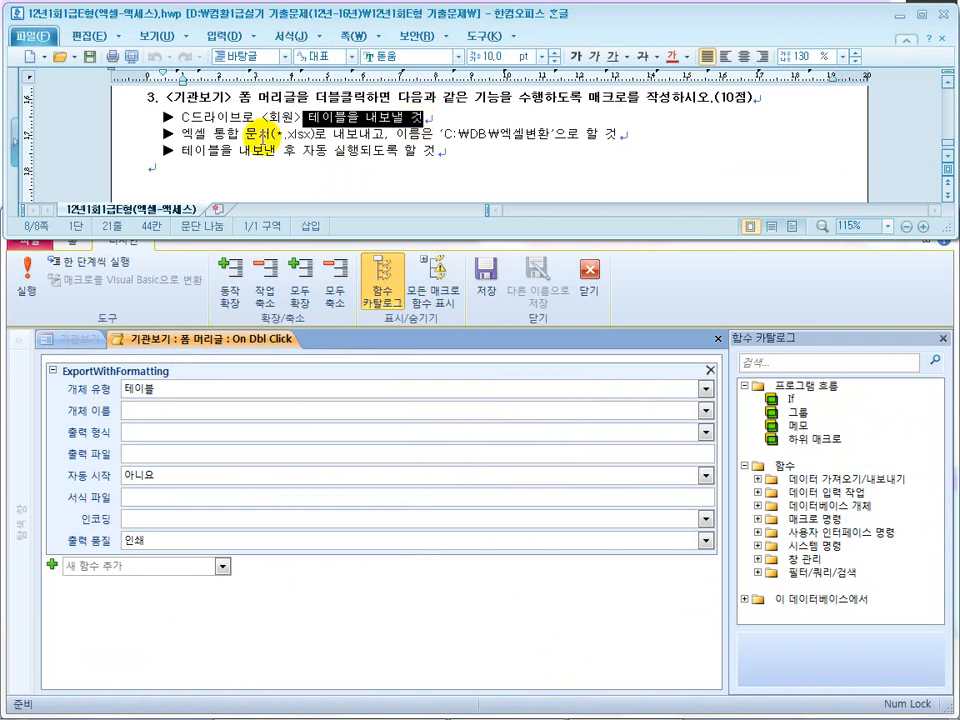
pyautogui.click(160, 390)
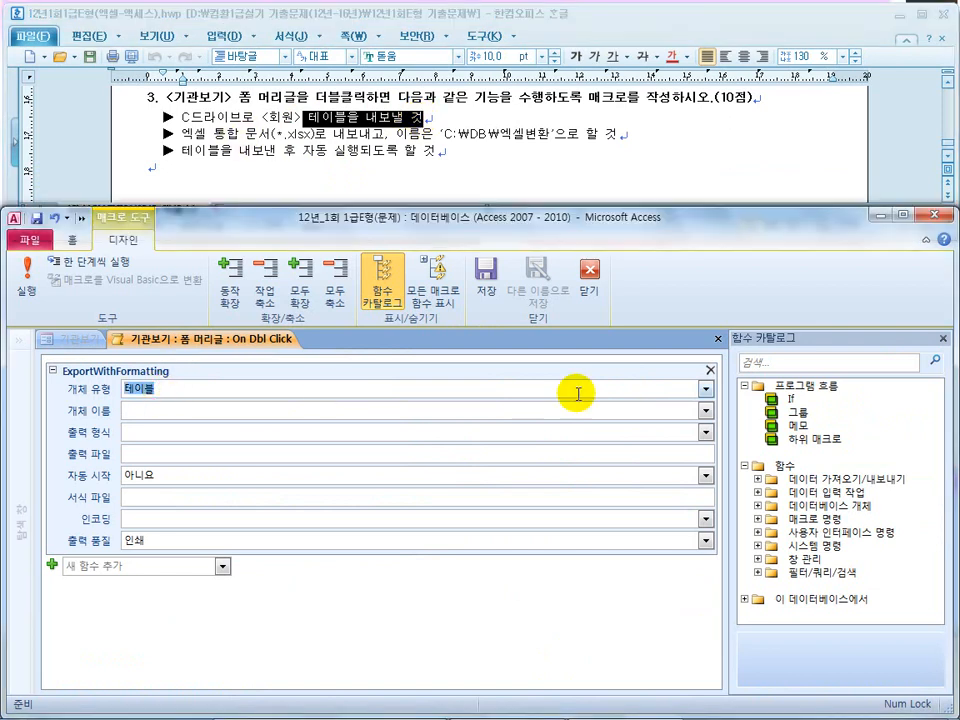
pyautogui.click(704, 389)
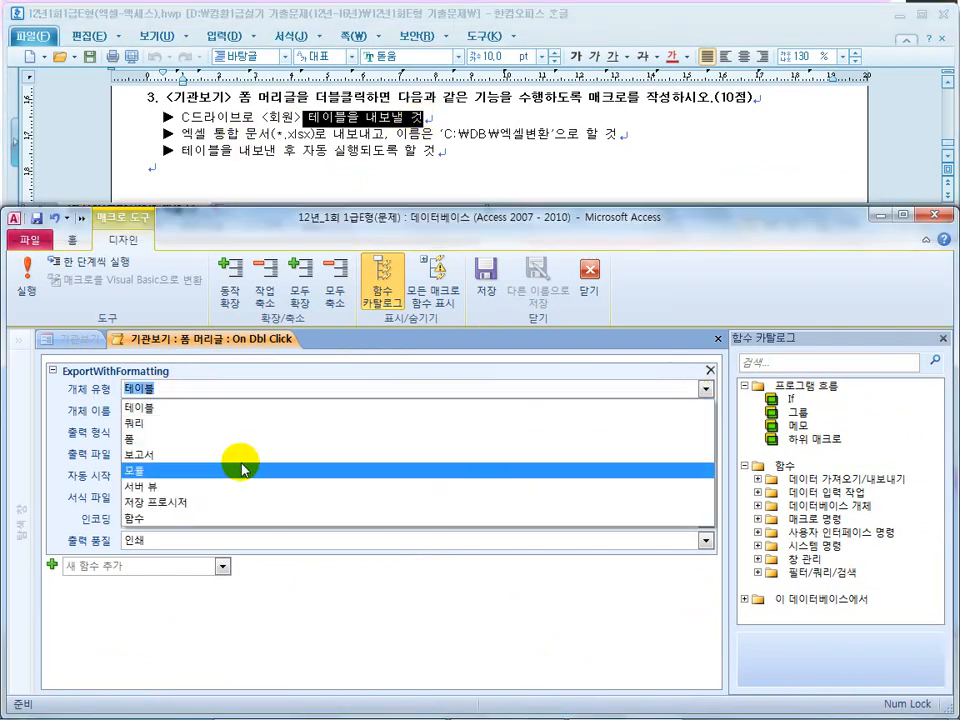
pyautogui.click(236, 407)
pyautogui.click(175, 413)
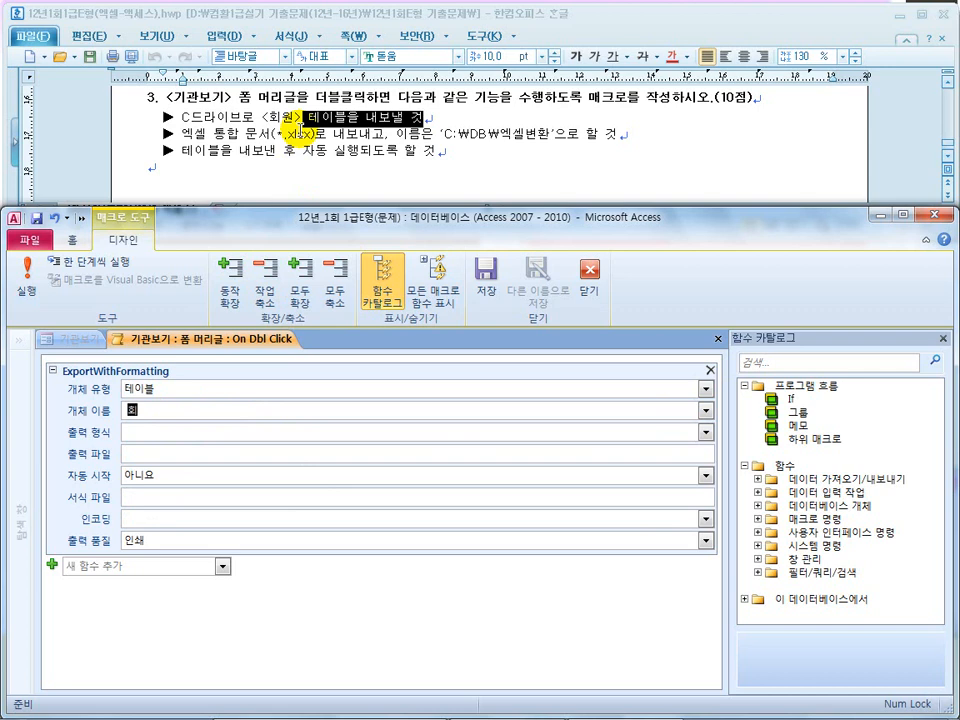
pyautogui.click(704, 410)
pyautogui.click(575, 450)
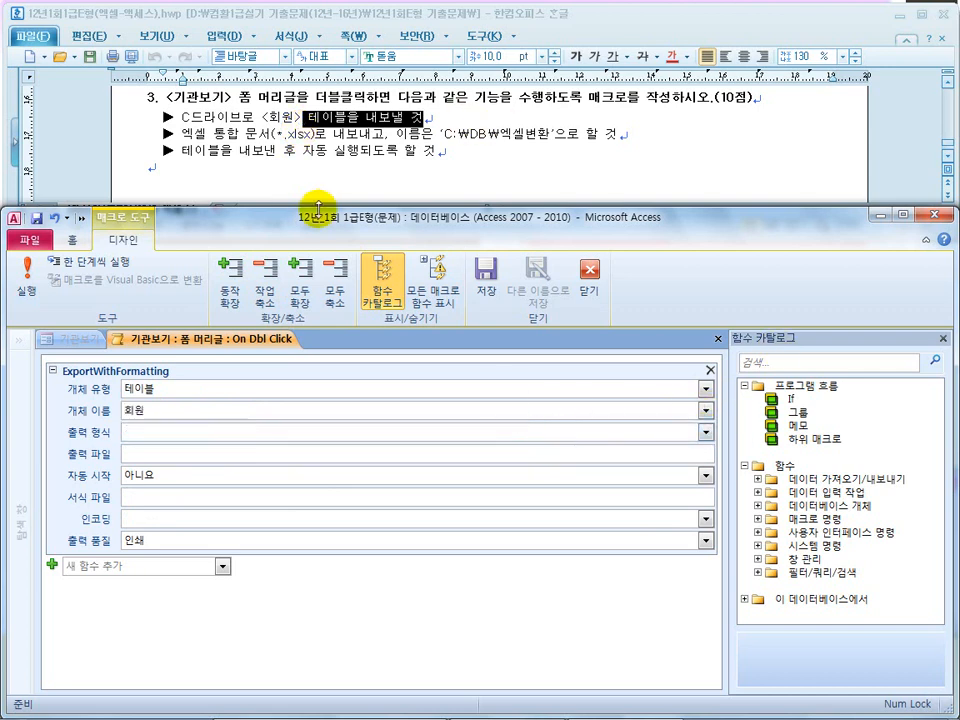
# Step: Set the export action's output format to Excel 통합 문서 (*.xlsx) and its output file to c:₩db₩엑셀변환.xlsx
pyautogui.click(133, 433)
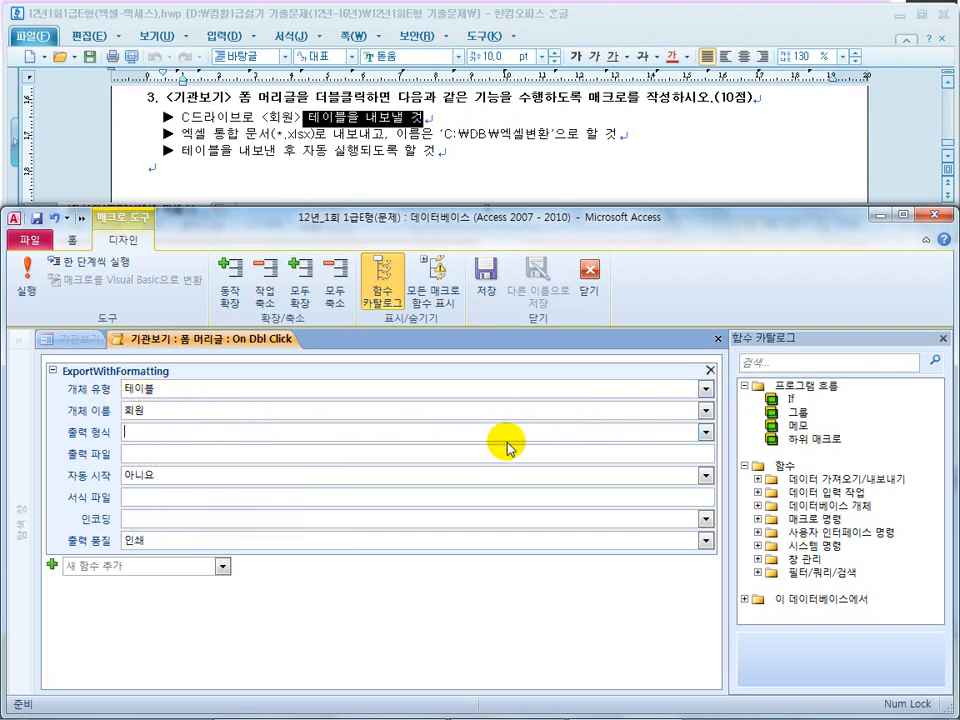
pyautogui.click(706, 434)
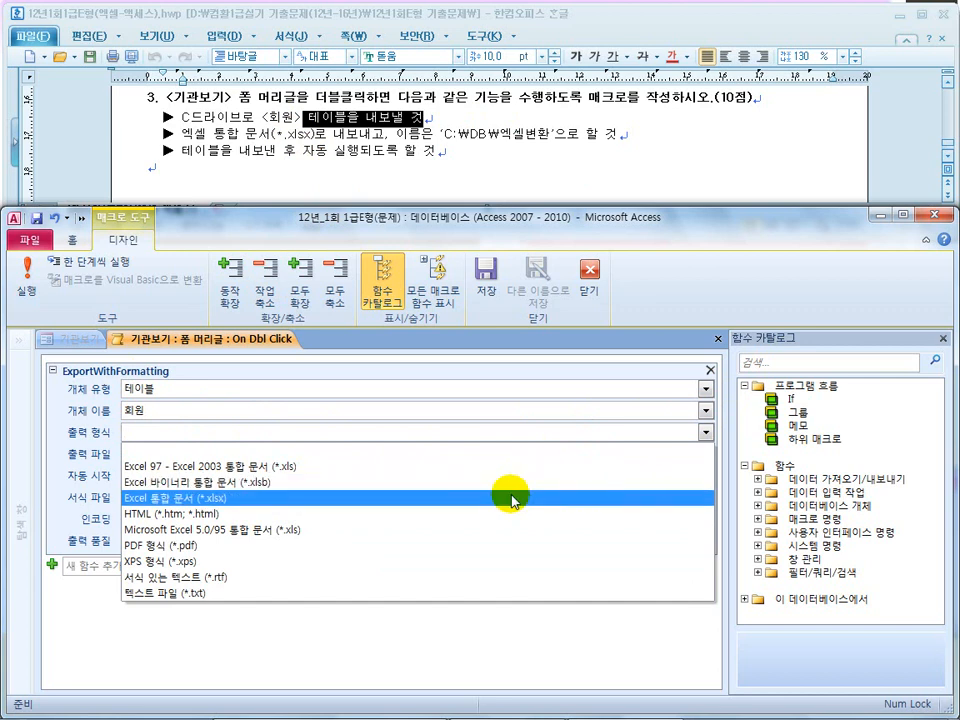
pyautogui.click(245, 498)
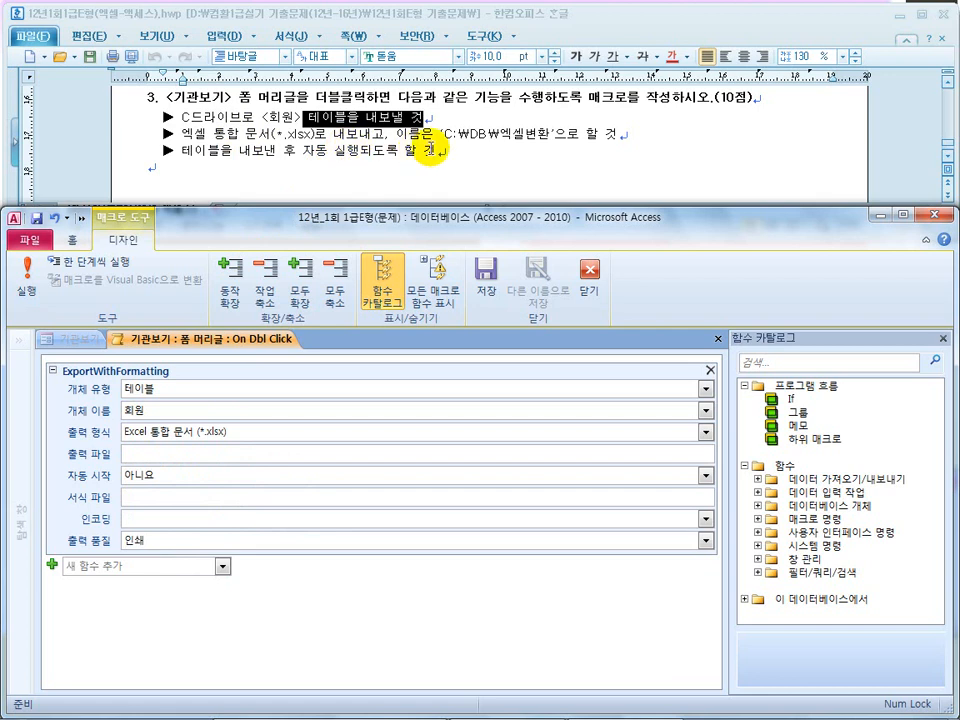
pyautogui.click(188, 455)
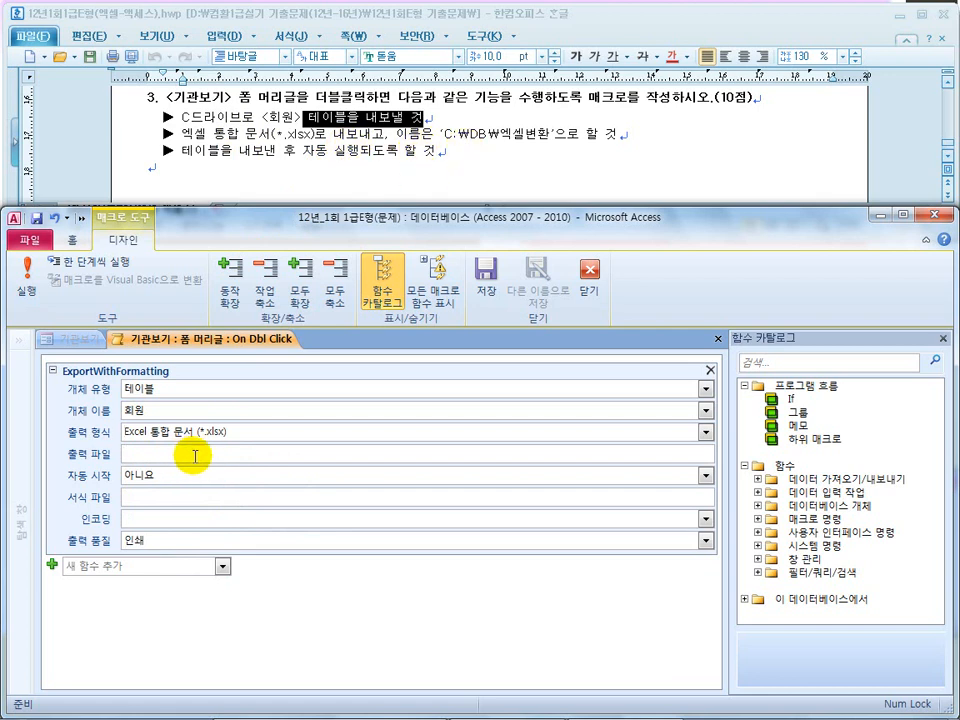
pyautogui.write('ㅊ')
pyautogui.write('c:₩db₩')
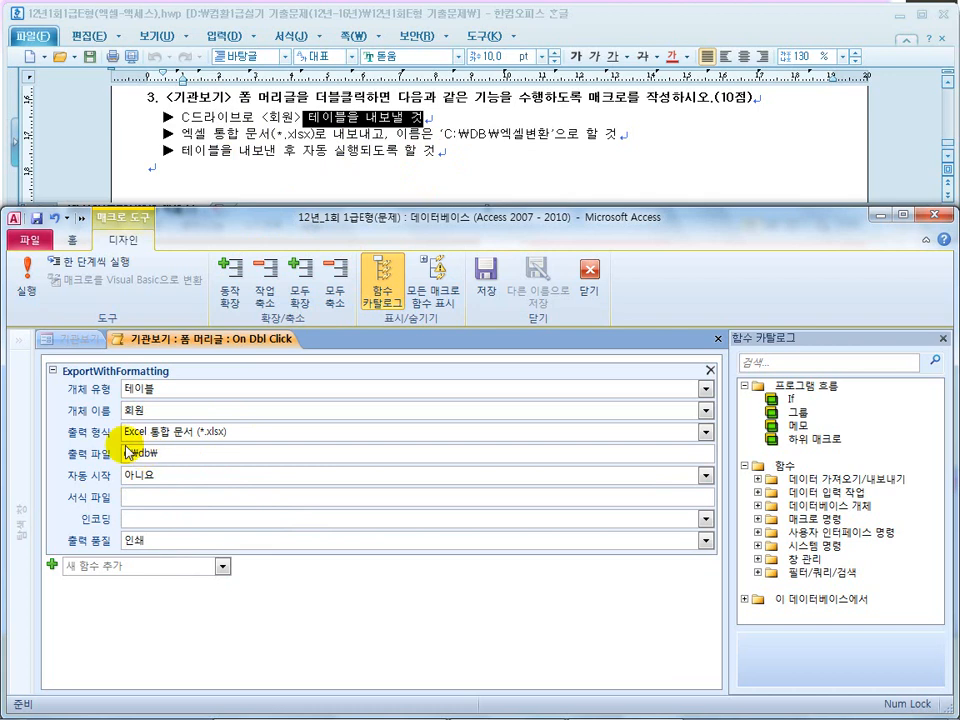
pyautogui.write('엑셀변환.xlsx')
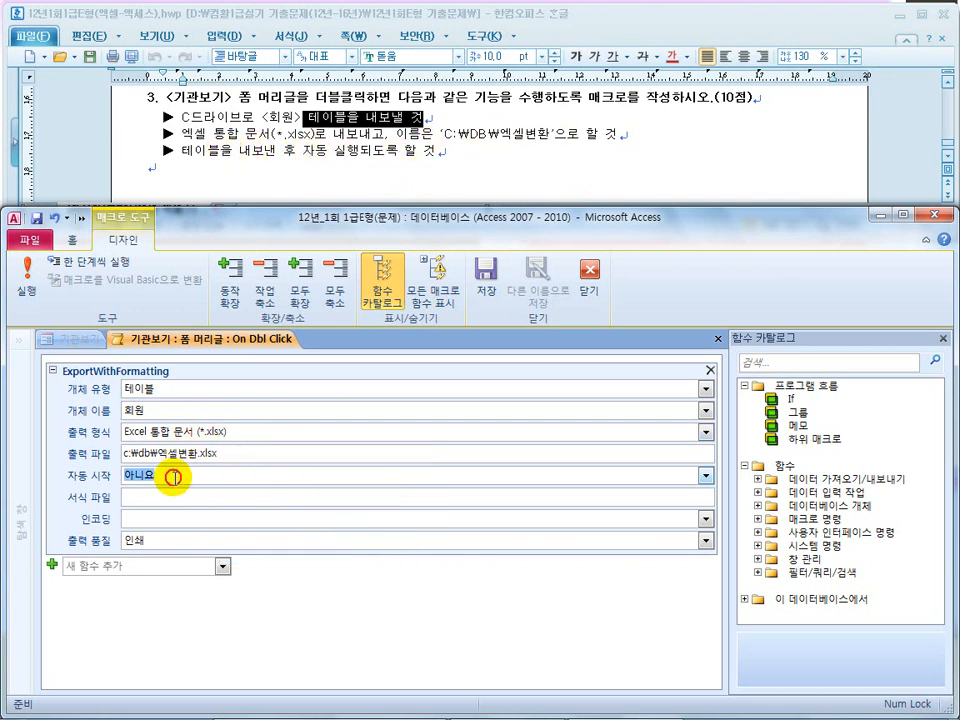
# Step: Set the export action's 자동 시작 option to 예, and save and close the macro
pyautogui.click(706, 477)
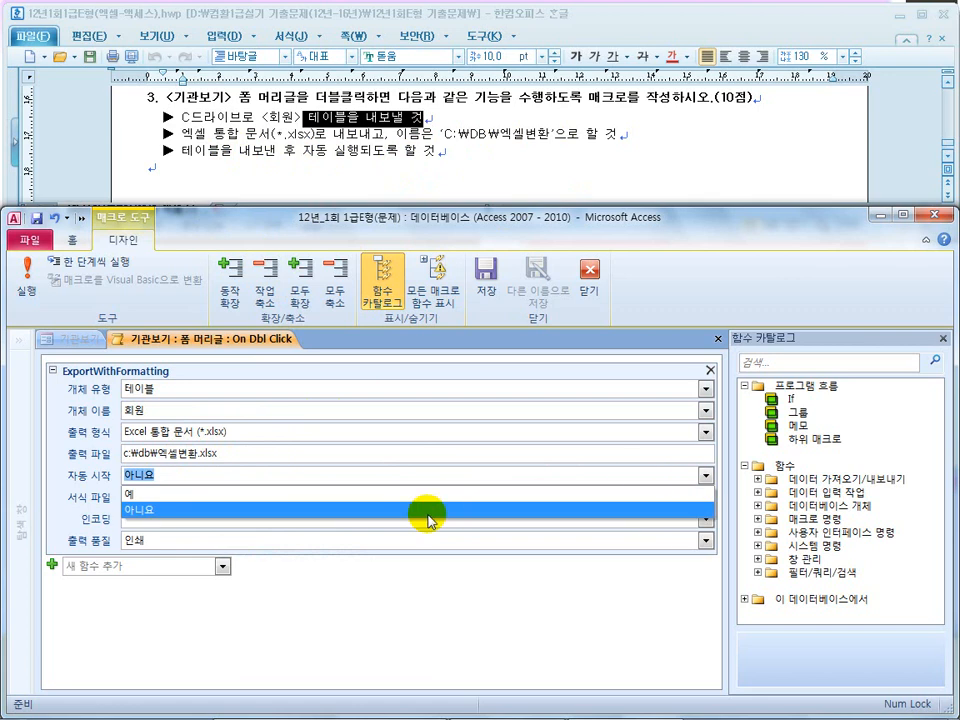
pyautogui.click(428, 494)
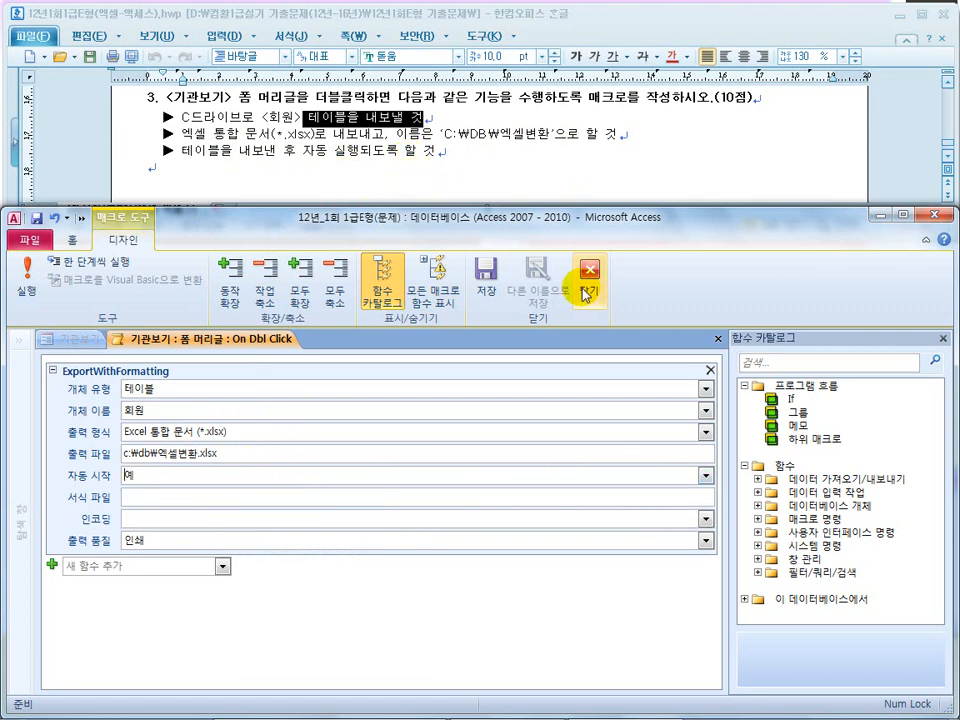
pyautogui.click(485, 288)
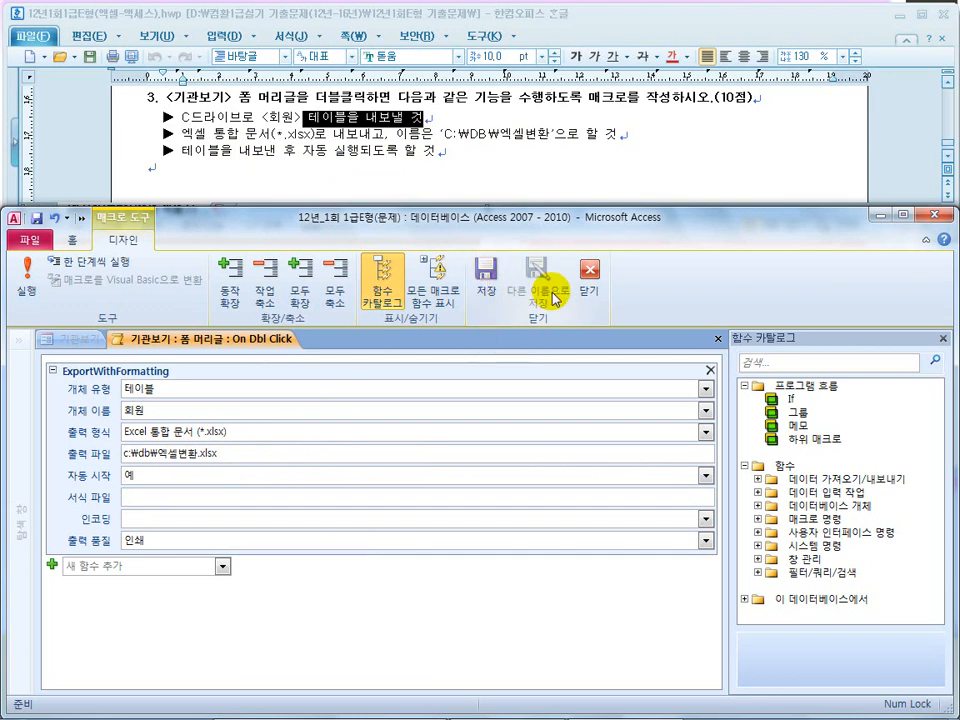
pyautogui.click(589, 272)
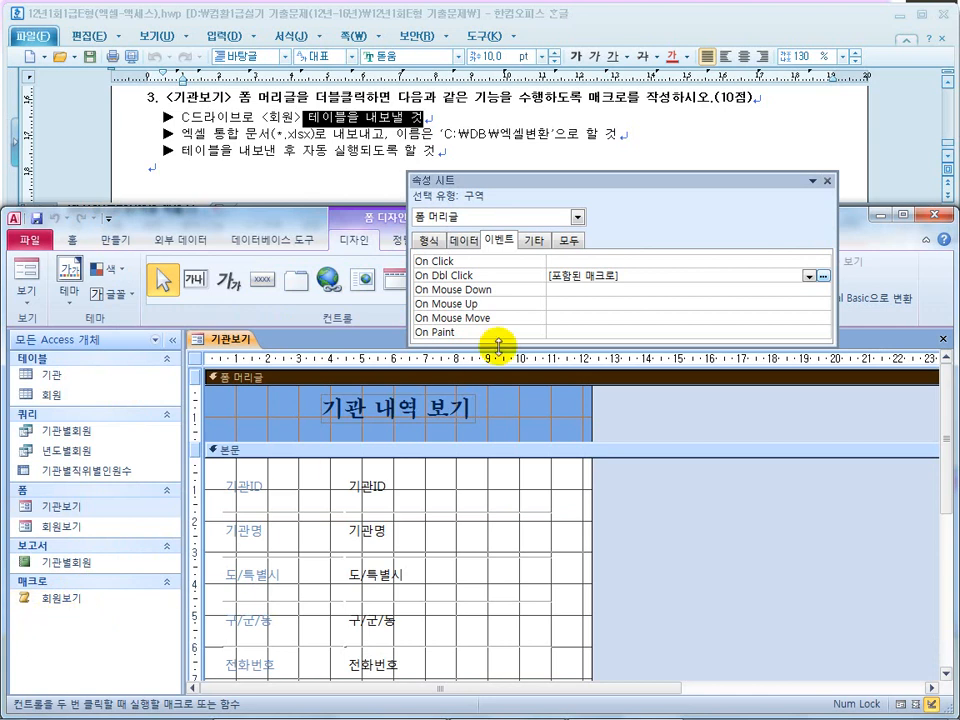
# Step: Show the 기관보기 form in form view and trigger its header's On Dbl Click event to export the 회원 table
pyautogui.click(826, 181)
pyautogui.click(28, 270)
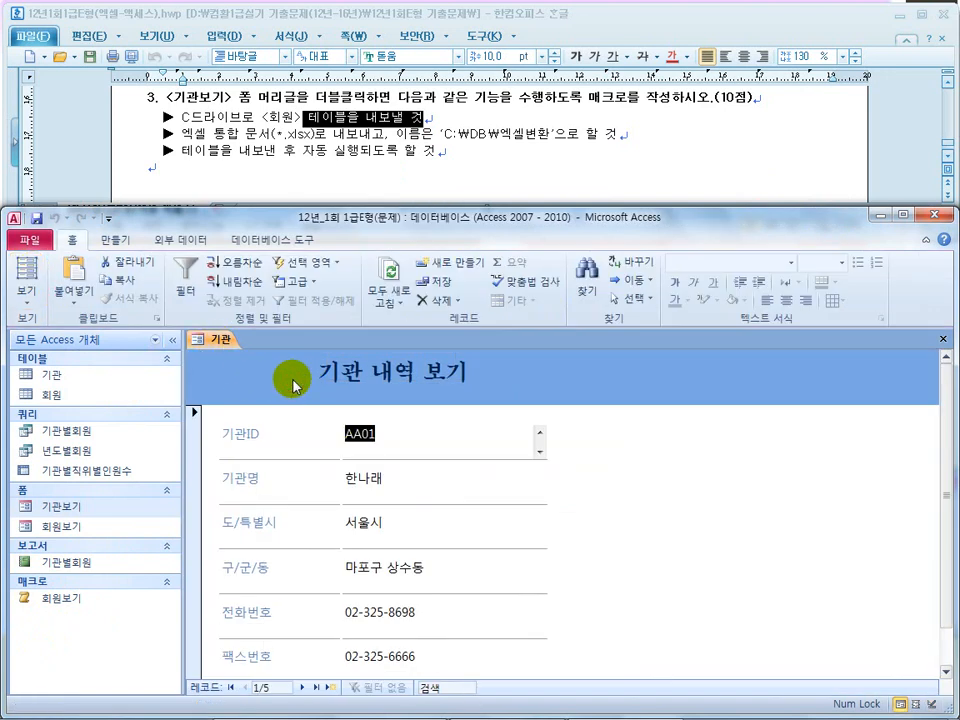
pyautogui.doubleClick(293, 385)
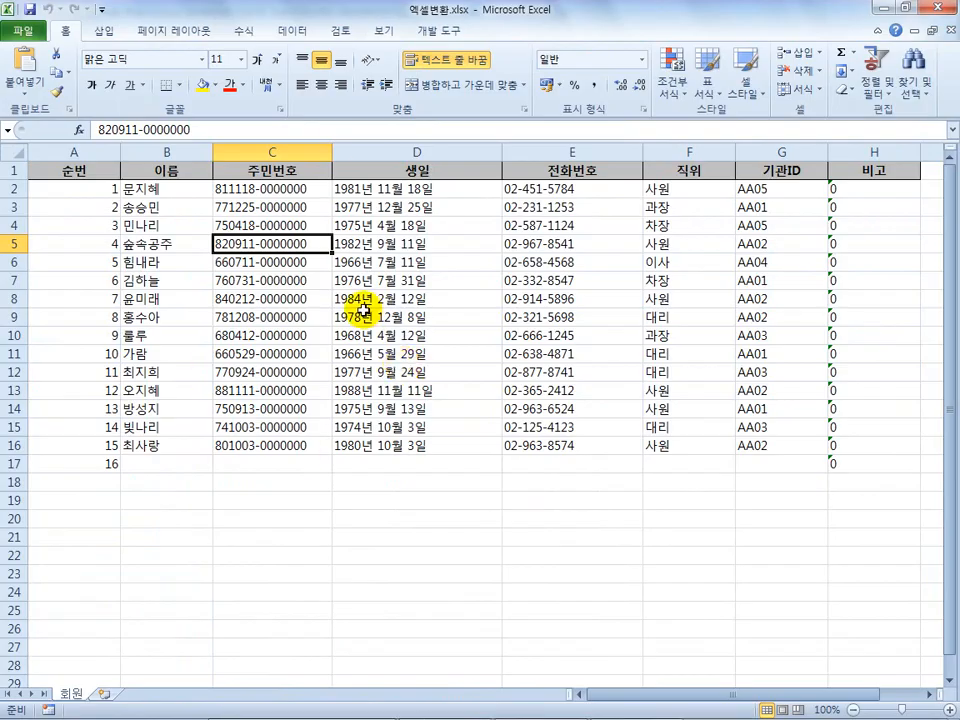
# Step: Open the DB folder on the C: drive in the file explorer to check for the exported 엑셀변환.xlsx file
pyautogui.press('super')
pyautogui.click(86, 703)
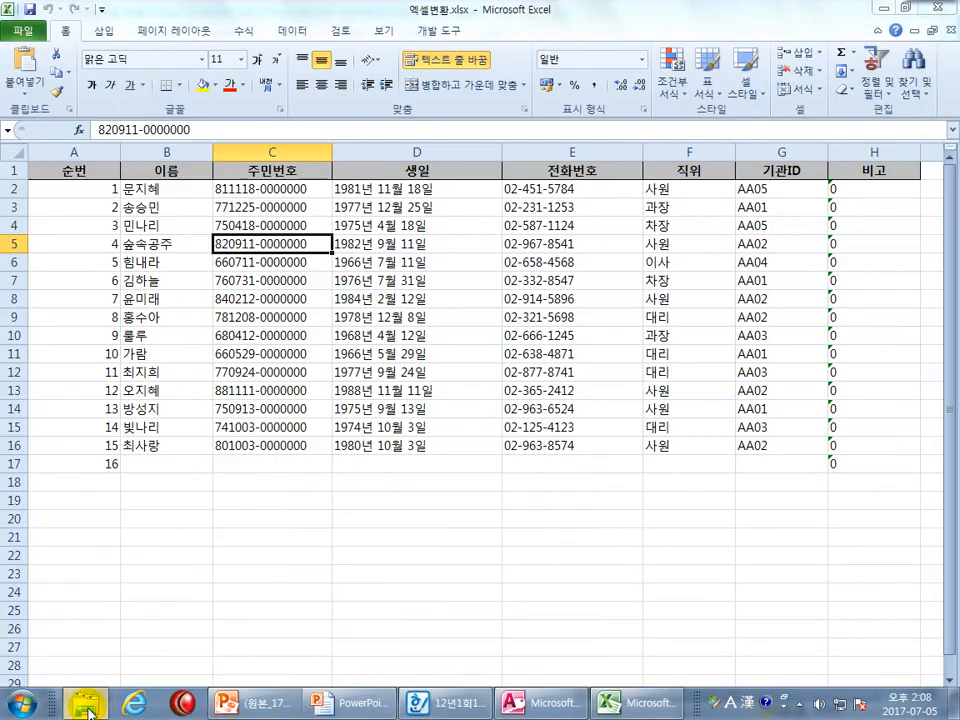
pyautogui.click(86, 703)
pyautogui.click(86, 703)
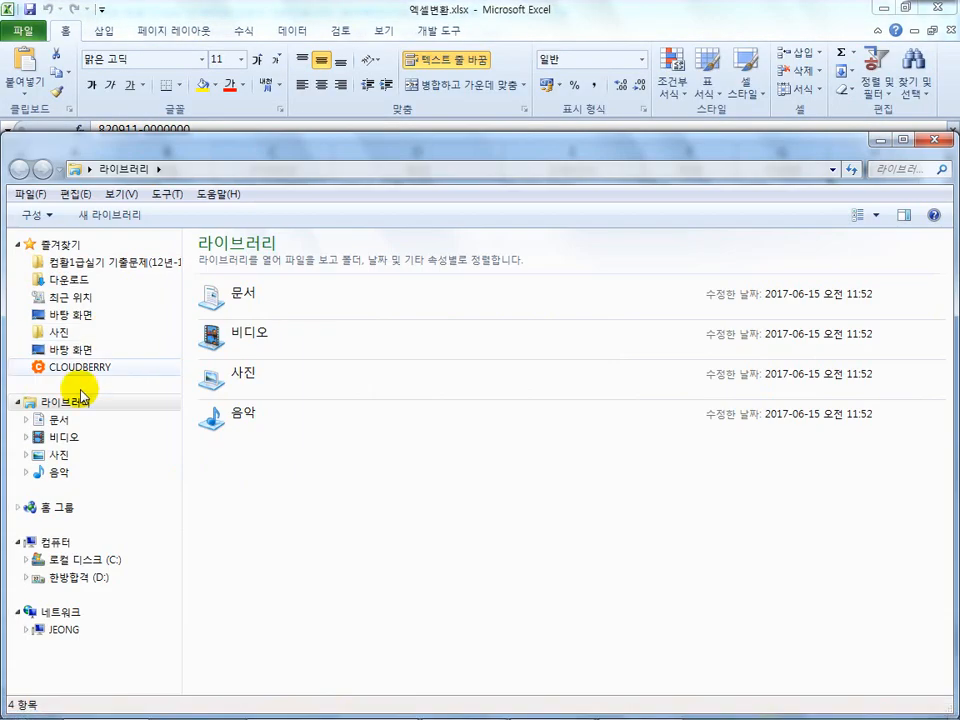
pyautogui.click(86, 560)
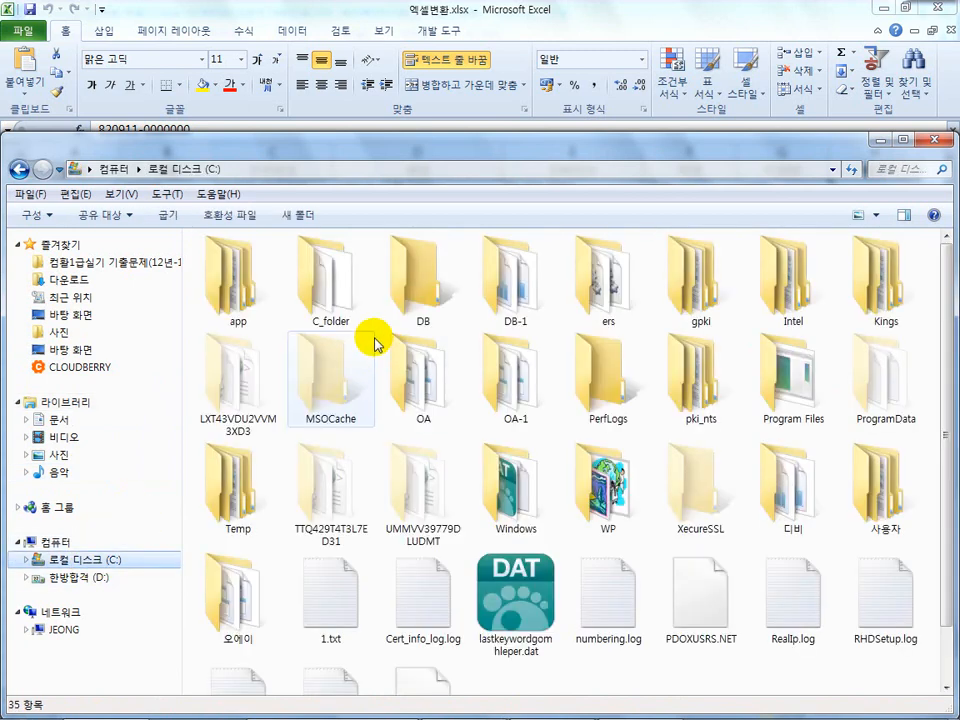
pyautogui.doubleClick(433, 303)
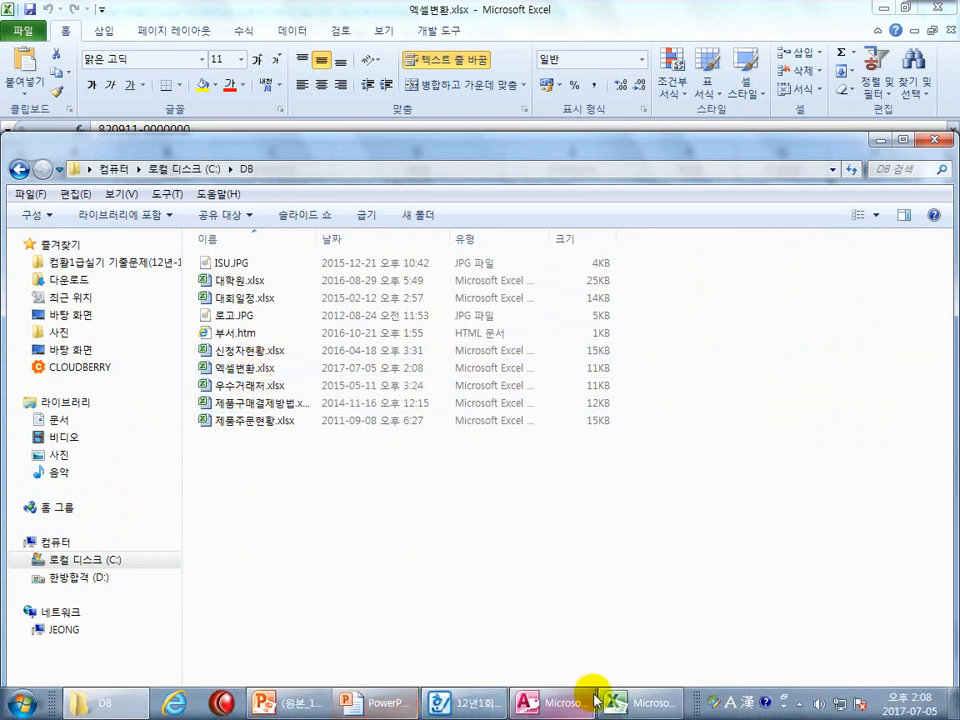
# Step: Close the exported 엑셀변환.xlsx workbook in Excel and bring the exam document and Access back to the front
pyautogui.click(626, 704)
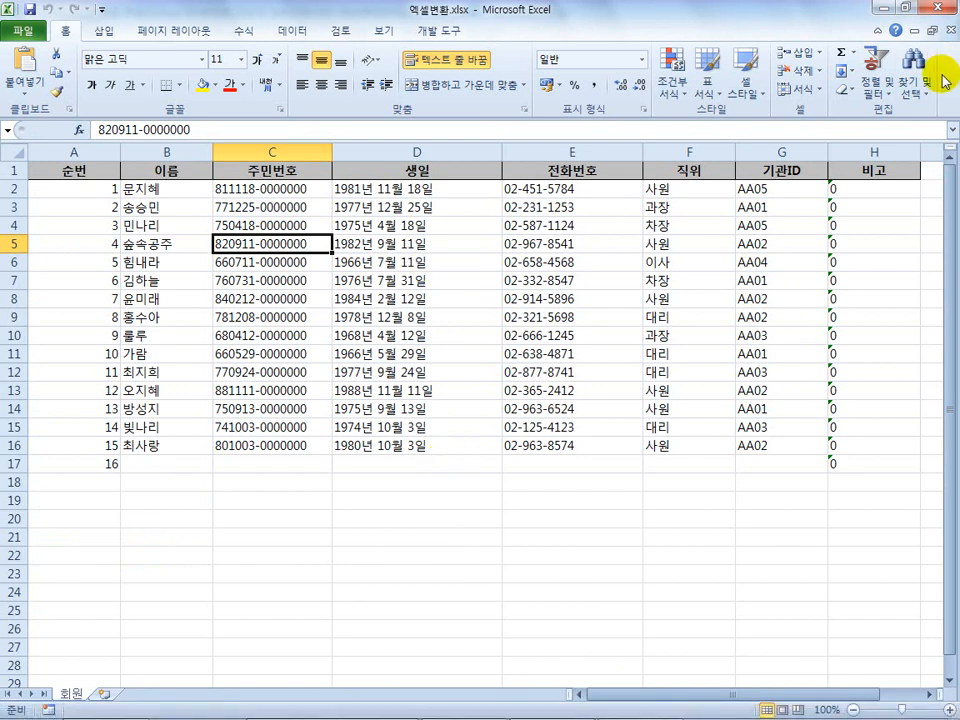
pyautogui.click(951, 12)
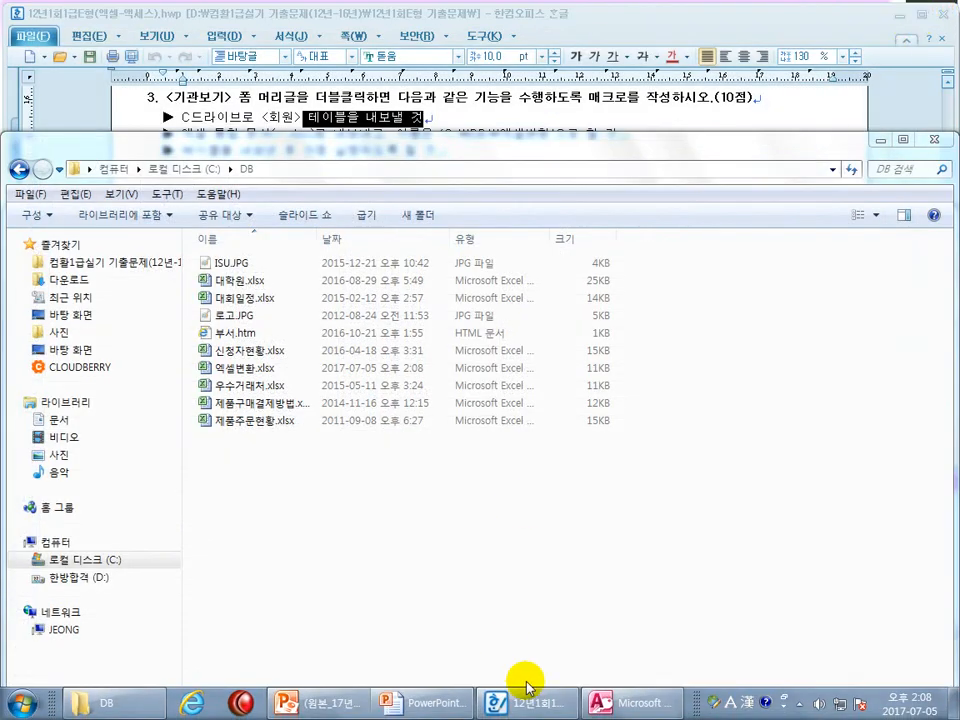
pyautogui.click(512, 704)
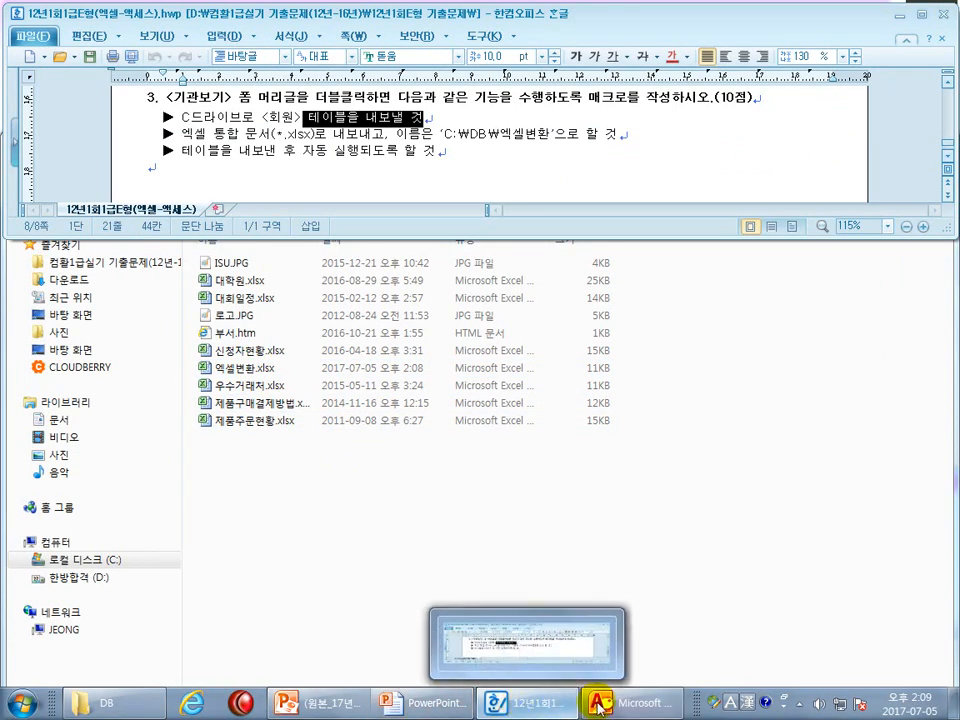
pyautogui.click(620, 703)
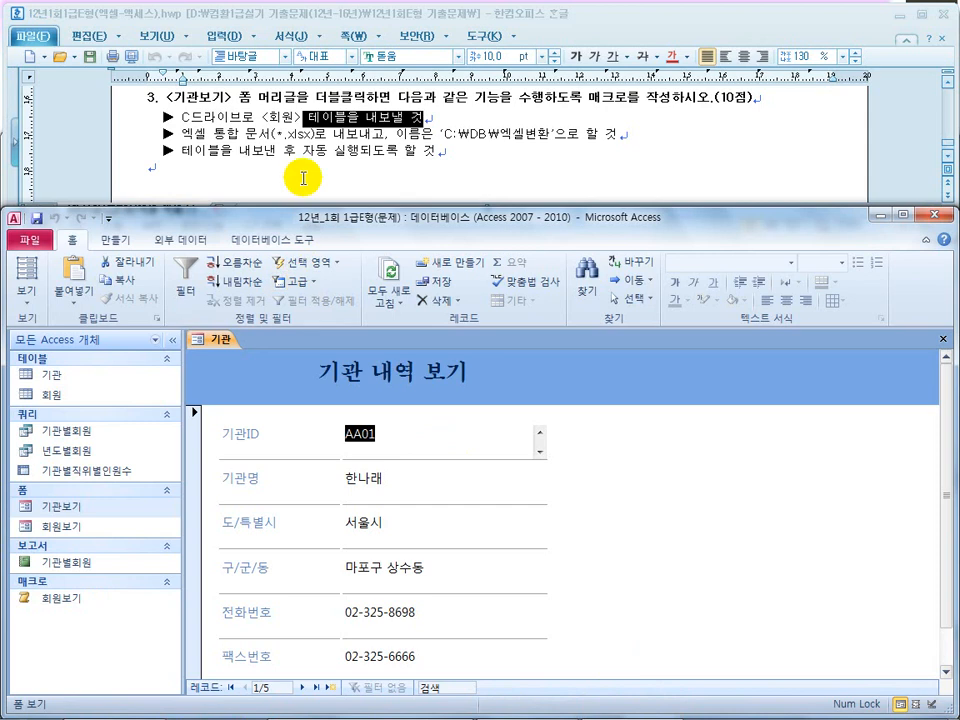
pyautogui.click(303, 178)
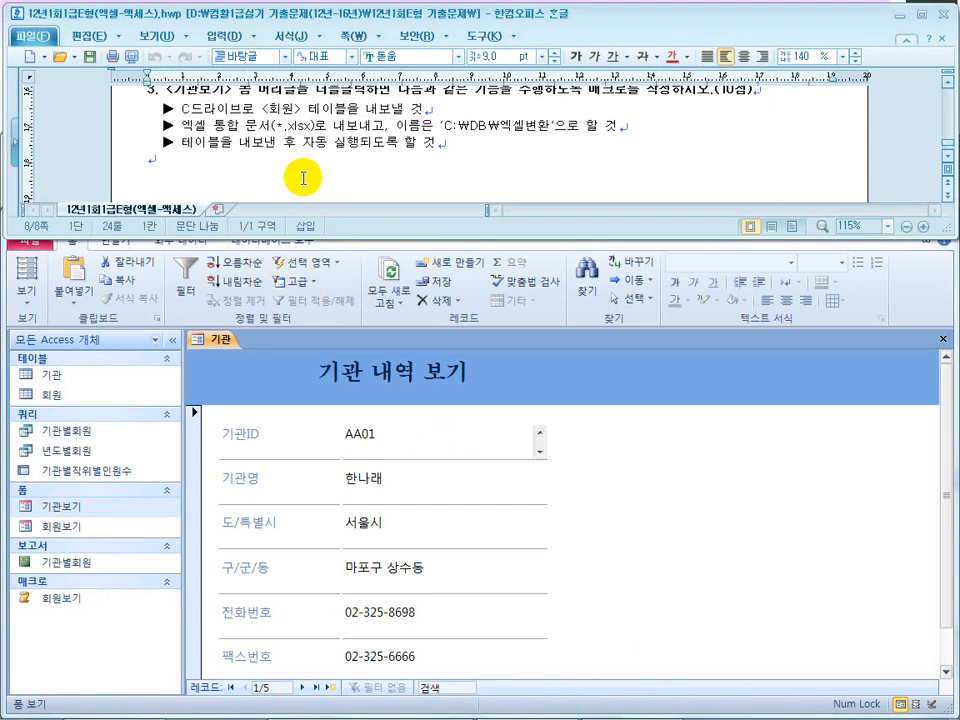
# Step: Close the 기관보기 form, saving its design changes, and return to the exam document
pyautogui.click(943, 339)
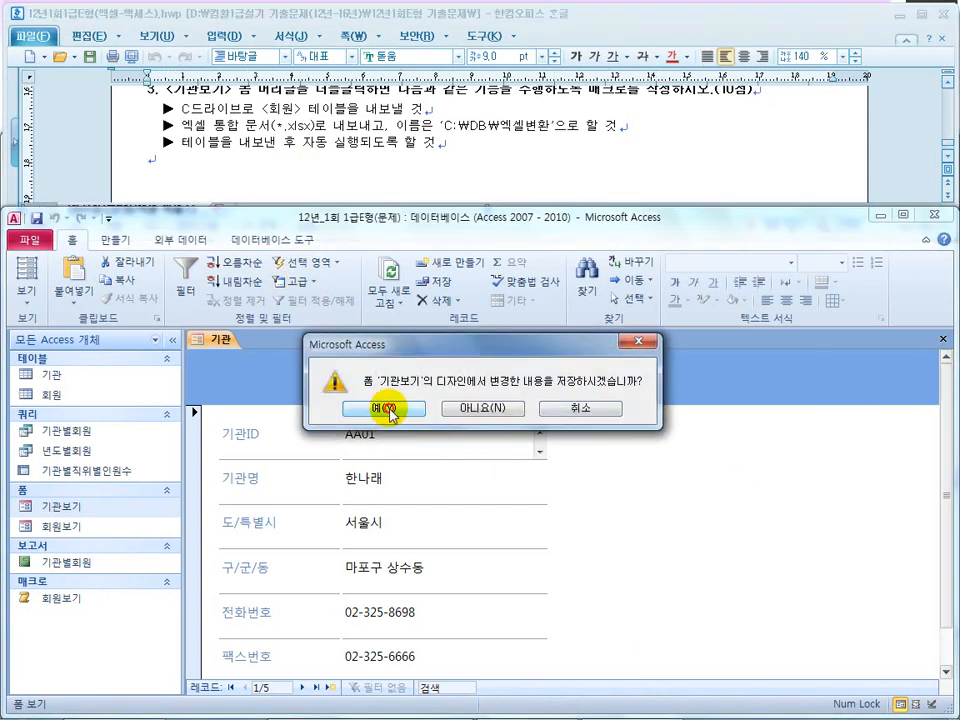
pyautogui.click(388, 410)
pyautogui.click(443, 152)
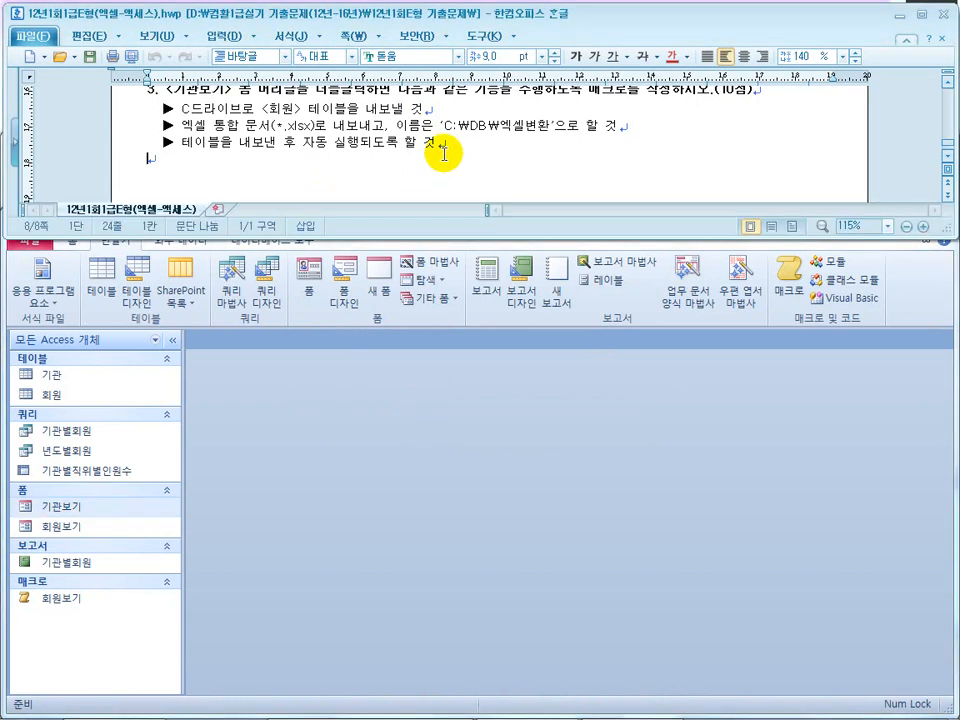